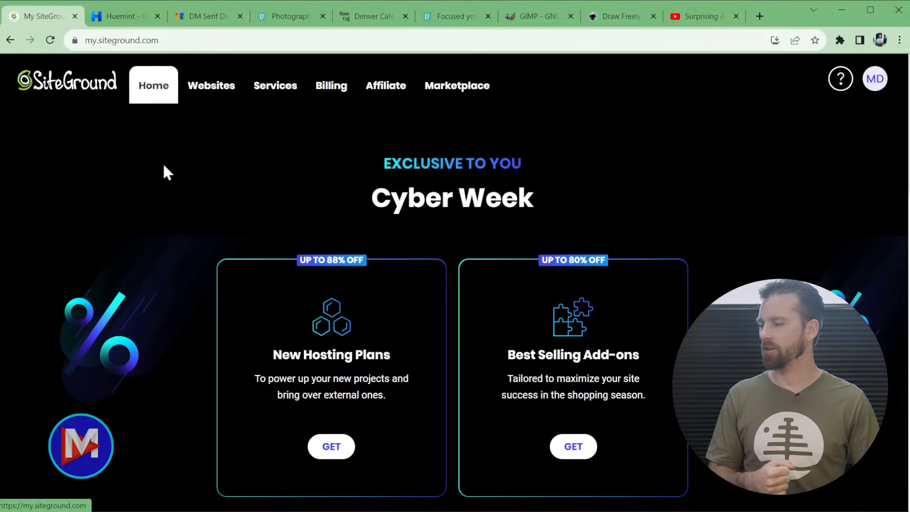
- Start a new SiteGround website on a free temporary domain and continue to site setup
{"action": "left_click", "coordinate": [227, 95]}
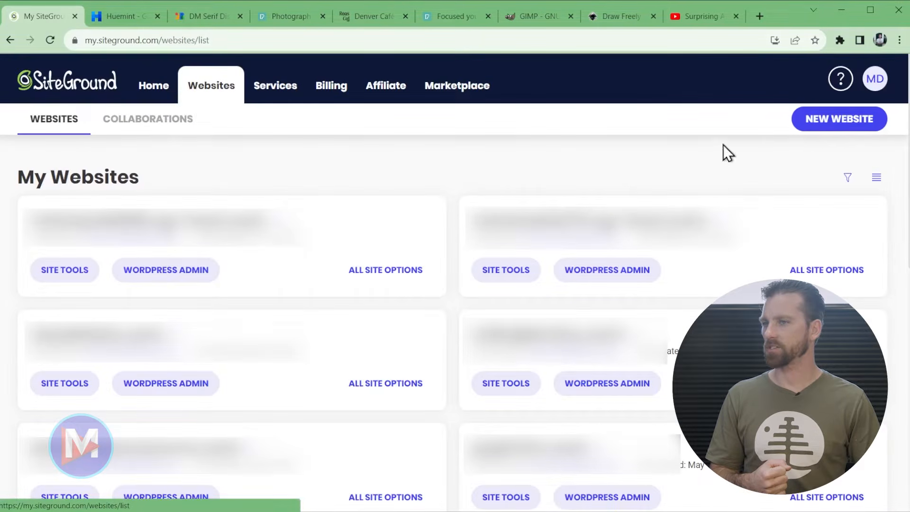
{"action": "left_click", "coordinate": [843, 124]}
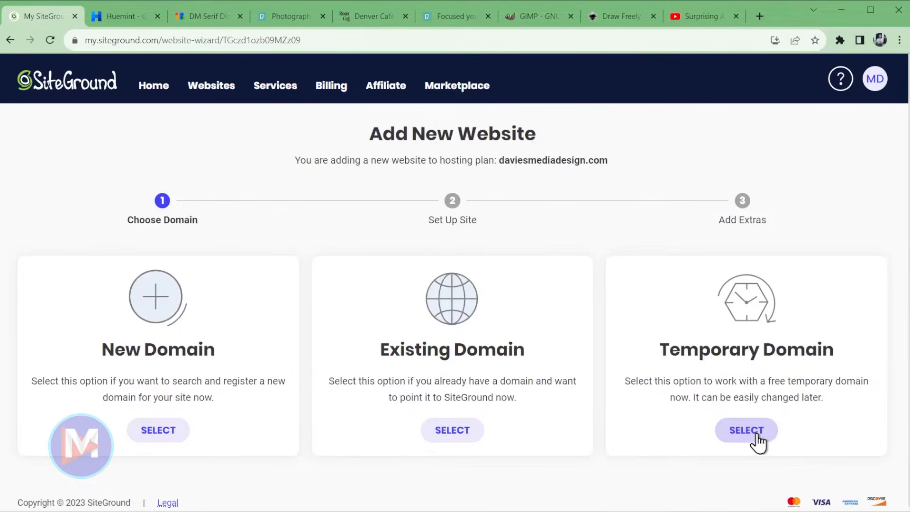
{"action": "left_click", "coordinate": [756, 436]}
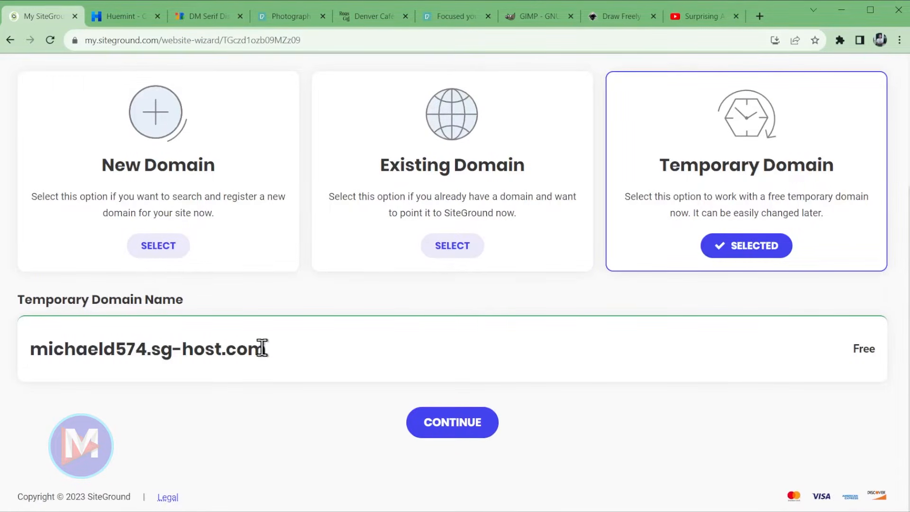
{"action": "left_click", "coordinate": [447, 435]}
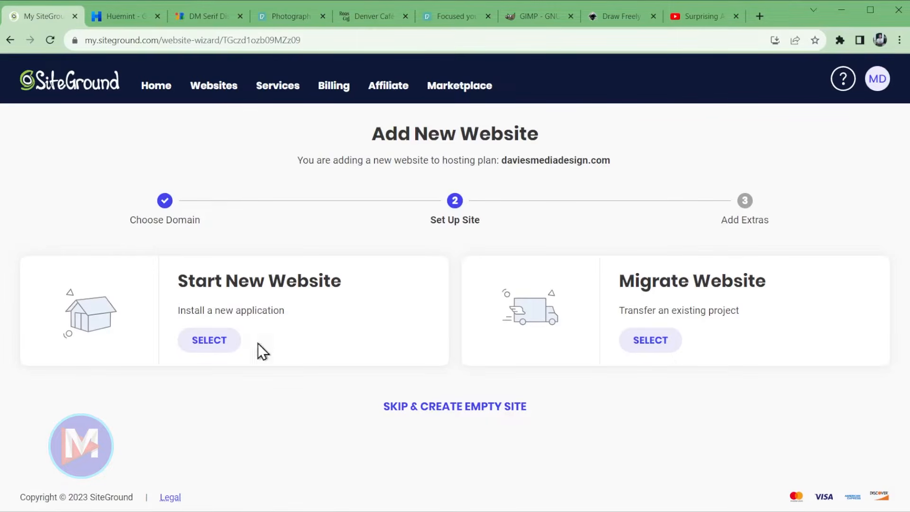
- Choose Start New Website with WordPress as the application to install
{"action": "left_click", "coordinate": [215, 345]}
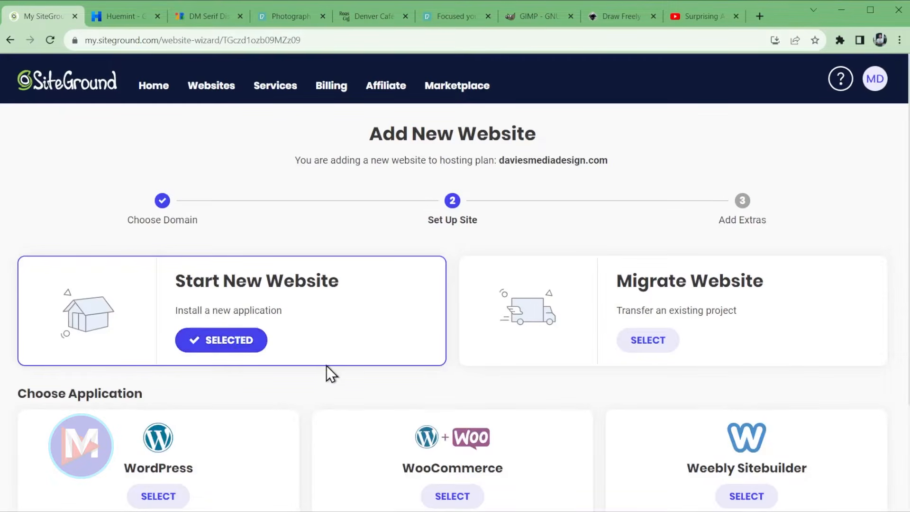
{"action": "scroll", "coordinate": [326, 392], "scroll_direction": "down", "scroll_amount": 2}
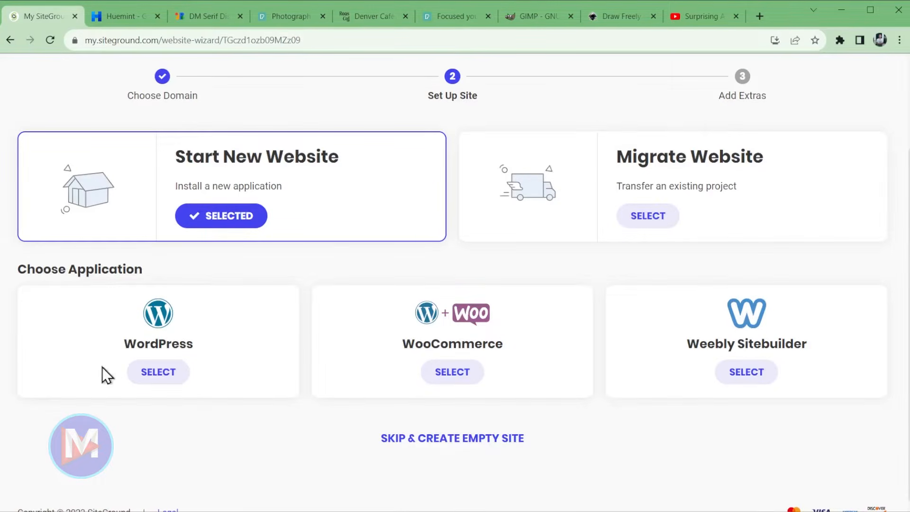
{"action": "left_click", "coordinate": [159, 372]}
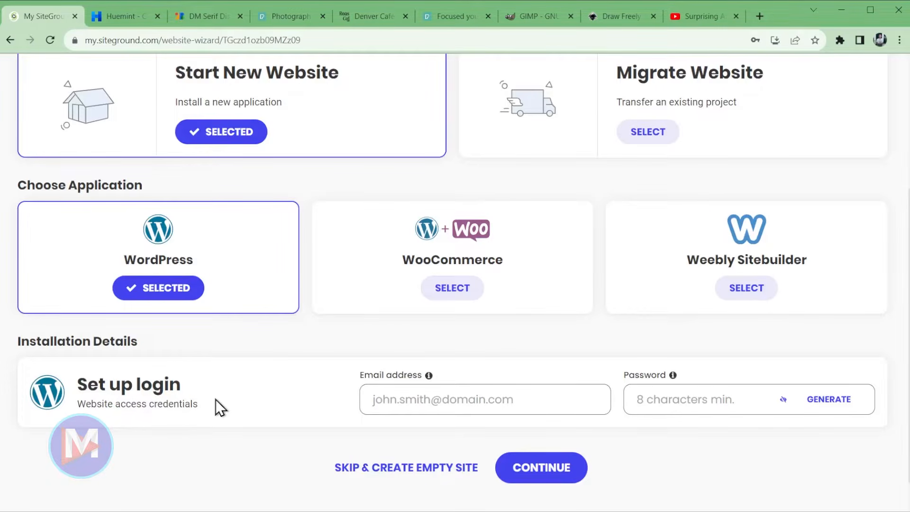
- Enter the admin login e-mail, generate a strong password, and continue to the extras step
{"action": "left_click", "coordinate": [487, 395]}
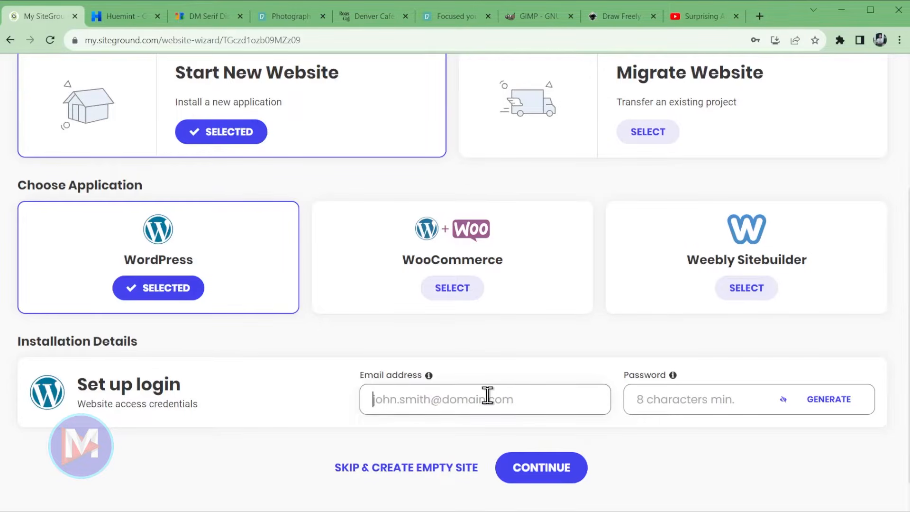
{"action": "key", "text": "Tab"}
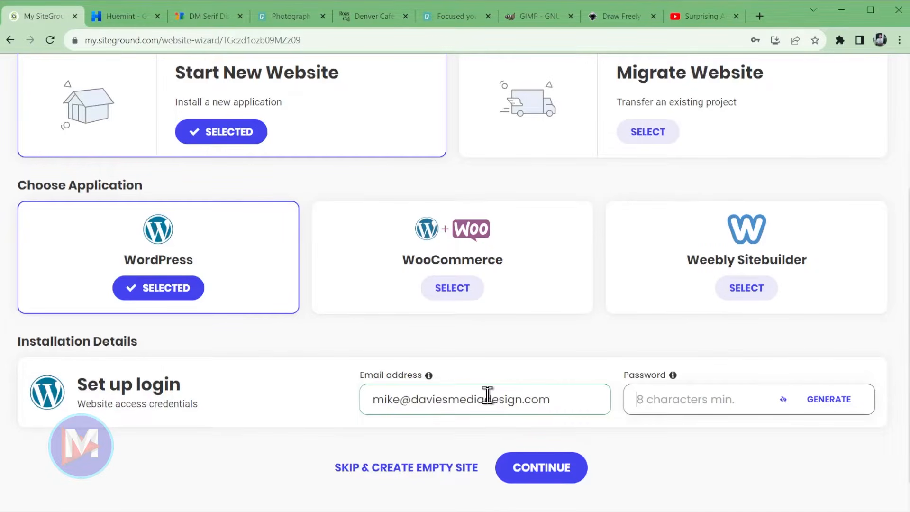
{"action": "left_click", "coordinate": [832, 400]}
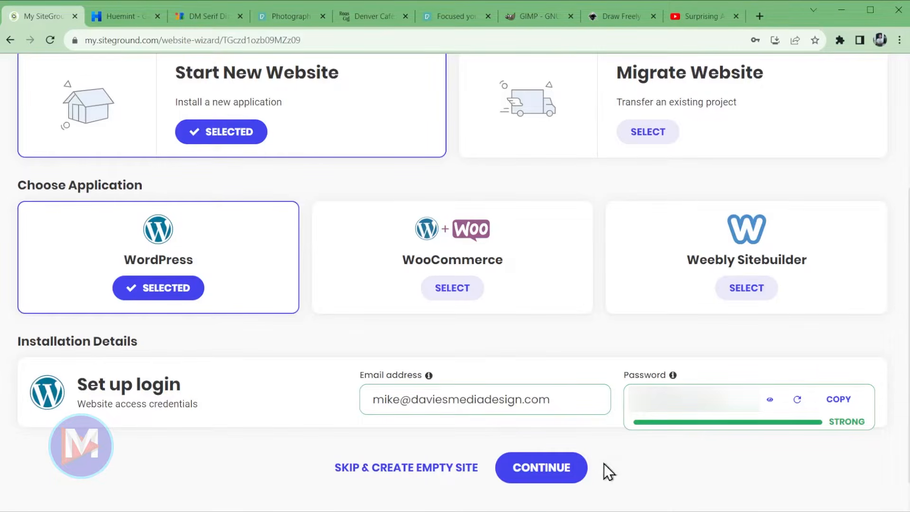
{"action": "left_click", "coordinate": [550, 471]}
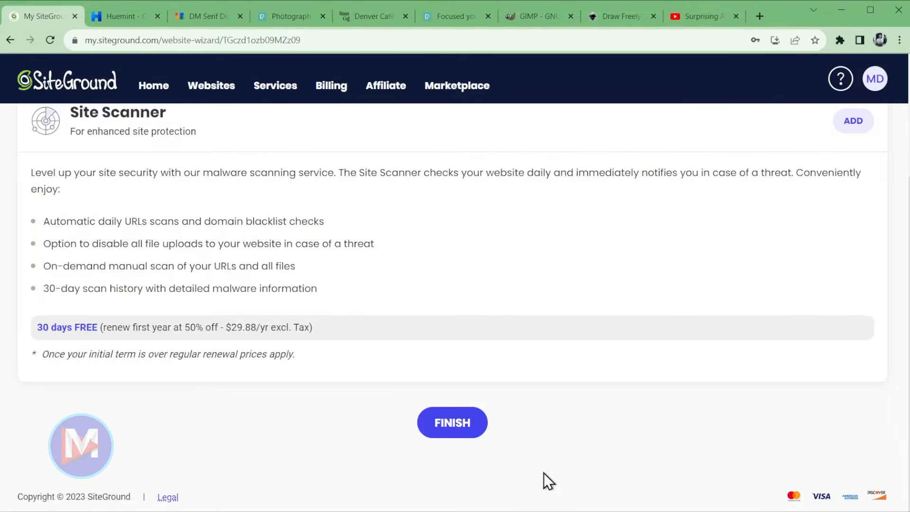
- Finish the wizard and wait for the 'You Are All Set!' confirmation page
{"action": "left_click", "coordinate": [459, 431]}
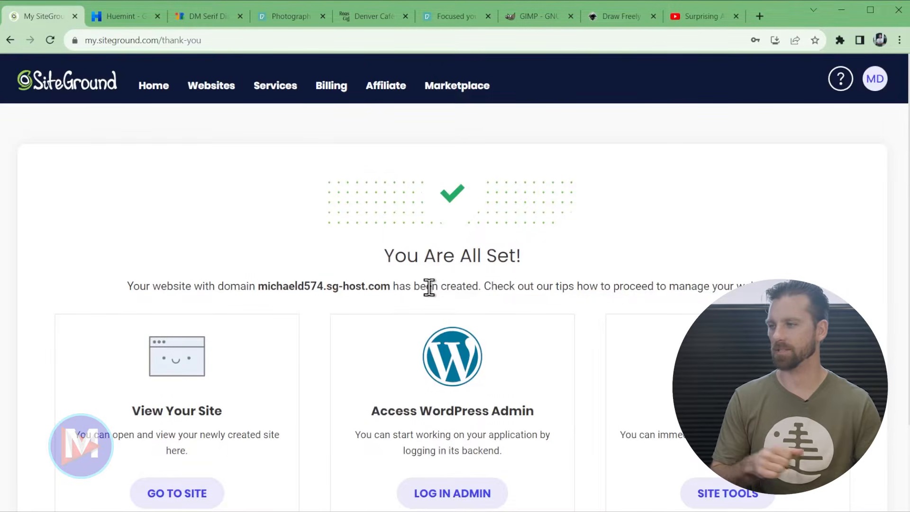
{"action": "scroll", "coordinate": [402, 289], "scroll_direction": "down", "scroll_amount": 1}
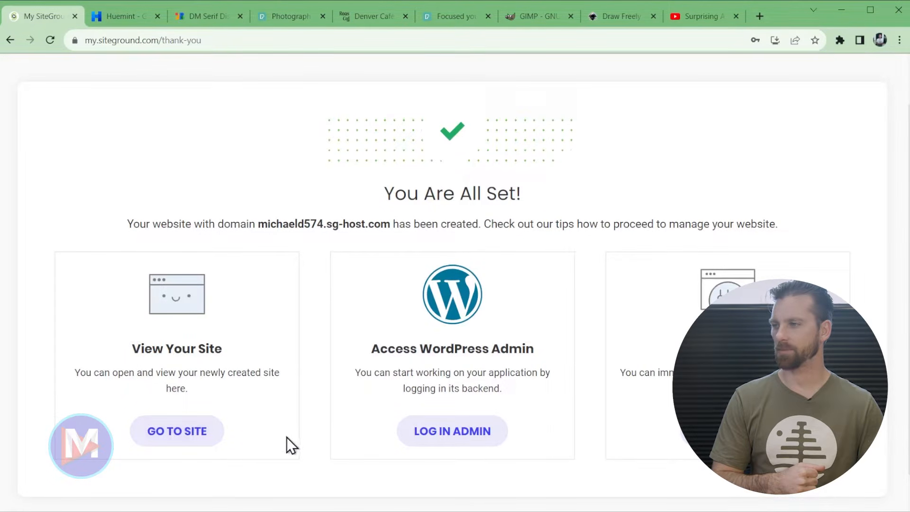
- Log into the WordPress admin, exit the SiteGround starter wizard, and go to Plugins
{"action": "left_click", "coordinate": [479, 435]}
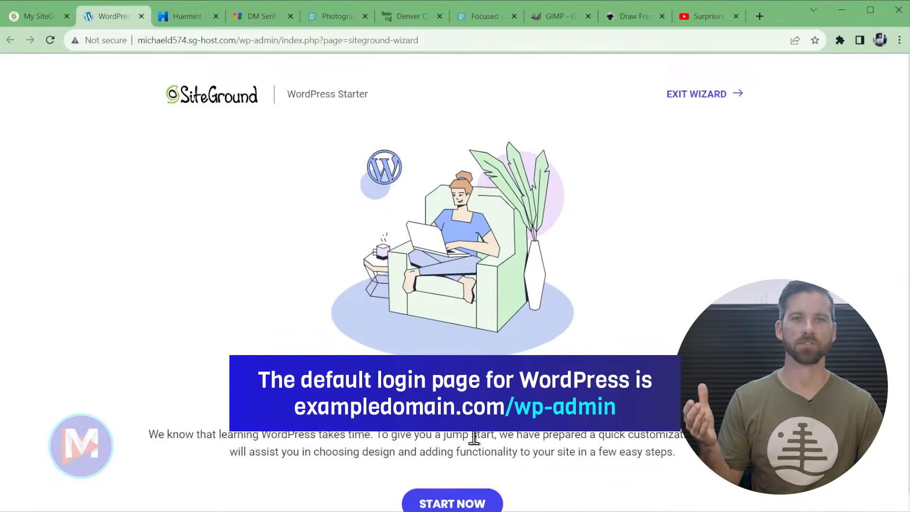
{"action": "scroll", "coordinate": [564, 405], "scroll_direction": "down", "scroll_amount": 1}
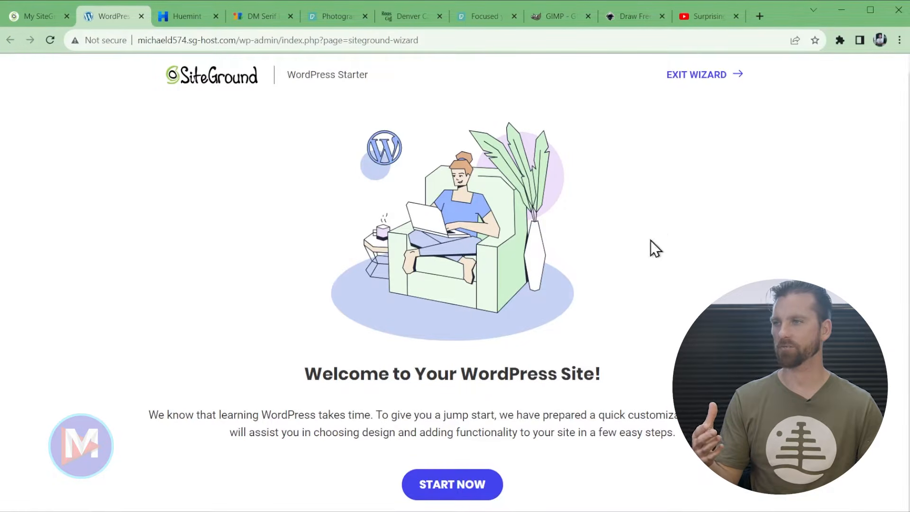
{"action": "left_click", "coordinate": [696, 84]}
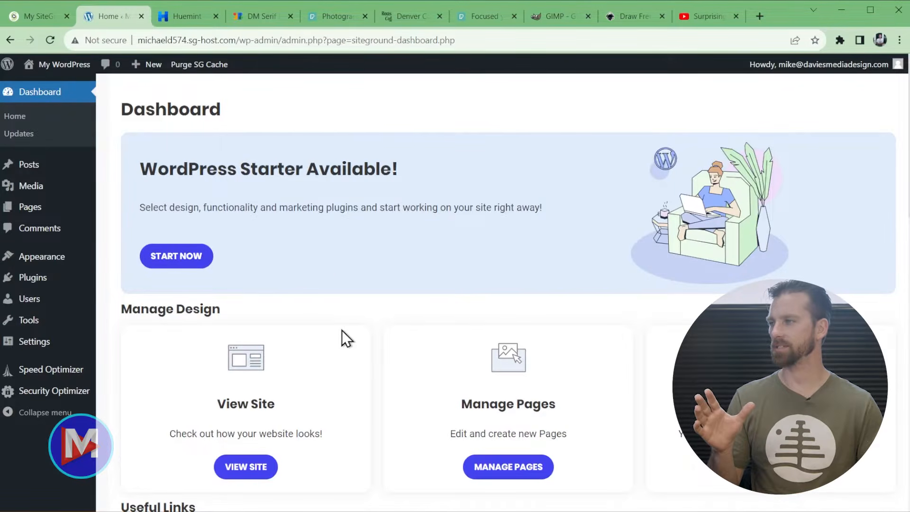
{"action": "left_click", "coordinate": [36, 283]}
- Deactivate the SiteGround Central plugin and go back to the Dashboard
{"action": "left_click", "coordinate": [158, 273]}
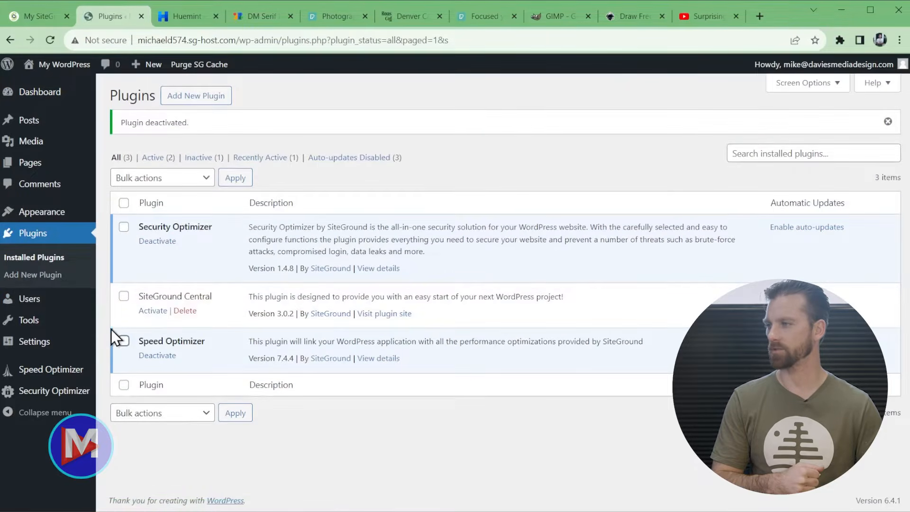
{"action": "mouse_move", "coordinate": [47, 97]}
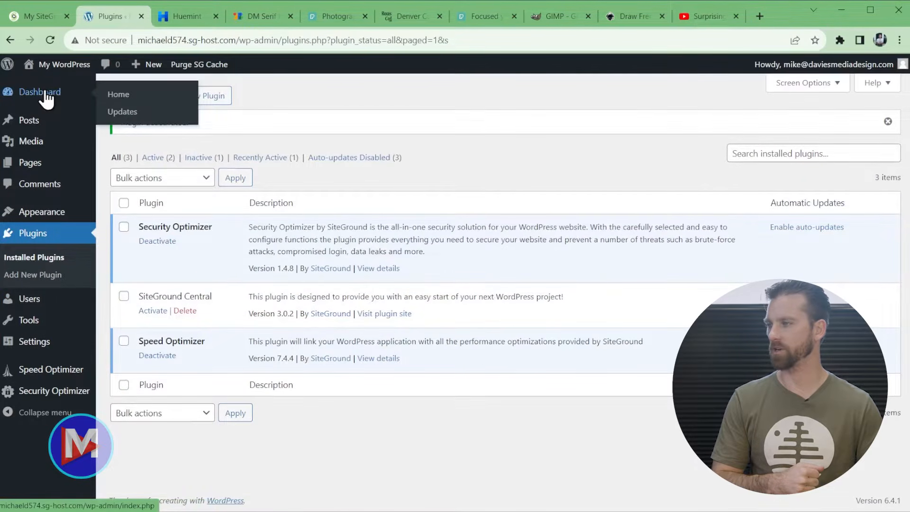
{"action": "left_click", "coordinate": [47, 97]}
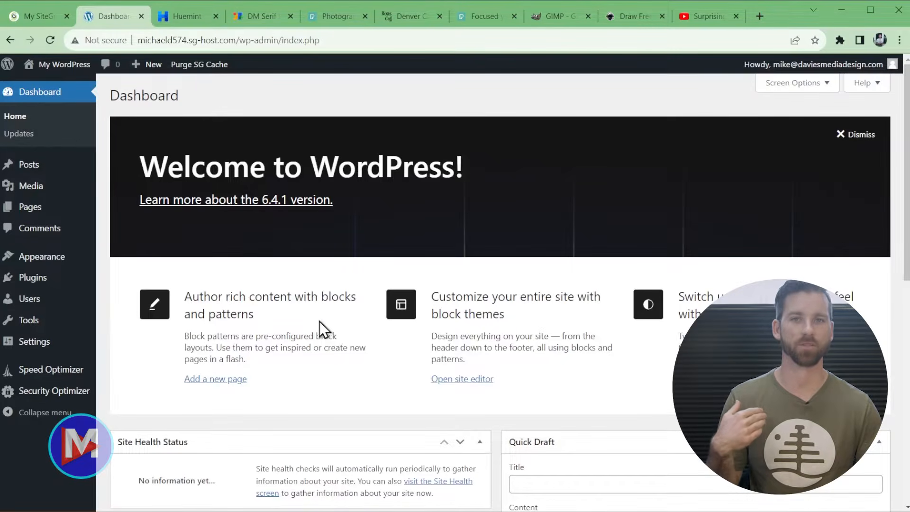
- Browse the Popular themes under Appearance > Themes > Add New Theme
{"action": "mouse_move", "coordinate": [33, 260]}
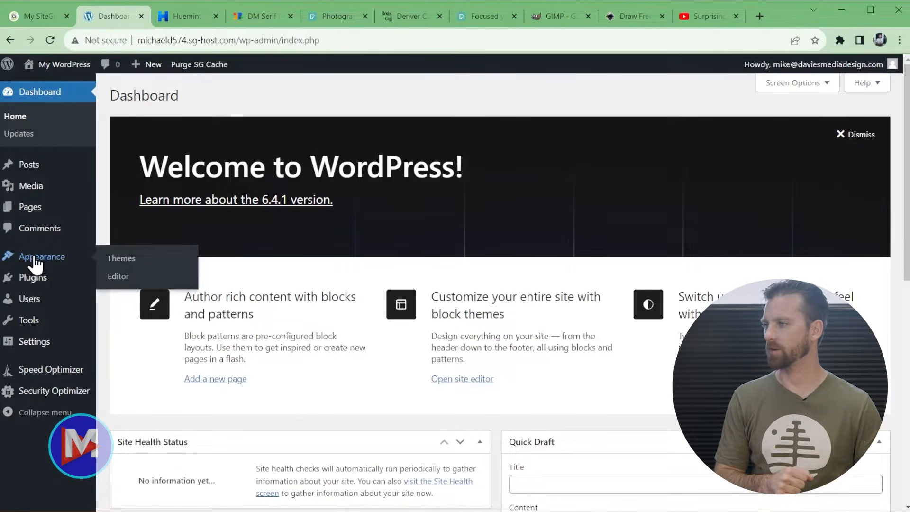
{"action": "left_click", "coordinate": [123, 259]}
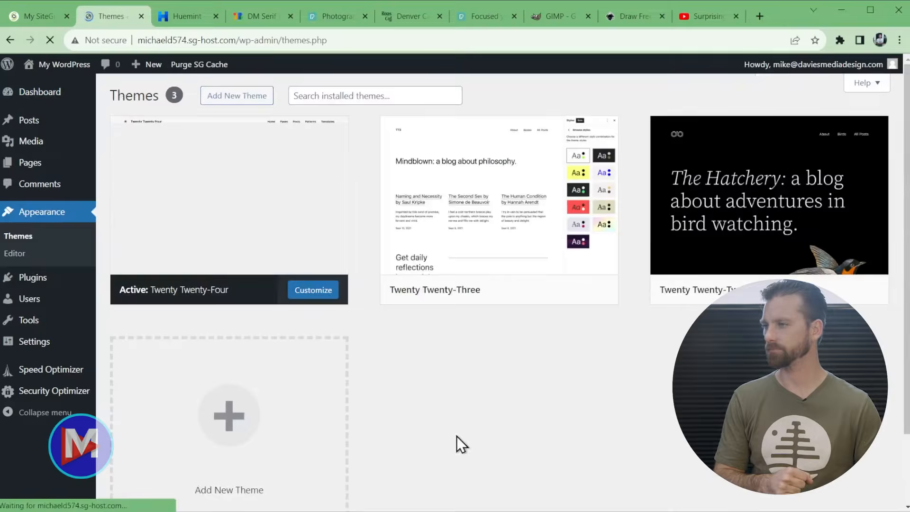
{"action": "mouse_move", "coordinate": [264, 240]}
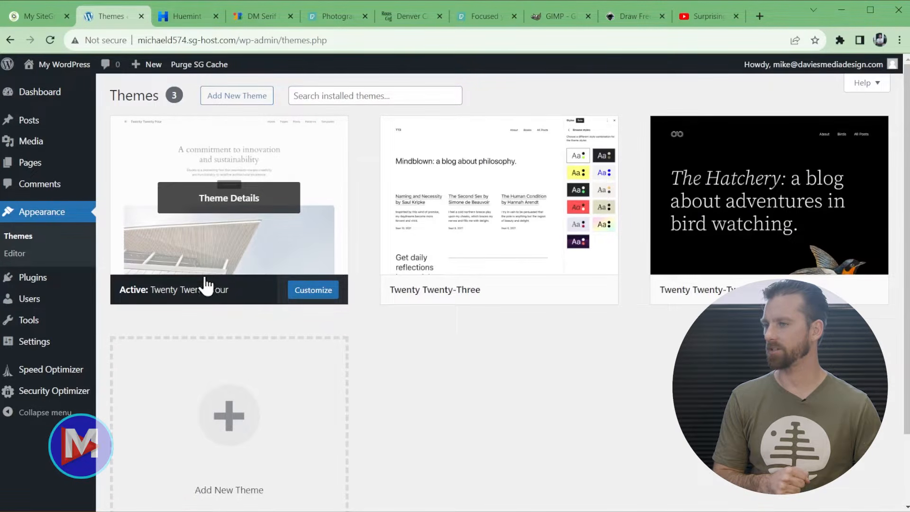
{"action": "left_click", "coordinate": [239, 99]}
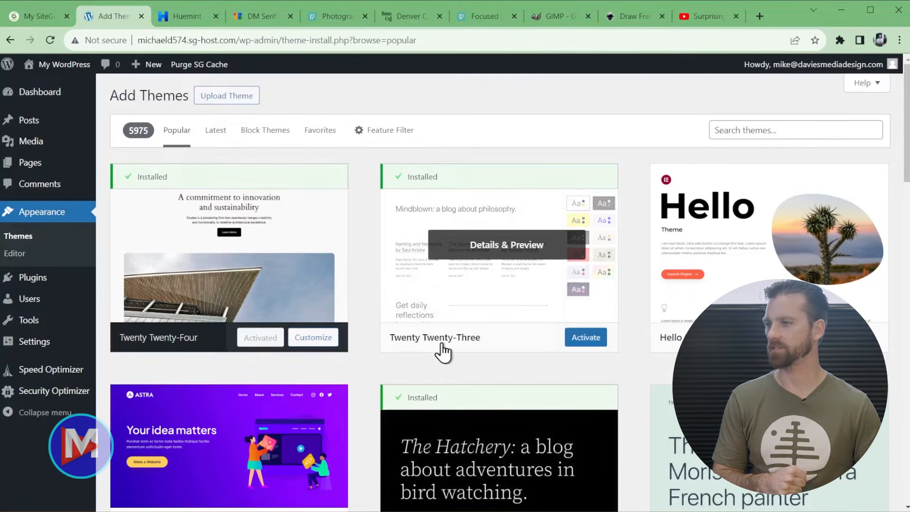
{"action": "scroll", "coordinate": [701, 242], "scroll_direction": "down", "scroll_amount": 2}
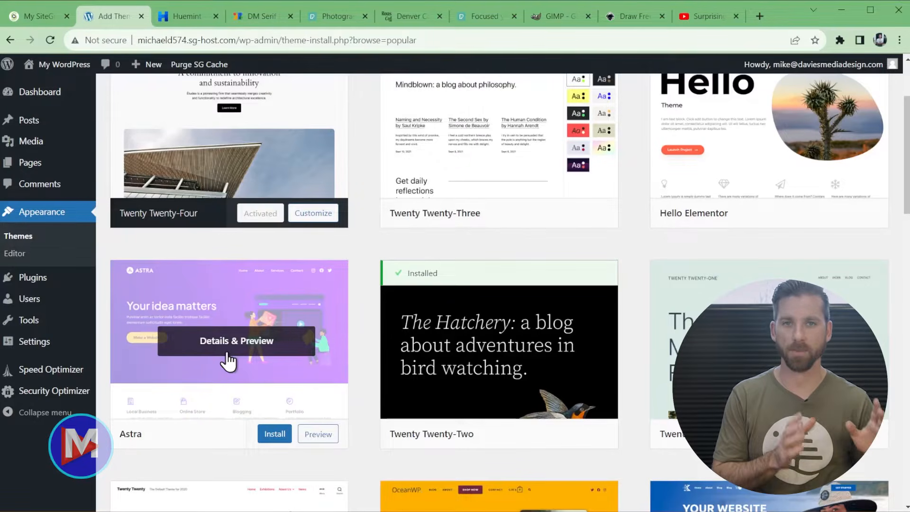
{"action": "scroll", "coordinate": [229, 362], "scroll_direction": "up", "scroll_amount": 3}
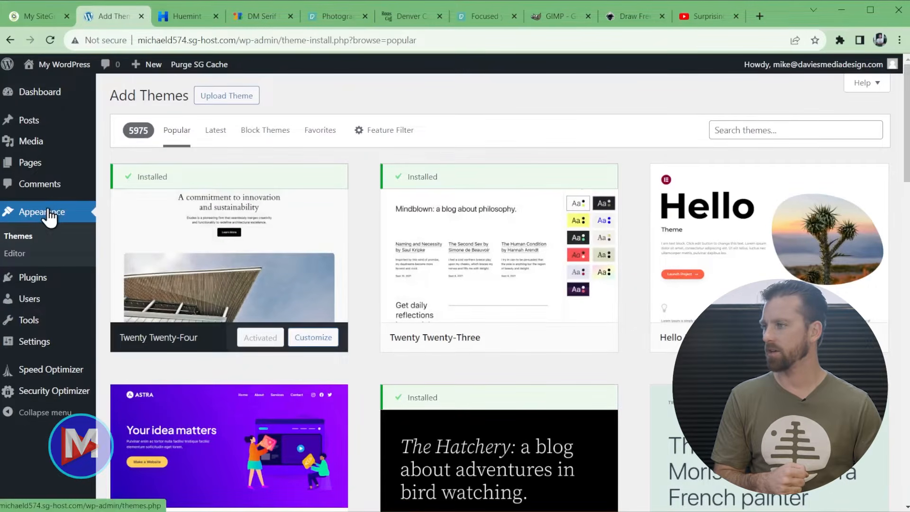
- Return to the installed themes, then open the installed Plugins list
{"action": "left_click", "coordinate": [21, 245]}
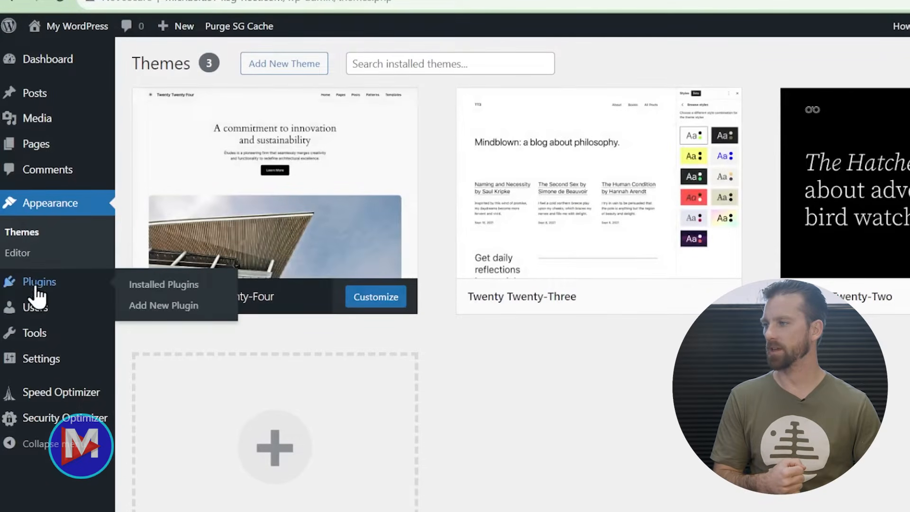
{"action": "left_click", "coordinate": [37, 293]}
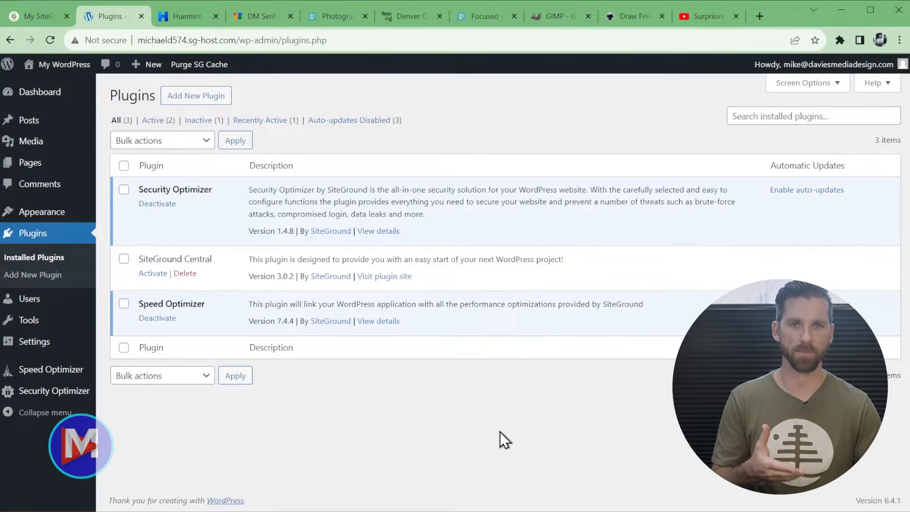
- Search for 'create block theme', then install and activate the Create Block Theme plugin
{"action": "left_click", "coordinate": [204, 99]}
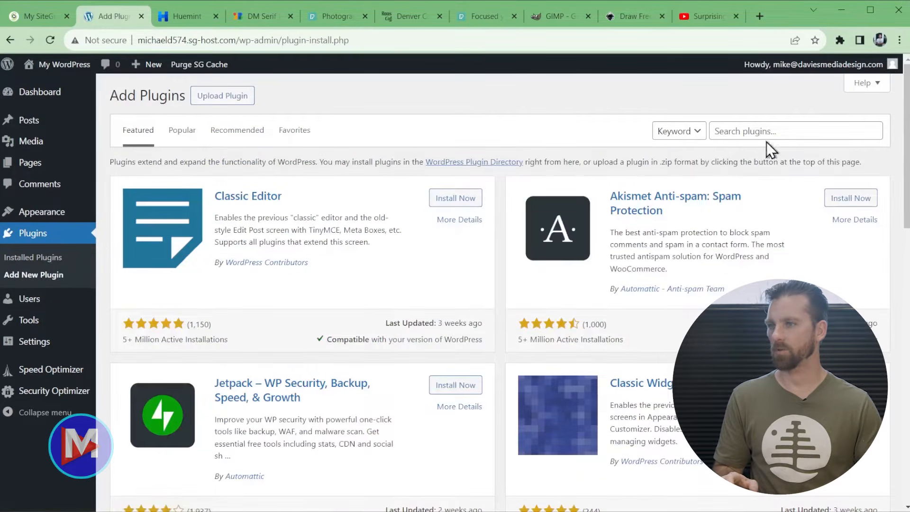
{"action": "left_click", "coordinate": [765, 132]}
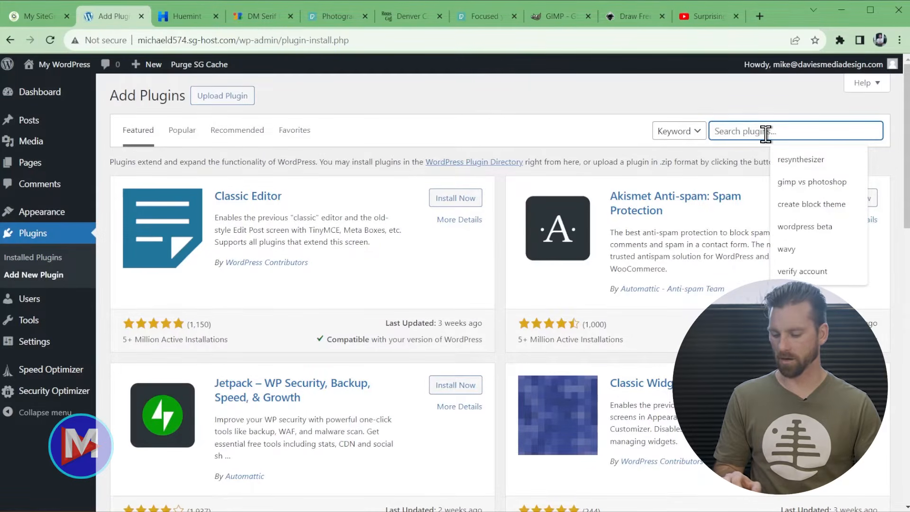
{"action": "type", "text": "create"}
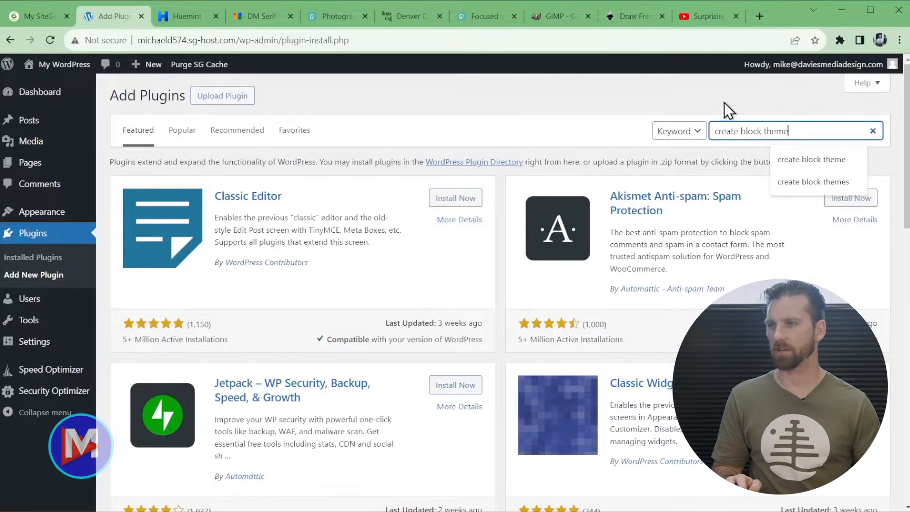
{"action": "type", "text": " block theme"}
{"action": "key", "text": "Return"}
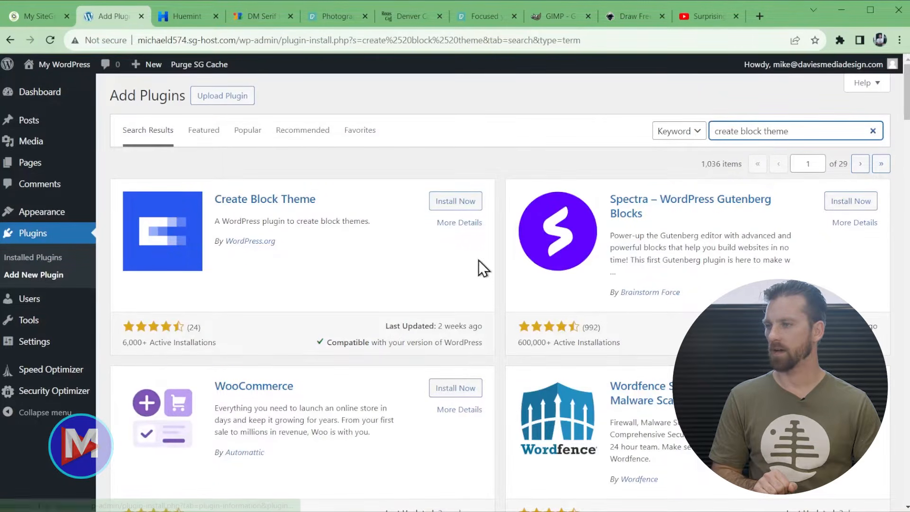
{"action": "left_click", "coordinate": [462, 206]}
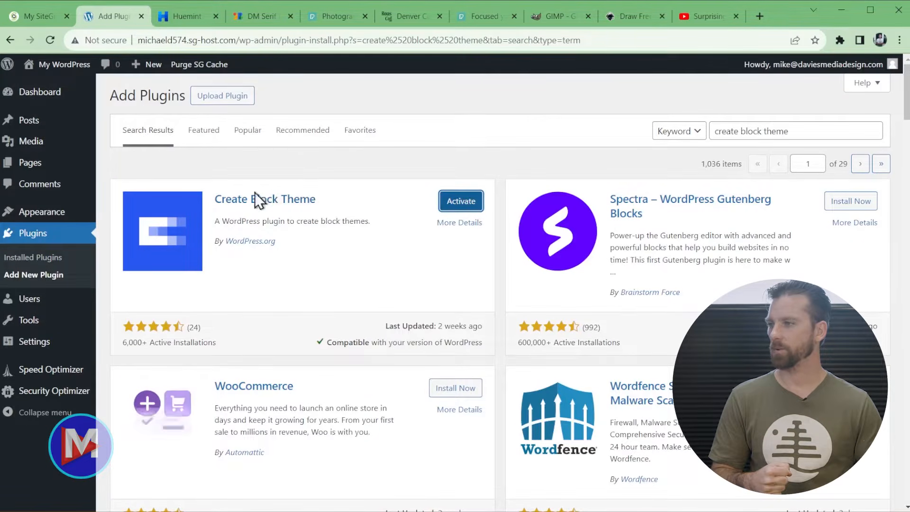
{"action": "left_click", "coordinate": [466, 202]}
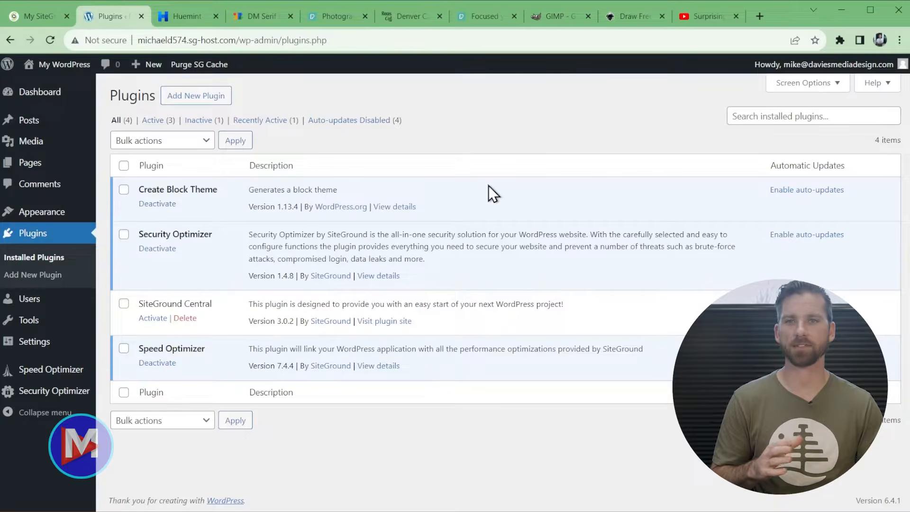
- Load fontjoy.com in a new browser tab
{"action": "left_click", "coordinate": [759, 16]}
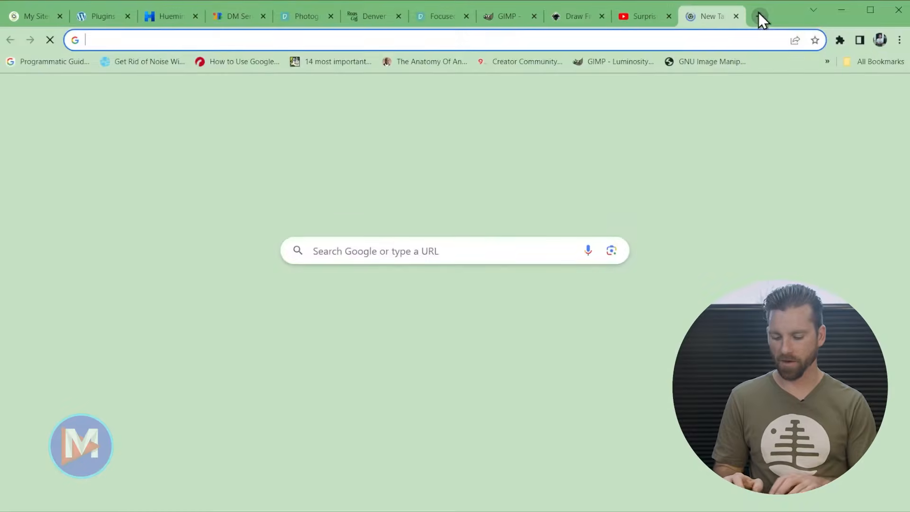
{"action": "type", "text": "font"}
{"action": "key", "text": "Return"}
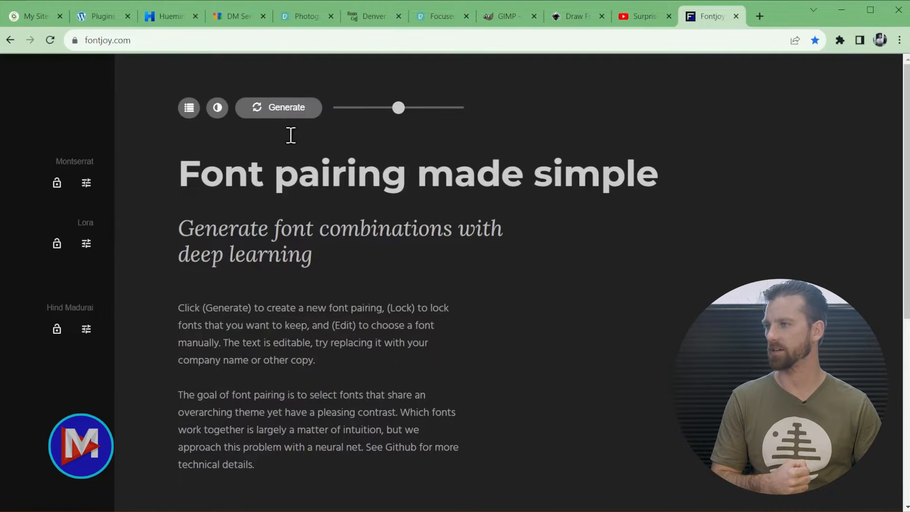
- Generate pairings with Roboto locked, ending on Roboto, Cormorant and Noto Sans
{"action": "left_click", "coordinate": [286, 114]}
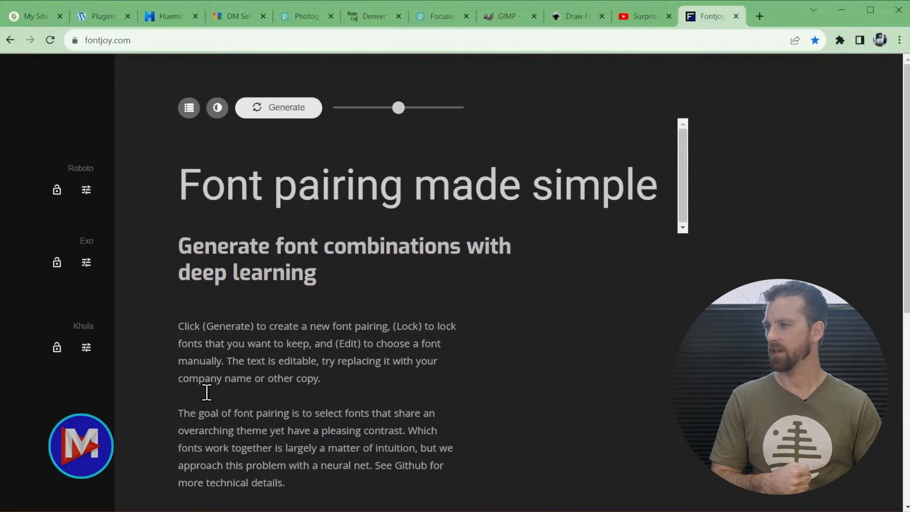
{"action": "left_click", "coordinate": [57, 189]}
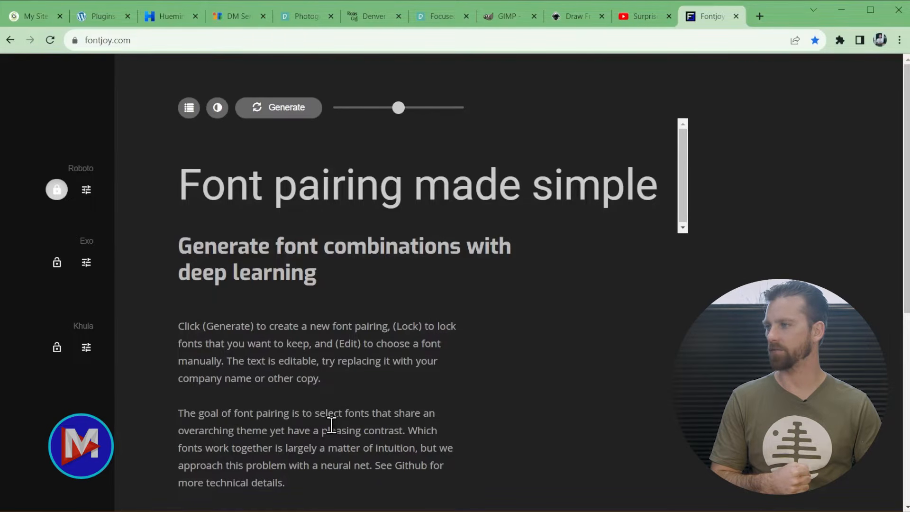
{"action": "left_click", "coordinate": [292, 112]}
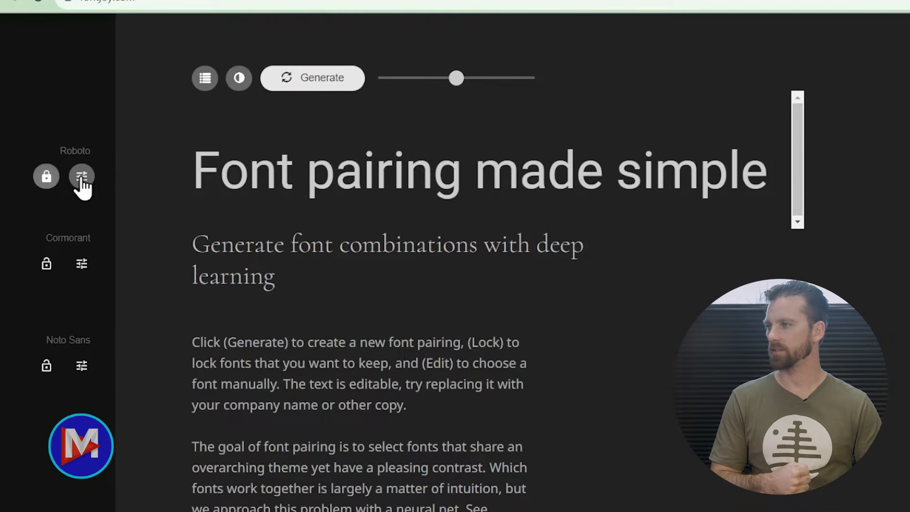
{"action": "left_click", "coordinate": [82, 178]}
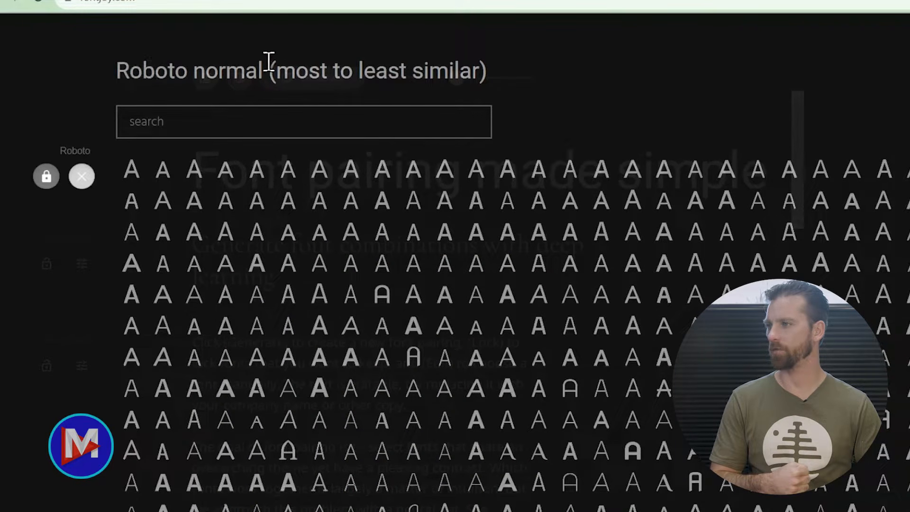
{"action": "left_click", "coordinate": [83, 179]}
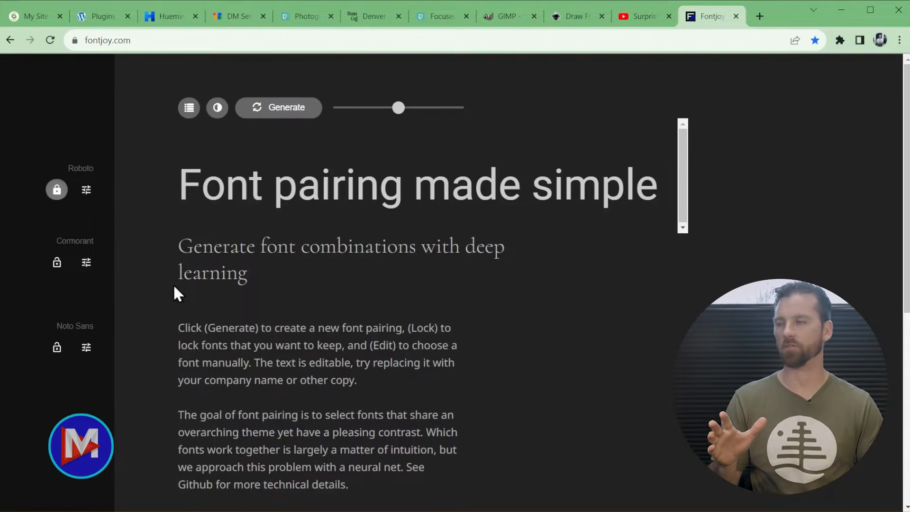
- Switch to the Google Fonts tab showing the DM Serif Display specimen page
{"action": "left_click", "coordinate": [237, 19]}
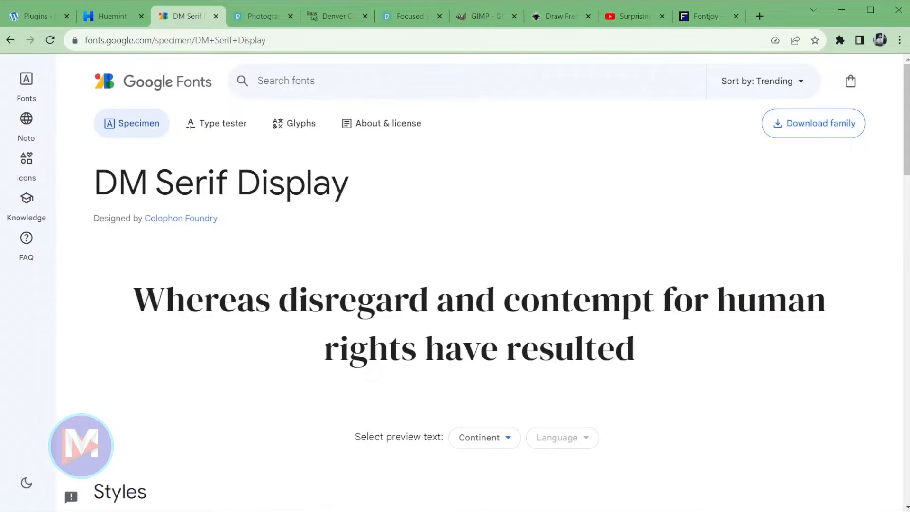
- Extract DM_Serif_Display.zip into the Roastera Coffee WordPress Site folder, next to Libre_Baskerville
{"action": "left_click", "coordinate": [246, 504]}
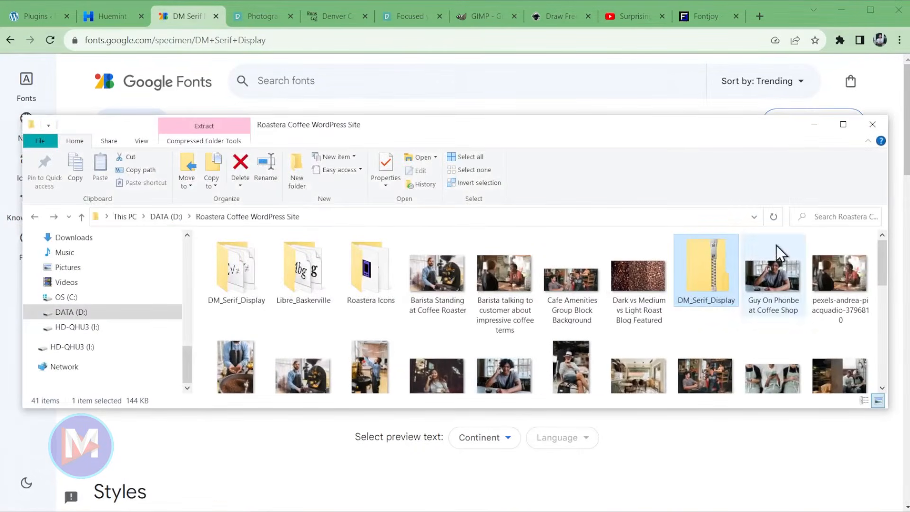
{"action": "right_click", "coordinate": [703, 285]}
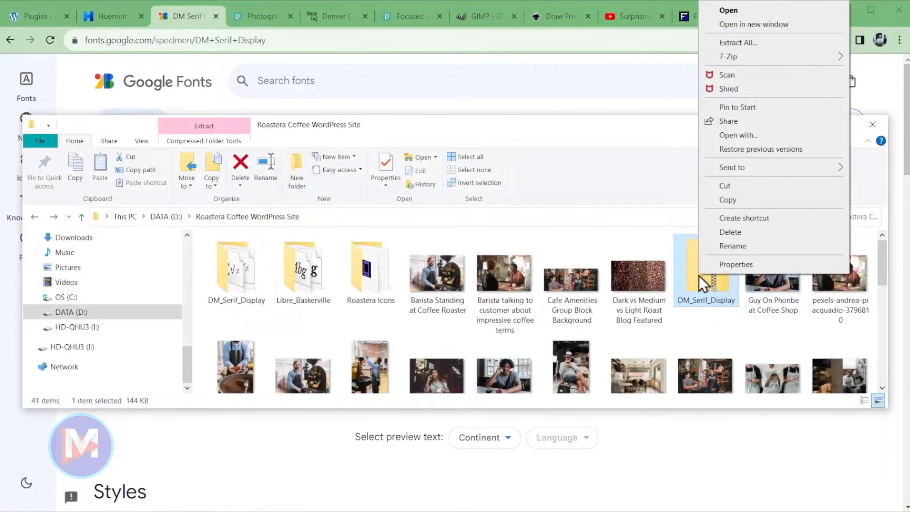
{"action": "left_click", "coordinate": [765, 47]}
{"action": "left_click", "coordinate": [247, 264]}
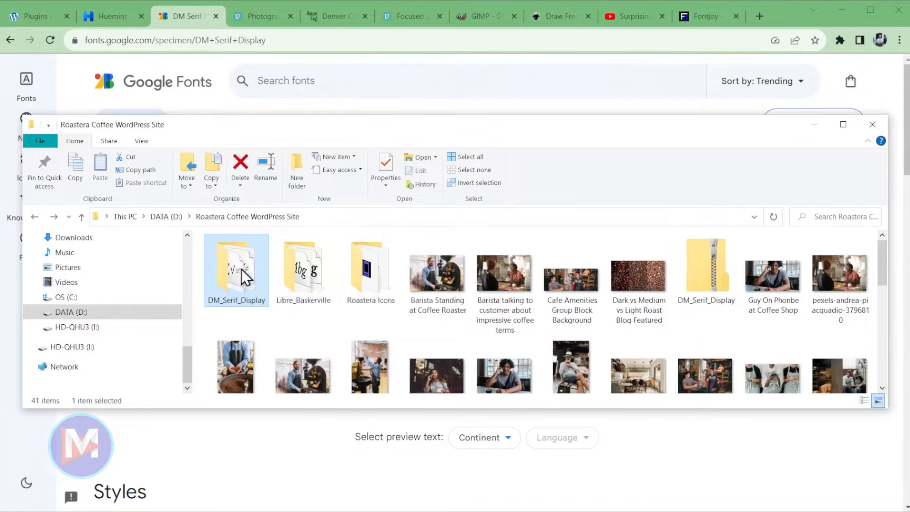
{"action": "mouse_move", "coordinate": [236, 252]}
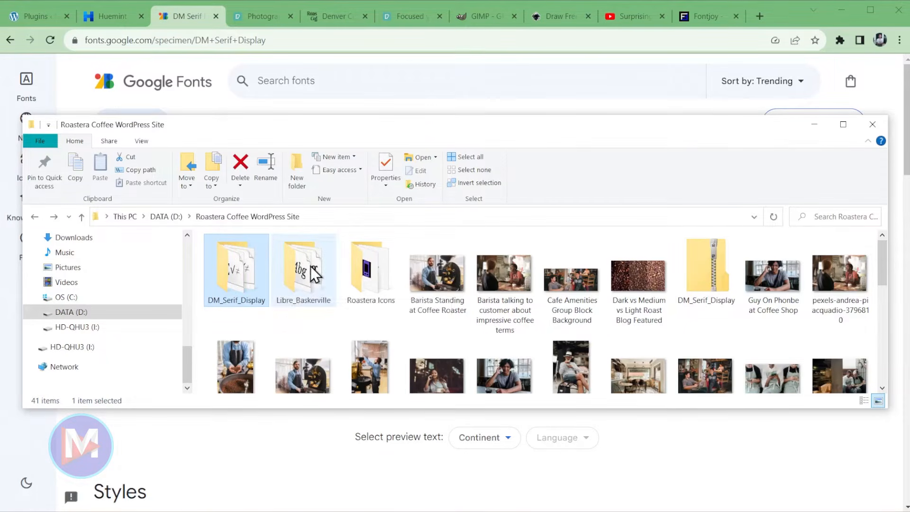
{"action": "mouse_move", "coordinate": [321, 268]}
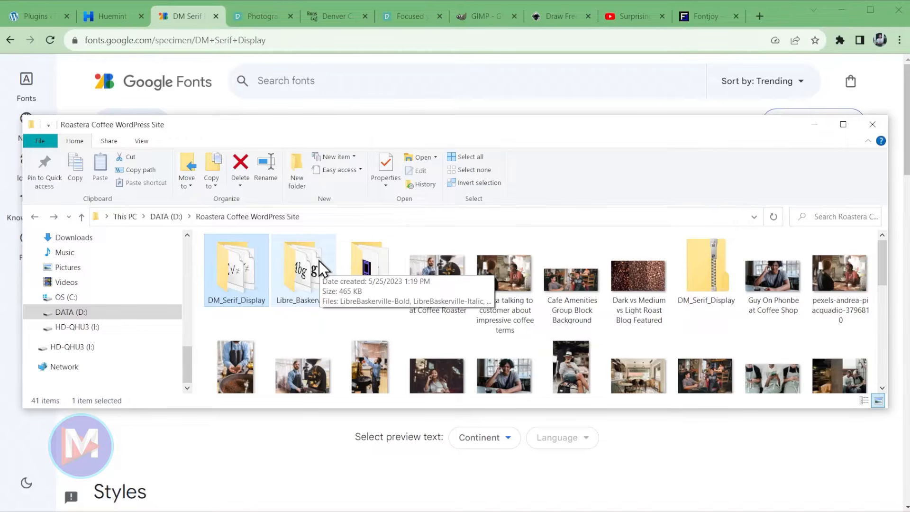
- On the WordPress Plugins page, deactivate Security Optimizer, leaving Create Block Theme and Speed Optimizer active
{"action": "left_click", "coordinate": [814, 124]}
{"action": "left_click", "coordinate": [38, 16]}
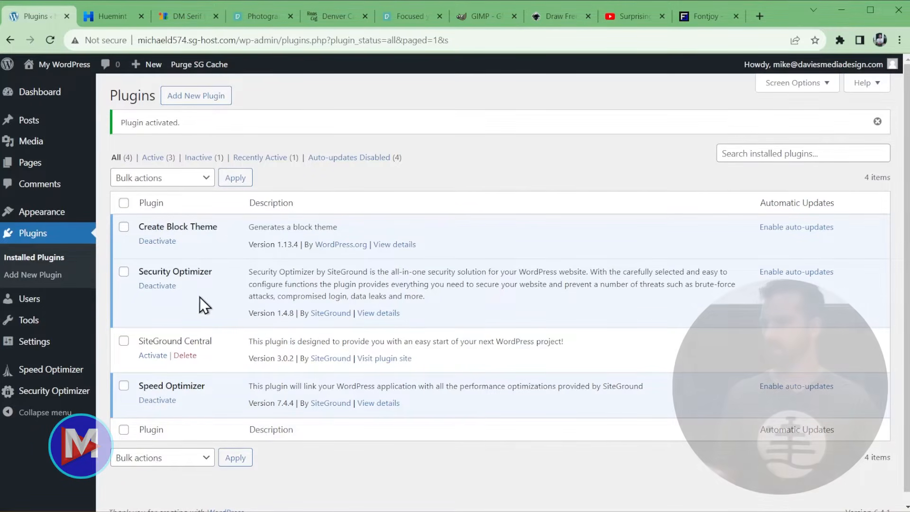
{"action": "left_click", "coordinate": [162, 287]}
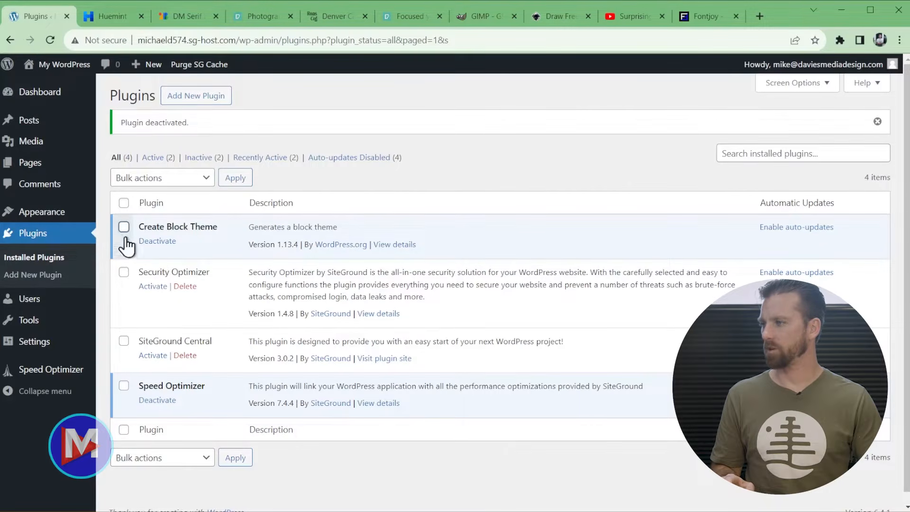
{"action": "mouse_move", "coordinate": [61, 222]}
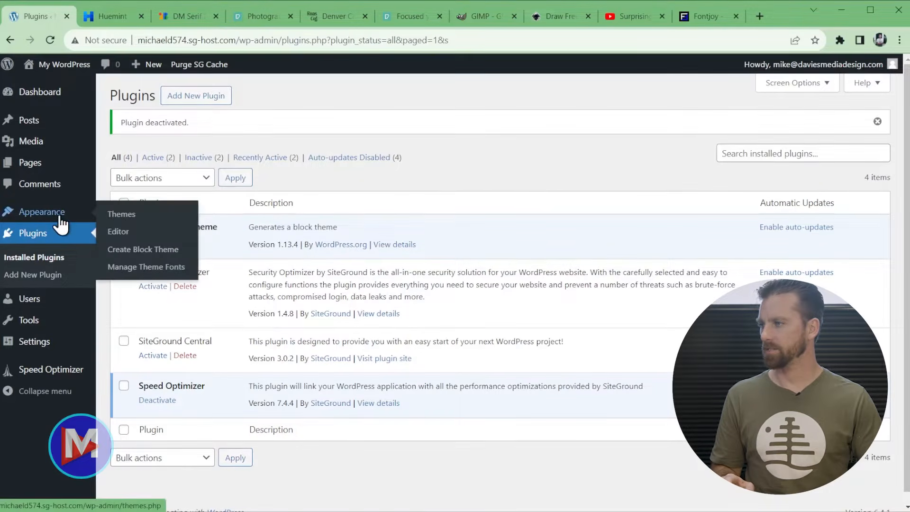
- Open Manage Theme Fonts and browse the Google font list to add a font
{"action": "left_click", "coordinate": [170, 271]}
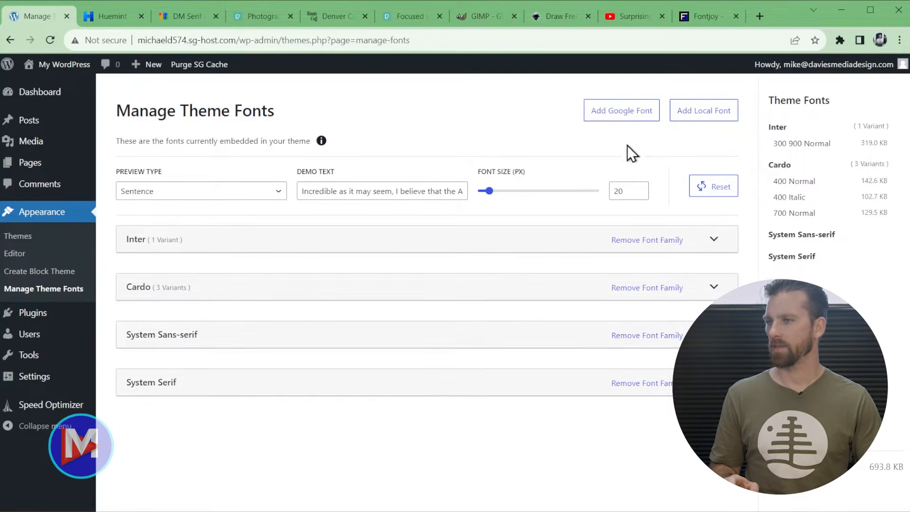
{"action": "left_click", "coordinate": [608, 120]}
{"action": "left_click", "coordinate": [247, 192]}
{"action": "scroll", "coordinate": [228, 339], "scroll_direction": "down", "scroll_amount": 15}
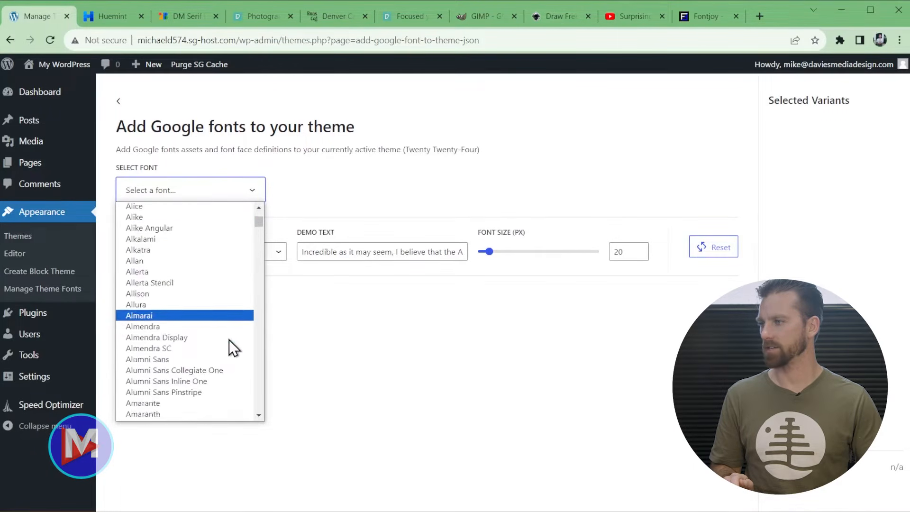
{"action": "scroll", "coordinate": [199, 355], "scroll_direction": "up", "scroll_amount": 3}
- Pick Anuphan with only weights 200 and 300, then return to the theme fonts overview
{"action": "left_click", "coordinate": [175, 370]}
{"action": "scroll", "coordinate": [480, 387], "scroll_direction": "down", "scroll_amount": 2}
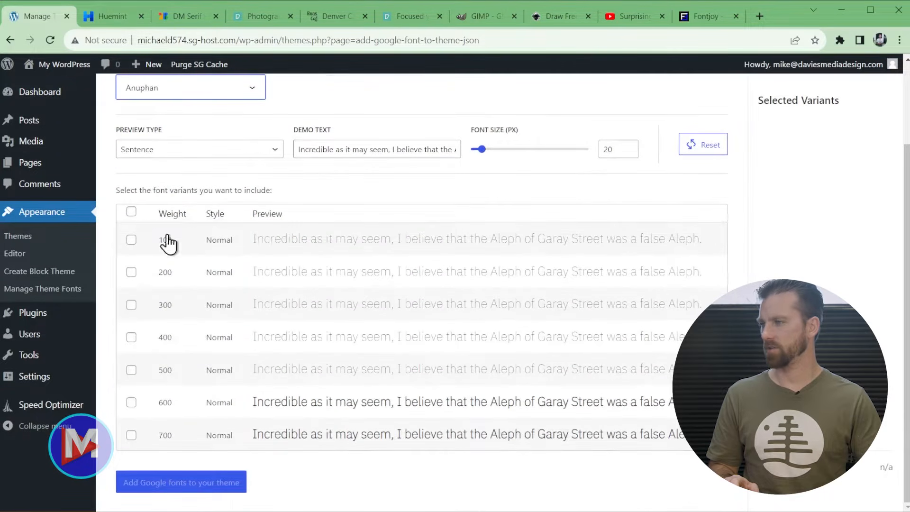
{"action": "left_click", "coordinate": [131, 211]}
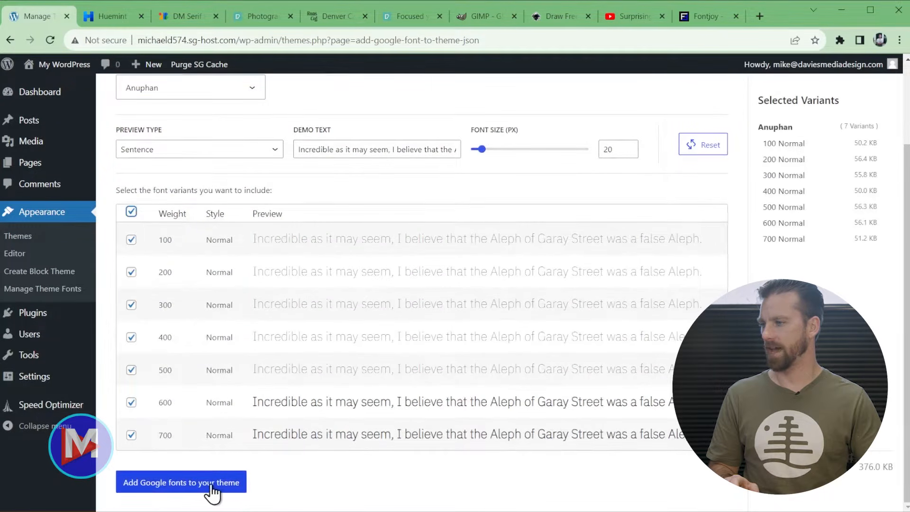
{"action": "left_click", "coordinate": [131, 212]}
{"action": "left_click", "coordinate": [131, 272]}
{"action": "left_click", "coordinate": [131, 305]}
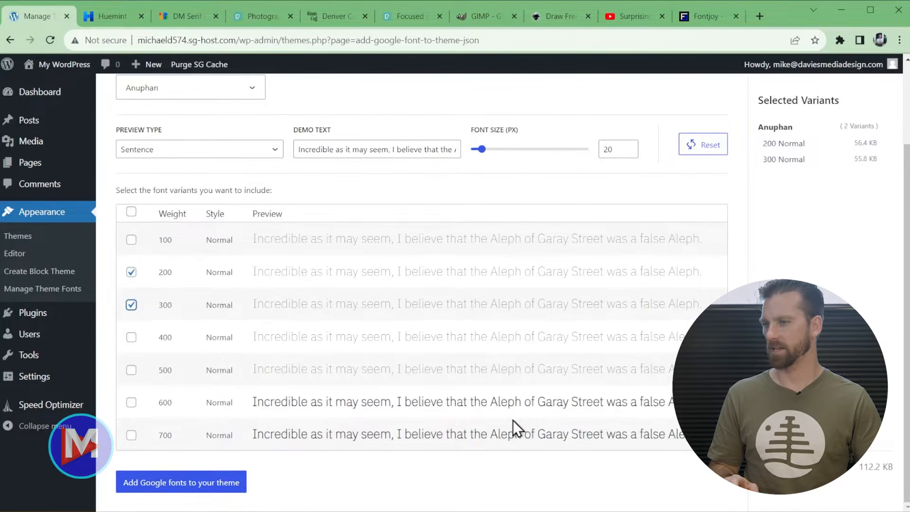
{"action": "scroll", "coordinate": [513, 419], "scroll_direction": "up", "scroll_amount": 2}
{"action": "left_click", "coordinate": [114, 98]}
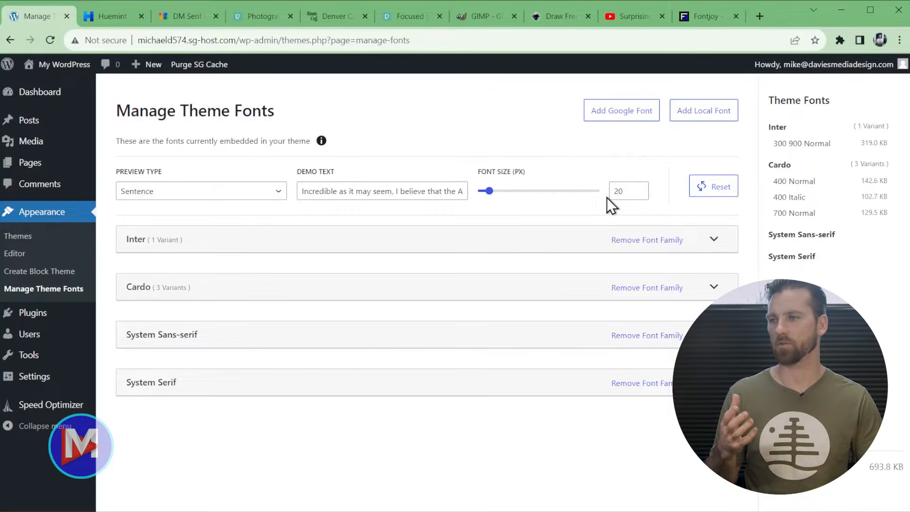
- Upload the DM Serif Display Regular file from the DM_Serif_Display folder to the theme
{"action": "left_click", "coordinate": [712, 117]}
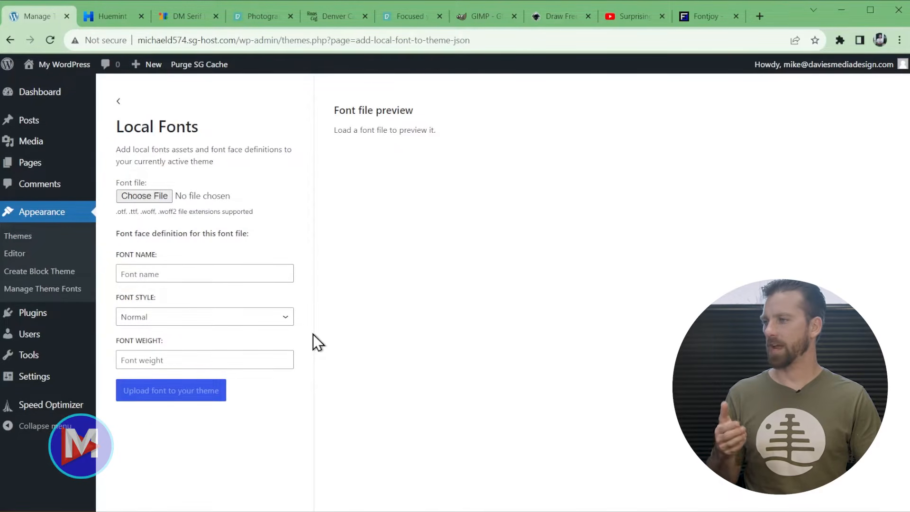
{"action": "left_click_drag", "start_coordinate": [117, 211], "coordinate": [197, 203]}
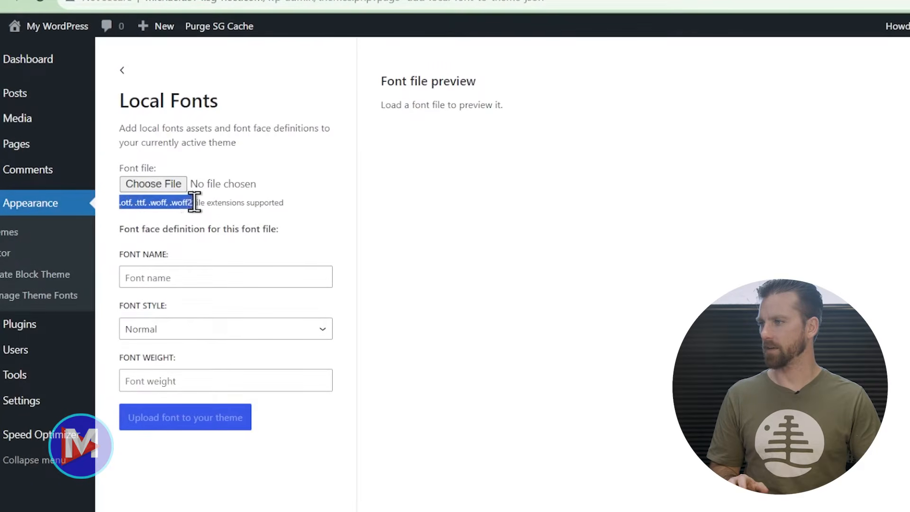
{"action": "left_click", "coordinate": [287, 211]}
{"action": "left_click", "coordinate": [160, 183]}
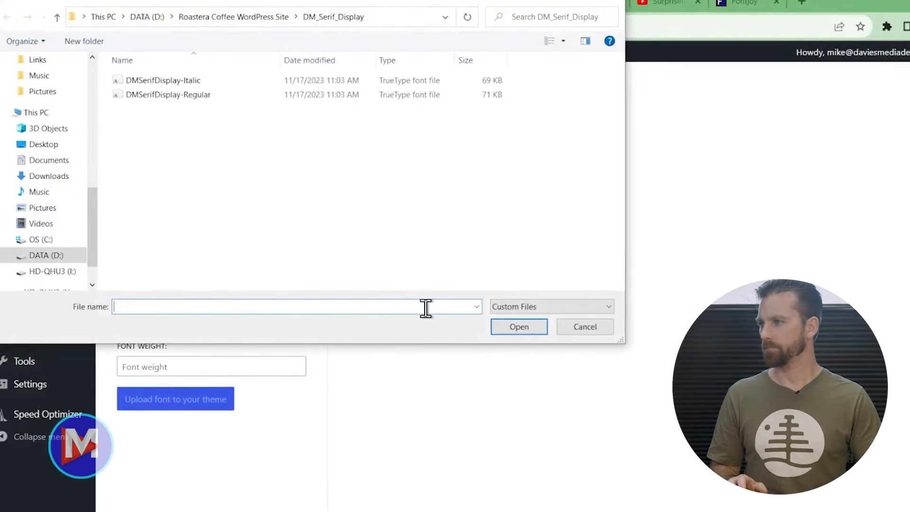
{"action": "left_click", "coordinate": [235, 17]}
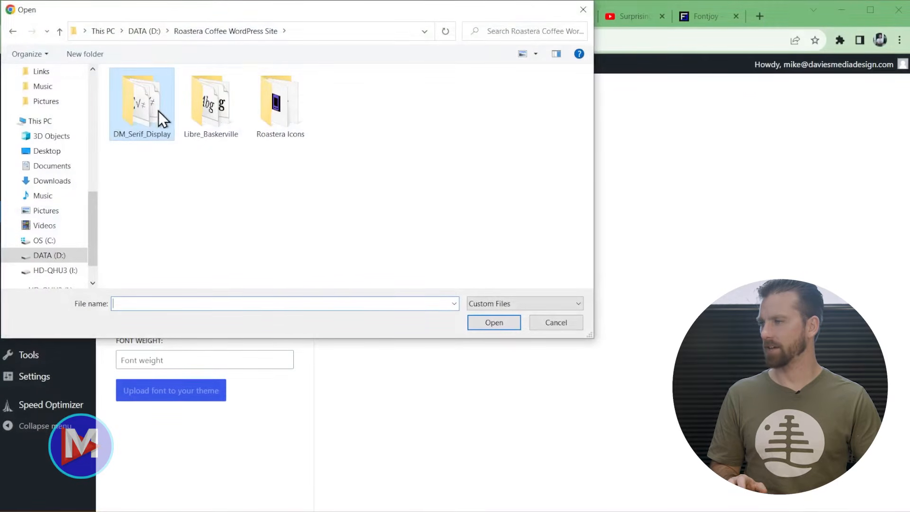
{"action": "double_click", "coordinate": [140, 100]}
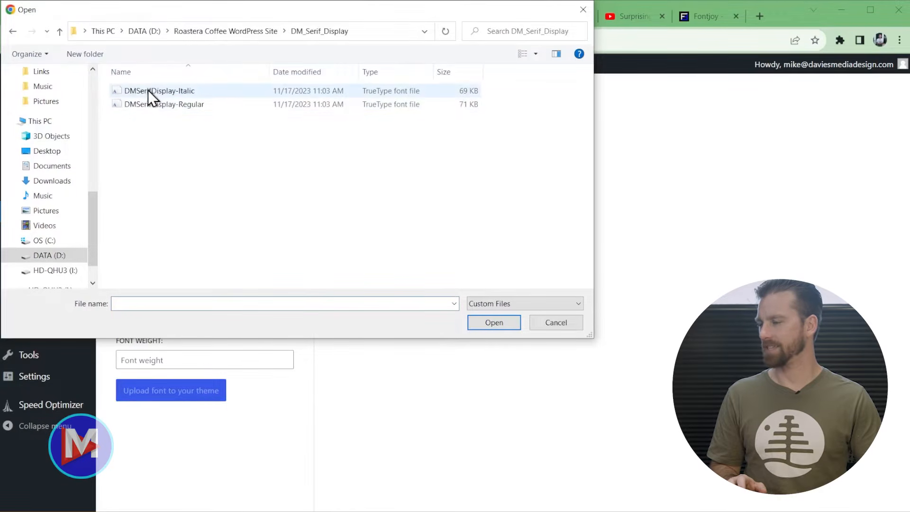
{"action": "double_click", "coordinate": [153, 104]}
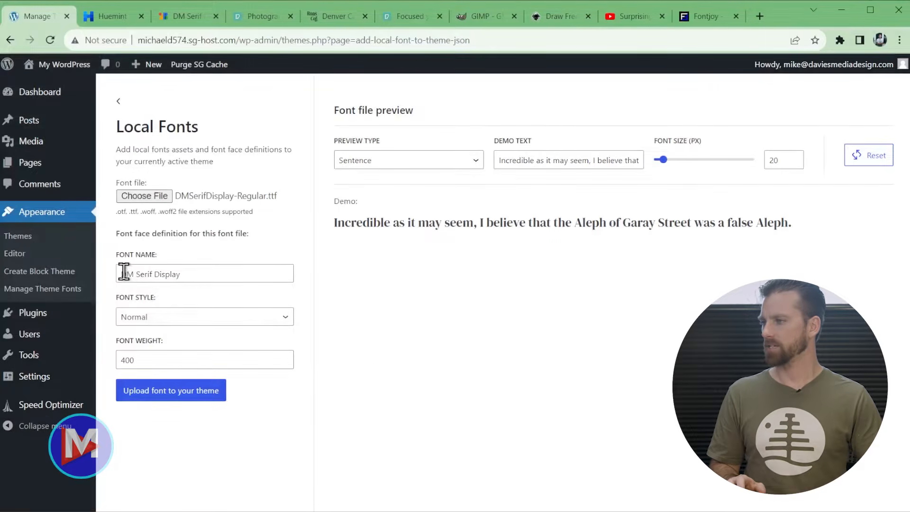
{"action": "left_click_drag", "start_coordinate": [122, 274], "coordinate": [204, 275]}
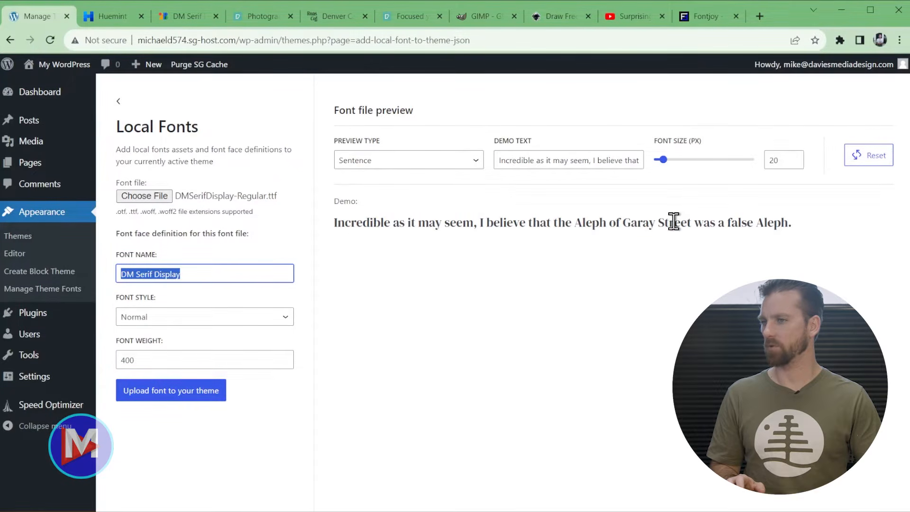
{"action": "left_click", "coordinate": [194, 398]}
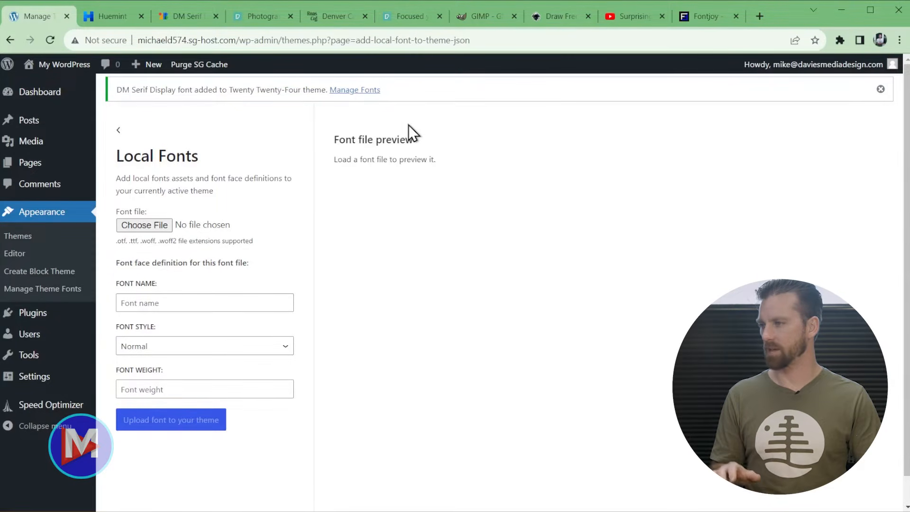
- Upload the DM Serif Display Italic font file to the theme as well
{"action": "left_click", "coordinate": [155, 225]}
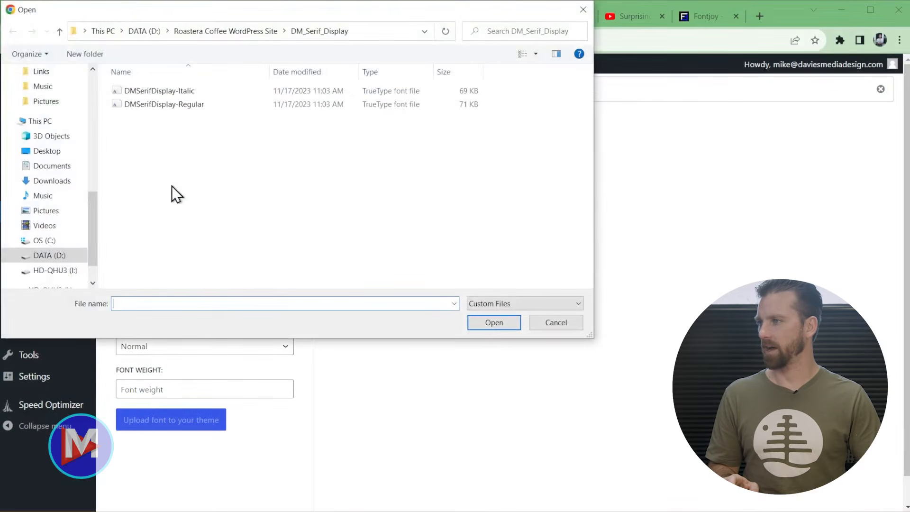
{"action": "double_click", "coordinate": [157, 93]}
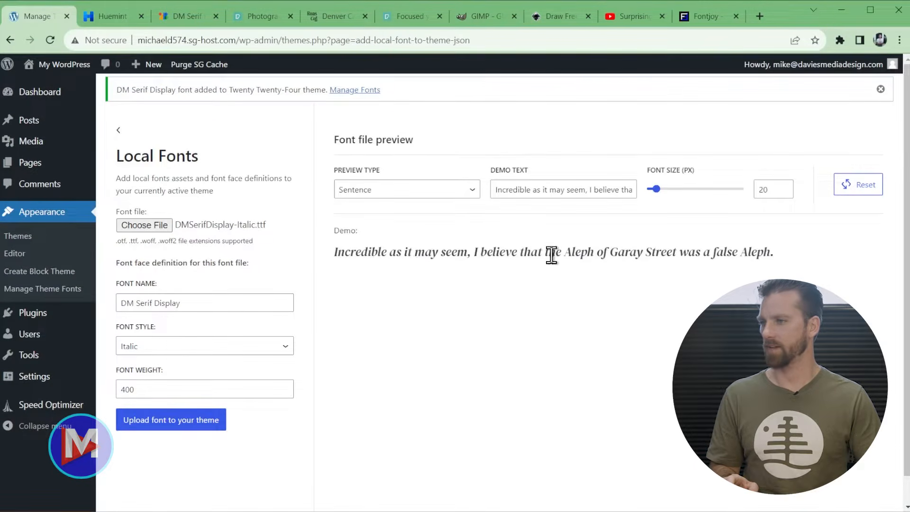
{"action": "left_click", "coordinate": [154, 430]}
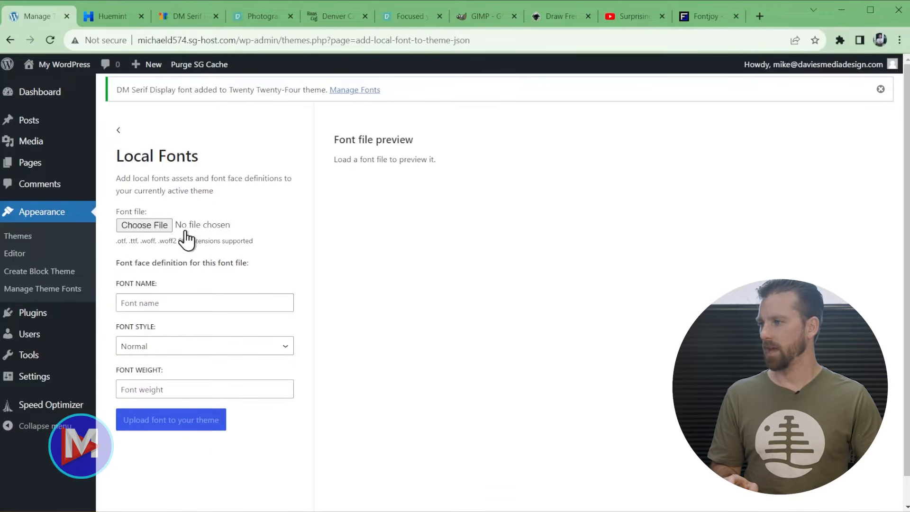
{"action": "left_click", "coordinate": [156, 226]}
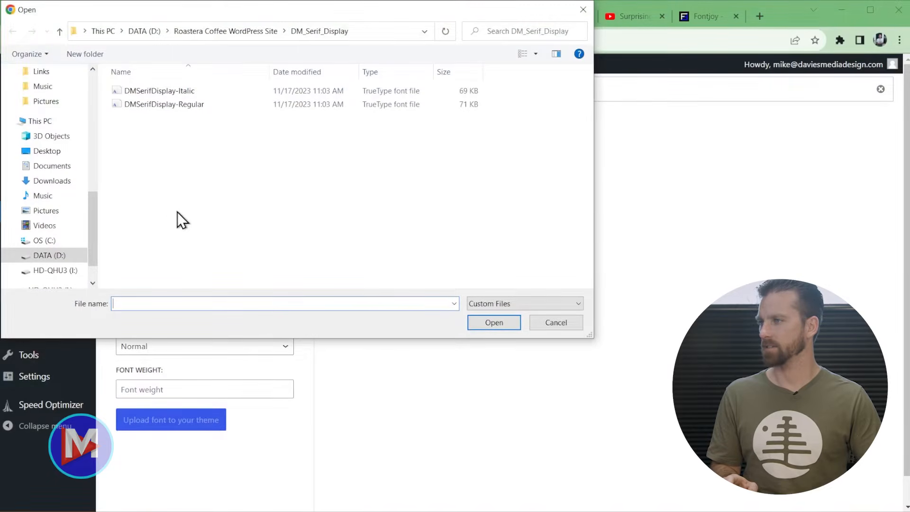
{"action": "left_click", "coordinate": [225, 32]}
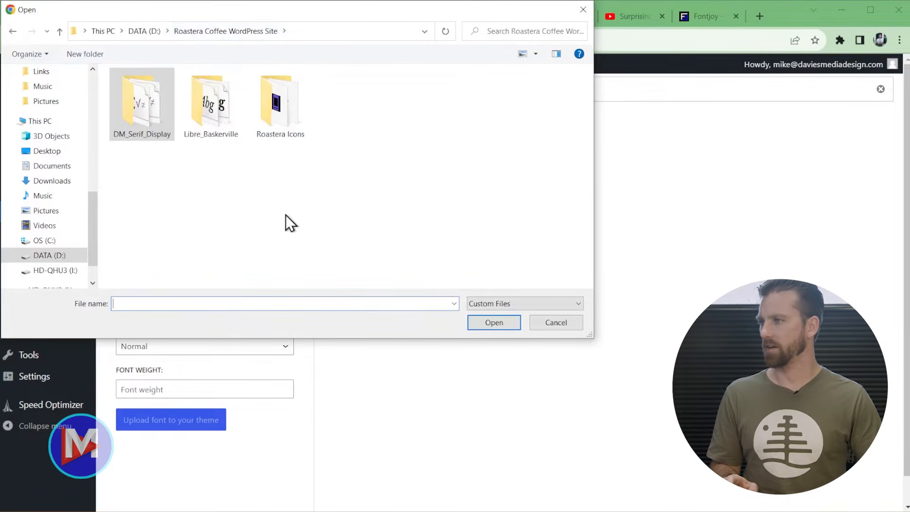
- From the Libre_Baskerville folder, upload the Regular, Italic and Bold (700) font files
{"action": "double_click", "coordinate": [214, 109]}
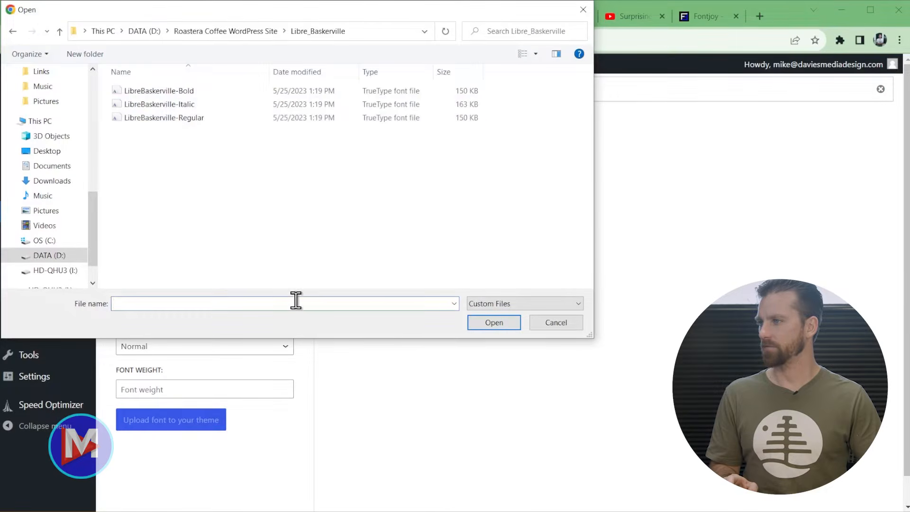
{"action": "double_click", "coordinate": [157, 119]}
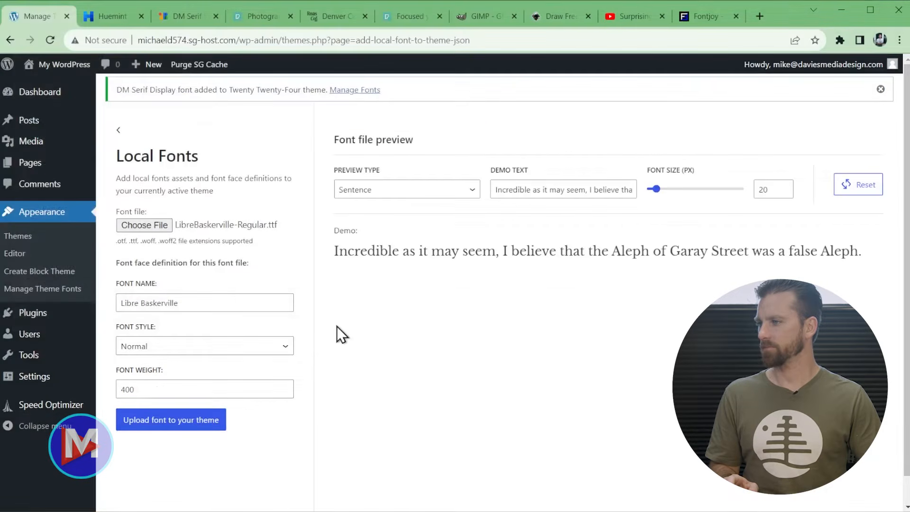
{"action": "left_click", "coordinate": [176, 423]}
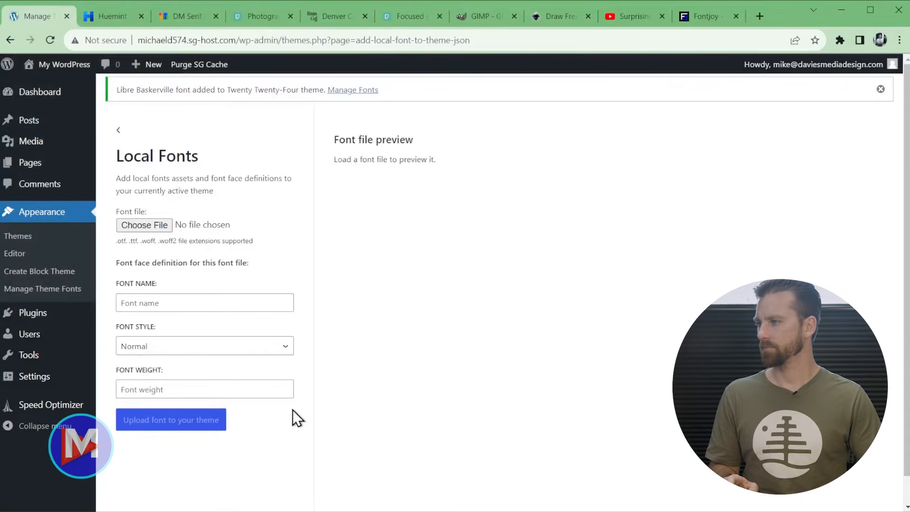
{"action": "left_click", "coordinate": [161, 226]}
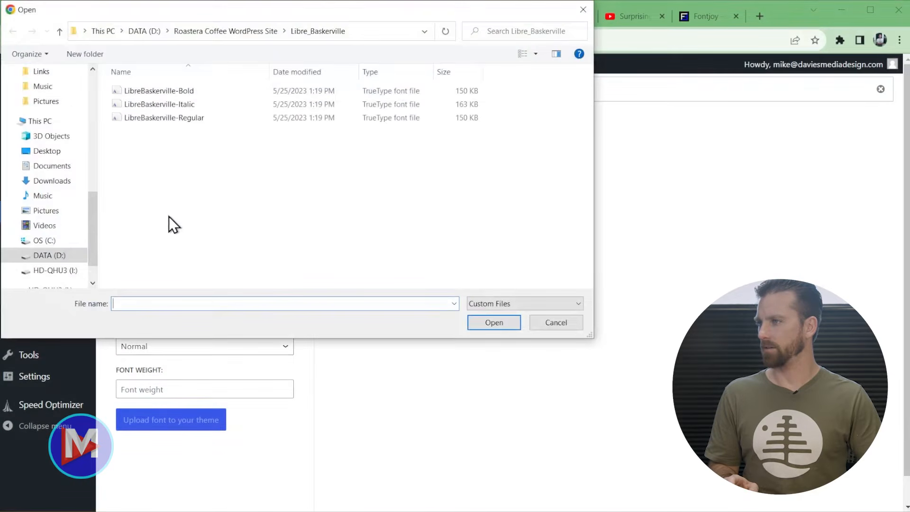
{"action": "double_click", "coordinate": [153, 105]}
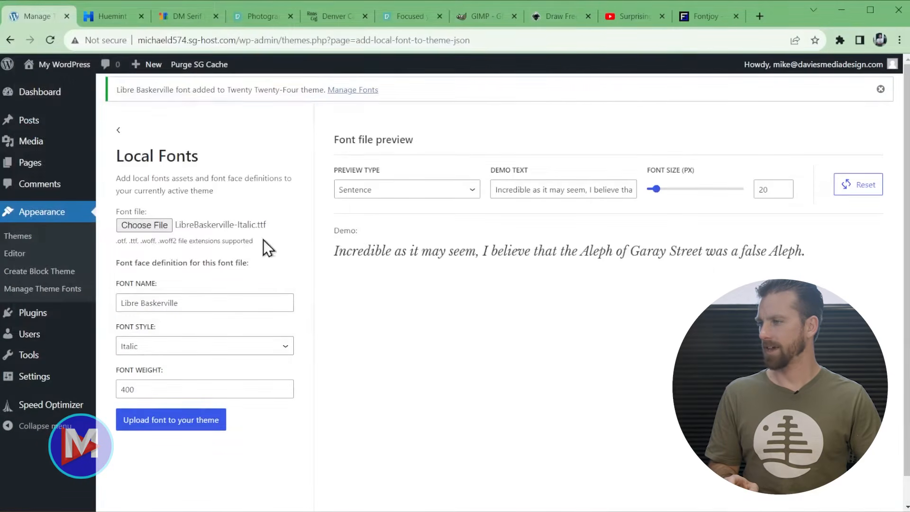
{"action": "left_click", "coordinate": [179, 425]}
{"action": "left_click", "coordinate": [161, 225]}
{"action": "double_click", "coordinate": [187, 92]}
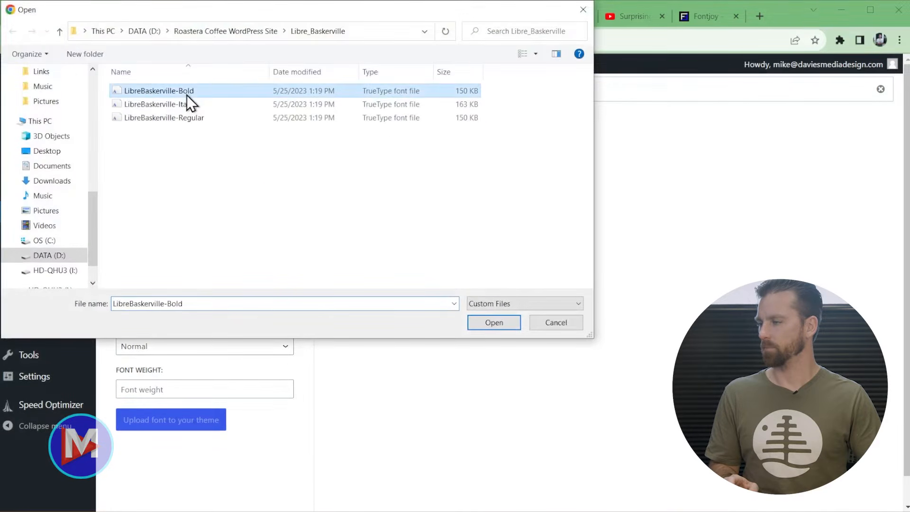
{"action": "left_click", "coordinate": [168, 429]}
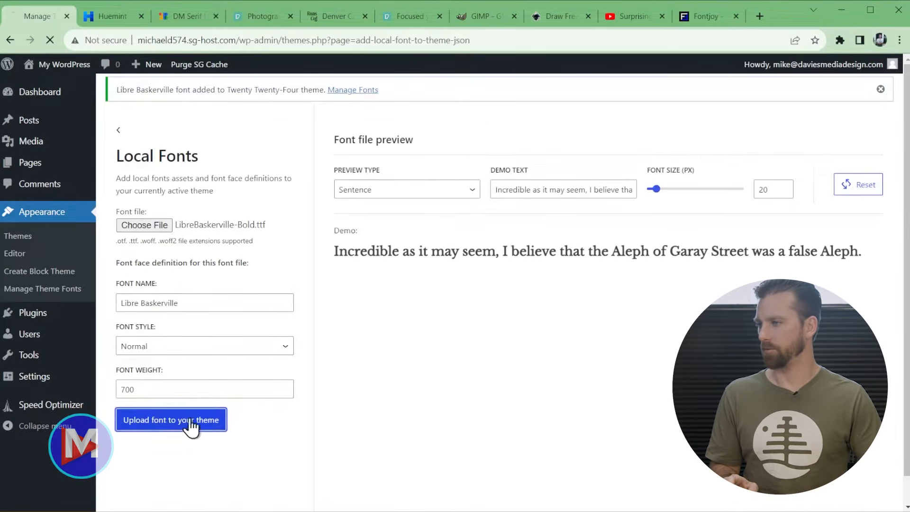
- Back on Manage Theme Fonts, expand Libre Baskerville to show its 400, 400 italic and 700 variants
{"action": "left_click", "coordinate": [118, 131]}
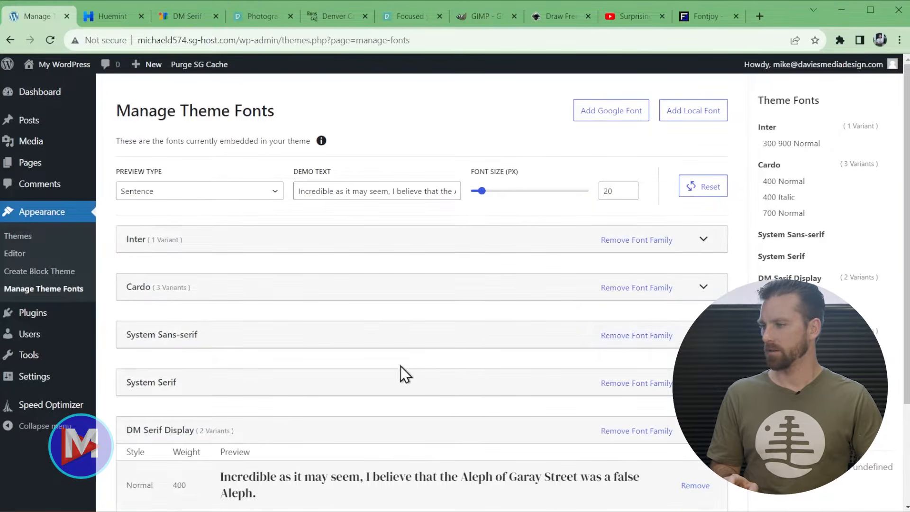
{"action": "scroll", "coordinate": [391, 372], "scroll_direction": "down", "scroll_amount": 3}
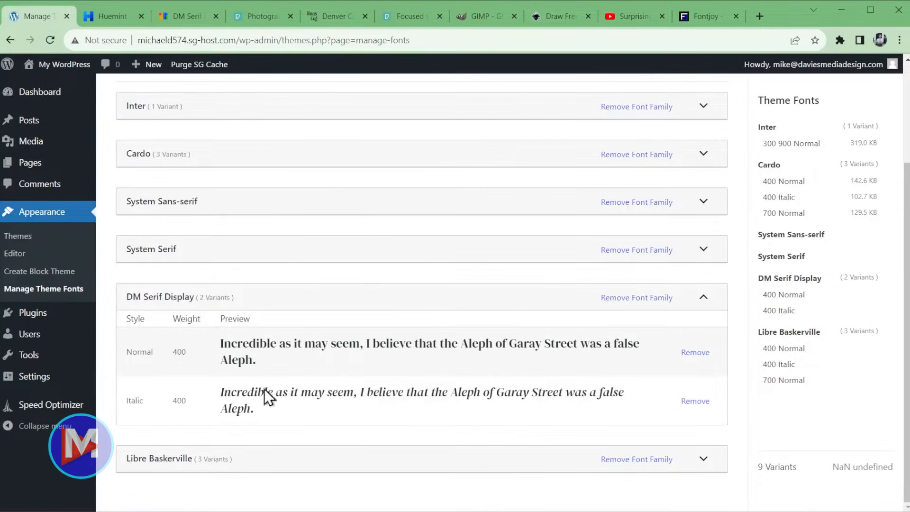
{"action": "left_click", "coordinate": [475, 464]}
{"action": "scroll", "coordinate": [474, 469], "scroll_direction": "down", "scroll_amount": 3}
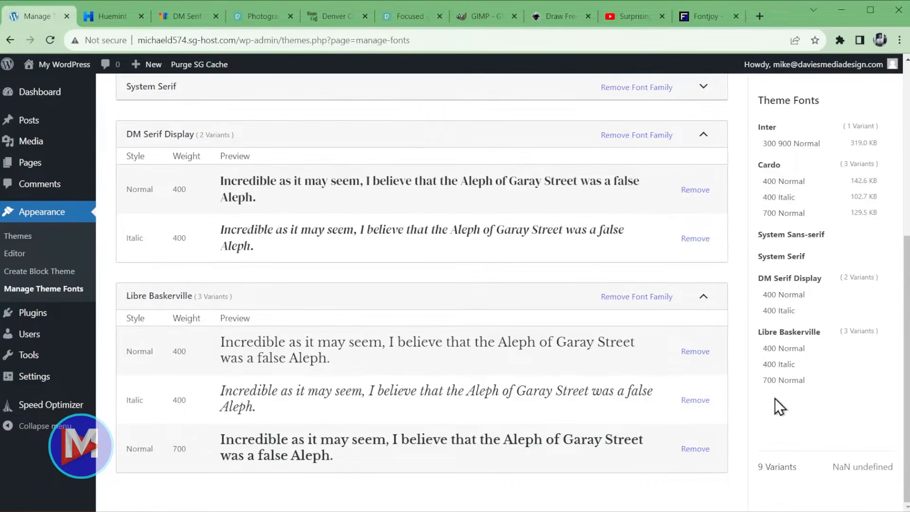
{"action": "scroll", "coordinate": [758, 370], "scroll_direction": "up", "scroll_amount": 1}
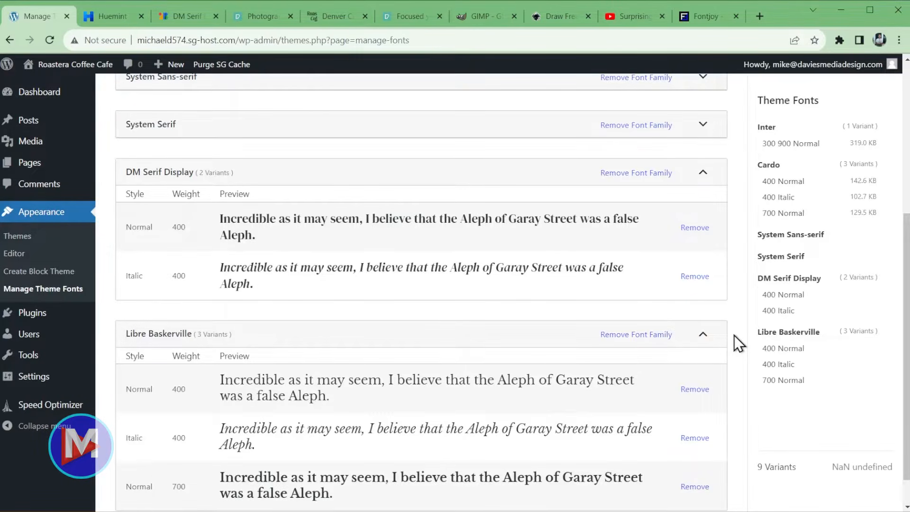
- Reactivate Security Optimizer from the Plugins list, making three of four plugins active
{"action": "left_click", "coordinate": [31, 317]}
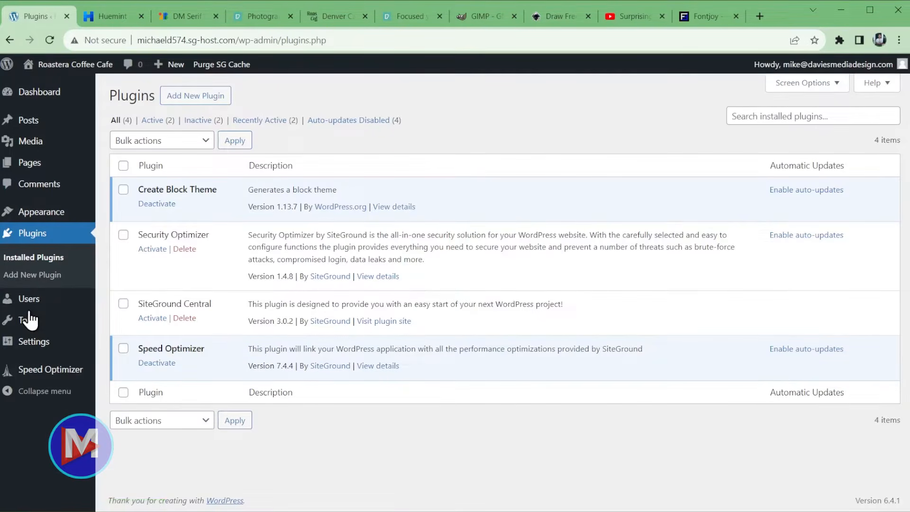
{"action": "left_click", "coordinate": [152, 251]}
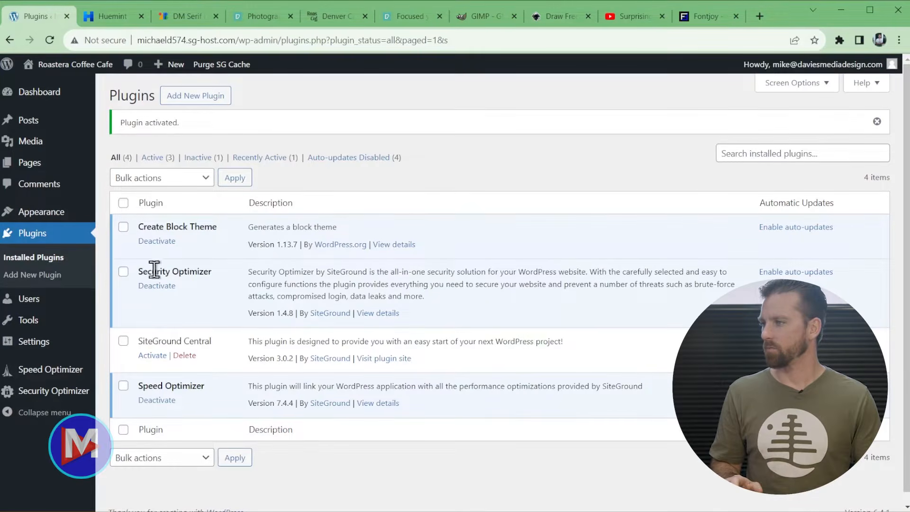
- In the Site Editor, preview the Ember, Fossil, Ice and Onyx style variations
{"action": "mouse_move", "coordinate": [67, 219]}
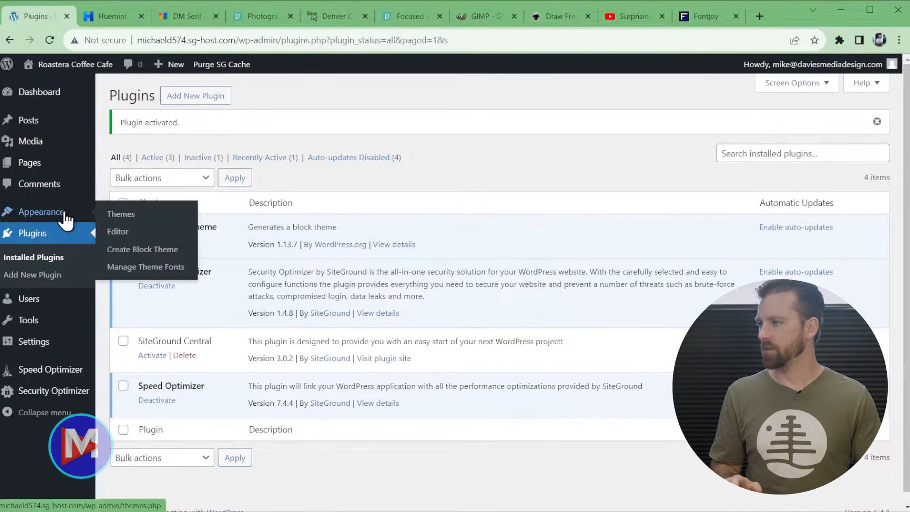
{"action": "left_click", "coordinate": [118, 233]}
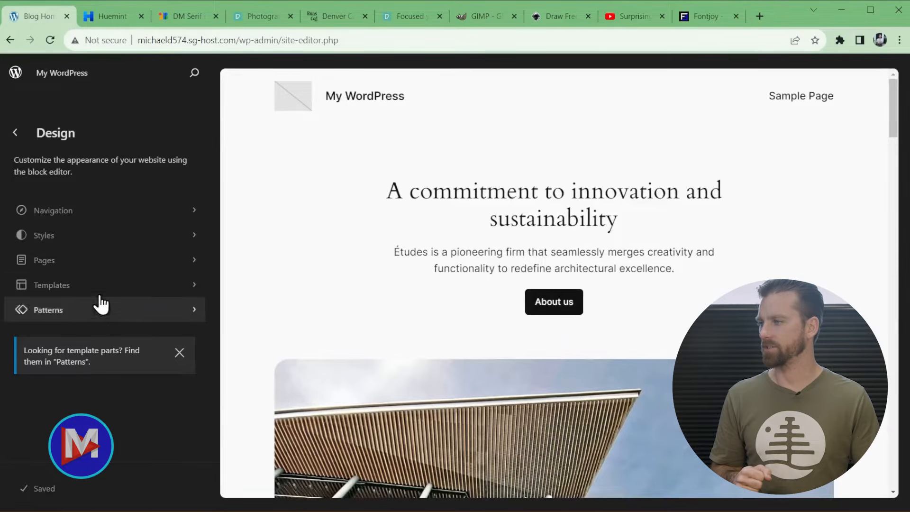
{"action": "left_click", "coordinate": [121, 243]}
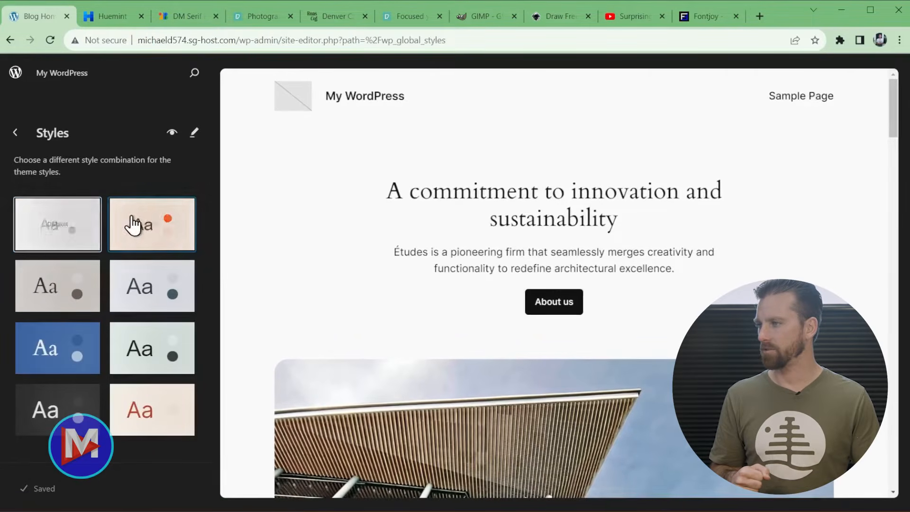
{"action": "left_click", "coordinate": [163, 239]}
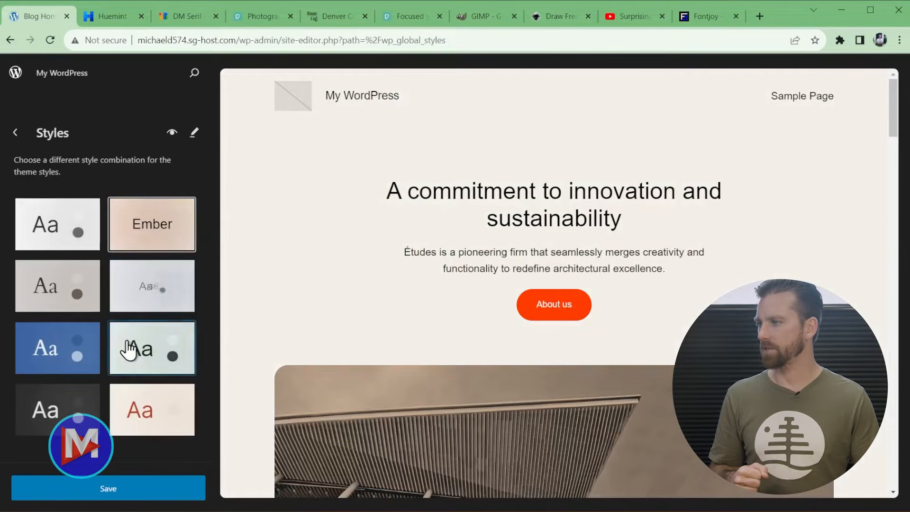
{"action": "left_click", "coordinate": [56, 289]}
{"action": "left_click", "coordinate": [152, 292]}
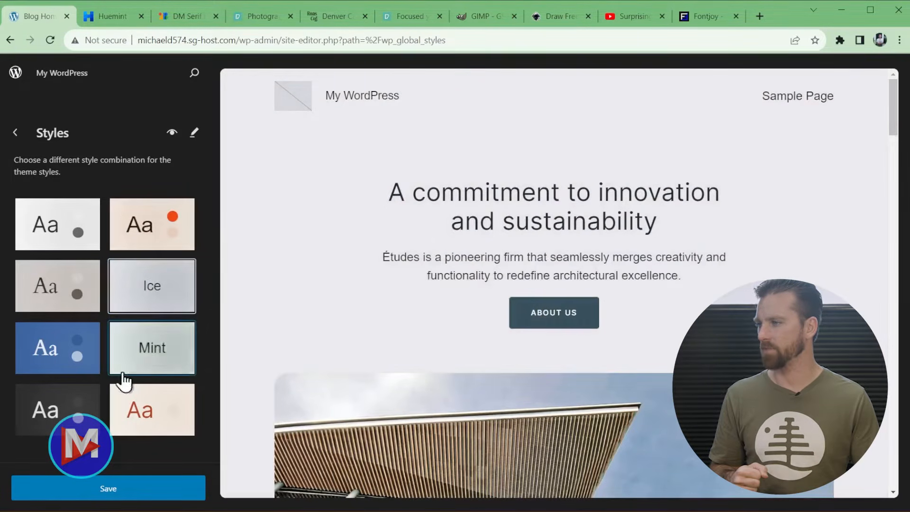
{"action": "left_click", "coordinate": [68, 413]}
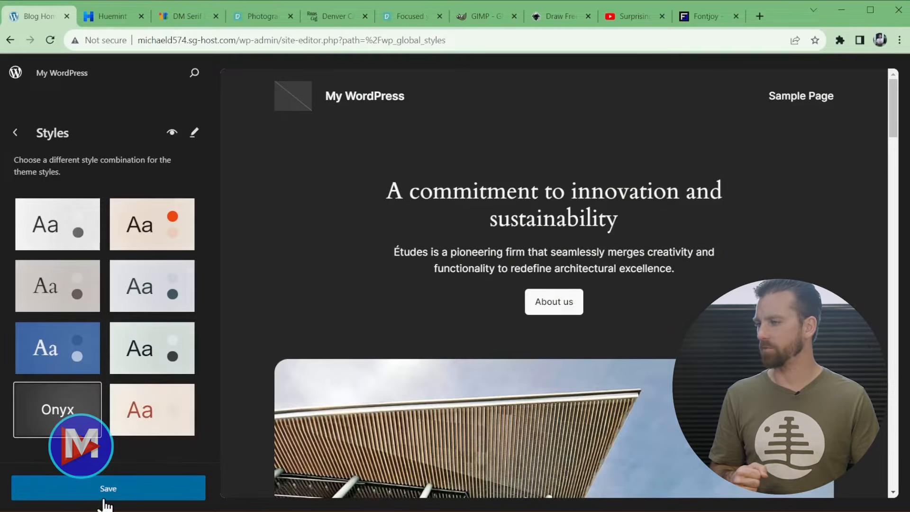
- Choose the Default style, save it, and open the Blog Home template for editing
{"action": "left_click", "coordinate": [127, 491]}
{"action": "left_click", "coordinate": [74, 228]}
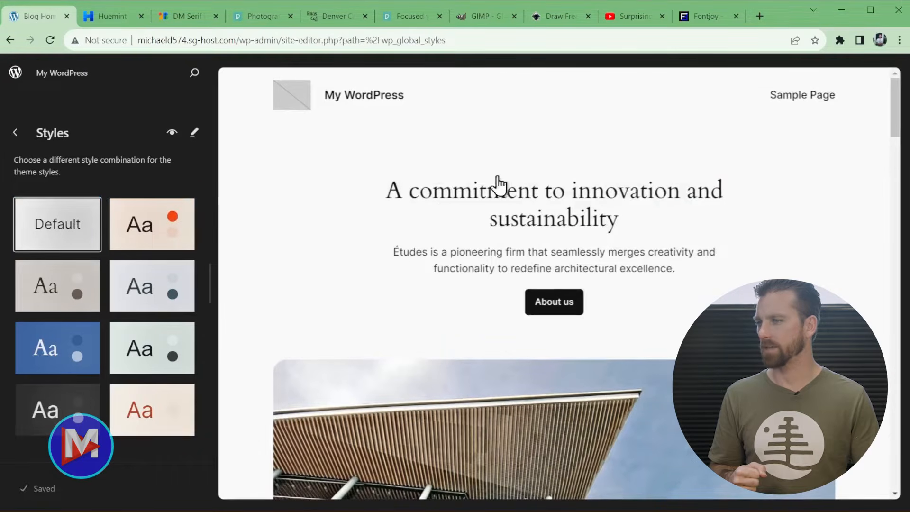
{"action": "left_click", "coordinate": [349, 237]}
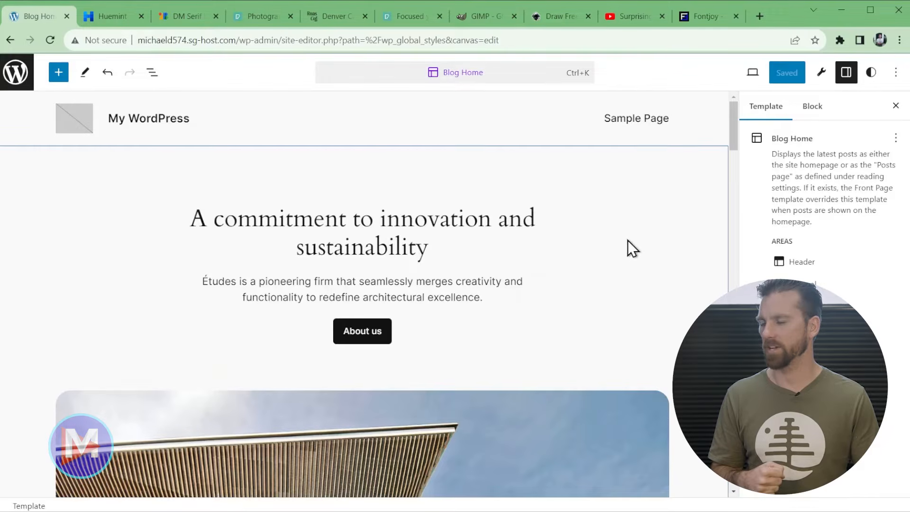
- Set the global body text font to Libre Baskerville under Styles > Typography > Text
{"action": "left_click", "coordinate": [873, 75]}
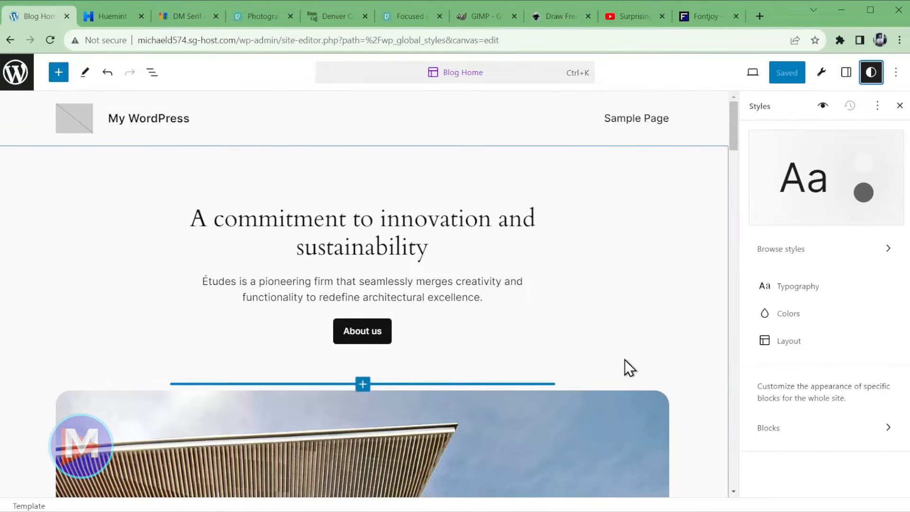
{"action": "left_click", "coordinate": [801, 289]}
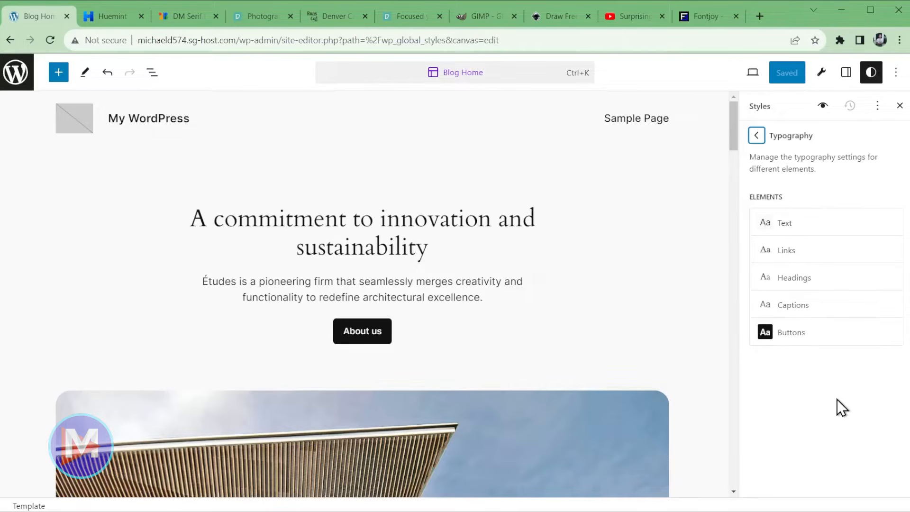
{"action": "left_click", "coordinate": [815, 224]}
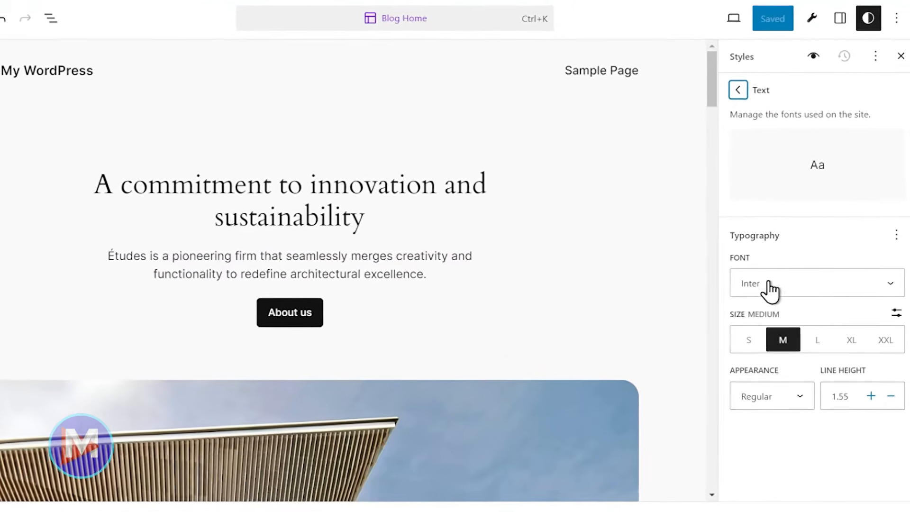
{"action": "left_click", "coordinate": [803, 284]}
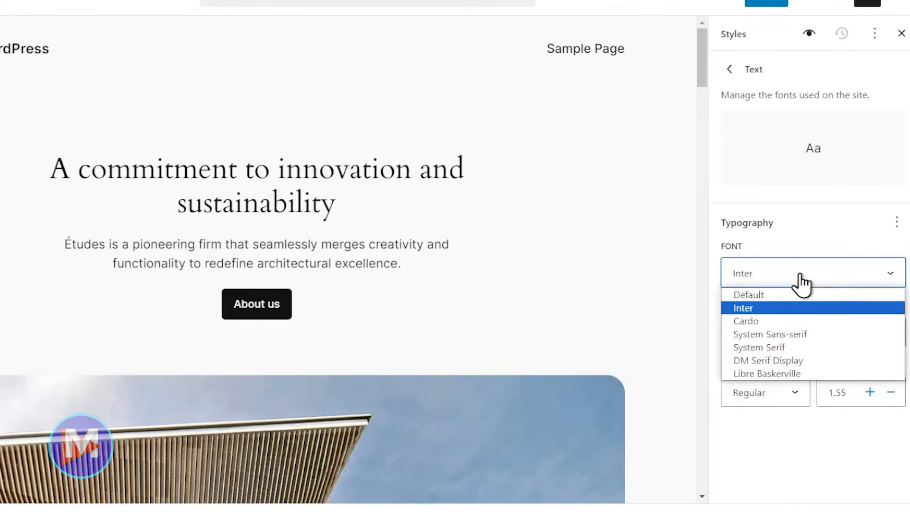
{"action": "left_click", "coordinate": [798, 375]}
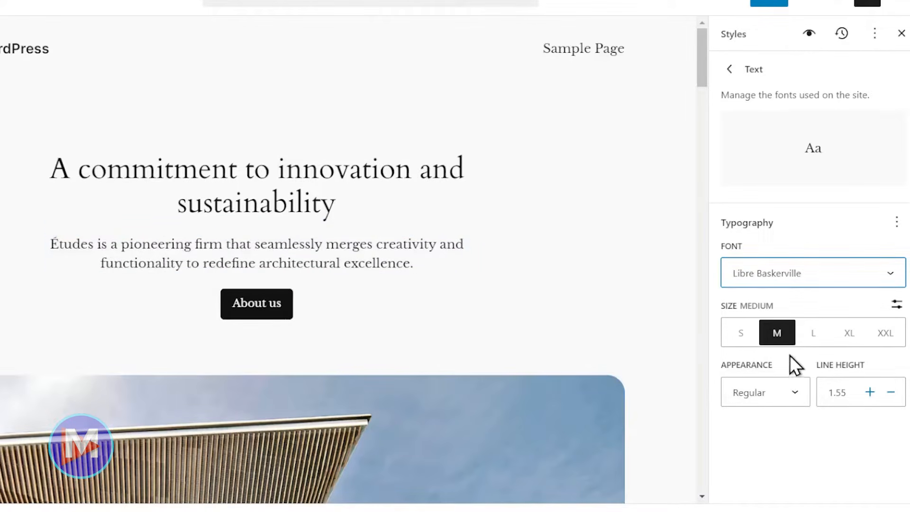
- Try the L, XL and S sizes and a custom size, keeping body text at Medium
{"action": "left_click", "coordinate": [813, 334]}
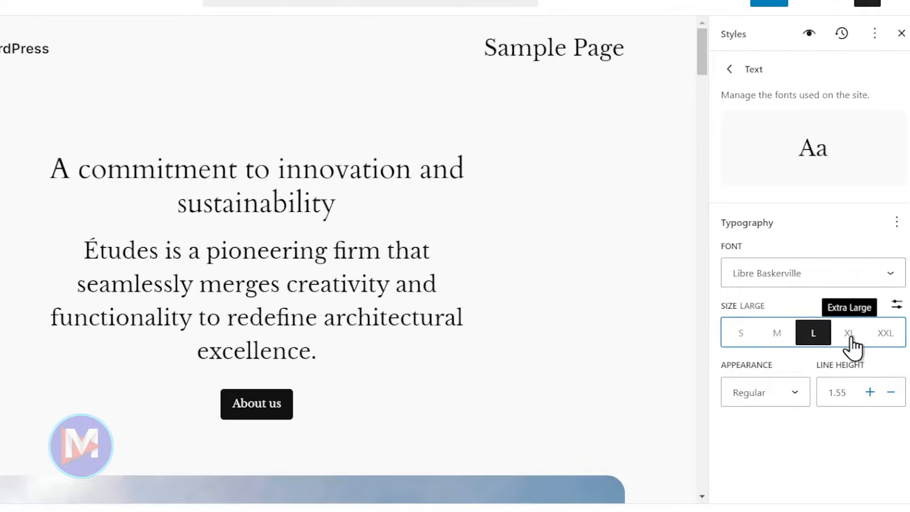
{"action": "left_click", "coordinate": [851, 334]}
{"action": "left_click", "coordinate": [784, 335]}
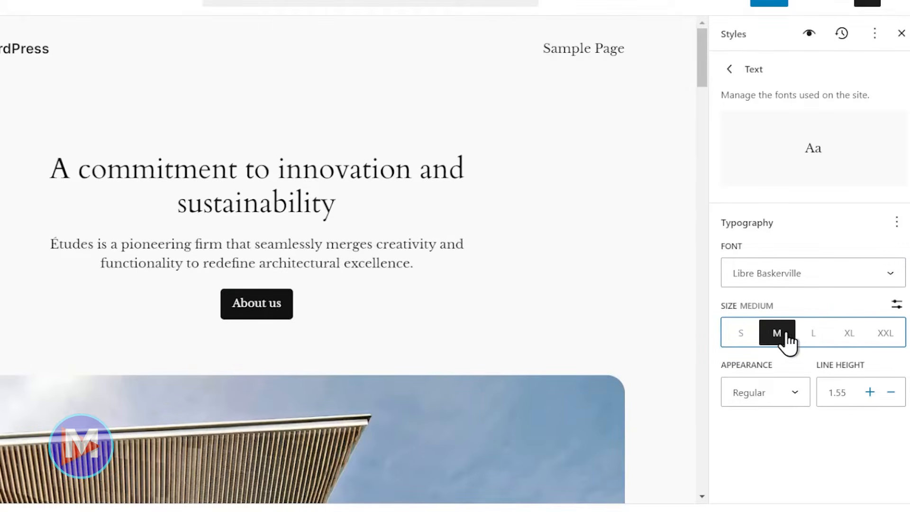
{"action": "left_click", "coordinate": [735, 334]}
{"action": "left_click", "coordinate": [775, 334]}
{"action": "left_click", "coordinate": [896, 305]}
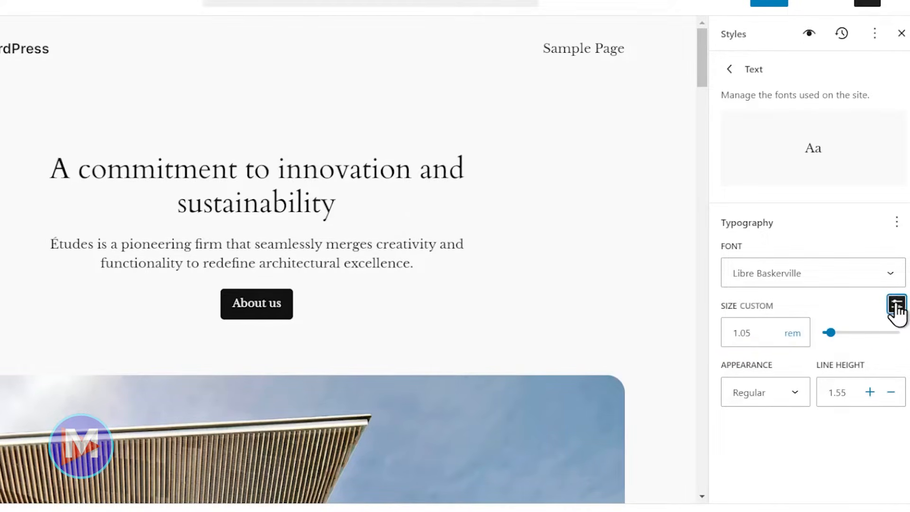
{"action": "left_click", "coordinate": [743, 333]}
{"action": "left_click", "coordinate": [795, 337]}
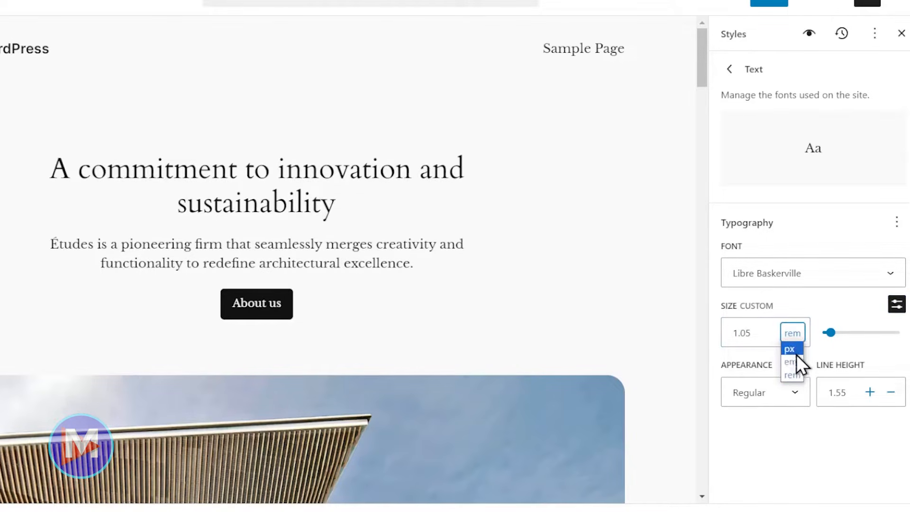
{"action": "left_click", "coordinate": [795, 340]}
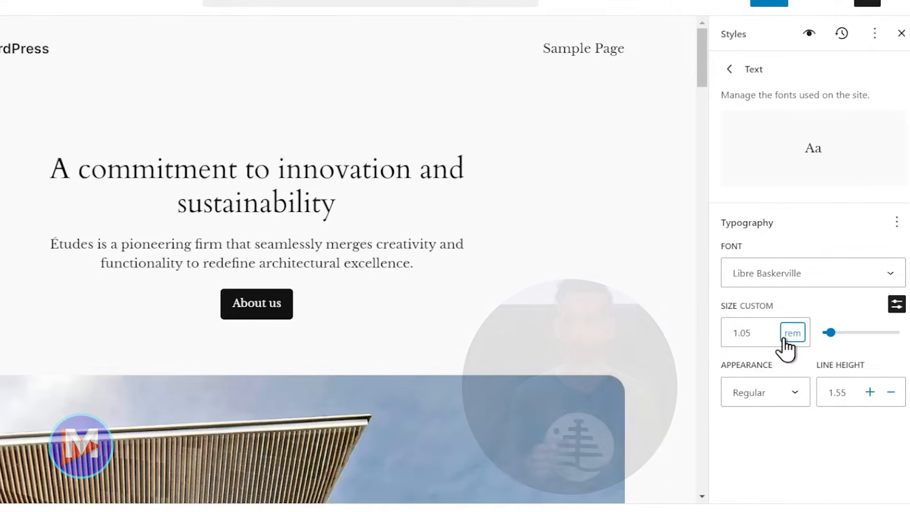
{"action": "left_click", "coordinate": [896, 306]}
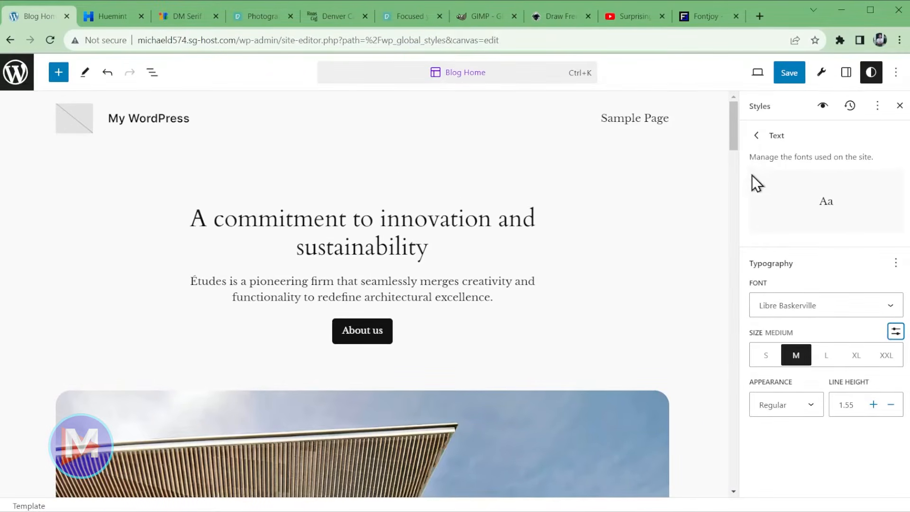
{"action": "left_click", "coordinate": [755, 136]}
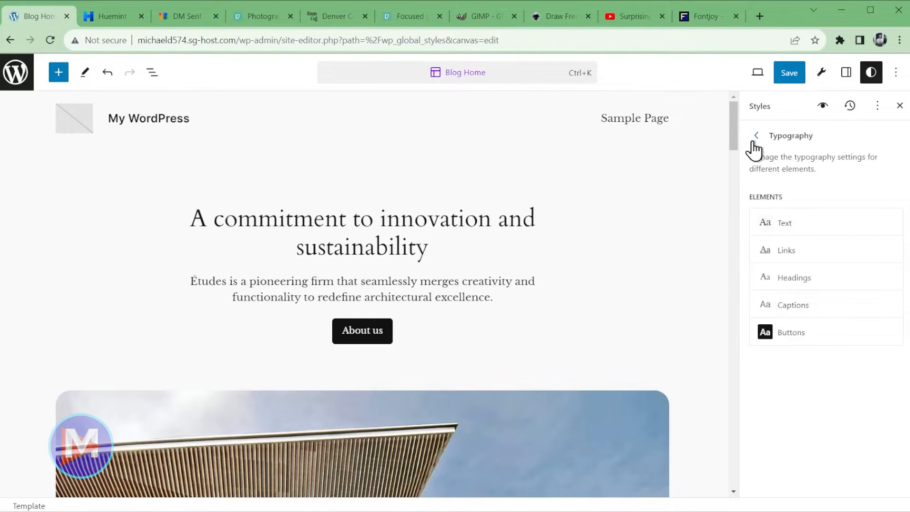
- Set the Headings font to DM Serif Display, keeping the default weight and 1.2 line height
{"action": "left_click", "coordinate": [816, 282]}
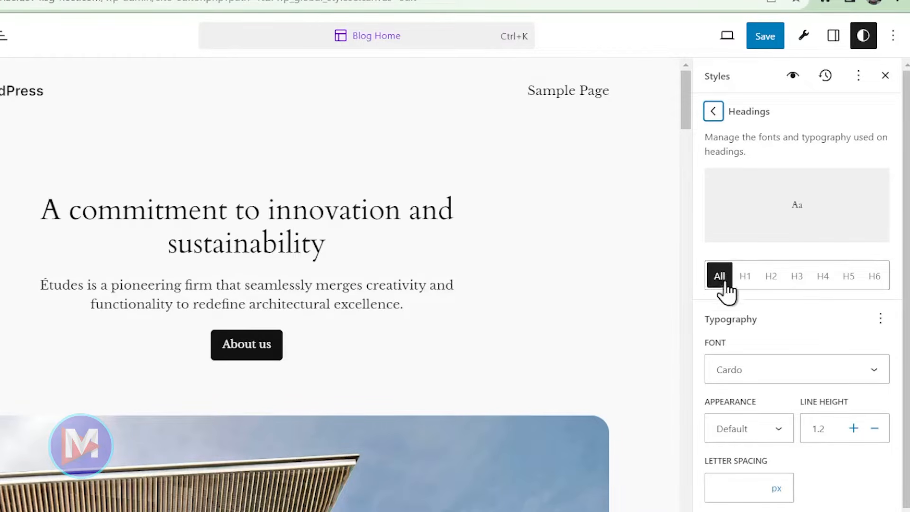
{"action": "left_click", "coordinate": [761, 377]}
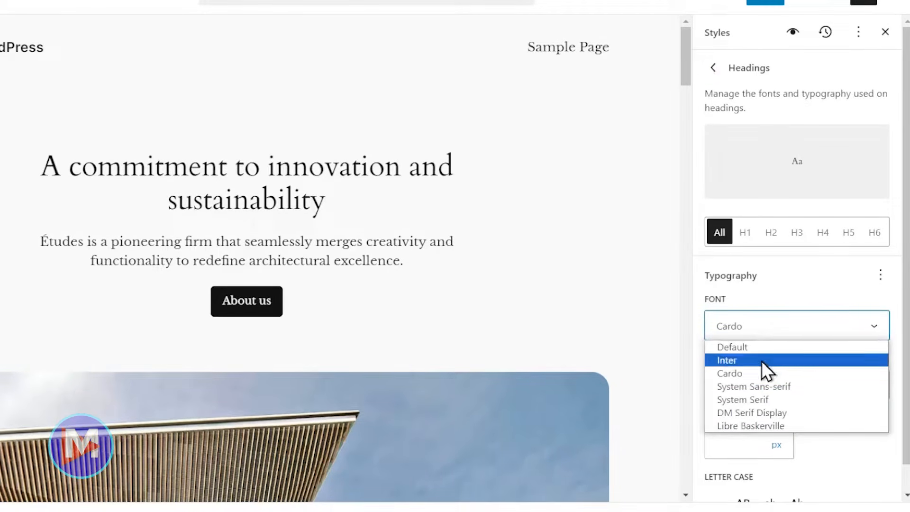
{"action": "left_click", "coordinate": [777, 413]}
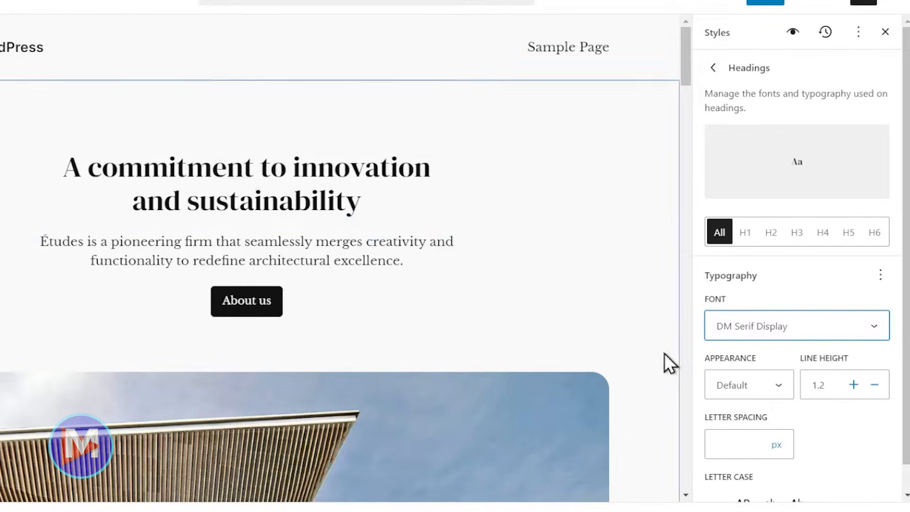
{"action": "left_click", "coordinate": [772, 381]}
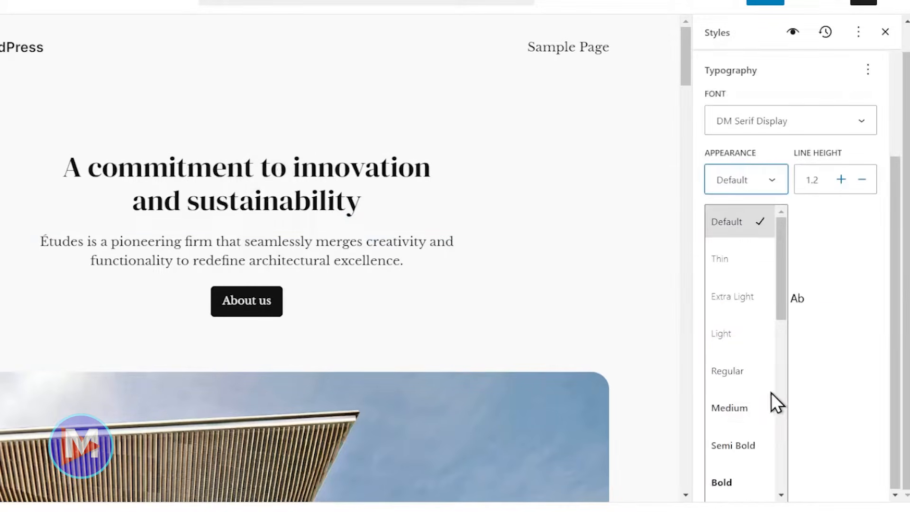
{"action": "scroll", "coordinate": [758, 360], "scroll_direction": "down", "scroll_amount": 3}
{"action": "scroll", "coordinate": [752, 330], "scroll_direction": "down", "scroll_amount": 1}
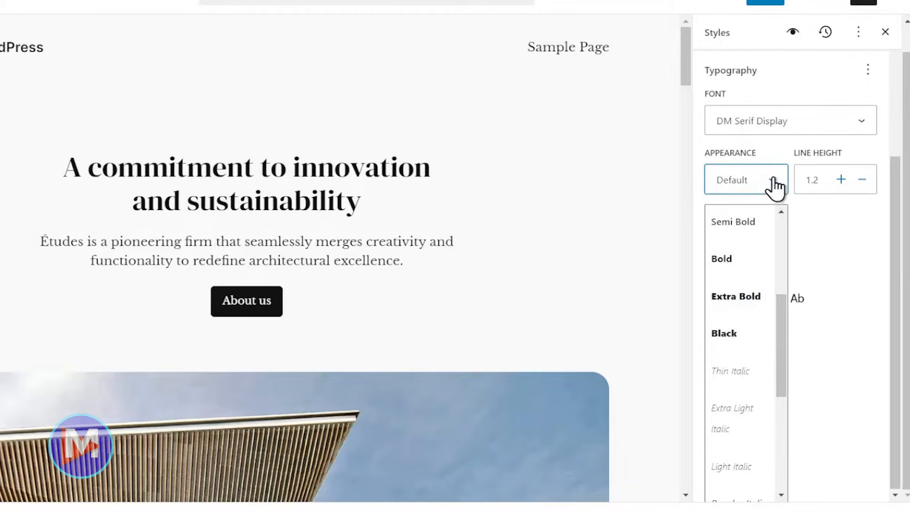
{"action": "left_click", "coordinate": [718, 184]}
{"action": "scroll", "coordinate": [854, 442], "scroll_direction": "up", "scroll_amount": 1}
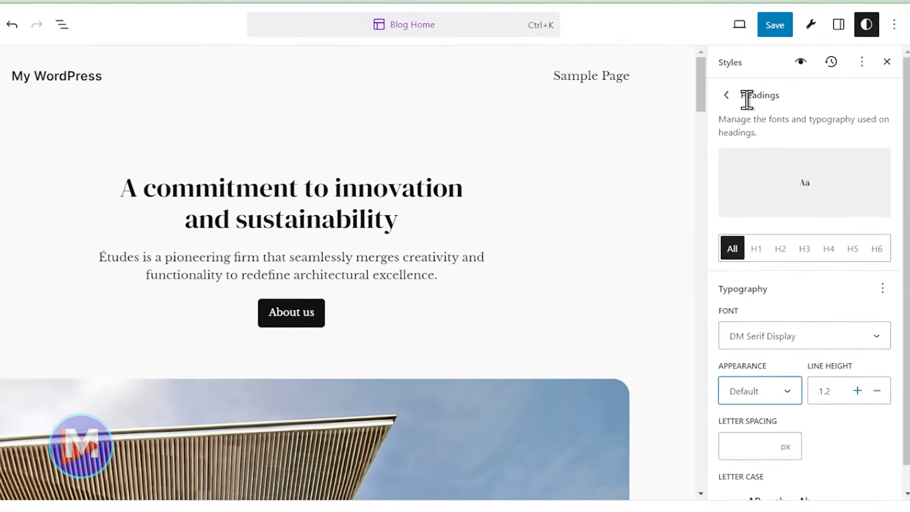
{"action": "left_click", "coordinate": [714, 67]}
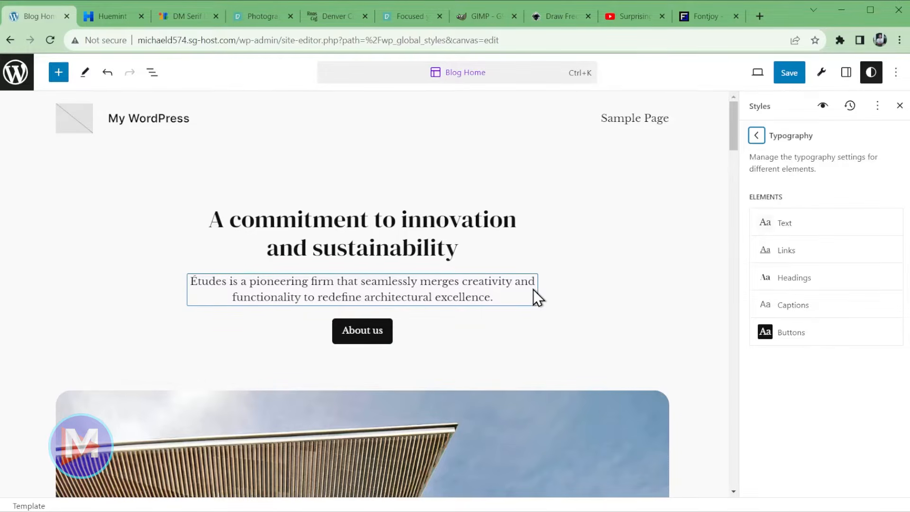
- Go from Styles to Colors and bring up the theme's 10-colour Palette swatches
{"action": "left_click", "coordinate": [756, 136]}
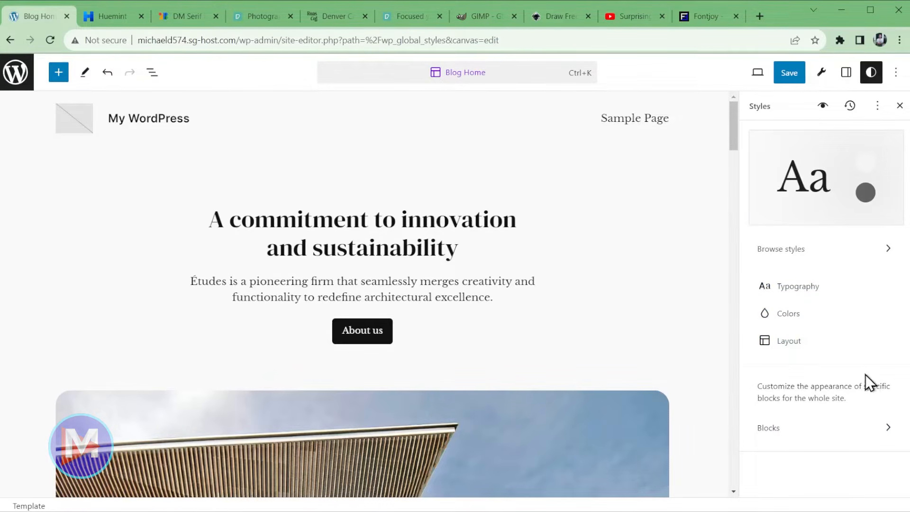
{"action": "left_click", "coordinate": [785, 323]}
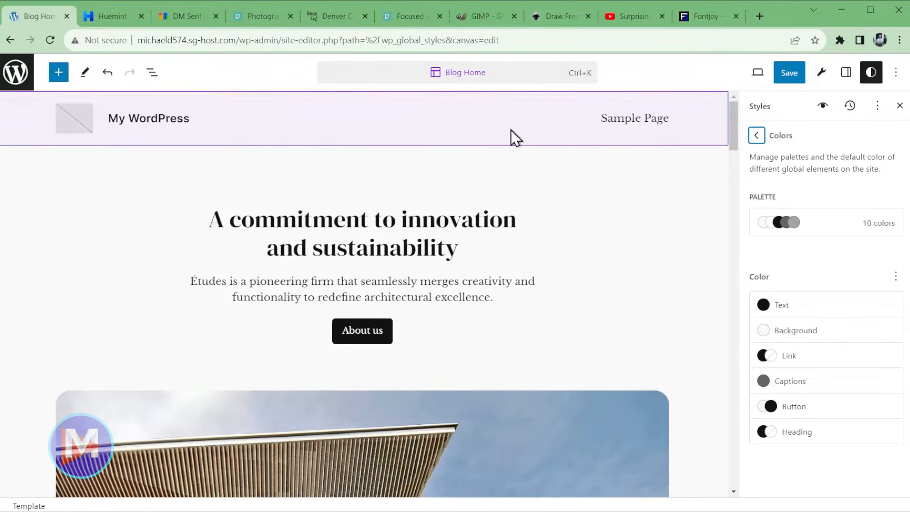
{"action": "left_click", "coordinate": [791, 230]}
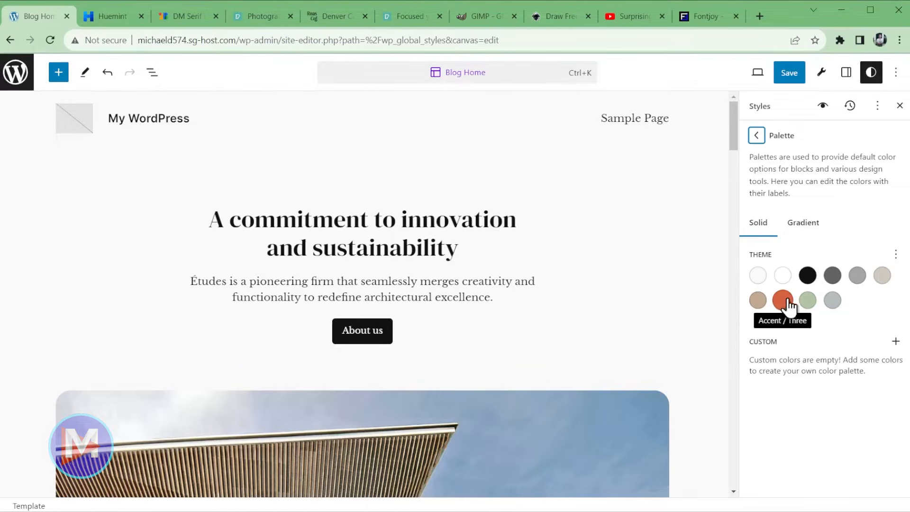
{"action": "left_click", "coordinate": [897, 256]}
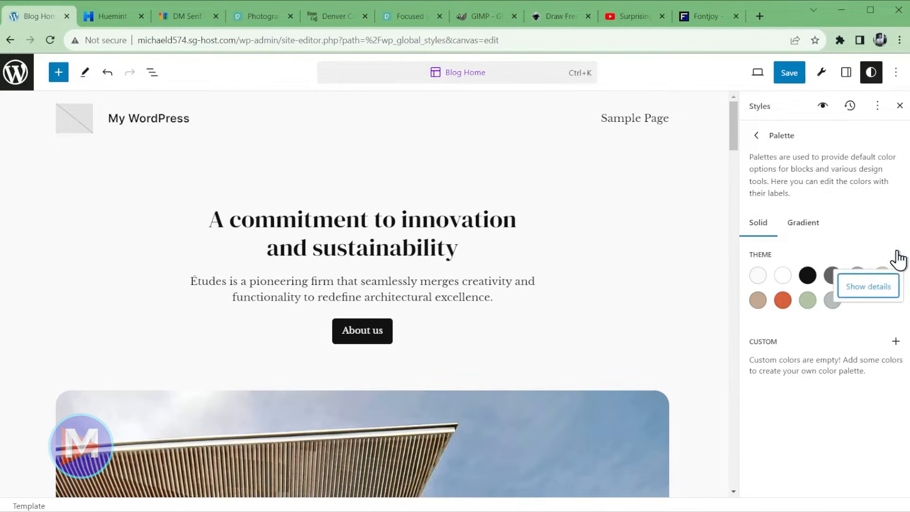
{"action": "left_click", "coordinate": [869, 288]}
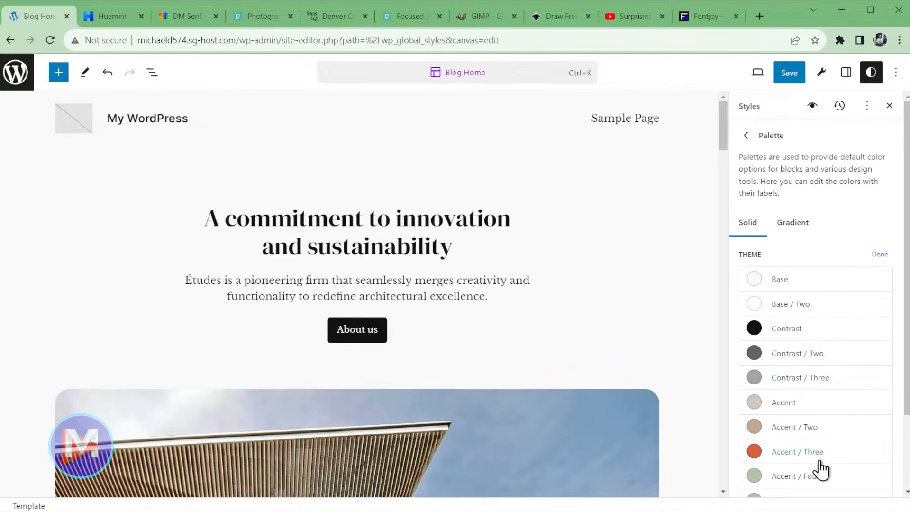
{"action": "scroll", "coordinate": [819, 469], "scroll_direction": "down", "scroll_amount": 3}
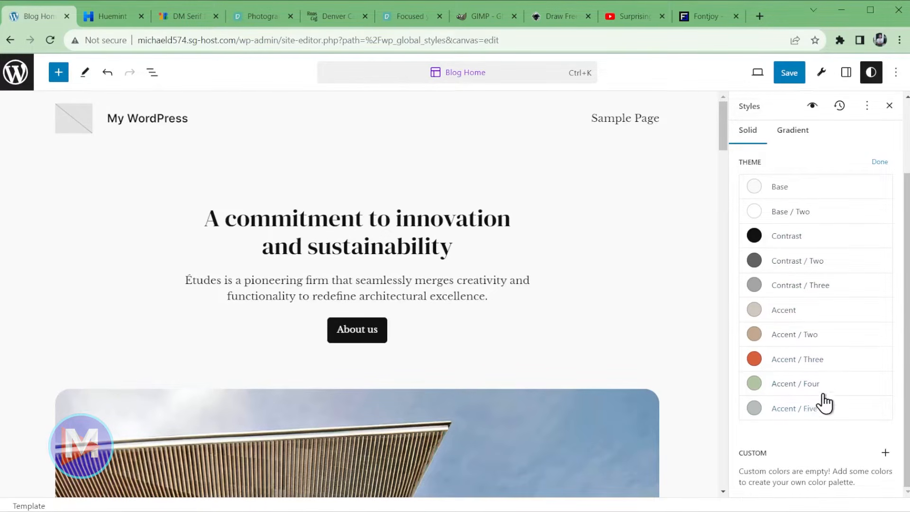
{"action": "scroll", "coordinate": [605, 305], "scroll_direction": "down", "scroll_amount": 5}
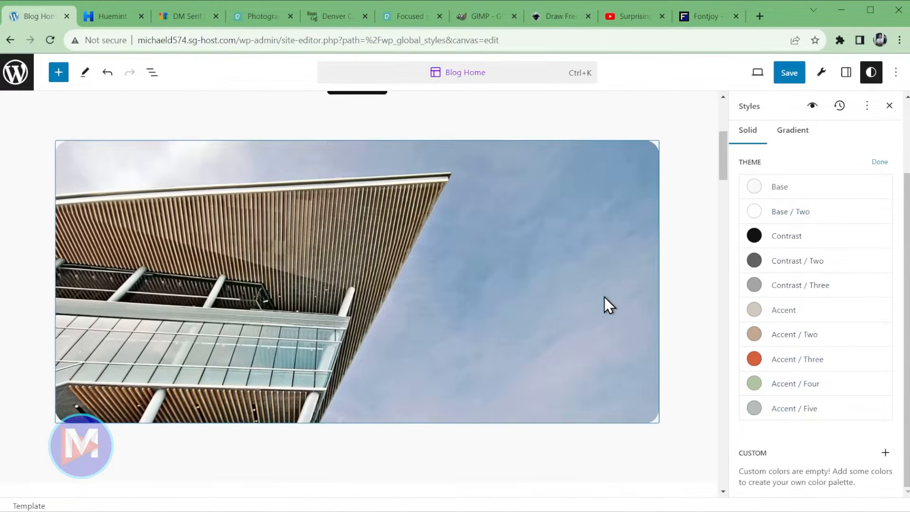
{"action": "scroll", "coordinate": [607, 297], "scroll_direction": "down", "scroll_amount": 20}
{"action": "scroll", "coordinate": [615, 297], "scroll_direction": "down", "scroll_amount": 20}
{"action": "scroll", "coordinate": [615, 298], "scroll_direction": "down", "scroll_amount": 2}
{"action": "scroll", "coordinate": [602, 308], "scroll_direction": "up", "scroll_amount": 20}
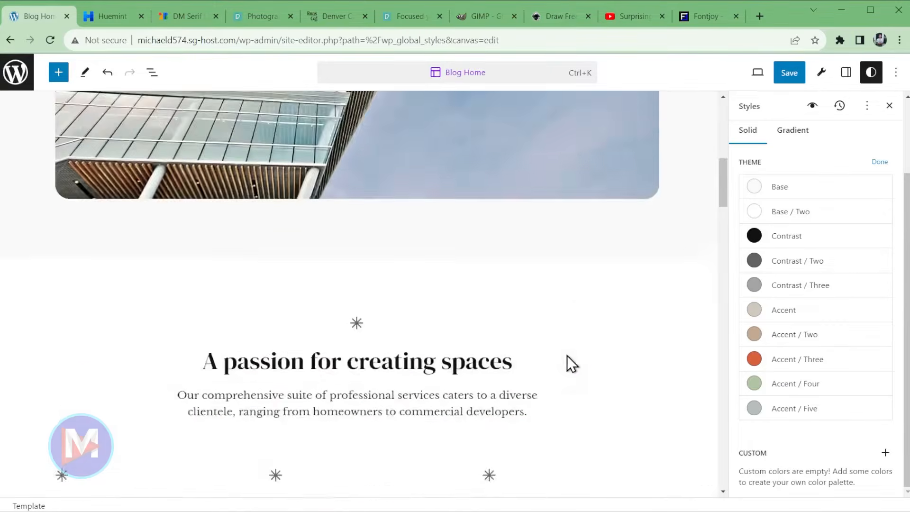
{"action": "scroll", "coordinate": [567, 355], "scroll_direction": "up", "scroll_amount": 10}
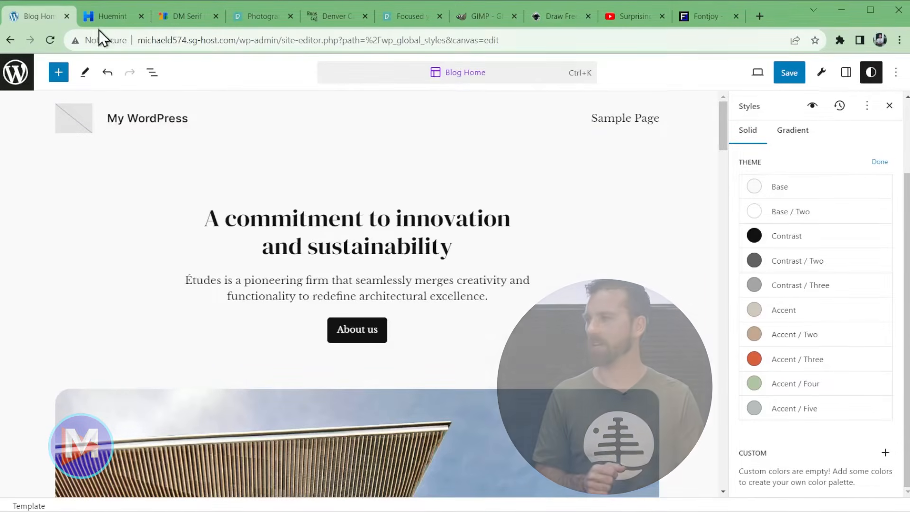
- Go to coolors.co, start the generator, and generate two new random five-colour palettes
{"action": "left_click", "coordinate": [109, 16]}
{"action": "left_click_drag", "start_coordinate": [85, 40], "coordinate": [150, 47]}
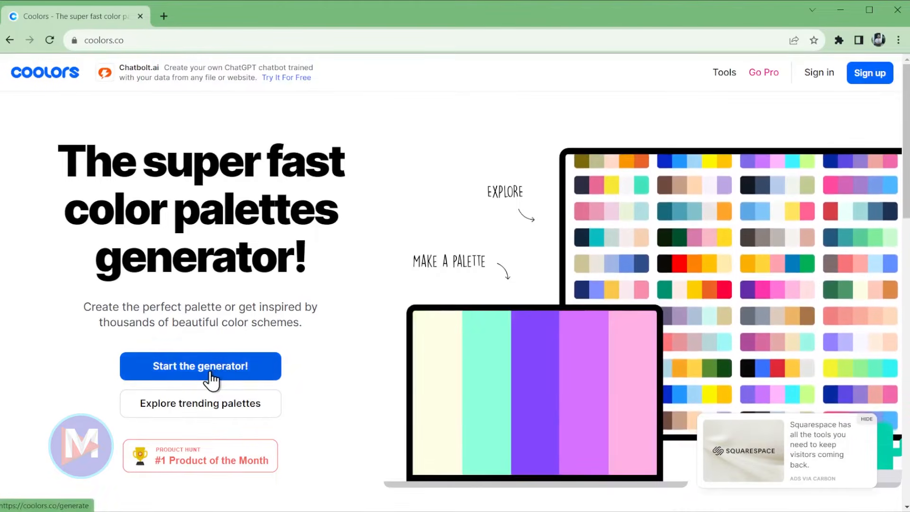
{"action": "left_click", "coordinate": [211, 375]}
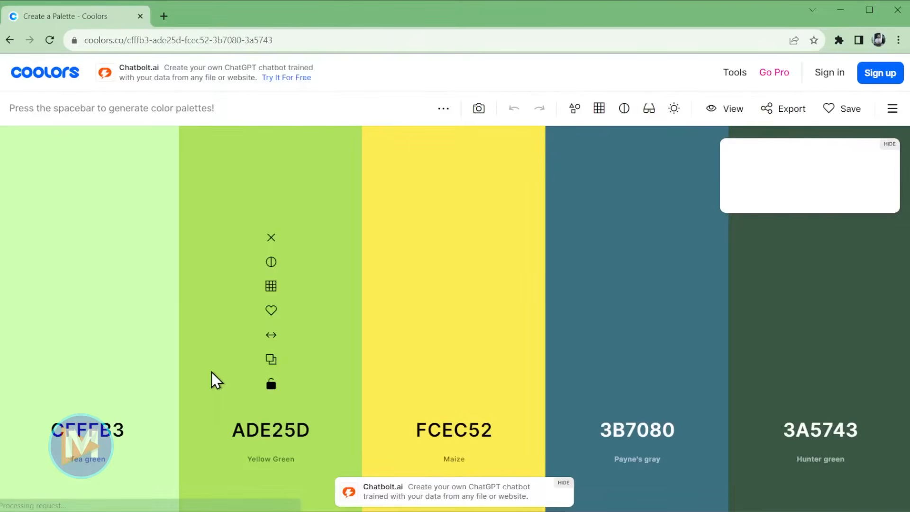
{"action": "key", "text": "space"}
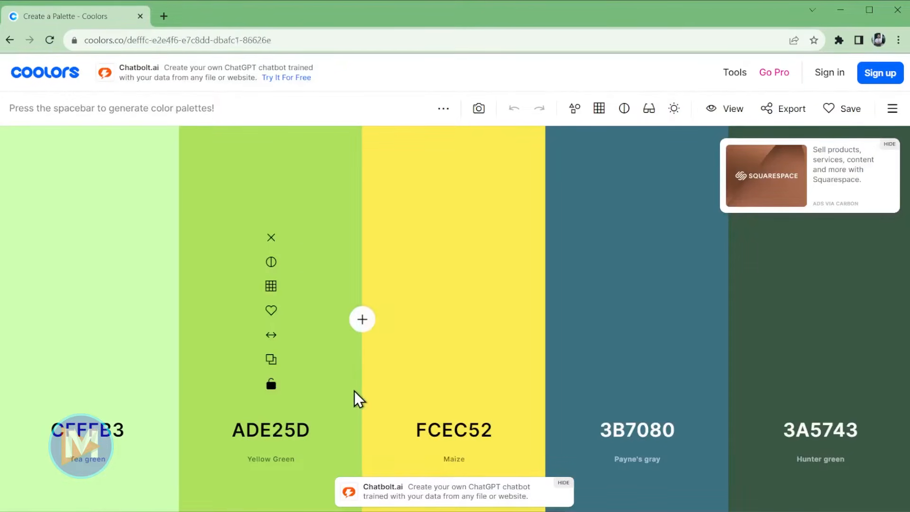
{"action": "key", "text": "space"}
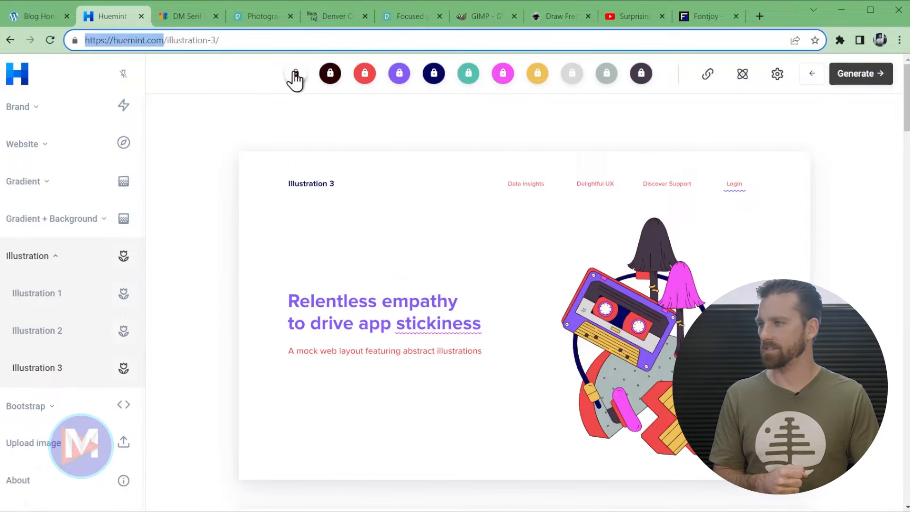
- Read the dark purple Huemint swatch's hex code, #443849
{"action": "left_click", "coordinate": [642, 74]}
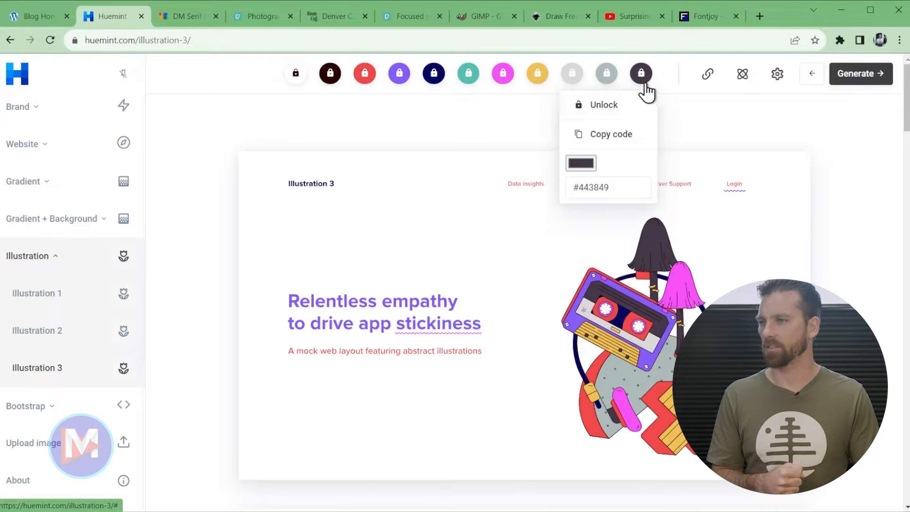
{"action": "left_click", "coordinate": [643, 88]}
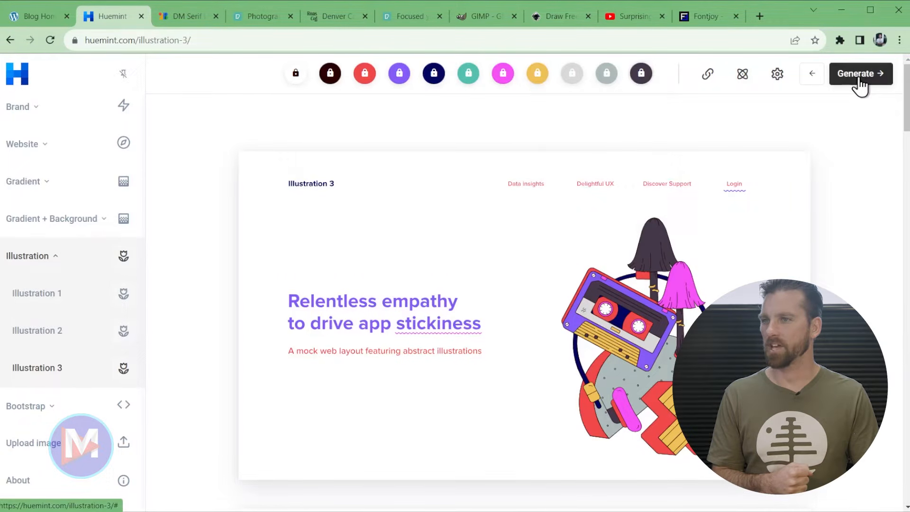
{"action": "left_click", "coordinate": [640, 80]}
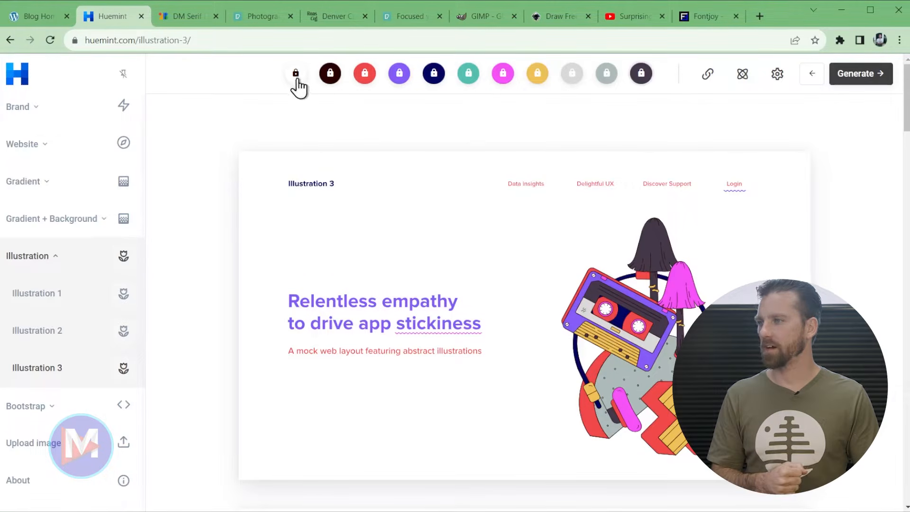
{"action": "mouse_move", "coordinate": [295, 82]}
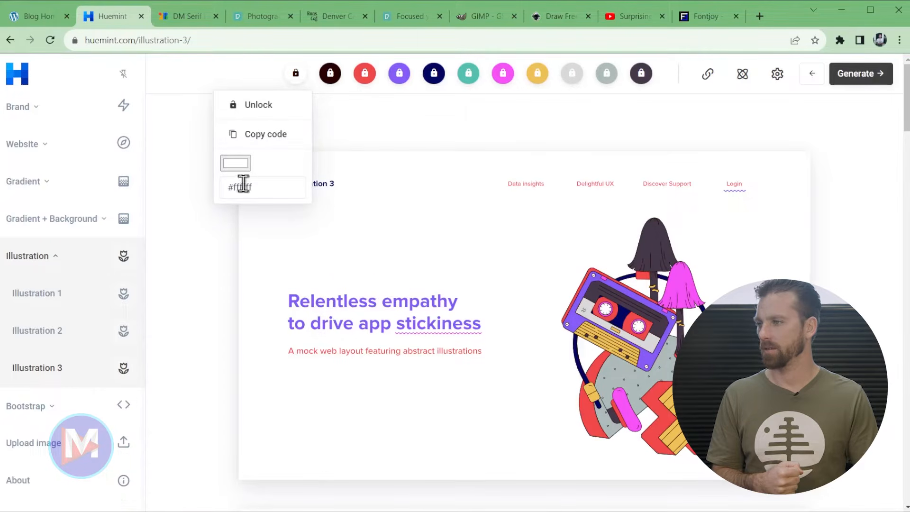
- Set the Base / Two theme colour to Huemint's light grey #D9D9D9
{"action": "left_click", "coordinate": [46, 21]}
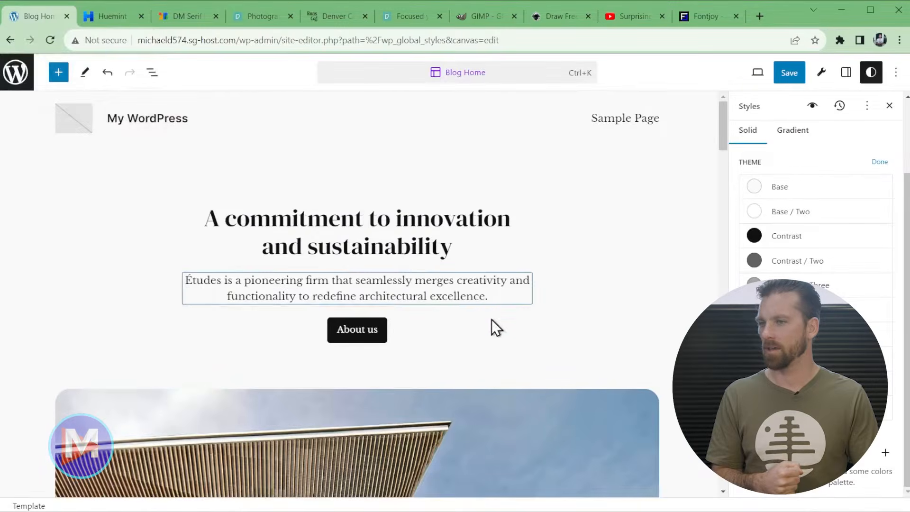
{"action": "left_click", "coordinate": [753, 186]}
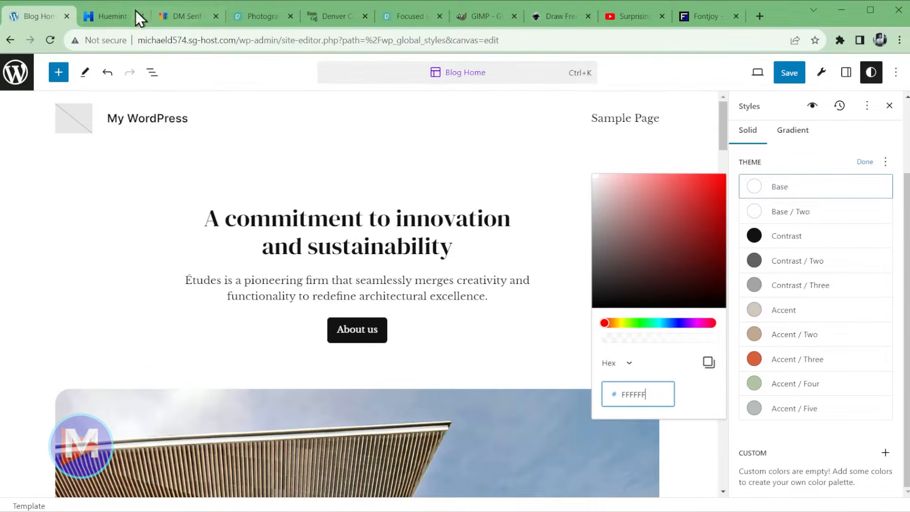
{"action": "left_click", "coordinate": [110, 18]}
{"action": "left_click", "coordinate": [47, 18]}
{"action": "left_click", "coordinate": [108, 17]}
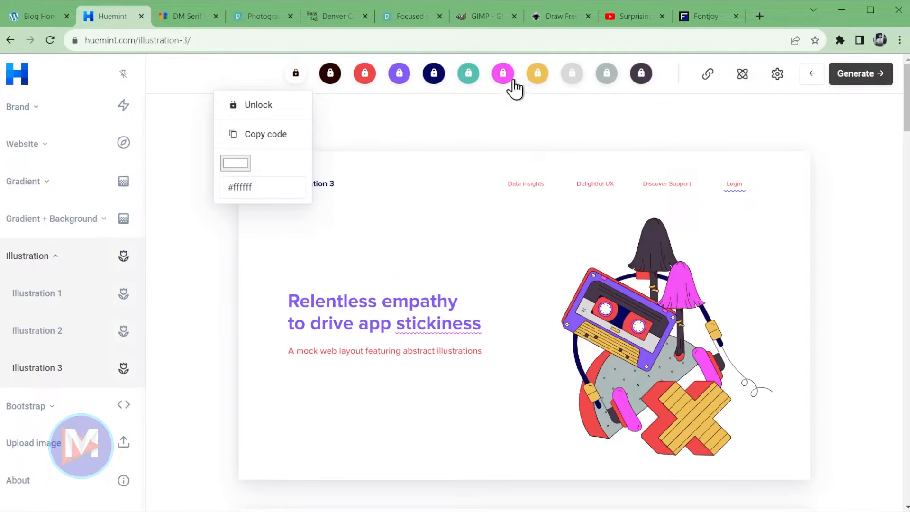
{"action": "left_click", "coordinate": [574, 76]}
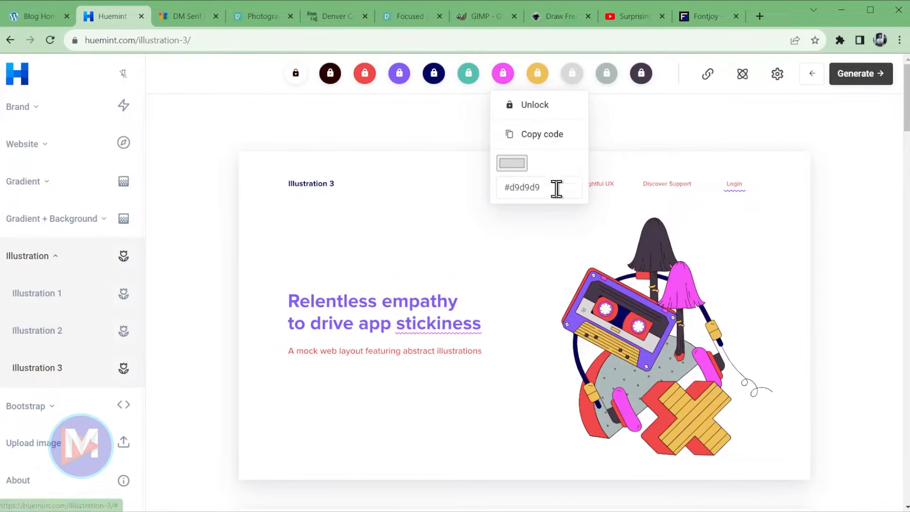
{"action": "left_click", "coordinate": [49, 22]}
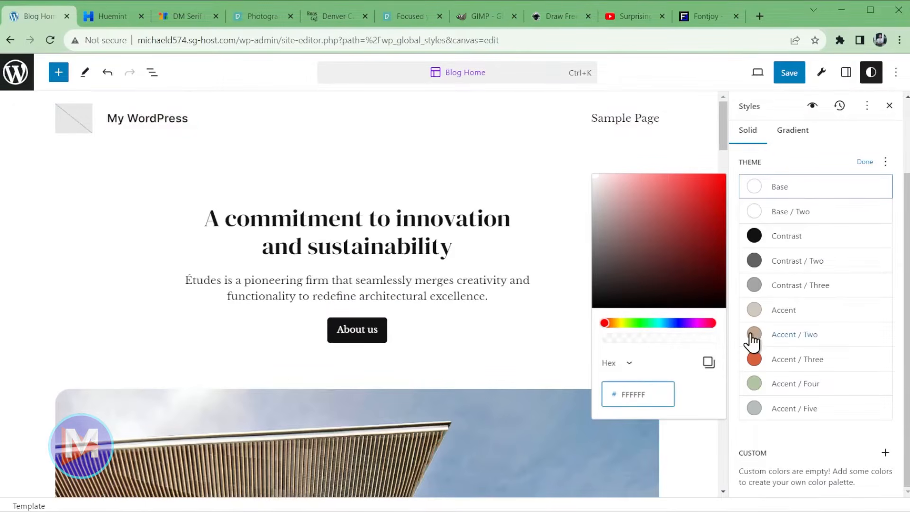
{"action": "left_click", "coordinate": [784, 211]}
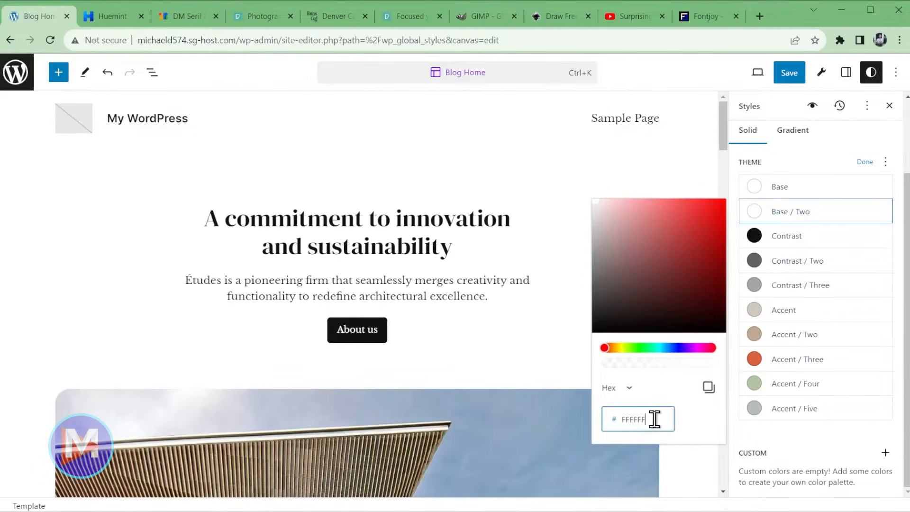
{"action": "type", "text": "D9D9D9"}
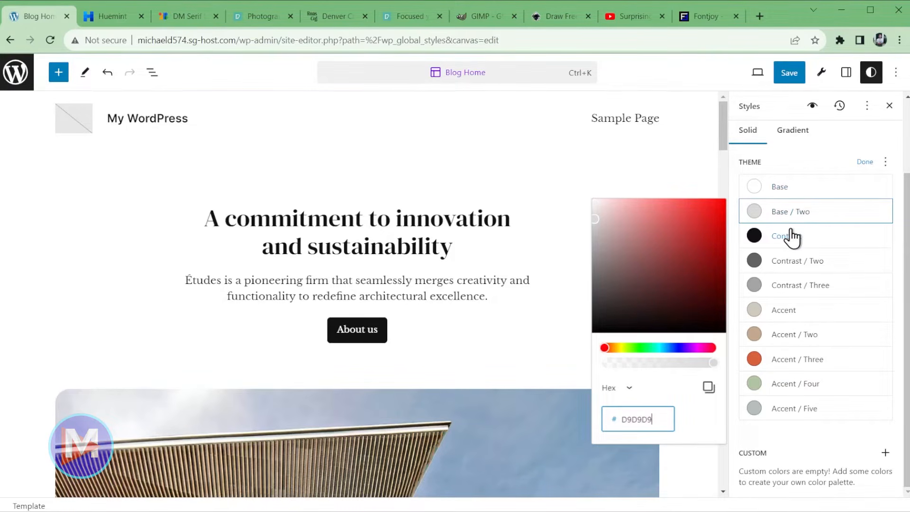
- Copy Huemint's dark brown #280000 and replace the Contrast colour's hex value with it
{"action": "left_click", "coordinate": [122, 19]}
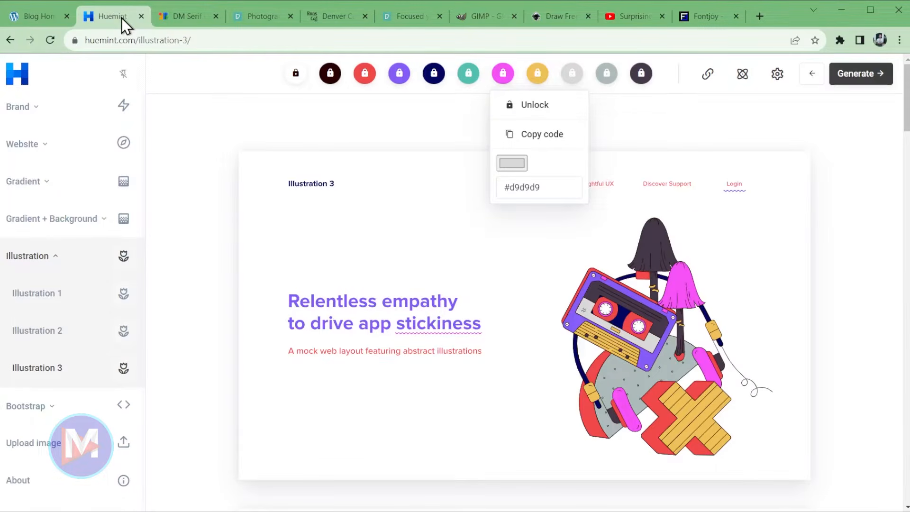
{"action": "left_click", "coordinate": [330, 75]}
{"action": "left_click", "coordinate": [641, 75]}
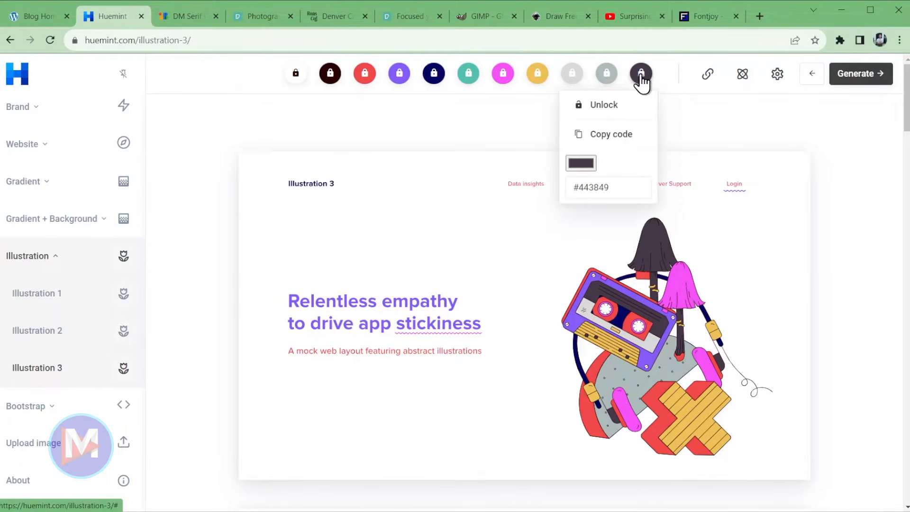
{"action": "left_click", "coordinate": [331, 75]}
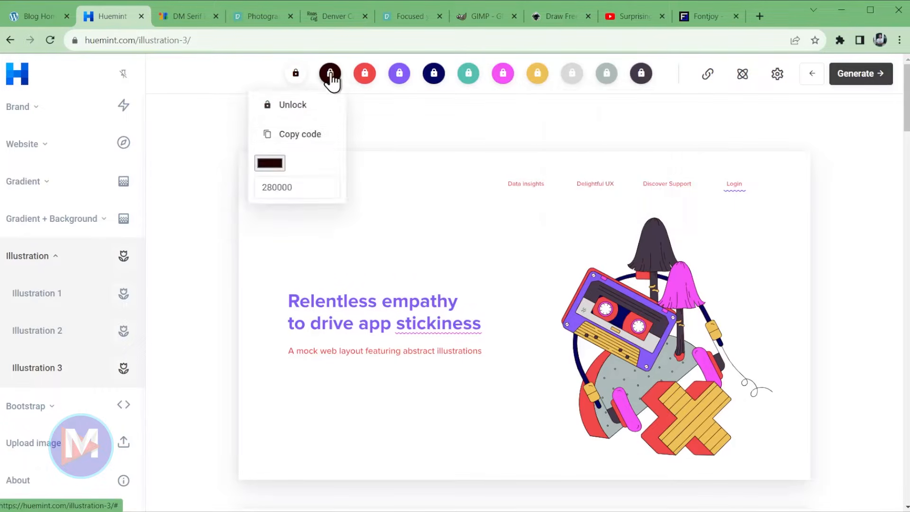
{"action": "left_click", "coordinate": [317, 136]}
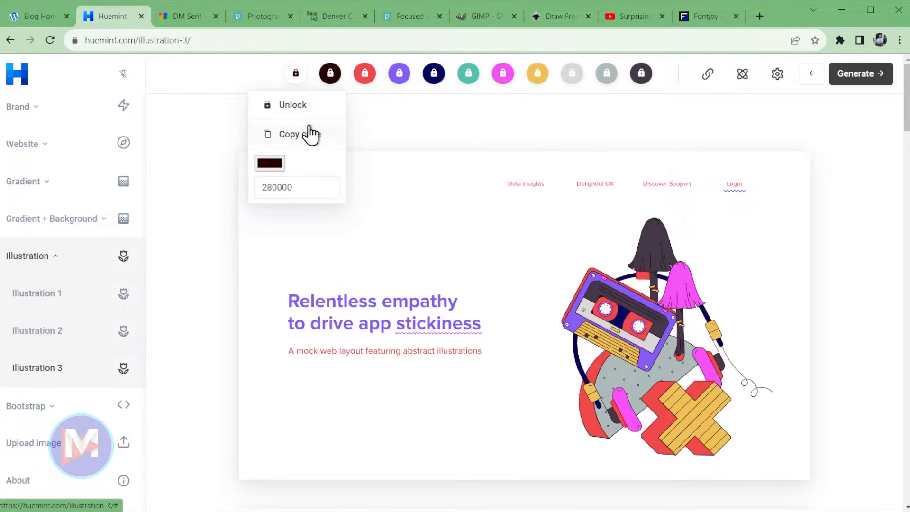
{"action": "left_click", "coordinate": [44, 17]}
{"action": "left_click", "coordinate": [799, 236]}
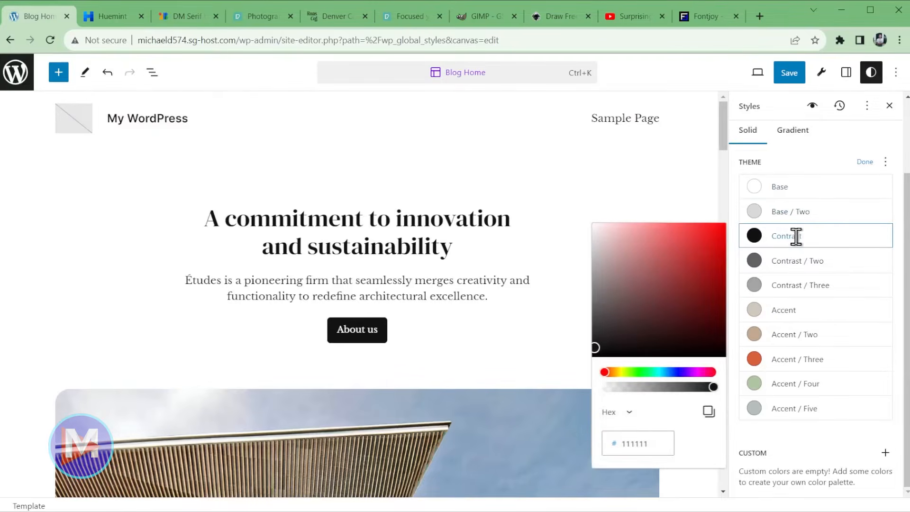
{"action": "double_click", "coordinate": [639, 444]}
- Set Contrast / Two to dark purple #443849
{"action": "left_click", "coordinate": [848, 262]}
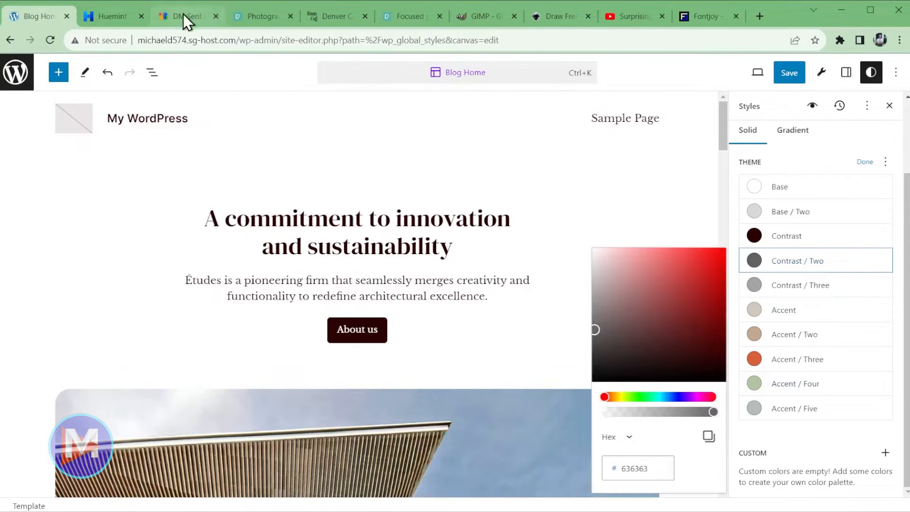
{"action": "left_click", "coordinate": [107, 16]}
{"action": "left_click", "coordinate": [640, 76]}
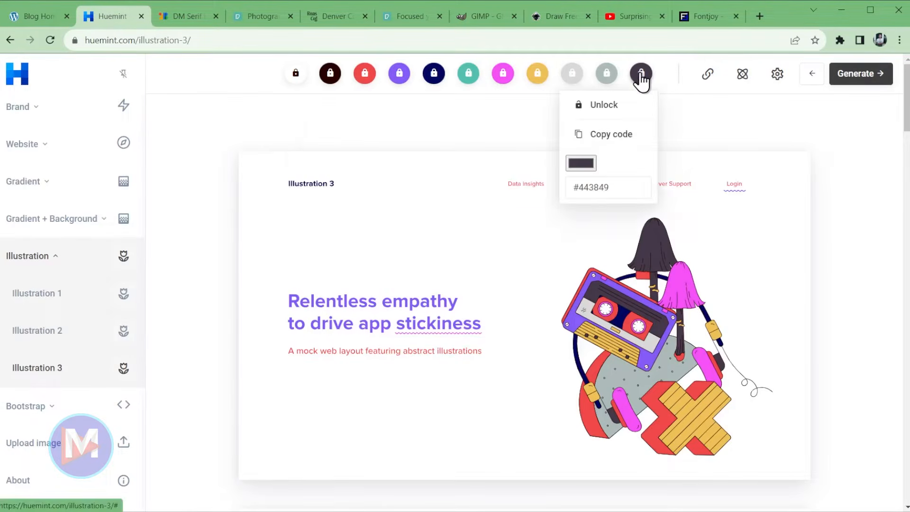
{"action": "left_click", "coordinate": [36, 18]}
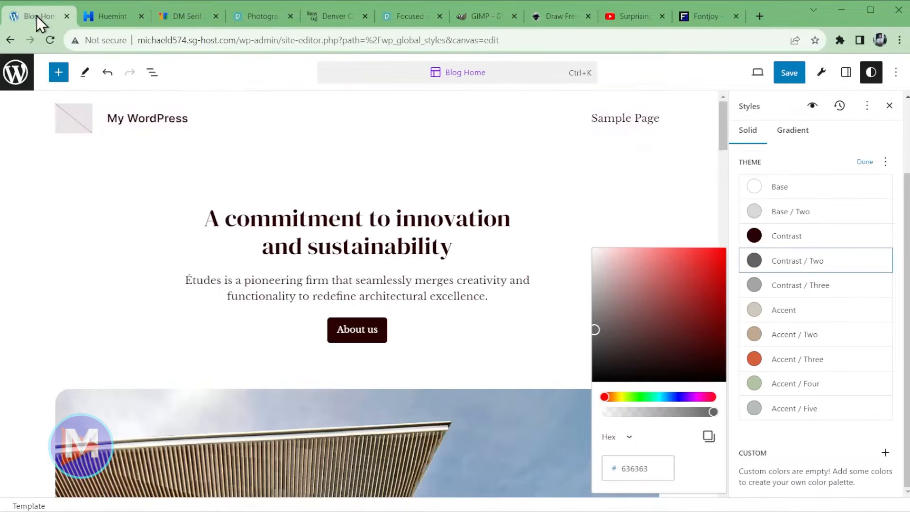
{"action": "double_click", "coordinate": [654, 474]}
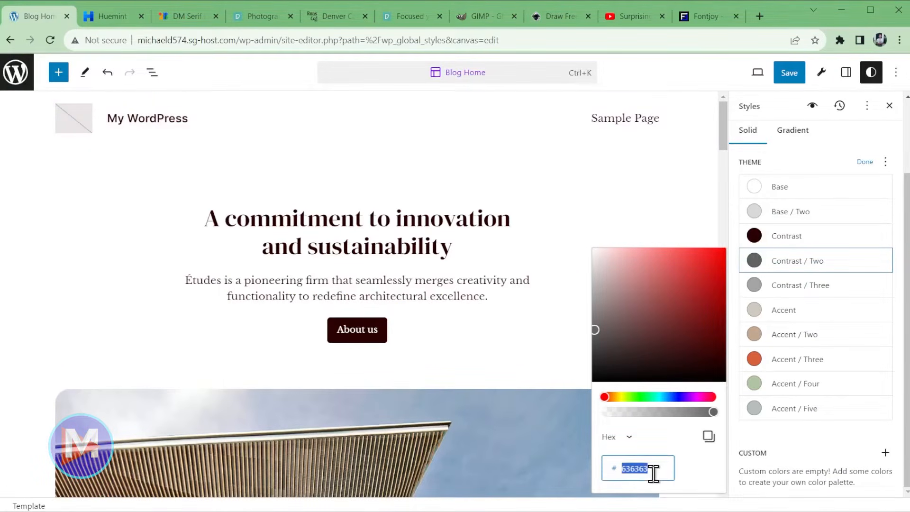
{"action": "key", "text": "ctrl+v"}
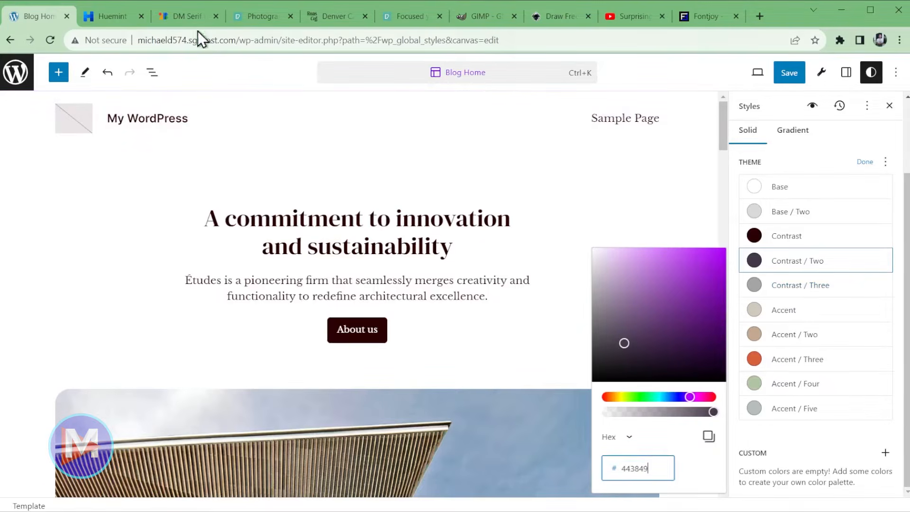
- Set Contrast / Three to Huemint's navy #000660
{"action": "left_click", "coordinate": [94, 11]}
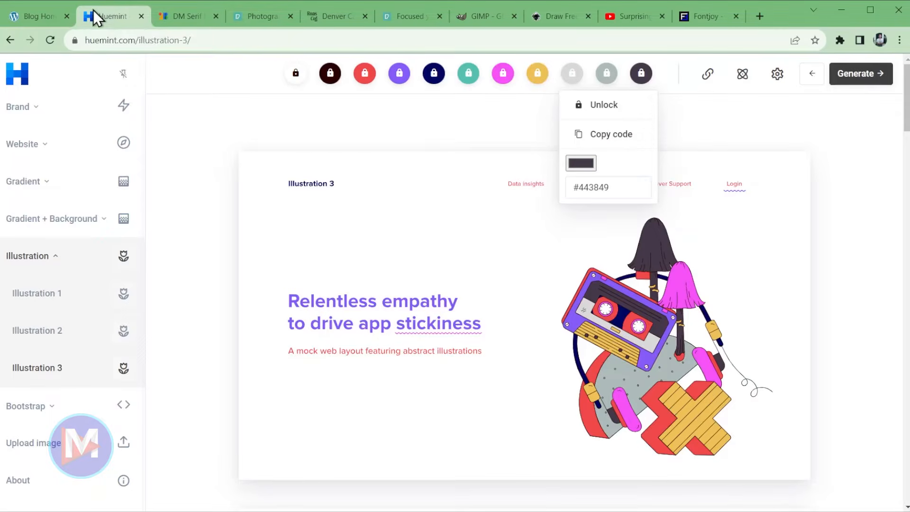
{"action": "left_click", "coordinate": [604, 76]}
{"action": "left_click", "coordinate": [433, 75]}
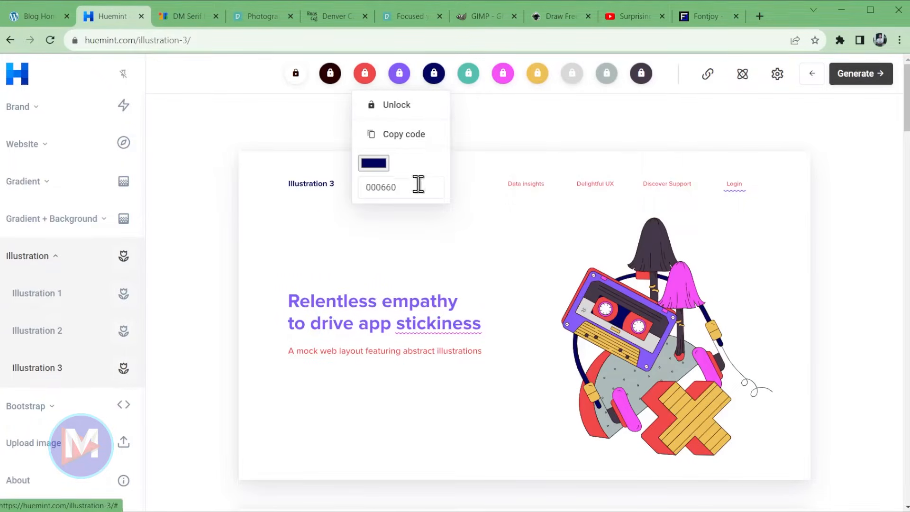
{"action": "left_click", "coordinate": [404, 135]}
{"action": "left_click", "coordinate": [71, 16]}
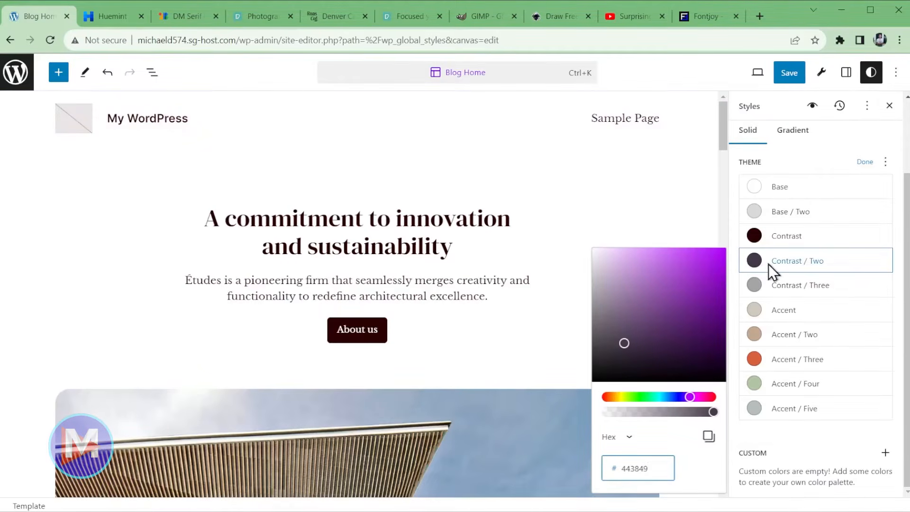
{"action": "left_click", "coordinate": [784, 288]}
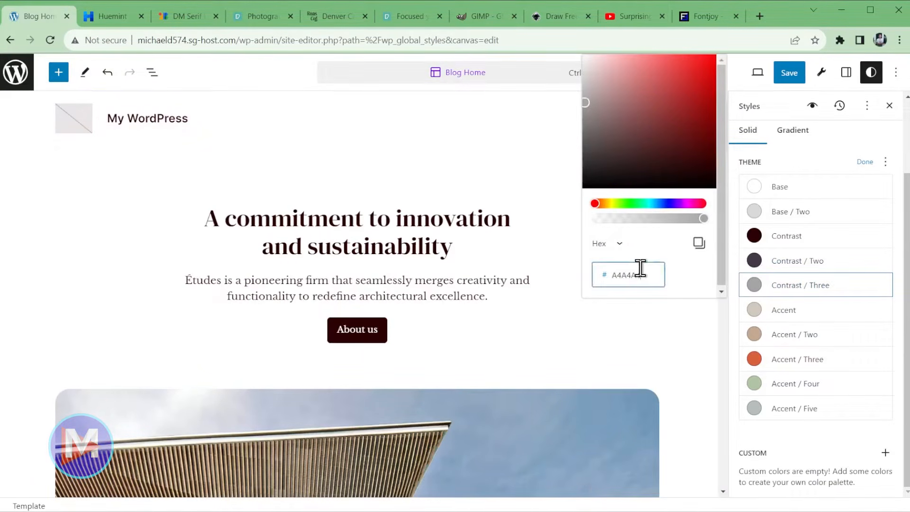
{"action": "key", "text": "ctrl+v"}
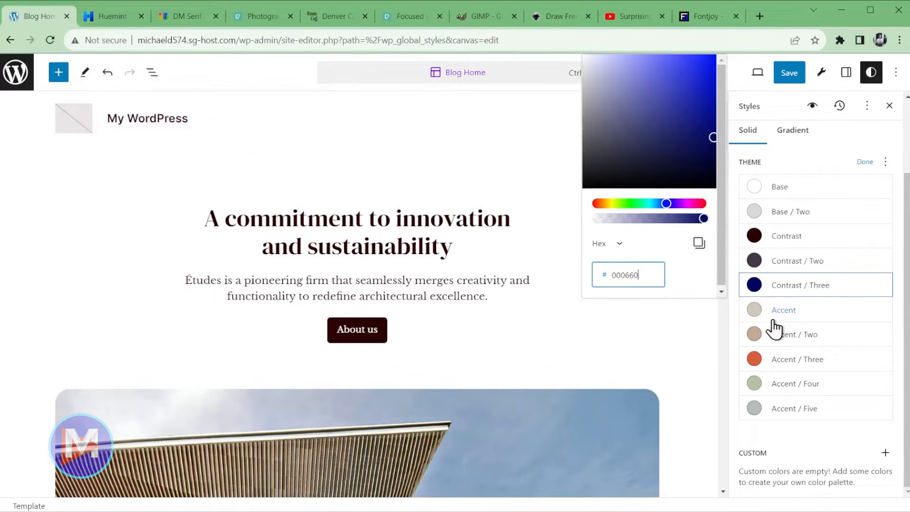
- Set the Accent colour to yellow #EEC157
{"action": "left_click", "coordinate": [102, 15]}
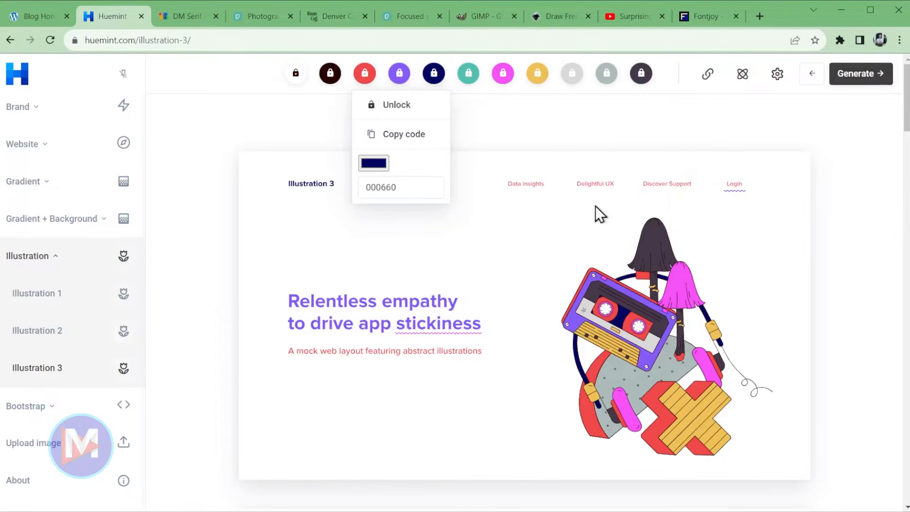
{"action": "left_click", "coordinate": [537, 79]}
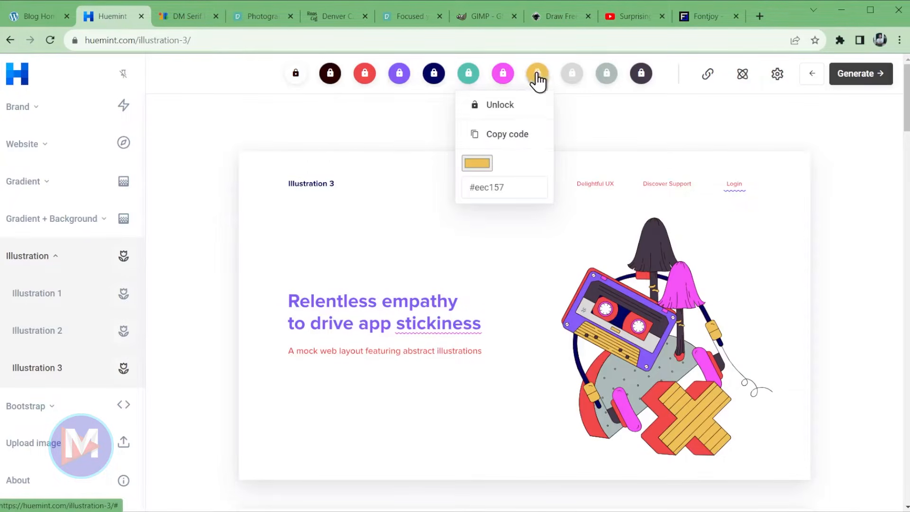
{"action": "left_click", "coordinate": [26, 17]}
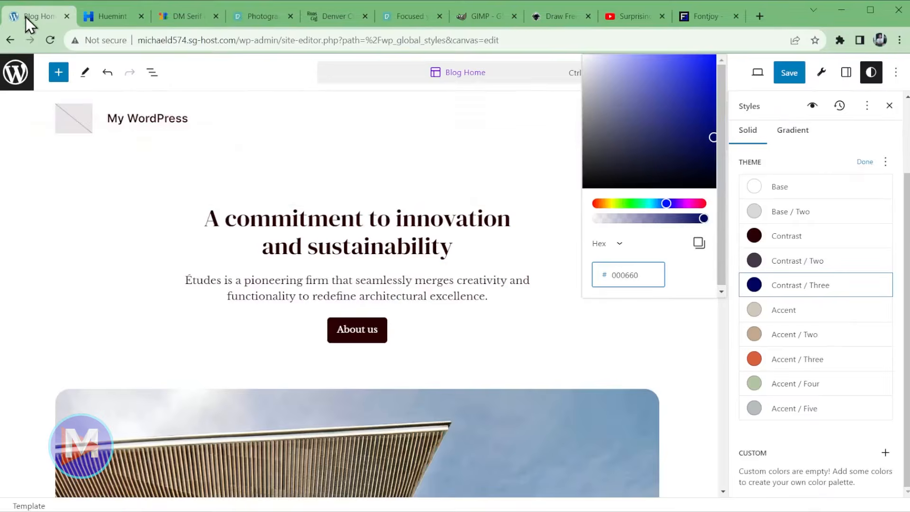
{"action": "left_click", "coordinate": [771, 309]}
{"action": "double_click", "coordinate": [646, 297]}
{"action": "key", "text": "ctrl+v"}
{"action": "double_click", "coordinate": [645, 298]}
{"action": "left_click", "coordinate": [647, 298]}
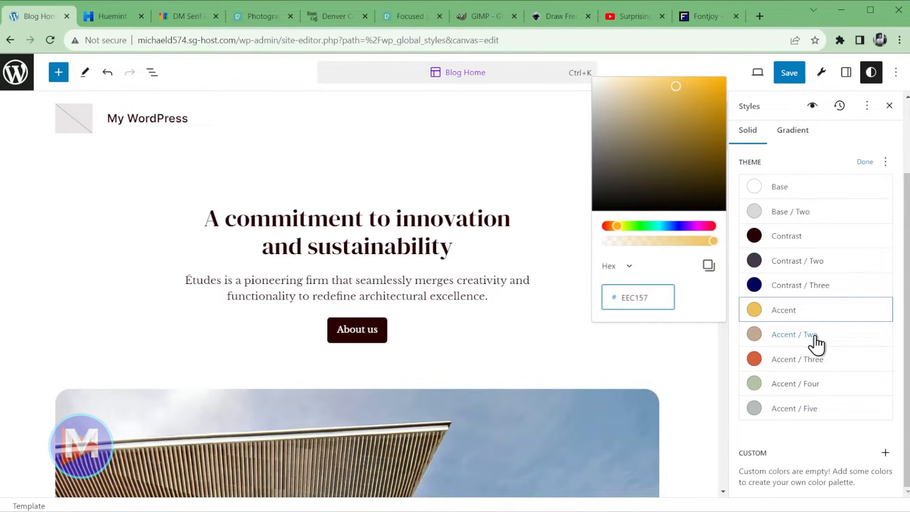
- Copy Huemint's magenta code and set Accent / Three to teal #53C0B1
{"action": "left_click", "coordinate": [106, 19]}
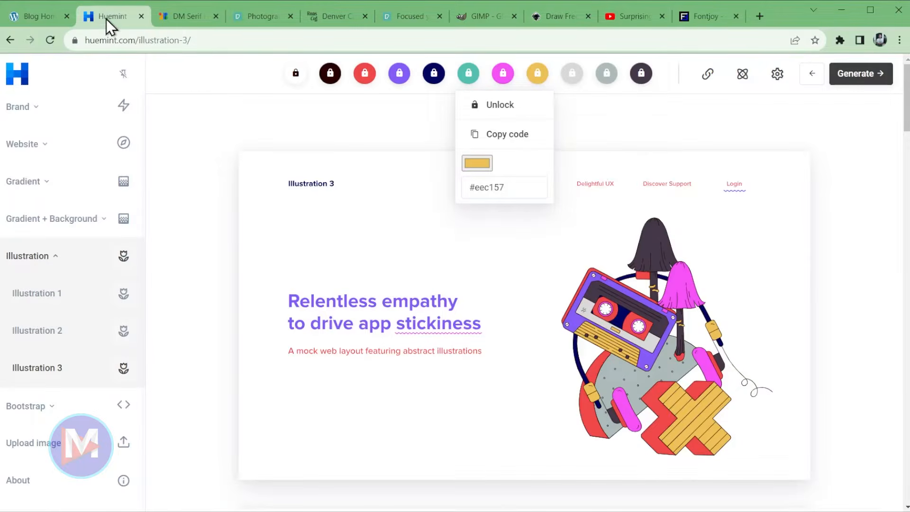
{"action": "left_click", "coordinate": [501, 76]}
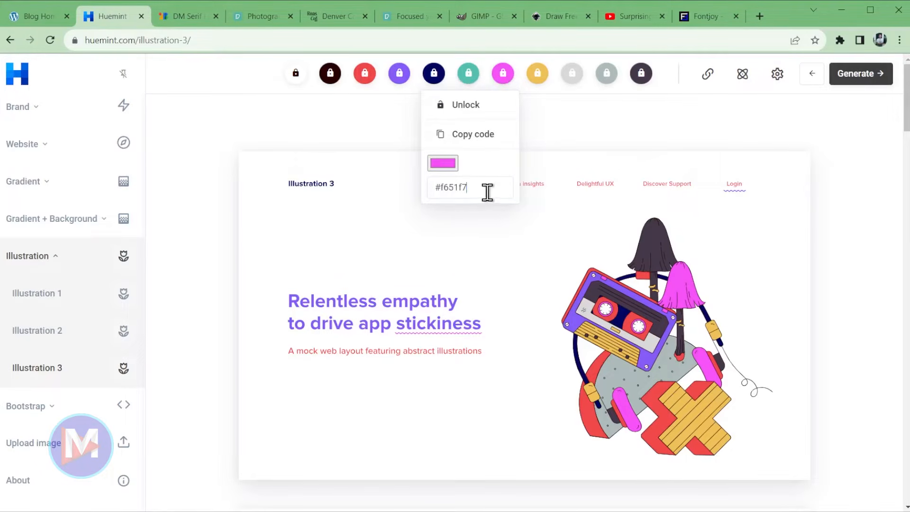
{"action": "left_click", "coordinate": [487, 192]}
{"action": "left_click", "coordinate": [487, 134]}
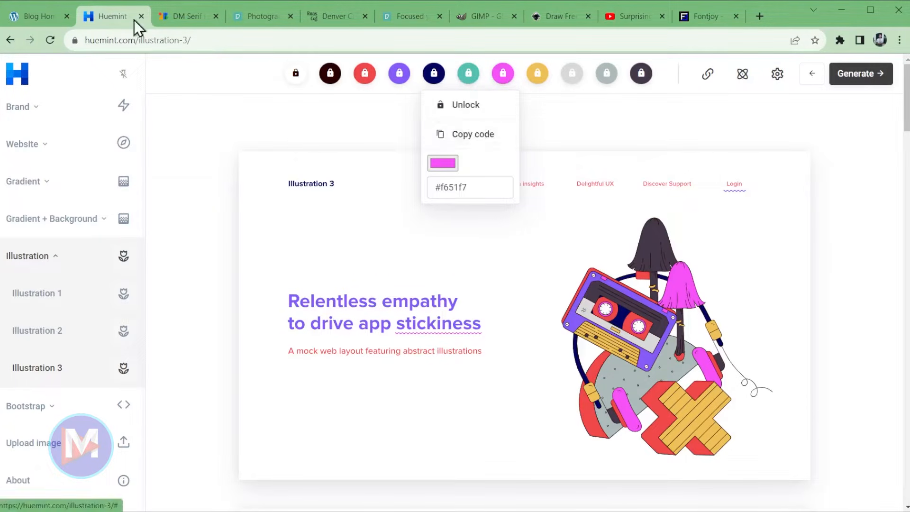
{"action": "left_click", "coordinate": [26, 18]}
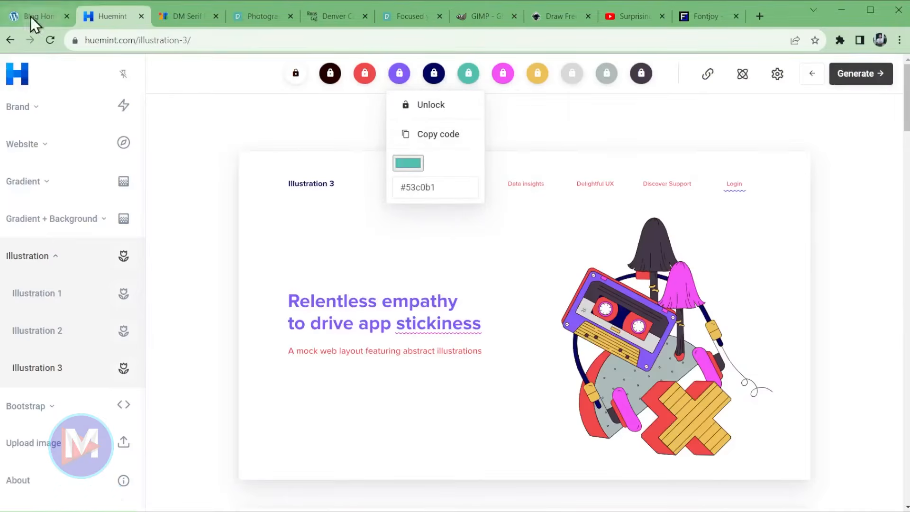
{"action": "left_click", "coordinate": [40, 24]}
{"action": "key", "text": "ctrl+v"}
- Set Accent / Four to red #F14848 and Accent / Five to purple #865CF7
{"action": "left_click", "coordinate": [115, 14]}
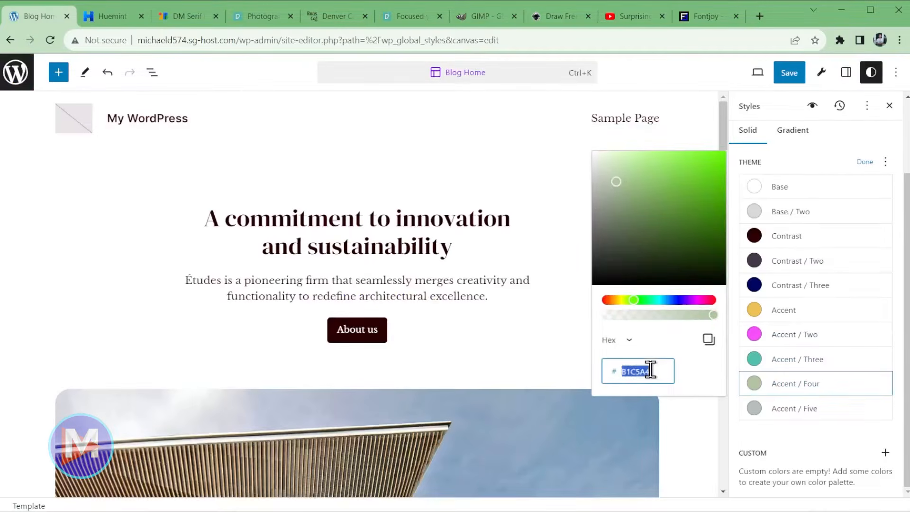
{"action": "left_click", "coordinate": [105, 19]}
{"action": "left_click", "coordinate": [25, 19]}
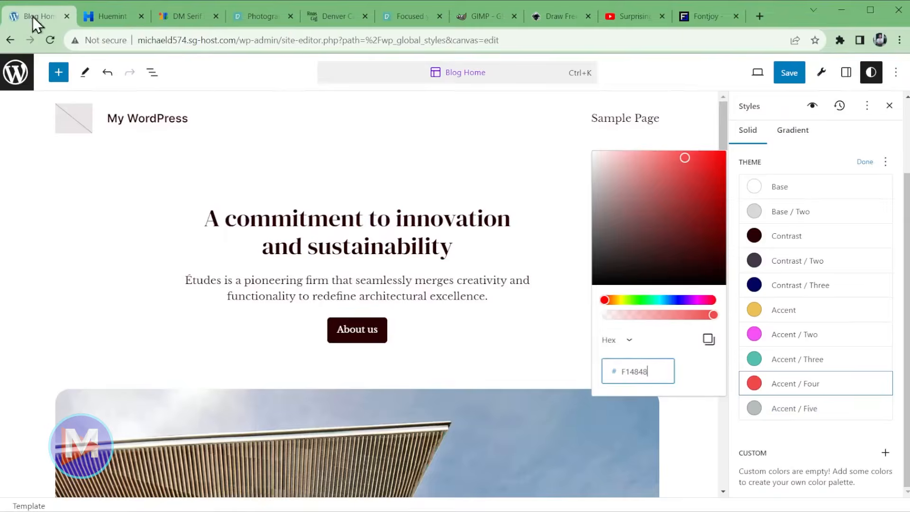
{"action": "left_click", "coordinate": [796, 408]}
{"action": "double_click", "coordinate": [660, 392]}
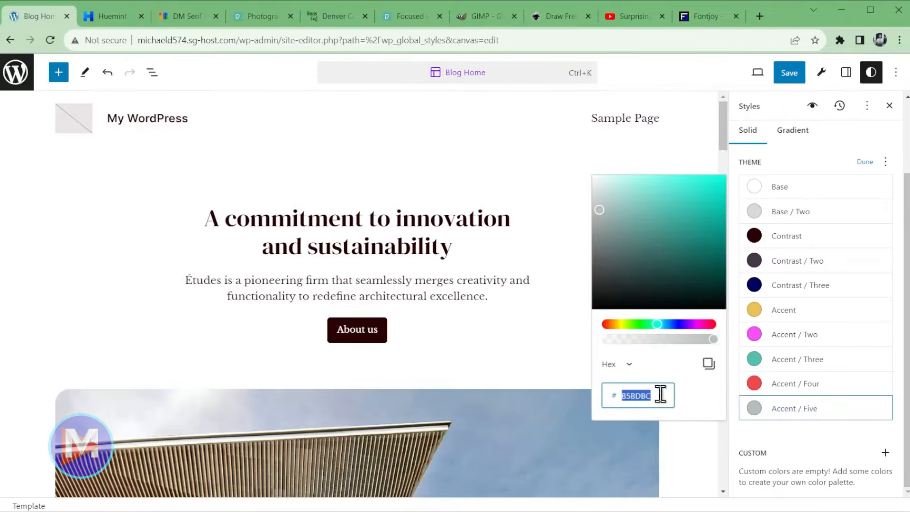
{"action": "key", "text": "ctrl+v"}
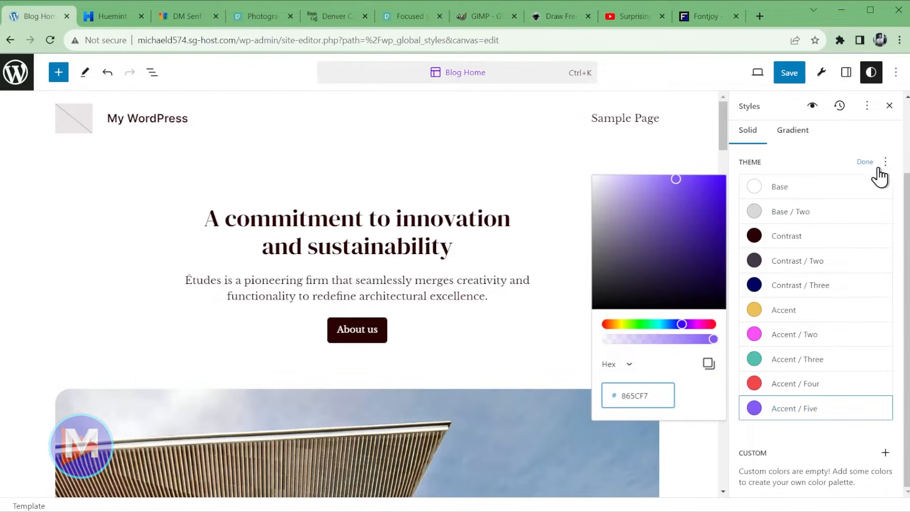
- Finish the theme palette, add and delete a trial custom colour, and return to Colors
{"action": "left_click", "coordinate": [864, 163]}
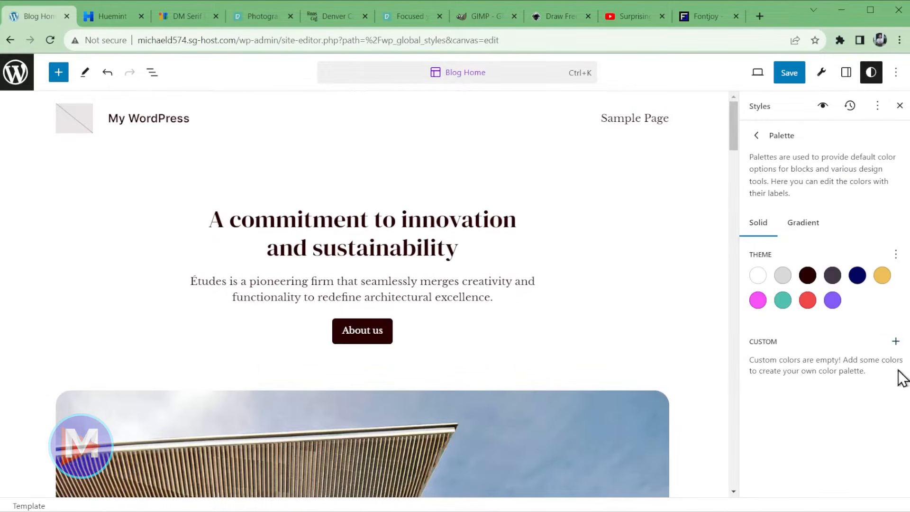
{"action": "left_click", "coordinate": [895, 342]}
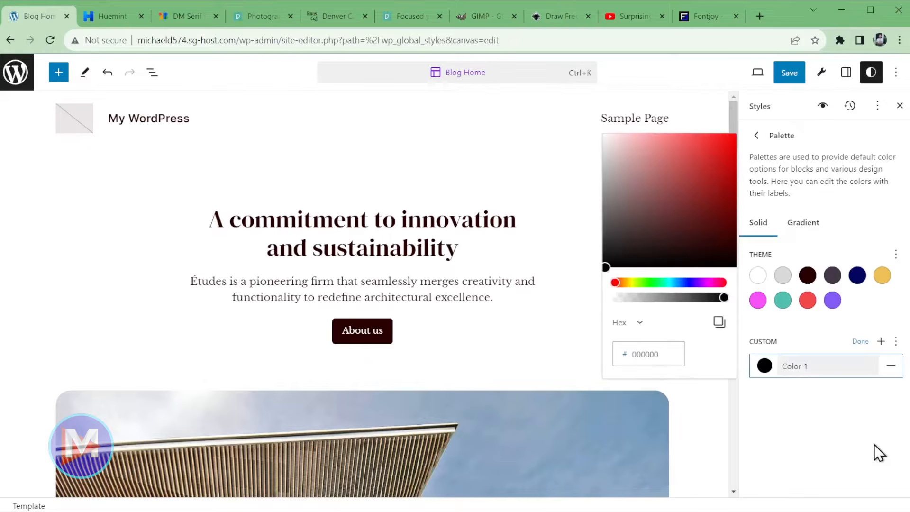
{"action": "double_click", "coordinate": [666, 357]}
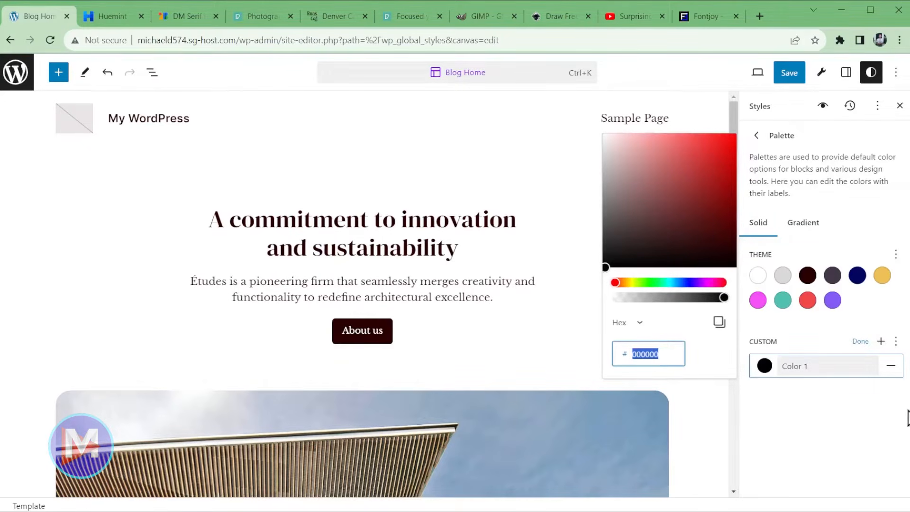
{"action": "left_click", "coordinate": [888, 369]}
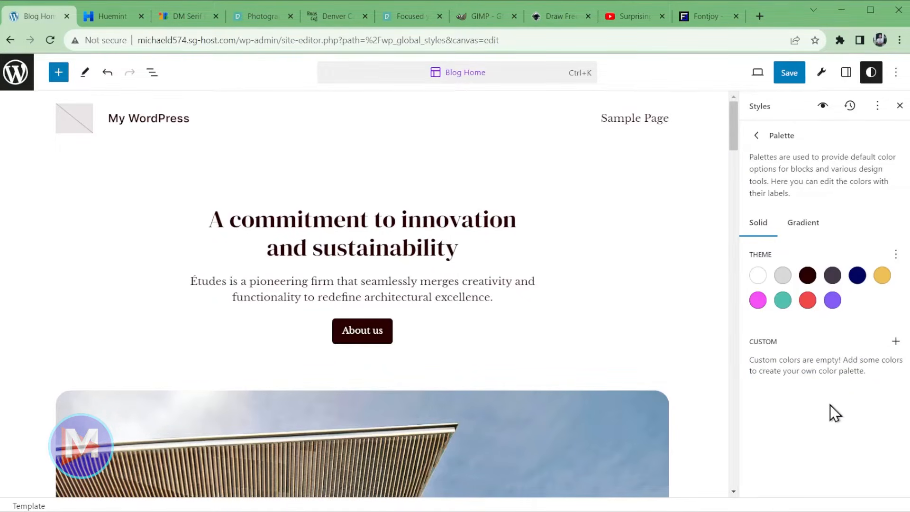
{"action": "left_click", "coordinate": [757, 135]}
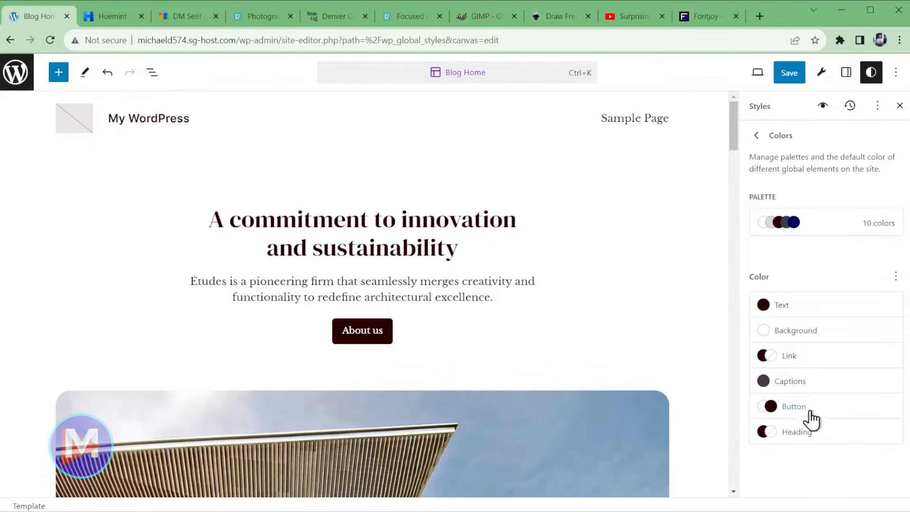
- Keep the site background white Base after trying Base / Two, and make links Contrast / Two
{"action": "left_click", "coordinate": [837, 305]}
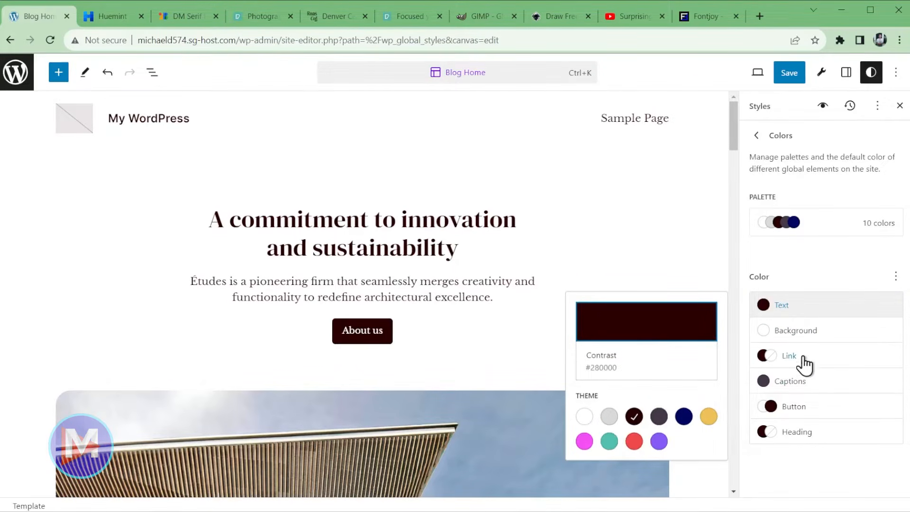
{"action": "left_click", "coordinate": [797, 338]}
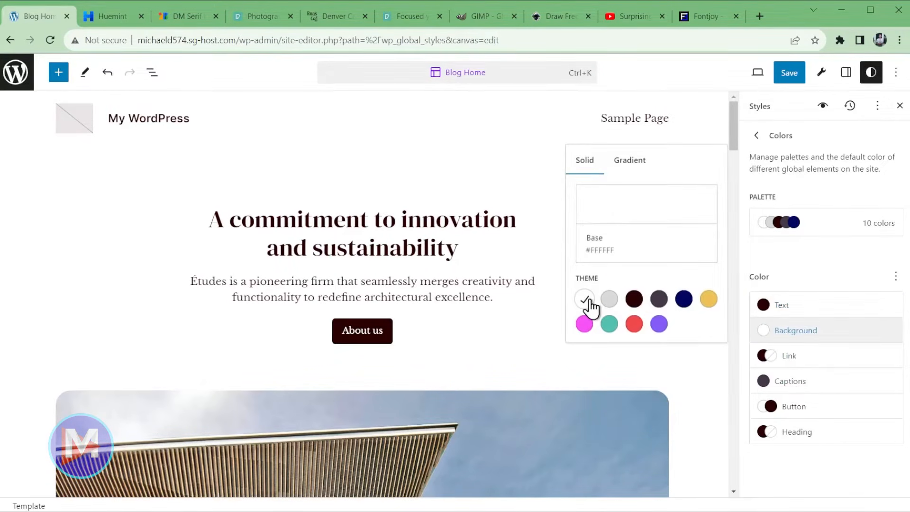
{"action": "left_click", "coordinate": [610, 300]}
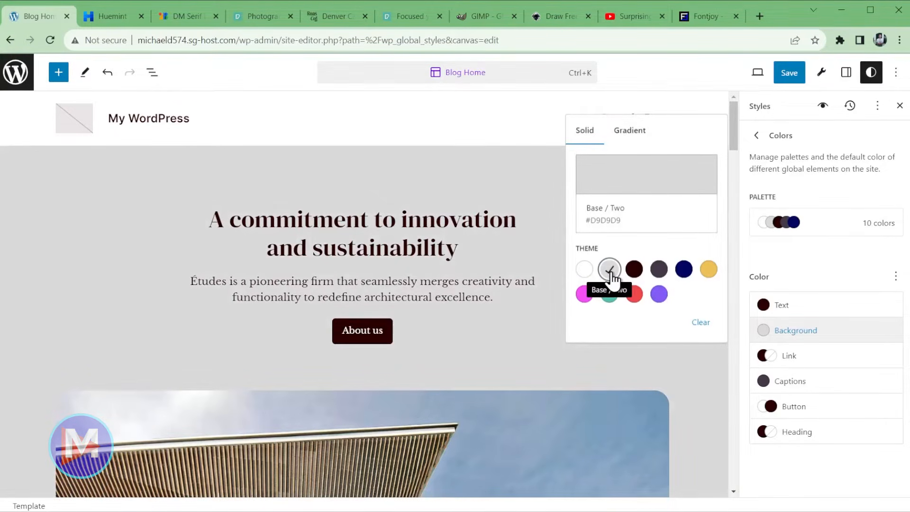
{"action": "left_click", "coordinate": [584, 269]}
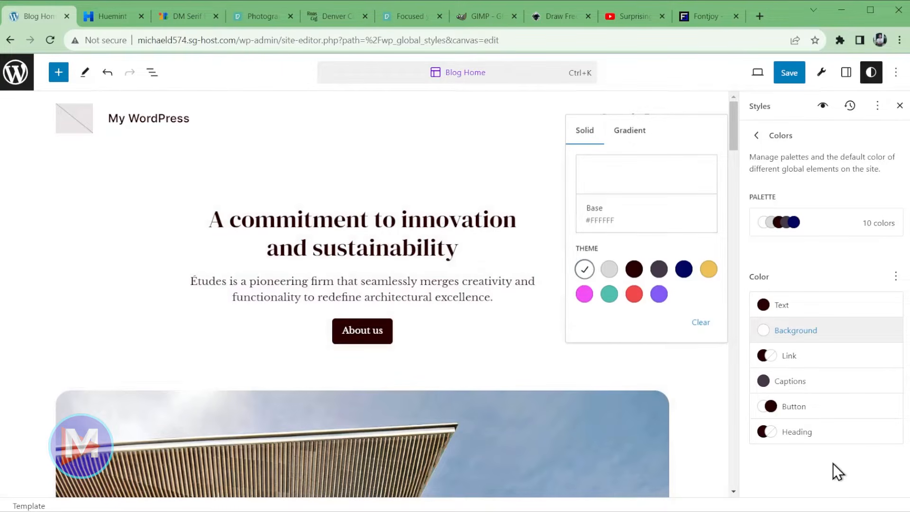
{"action": "left_click", "coordinate": [797, 362]}
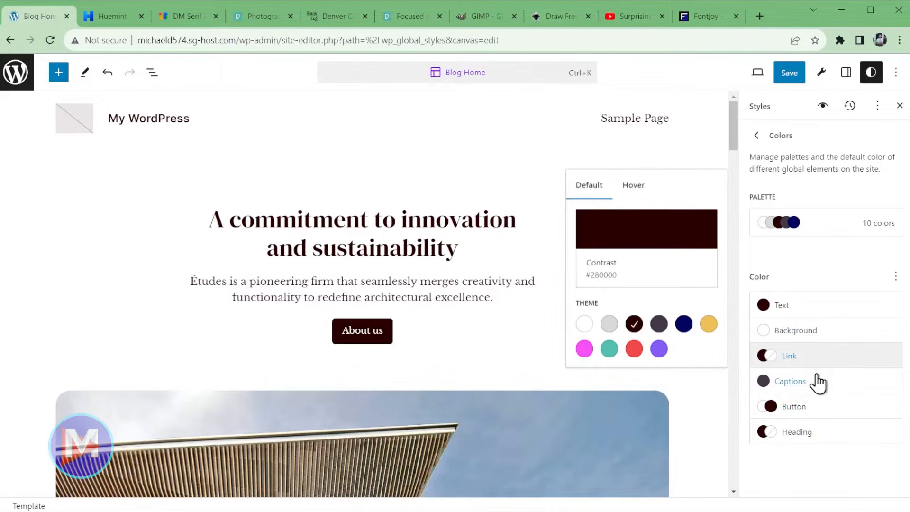
{"action": "left_click", "coordinate": [662, 331]}
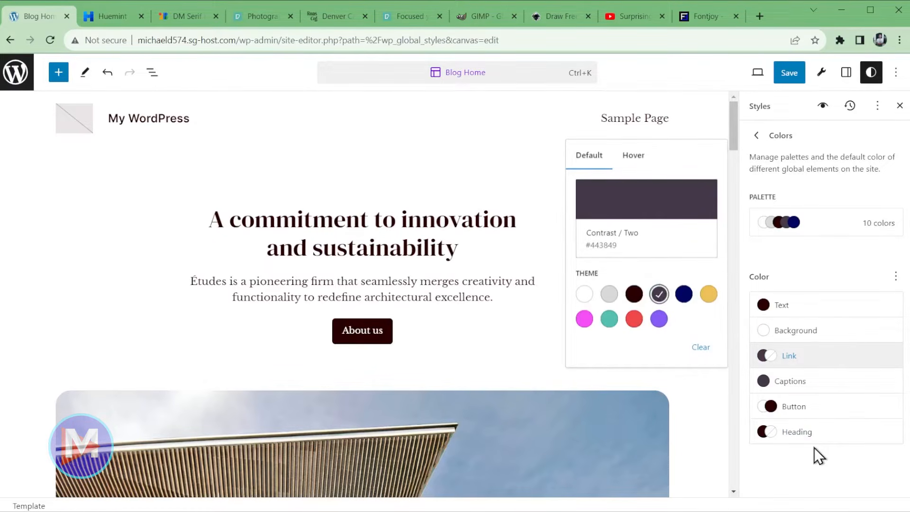
- Give buttons a yellow Accent background with Contrast text, and check the heading colour
{"action": "left_click", "coordinate": [816, 413]}
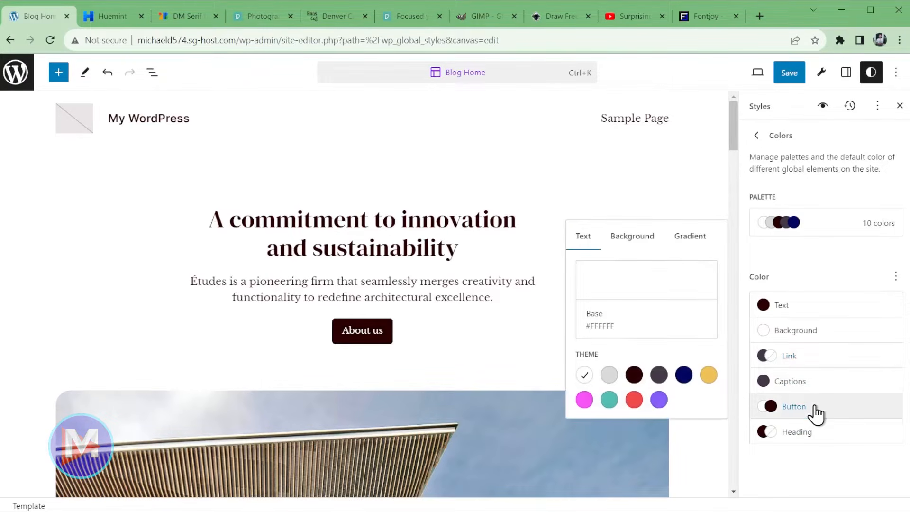
{"action": "left_click", "coordinate": [709, 375]}
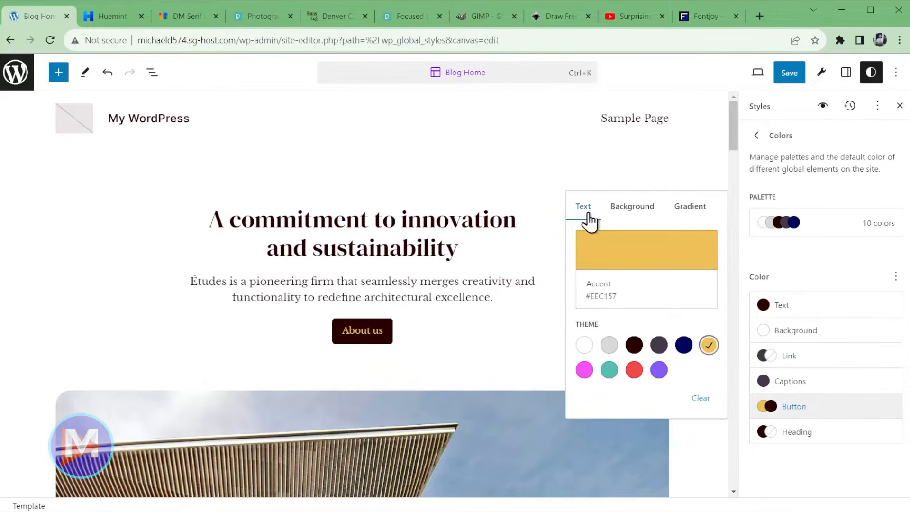
{"action": "left_click", "coordinate": [634, 346]}
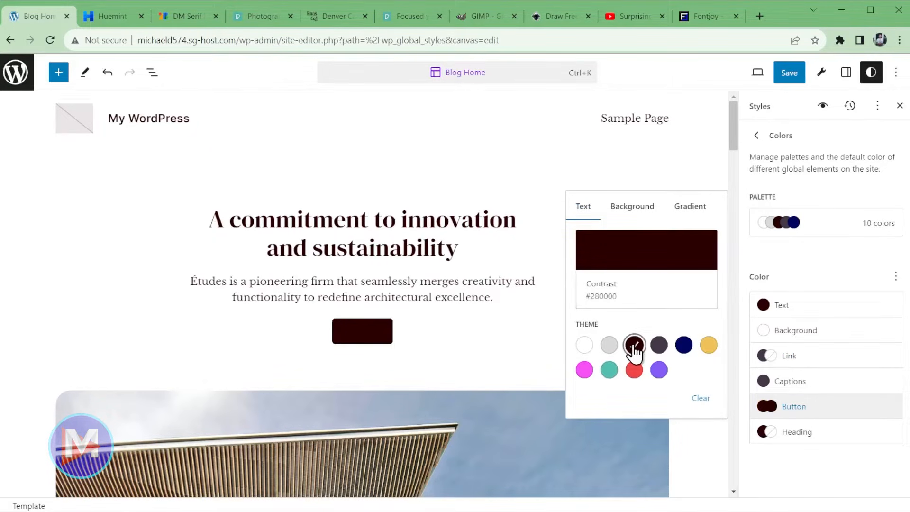
{"action": "left_click", "coordinate": [630, 214]}
{"action": "left_click", "coordinate": [709, 376]}
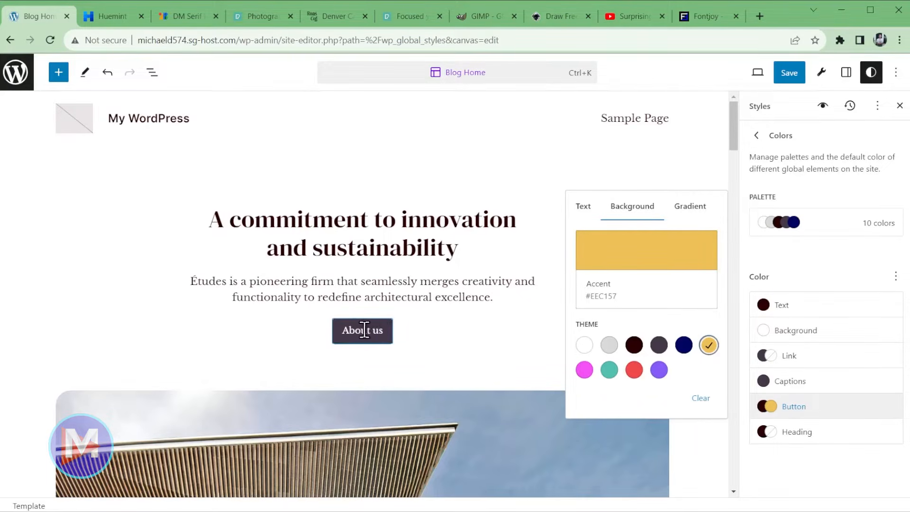
{"action": "left_click", "coordinate": [796, 436]}
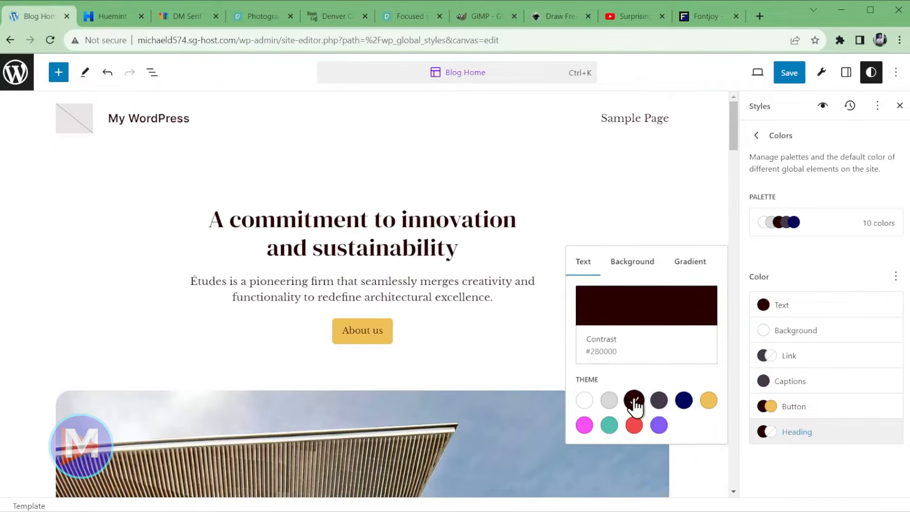
{"action": "left_click", "coordinate": [841, 477]}
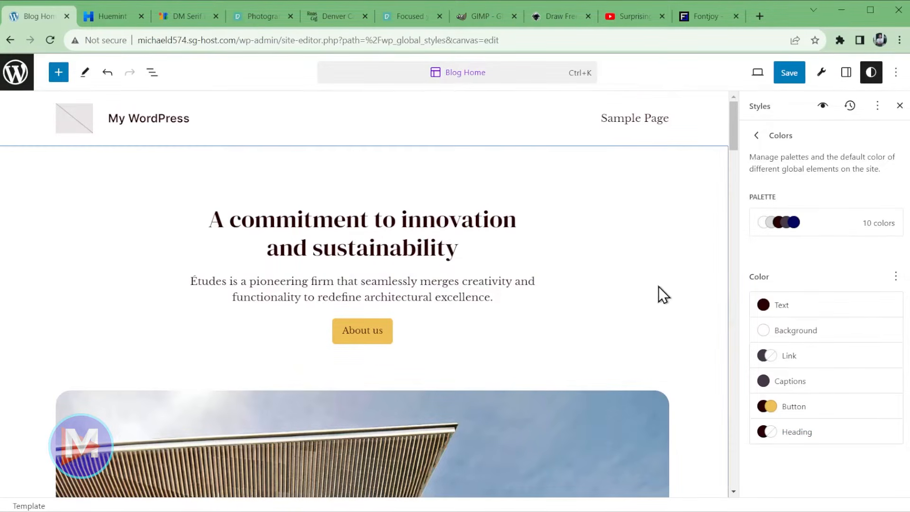
- Scroll through the recoloured Blog Home preview, then return to the Styles overview
{"action": "scroll", "coordinate": [655, 286], "scroll_direction": "down", "scroll_amount": 10}
{"action": "scroll", "coordinate": [665, 308], "scroll_direction": "down", "scroll_amount": 15}
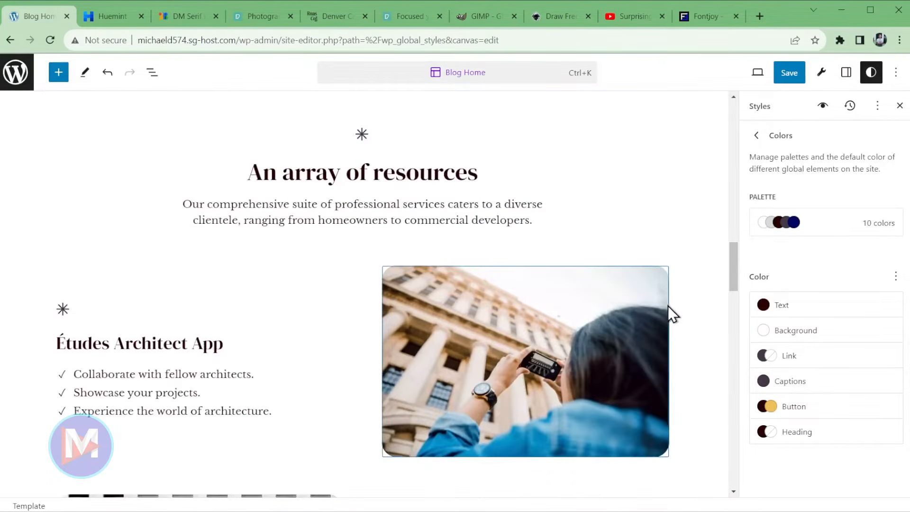
{"action": "scroll", "coordinate": [667, 303], "scroll_direction": "down", "scroll_amount": 12}
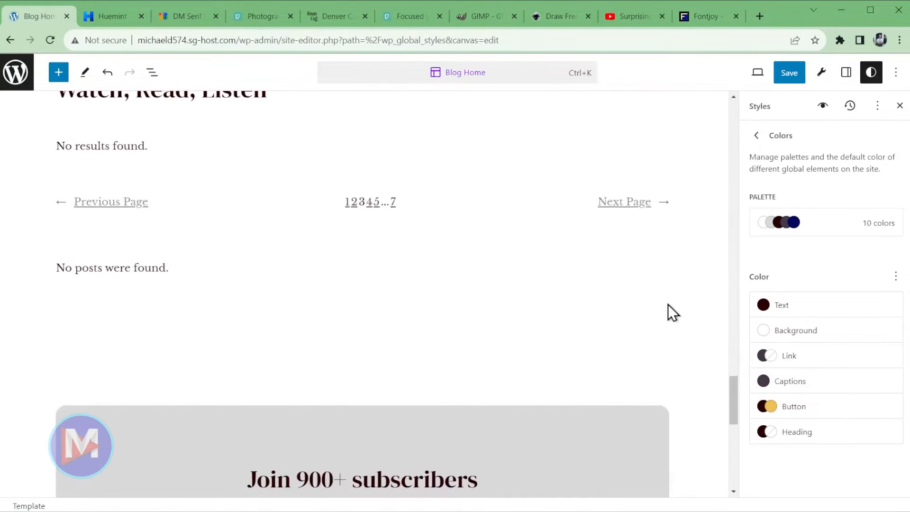
{"action": "scroll", "coordinate": [415, 310], "scroll_direction": "down", "scroll_amount": 4}
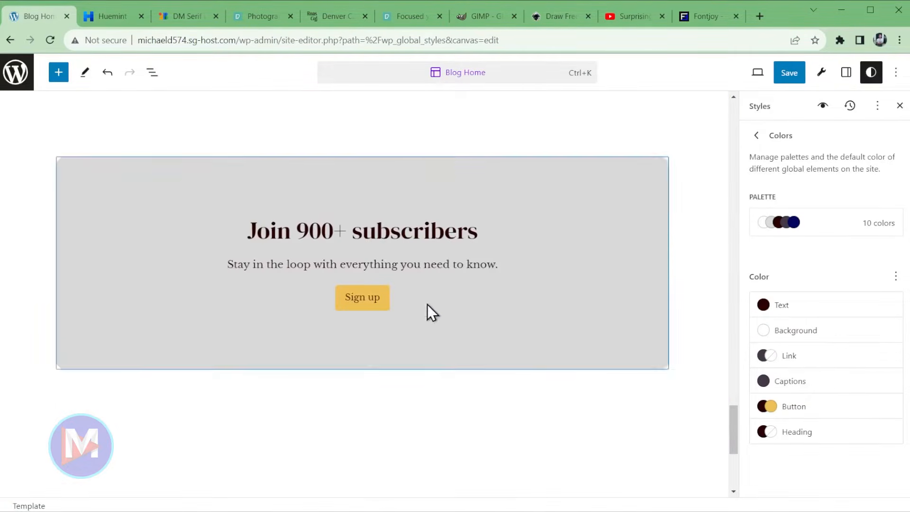
{"action": "scroll", "coordinate": [638, 355], "scroll_direction": "up", "scroll_amount": 9}
{"action": "scroll", "coordinate": [639, 354], "scroll_direction": "up", "scroll_amount": 20}
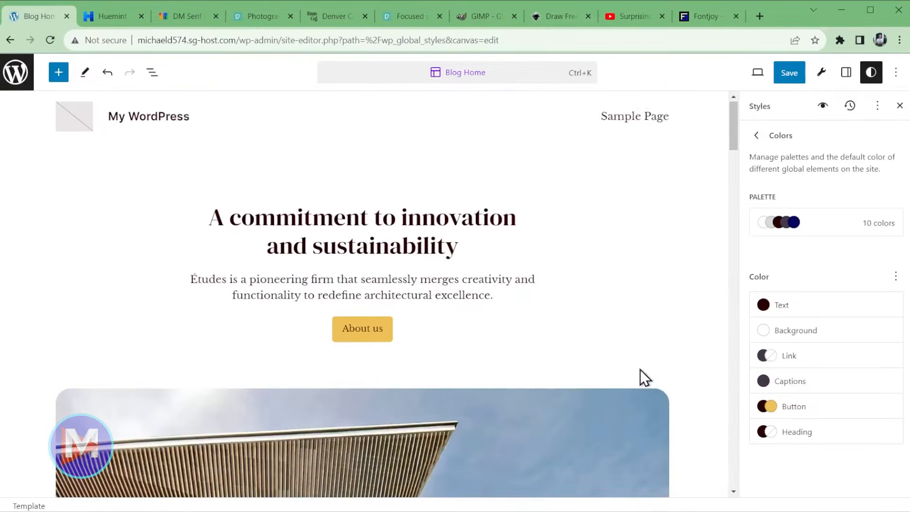
{"action": "left_click", "coordinate": [757, 136]}
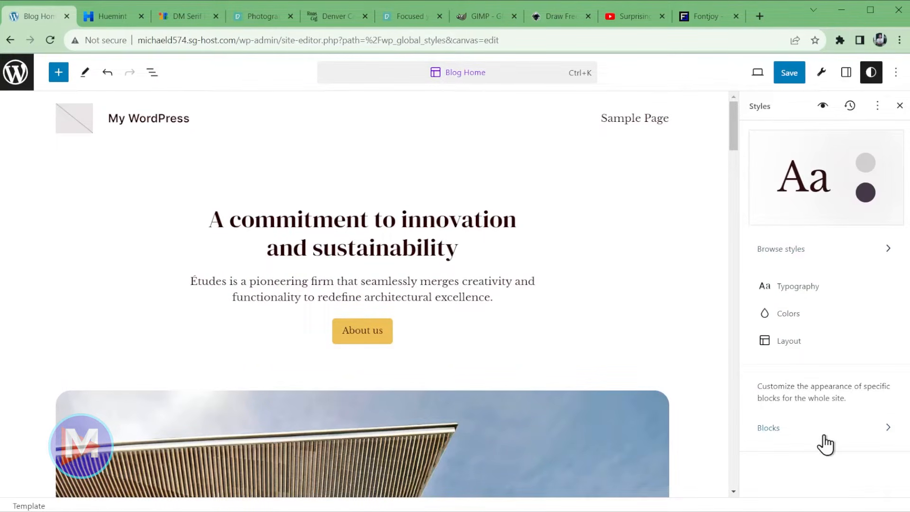
- Save the typography and colour changes with Custom Styles checked under Global Styles
{"action": "left_click", "coordinate": [791, 80]}
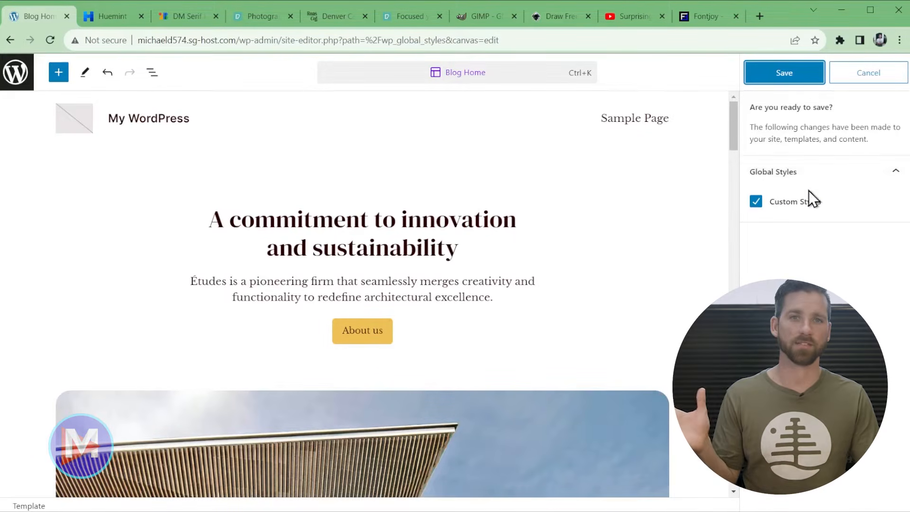
{"action": "left_click", "coordinate": [786, 76]}
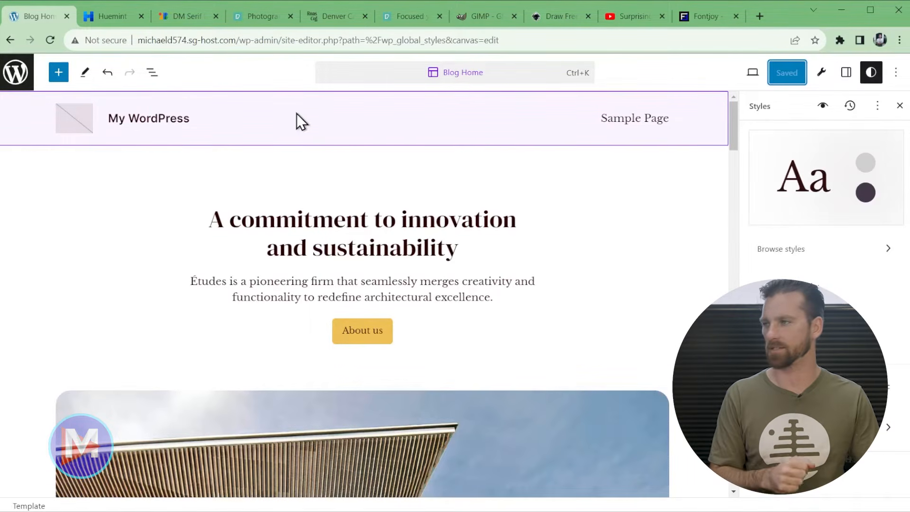
{"action": "left_click", "coordinate": [286, 124]}
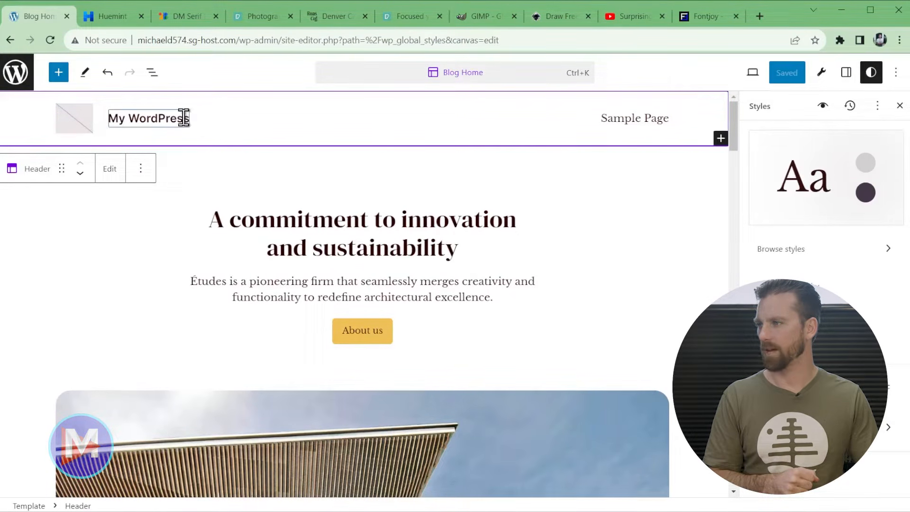
- Select the header's empty Site Logo, check the Roastera Coffee logo in Inkscape, close inkscape.org
{"action": "left_click", "coordinate": [72, 118]}
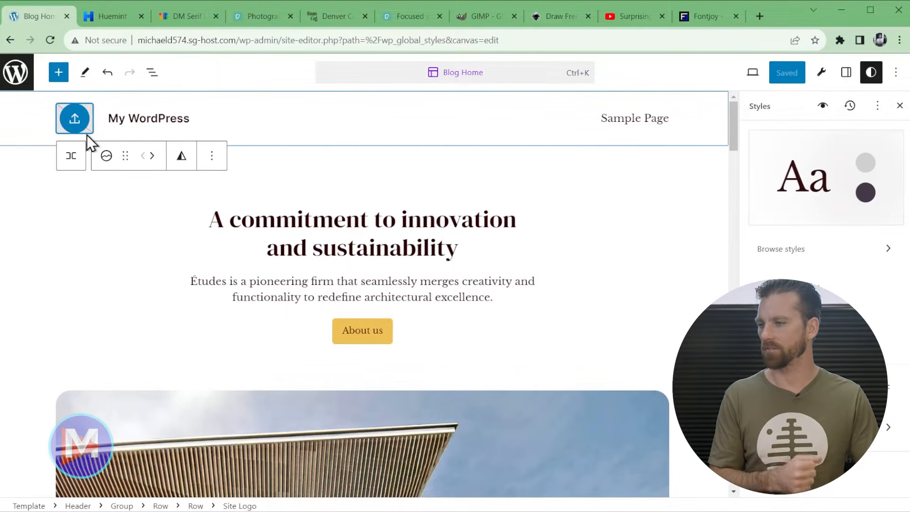
{"action": "left_click", "coordinate": [358, 510]}
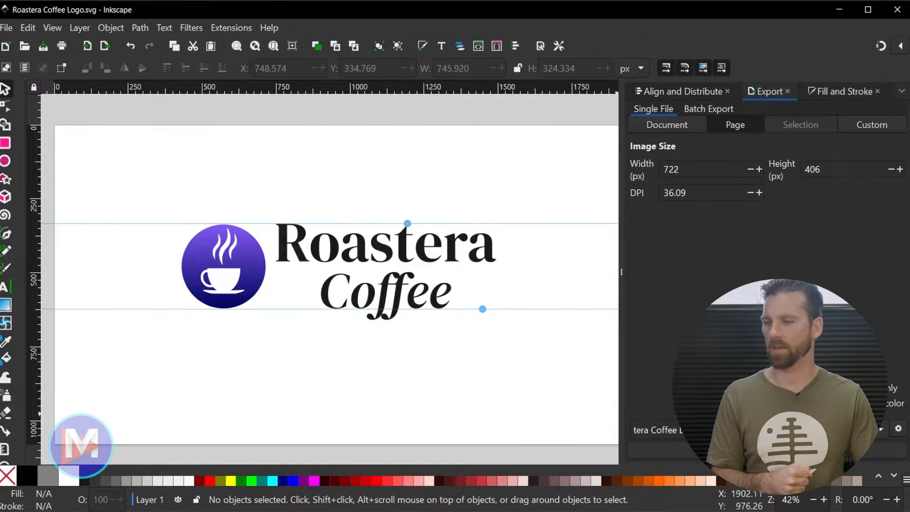
{"action": "left_click", "coordinate": [835, 11]}
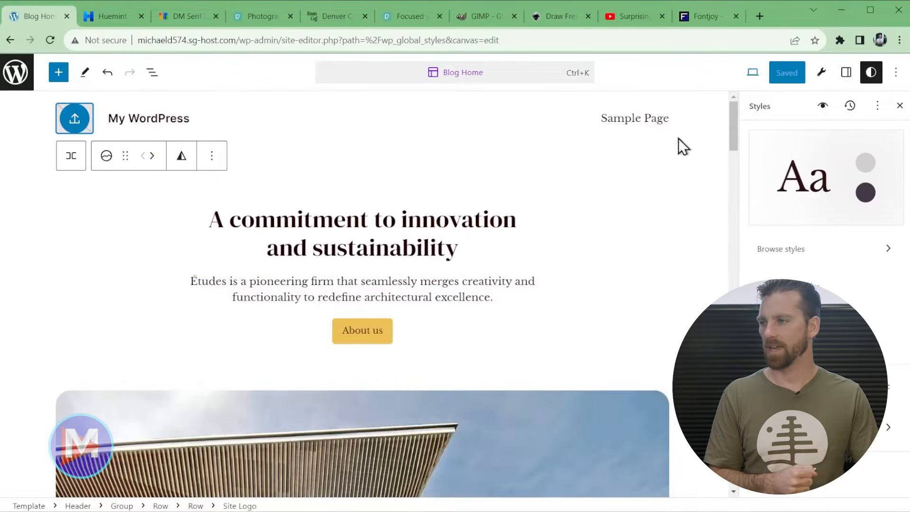
{"action": "left_click", "coordinate": [568, 18]}
{"action": "mouse_move", "coordinate": [543, 121]}
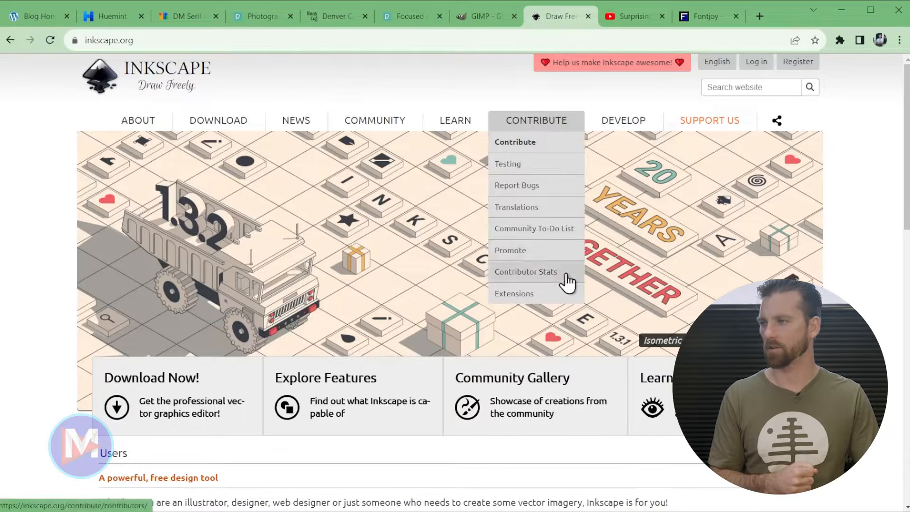
{"action": "middle_click", "coordinate": [553, 19]}
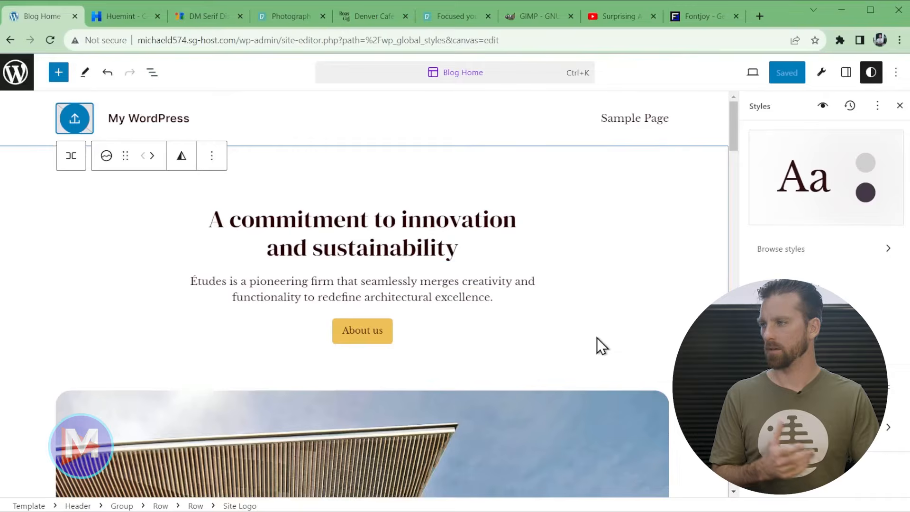
- Upload Roastera Coffee Logo 4 from File Explorer into the Site Logo media dialog
{"action": "left_click", "coordinate": [75, 121]}
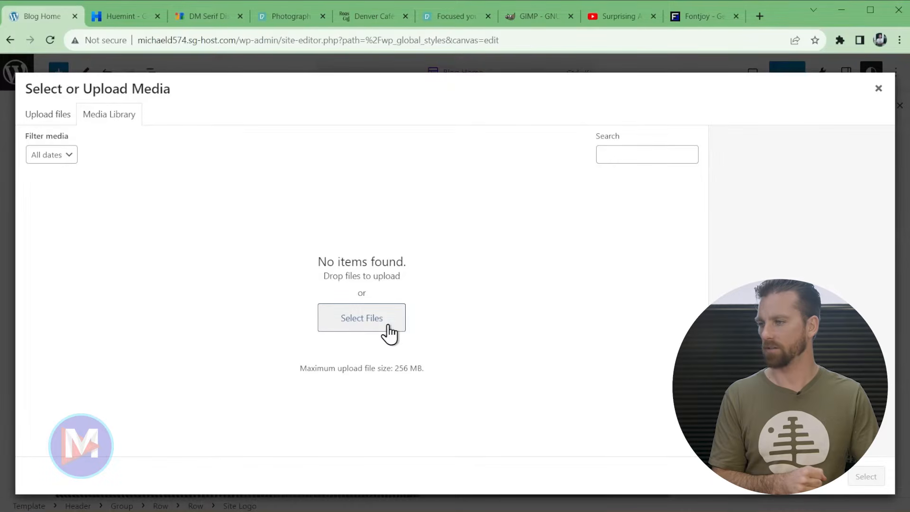
{"action": "mouse_move", "coordinate": [266, 511]}
{"action": "left_click", "coordinate": [331, 476]}
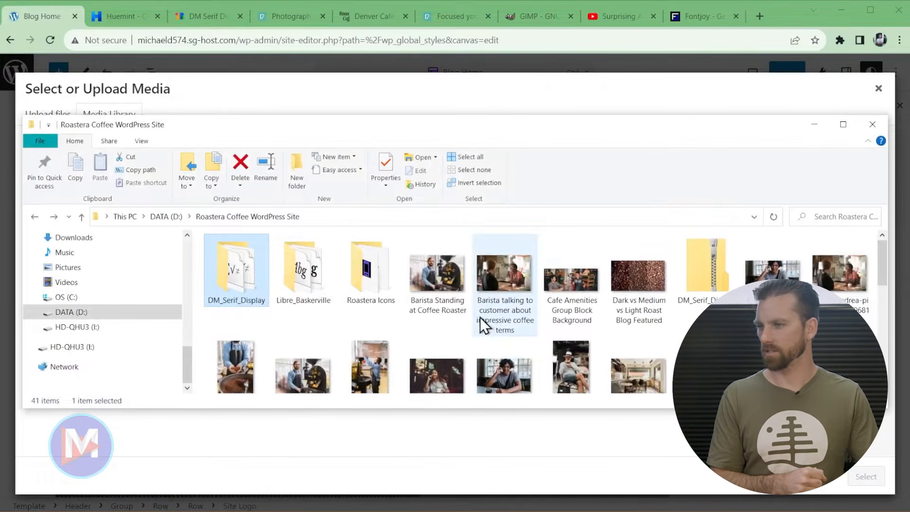
{"action": "left_click_drag", "start_coordinate": [886, 294], "coordinate": [892, 319]}
{"action": "left_click", "coordinate": [840, 243]}
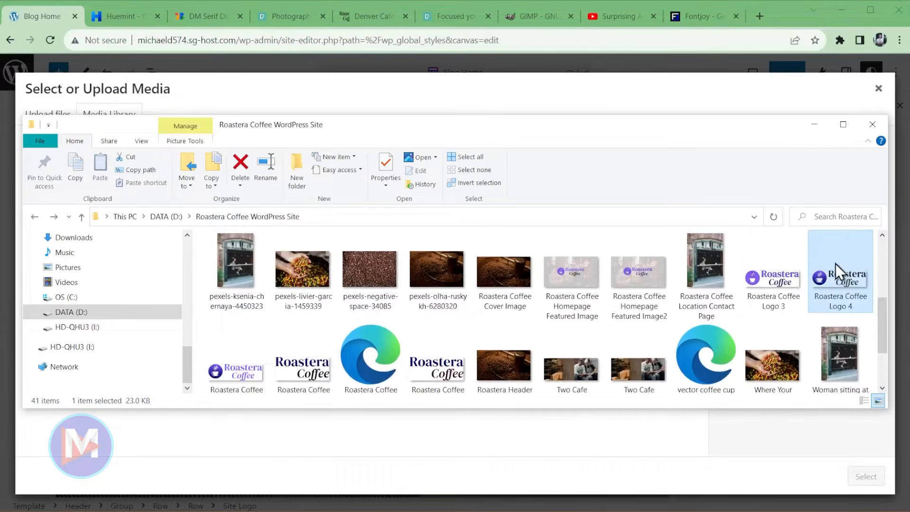
{"action": "left_click_drag", "start_coordinate": [845, 279], "coordinate": [522, 454]}
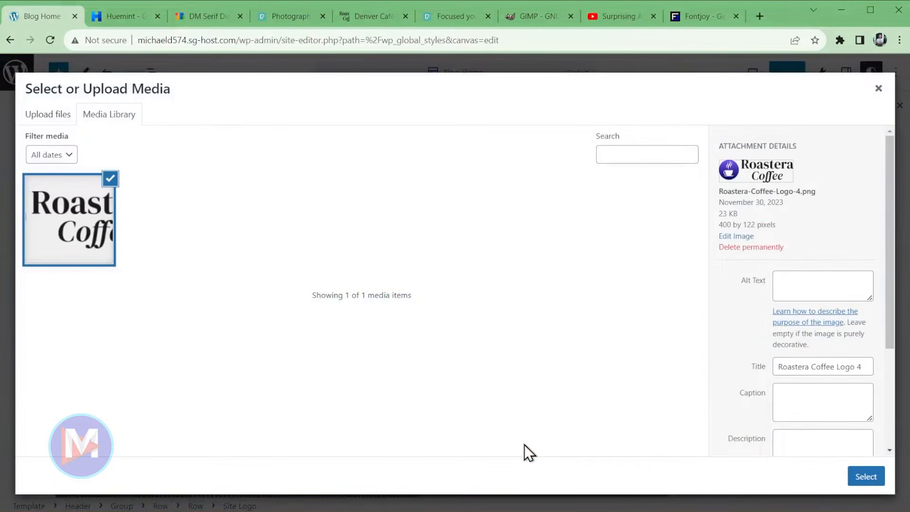
- Set the logo's alt text to 'Roastera Coffee Denver Café Logo', correcting Cafe to Café
{"action": "left_click", "coordinate": [812, 288]}
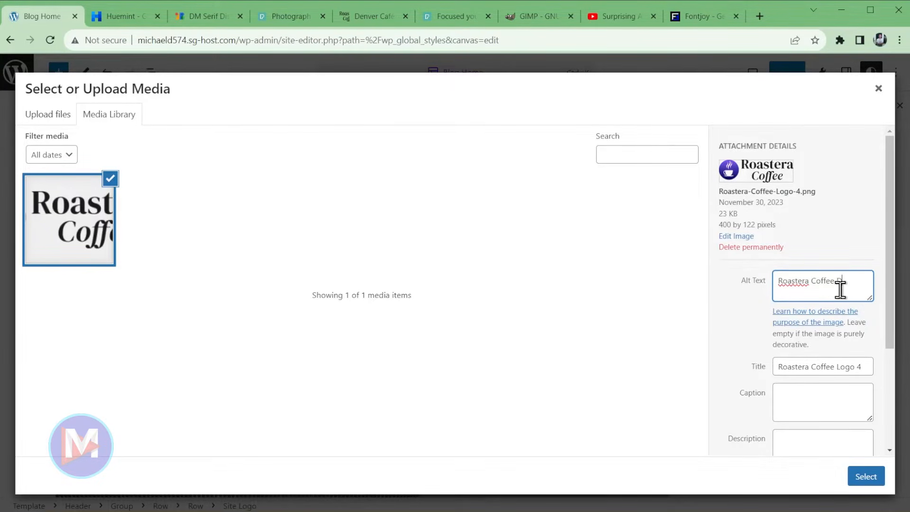
{"action": "type", "text": "ogo"}
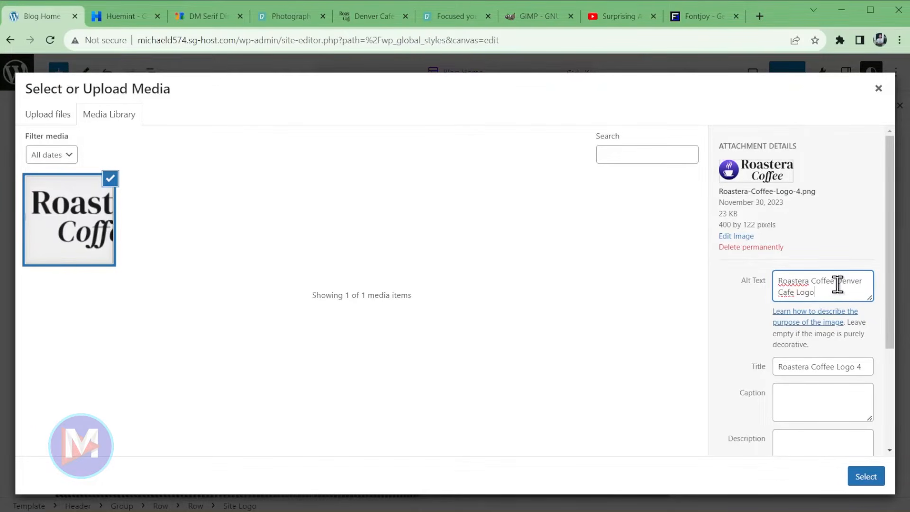
{"action": "right_click", "coordinate": [790, 291]}
{"action": "left_click", "coordinate": [800, 302]}
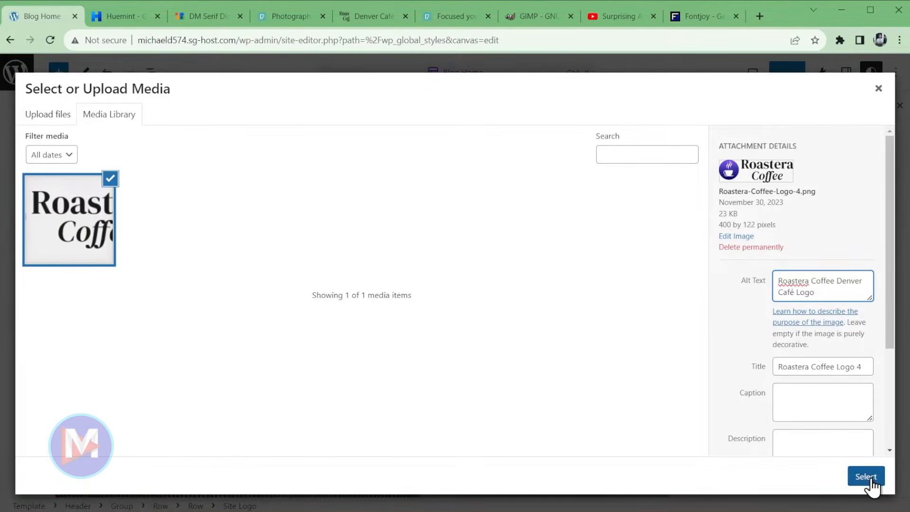
{"action": "left_click_drag", "start_coordinate": [719, 226], "coordinate": [757, 224]}
{"action": "left_click", "coordinate": [765, 226]}
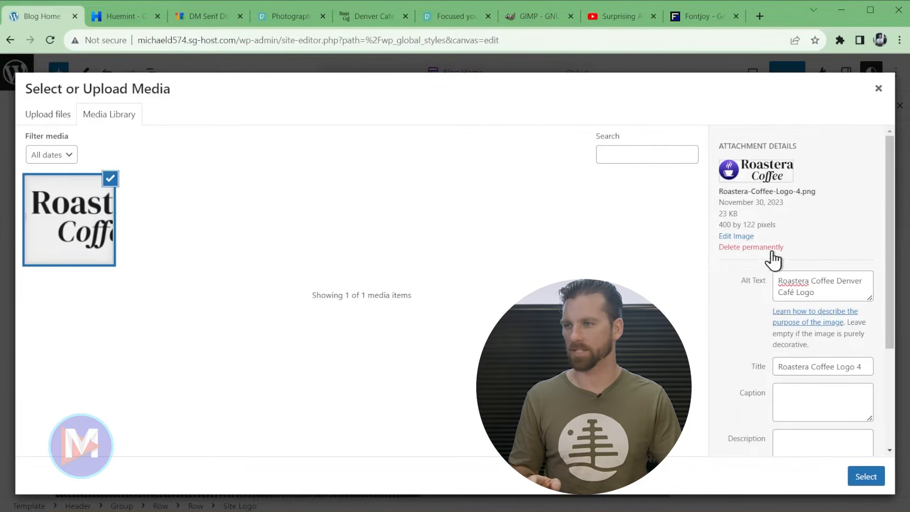
- Use the uploaded Roastera Coffee image as the header site logo, with image width 150
{"action": "left_click", "coordinate": [865, 477]}
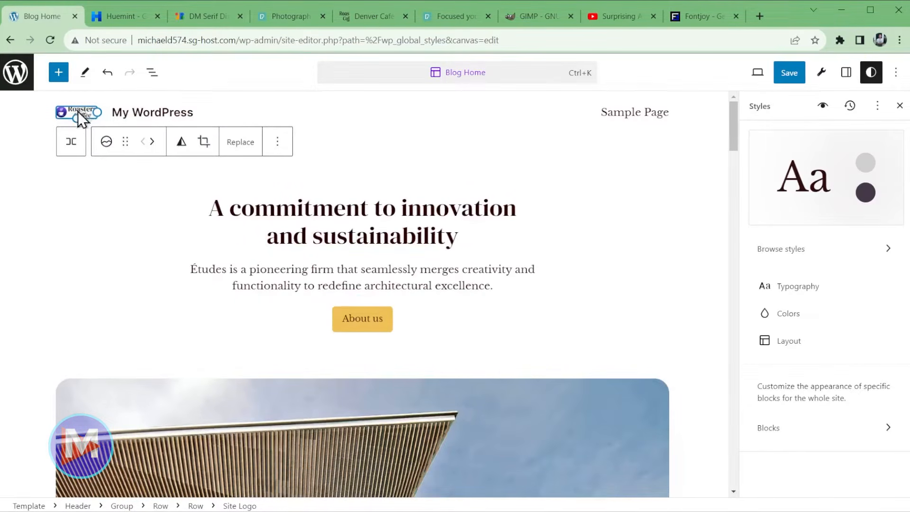
{"action": "left_click_drag", "start_coordinate": [98, 111], "coordinate": [141, 116]}
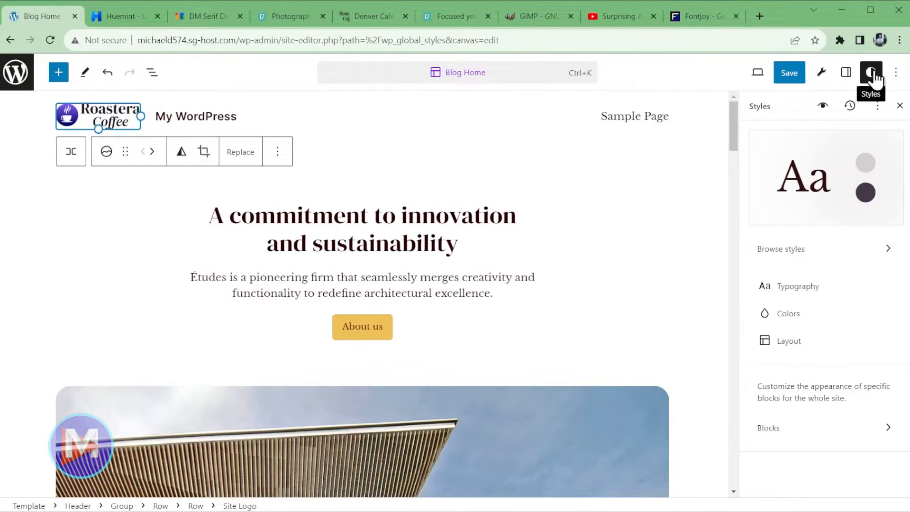
{"action": "left_click", "coordinate": [846, 73]}
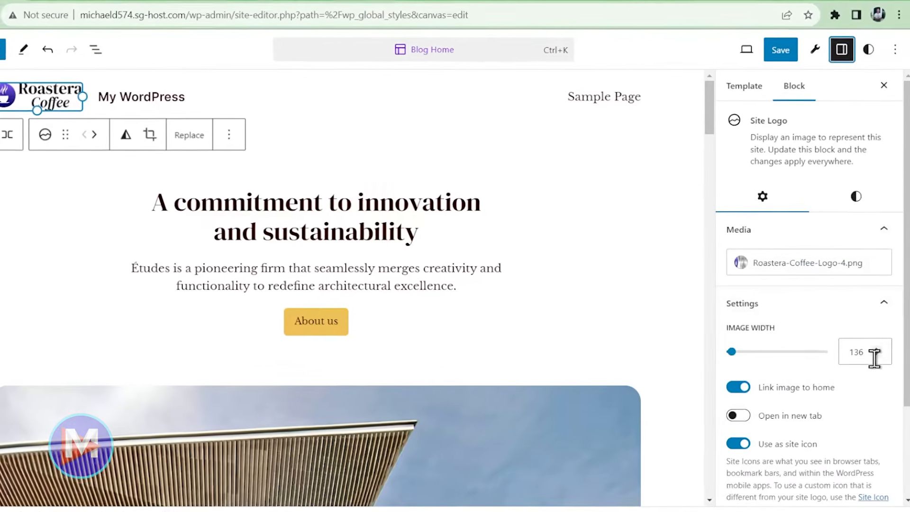
{"action": "double_click", "coordinate": [872, 353]}
{"action": "type", "text": "150"}
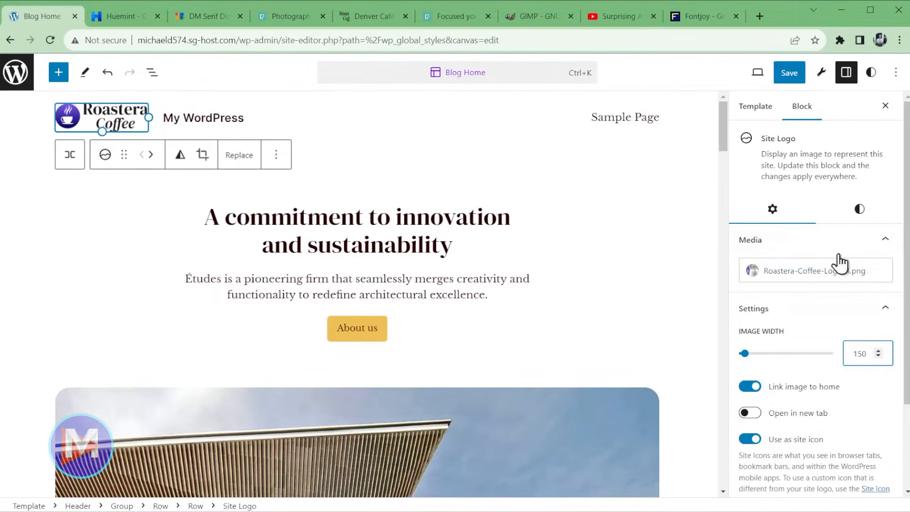
{"action": "left_click", "coordinate": [198, 122]}
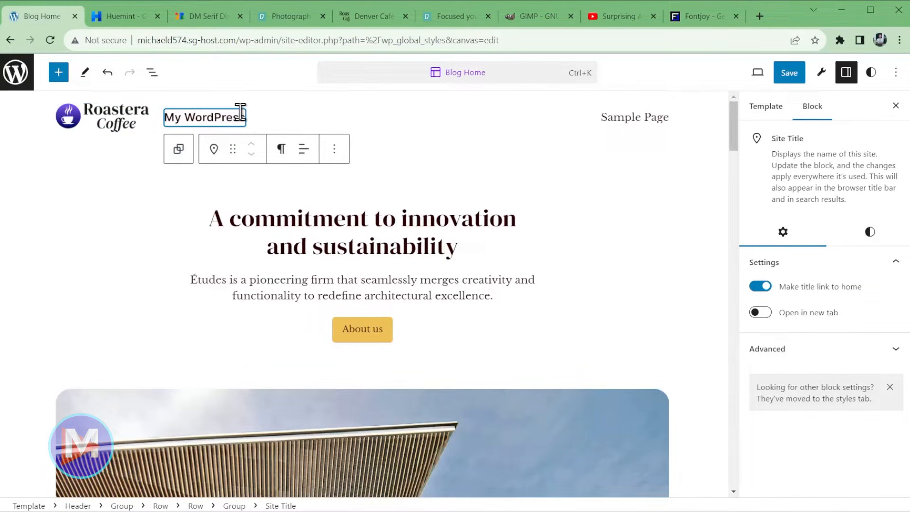
- Delete the My WordPress site title block and save the icon, logo and header changes
{"action": "left_click", "coordinate": [335, 152]}
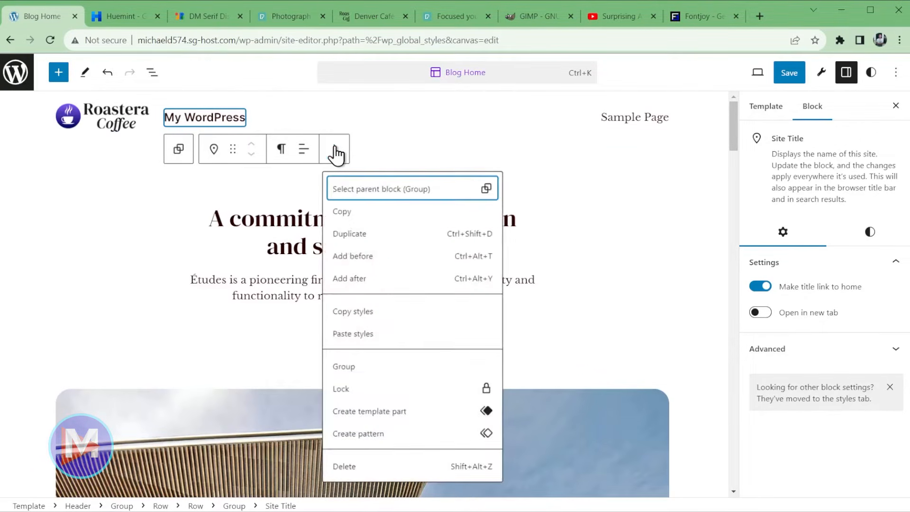
{"action": "left_click", "coordinate": [374, 467]}
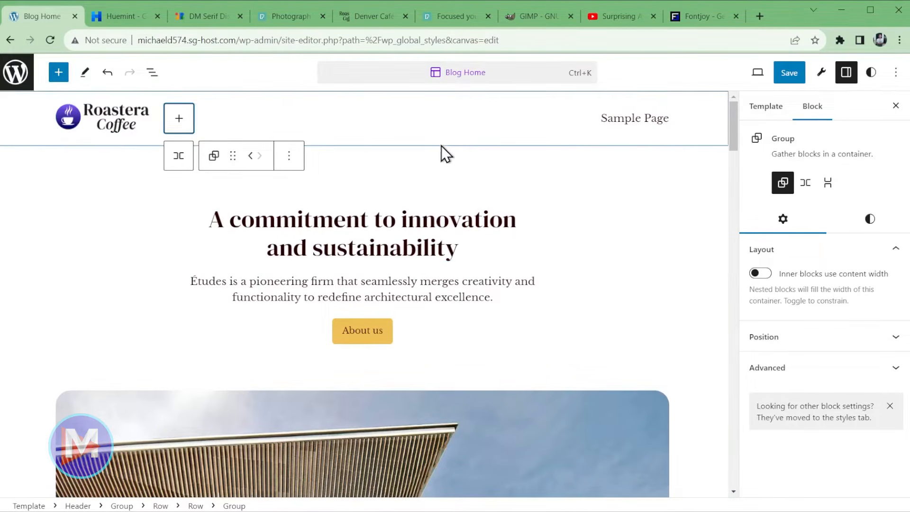
{"action": "left_click", "coordinate": [788, 72]}
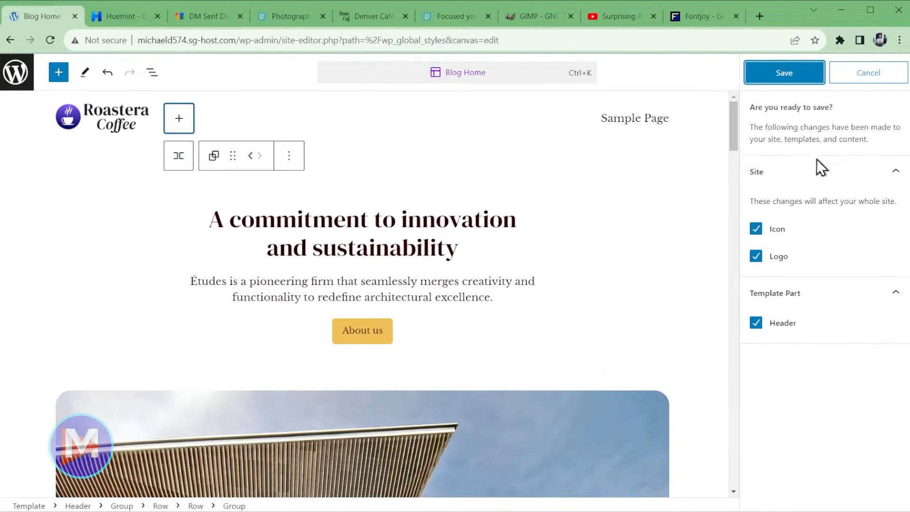
{"action": "left_click", "coordinate": [792, 79]}
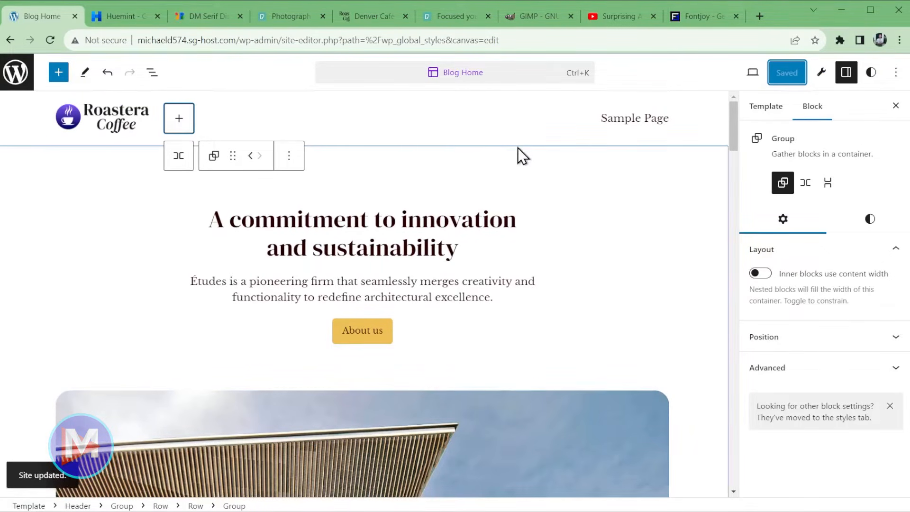
- Leave the site editor for the WordPress Dashboard and go to the Pages menu
{"action": "left_click", "coordinate": [17, 74]}
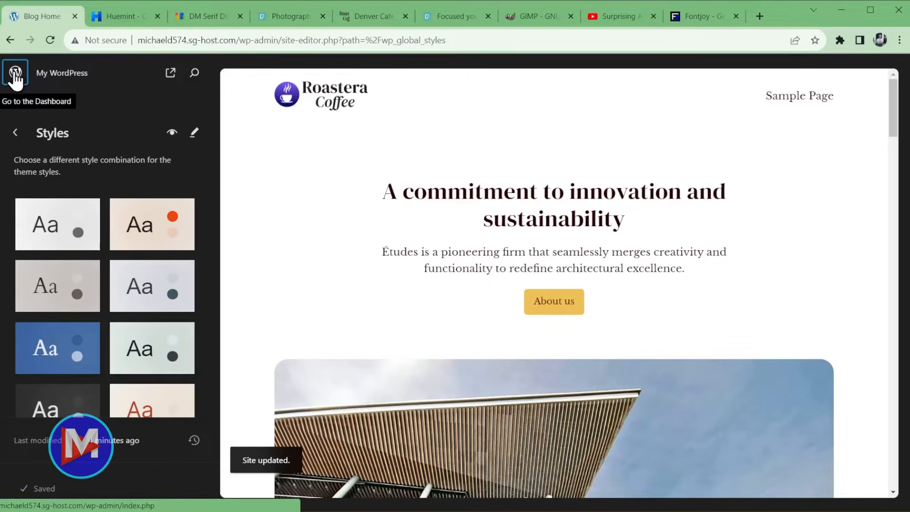
{"action": "left_click", "coordinate": [15, 76]}
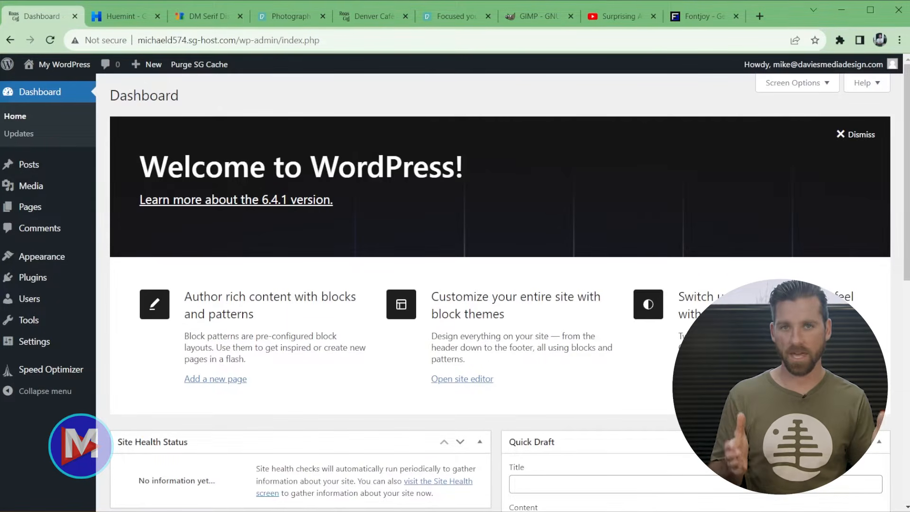
{"action": "mouse_move", "coordinate": [26, 207]}
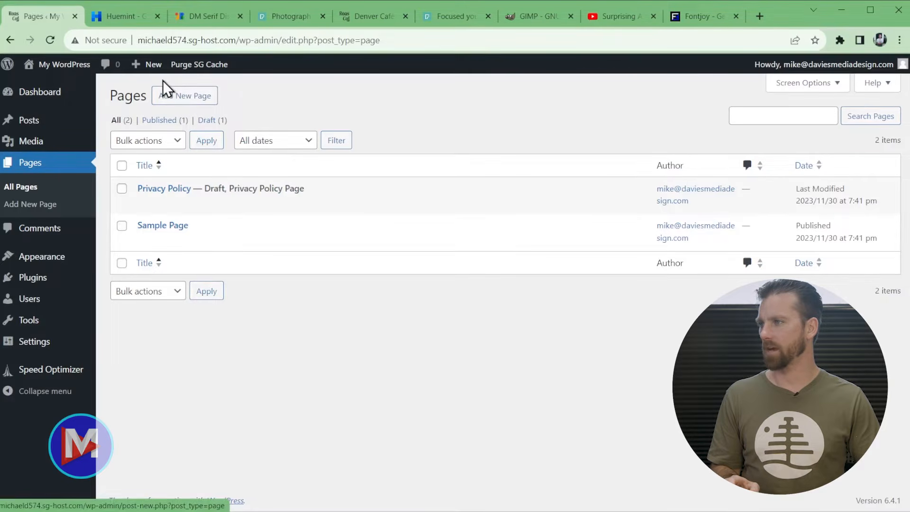
- Create a new page via + New > Page, dismissing the welcome tour and pattern chooser
{"action": "mouse_move", "coordinate": [147, 71]}
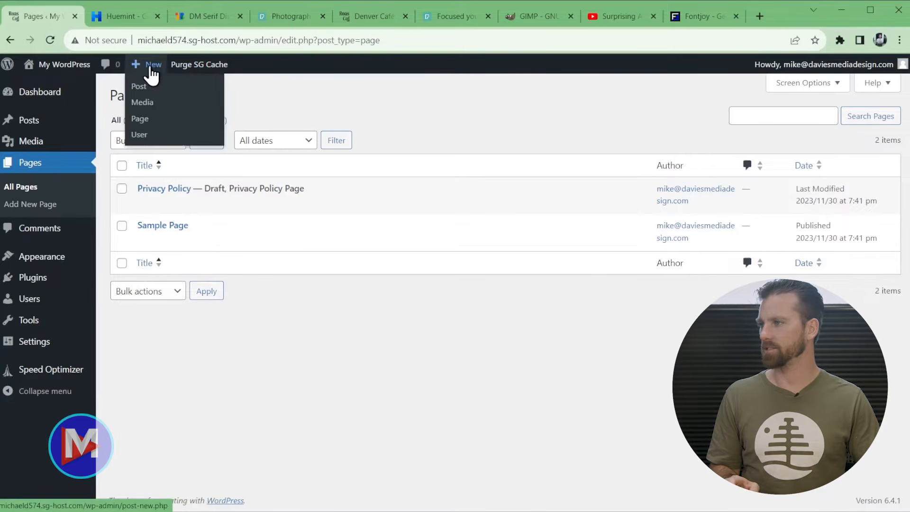
{"action": "left_click", "coordinate": [142, 128]}
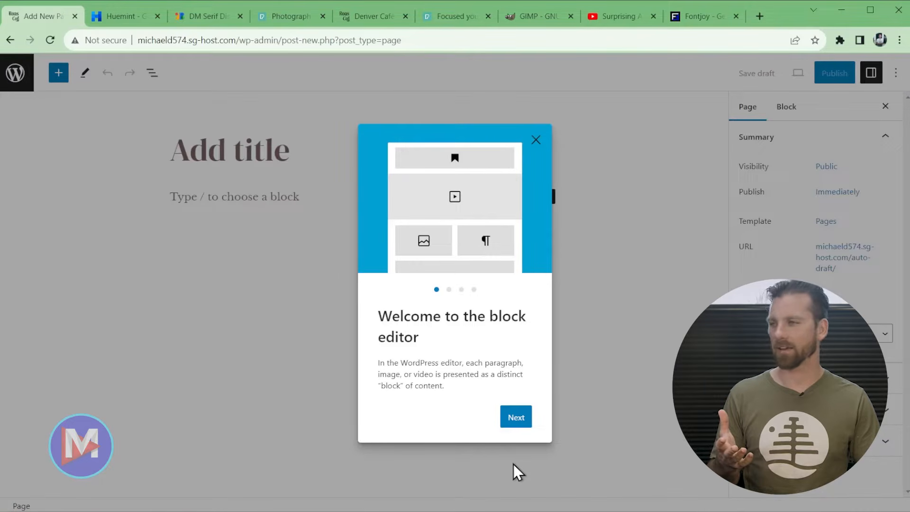
{"action": "left_click", "coordinate": [534, 144]}
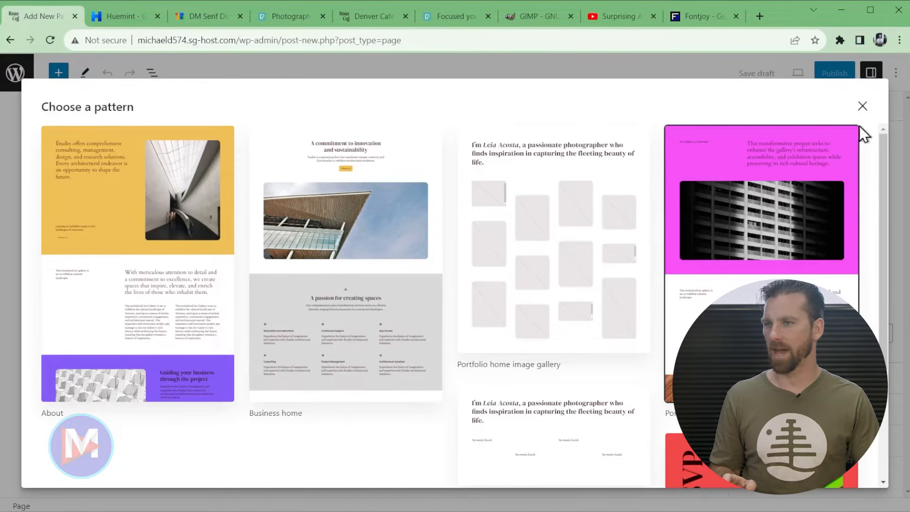
{"action": "left_click", "coordinate": [862, 106]}
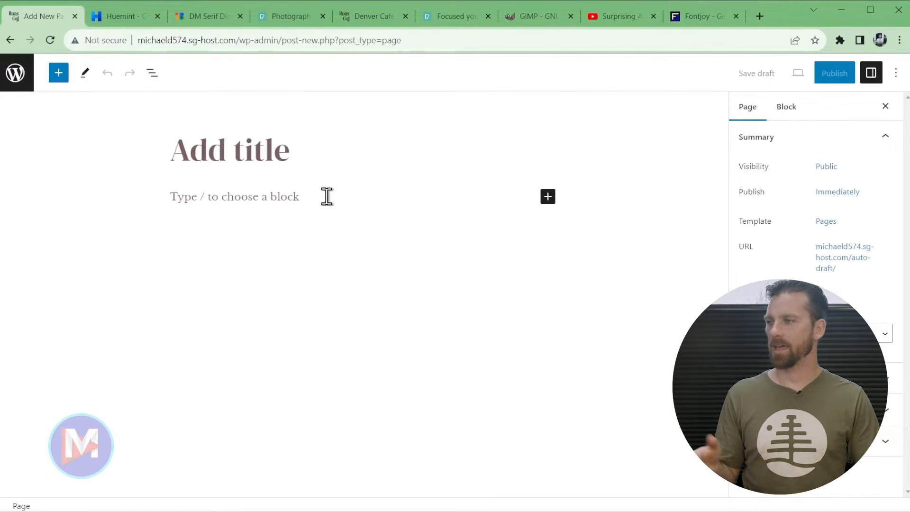
- Title the new page 'Home'
{"action": "left_click", "coordinate": [266, 150]}
{"action": "type", "text": "Home"}
{"action": "left_click", "coordinate": [262, 150]}
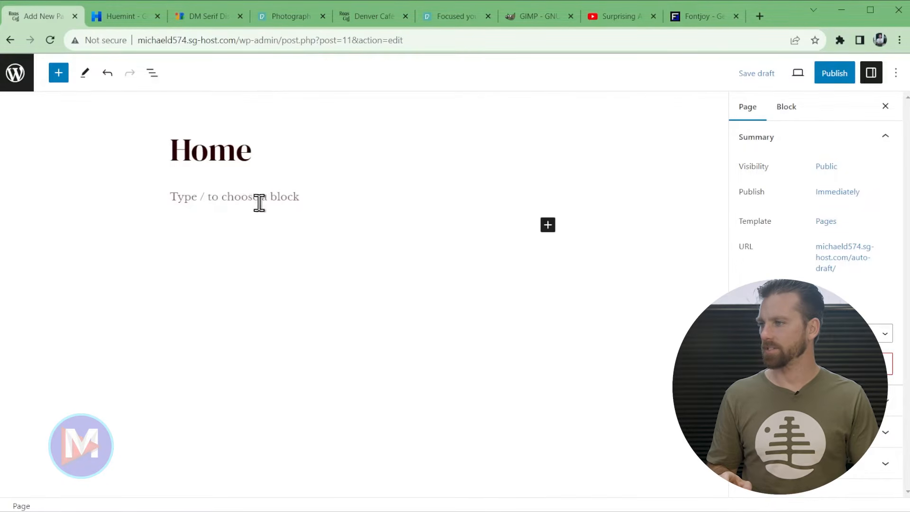
- Clear test text from the first paragraph and type the /cover block command
{"action": "left_click", "coordinate": [223, 198]}
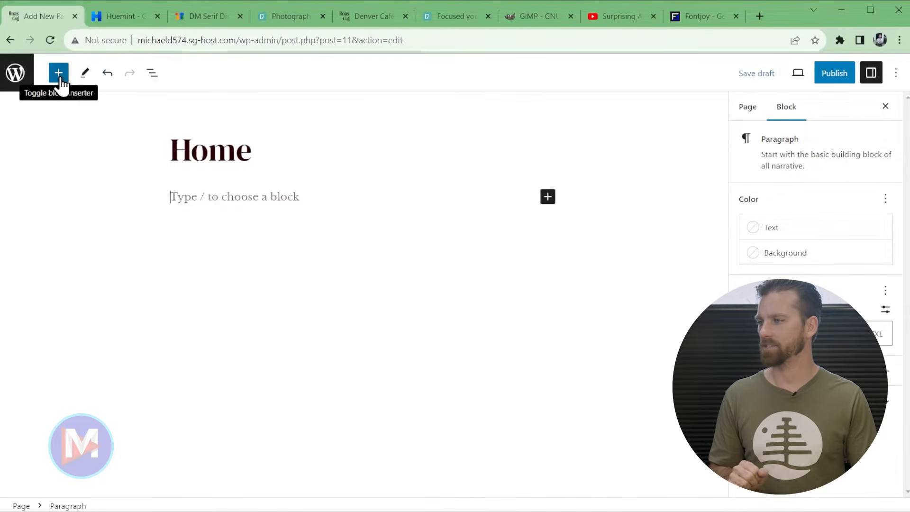
{"action": "type", "text": "hfghfgh"}
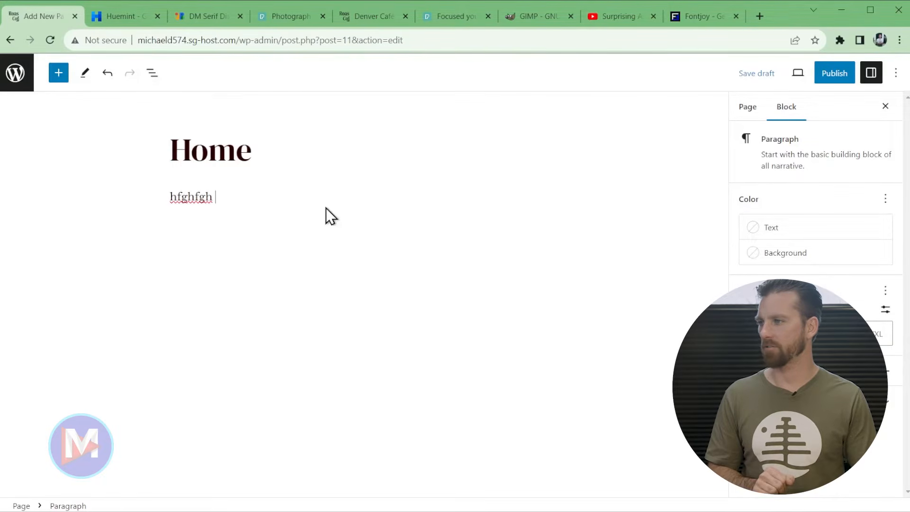
{"action": "key", "text": "BackSpace"}
{"action": "key", "text": "BackSpace"}
{"action": "key", "text": "BackSpace"}
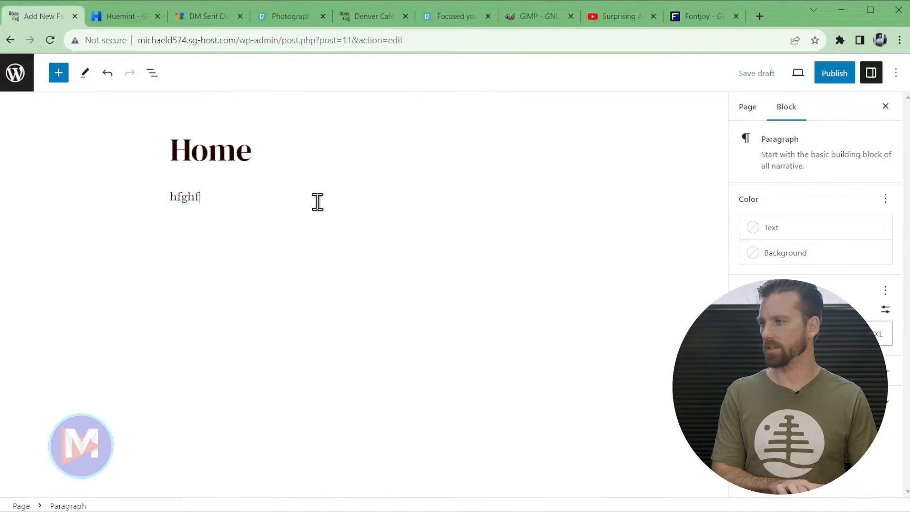
{"action": "key", "text": "BackSpace"}
{"action": "key", "text": "BackSpace"}
{"action": "key", "text": "BackSpace"}
{"action": "key", "text": "BackSpace"}
{"action": "key", "text": "BackSpace"}
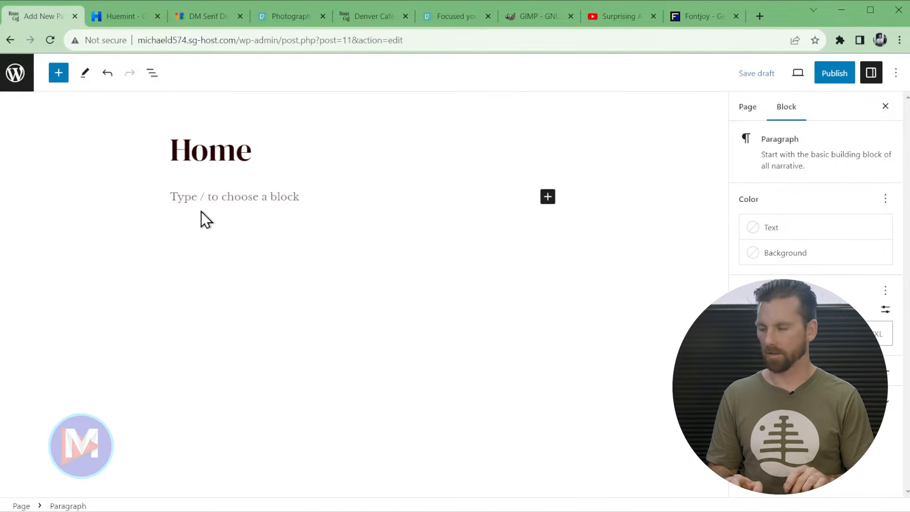
{"action": "type", "text": "/"}
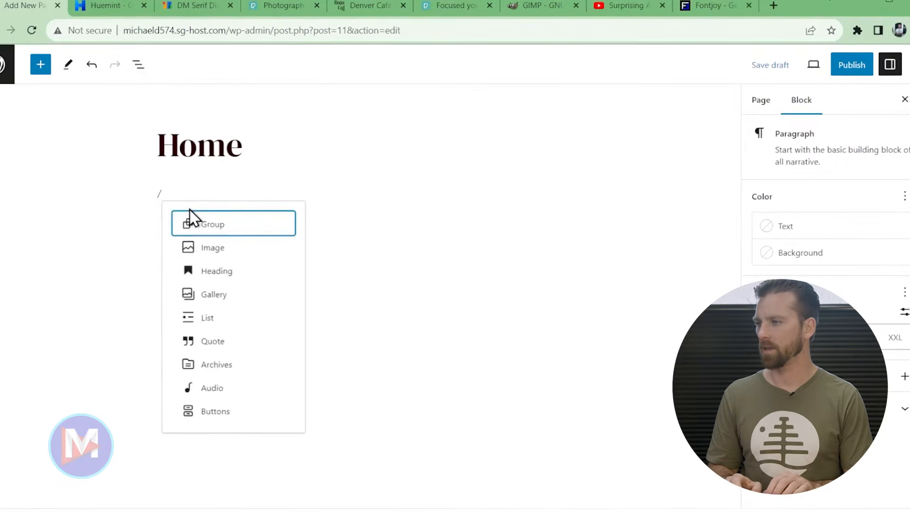
{"action": "type", "text": "cover"}
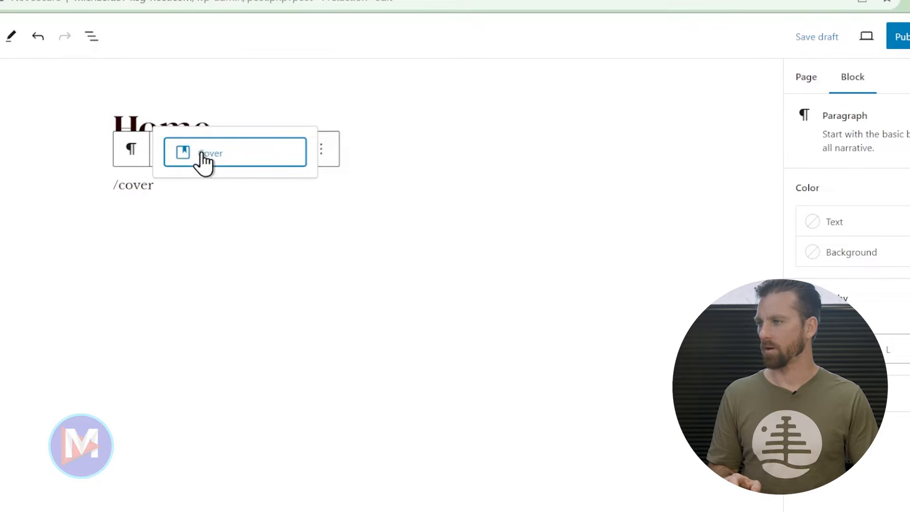
- Insert a Cover block below the Home title and set its alignment to Full width
{"action": "key", "text": "Return"}
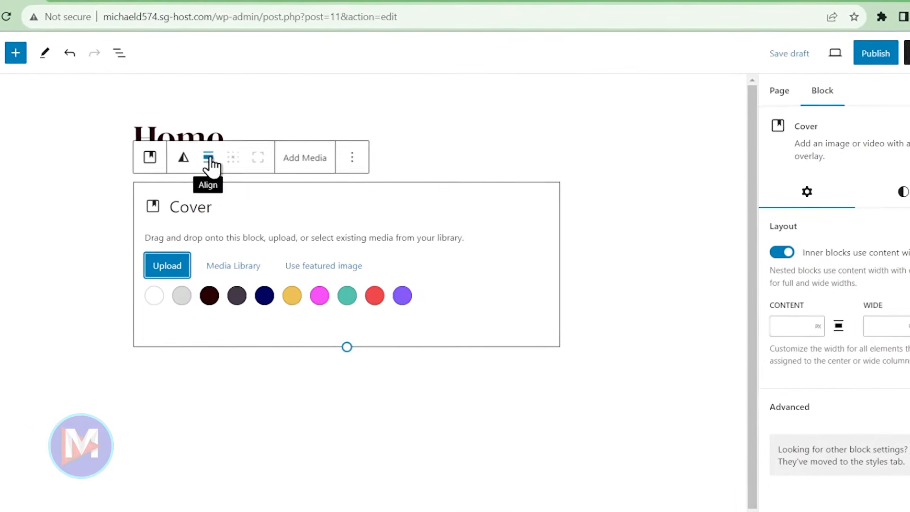
{"action": "left_click", "coordinate": [208, 159]}
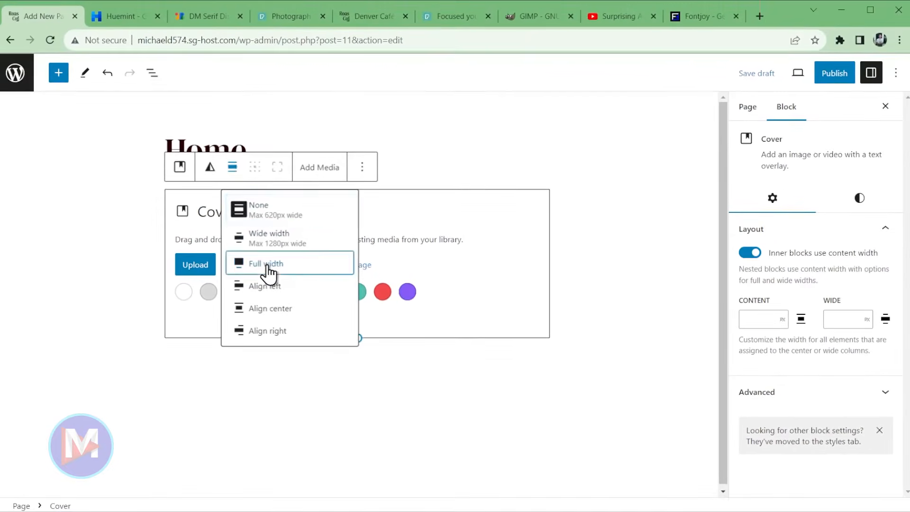
{"action": "left_click", "coordinate": [269, 270]}
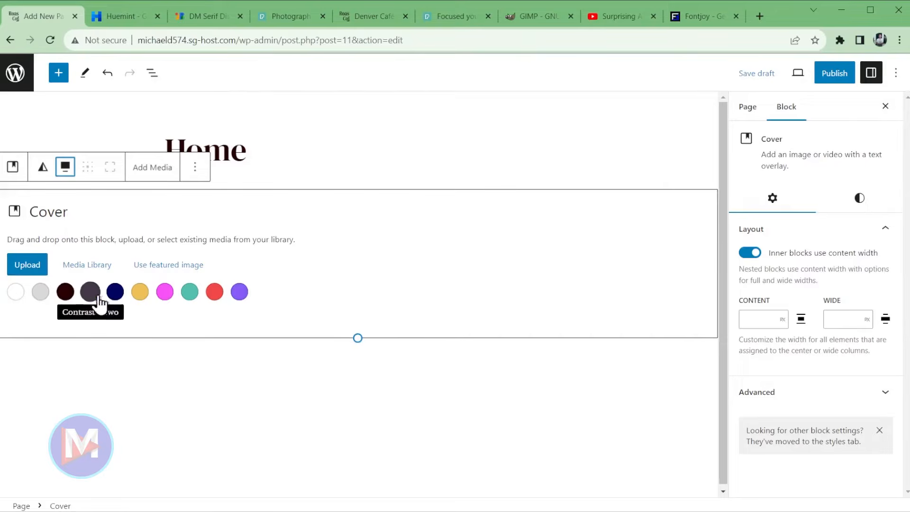
- Choose Roastera Coffee Cover Image from the Roastera Coffee WordPress Site folder for the cover
{"action": "left_click", "coordinate": [28, 268]}
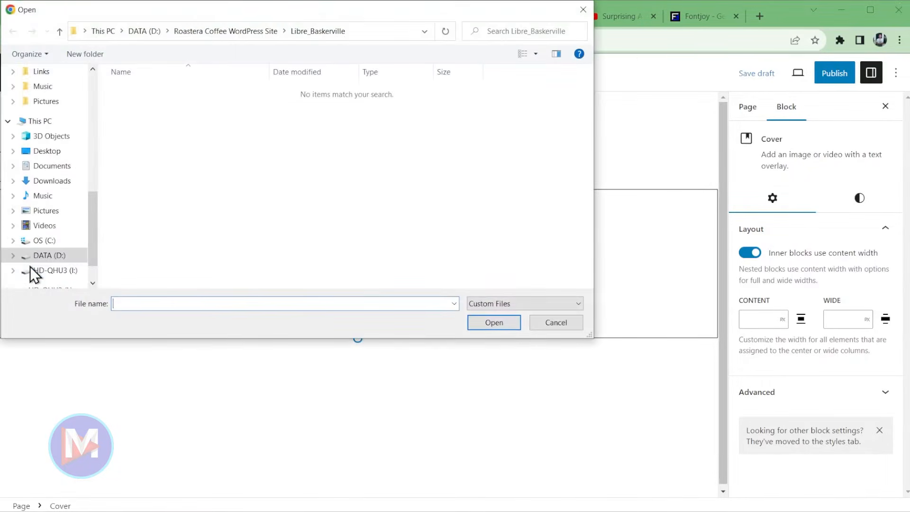
{"action": "left_click", "coordinate": [218, 32]}
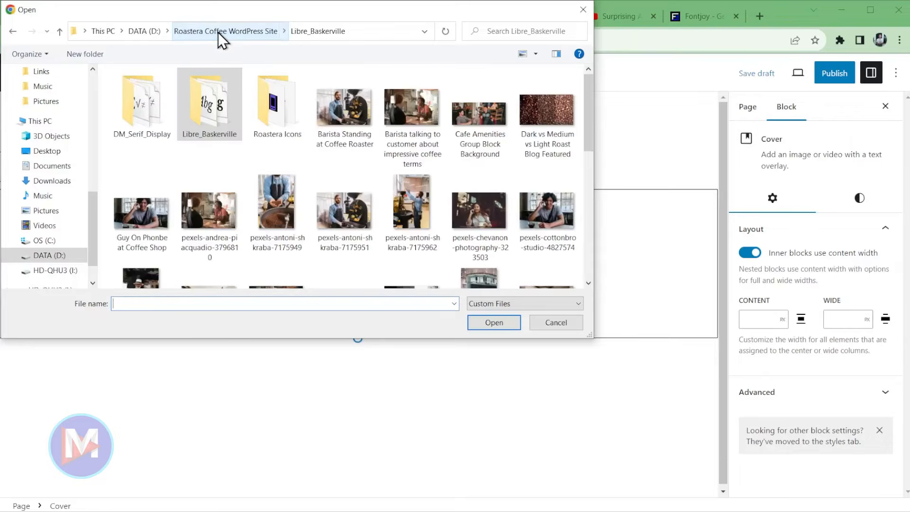
{"action": "left_click_drag", "start_coordinate": [588, 119], "coordinate": [586, 188]}
{"action": "left_click", "coordinate": [275, 191]}
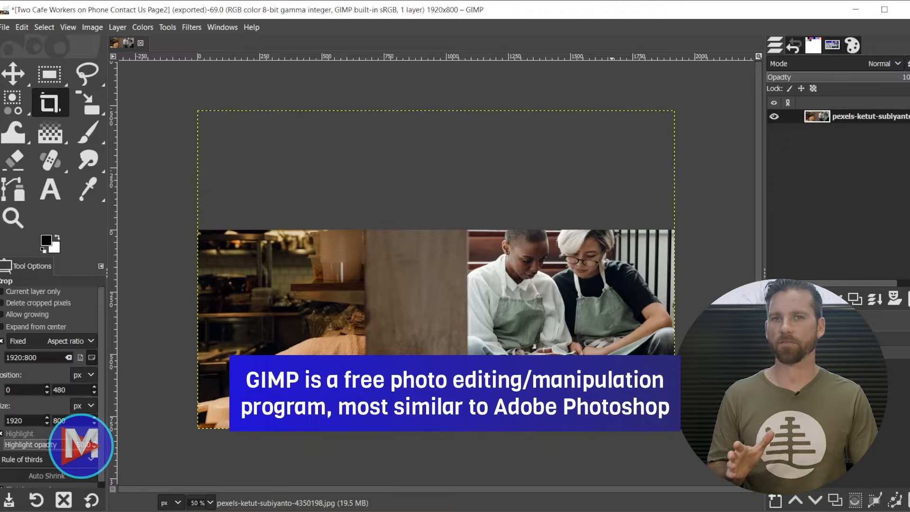
{"action": "left_click", "coordinate": [857, 7]}
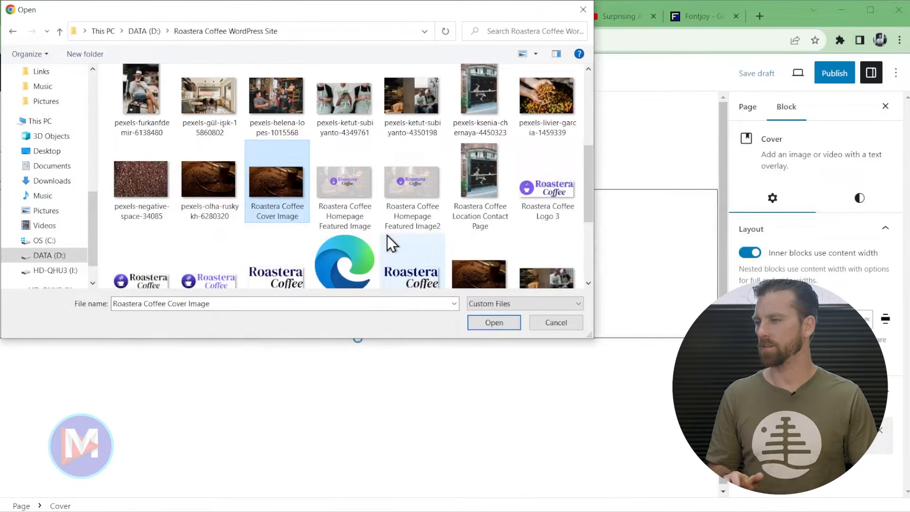
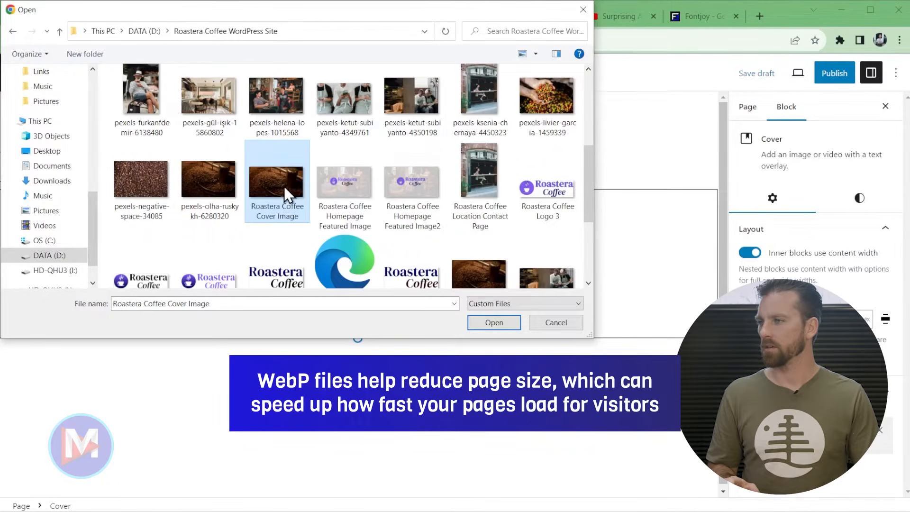
- Apply the Roastera Coffee Cover Image to the cover and delete its default title paragraph
{"action": "double_click", "coordinate": [283, 187]}
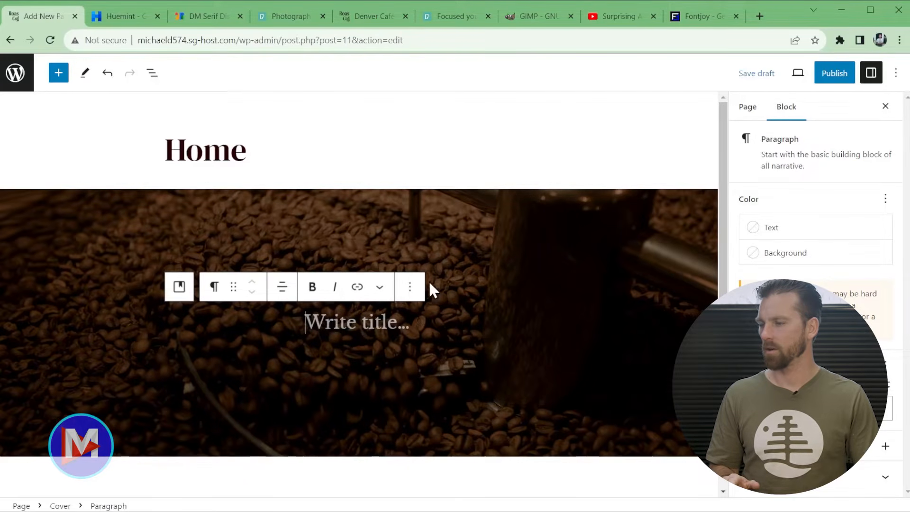
{"action": "left_click", "coordinate": [409, 287]}
{"action": "scroll", "coordinate": [463, 227], "scroll_direction": "down", "scroll_amount": 3}
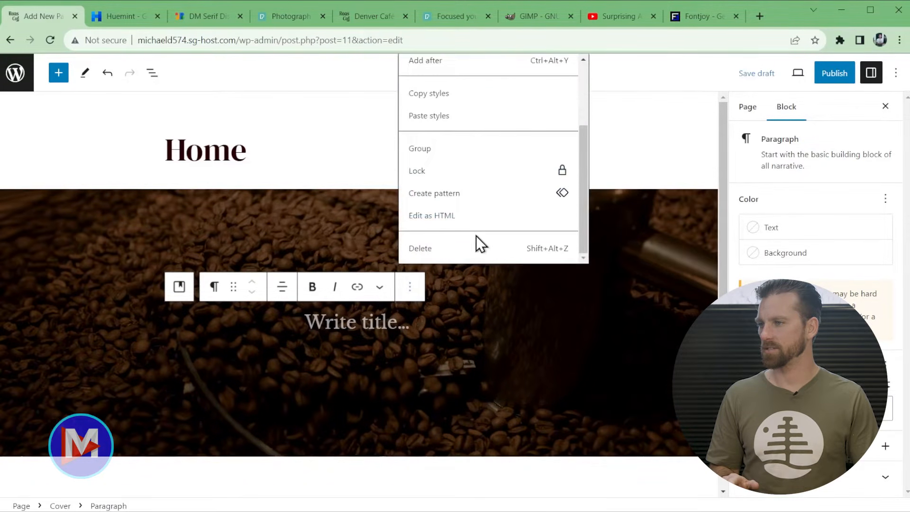
{"action": "left_click", "coordinate": [421, 251]}
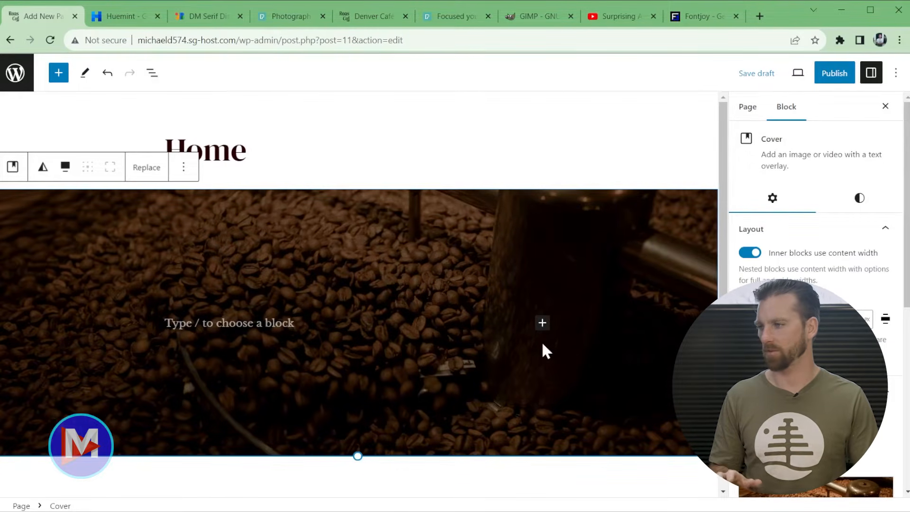
{"action": "left_click", "coordinate": [201, 319]}
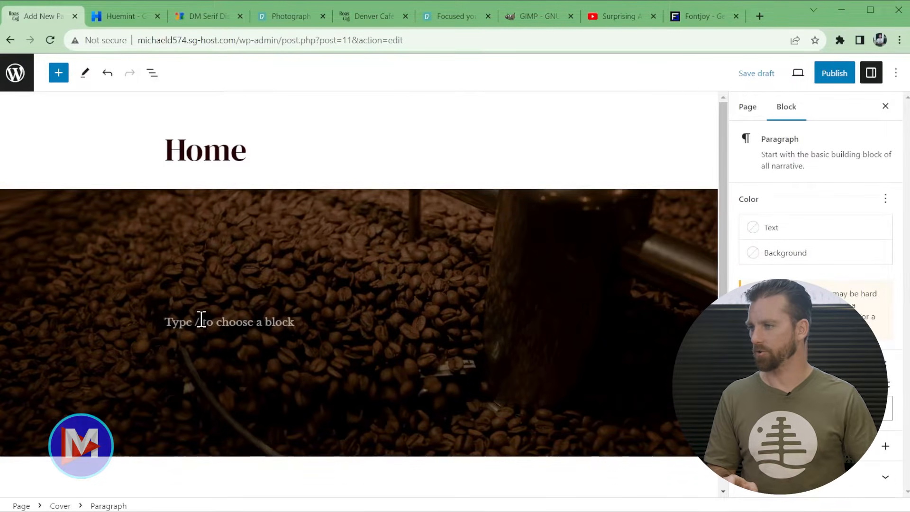
- Turn the cover's paragraph into a wide-width Group and add an empty Heading block inside it
{"action": "type", "text": "/group"}
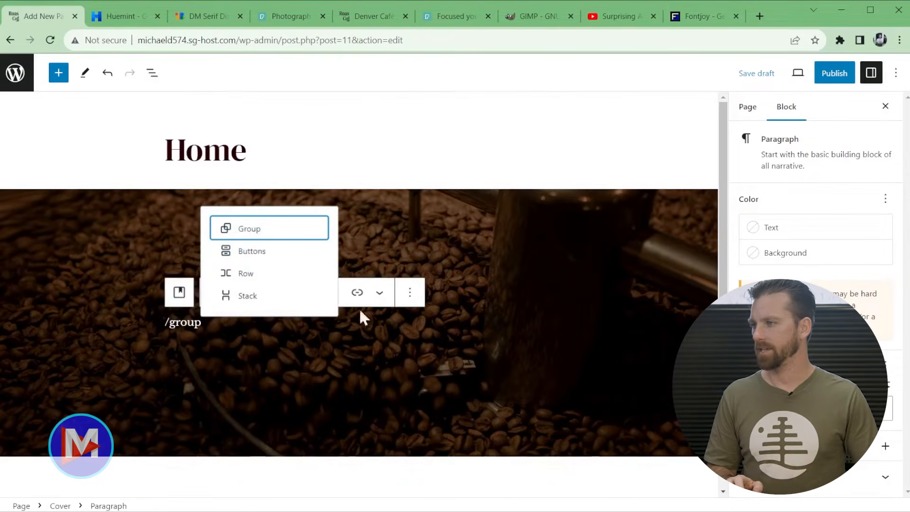
{"action": "key", "text": "Return"}
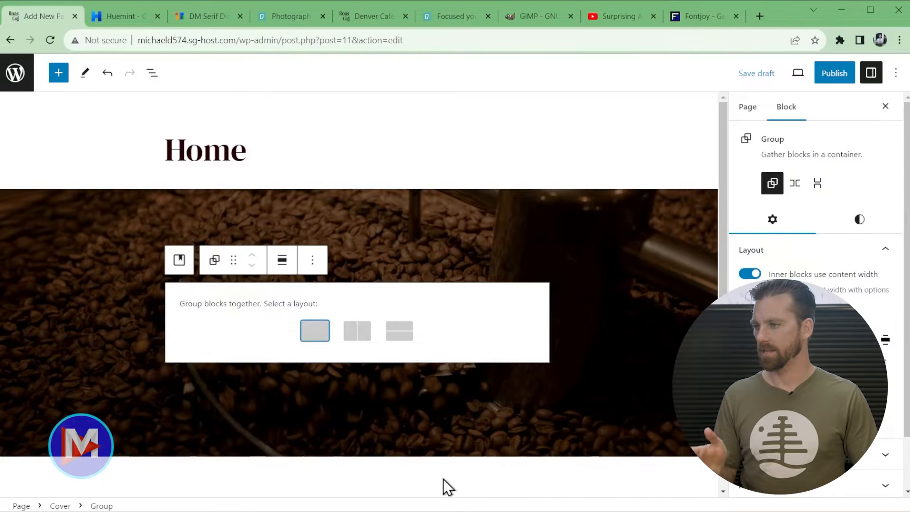
{"action": "left_click", "coordinate": [315, 334]}
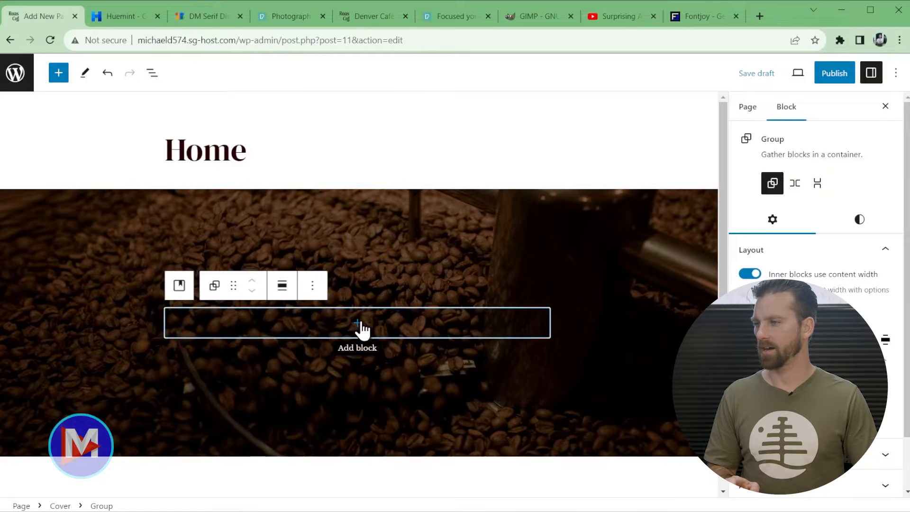
{"action": "left_click", "coordinate": [282, 285]}
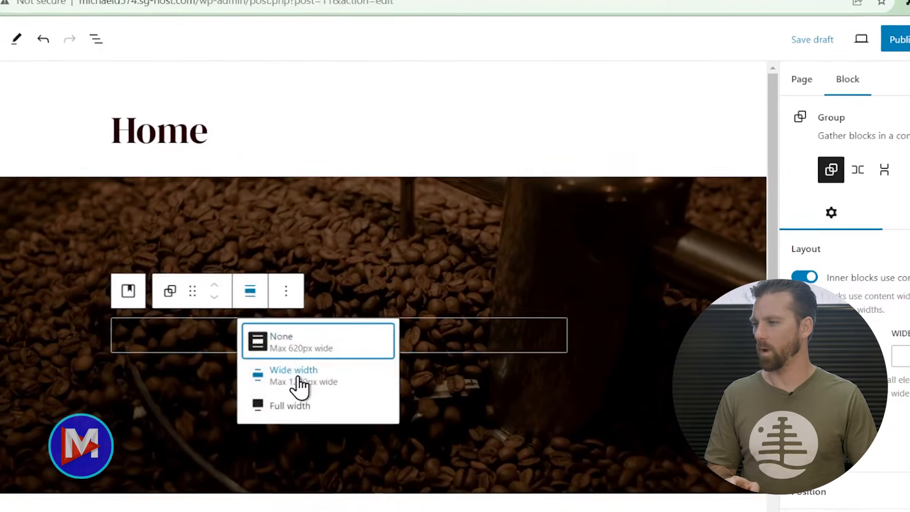
{"action": "left_click", "coordinate": [298, 382]}
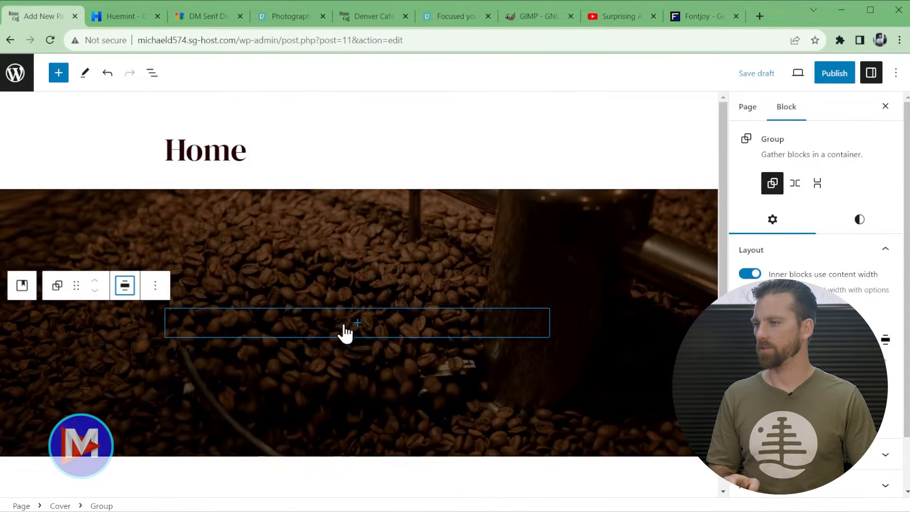
{"action": "left_click", "coordinate": [351, 323]}
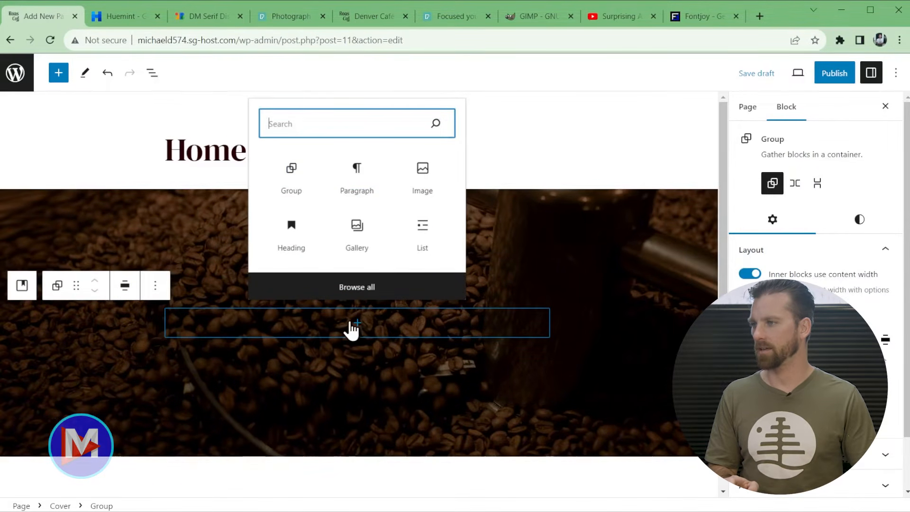
{"action": "left_click", "coordinate": [295, 241]}
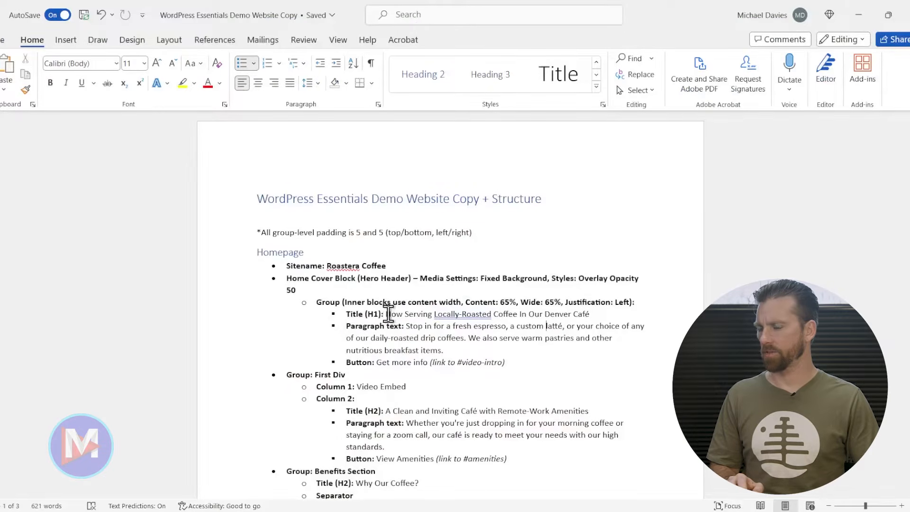
- Copy 'Now Serving Locally-Roasted Coffee In Our Denver Café' from Word into the clipboard and return to the heading
{"action": "left_click_drag", "start_coordinate": [388, 317], "coordinate": [591, 313]}
{"action": "key", "text": "ctrl+c"}
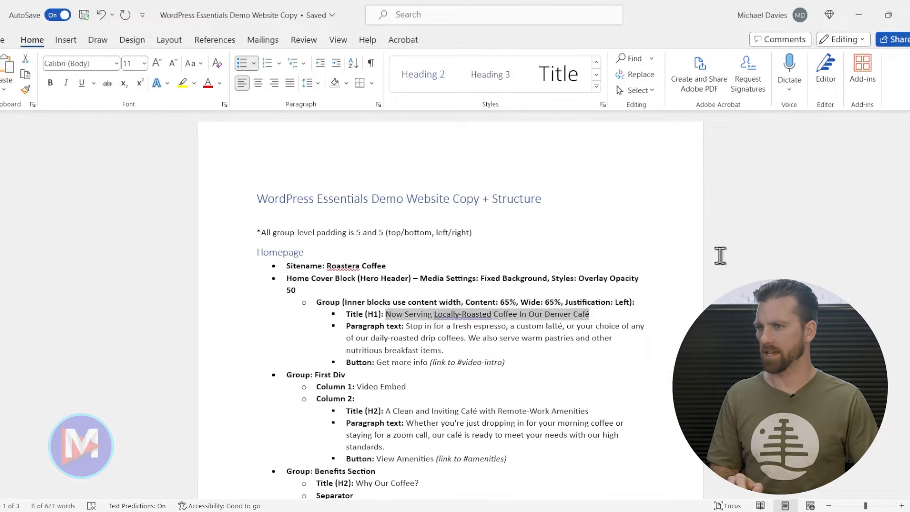
{"action": "left_click", "coordinate": [865, 14]}
{"action": "left_click", "coordinate": [232, 323]}
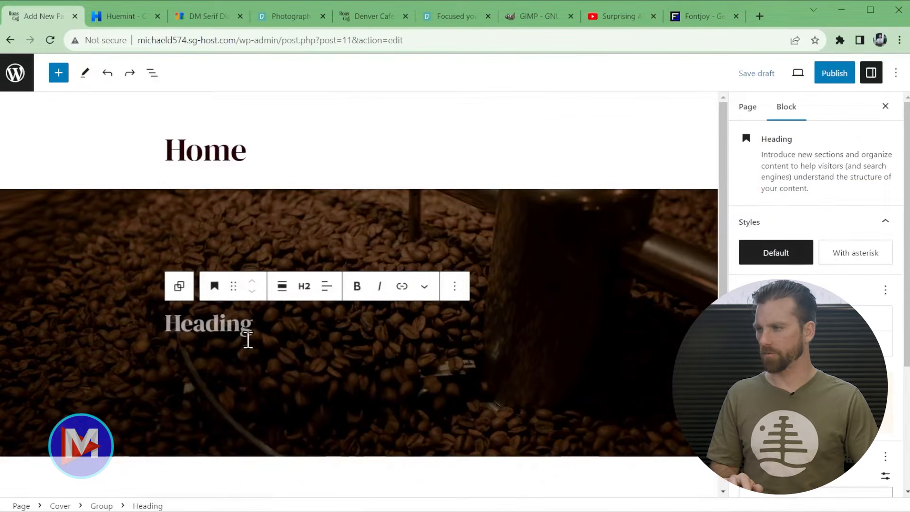
- Paste the title into the cover heading, make it H1, and start a paragraph below
{"action": "key", "text": "ctrl+v"}
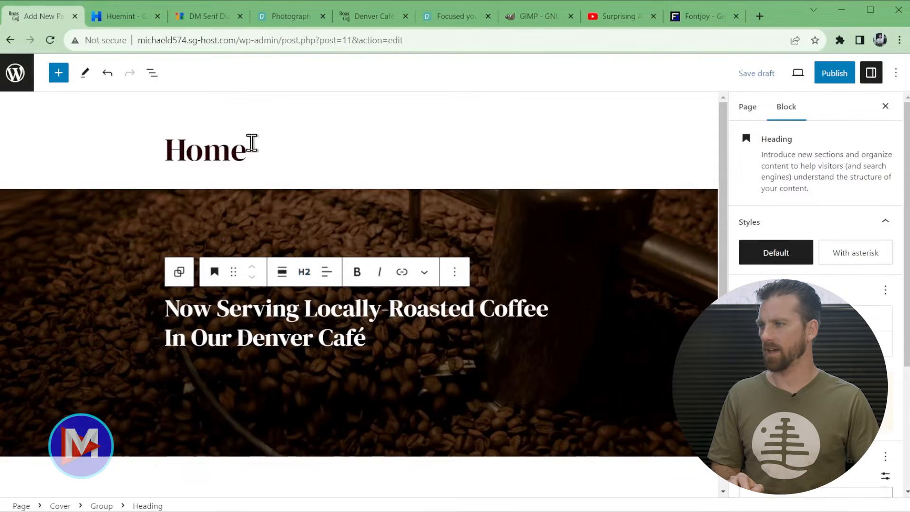
{"action": "left_click", "coordinate": [207, 147]}
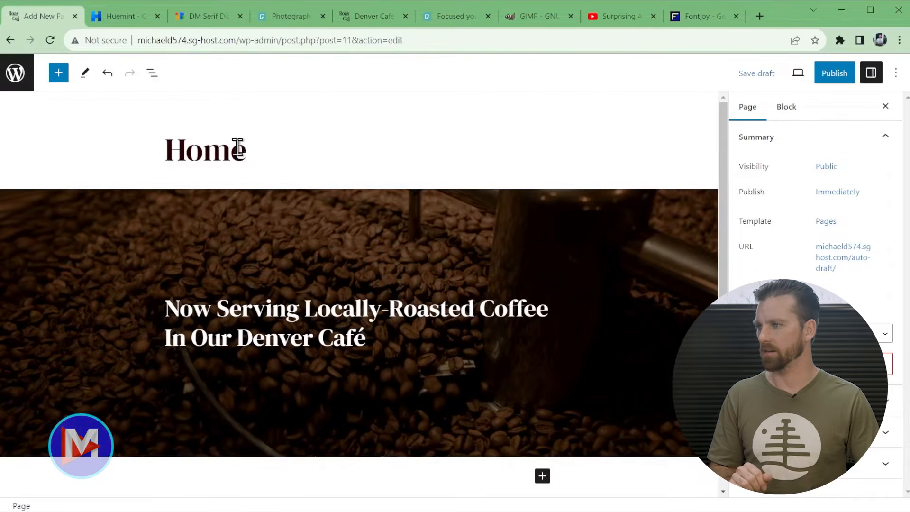
{"action": "left_click", "coordinate": [326, 342]}
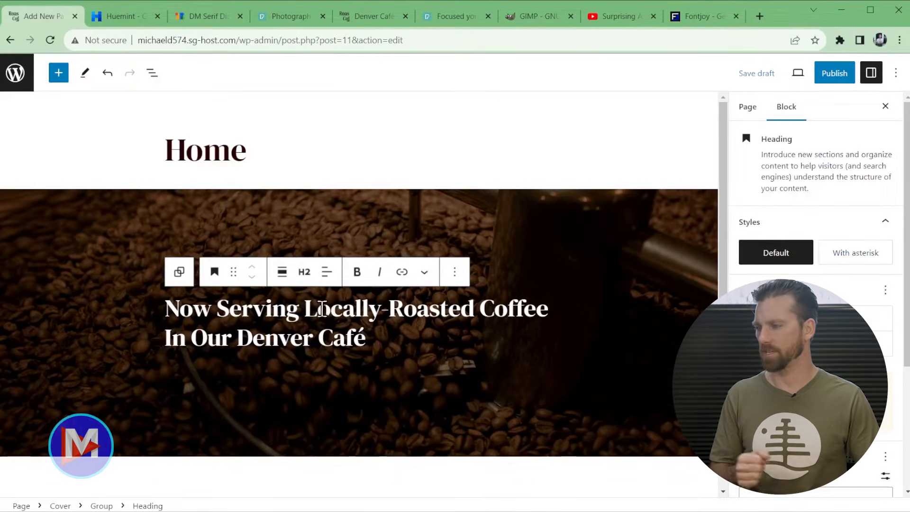
{"action": "left_click", "coordinate": [305, 274]}
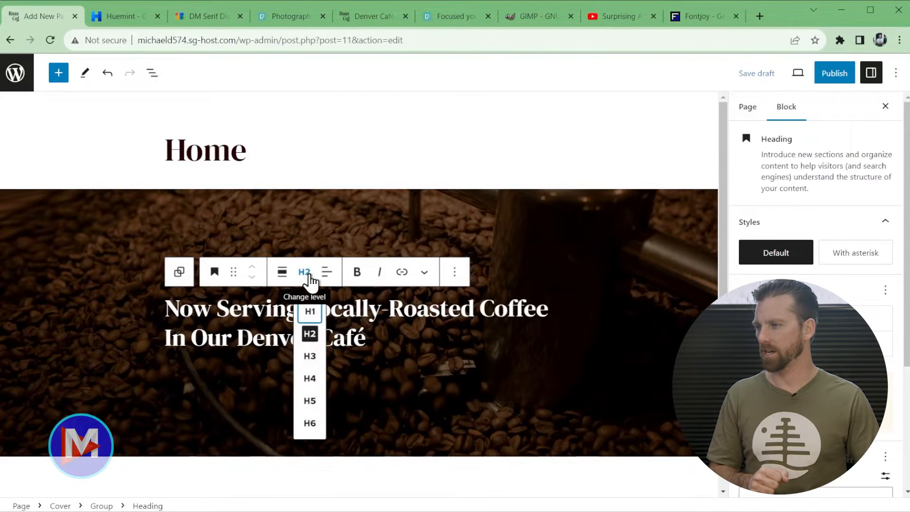
{"action": "left_click", "coordinate": [310, 311]}
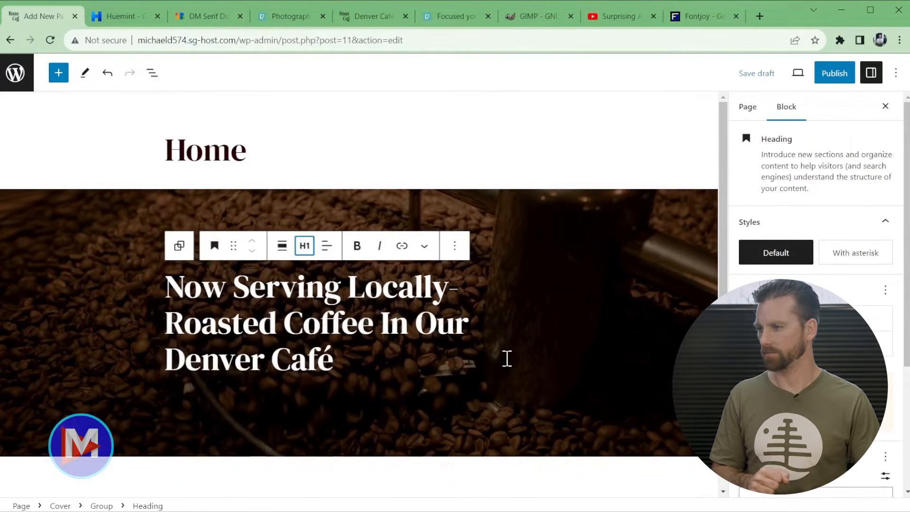
{"action": "left_click", "coordinate": [342, 358]}
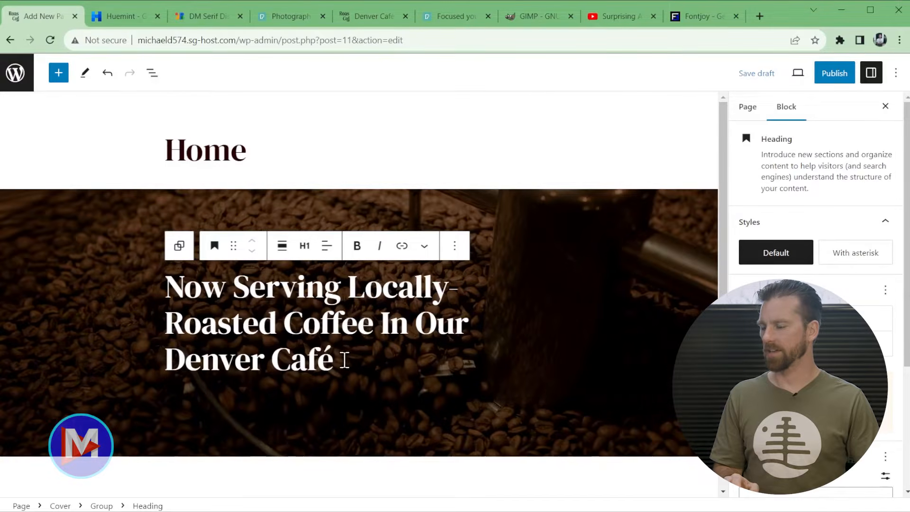
{"action": "key", "text": "Return"}
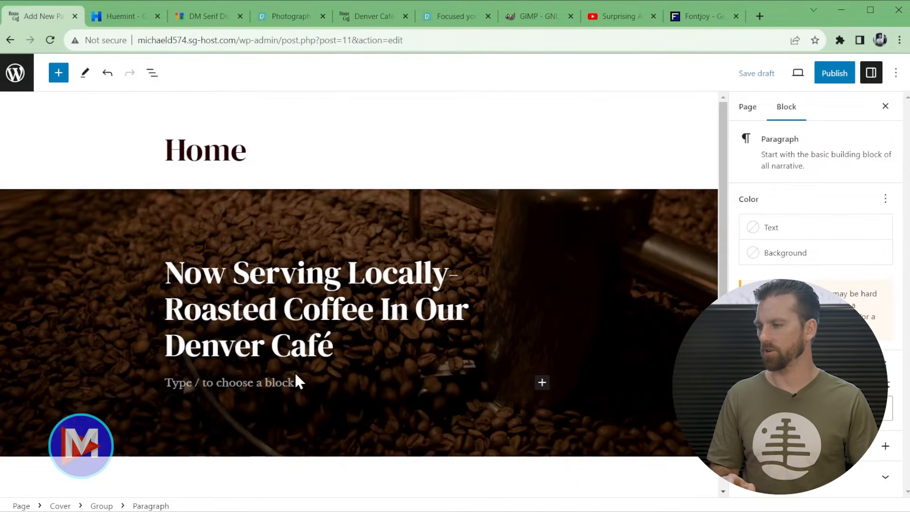
- Copy the homepage intro paragraph from the Word document and return to the editor
{"action": "mouse_move", "coordinate": [291, 498]}
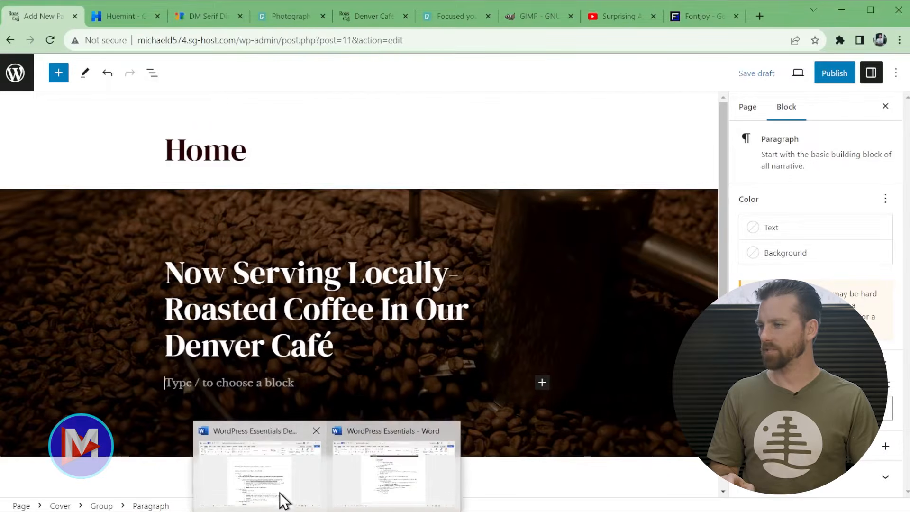
{"action": "left_click", "coordinate": [270, 483]}
{"action": "left_click_drag", "start_coordinate": [443, 351], "coordinate": [408, 328]}
{"action": "key", "text": "ctrl+c"}
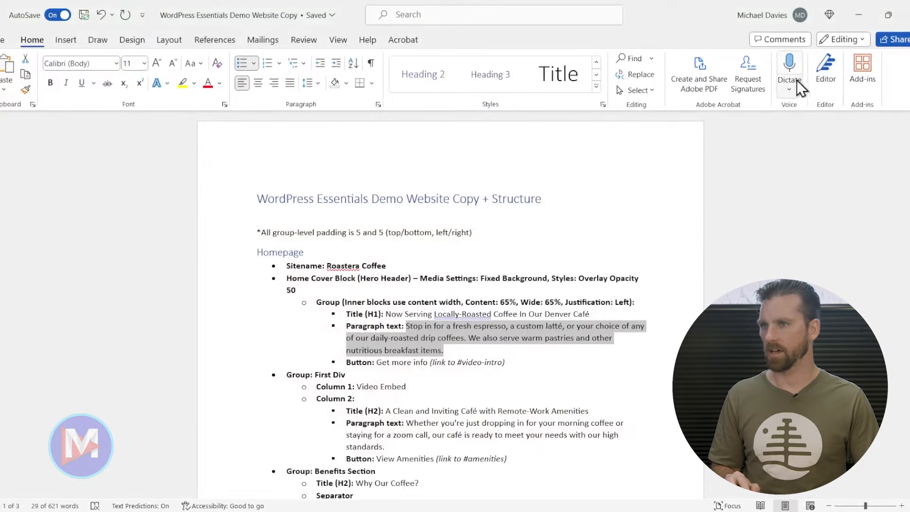
{"action": "left_click", "coordinate": [858, 12]}
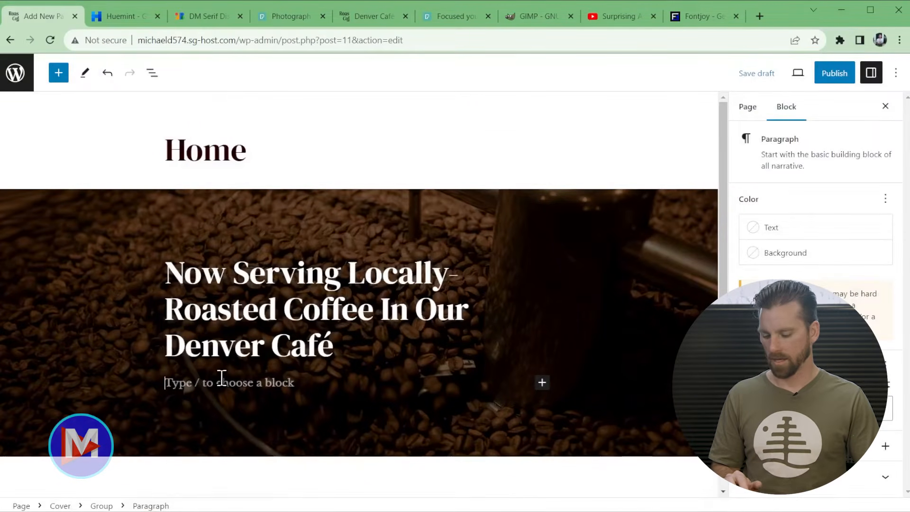
- Paste the intro paragraph and add a Buttons block labelled 'Get More Info' below it
{"action": "key", "text": "ctrl+v"}
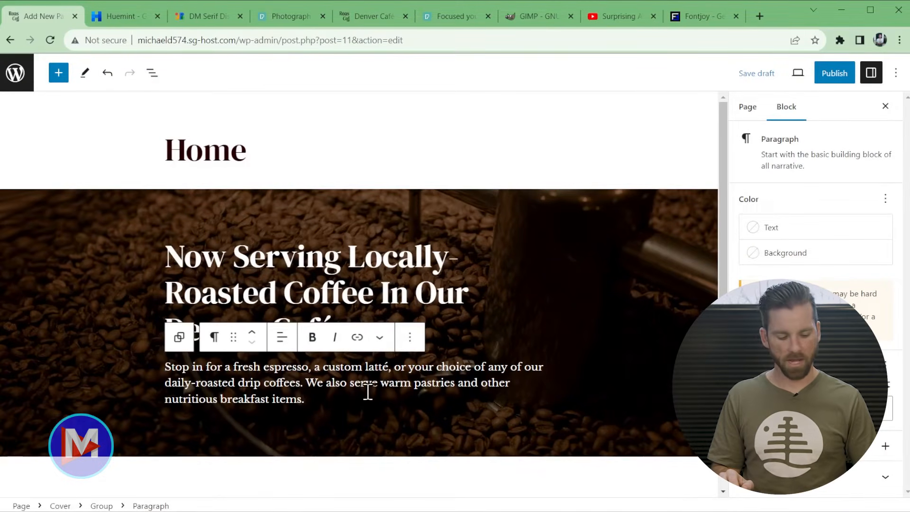
{"action": "key", "text": "Return"}
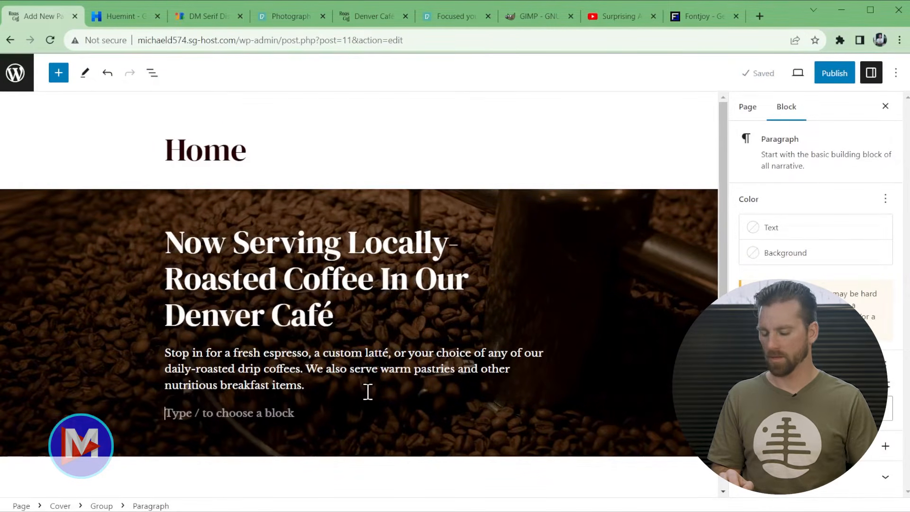
{"action": "type", "text": "/"}
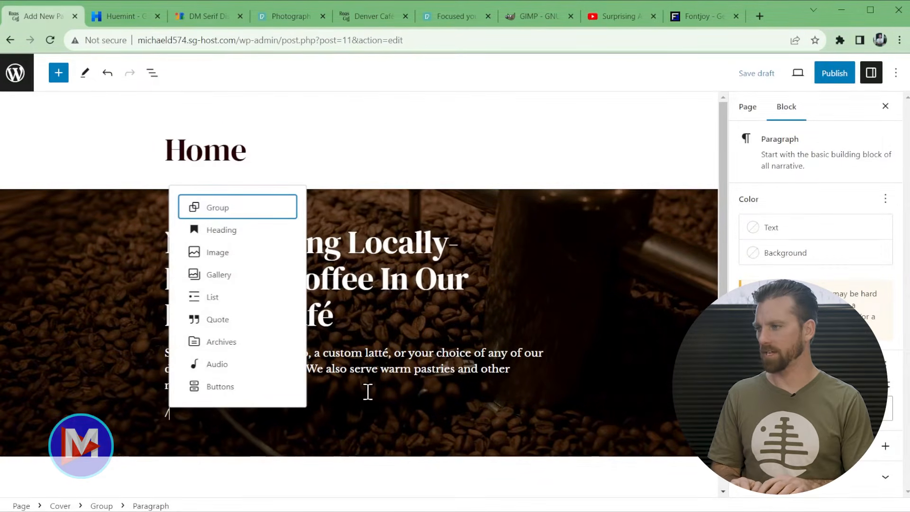
{"action": "left_click", "coordinate": [221, 393]}
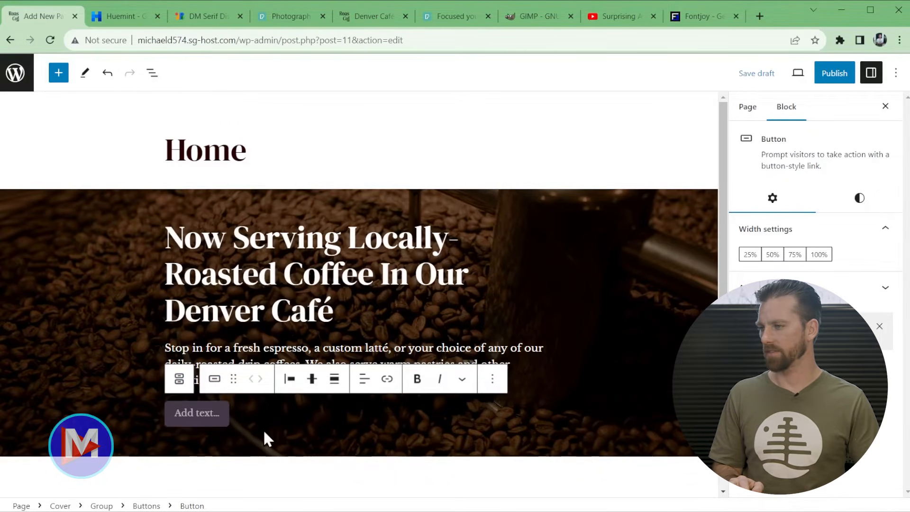
{"action": "type", "text": "Get Mo"}
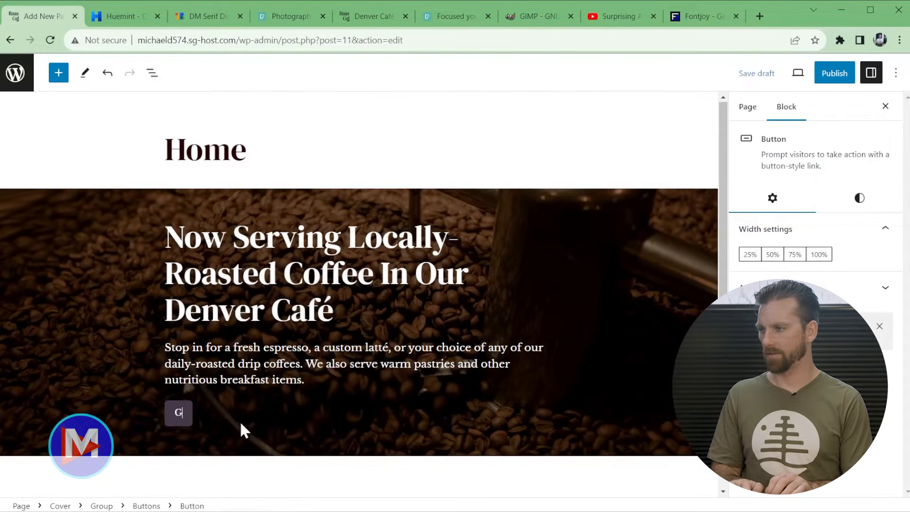
{"action": "type", "text": "re Info"}
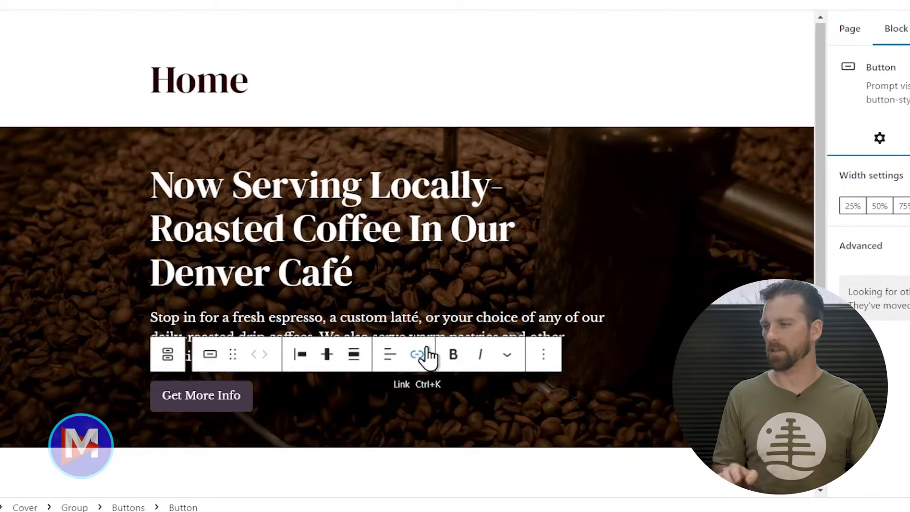
- Link the Get More Info button to #video-intro and save the page draft
{"action": "left_click", "coordinate": [417, 354]}
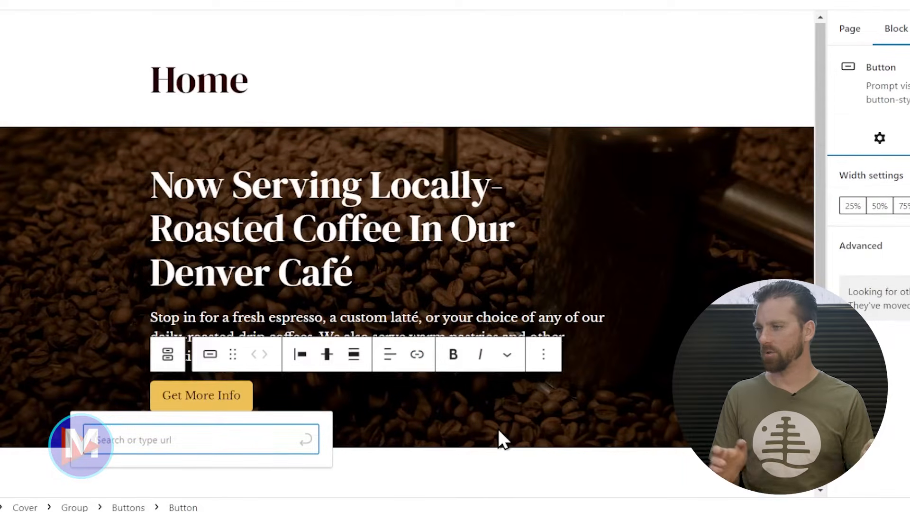
{"action": "type", "text": "/contac"}
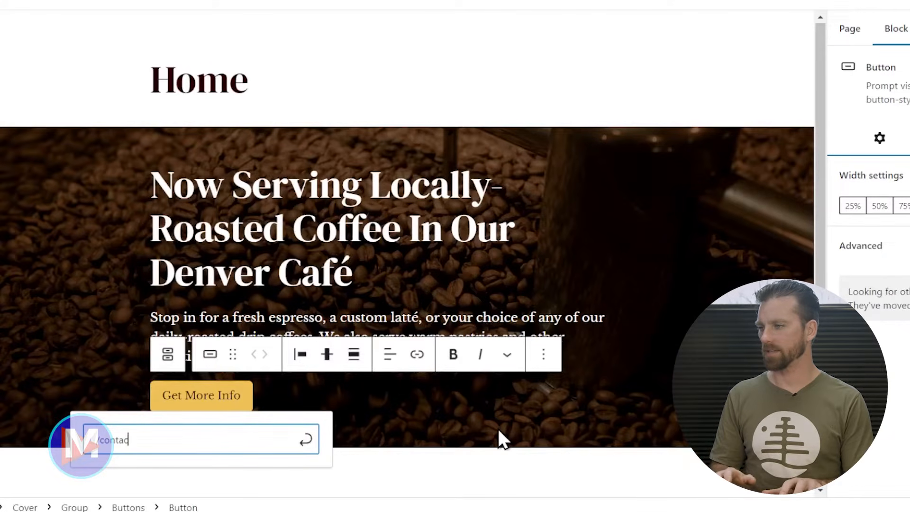
{"action": "key", "text": "BackSpace"}
{"action": "key", "text": "BackSpace"}
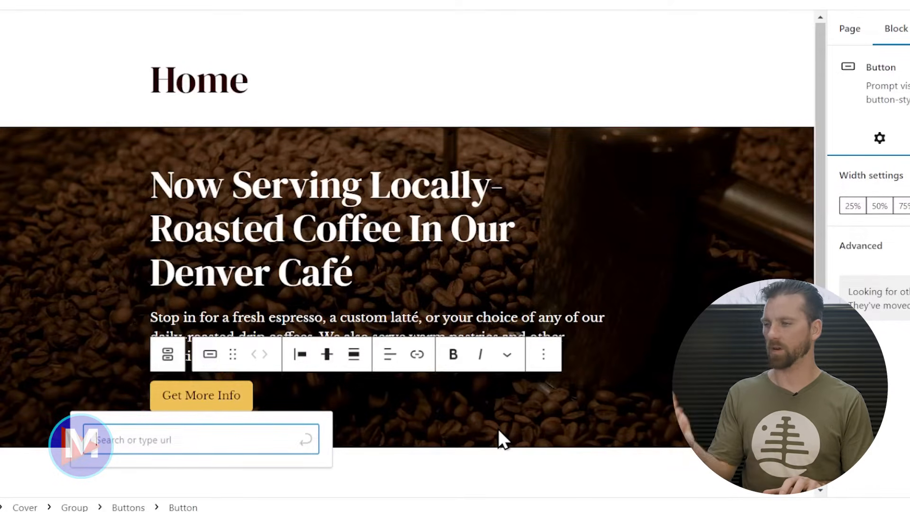
{"action": "type", "text": "#"}
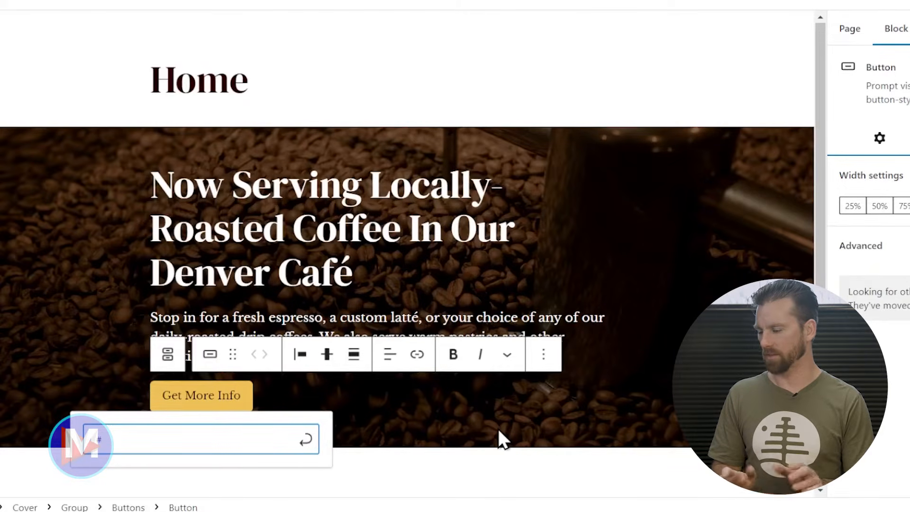
{"action": "type", "text": "vid"}
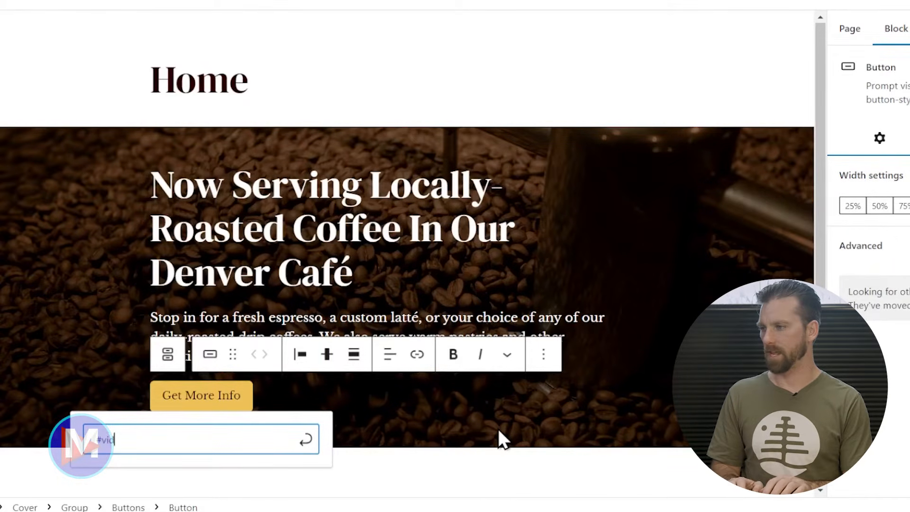
{"action": "type", "text": "eo"}
{"action": "type", "text": "-tr"}
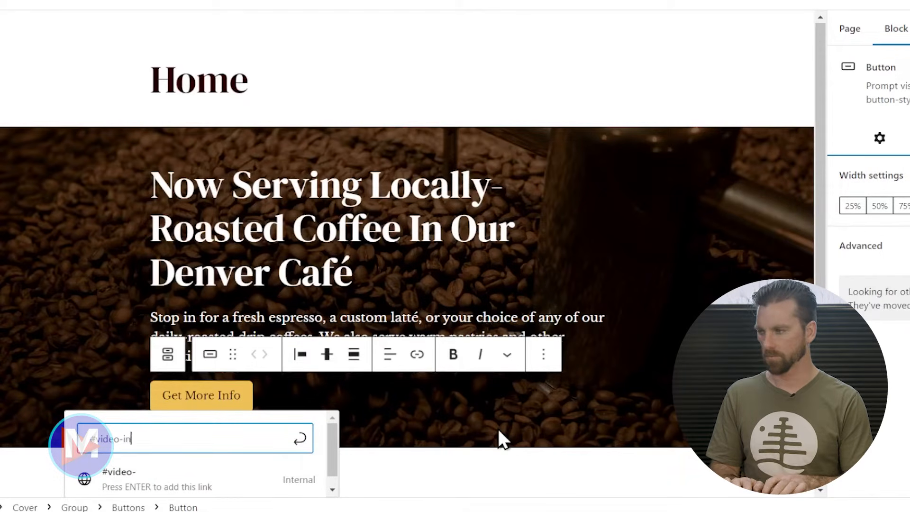
{"action": "type", "text": "tro"}
{"action": "key", "text": "Return"}
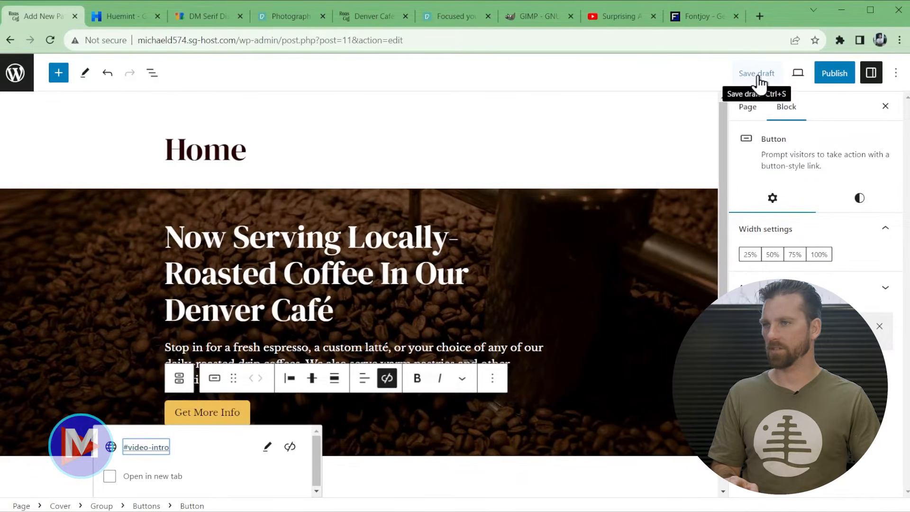
{"action": "left_click", "coordinate": [760, 75]}
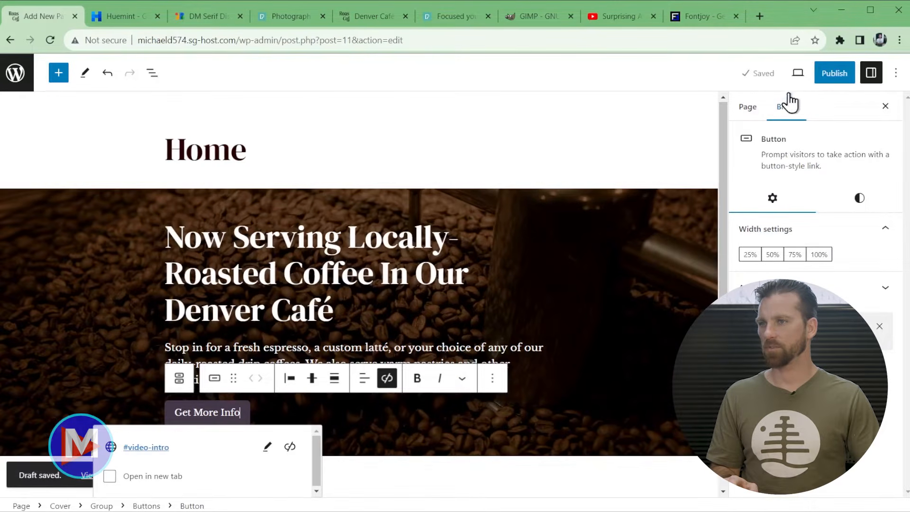
{"action": "left_click", "coordinate": [797, 75]}
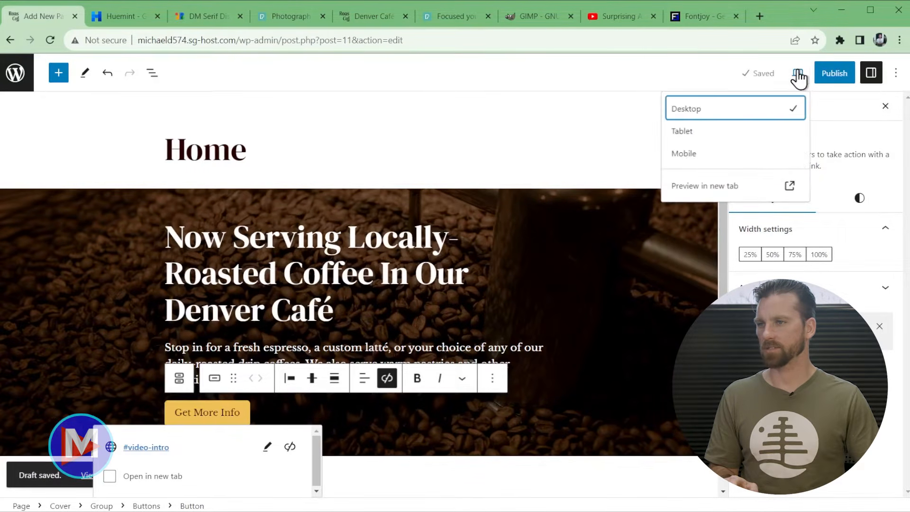
{"action": "left_click", "coordinate": [701, 139]}
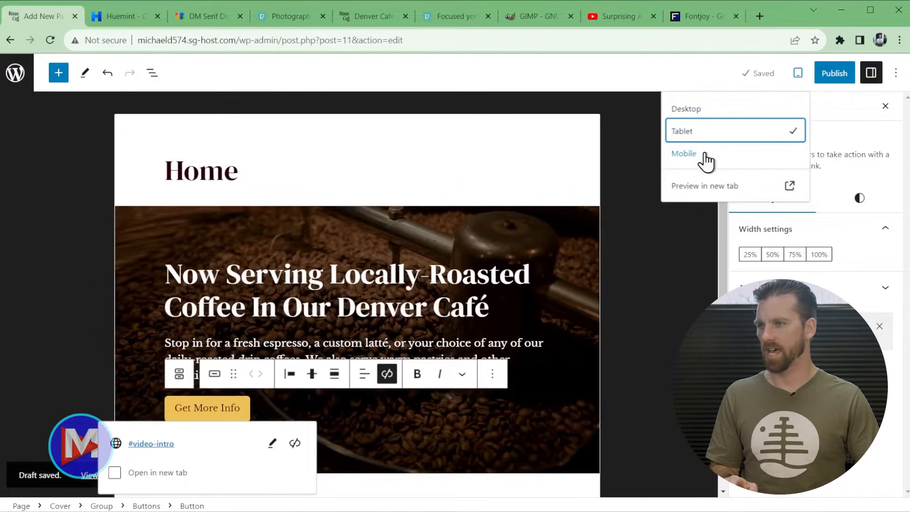
{"action": "left_click", "coordinate": [703, 160]}
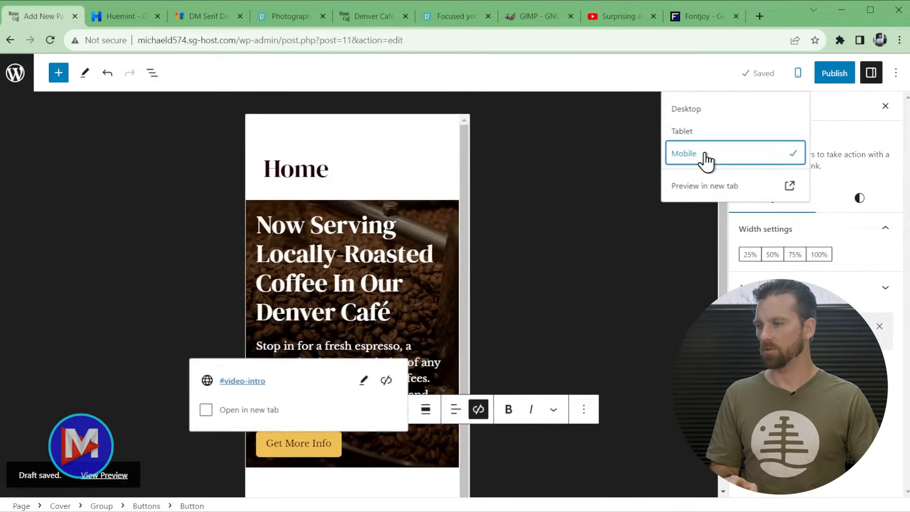
{"action": "left_click", "coordinate": [720, 120]}
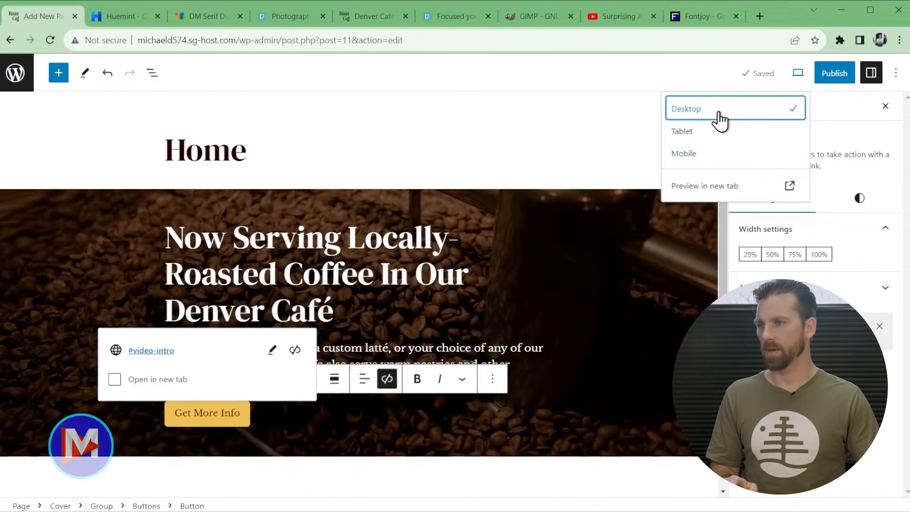
{"action": "left_click", "coordinate": [721, 188]}
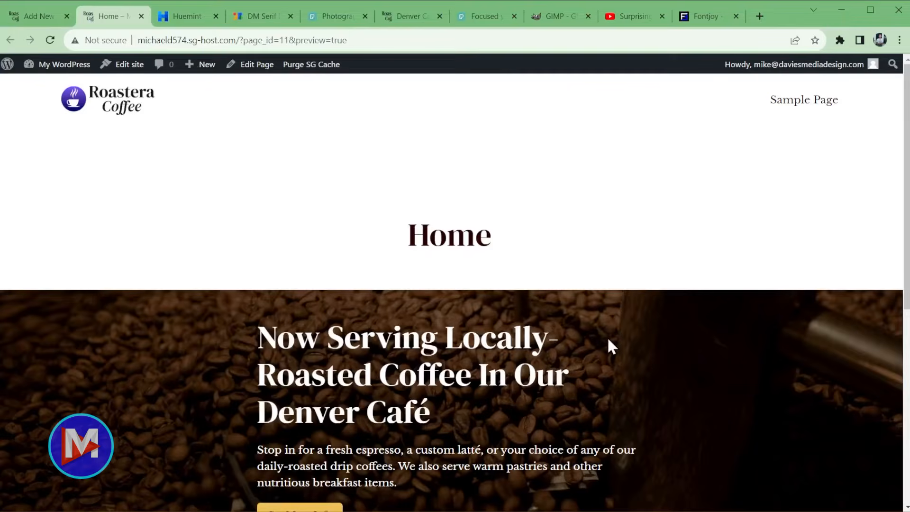
{"action": "scroll", "coordinate": [682, 272], "scroll_direction": "down", "scroll_amount": 5}
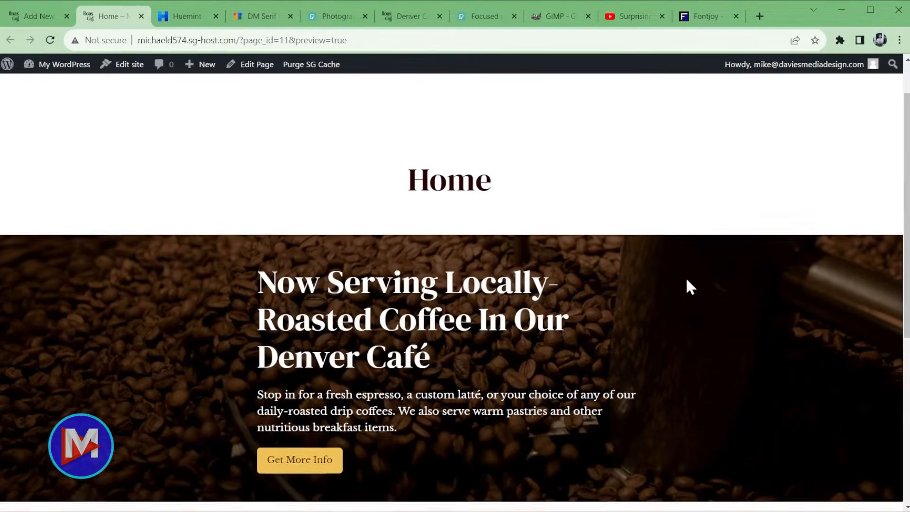
{"action": "scroll", "coordinate": [689, 288], "scroll_direction": "up", "scroll_amount": 5}
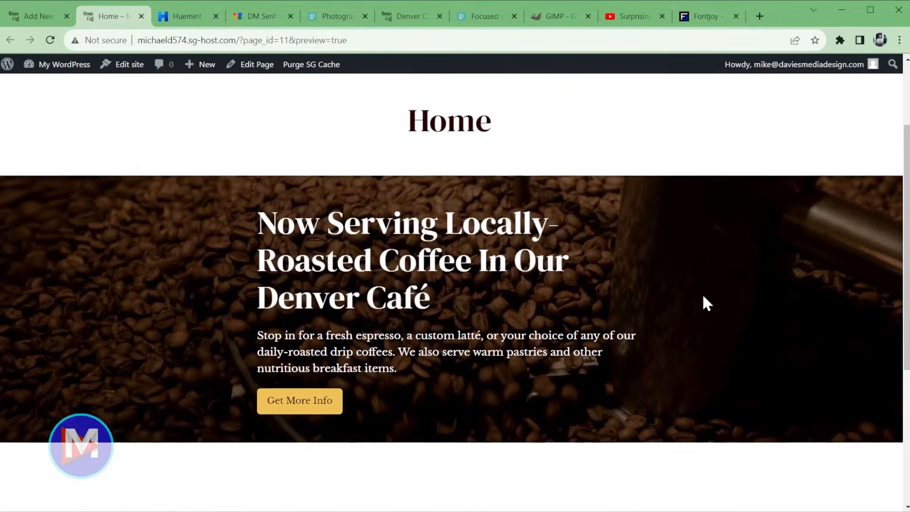
{"action": "scroll", "coordinate": [706, 316], "scroll_direction": "up", "scroll_amount": 1}
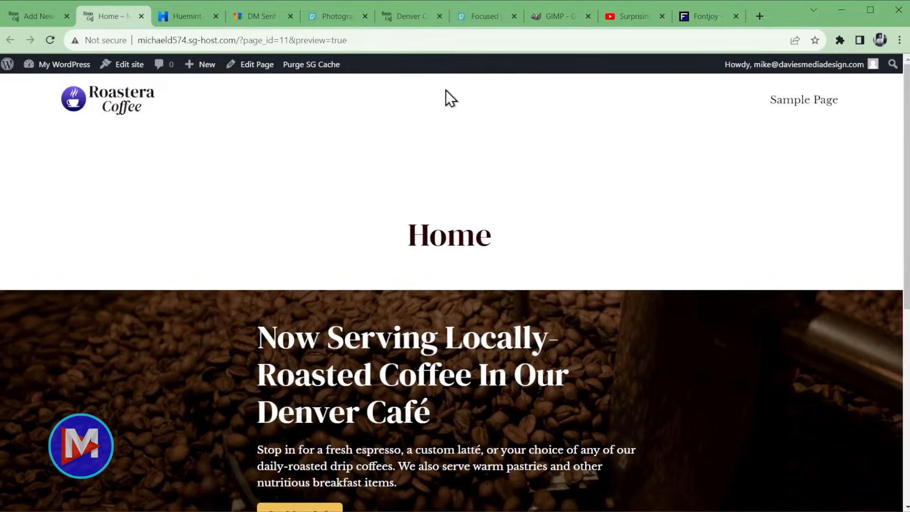
{"action": "left_click_drag", "start_coordinate": [406, 233], "coordinate": [385, 238]}
{"action": "left_click", "coordinate": [513, 237]}
{"action": "scroll", "coordinate": [419, 277], "scroll_direction": "down", "scroll_amount": 3}
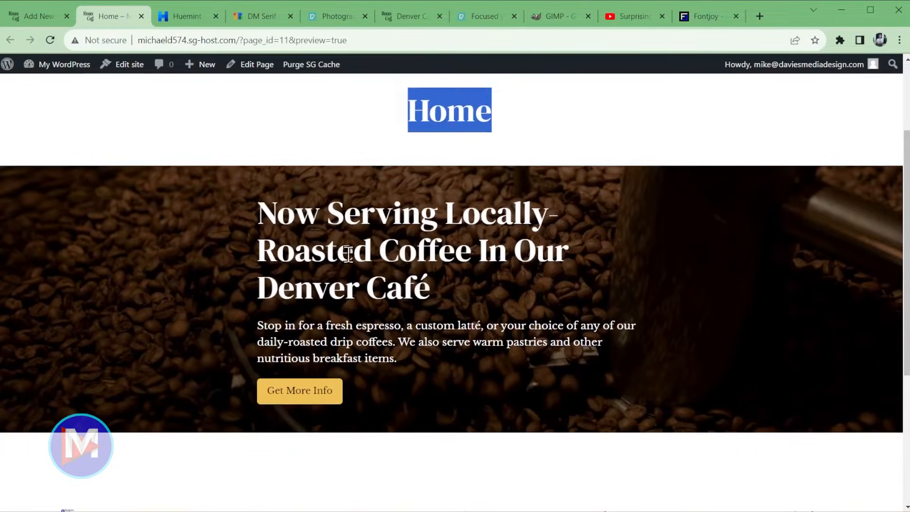
{"action": "scroll", "coordinate": [422, 341], "scroll_direction": "up", "scroll_amount": 3}
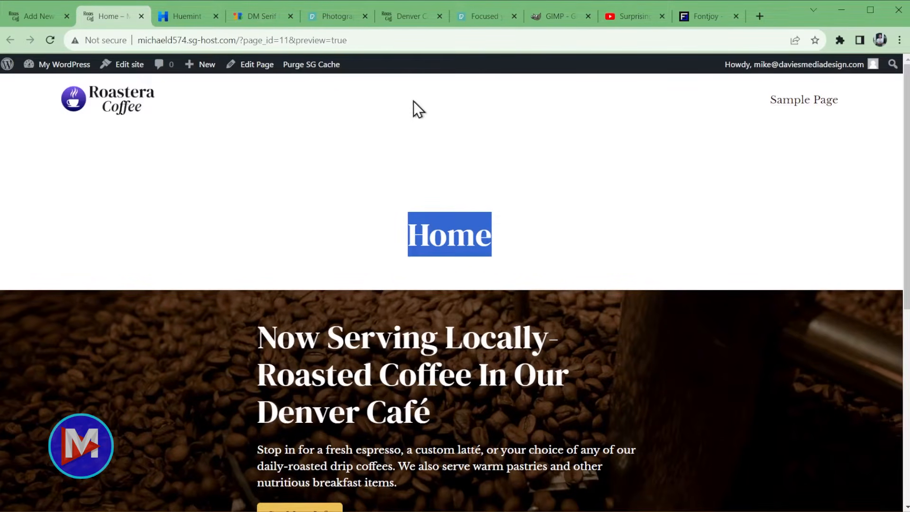
- Close the preview and open the Home page's template options from the Page settings
{"action": "middle_click", "coordinate": [109, 18]}
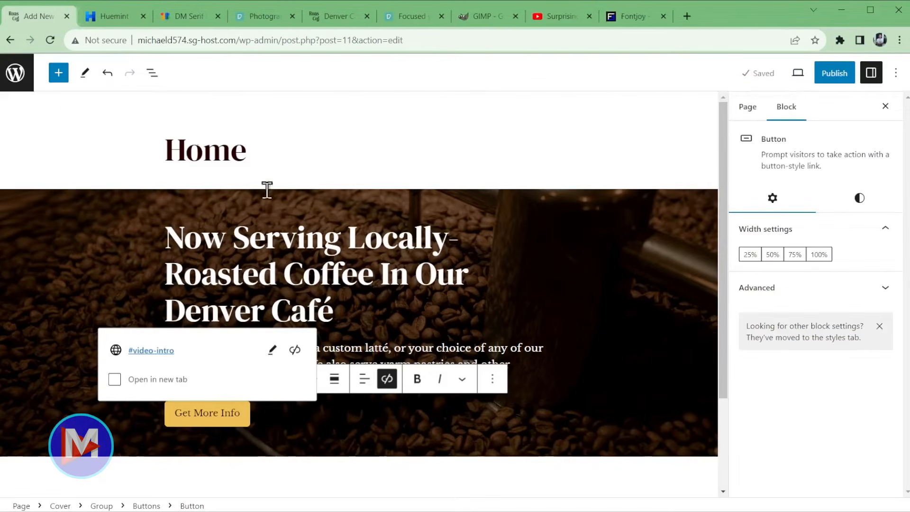
{"action": "left_click", "coordinate": [248, 146]}
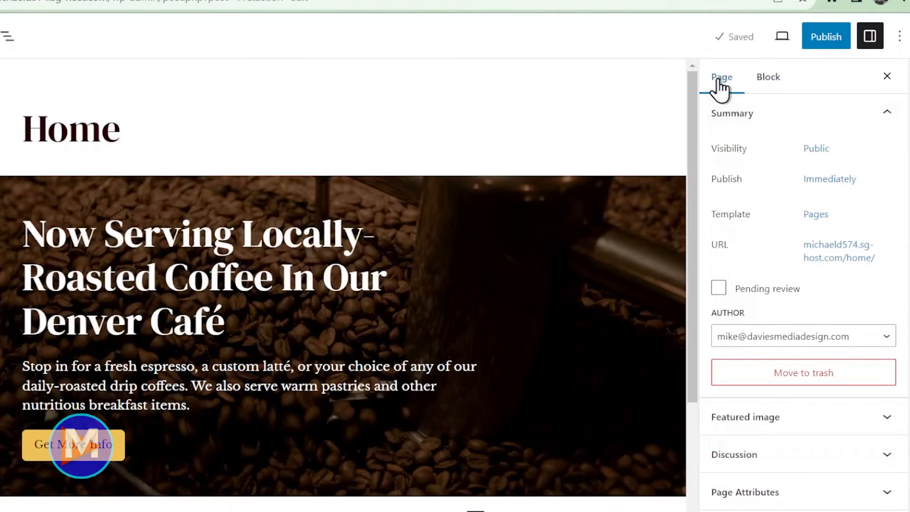
{"action": "left_click", "coordinate": [871, 38]}
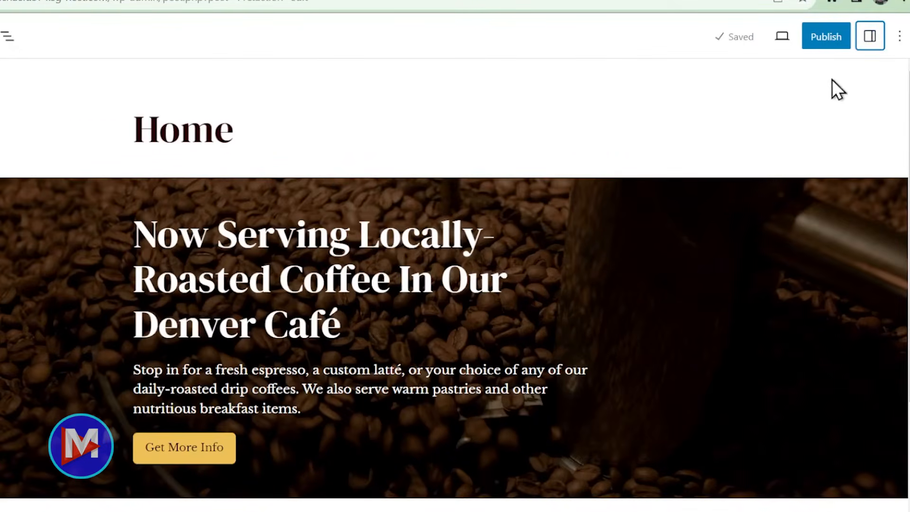
{"action": "left_click", "coordinate": [871, 39]}
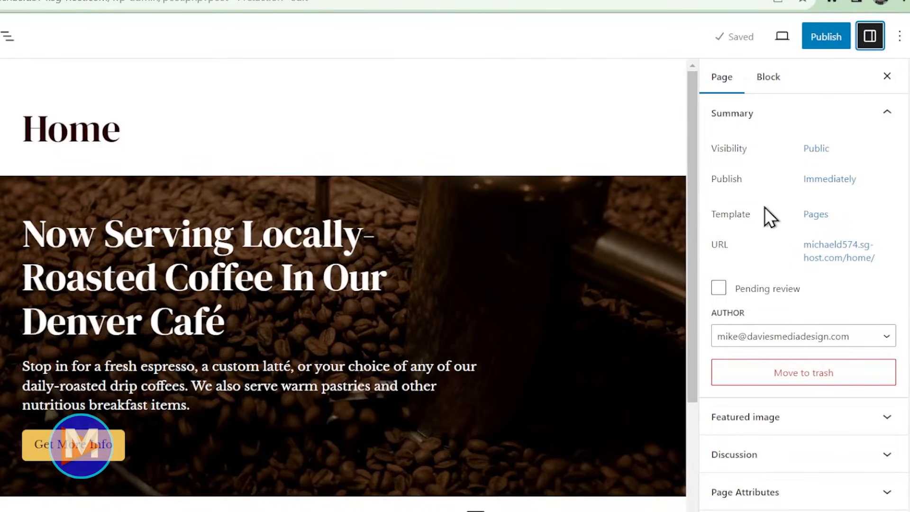
{"action": "left_click", "coordinate": [816, 216]}
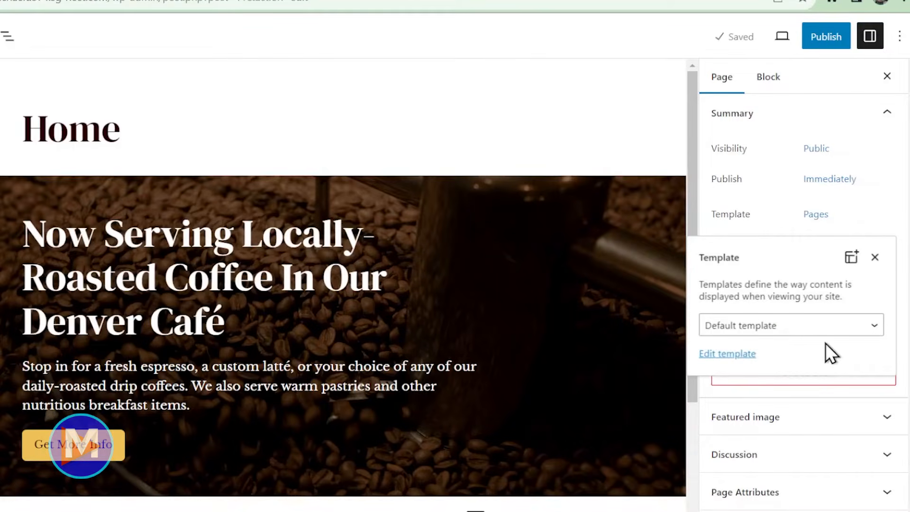
- In the Pages template, delete the inner Group holding the title, spacers and featured image
{"action": "left_click", "coordinate": [736, 354]}
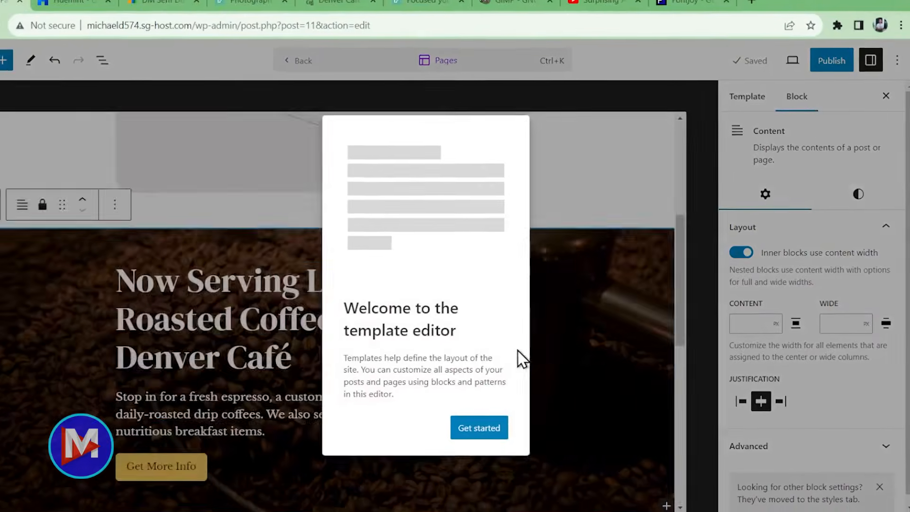
{"action": "key", "text": "Escape"}
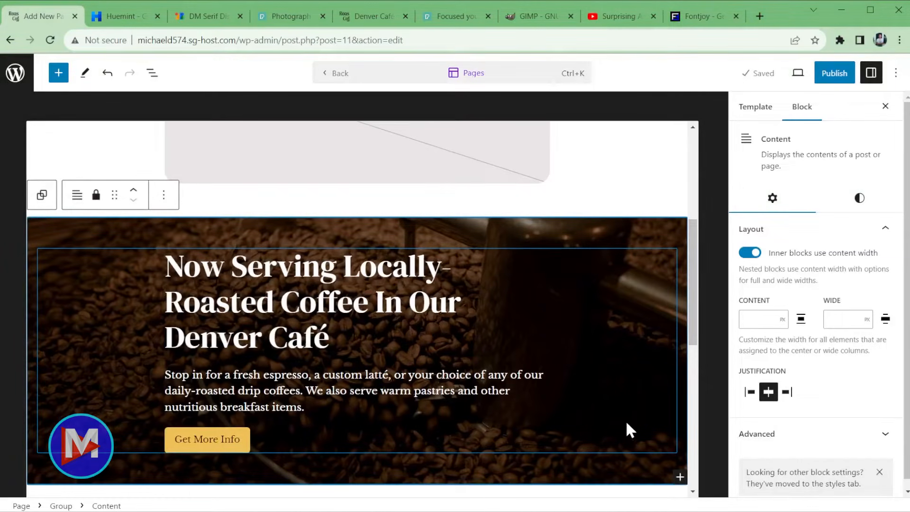
{"action": "scroll", "coordinate": [624, 420], "scroll_direction": "up", "scroll_amount": 5}
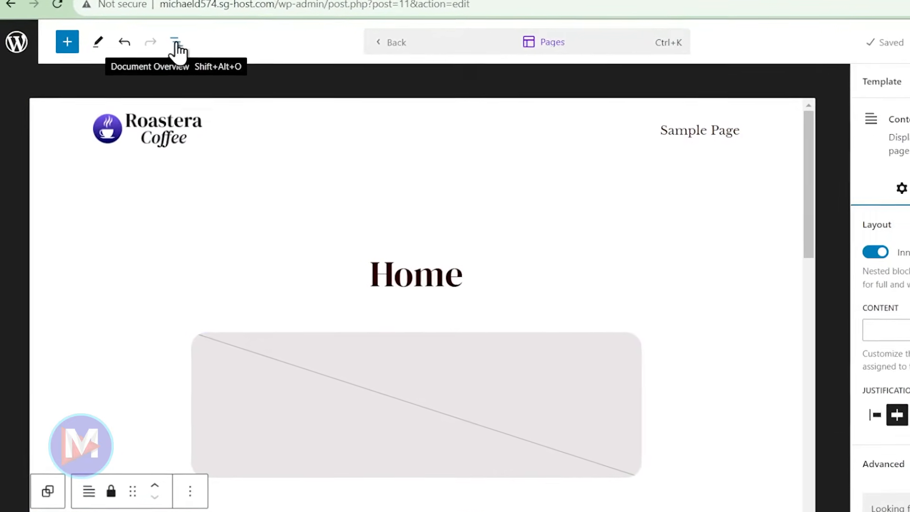
{"action": "left_click", "coordinate": [181, 41]}
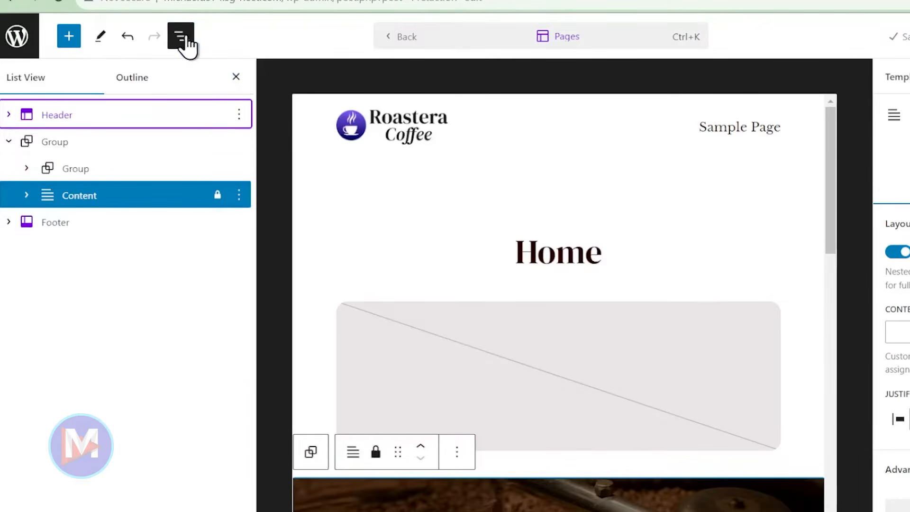
{"action": "left_click", "coordinate": [47, 143]}
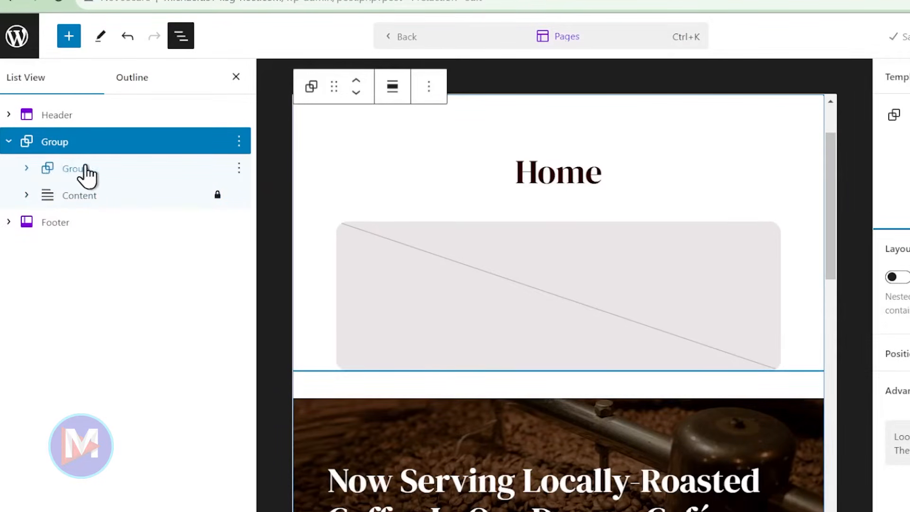
{"action": "left_click", "coordinate": [26, 168]}
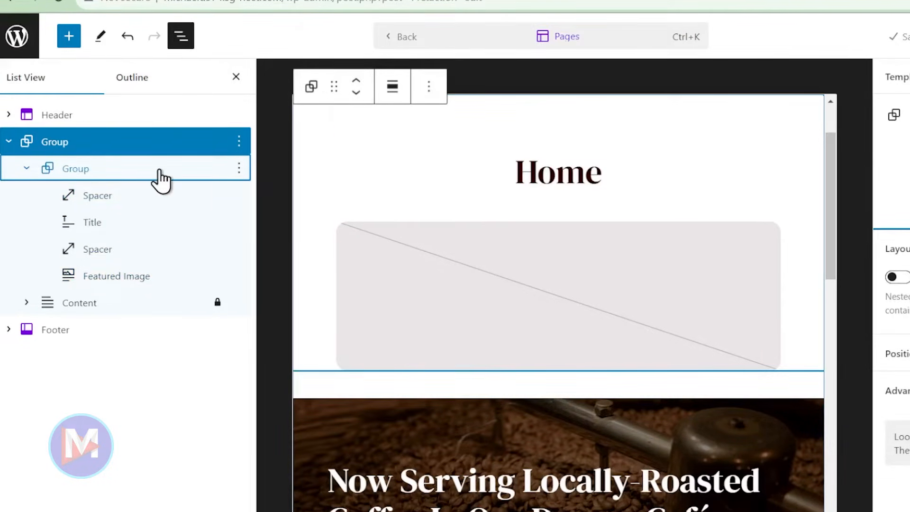
{"action": "left_click", "coordinate": [239, 170]}
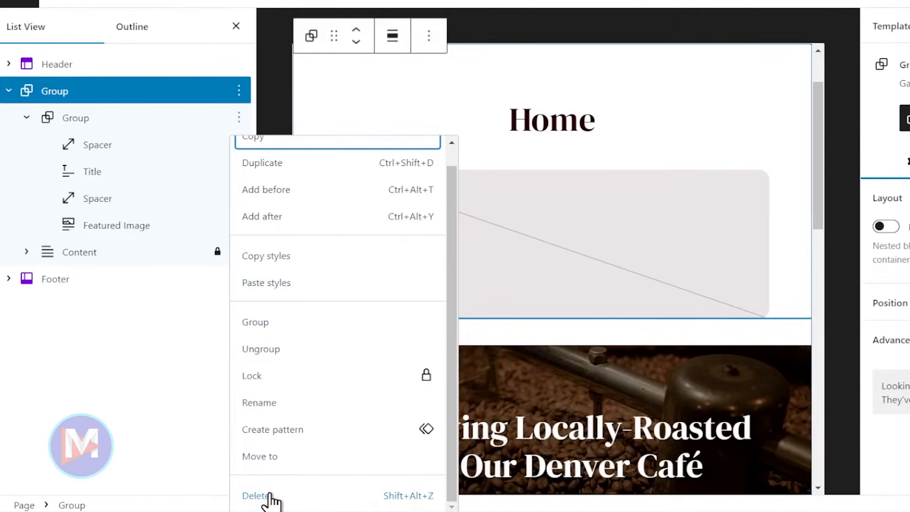
{"action": "left_click", "coordinate": [276, 501]}
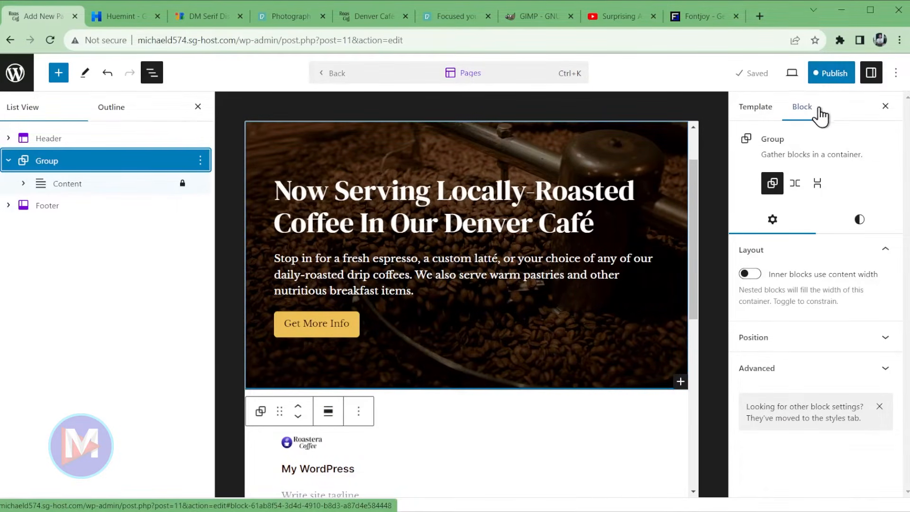
- Publish and save the updated Pages template, then go back to the Home page
{"action": "left_click", "coordinate": [830, 77]}
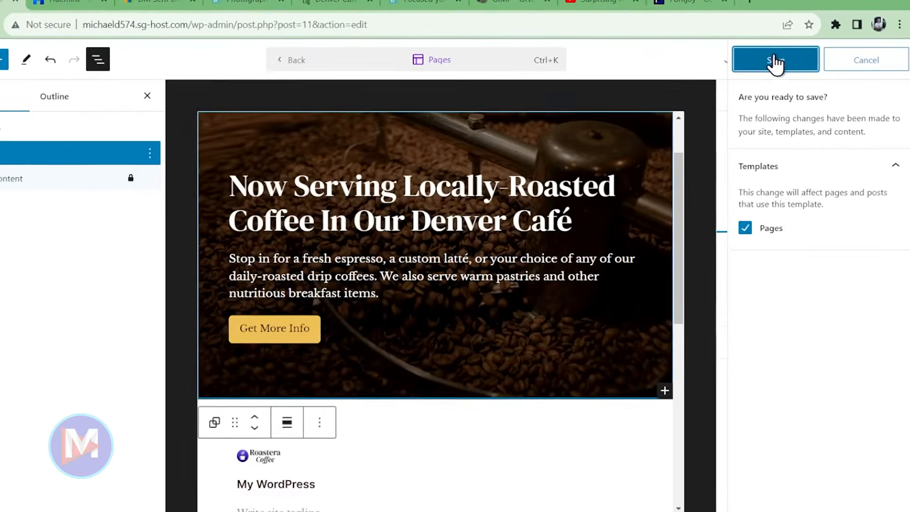
{"action": "left_click", "coordinate": [775, 61]}
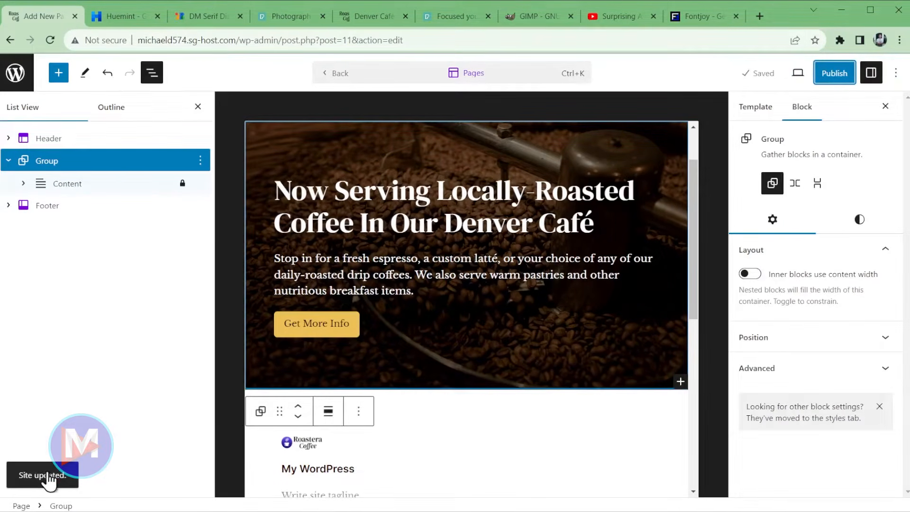
{"action": "left_click", "coordinate": [341, 76]}
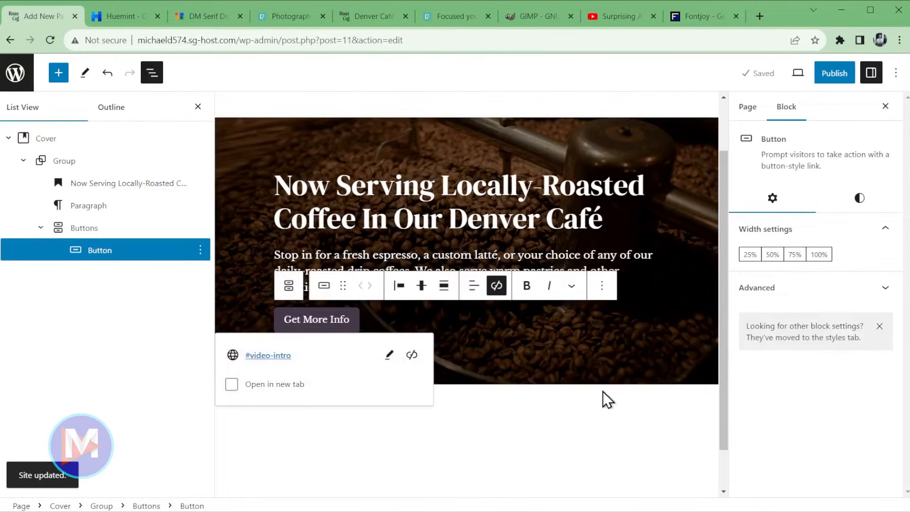
{"action": "scroll", "coordinate": [589, 423], "scroll_direction": "up", "scroll_amount": 3}
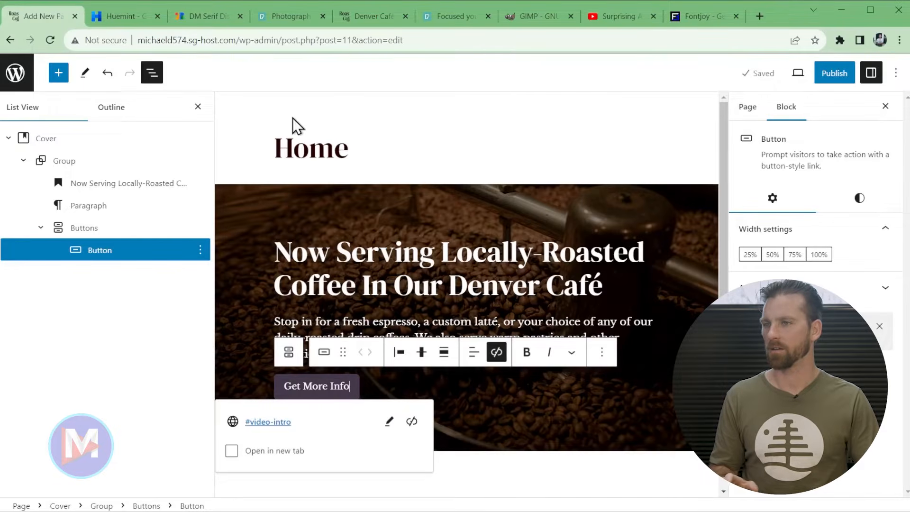
{"action": "left_click", "coordinate": [797, 74]}
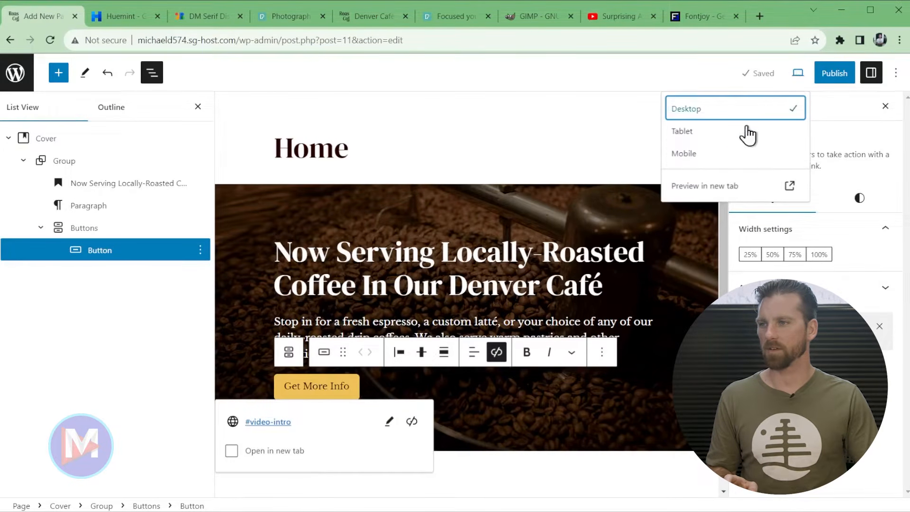
{"action": "left_click", "coordinate": [719, 189]}
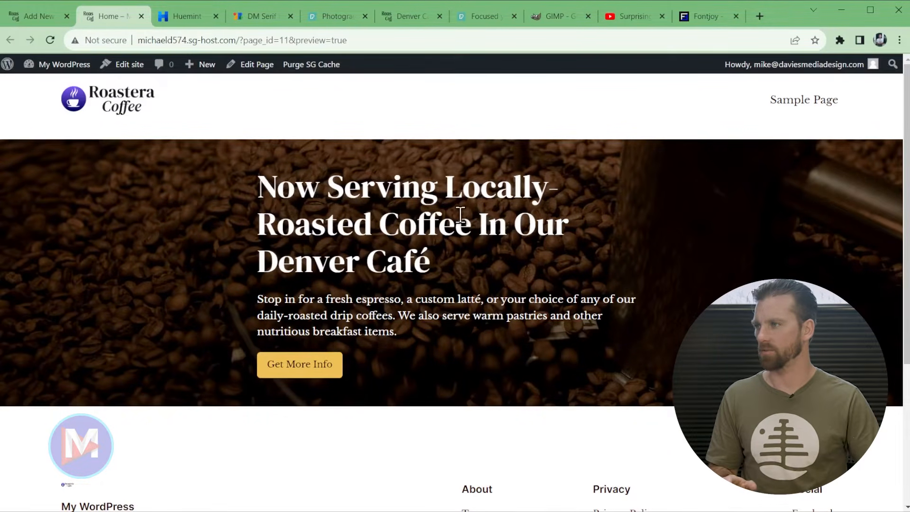
{"action": "middle_click", "coordinate": [101, 10]}
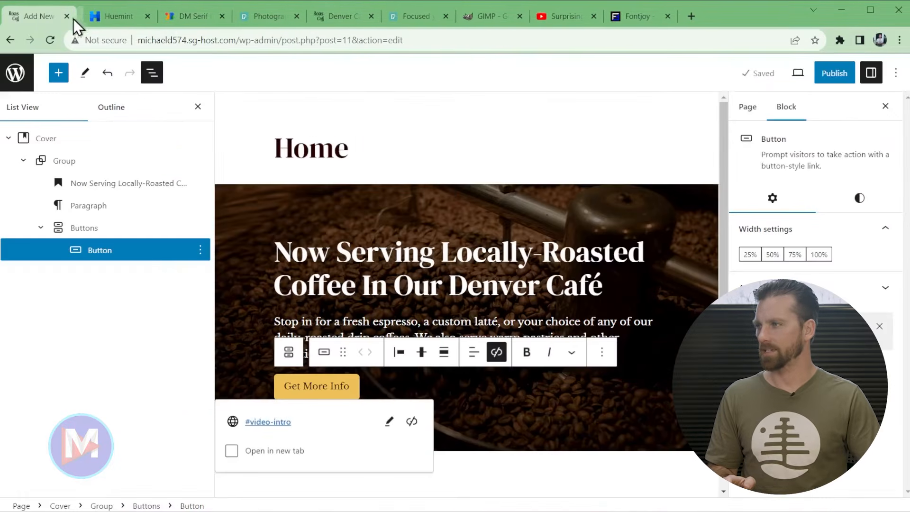
- Set the hero group's content width to 65% with left justification
{"action": "left_click", "coordinate": [198, 113]}
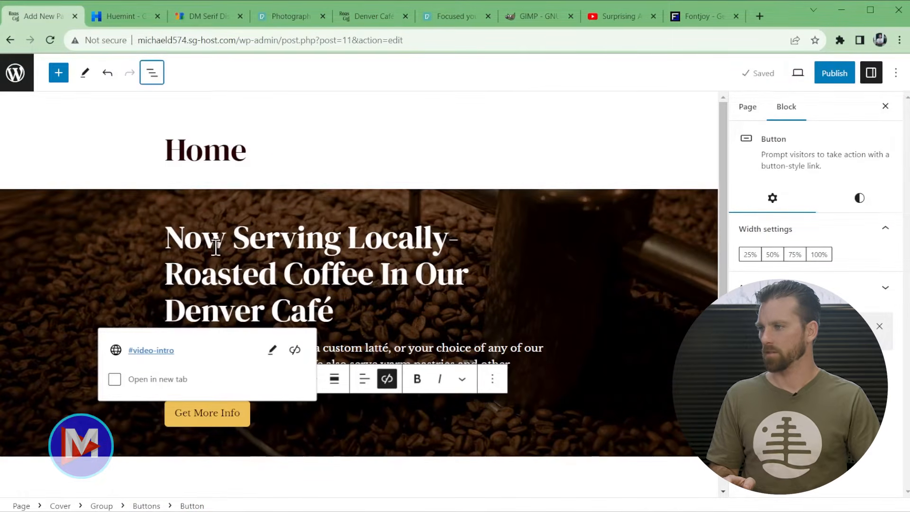
{"action": "left_click", "coordinate": [178, 246]}
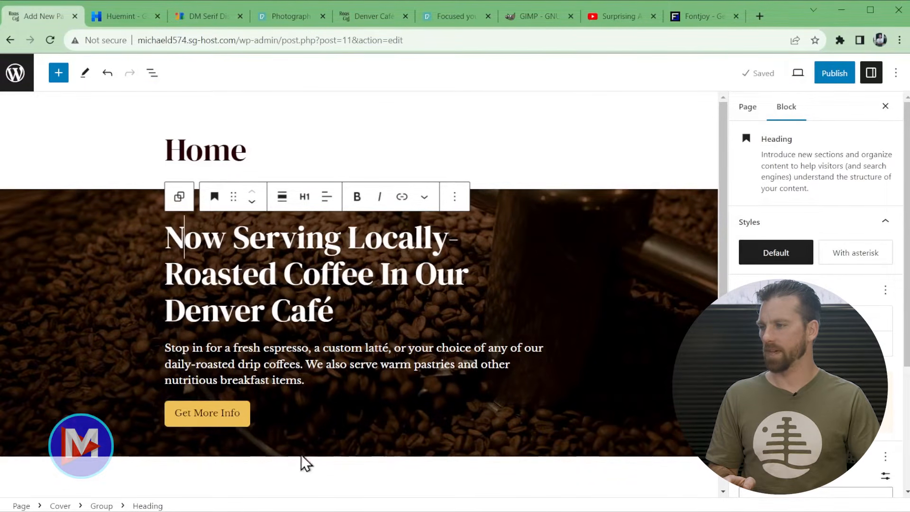
{"action": "left_click", "coordinate": [180, 199]}
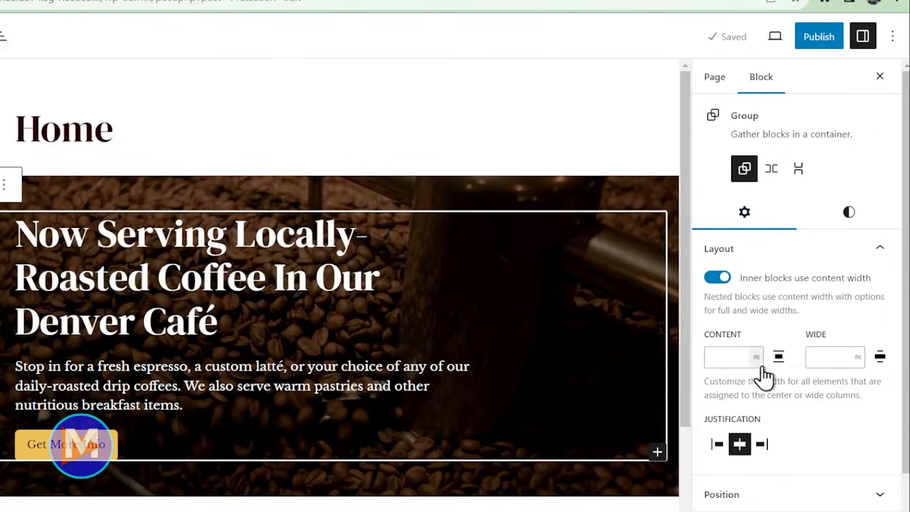
{"action": "left_click", "coordinate": [756, 358]}
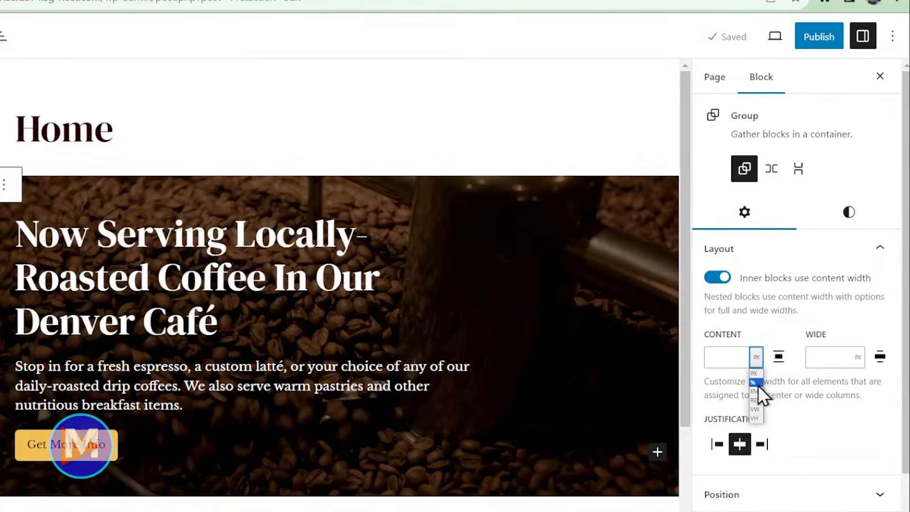
{"action": "left_click", "coordinate": [755, 383]}
{"action": "left_click", "coordinate": [734, 358]}
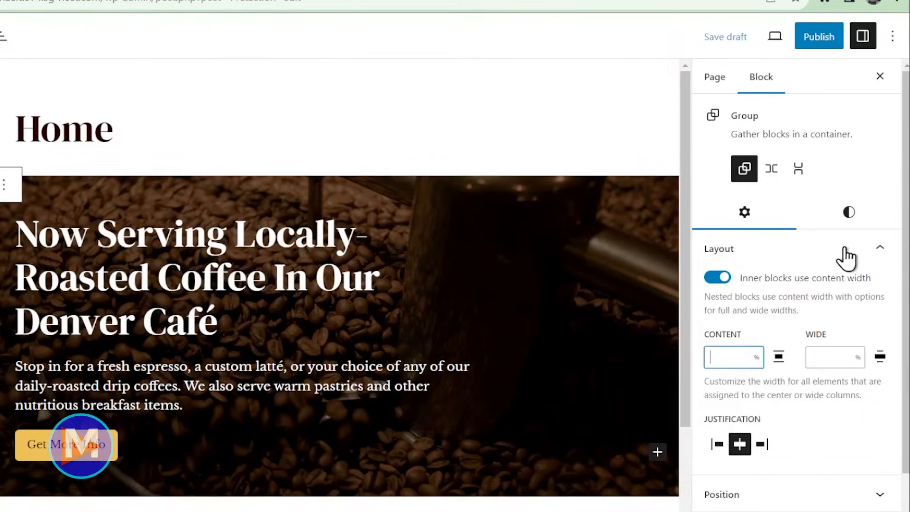
{"action": "type", "text": "65"}
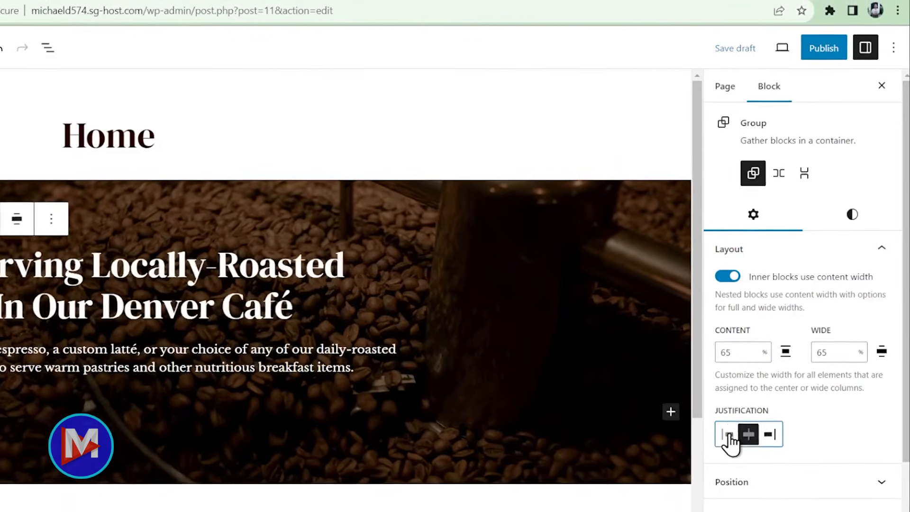
{"action": "left_click", "coordinate": [719, 446]}
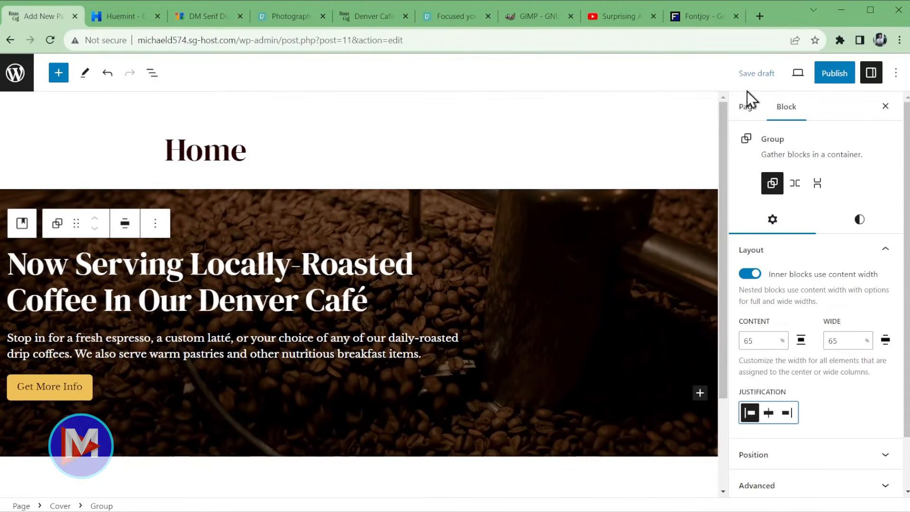
- Save the draft and preview the page in a new tab
{"action": "left_click", "coordinate": [749, 69]}
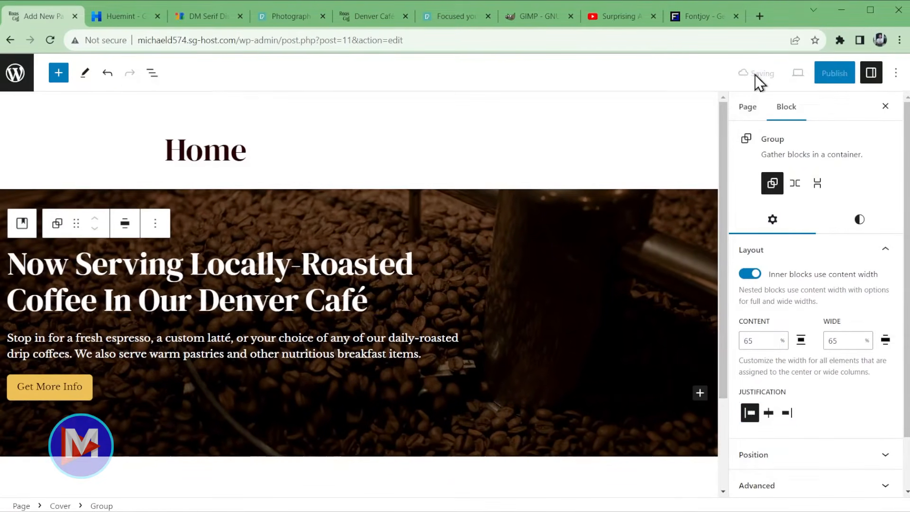
{"action": "left_click", "coordinate": [798, 72]}
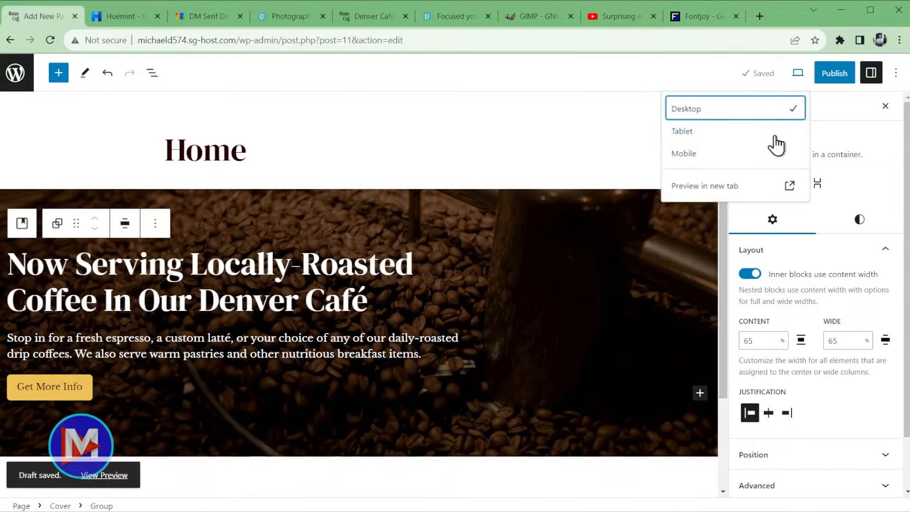
{"action": "left_click", "coordinate": [742, 189]}
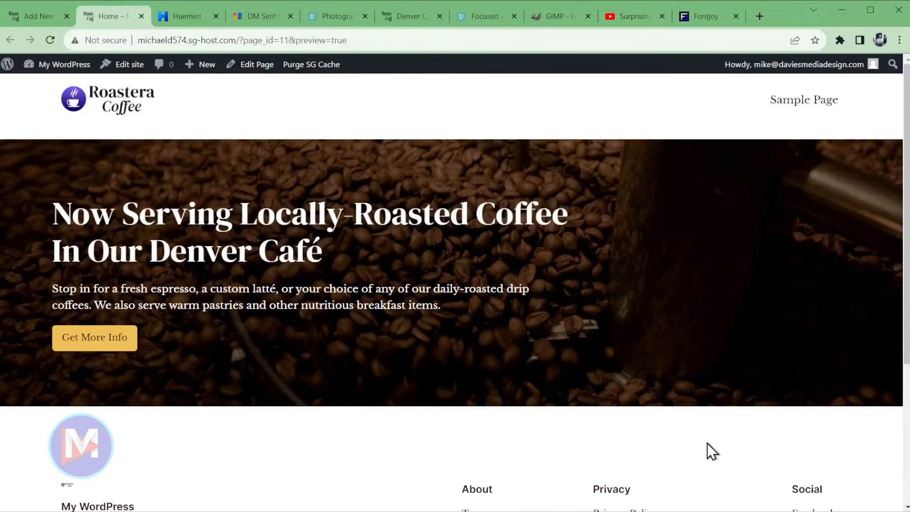
- Close the preview, save the draft, and select the hero Group through List View
{"action": "key", "text": "ctrl+w"}
{"action": "left_click", "coordinate": [440, 344]}
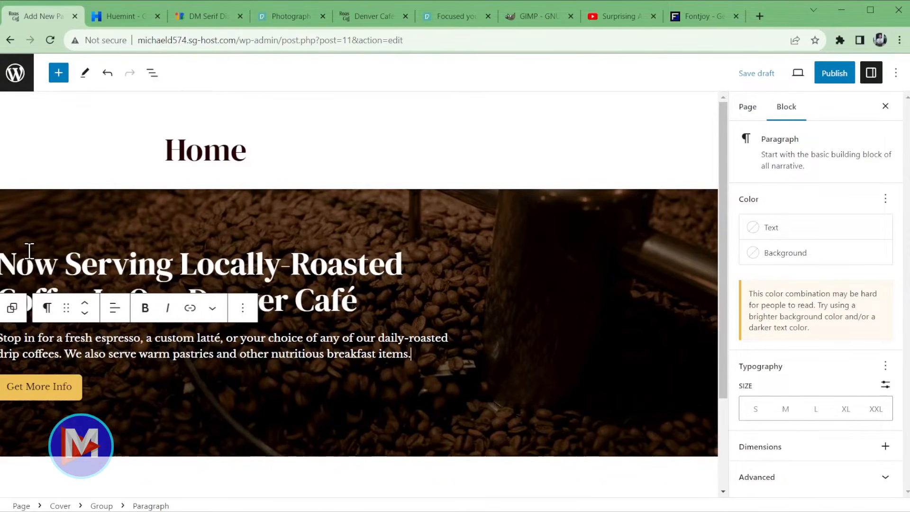
{"action": "key", "text": "ctrl+s"}
{"action": "left_click", "coordinate": [14, 308]}
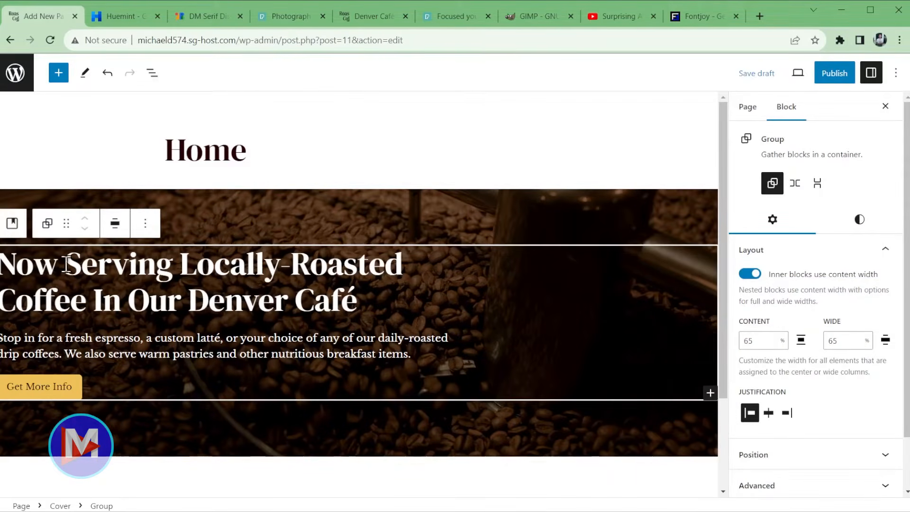
{"action": "left_click", "coordinate": [152, 73]}
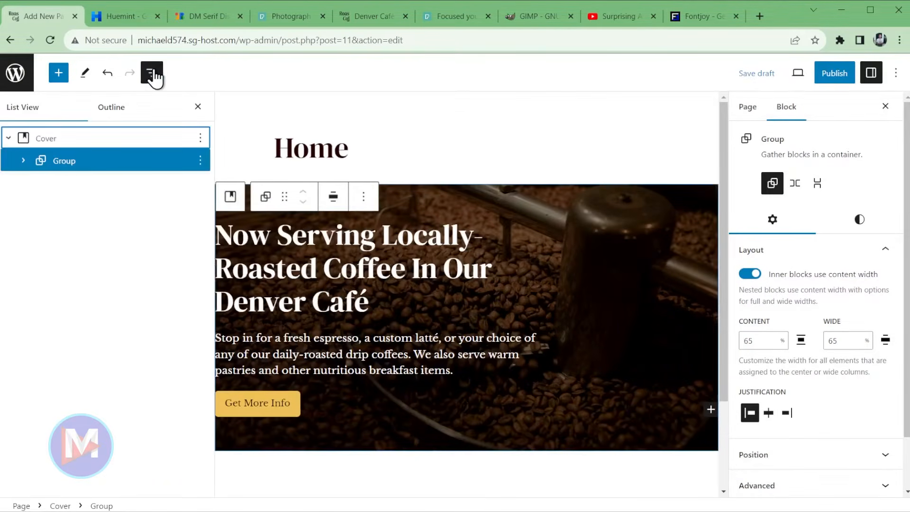
{"action": "left_click", "coordinate": [8, 138]}
{"action": "left_click", "coordinate": [8, 139]}
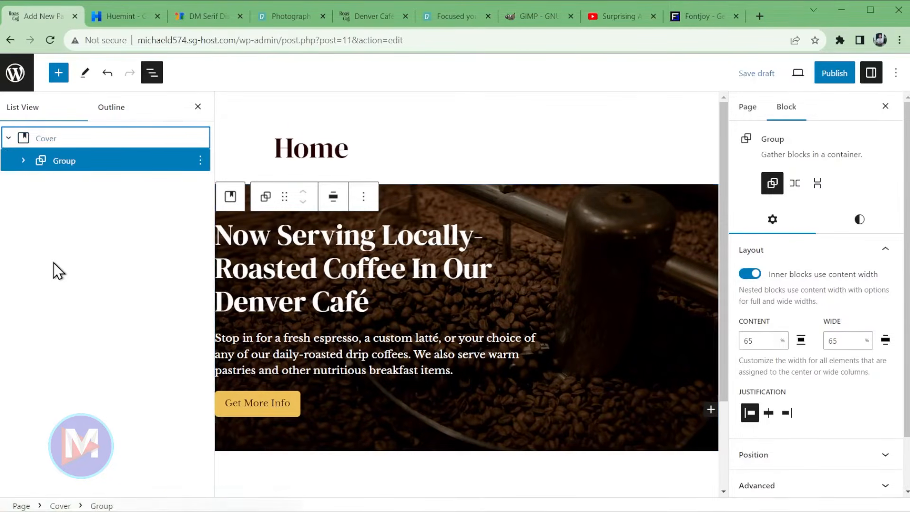
{"action": "left_click", "coordinate": [59, 161]}
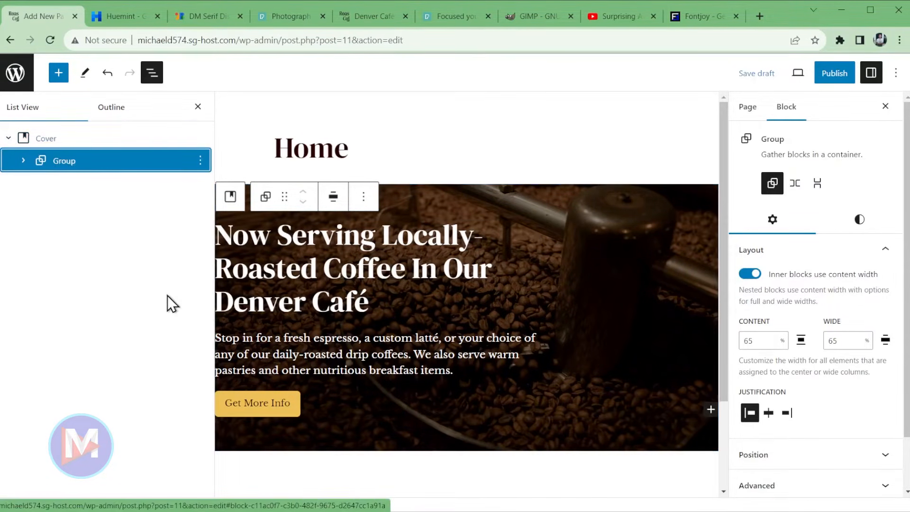
{"action": "left_click", "coordinate": [198, 108]}
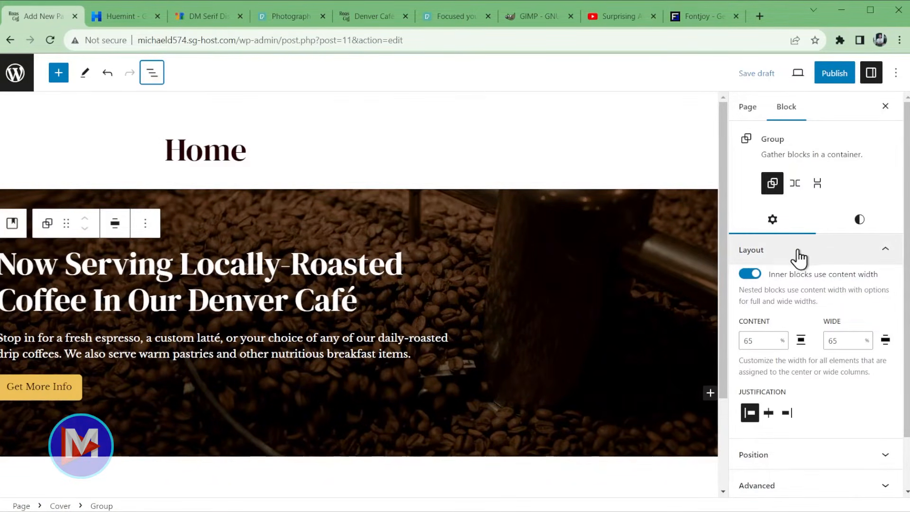
- Increase the hero group's top, bottom and side padding in the Styles Dimensions settings
{"action": "left_click", "coordinate": [858, 222]}
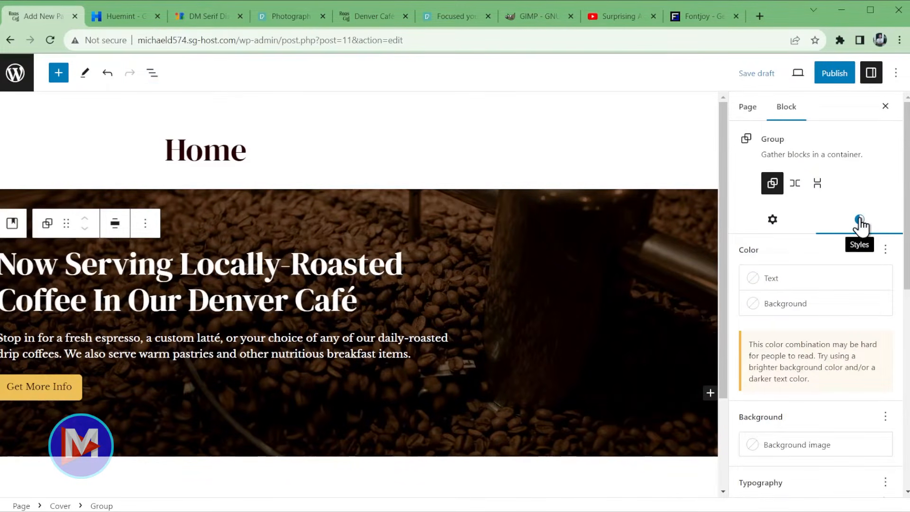
{"action": "left_click_drag", "start_coordinate": [906, 189], "coordinate": [903, 338]}
{"action": "left_click_drag", "start_coordinate": [758, 283], "coordinate": [855, 298]}
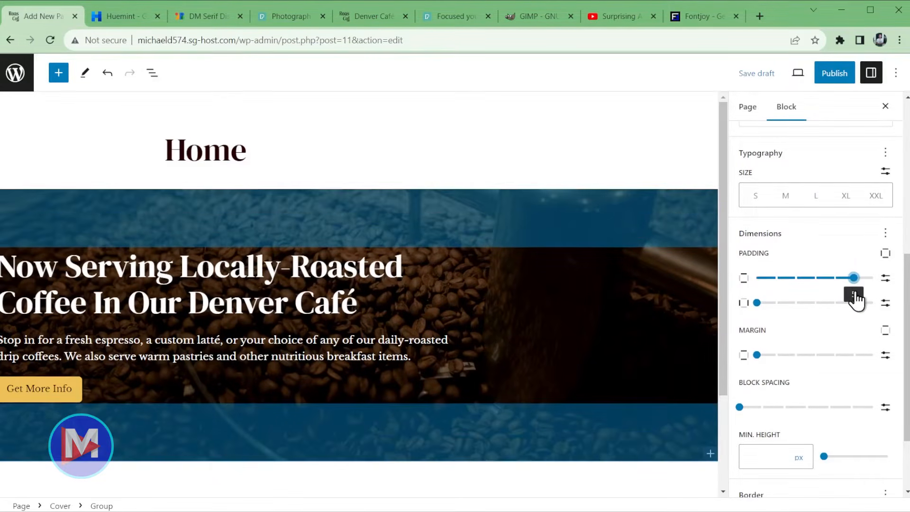
{"action": "left_click_drag", "start_coordinate": [760, 309], "coordinate": [855, 312]}
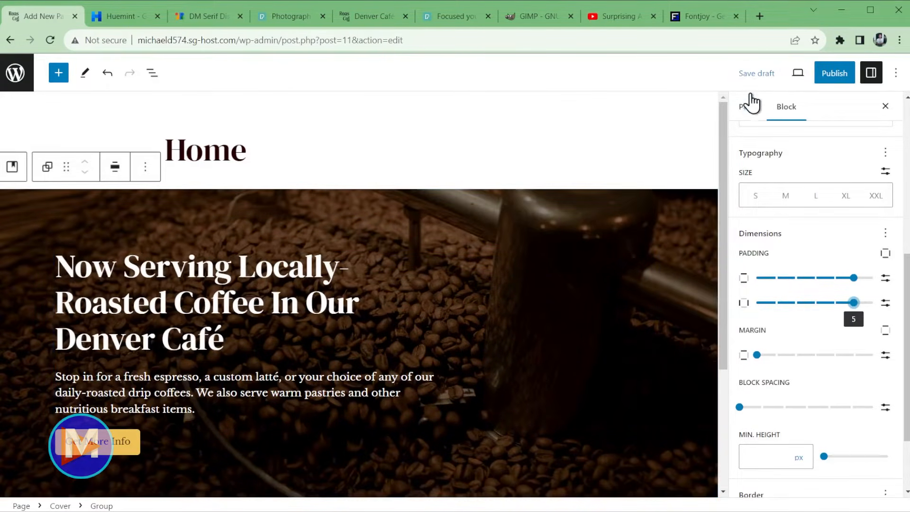
- Save the draft and preview the Home page in a new tab
{"action": "left_click", "coordinate": [756, 73]}
{"action": "left_click", "coordinate": [799, 80]}
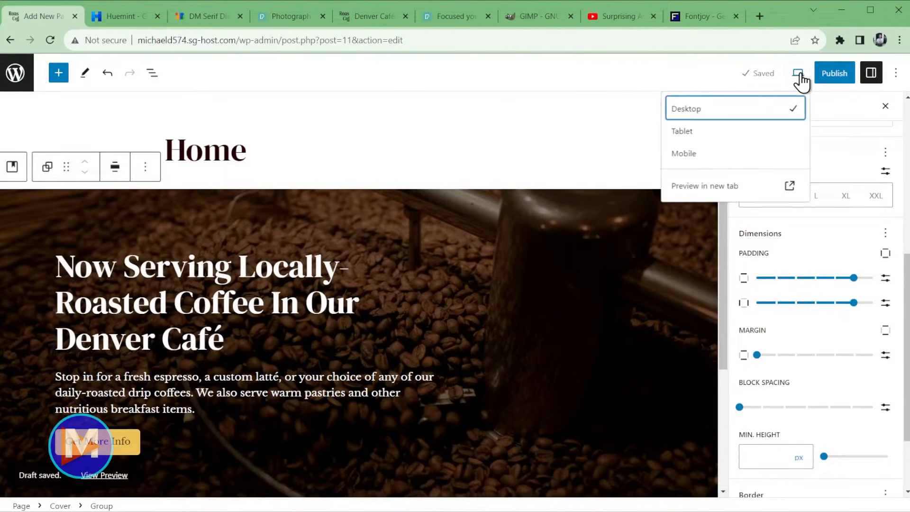
{"action": "left_click", "coordinate": [745, 189]}
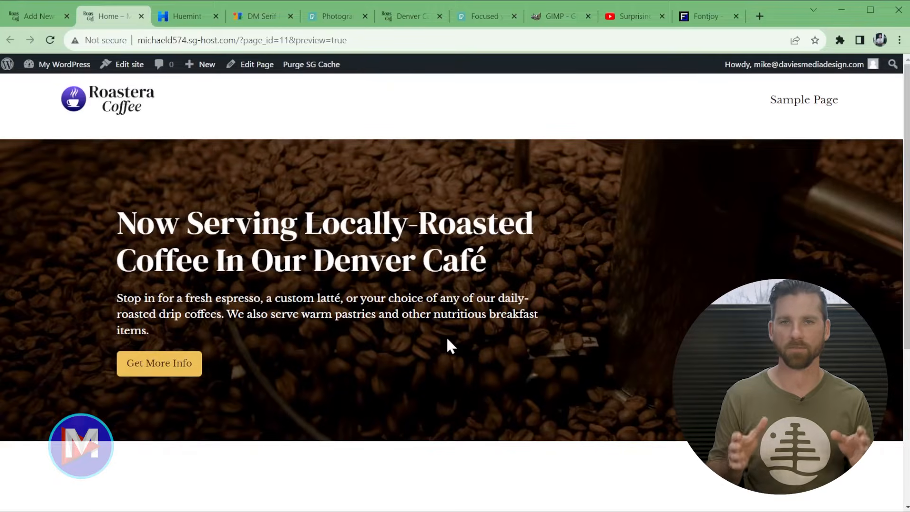
- Close the preview and select the hero Cover block in the List View outline
{"action": "middle_click", "coordinate": [105, 18]}
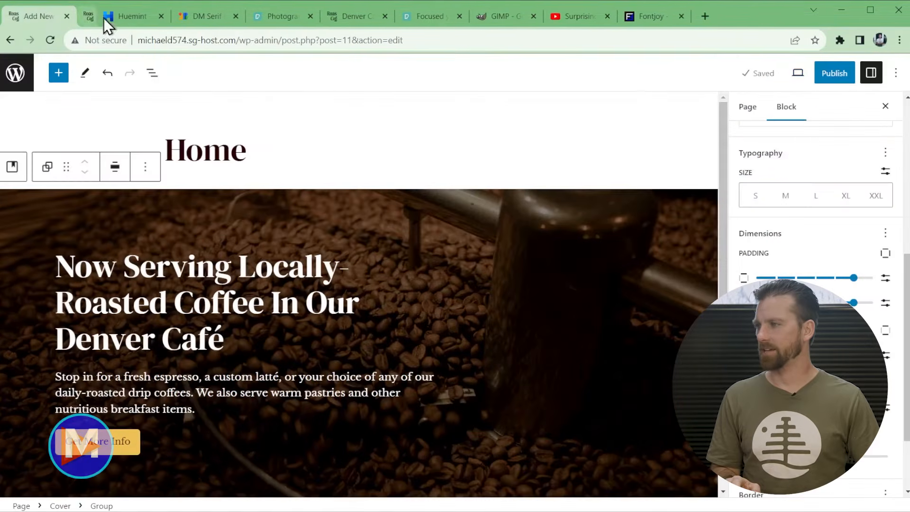
{"action": "scroll", "coordinate": [457, 368], "scroll_direction": "down", "scroll_amount": 4}
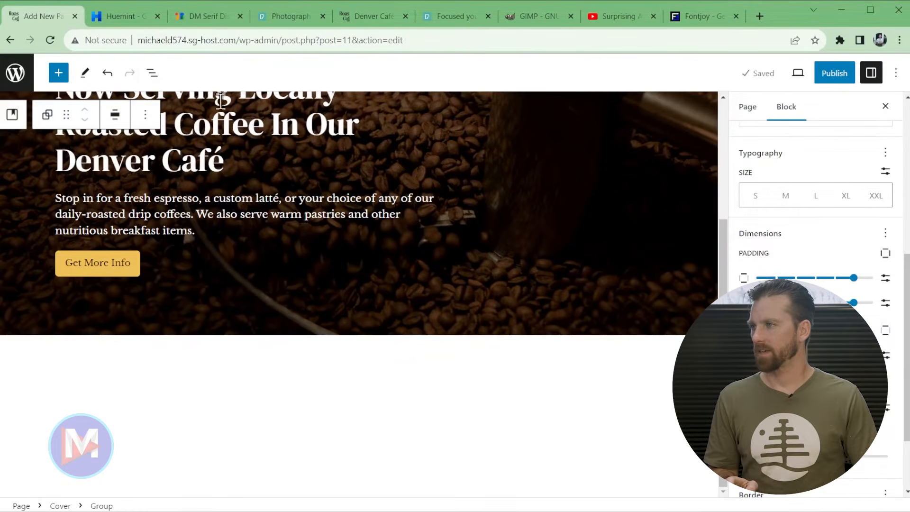
{"action": "left_click", "coordinate": [150, 74]}
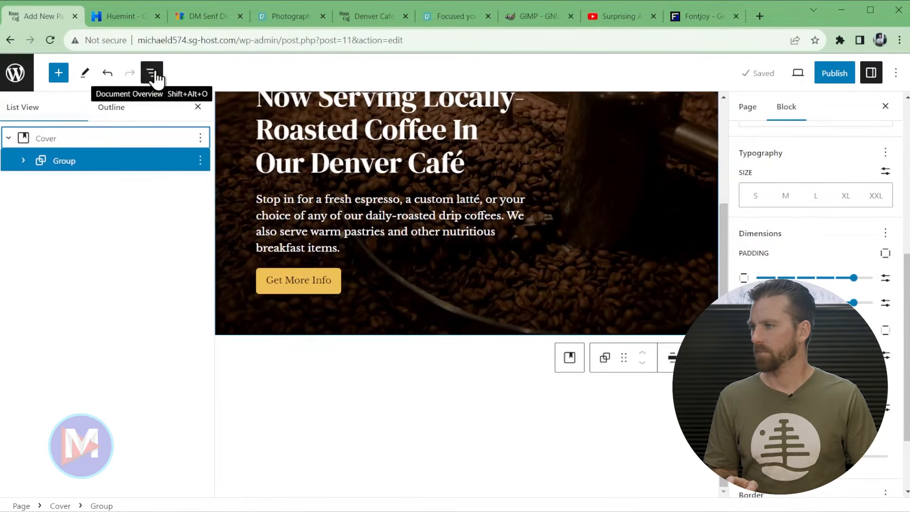
{"action": "left_click", "coordinate": [46, 141]}
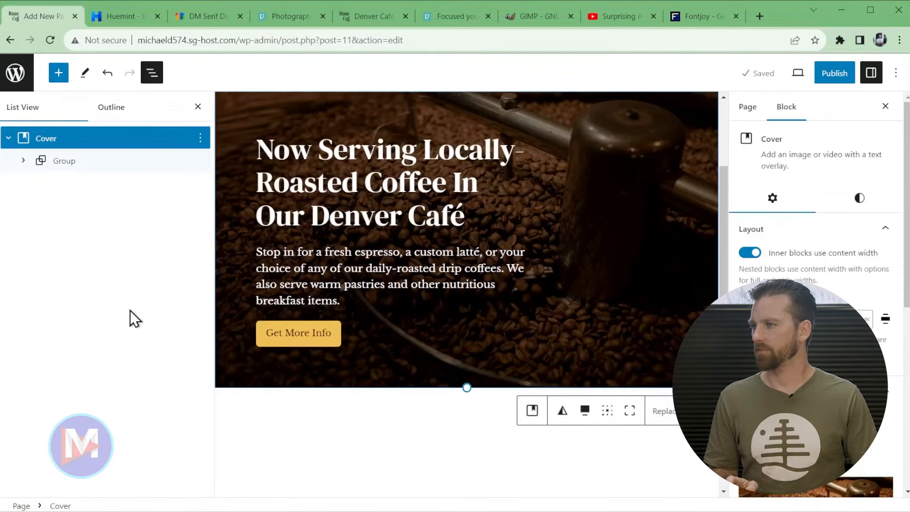
{"action": "left_click", "coordinate": [200, 139]}
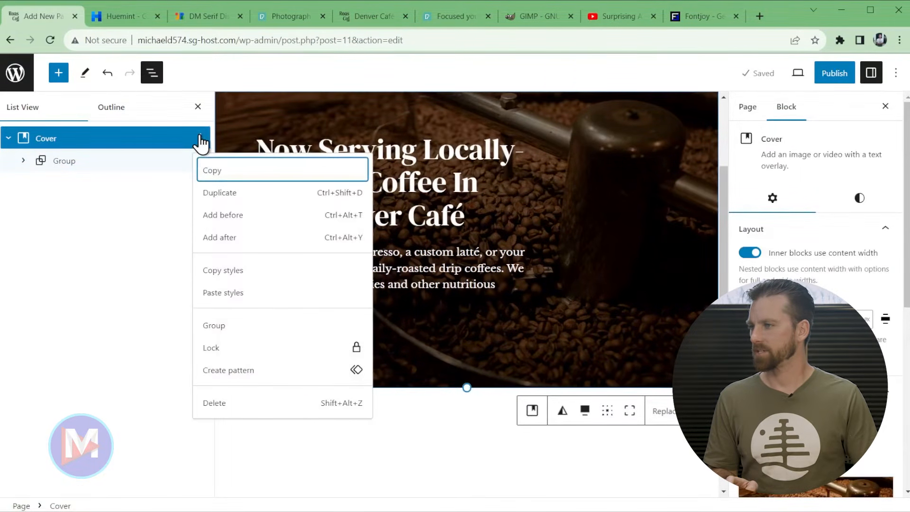
- Below the hero cover, insert the Services pattern 'Services call to action with image on left'
{"action": "left_click", "coordinate": [234, 238]}
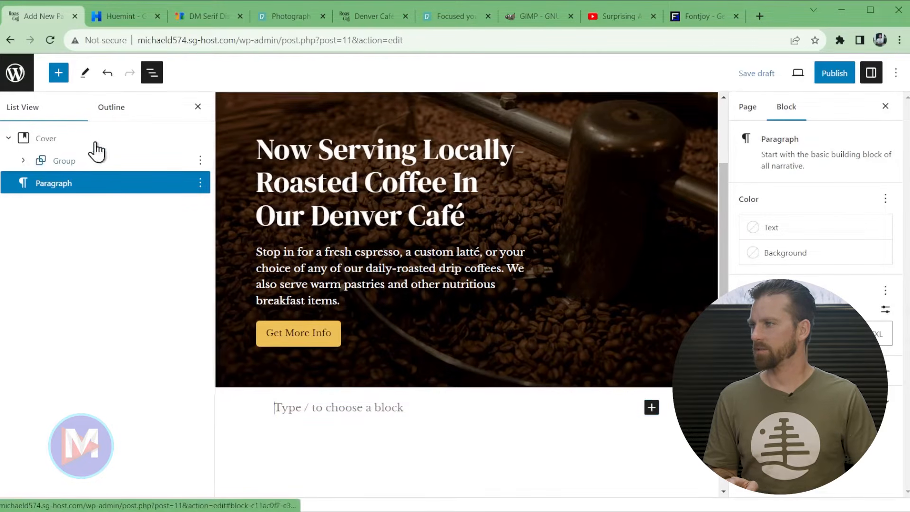
{"action": "left_click", "coordinate": [59, 73]}
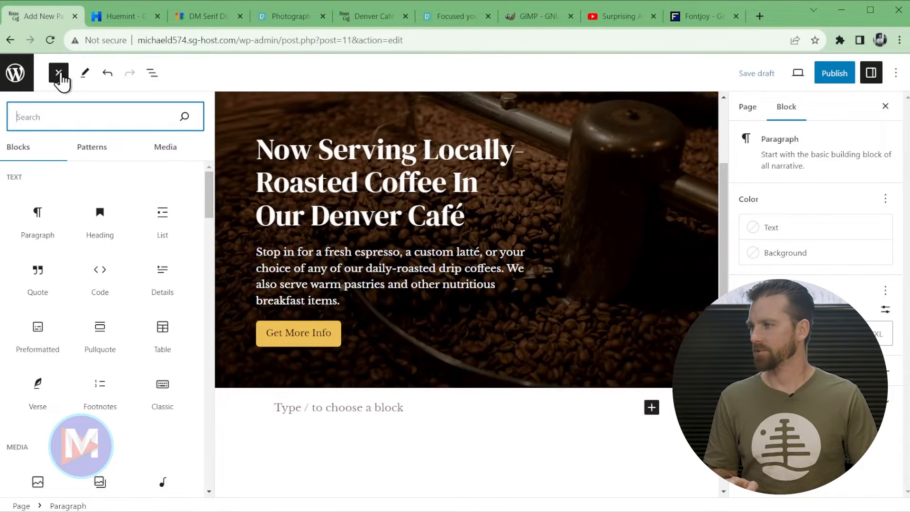
{"action": "left_click", "coordinate": [94, 152]}
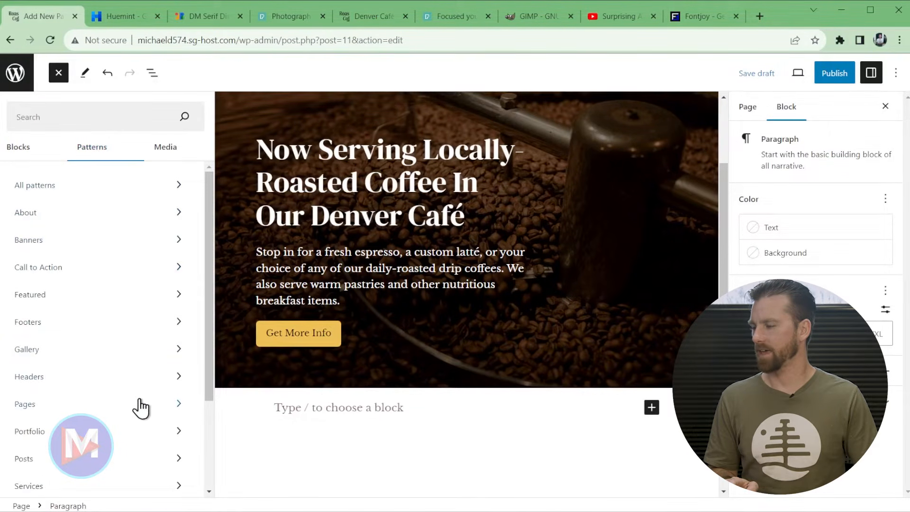
{"action": "scroll", "coordinate": [161, 380], "scroll_direction": "down", "scroll_amount": 3}
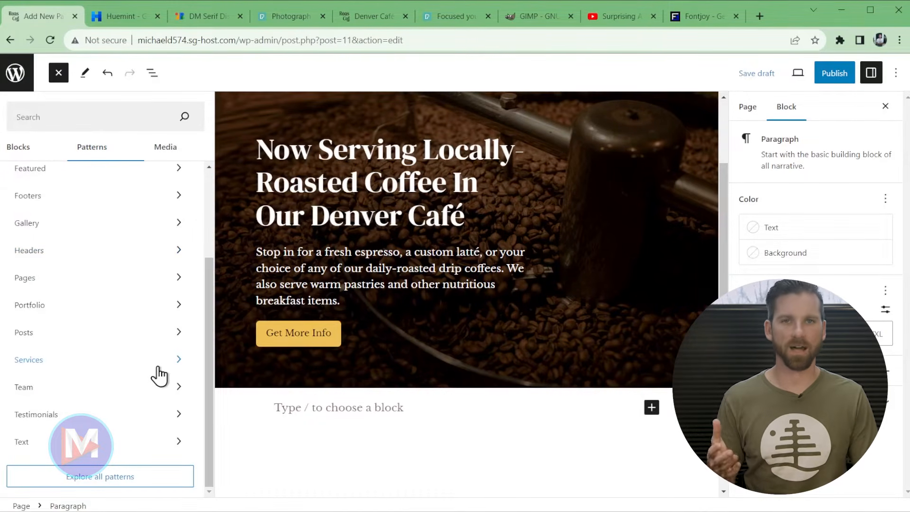
{"action": "left_click", "coordinate": [90, 369]}
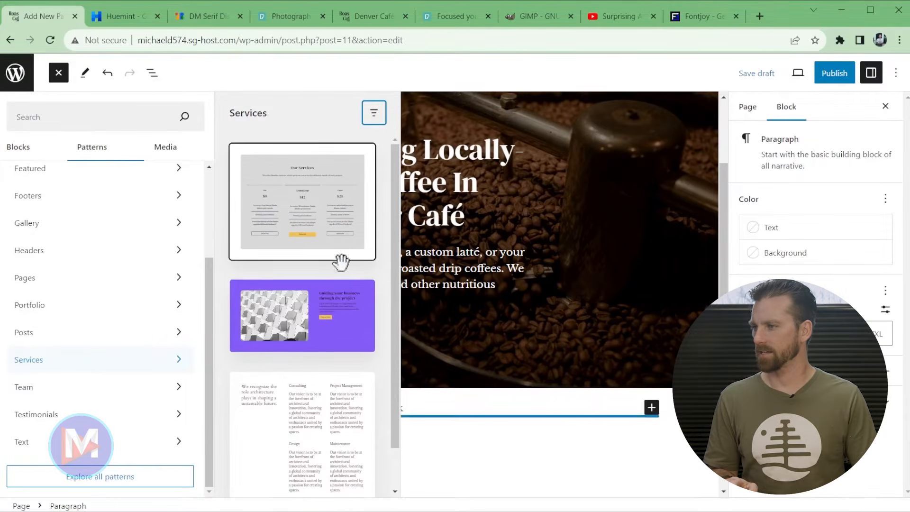
{"action": "scroll", "coordinate": [340, 303], "scroll_direction": "down", "scroll_amount": 2}
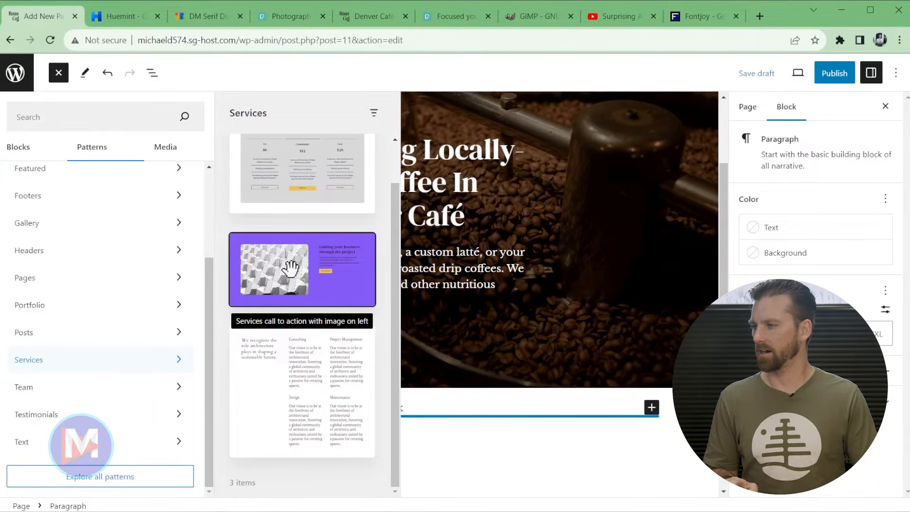
{"action": "left_click", "coordinate": [291, 268]}
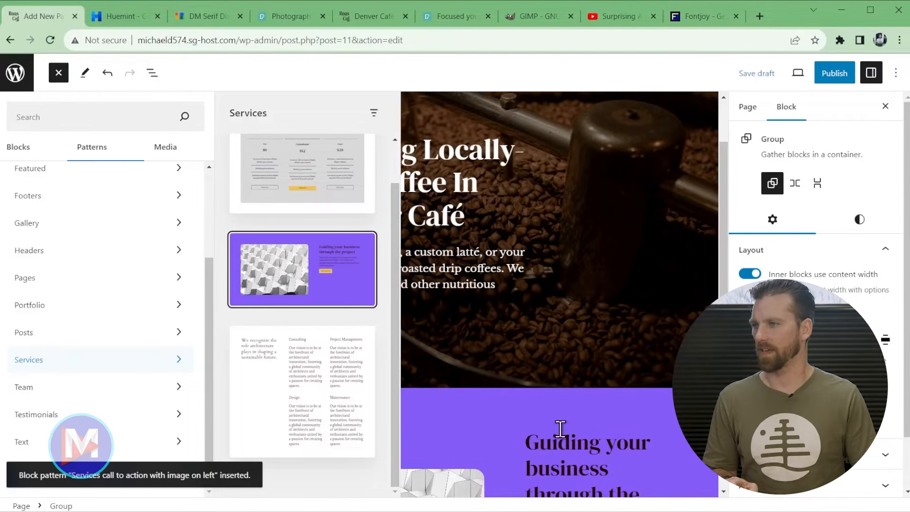
{"action": "left_click", "coordinate": [59, 74]}
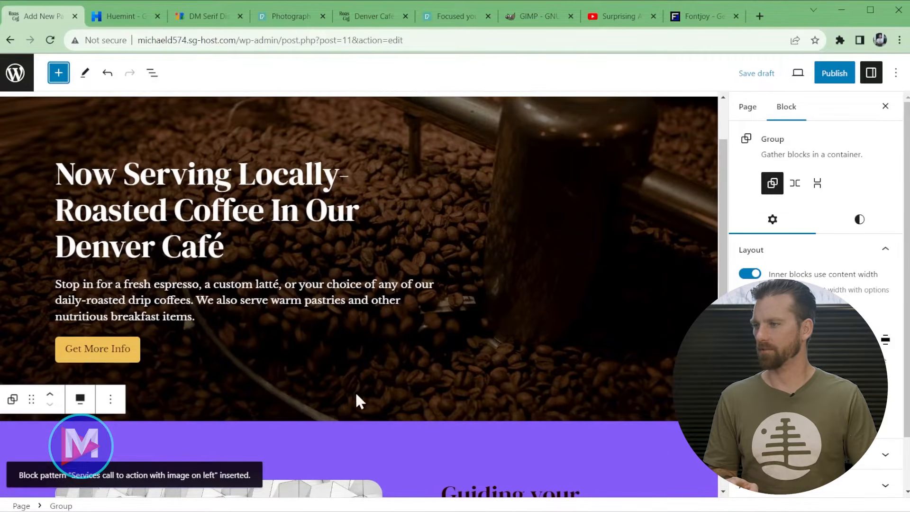
{"action": "scroll", "coordinate": [402, 407], "scroll_direction": "down", "scroll_amount": 6}
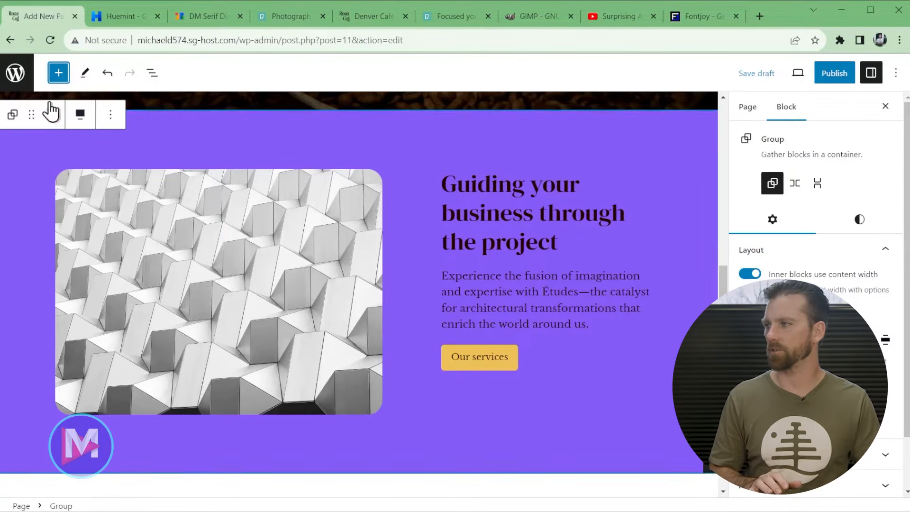
{"action": "mouse_move", "coordinate": [712, 475]}
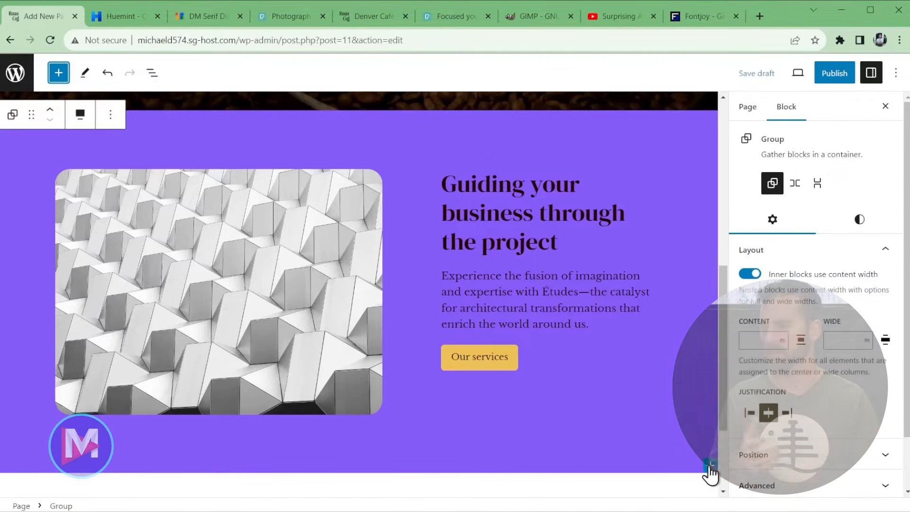
{"action": "left_click", "coordinate": [708, 468]}
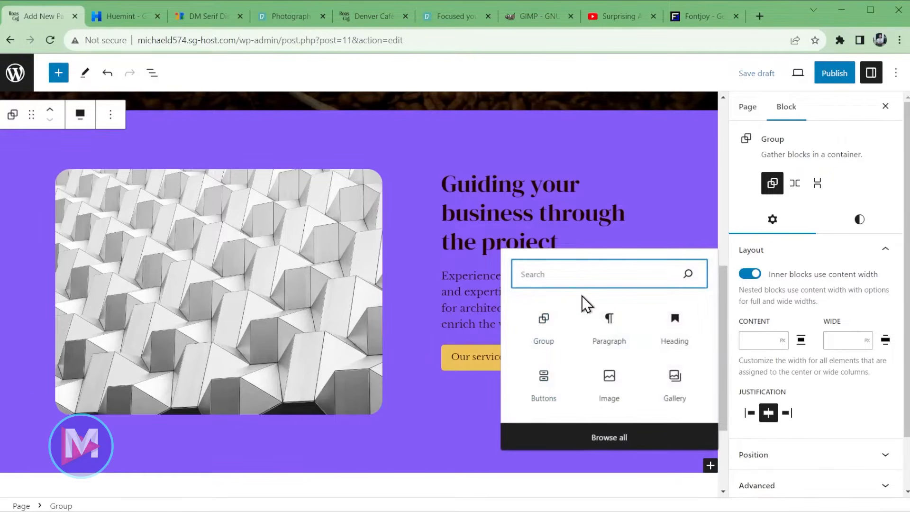
{"action": "type", "text": "services"}
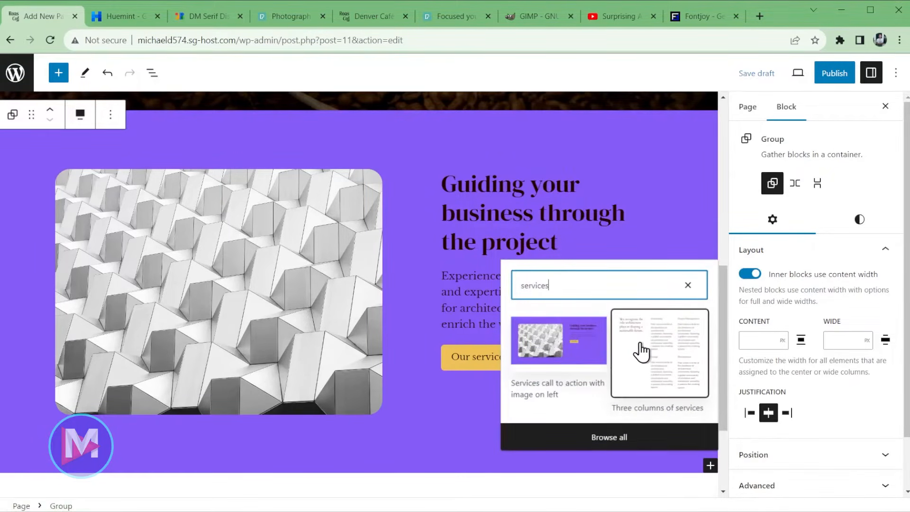
{"action": "left_click", "coordinate": [688, 285]}
{"action": "left_click", "coordinate": [373, 445]}
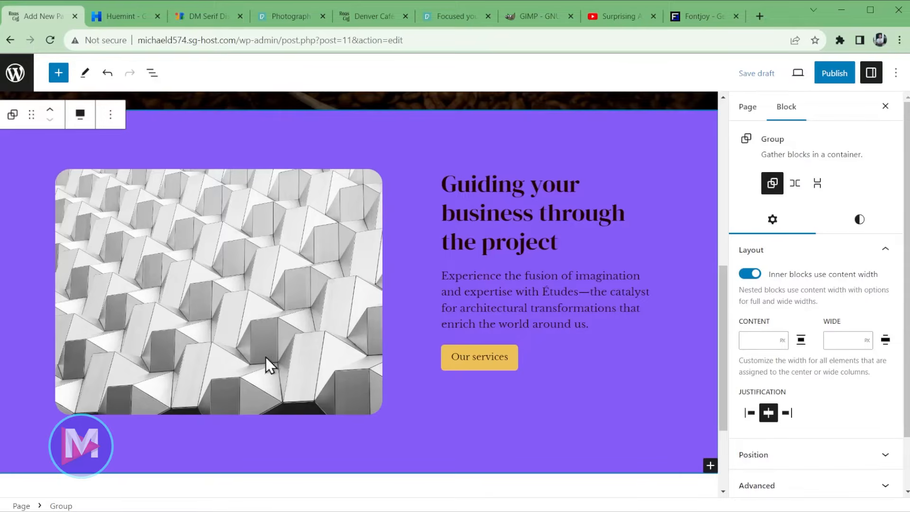
- Delete the abstract image from the purple section's left column and insert a YouTube embed block there
{"action": "left_click", "coordinate": [244, 264]}
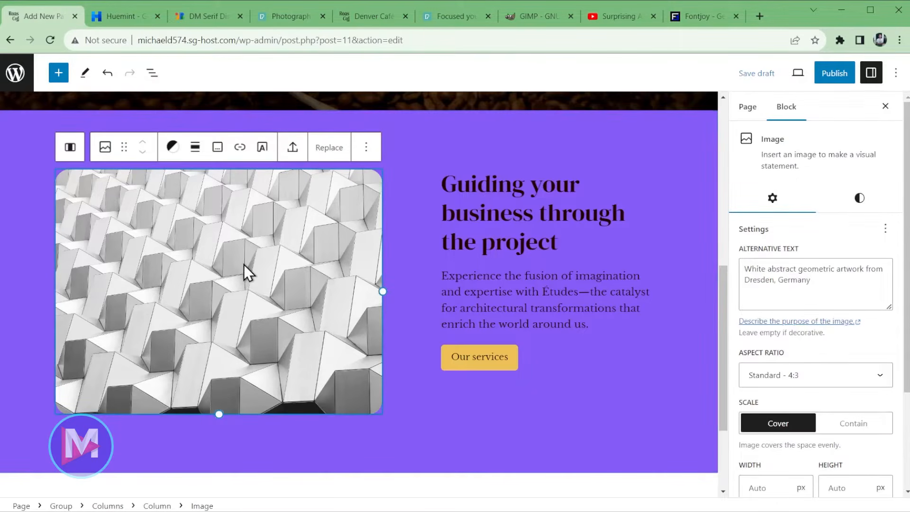
{"action": "left_click", "coordinate": [366, 147]}
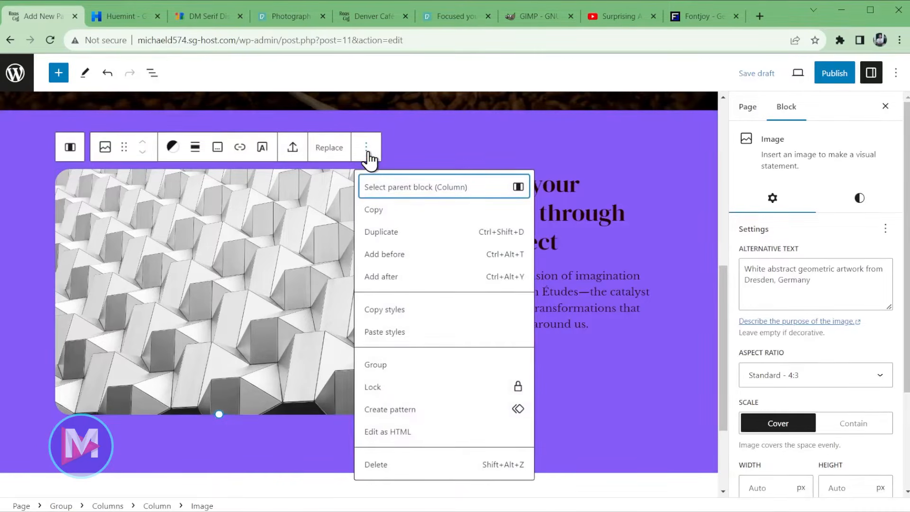
{"action": "left_click", "coordinate": [395, 470]}
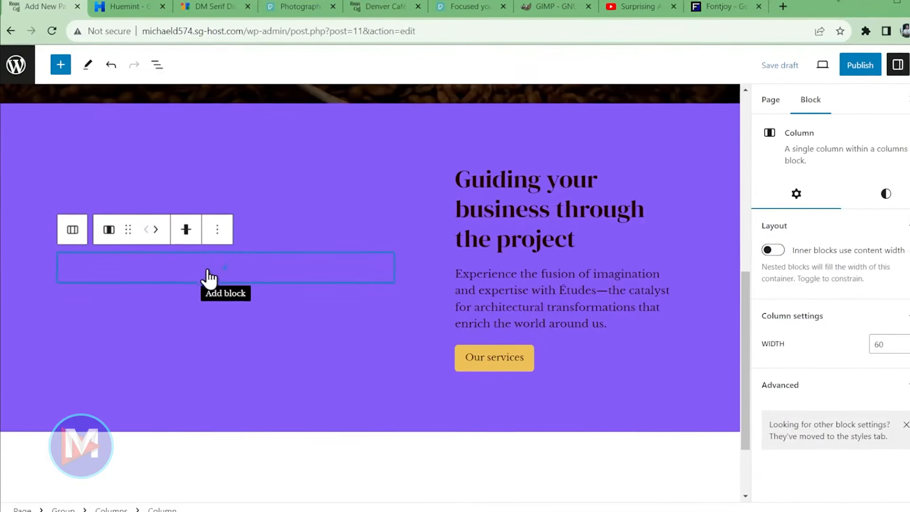
{"action": "left_click", "coordinate": [222, 268]}
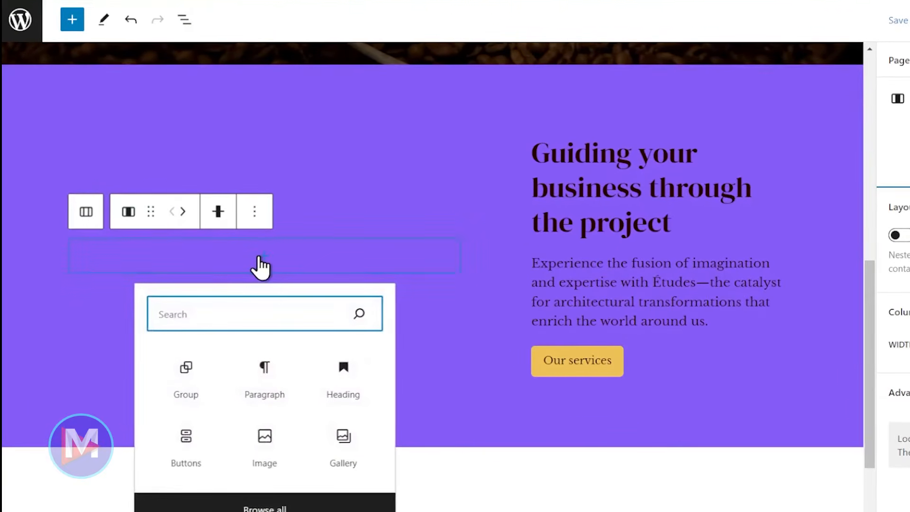
{"action": "type", "text": "video"}
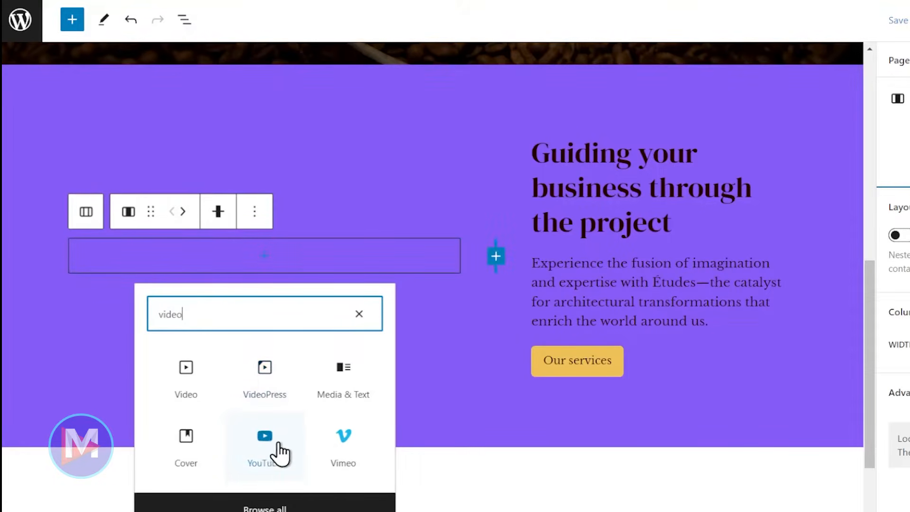
{"action": "left_click", "coordinate": [270, 443]}
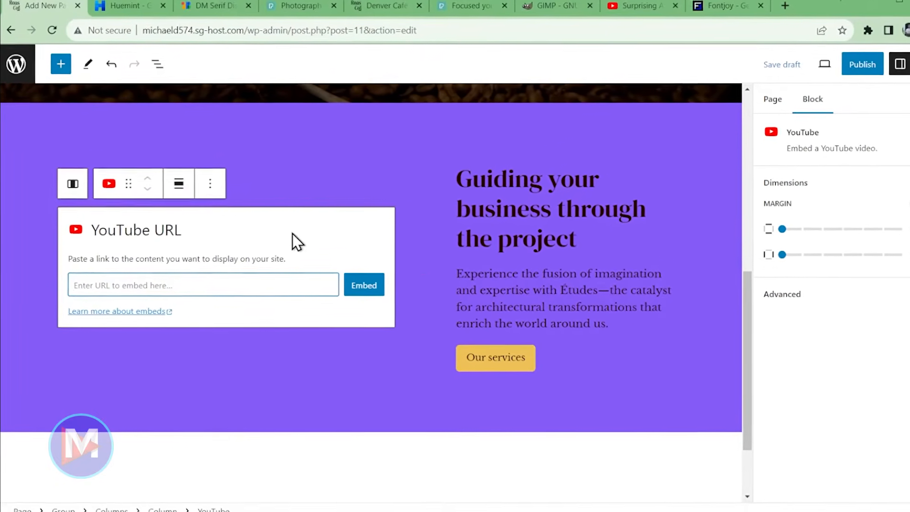
- Copy the share link of the 'Surprising And Fascinating Results From The Taste Test' YouTube video
{"action": "left_click", "coordinate": [622, 8]}
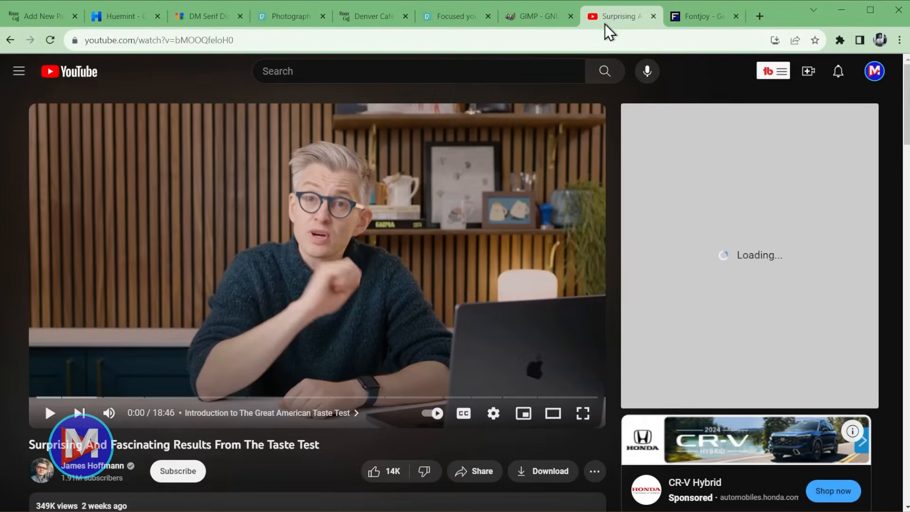
{"action": "scroll", "coordinate": [278, 329], "scroll_direction": "down", "scroll_amount": 1}
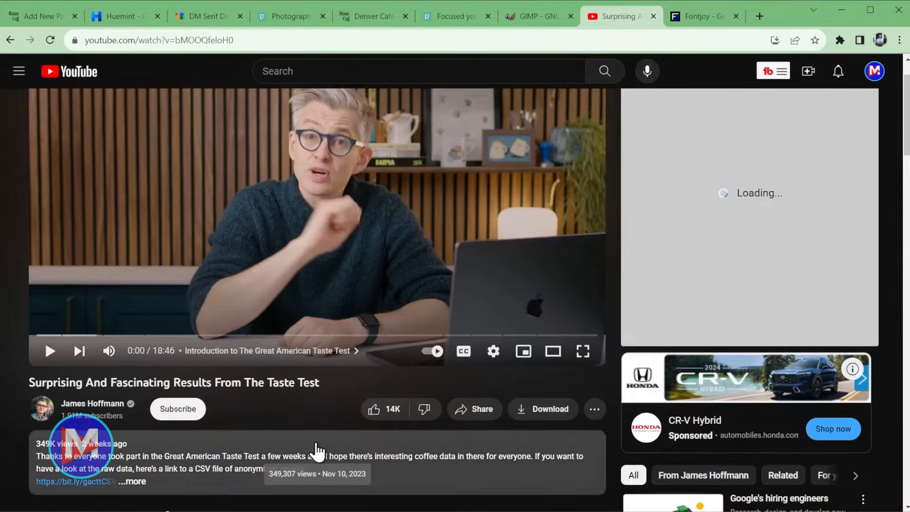
{"action": "left_click", "coordinate": [483, 412]}
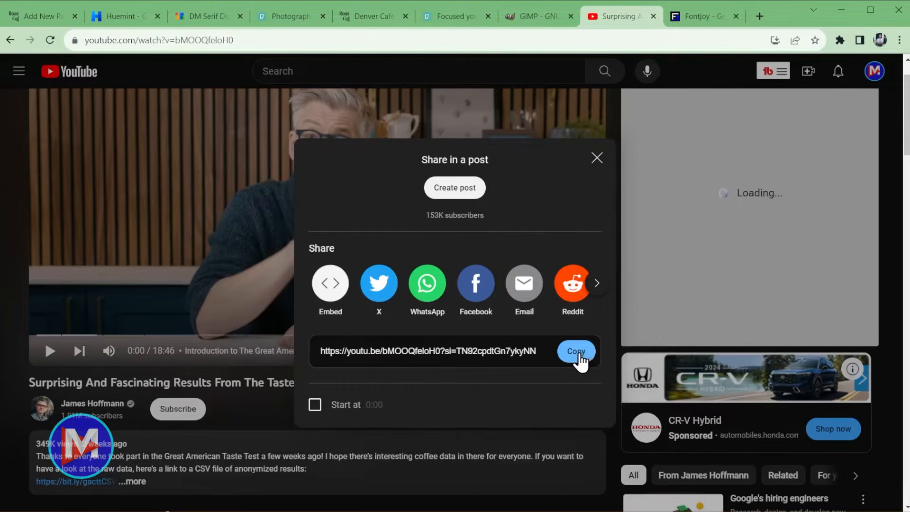
{"action": "left_click", "coordinate": [579, 358]}
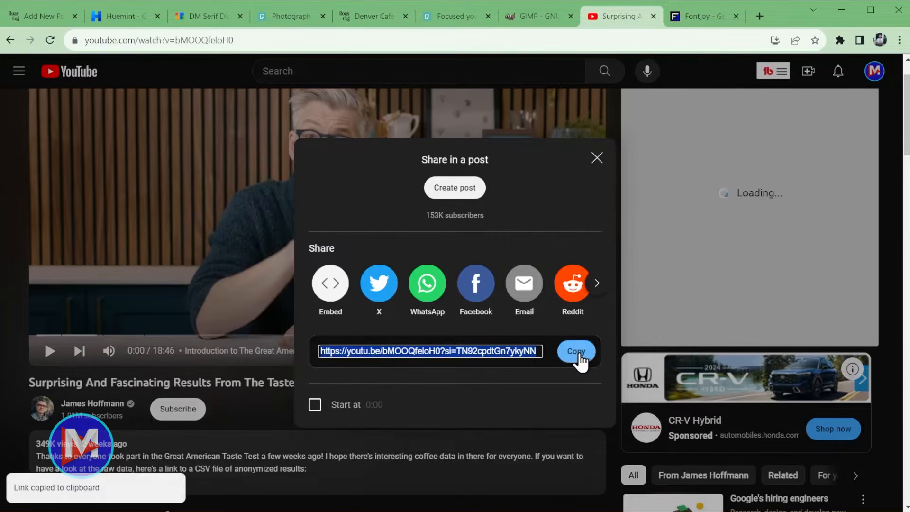
- Paste the video link into the YouTube embed block and embed it
{"action": "left_click", "coordinate": [32, 17]}
{"action": "left_click", "coordinate": [194, 283]}
{"action": "key", "text": "ctrl+v"}
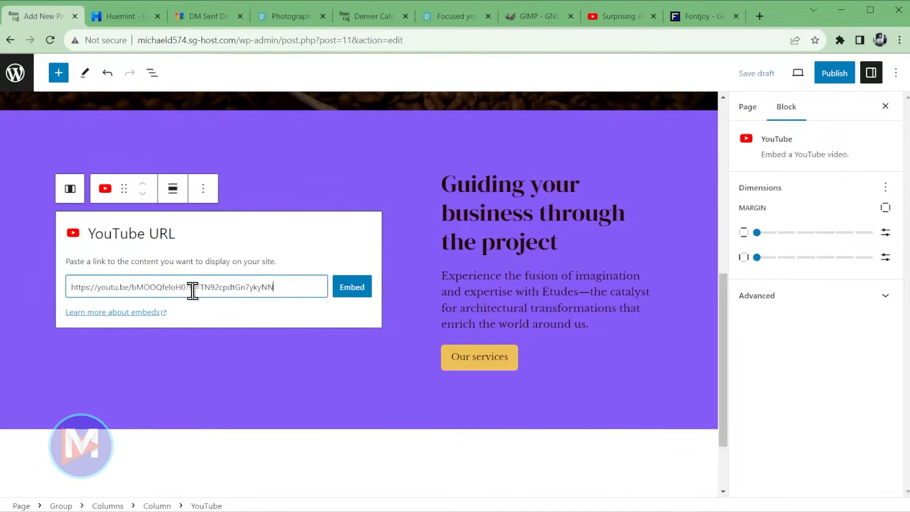
{"action": "left_click", "coordinate": [356, 287]}
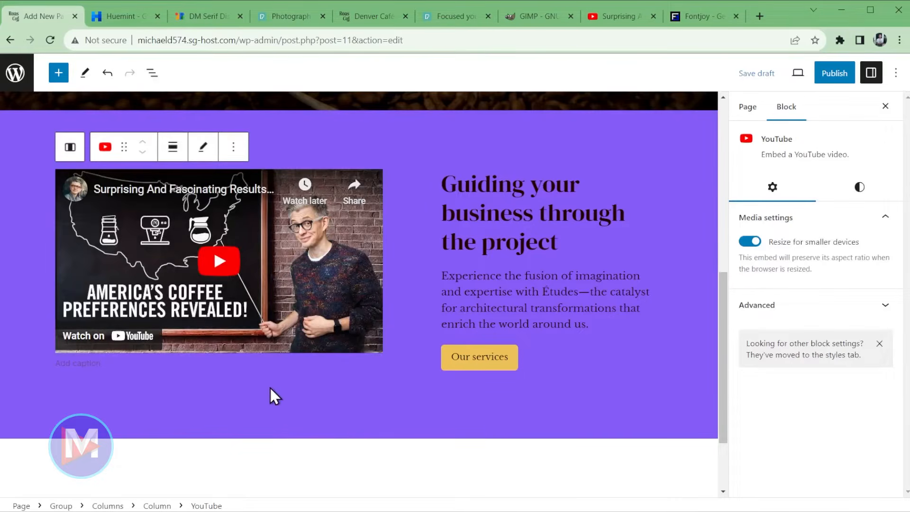
{"action": "left_click", "coordinate": [481, 242]}
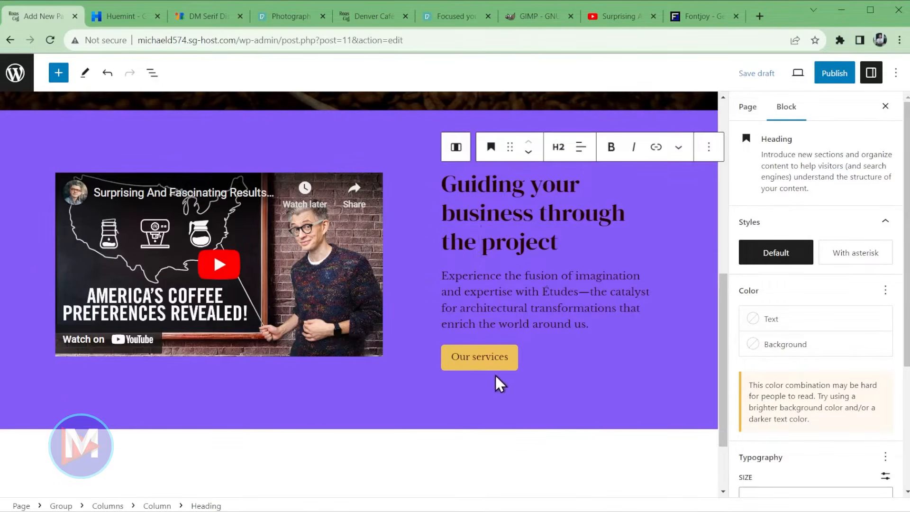
- Replace the heading with 'A Clean and Inviting Café with Remote-Work Amenities' copied from Word
{"action": "key", "text": "alt+Tab"}
{"action": "left_click_drag", "start_coordinate": [384, 351], "coordinate": [588, 358]}
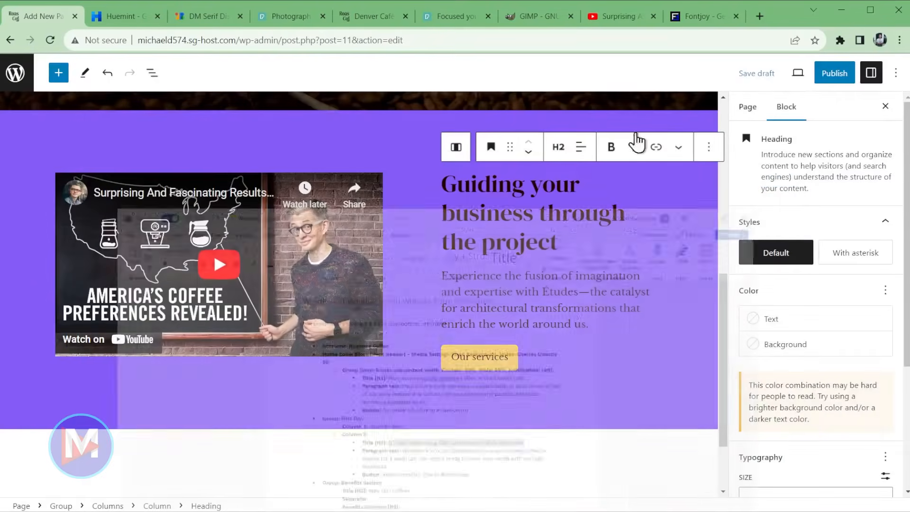
{"action": "key", "text": "alt+Tab"}
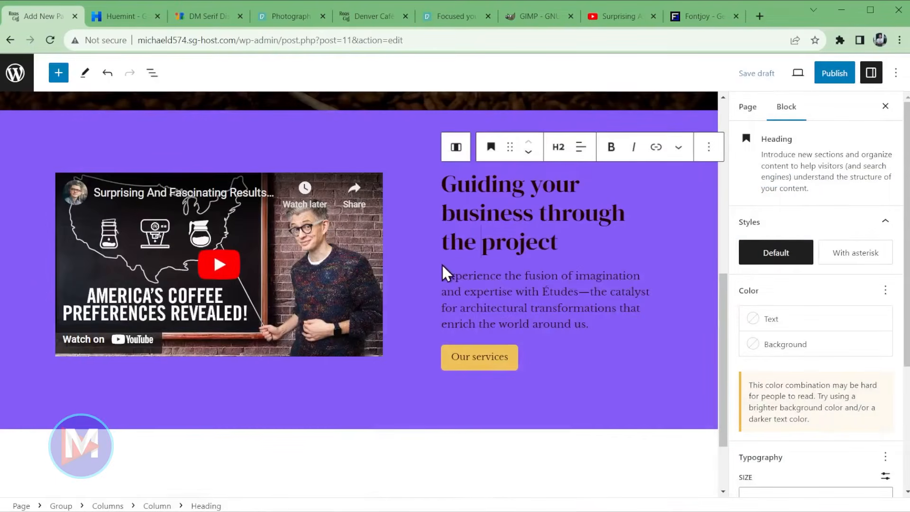
{"action": "left_click_drag", "start_coordinate": [561, 244], "coordinate": [445, 183]}
{"action": "scroll", "coordinate": [452, 192], "scroll_direction": "up", "scroll_amount": 1}
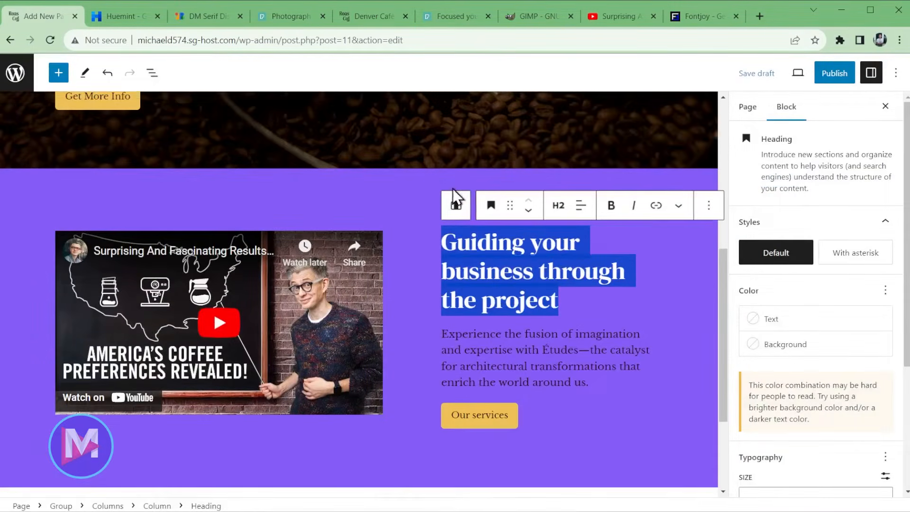
{"action": "key", "text": "ctrl+v"}
{"action": "scroll", "coordinate": [541, 324], "scroll_direction": "down", "scroll_amount": 1}
- Replace the paragraph with the café welcome text from Word and relabel the button 'View Amenities'
{"action": "key", "text": "alt+Tab"}
{"action": "left_click_drag", "start_coordinate": [384, 386], "coordinate": [406, 363]}
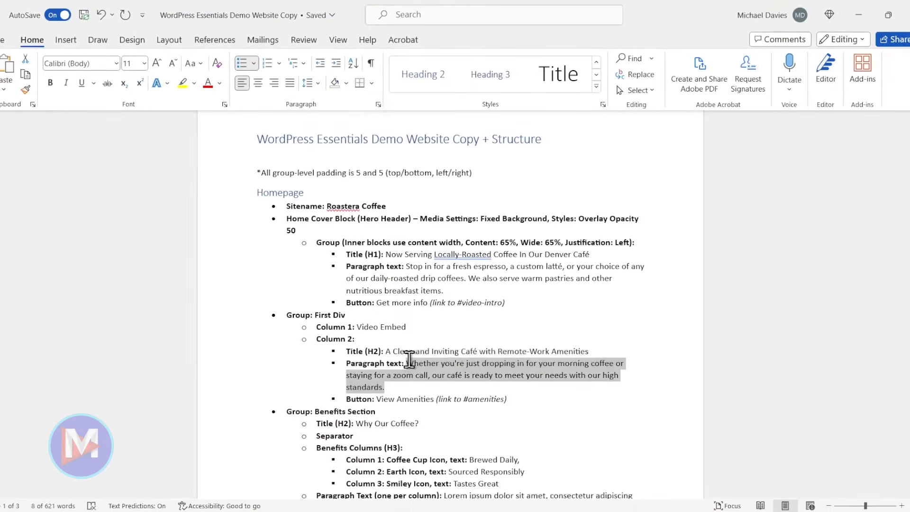
{"action": "left_click", "coordinate": [858, 14]}
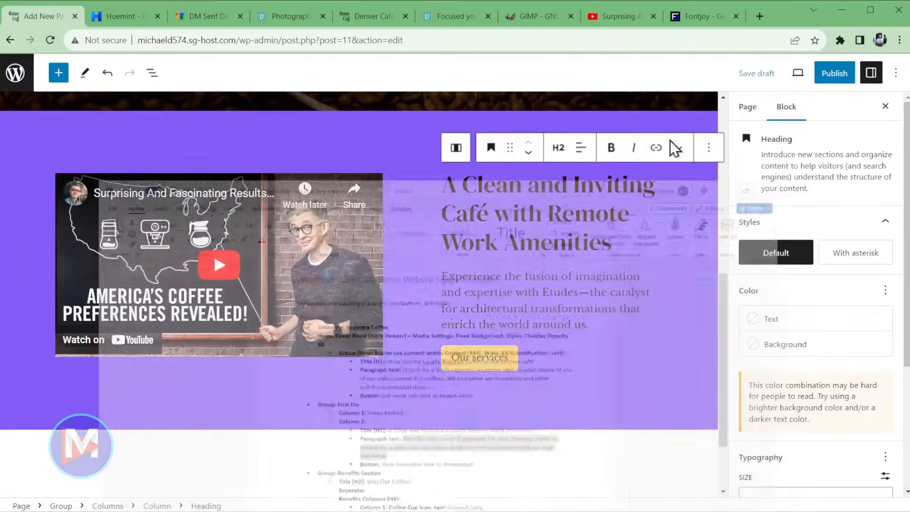
{"action": "left_click_drag", "start_coordinate": [594, 326], "coordinate": [448, 277]}
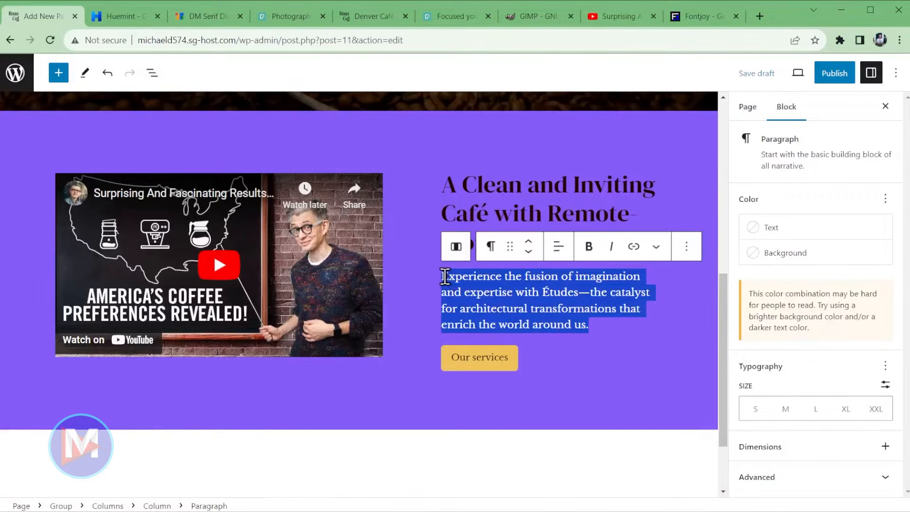
{"action": "key", "text": "ctrl+v"}
{"action": "key", "text": "ctrl+Home"}
{"action": "key", "text": "Delete"}
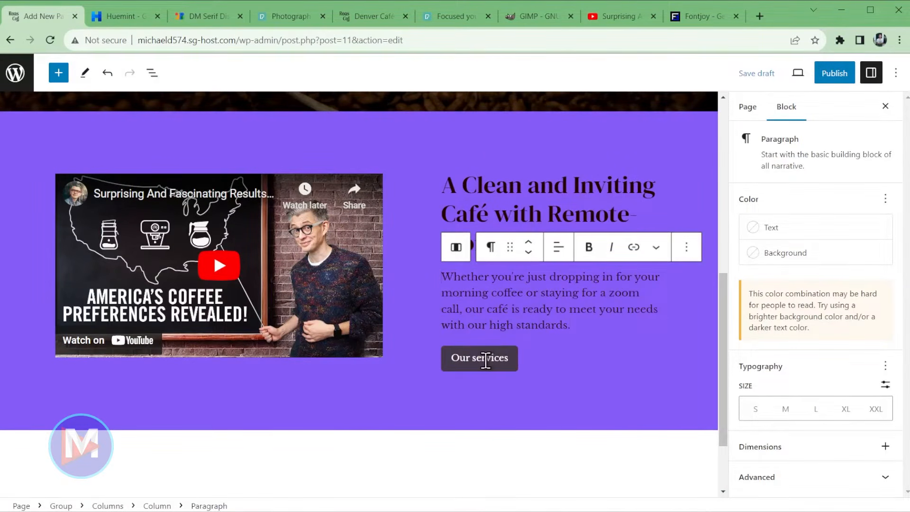
{"action": "triple_click", "coordinate": [486, 358]}
{"action": "type", "text": "View"}
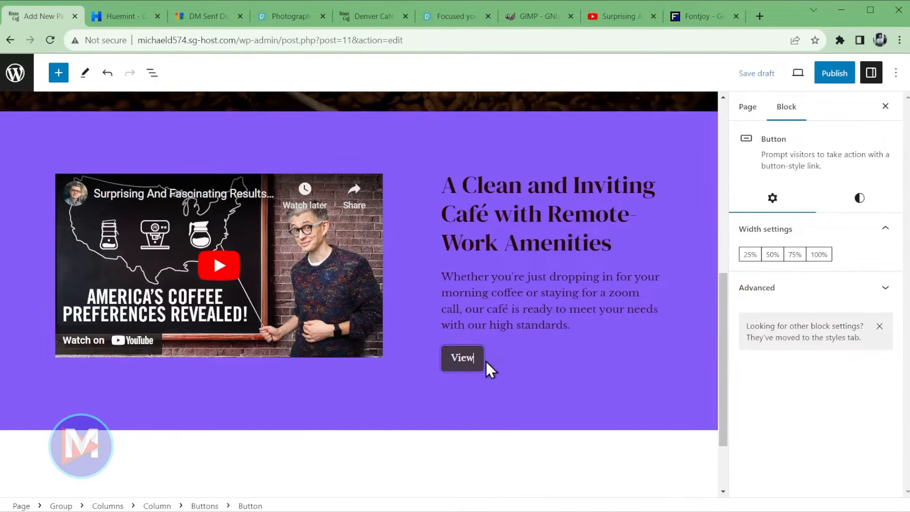
{"action": "type", "text": " Amenities"}
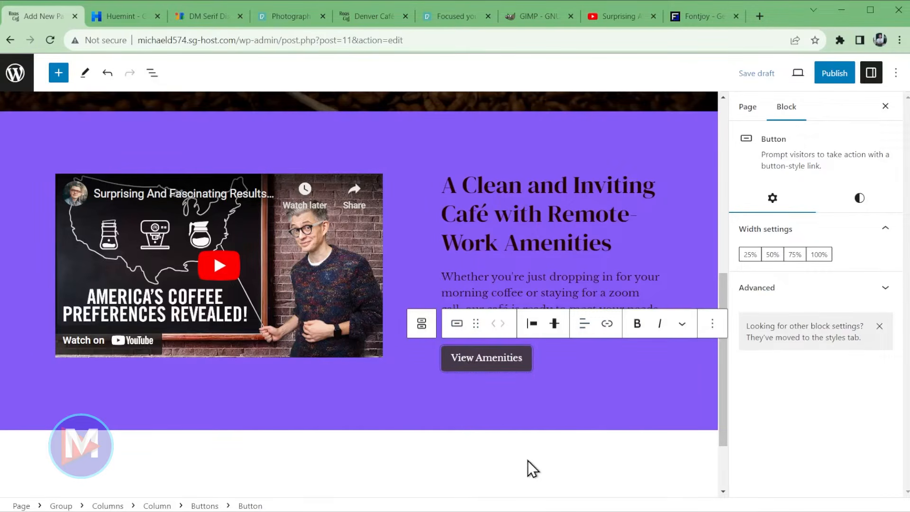
- Link the 'View Amenities' button to the #amenities anchor
{"action": "left_click", "coordinate": [607, 324]}
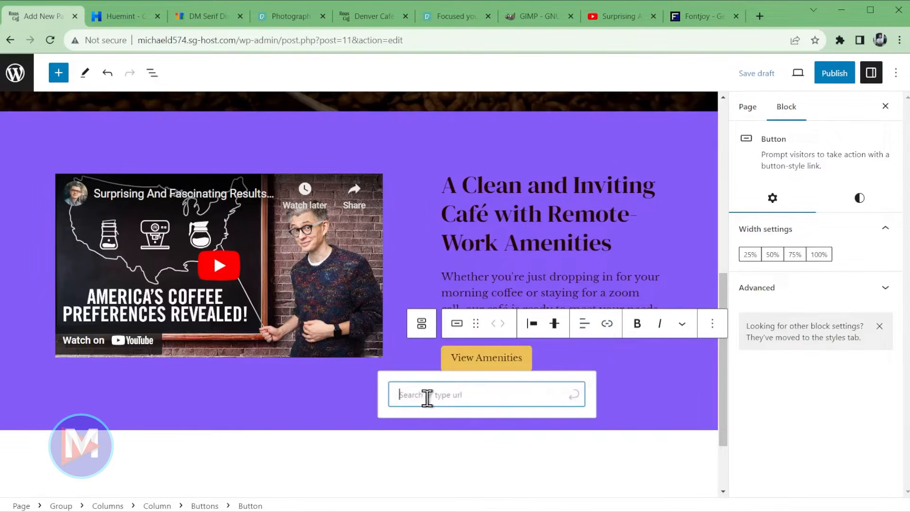
{"action": "type", "text": "#amenities"}
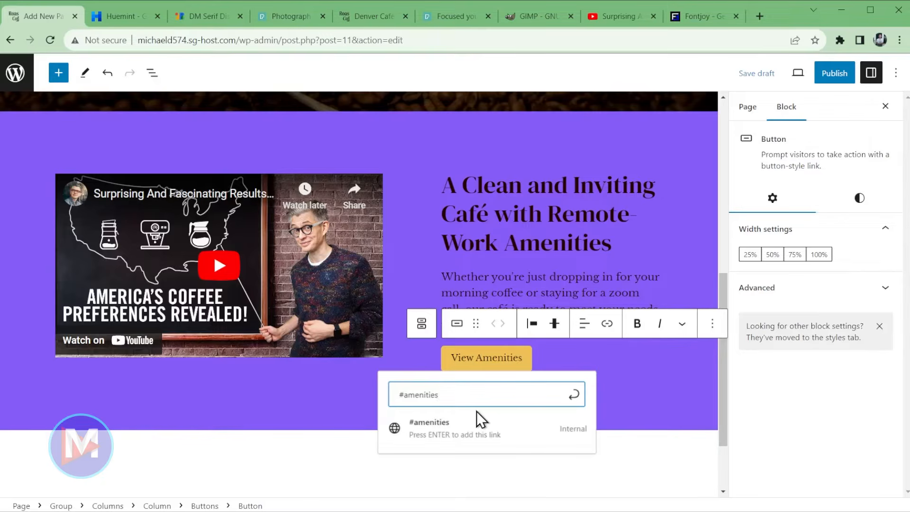
{"action": "key", "text": "Return"}
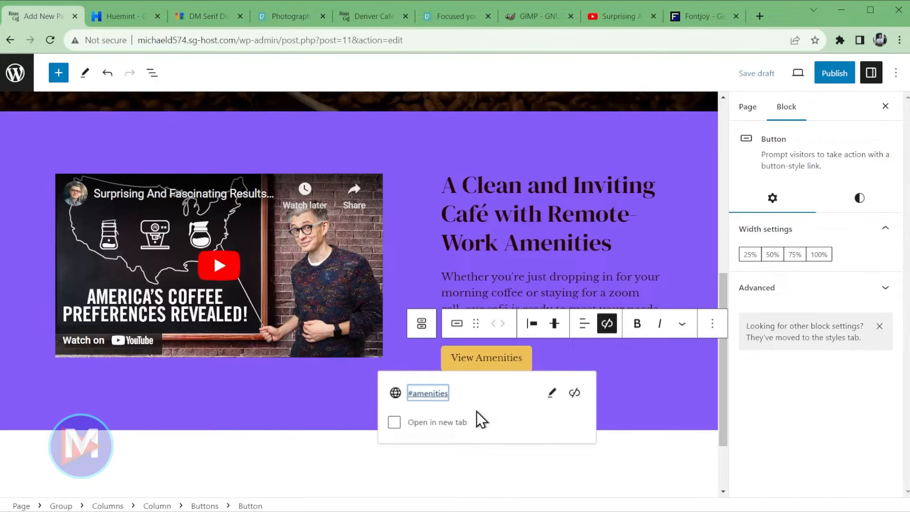
{"action": "scroll", "coordinate": [488, 305], "scroll_direction": "up", "scroll_amount": 4}
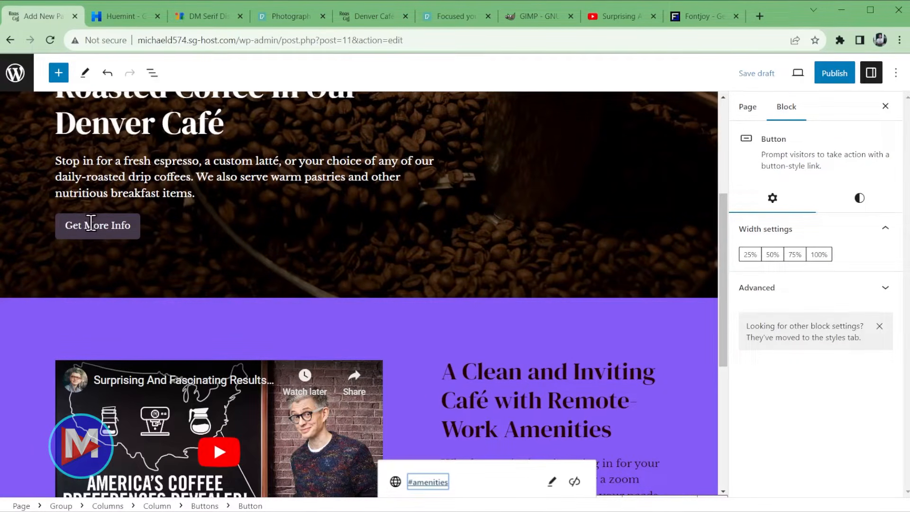
{"action": "scroll", "coordinate": [198, 340], "scroll_direction": "down", "scroll_amount": 3}
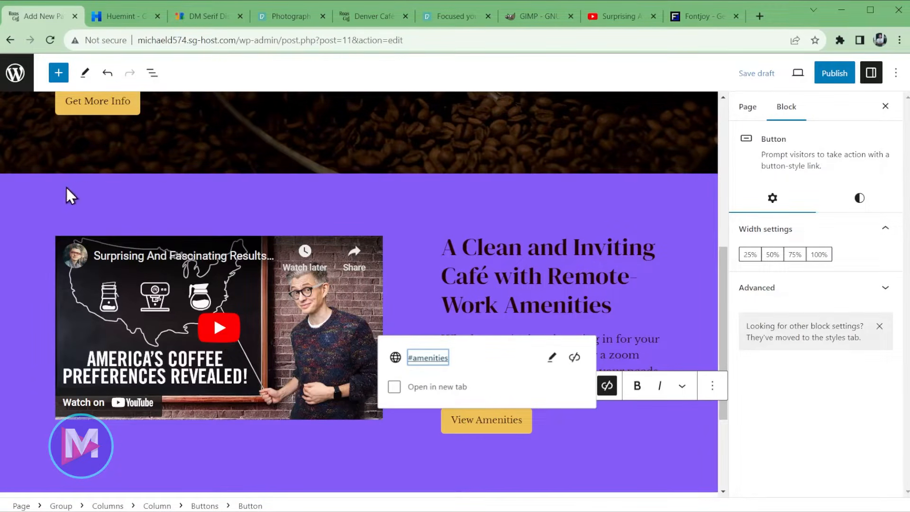
{"action": "left_click", "coordinate": [35, 200]}
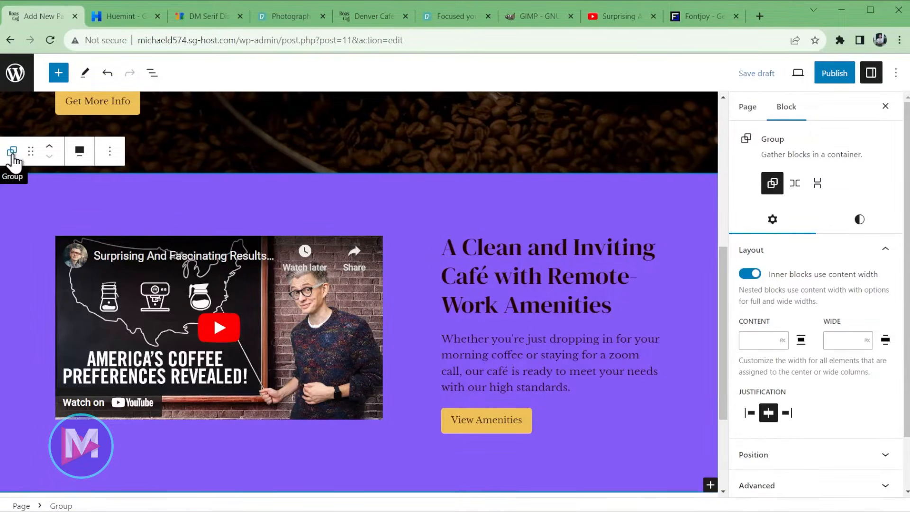
- Set the purple video section Group's HTML anchor to 'video-intro' under Advanced
{"action": "left_click", "coordinate": [153, 72]}
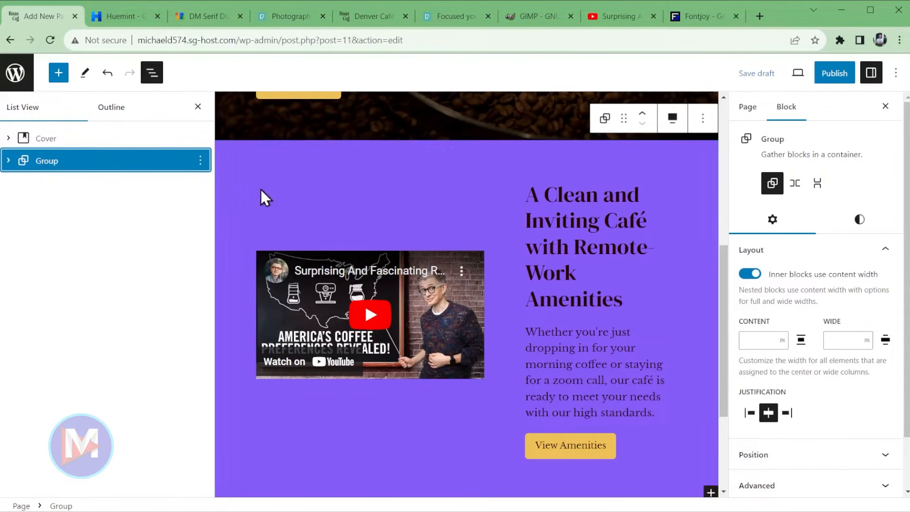
{"action": "left_click", "coordinate": [197, 107]}
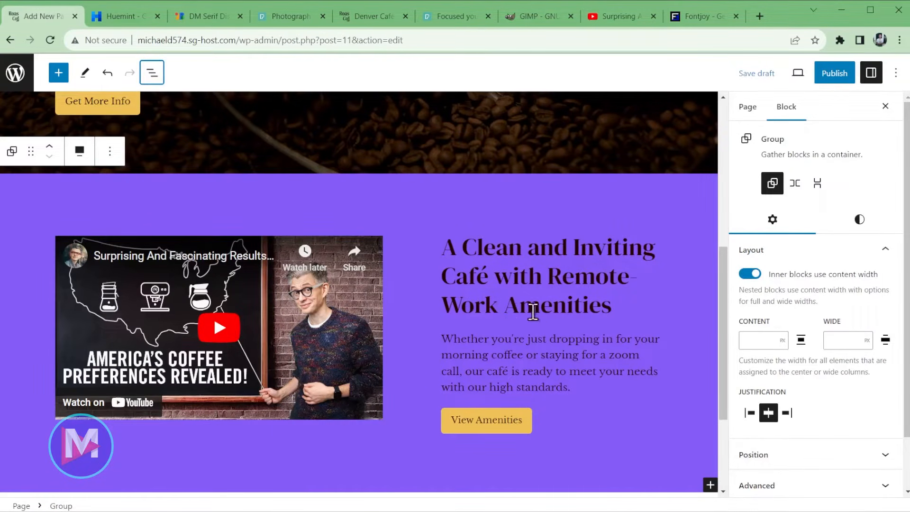
{"action": "scroll", "coordinate": [874, 408], "scroll_direction": "down", "scroll_amount": 2}
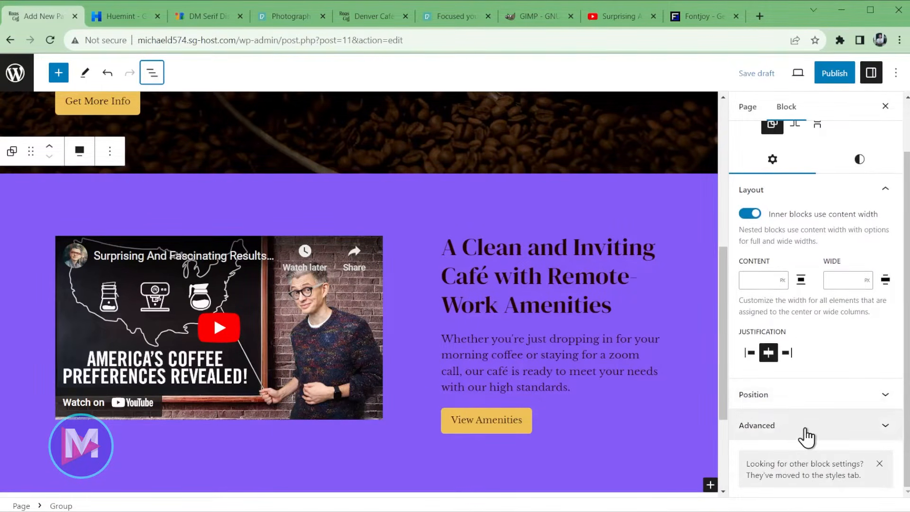
{"action": "left_click", "coordinate": [808, 432]}
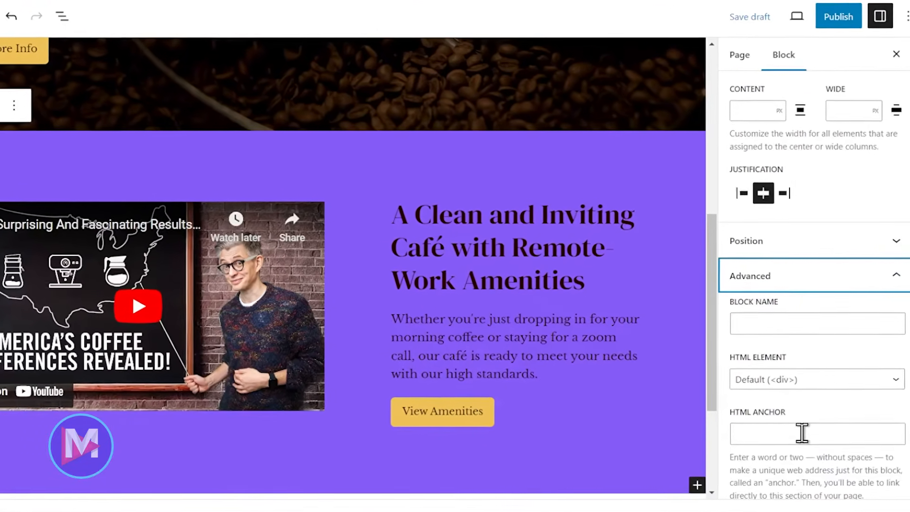
{"action": "left_click", "coordinate": [794, 433]}
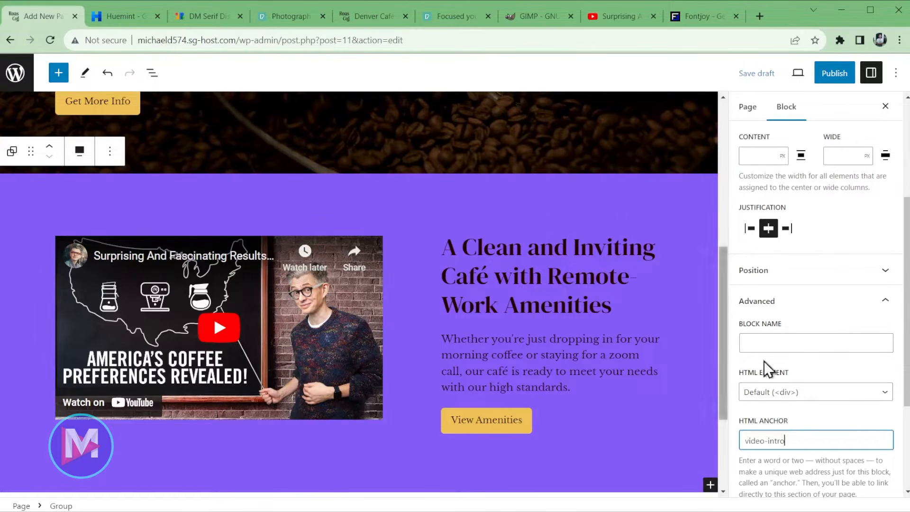
{"action": "scroll", "coordinate": [872, 346], "scroll_direction": "up", "scroll_amount": 4}
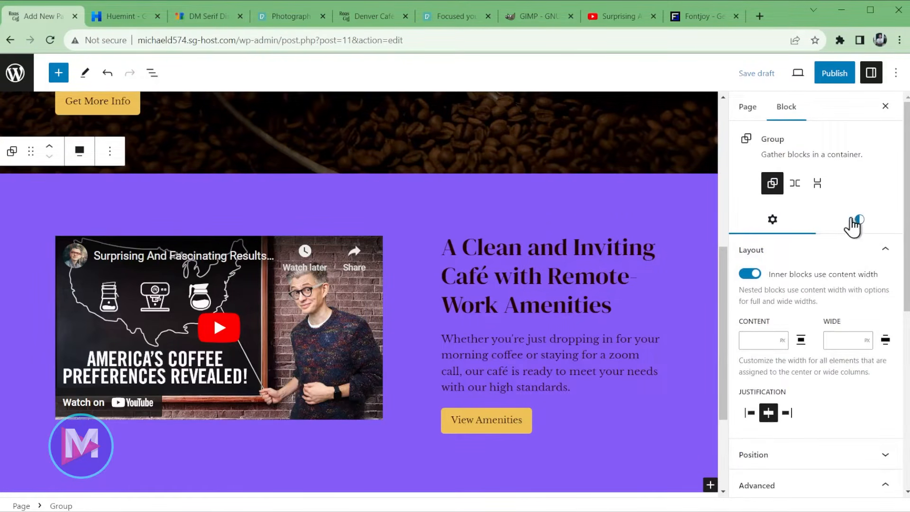
- Change the video section's background to the Base/Two light grey swatch and let the draft save
{"action": "left_click", "coordinate": [859, 221]}
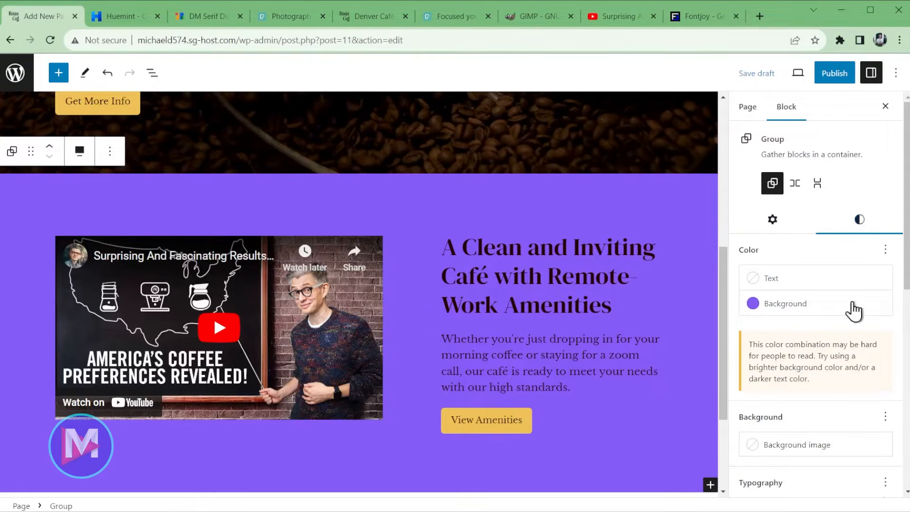
{"action": "left_click", "coordinate": [762, 305]}
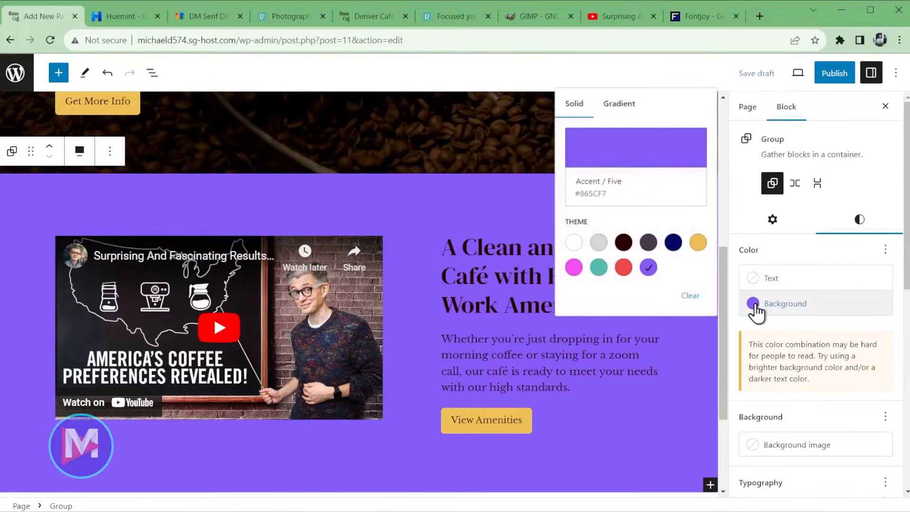
{"action": "left_click", "coordinate": [600, 244]}
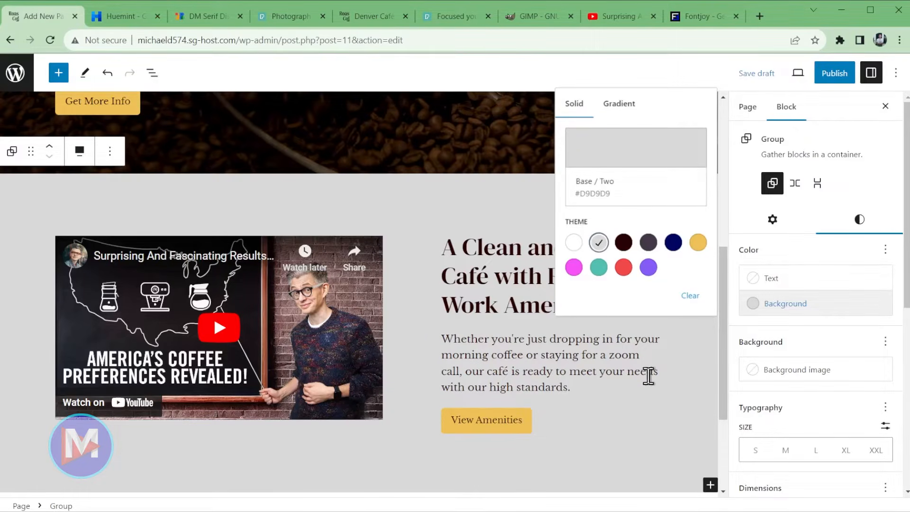
{"action": "left_click", "coordinate": [758, 74]}
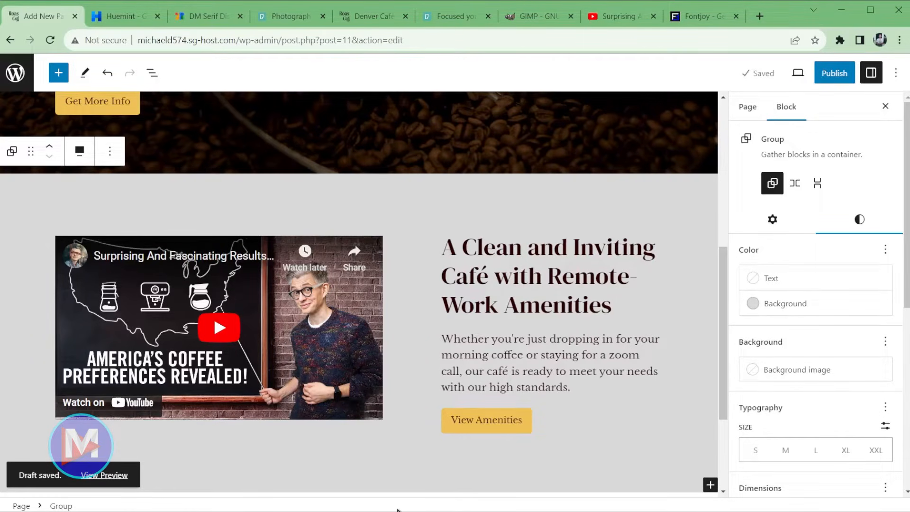
{"action": "scroll", "coordinate": [378, 207], "scroll_direction": "up", "scroll_amount": 5}
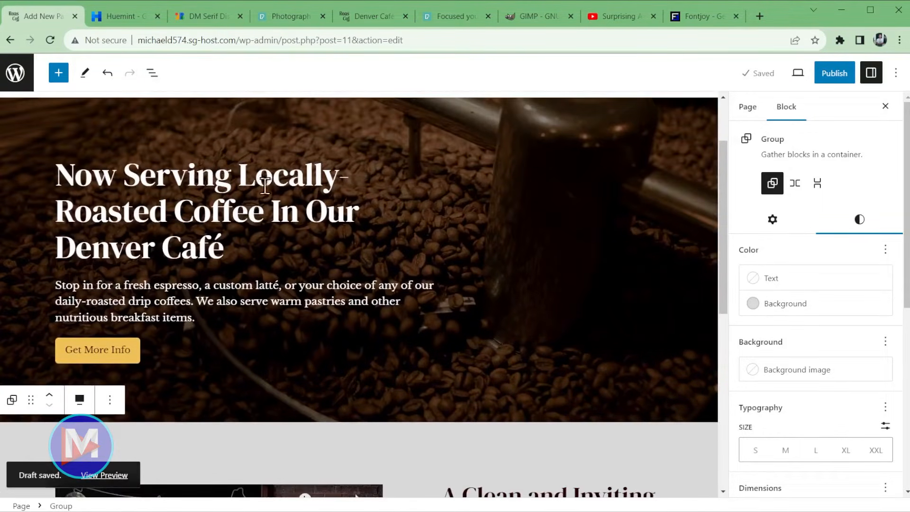
{"action": "scroll", "coordinate": [402, 344], "scroll_direction": "down", "scroll_amount": 4}
{"action": "left_click", "coordinate": [13, 214]}
{"action": "left_click", "coordinate": [13, 214]}
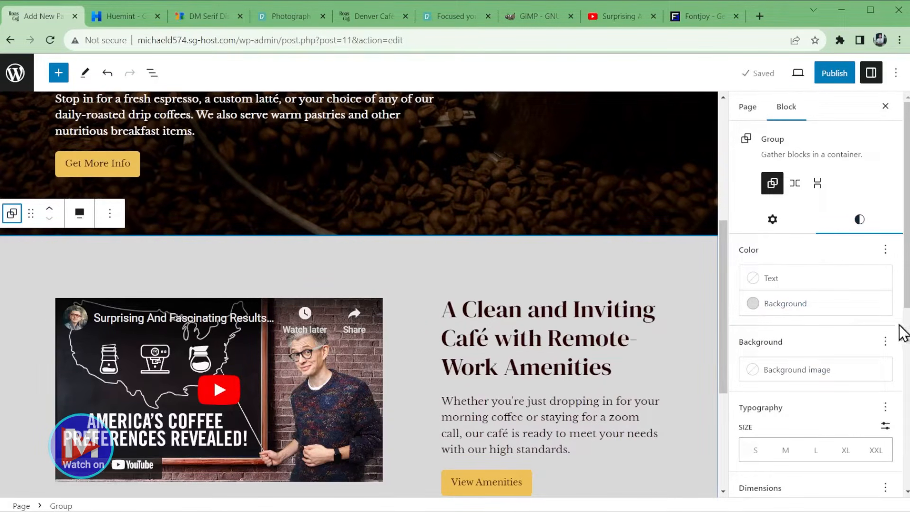
{"action": "left_click_drag", "start_coordinate": [905, 304], "coordinate": [906, 417]}
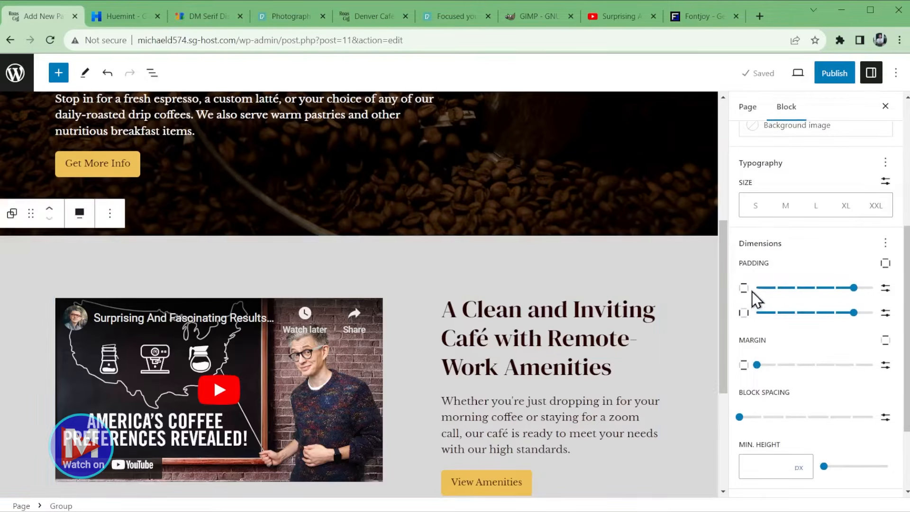
{"action": "mouse_move", "coordinate": [778, 290]}
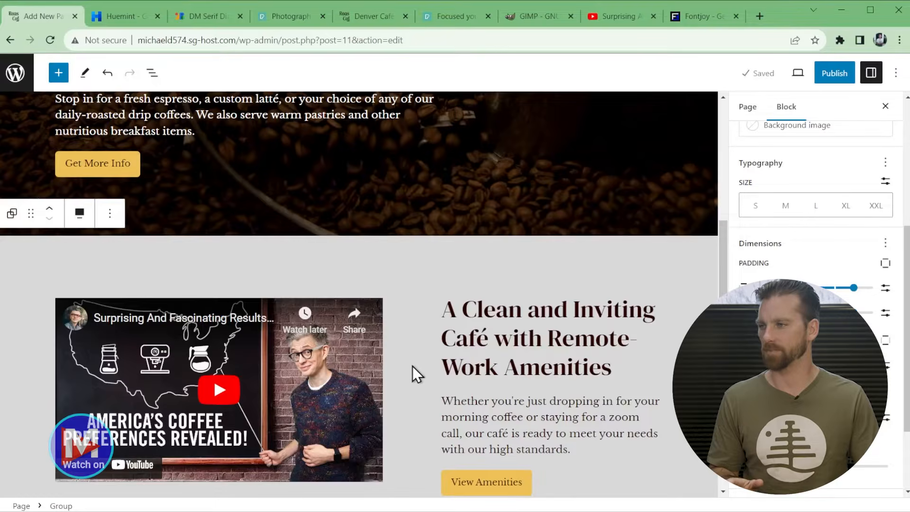
{"action": "scroll", "coordinate": [441, 360], "scroll_direction": "up", "scroll_amount": 4}
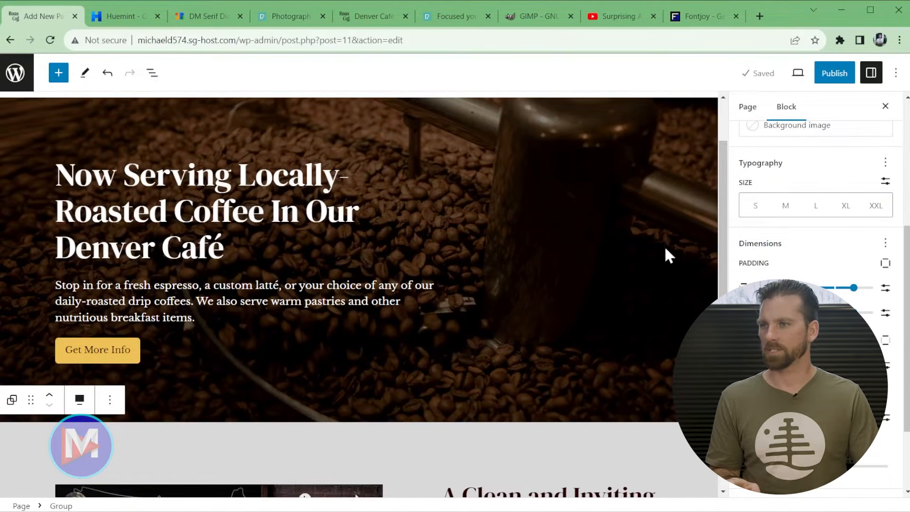
{"action": "left_click", "coordinate": [798, 74]}
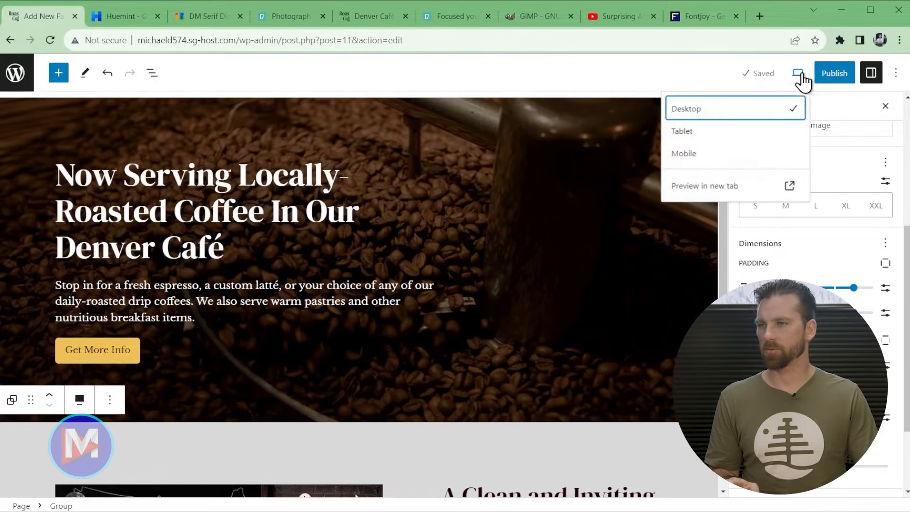
{"action": "left_click", "coordinate": [742, 189]}
{"action": "scroll", "coordinate": [455, 291], "scroll_direction": "down", "scroll_amount": 5}
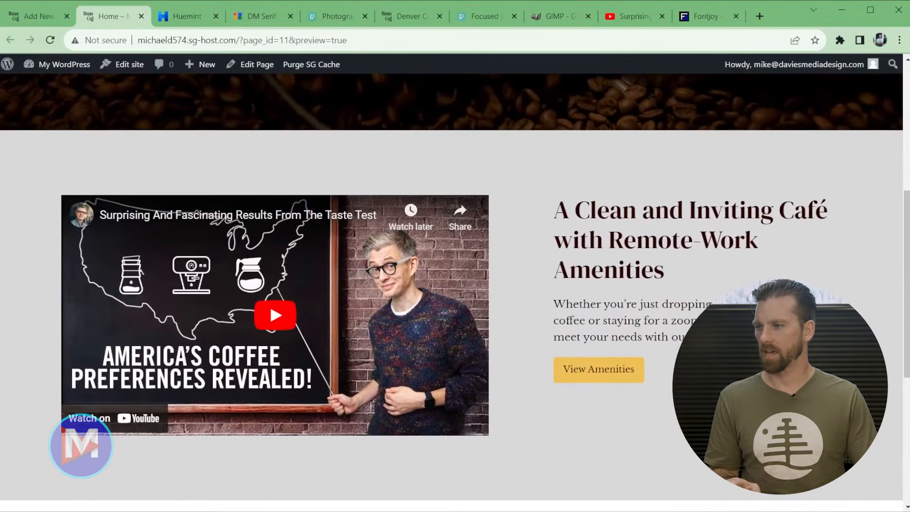
{"action": "scroll", "coordinate": [636, 433], "scroll_direction": "up", "scroll_amount": 5}
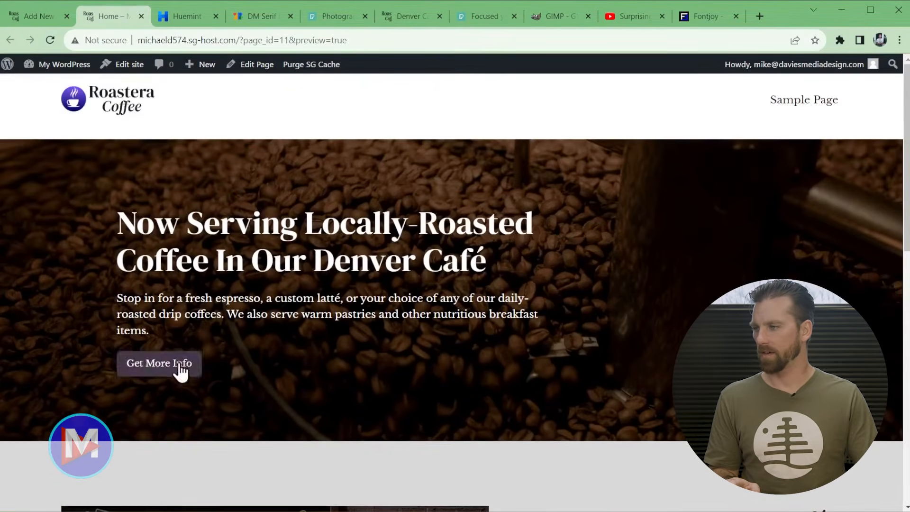
{"action": "left_click", "coordinate": [158, 367]}
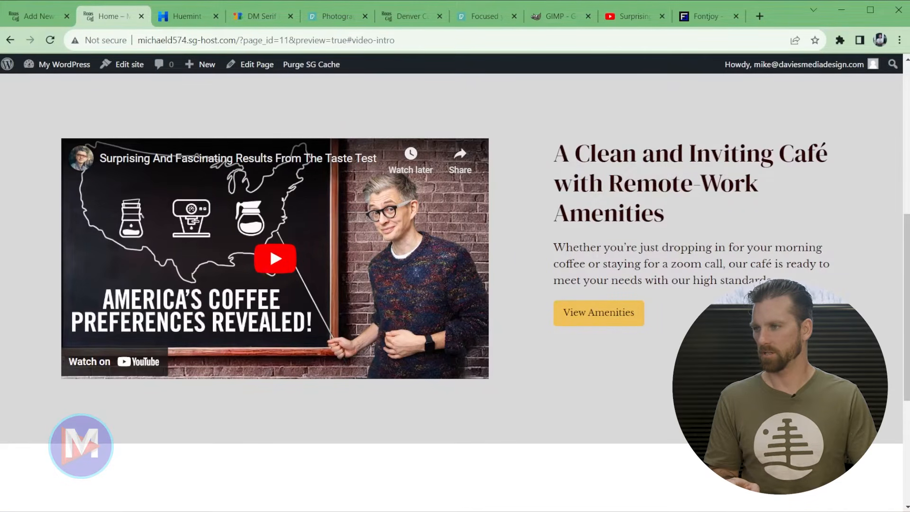
{"action": "left_click", "coordinate": [141, 16]}
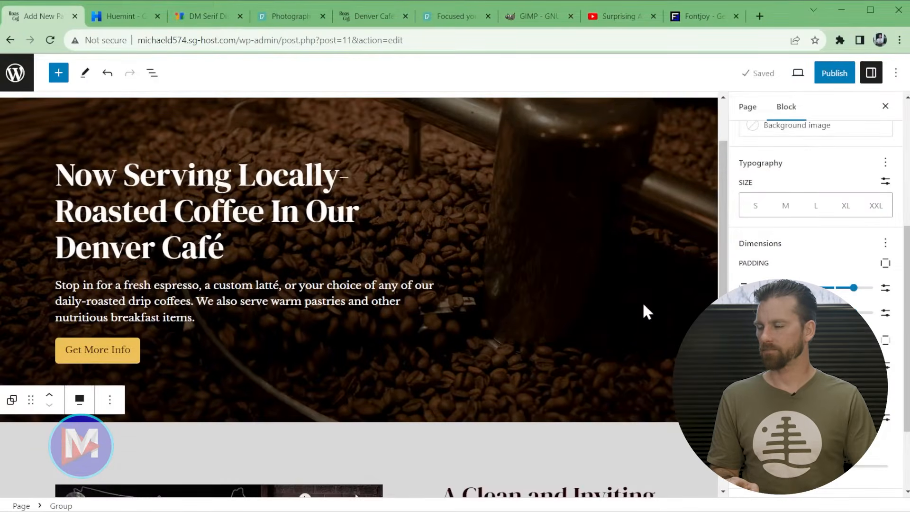
- Select the hero Cover block and switch on Fixed background for its coffee-bean image
{"action": "left_click", "coordinate": [627, 325]}
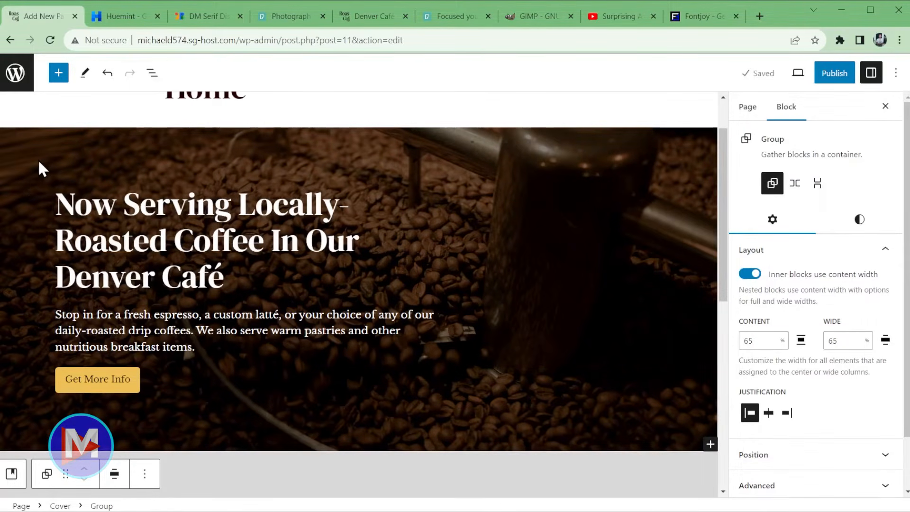
{"action": "scroll", "coordinate": [48, 180], "scroll_direction": "up", "scroll_amount": 1}
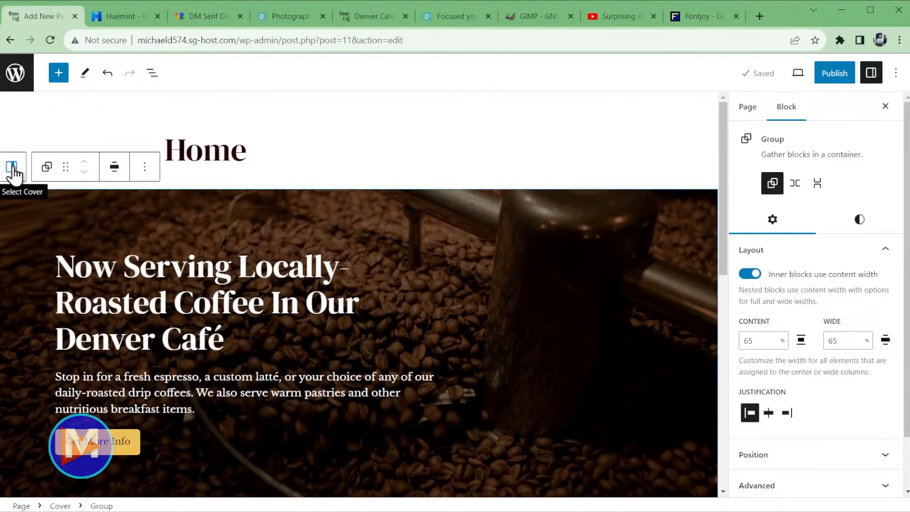
{"action": "left_click", "coordinate": [12, 171]}
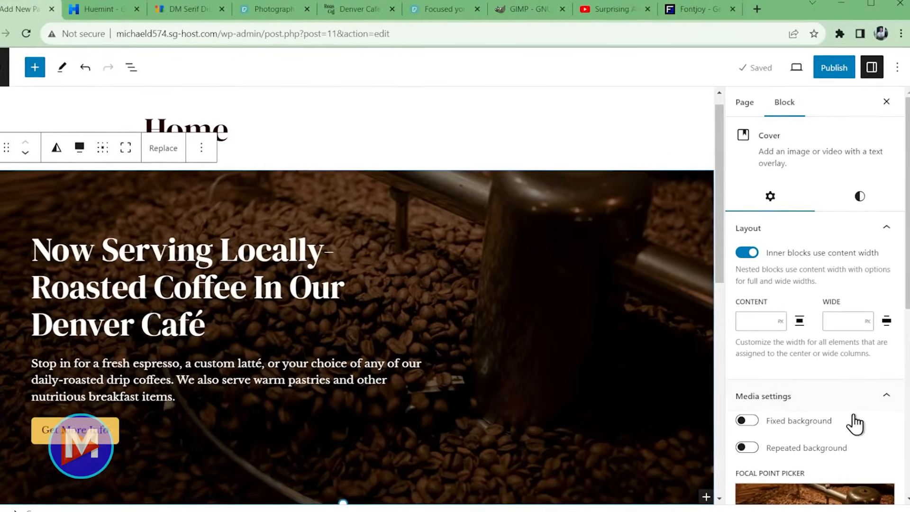
{"action": "scroll", "coordinate": [848, 388], "scroll_direction": "down", "scroll_amount": 3}
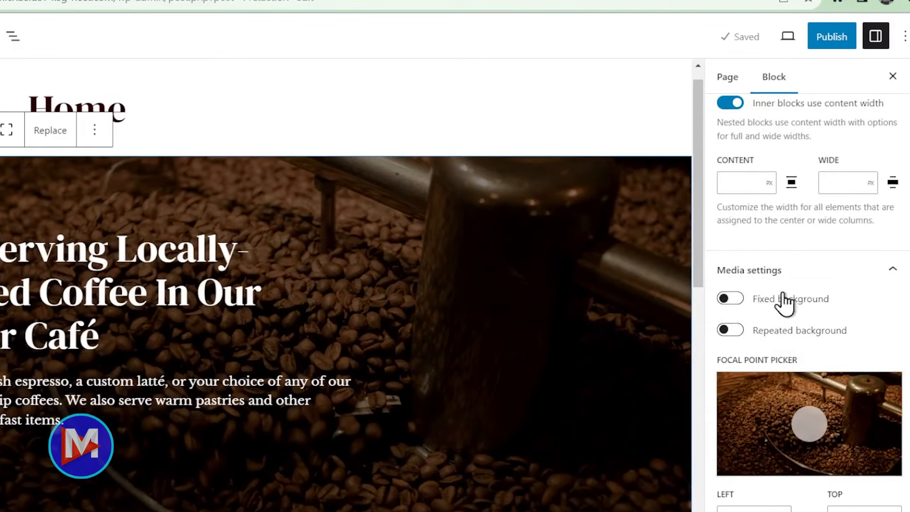
{"action": "left_click", "coordinate": [729, 298]}
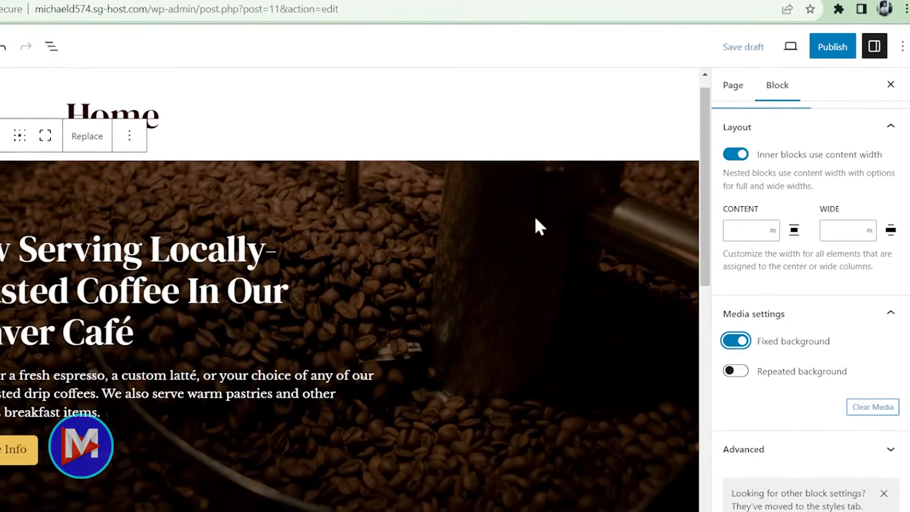
{"action": "scroll", "coordinate": [544, 223], "scroll_direction": "down", "scroll_amount": 3}
{"action": "scroll", "coordinate": [561, 234], "scroll_direction": "down", "scroll_amount": 3}
{"action": "scroll", "coordinate": [562, 235], "scroll_direction": "up", "scroll_amount": 5}
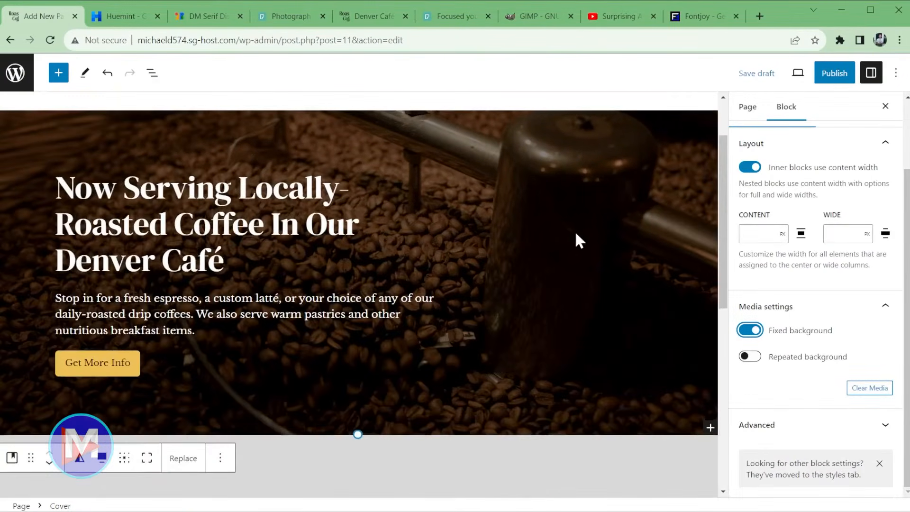
{"action": "scroll", "coordinate": [583, 239], "scroll_direction": "down", "scroll_amount": 3}
{"action": "scroll", "coordinate": [585, 242], "scroll_direction": "up", "scroll_amount": 3}
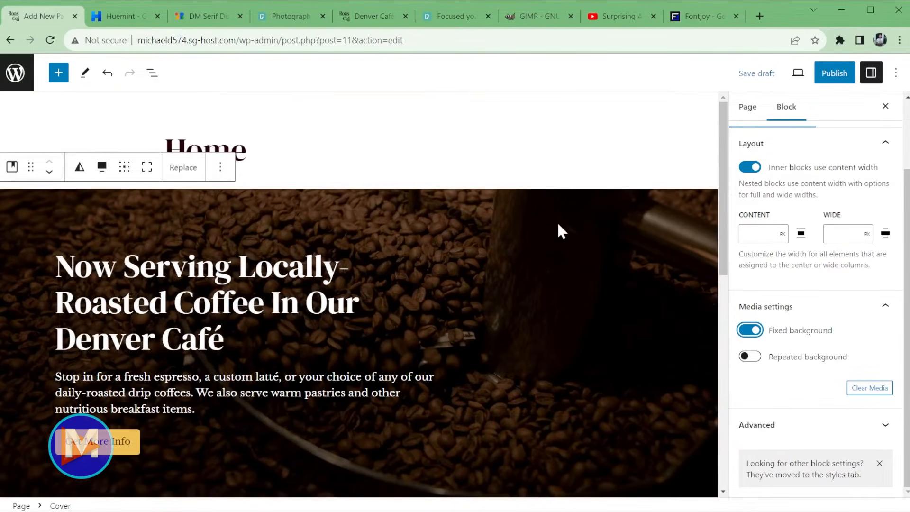
{"action": "scroll", "coordinate": [558, 241], "scroll_direction": "down", "scroll_amount": 10}
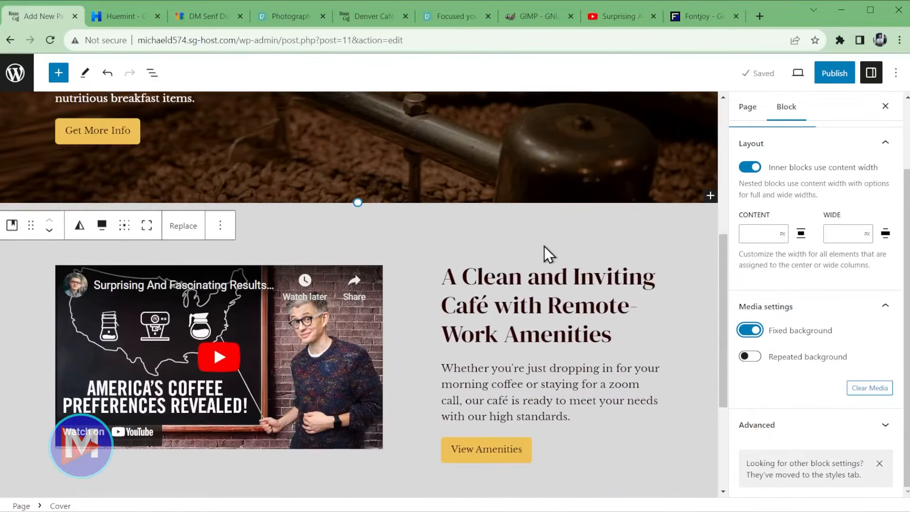
{"action": "scroll", "coordinate": [493, 189], "scroll_direction": "up", "scroll_amount": 1}
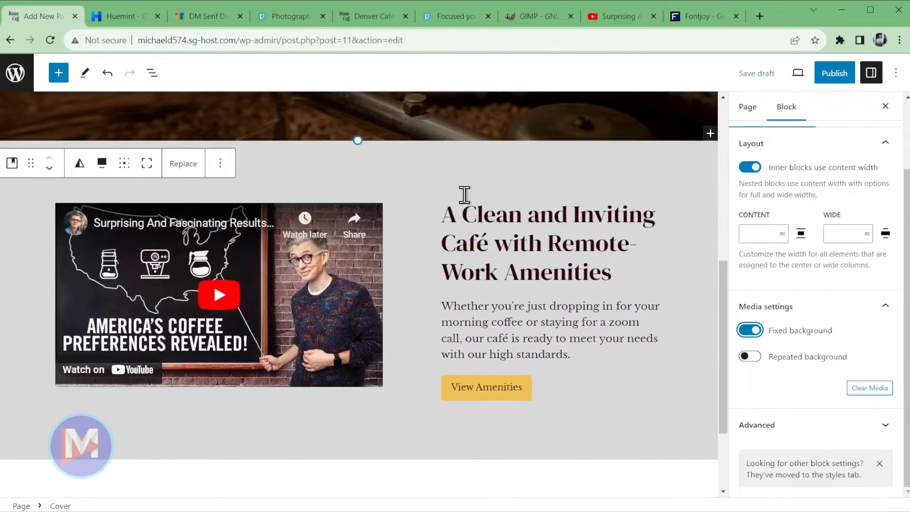
- In List View, rename the video section Group to 'Video Intro'
{"action": "left_click", "coordinate": [151, 72]}
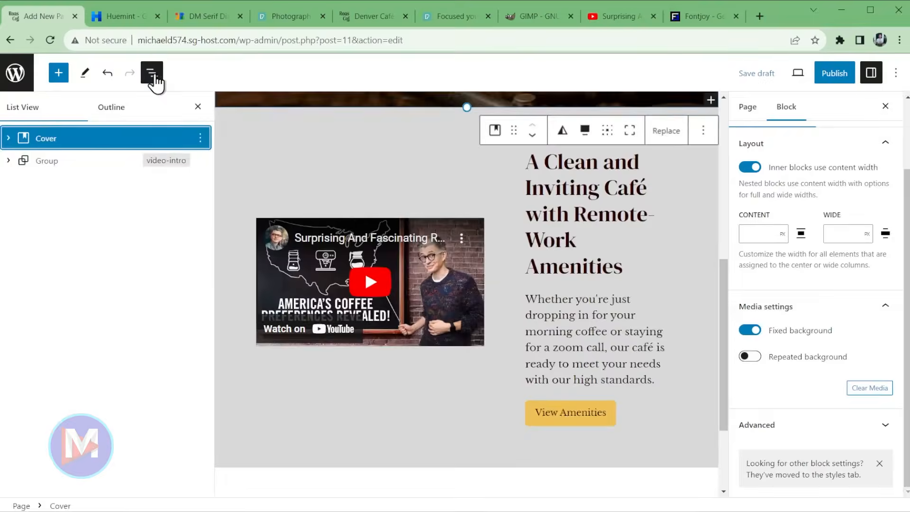
{"action": "left_click", "coordinate": [24, 163]}
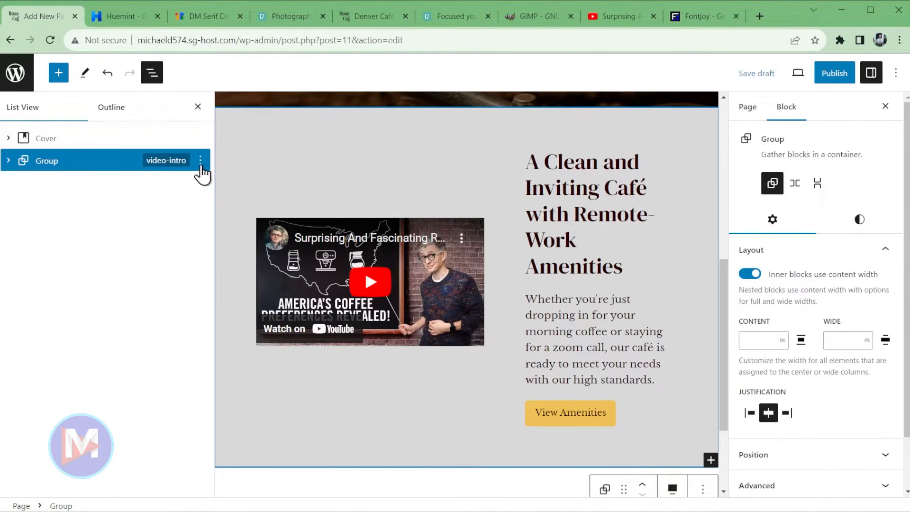
{"action": "left_click", "coordinate": [201, 161]}
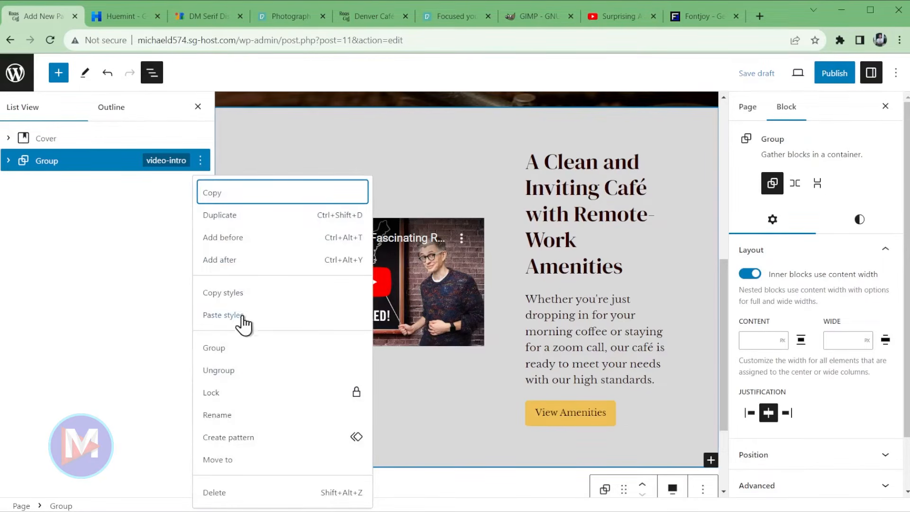
{"action": "left_click", "coordinate": [231, 415]}
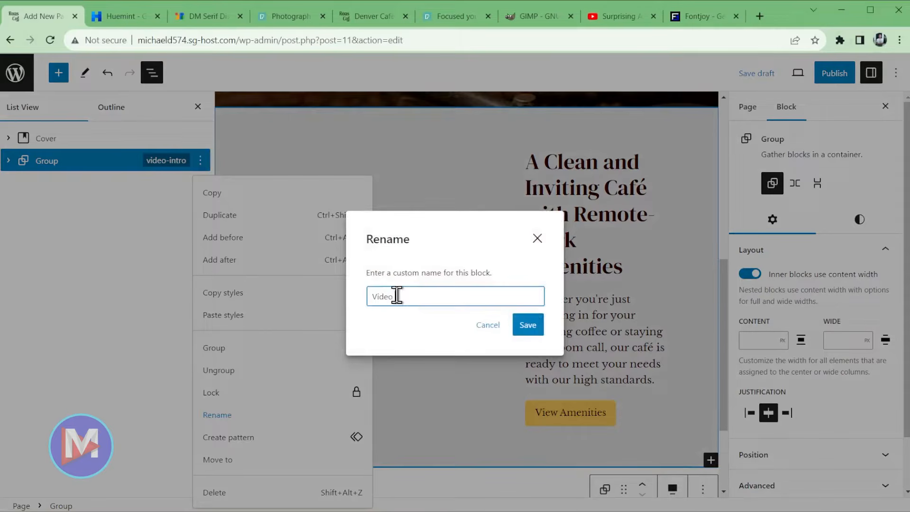
{"action": "type", "text": "Video Intro"}
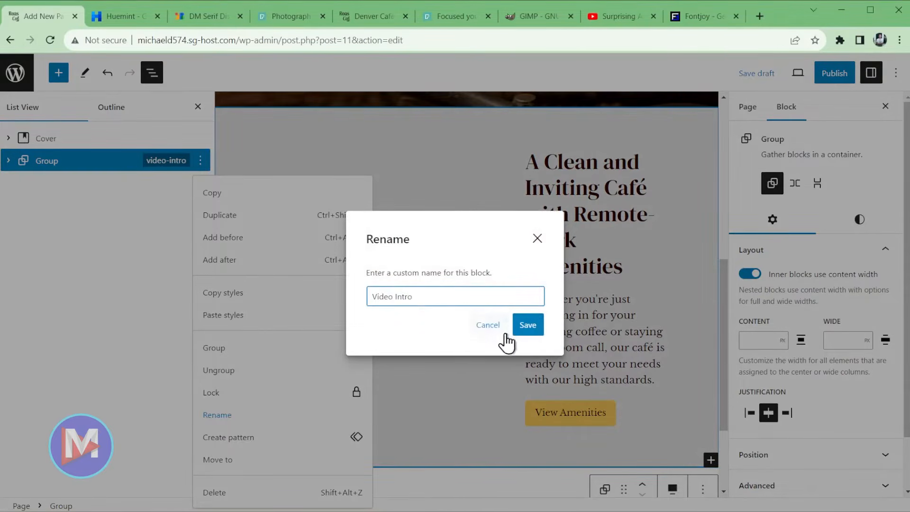
{"action": "left_click", "coordinate": [529, 326]}
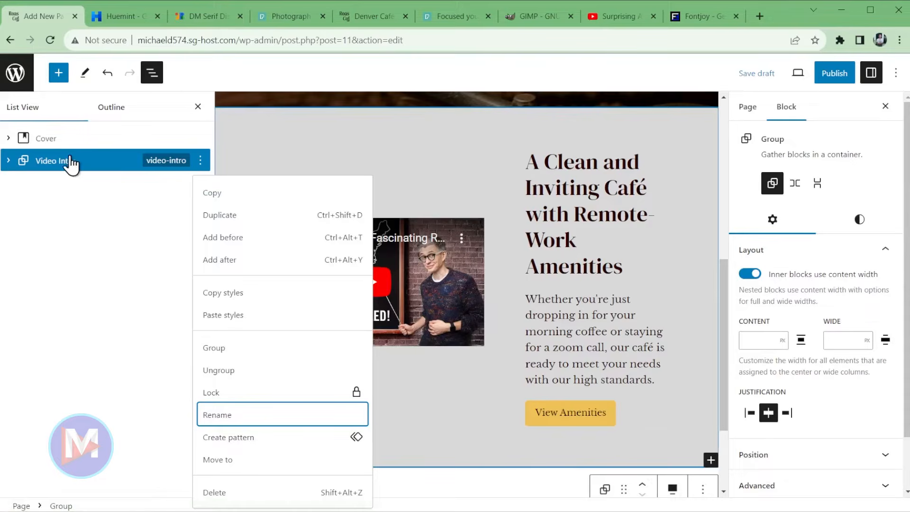
- Add an empty paragraph block after the Video Intro section
{"action": "left_click", "coordinate": [201, 163]}
{"action": "left_click", "coordinate": [202, 162]}
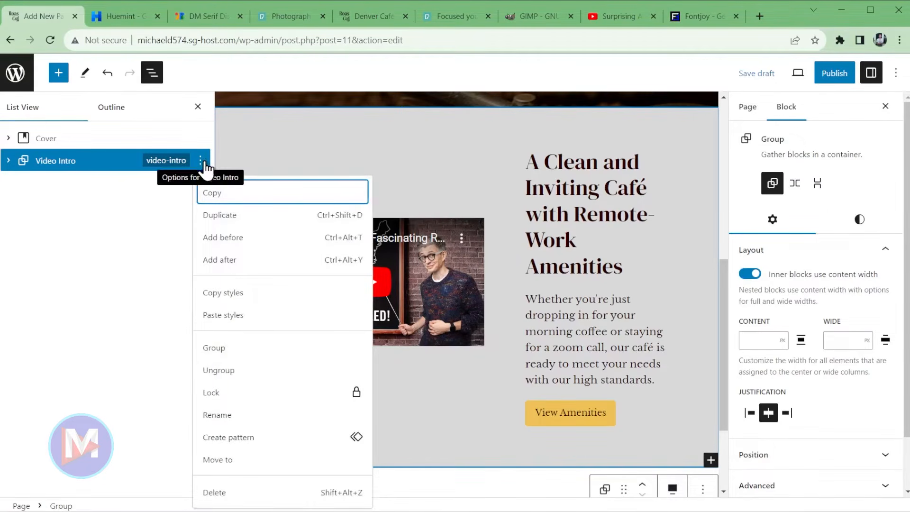
{"action": "left_click", "coordinate": [226, 261]}
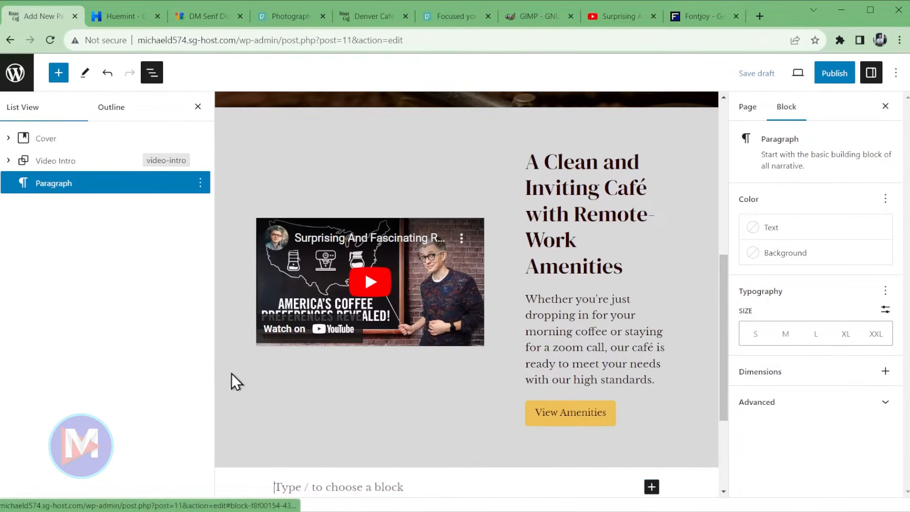
- Insert a stacked Group block below Video Intro and set it to wide width
{"action": "scroll", "coordinate": [402, 367], "scroll_direction": "down", "scroll_amount": 3}
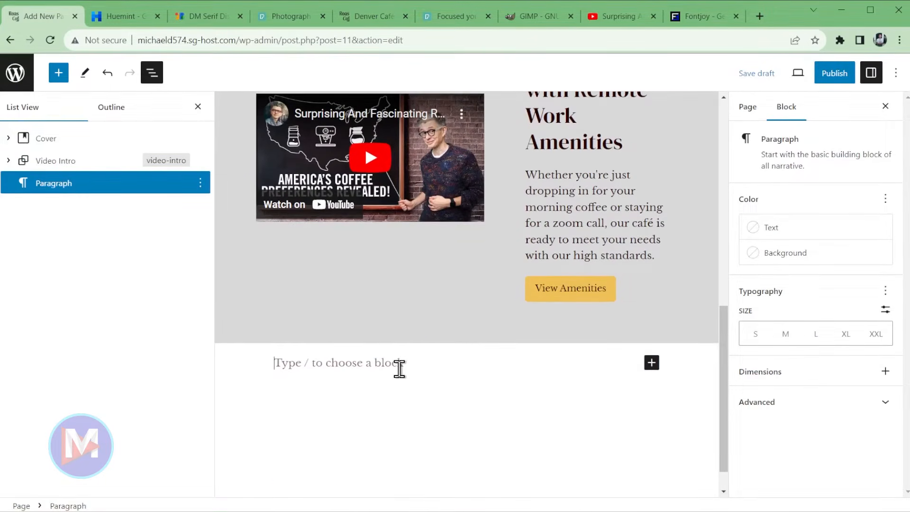
{"action": "type", "text": "/group"}
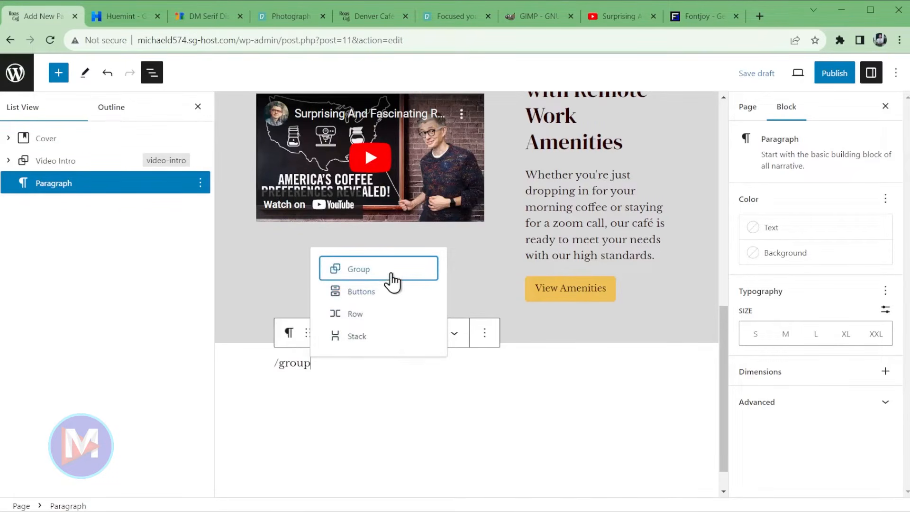
{"action": "left_click", "coordinate": [391, 269]}
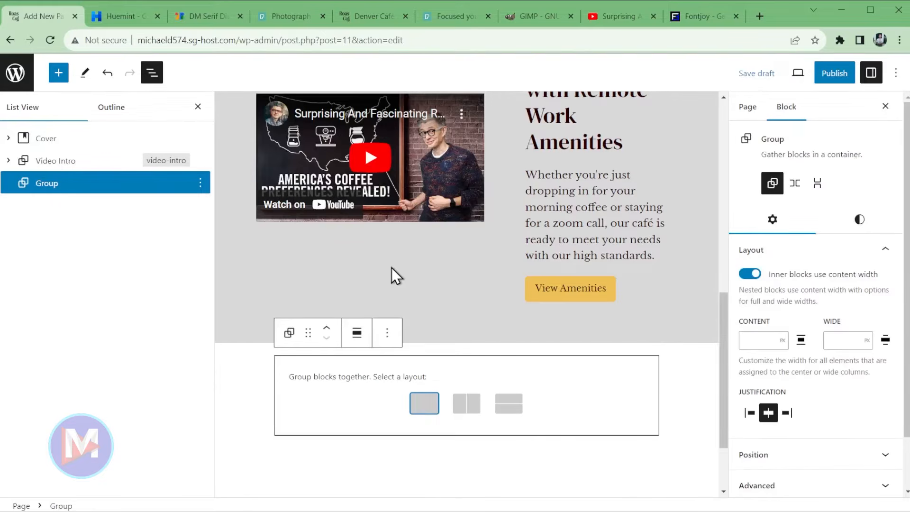
{"action": "left_click", "coordinate": [423, 410]}
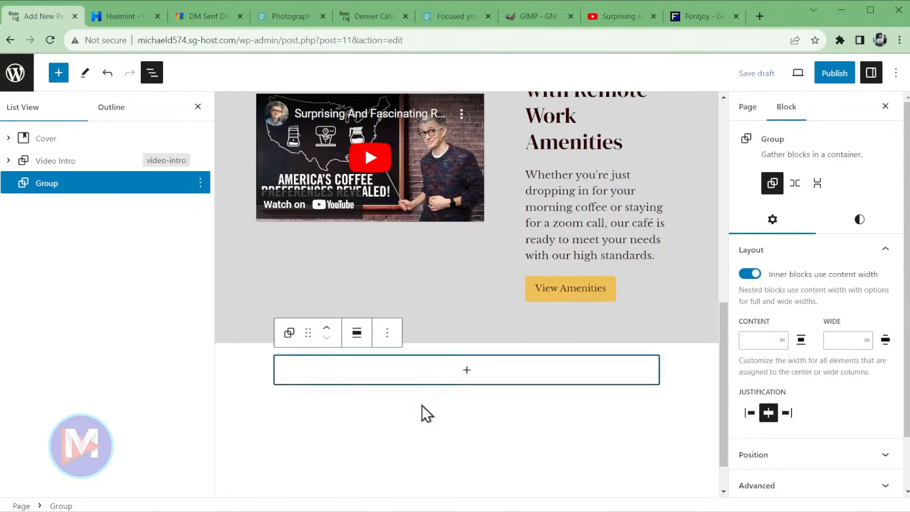
{"action": "left_click", "coordinate": [358, 338]}
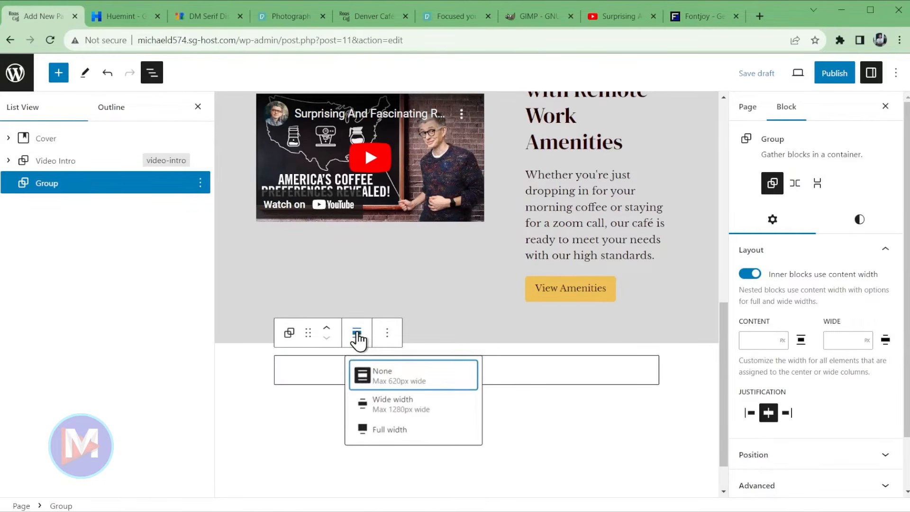
{"action": "left_click", "coordinate": [399, 408]}
- Give the new group padding of 5 on top/bottom and both sides
{"action": "left_click", "coordinate": [845, 223]}
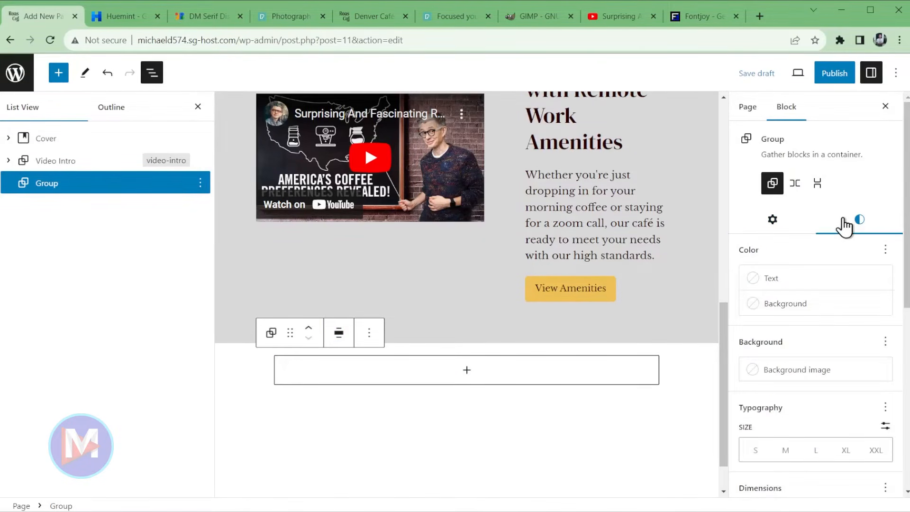
{"action": "scroll", "coordinate": [894, 325], "scroll_direction": "down", "scroll_amount": 4}
{"action": "left_click_drag", "start_coordinate": [756, 346], "coordinate": [846, 363]}
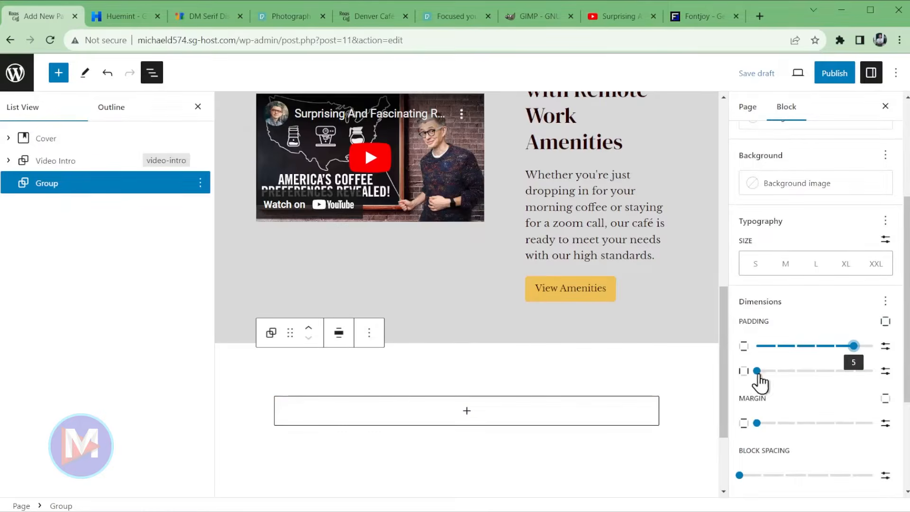
{"action": "left_click_drag", "start_coordinate": [757, 371], "coordinate": [857, 375]}
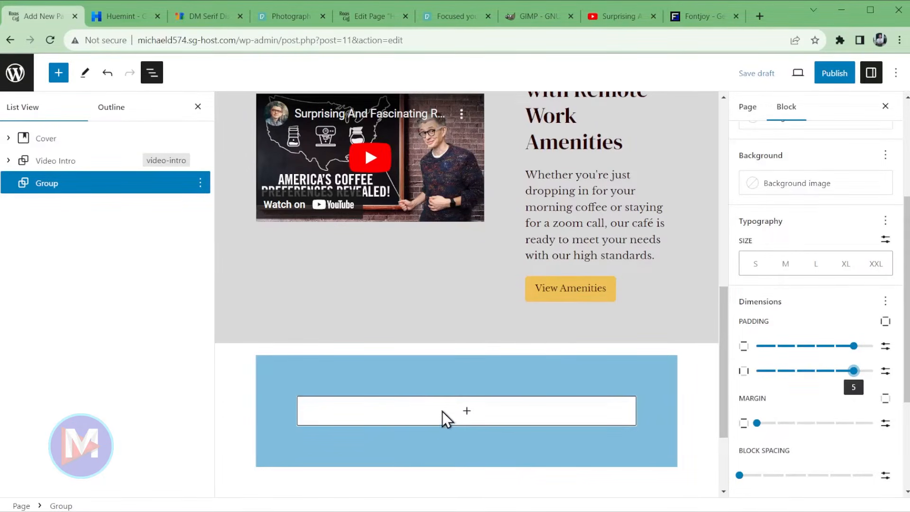
{"action": "left_click", "coordinate": [466, 411]}
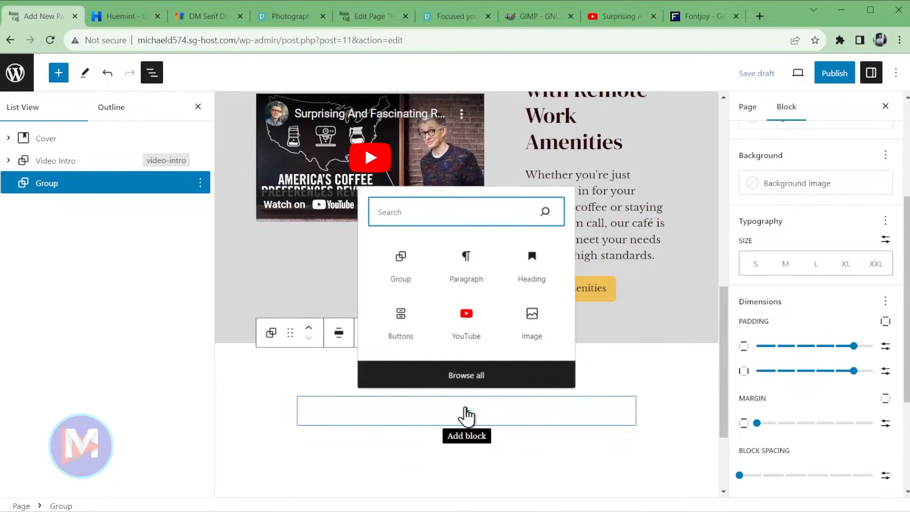
- Add a centered 'Why Our Coffee?' heading in the group, then start a new paragraph
{"action": "left_click", "coordinate": [536, 275]}
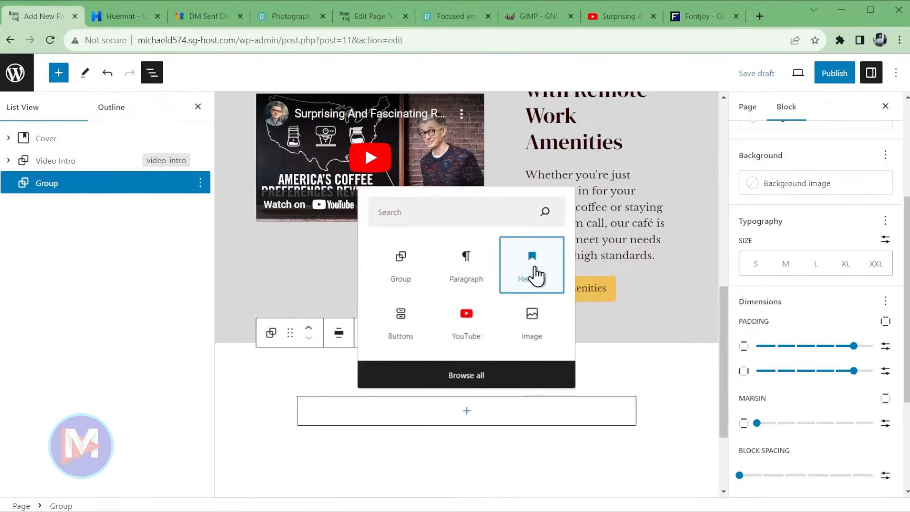
{"action": "type", "text": "Wh"}
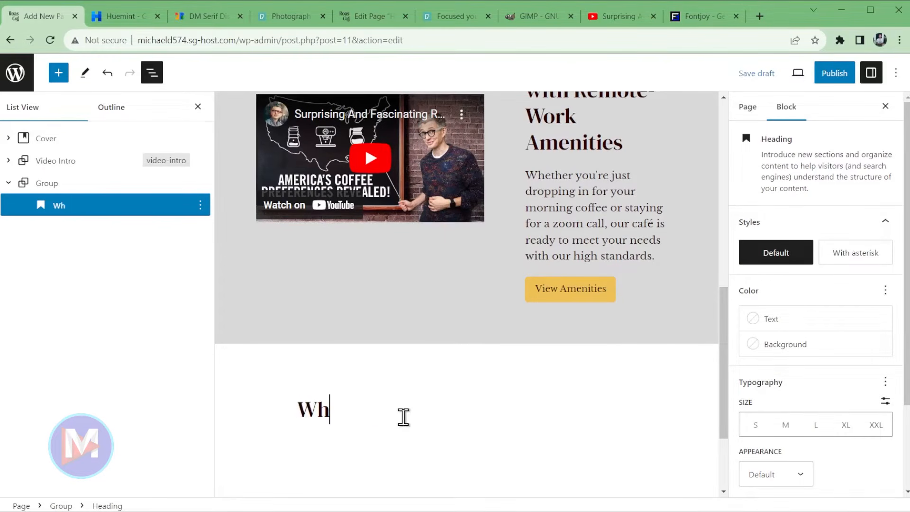
{"action": "type", "text": "y Our Coffee?"}
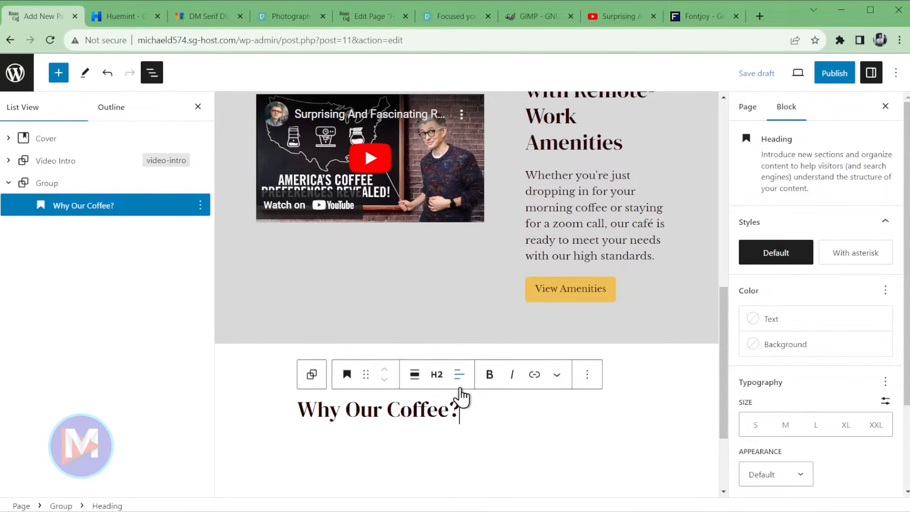
{"action": "left_click", "coordinate": [459, 374]}
{"action": "left_click", "coordinate": [493, 438]}
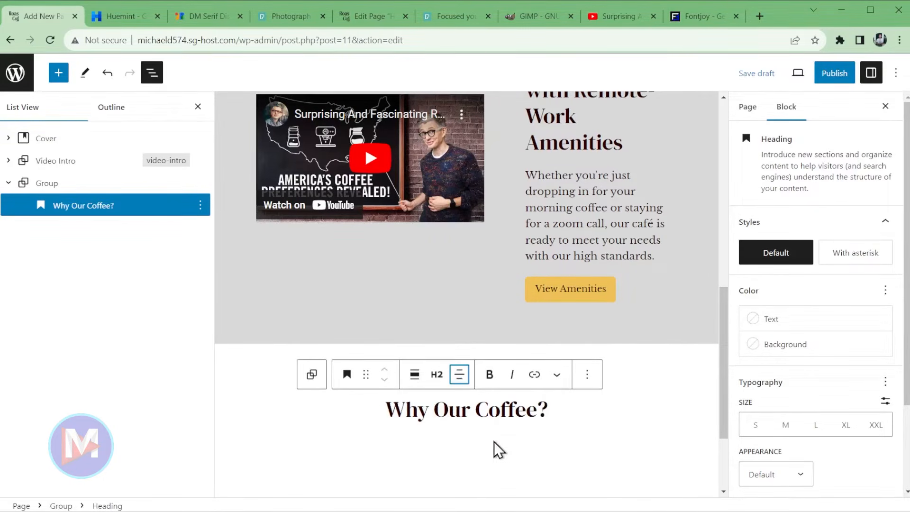
{"action": "key", "text": "Return"}
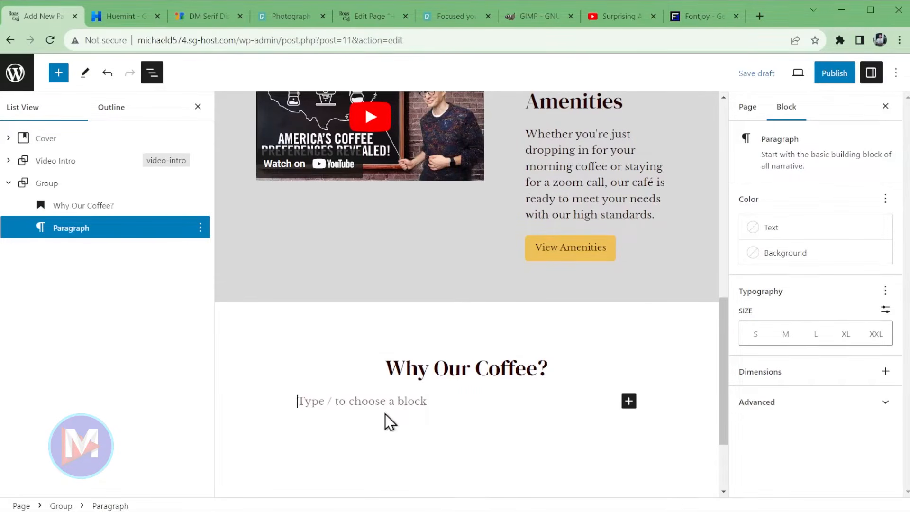
- Insert a Contrast-coloured separator under the heading and add an empty block after it
{"action": "type", "text": "/"}
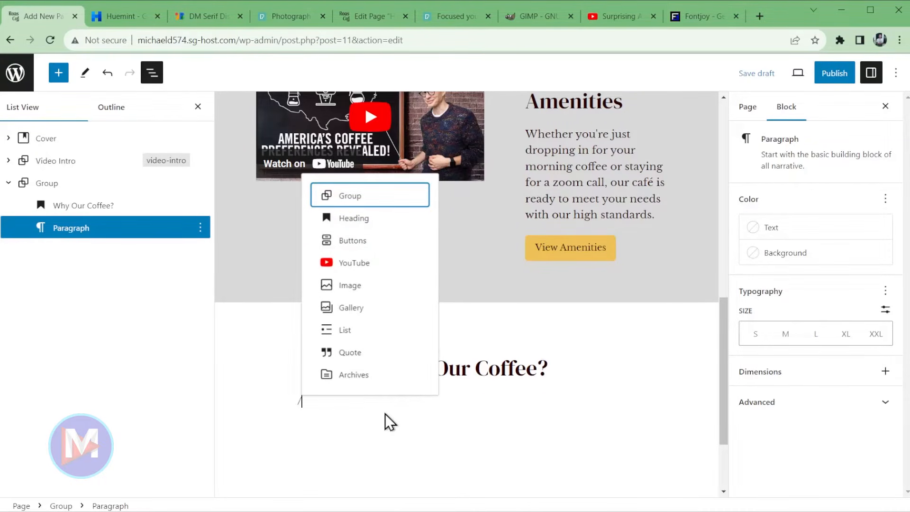
{"action": "type", "text": "sepa"}
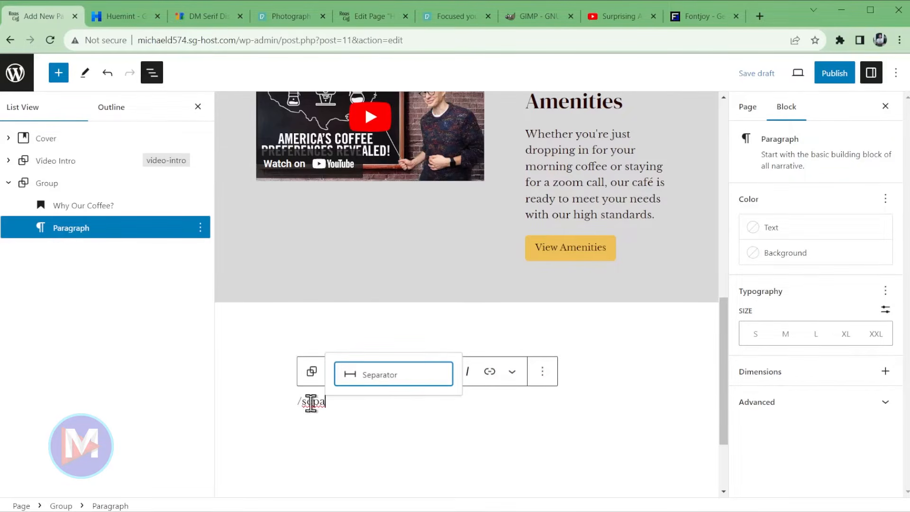
{"action": "left_click", "coordinate": [383, 377]}
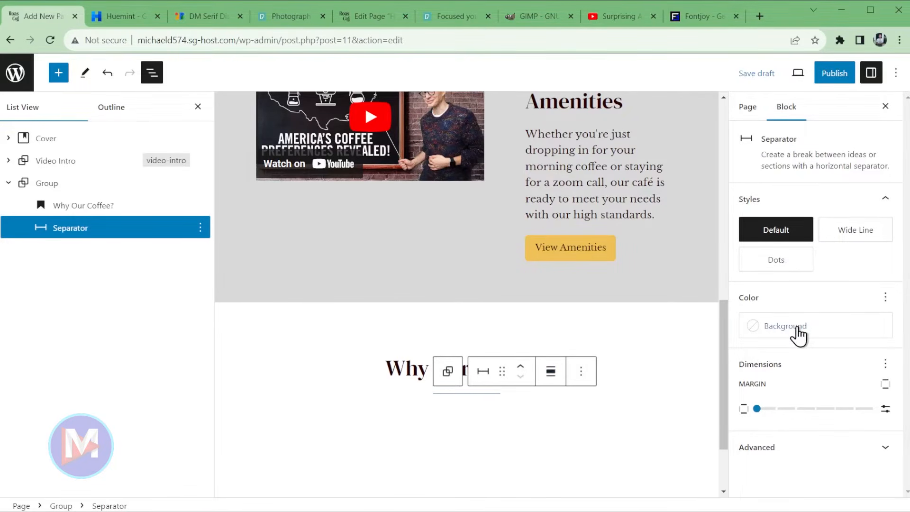
{"action": "left_click", "coordinate": [798, 335]}
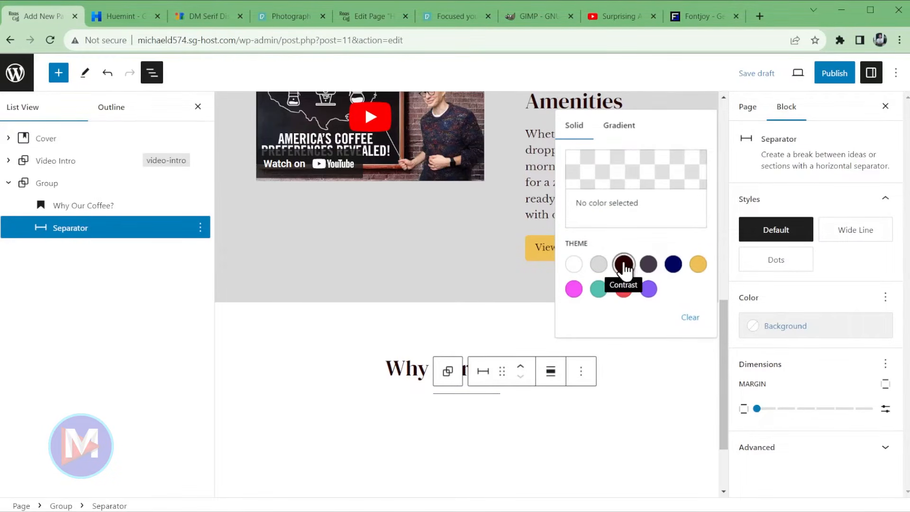
{"action": "left_click", "coordinate": [624, 266]}
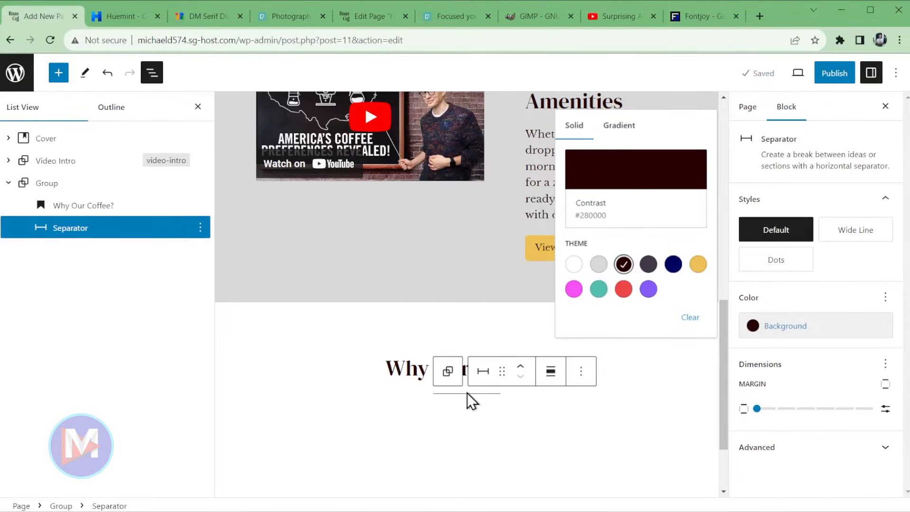
{"action": "left_click", "coordinate": [582, 374]}
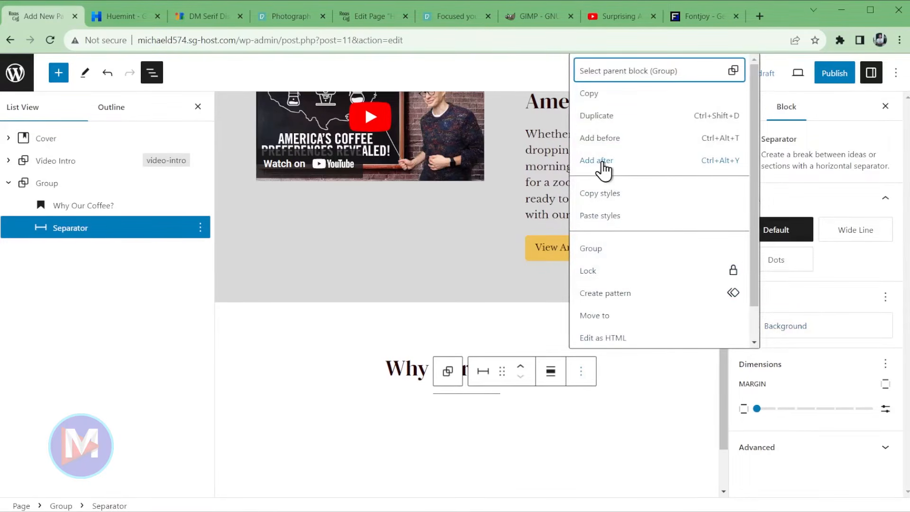
{"action": "left_click", "coordinate": [598, 160]}
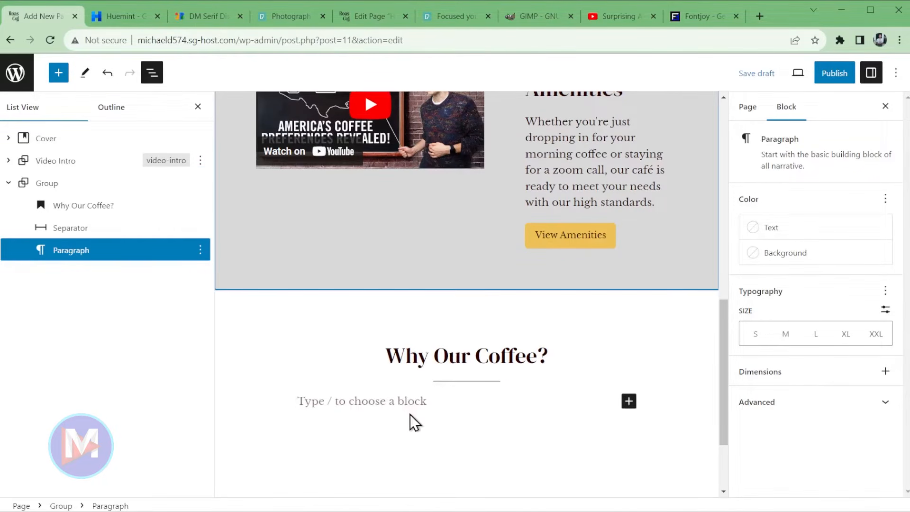
- Close List View and insert a 33 / 33 / 33 Columns block below the separator
{"action": "key", "text": "shift+alt+o"}
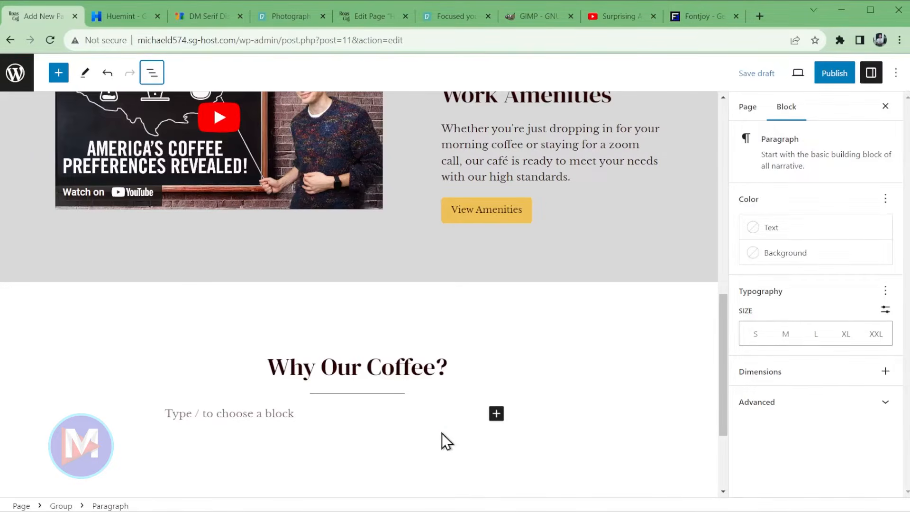
{"action": "left_click", "coordinate": [280, 413]}
{"action": "type", "text": "/colu"}
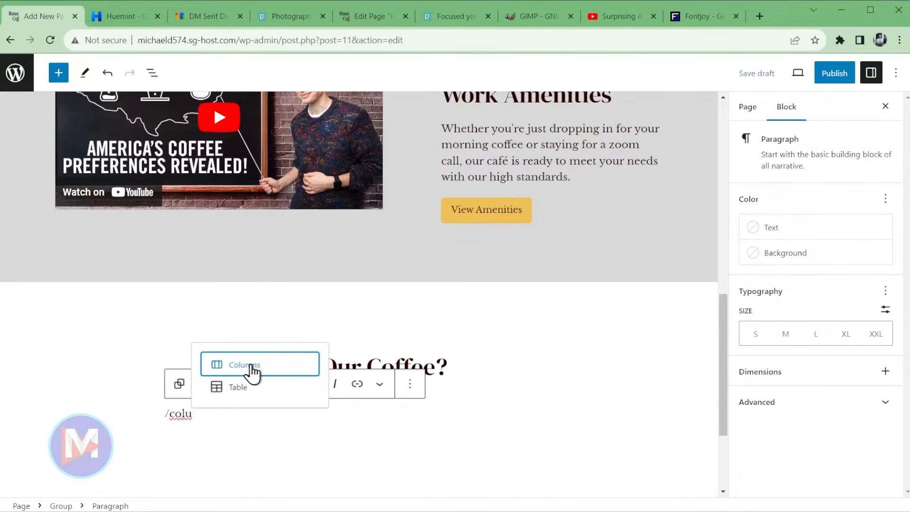
{"action": "left_click", "coordinate": [253, 365]}
{"action": "scroll", "coordinate": [444, 443], "scroll_direction": "down", "scroll_amount": 3}
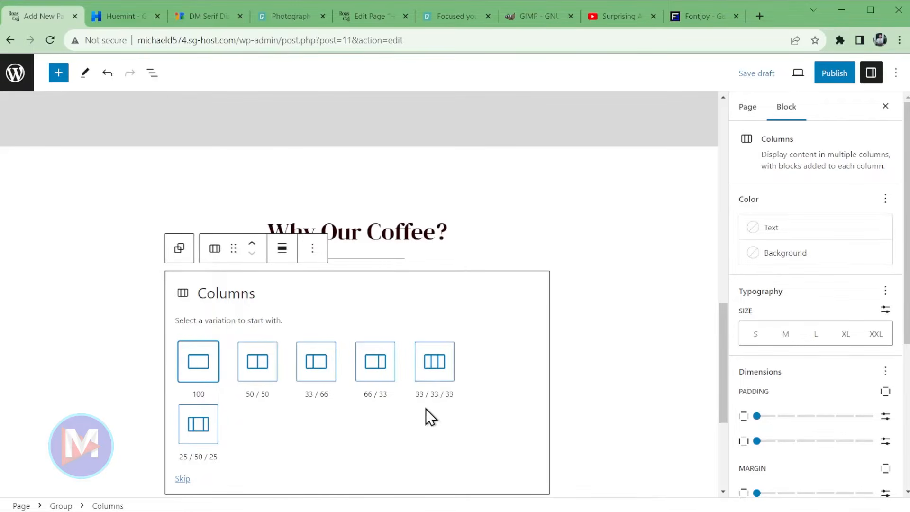
{"action": "left_click", "coordinate": [441, 365]}
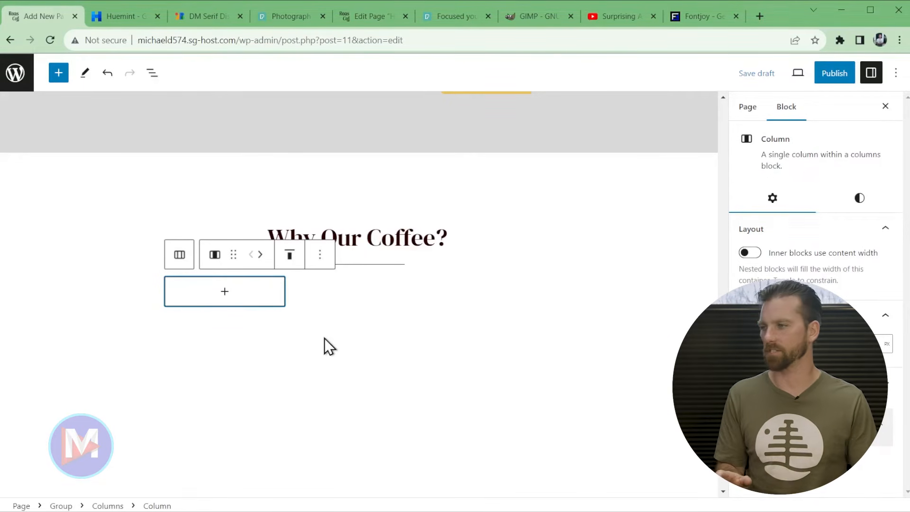
- Add an Image block in the first column with the Coffee Roastera Icon from Roastera Icons
{"action": "left_click", "coordinate": [231, 292]}
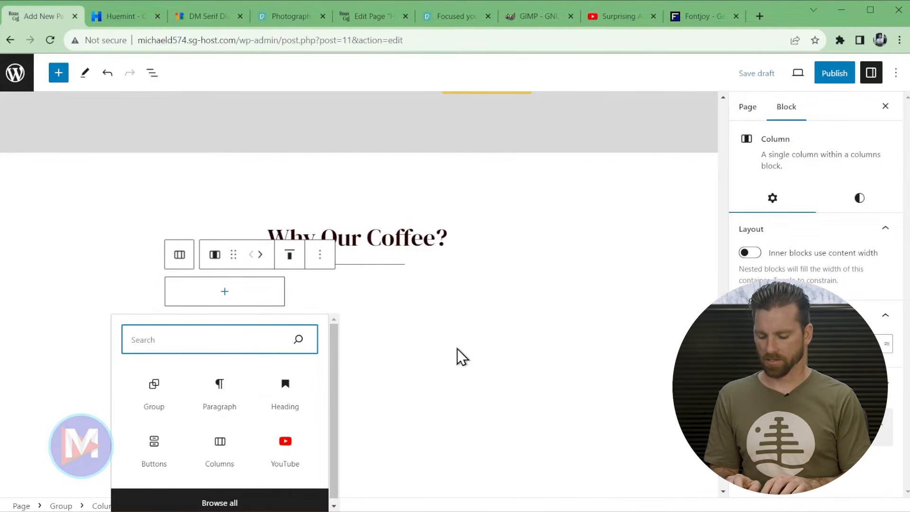
{"action": "type", "text": "Image"}
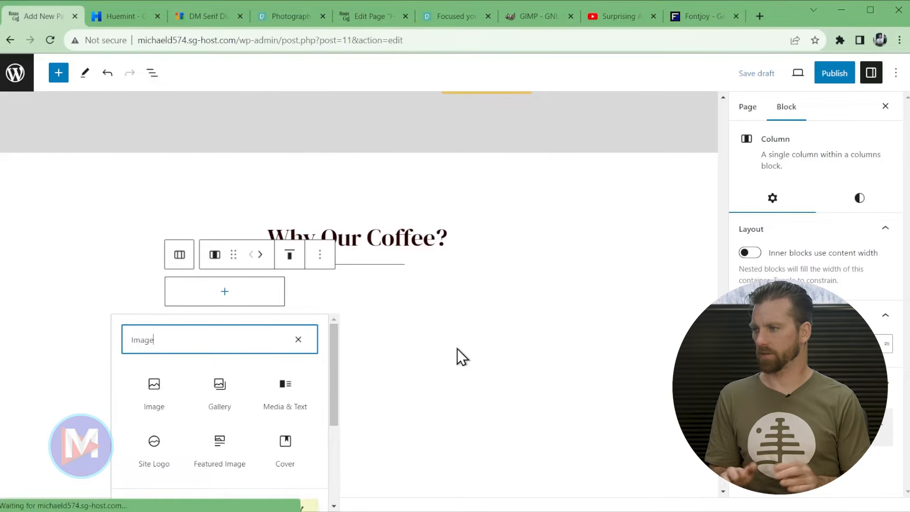
{"action": "left_click", "coordinate": [157, 398]}
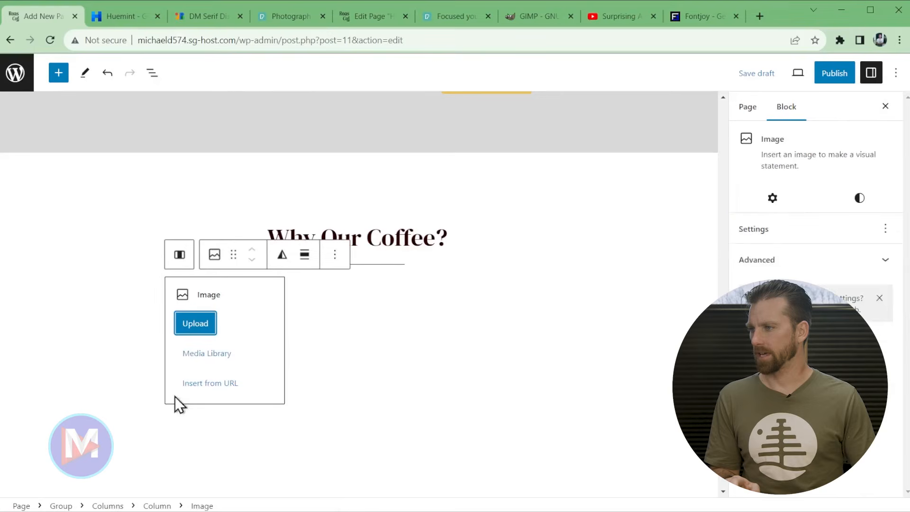
{"action": "left_click", "coordinate": [198, 320]}
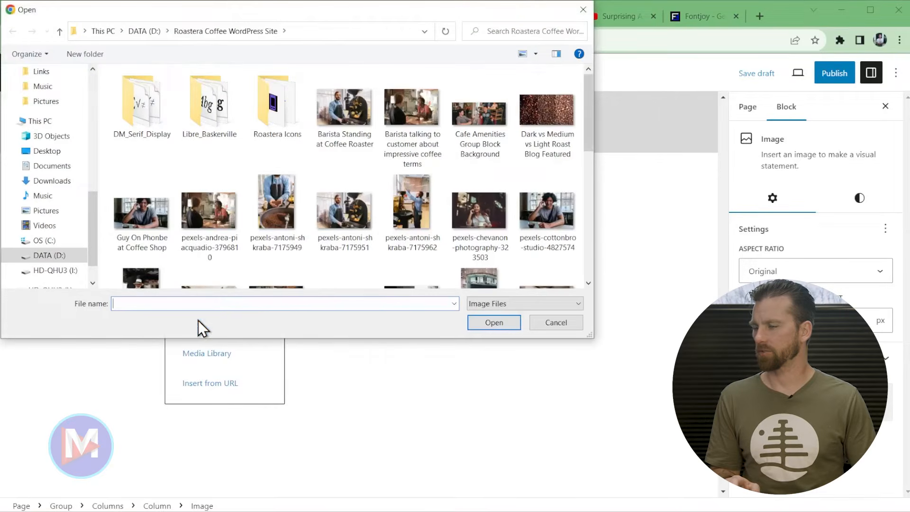
{"action": "double_click", "coordinate": [271, 96]}
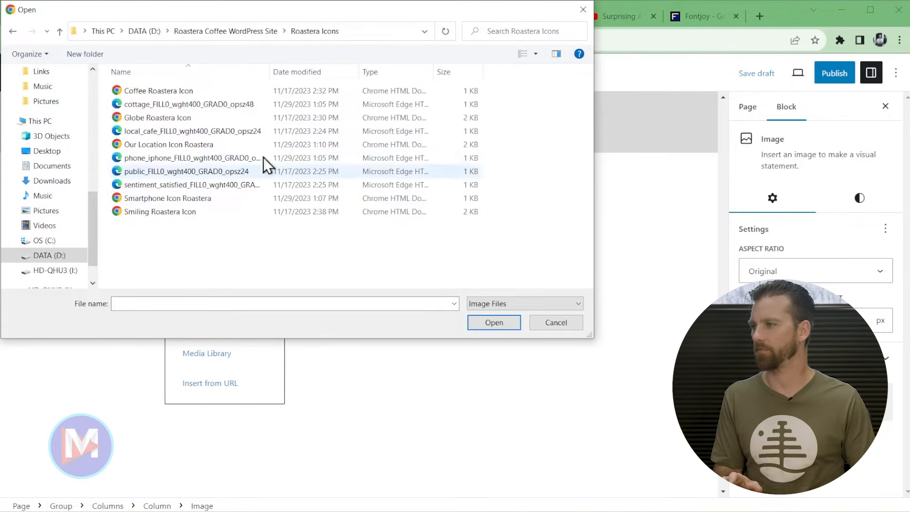
{"action": "double_click", "coordinate": [135, 91]}
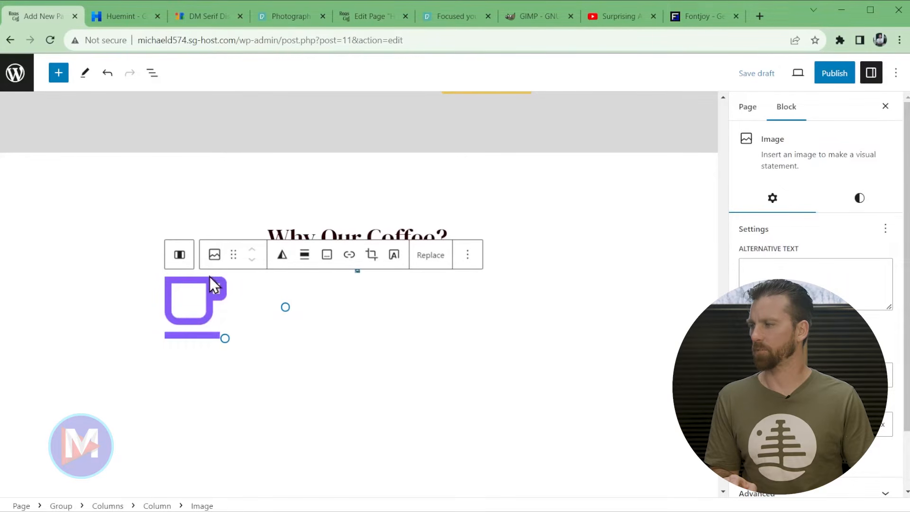
- Centre the cup icon and add an empty block after it
{"action": "left_click", "coordinate": [202, 303]}
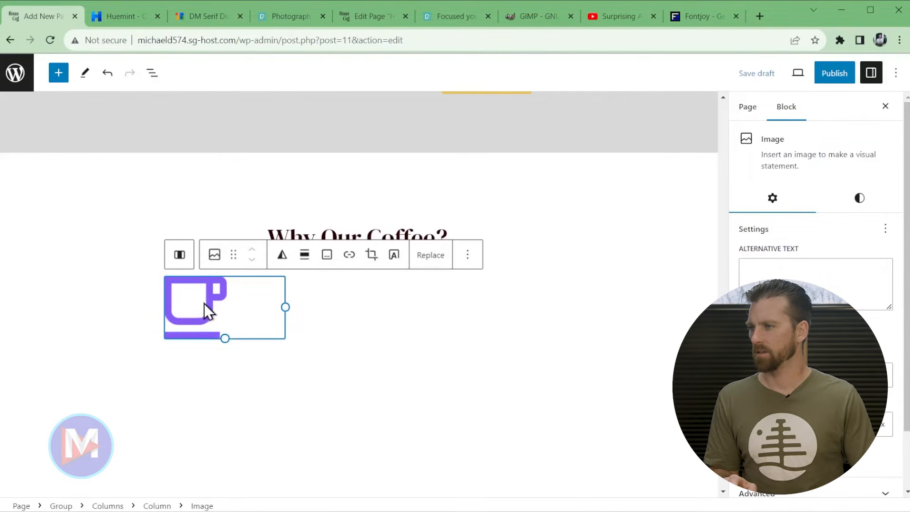
{"action": "left_click", "coordinate": [305, 259]}
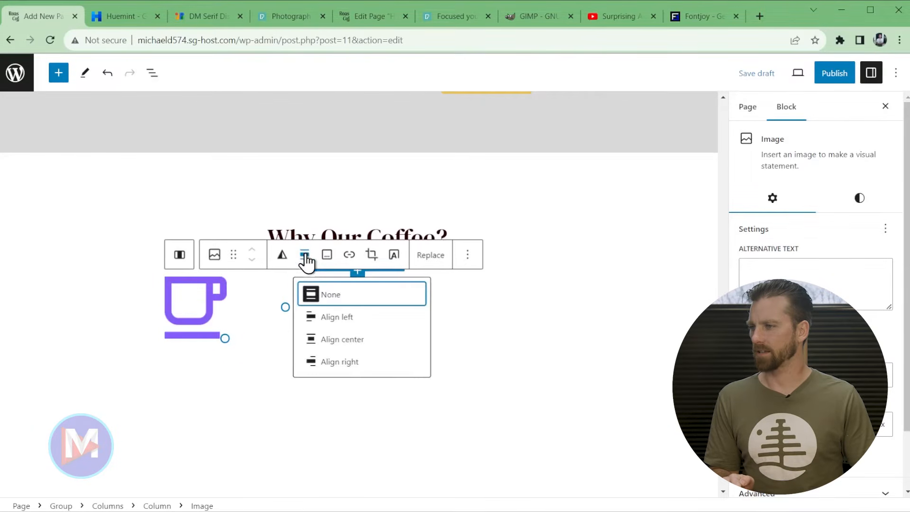
{"action": "left_click", "coordinate": [361, 339]}
{"action": "left_click", "coordinate": [497, 256]}
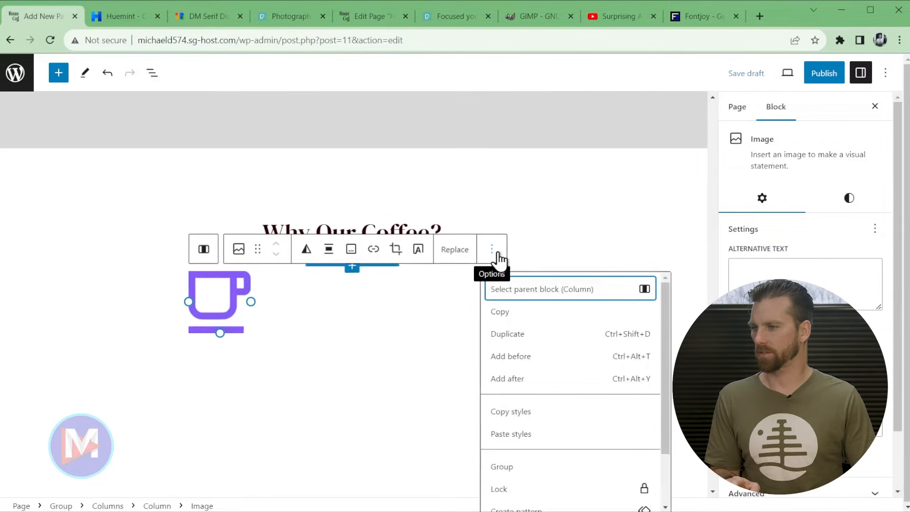
{"action": "left_click", "coordinate": [520, 383]}
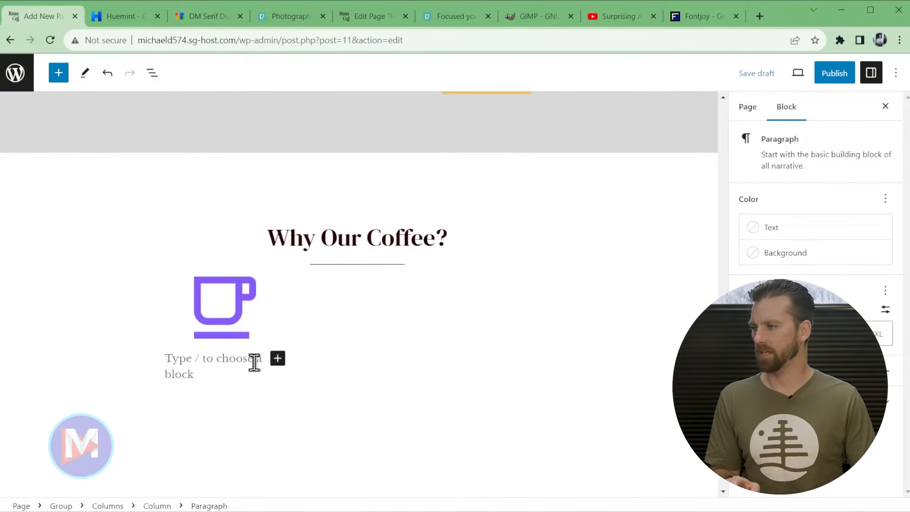
- Add a 'Brewed Daily' heading with an empty paragraph, then select Word's Lorem ipsum text
{"action": "type", "text": "/head"}
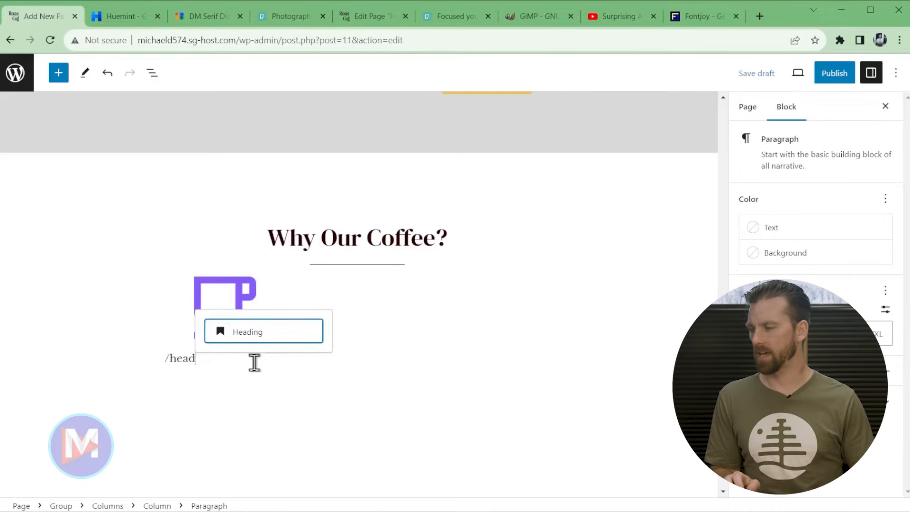
{"action": "left_click", "coordinate": [299, 340]}
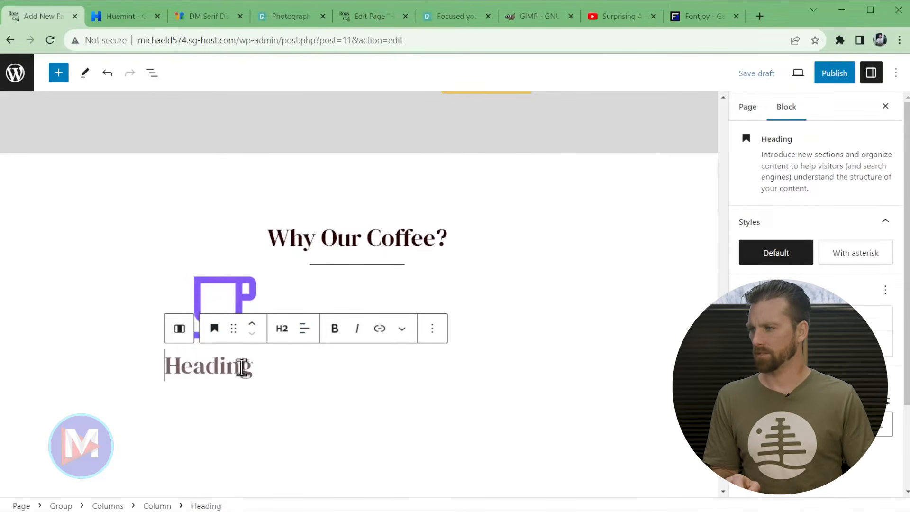
{"action": "type", "text": "Brewed Daily"}
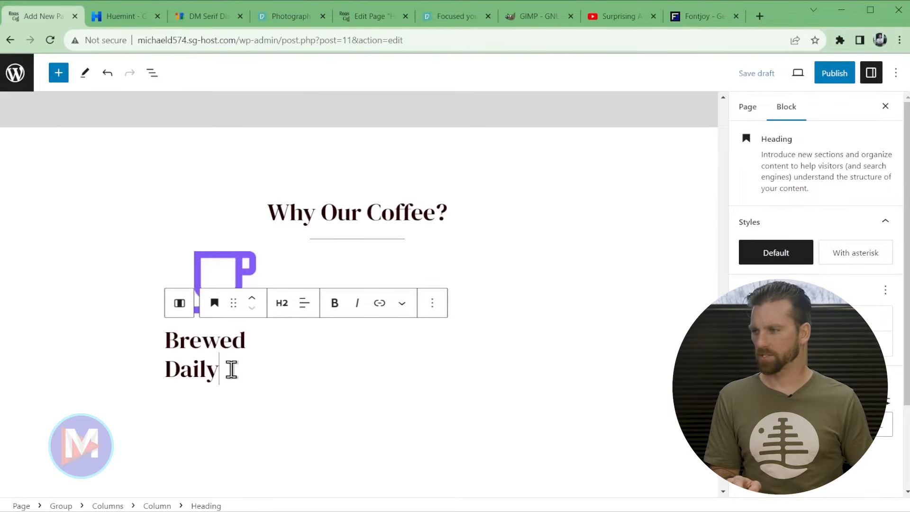
{"action": "key", "text": "Return"}
{"action": "type", "text": "/"}
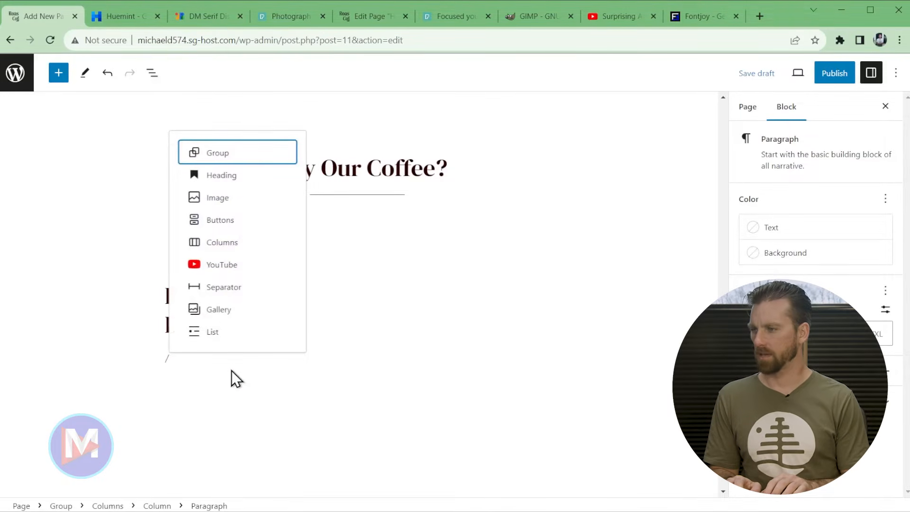
{"action": "key", "text": "BackSpace"}
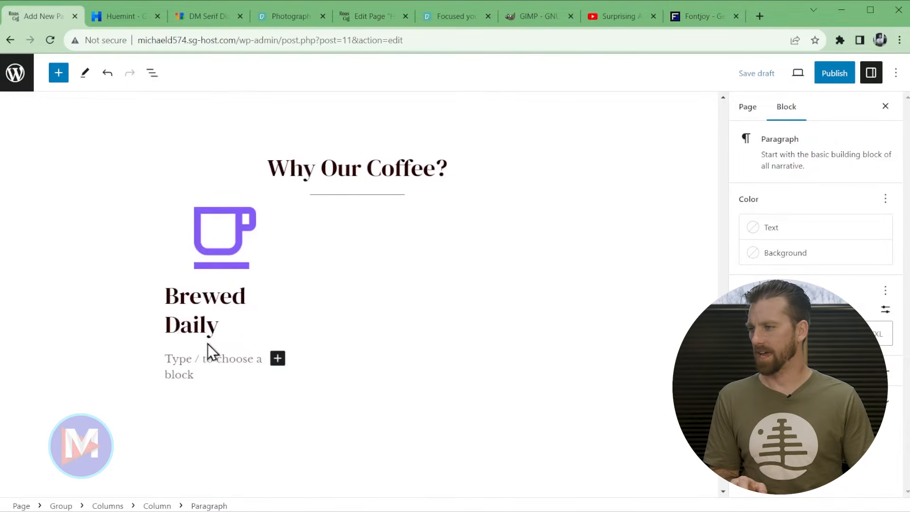
{"action": "key", "text": "alt+Tab"}
{"action": "left_click_drag", "start_coordinate": [520, 269], "coordinate": [447, 257]}
{"action": "key", "text": "ctrl+c"}
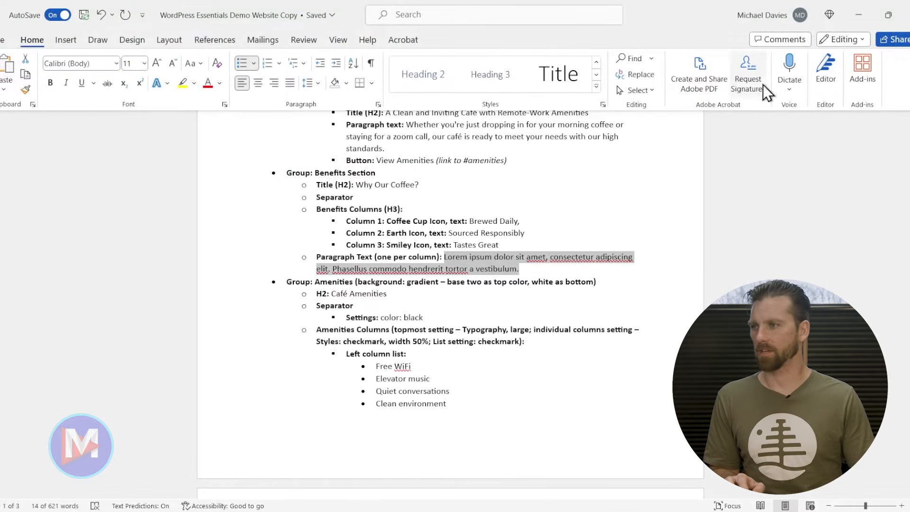
- Paste the copied Lorem ipsum text into the empty paragraph under Brewed Daily
{"action": "left_click", "coordinate": [857, 14]}
{"action": "left_click", "coordinate": [200, 362]}
{"action": "key", "text": "ctrl+v"}
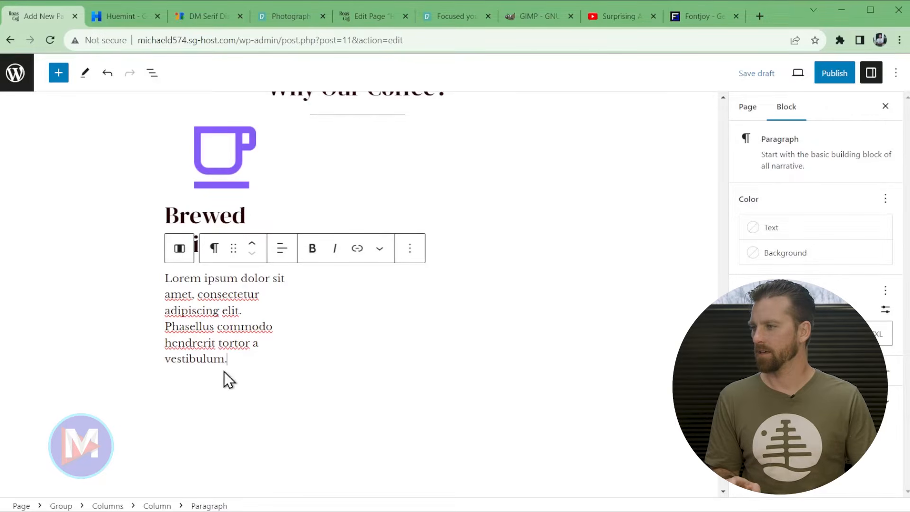
- Centre both the Lorem ipsum paragraph and the Brewed Daily heading
{"action": "left_click", "coordinate": [281, 248]}
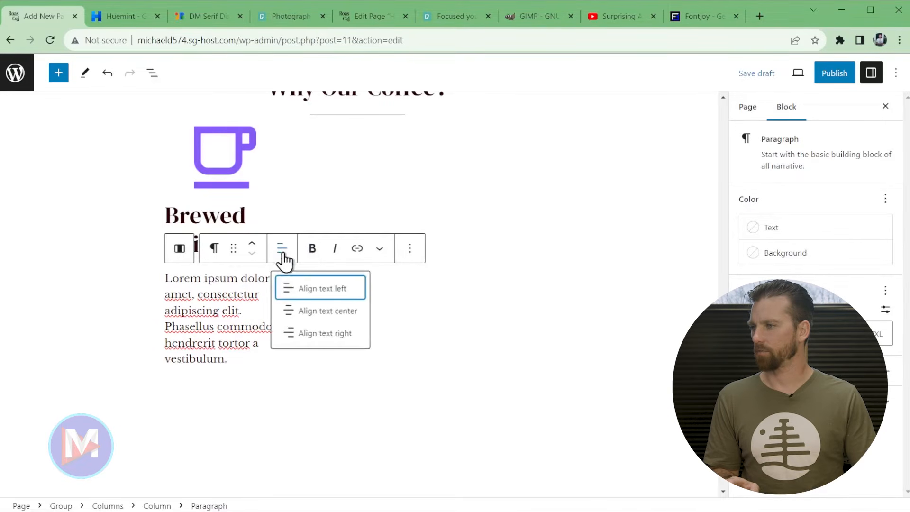
{"action": "left_click", "coordinate": [317, 312]}
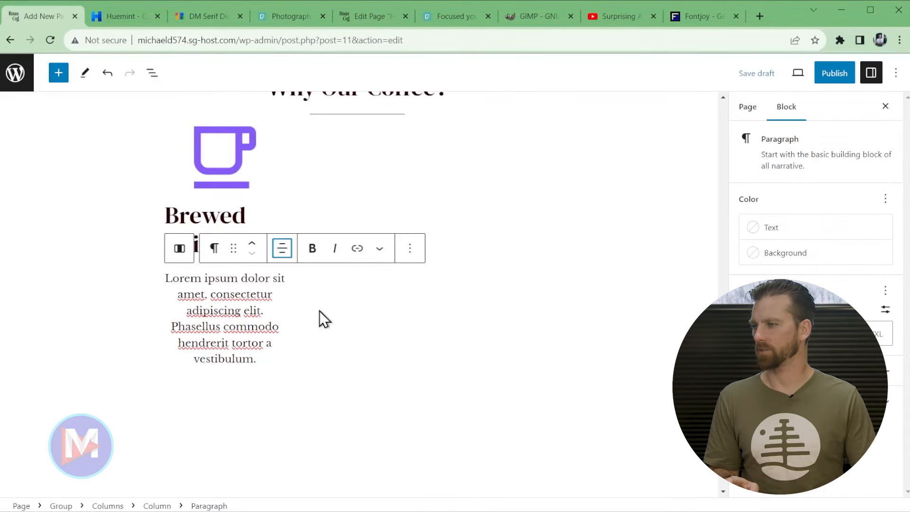
{"action": "left_click", "coordinate": [244, 219]}
{"action": "left_click", "coordinate": [306, 180]}
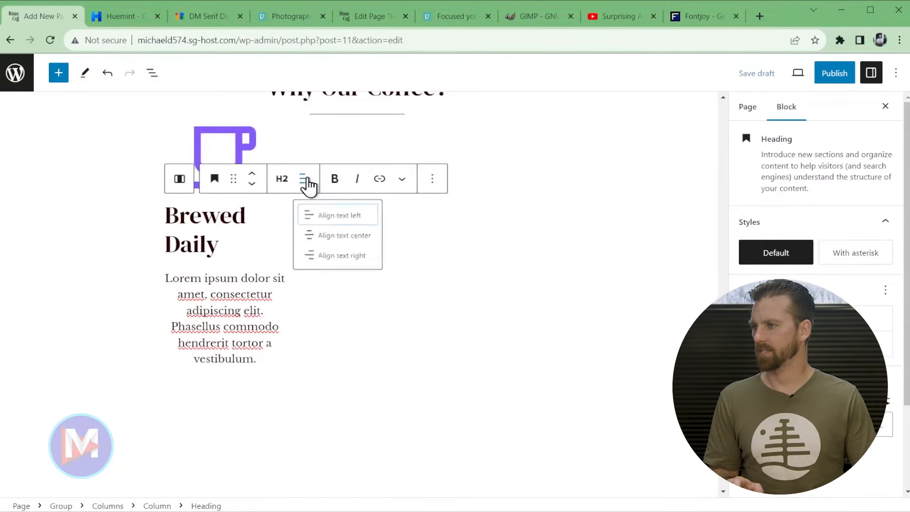
{"action": "left_click", "coordinate": [339, 231]}
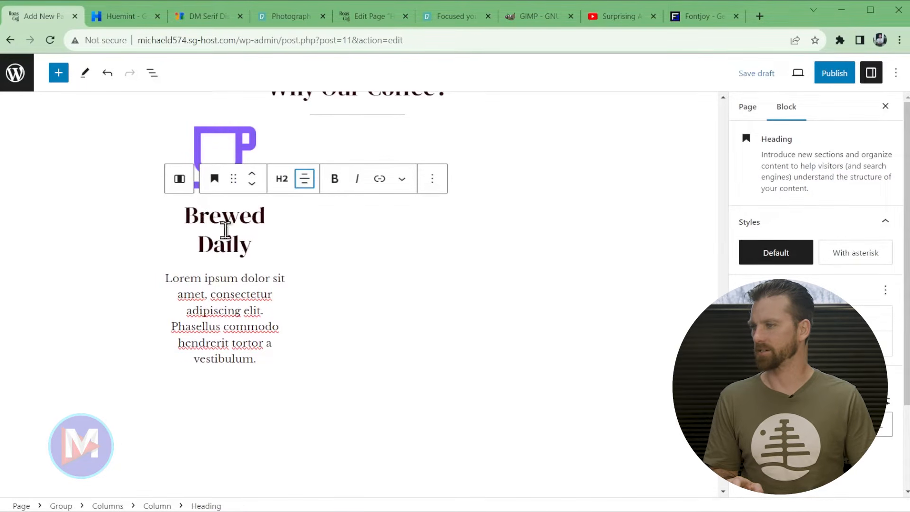
- Change Brewed Daily from H2 to a level-3 heading
{"action": "scroll", "coordinate": [385, 268], "scroll_direction": "up", "scroll_amount": 1}
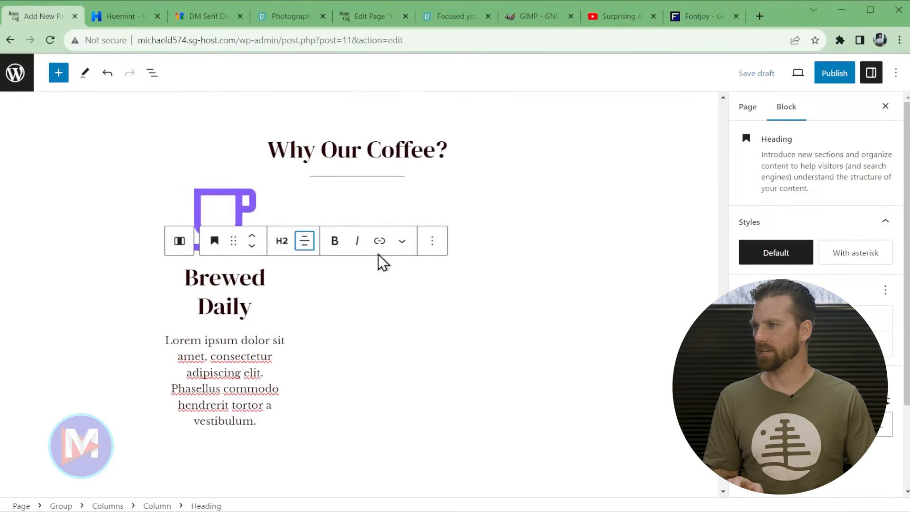
{"action": "left_click", "coordinate": [282, 241]}
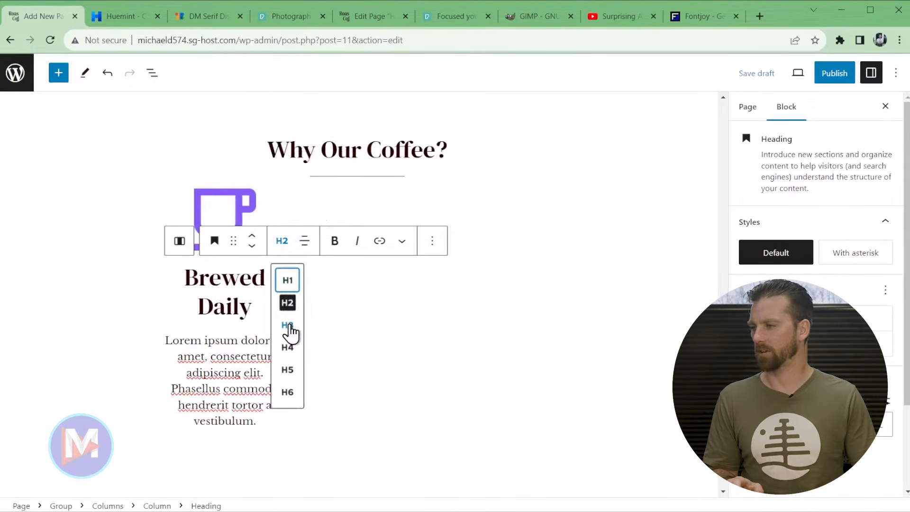
{"action": "left_click", "coordinate": [290, 324]}
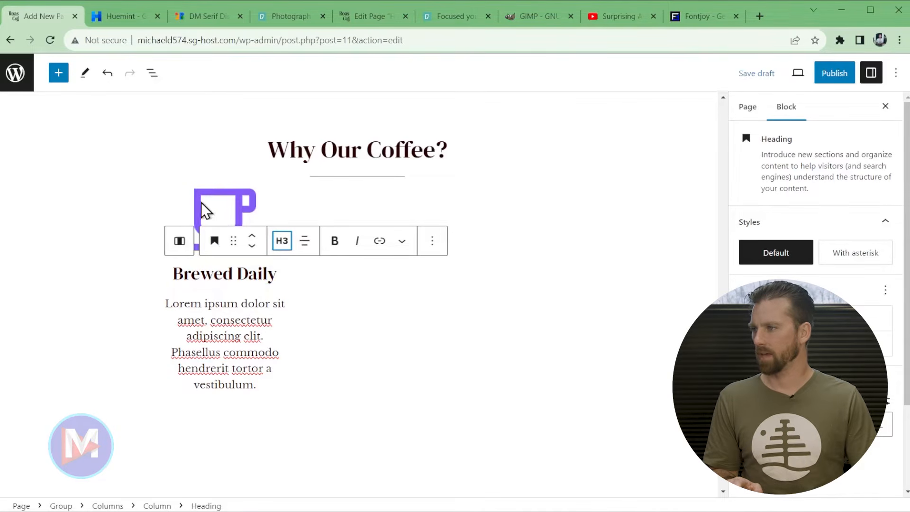
{"action": "left_click", "coordinate": [180, 241]}
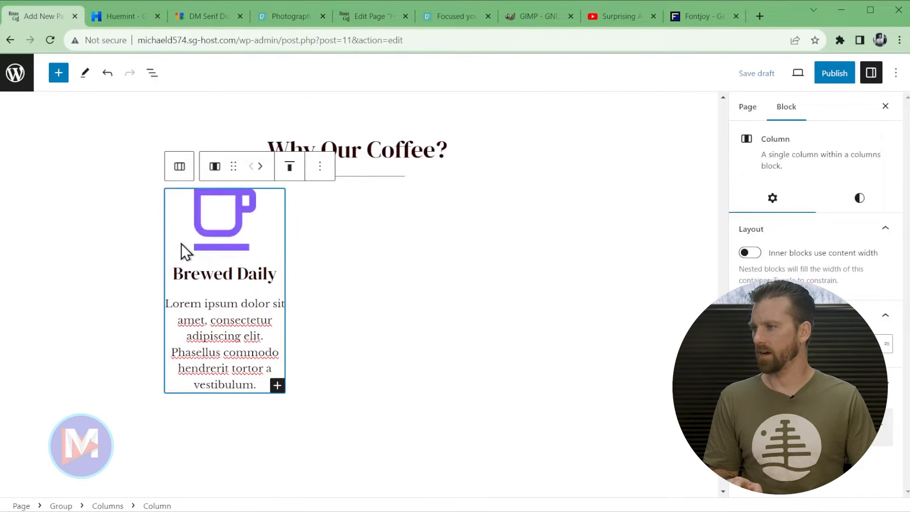
- Set the Columns block to wide width
{"action": "left_click", "coordinate": [181, 169]}
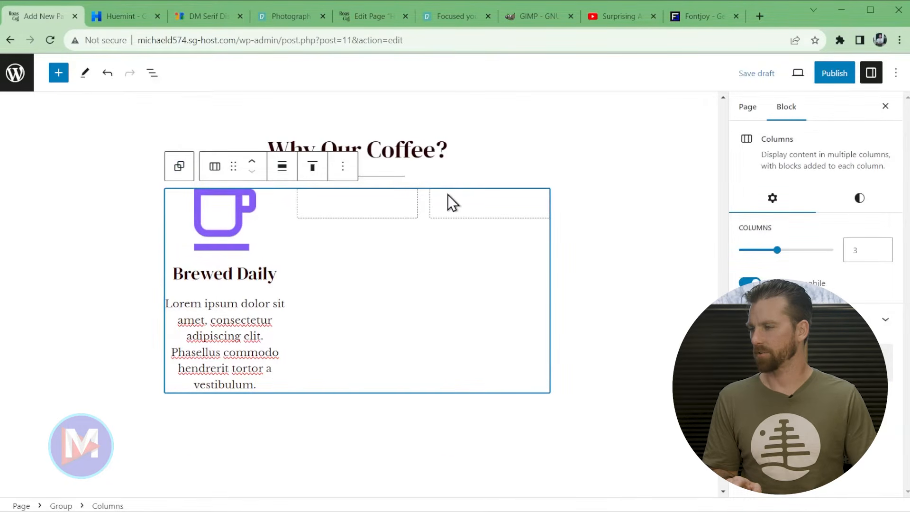
{"action": "left_click", "coordinate": [283, 169]}
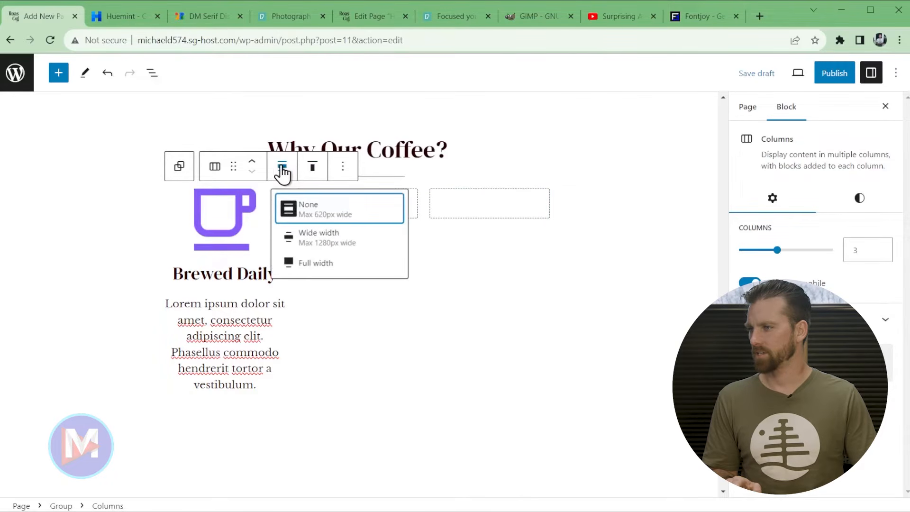
{"action": "left_click", "coordinate": [329, 244]}
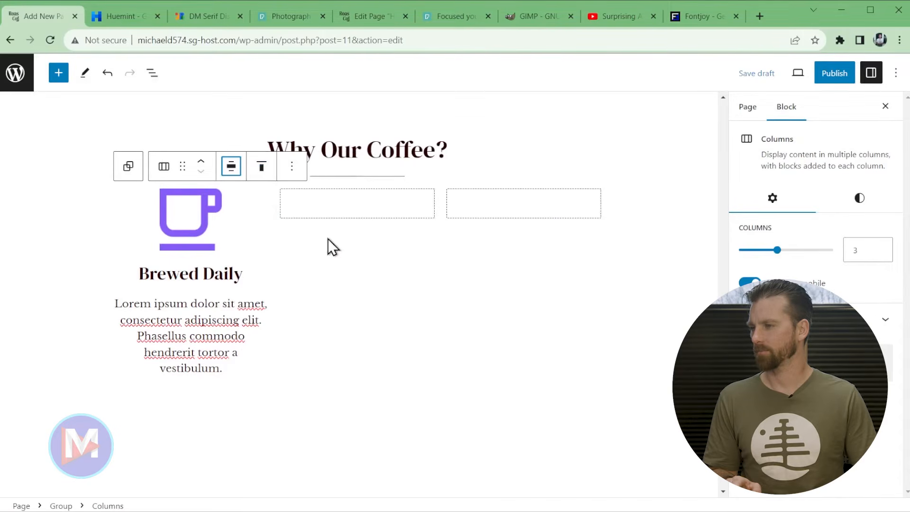
- Stretch the whole Why Our Coffee? group to full width
{"action": "left_click", "coordinate": [129, 167]}
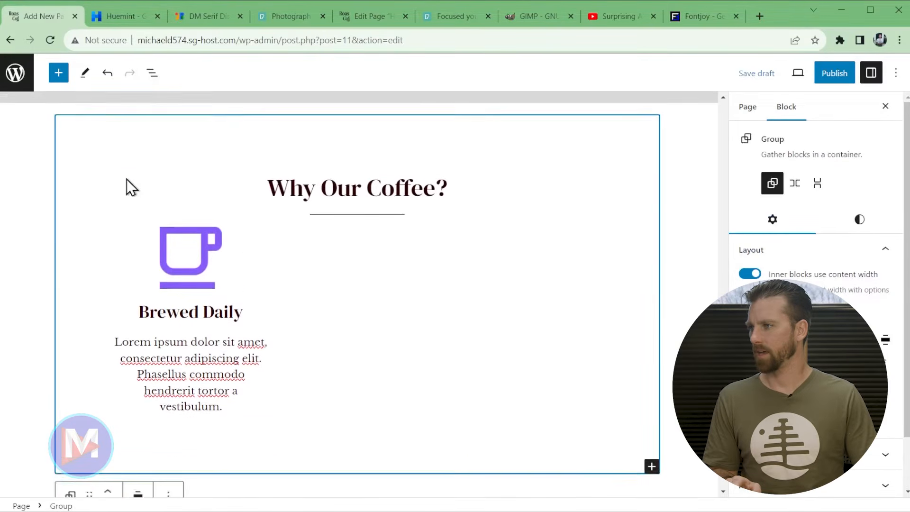
{"action": "left_click", "coordinate": [139, 132]}
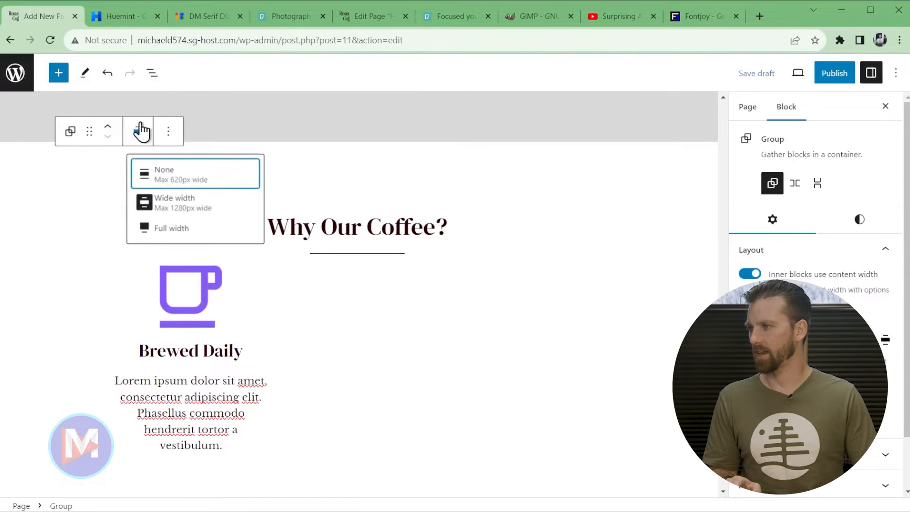
{"action": "left_click", "coordinate": [170, 229]}
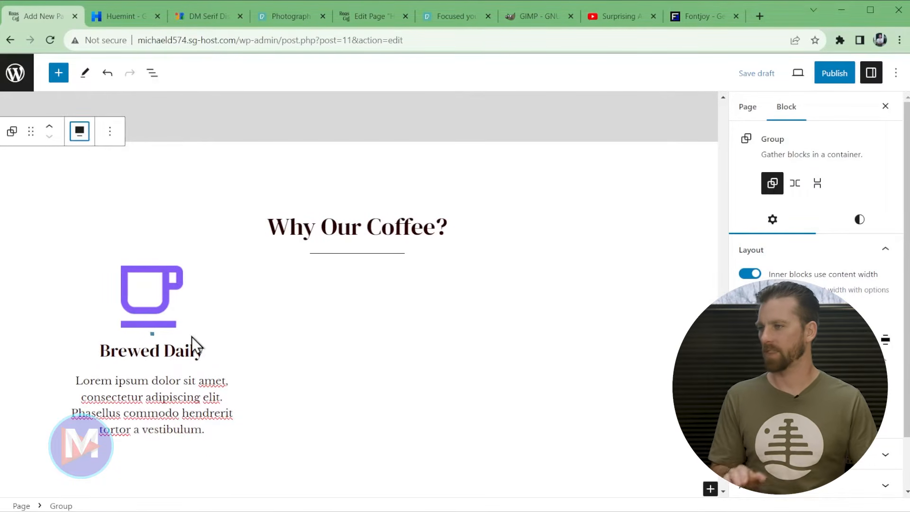
{"action": "mouse_move", "coordinate": [191, 336]}
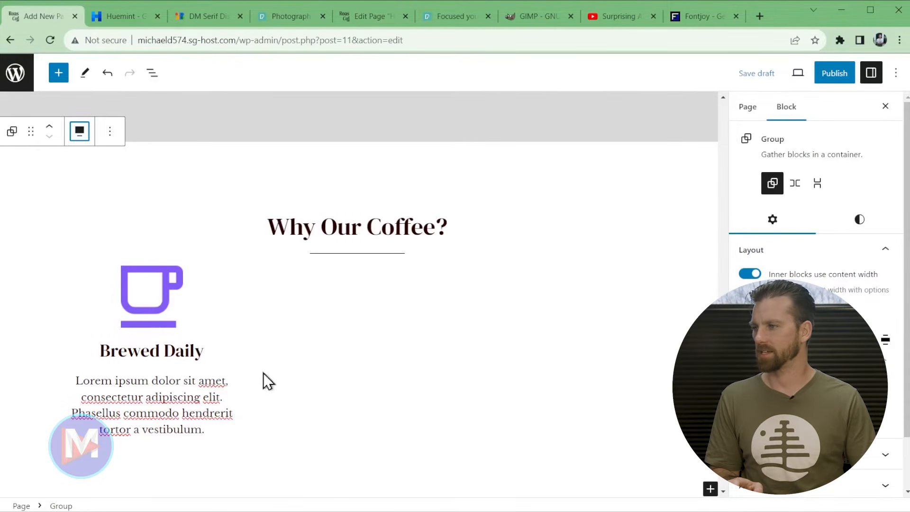
{"action": "scroll", "coordinate": [209, 334], "scroll_direction": "down", "scroll_amount": 2}
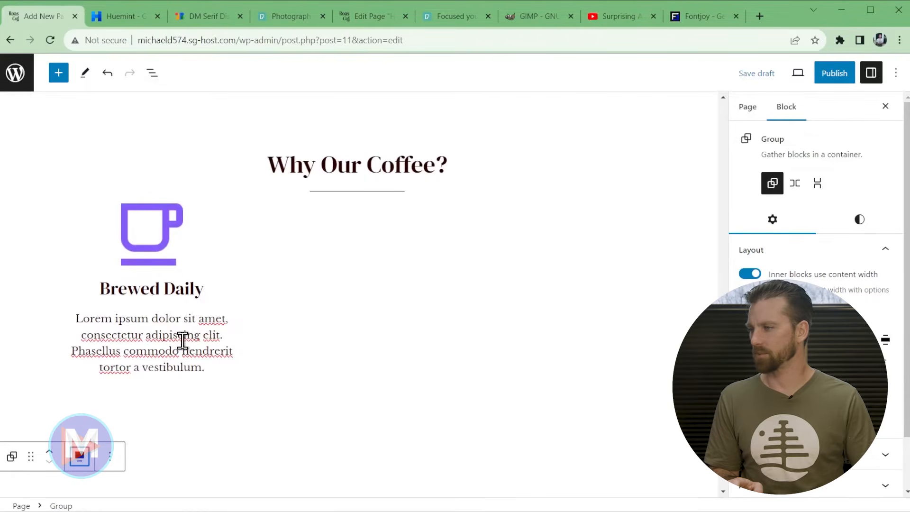
{"action": "left_click", "coordinate": [180, 339]}
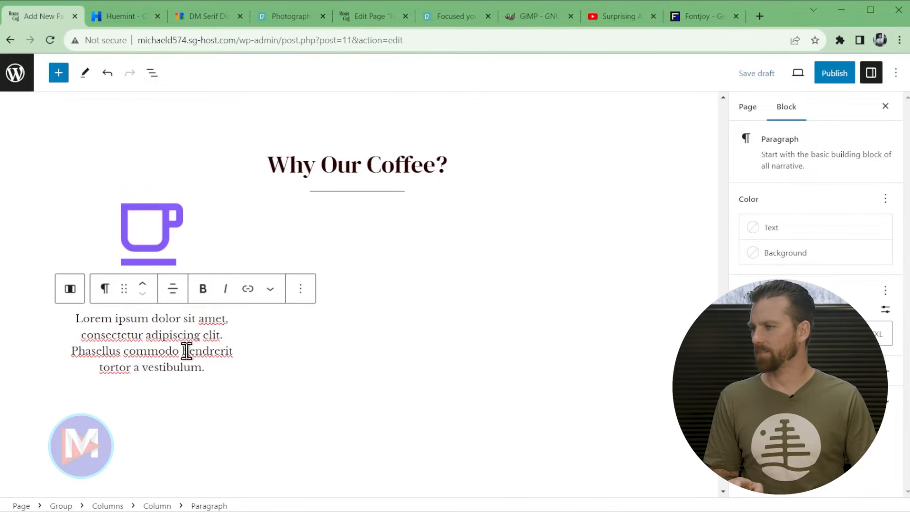
{"action": "left_click", "coordinate": [71, 290]}
- Duplicate the Brewed Daily column twice to make three identical columns
{"action": "left_click", "coordinate": [211, 186]}
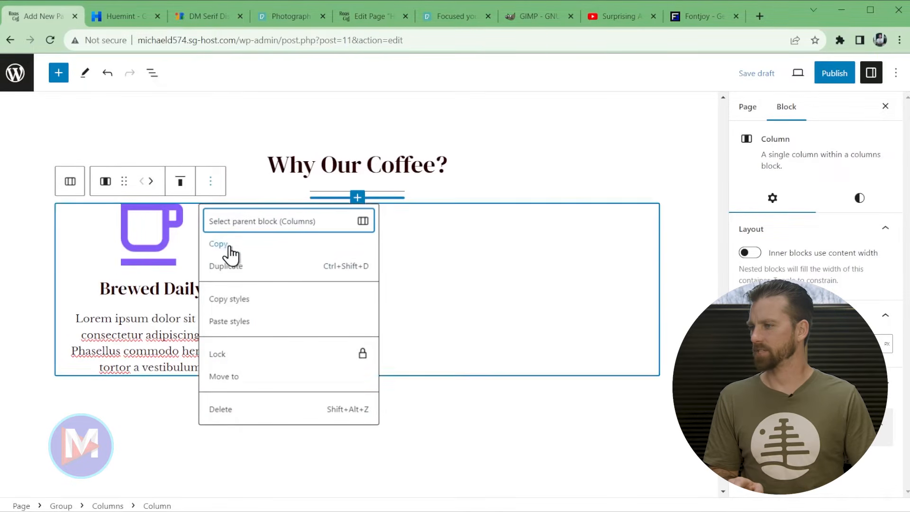
{"action": "left_click", "coordinate": [226, 265]}
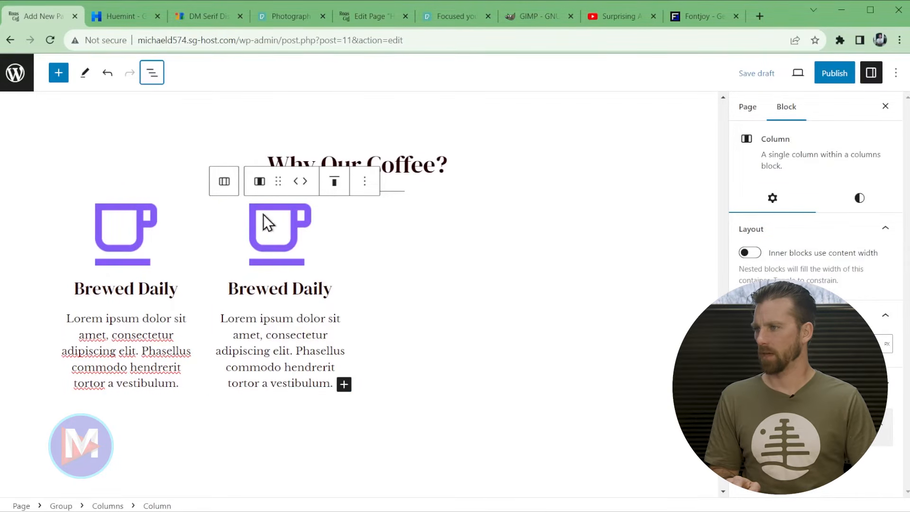
{"action": "left_click", "coordinate": [365, 182]}
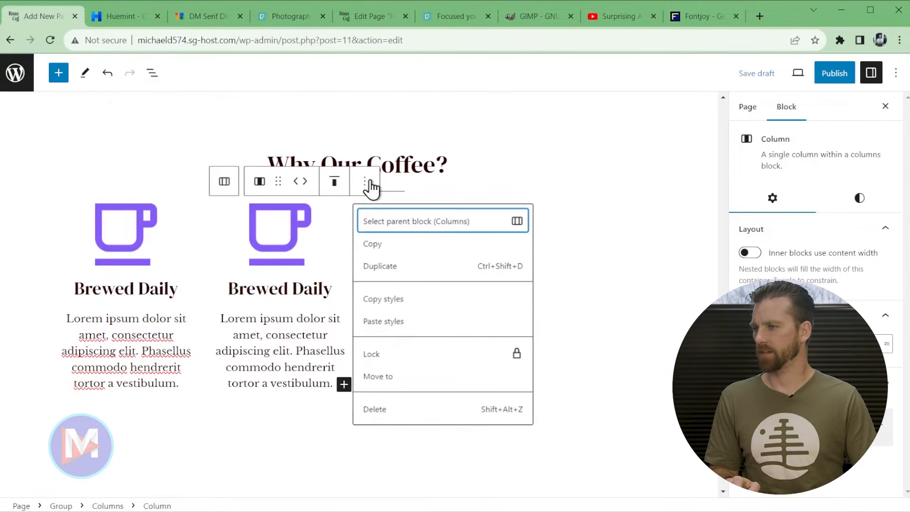
{"action": "left_click", "coordinate": [402, 268]}
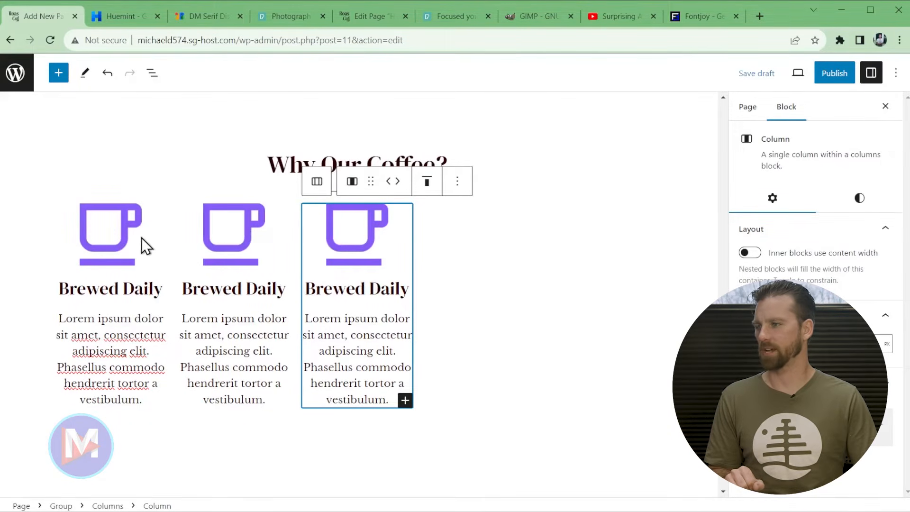
- Delete the two leftover empty Column blocks from the List View
{"action": "left_click", "coordinate": [152, 73]}
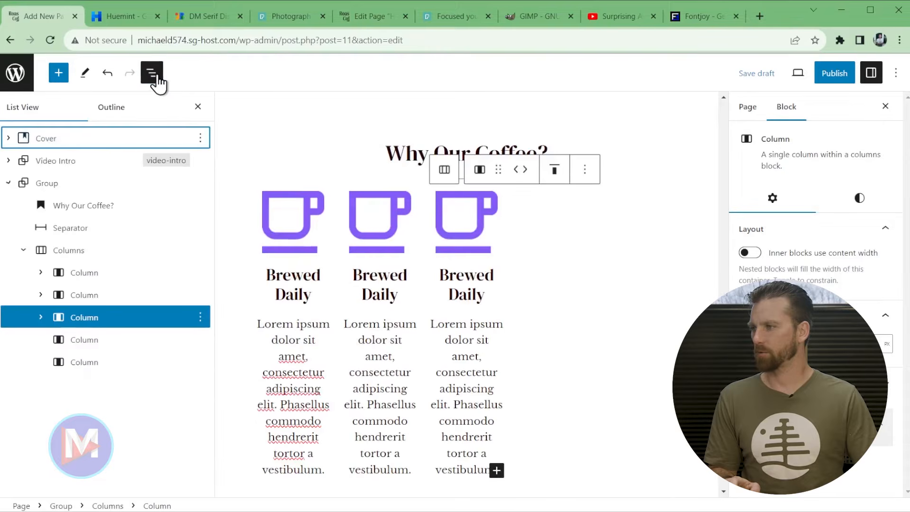
{"action": "left_click", "coordinate": [199, 339]}
{"action": "left_click", "coordinate": [227, 309]}
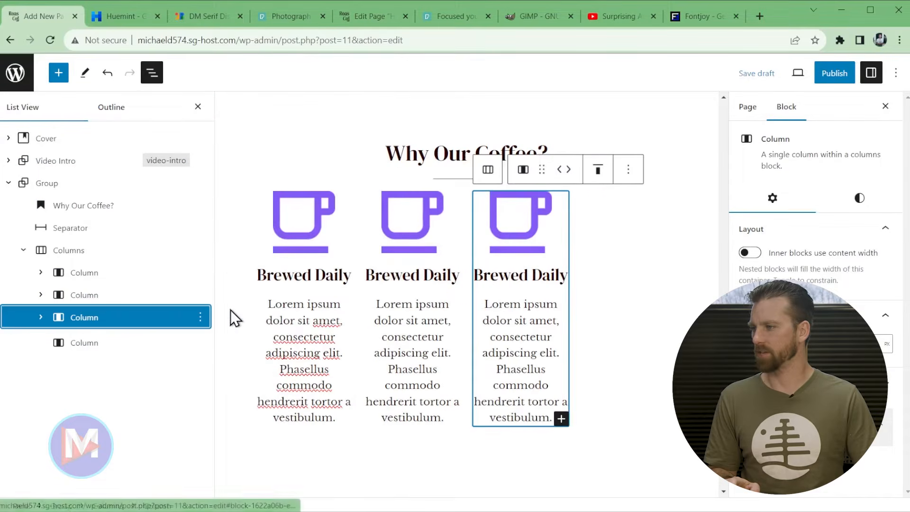
{"action": "left_click", "coordinate": [200, 341]}
{"action": "left_click", "coordinate": [229, 308]}
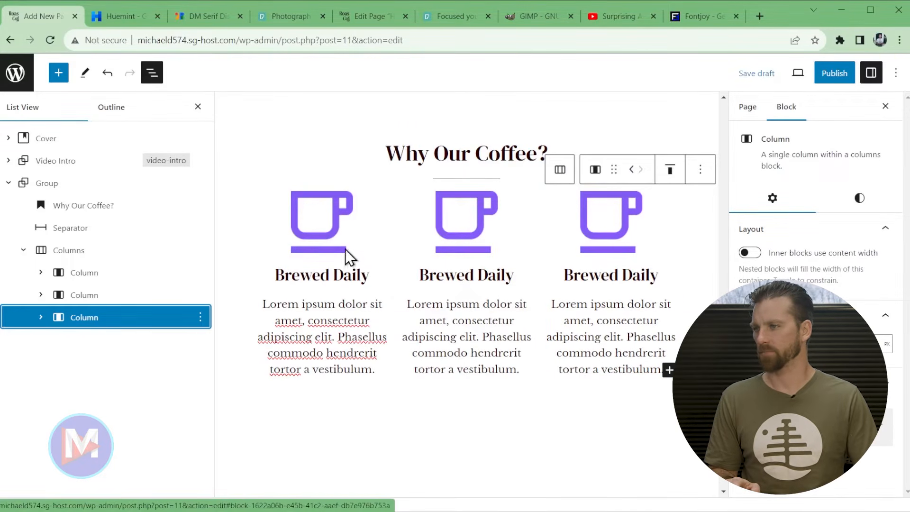
- Replace the middle column's cup image with an uploaded globe icon and retitle its heading 'Sourced Responsibly'
{"action": "left_click", "coordinate": [468, 241]}
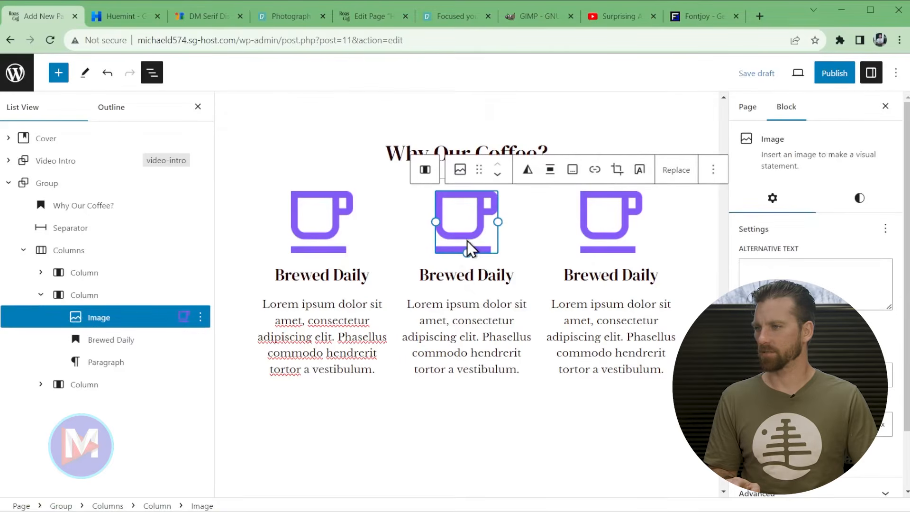
{"action": "left_click", "coordinate": [197, 107]}
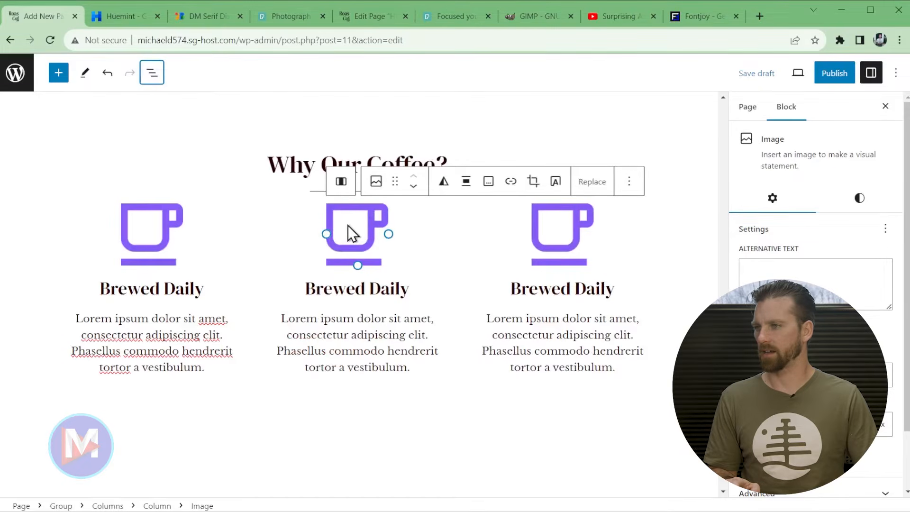
{"action": "left_click", "coordinate": [595, 187]}
{"action": "left_click", "coordinate": [623, 219]}
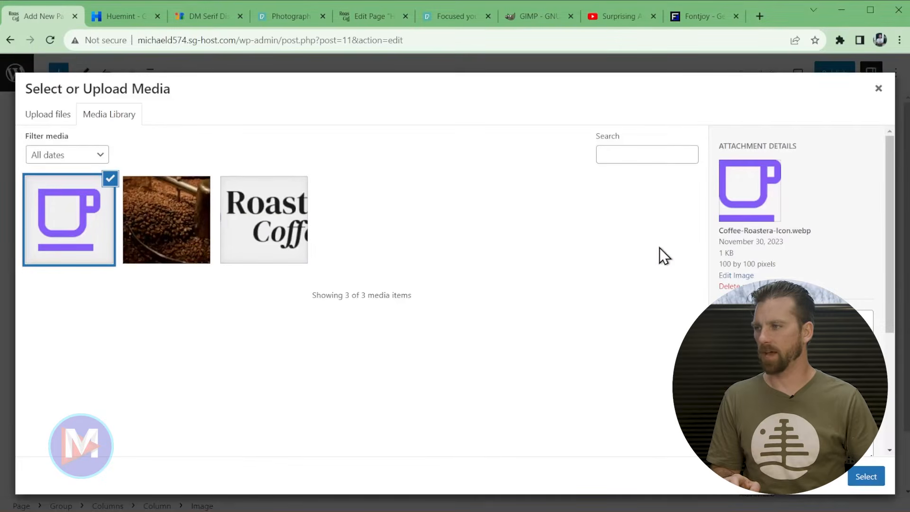
{"action": "left_click_drag", "start_coordinate": [236, 285], "coordinate": [441, 440]}
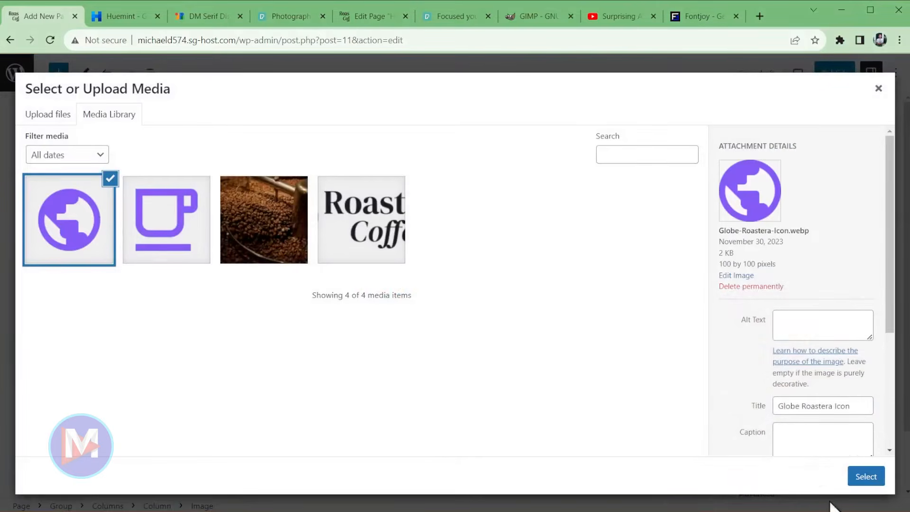
{"action": "left_click", "coordinate": [874, 479]}
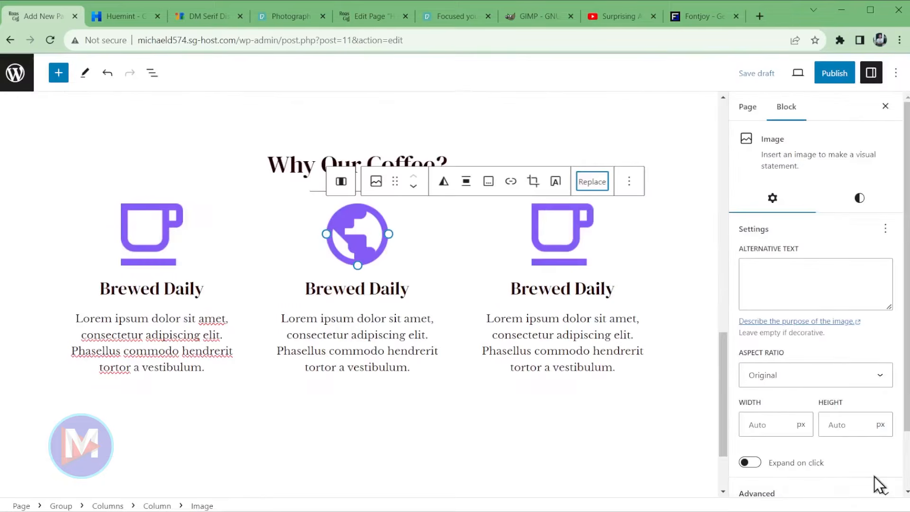
{"action": "triple_click", "coordinate": [348, 287]}
{"action": "type", "text": "So"}
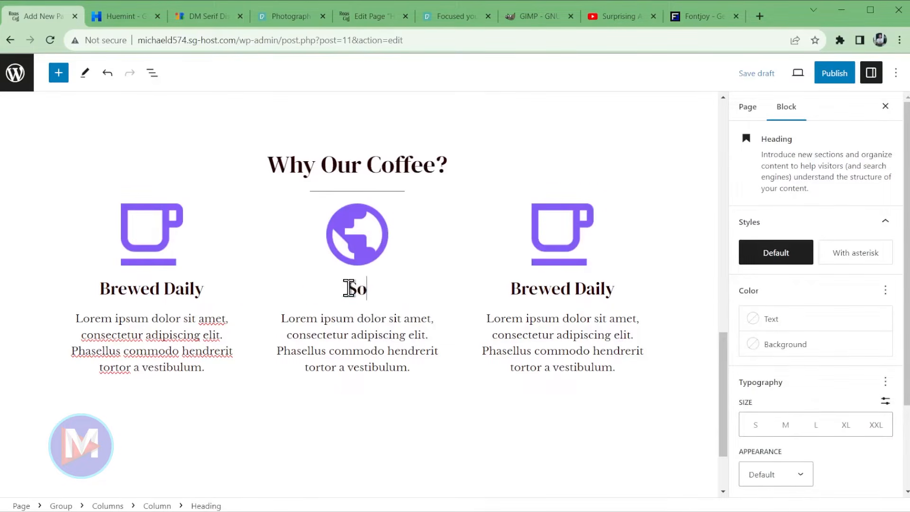
{"action": "type", "text": "urced Responsibly"}
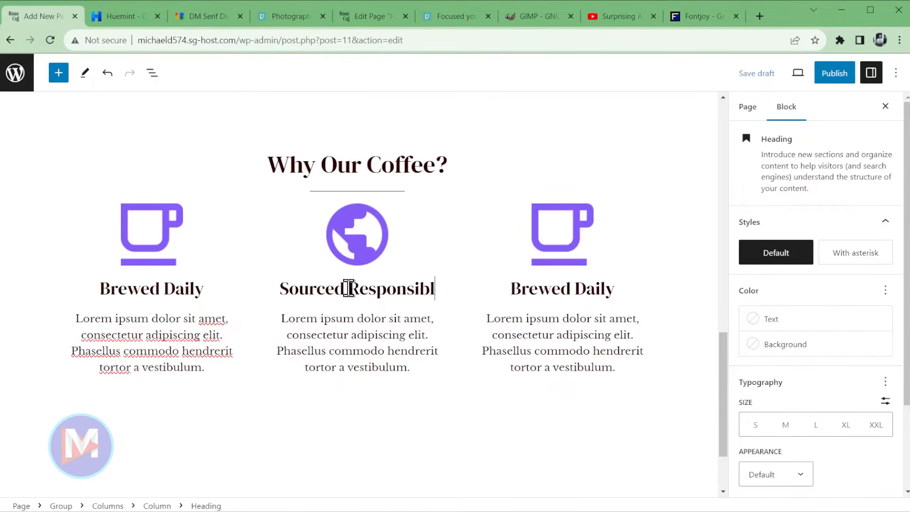
- Replace the right column's cup image with an uploaded smiling icon from the Media Library
{"action": "left_click", "coordinate": [571, 223]}
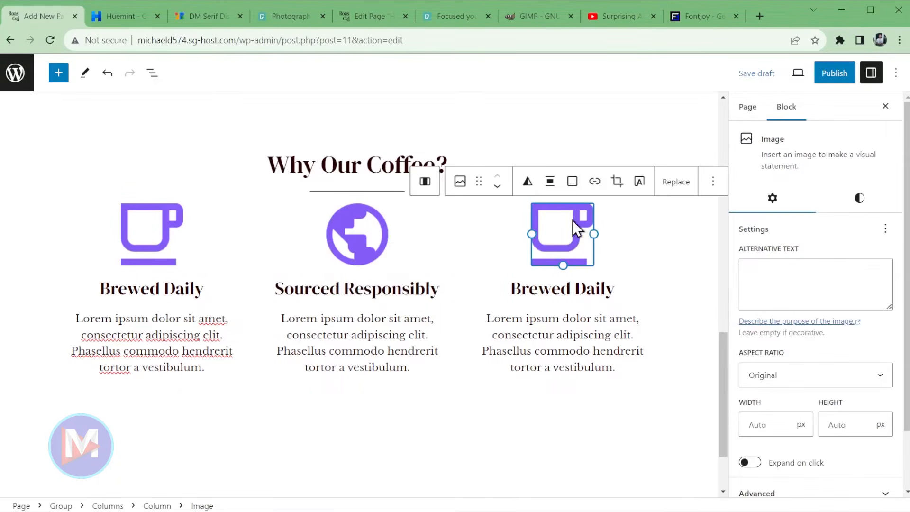
{"action": "left_click", "coordinate": [672, 186]}
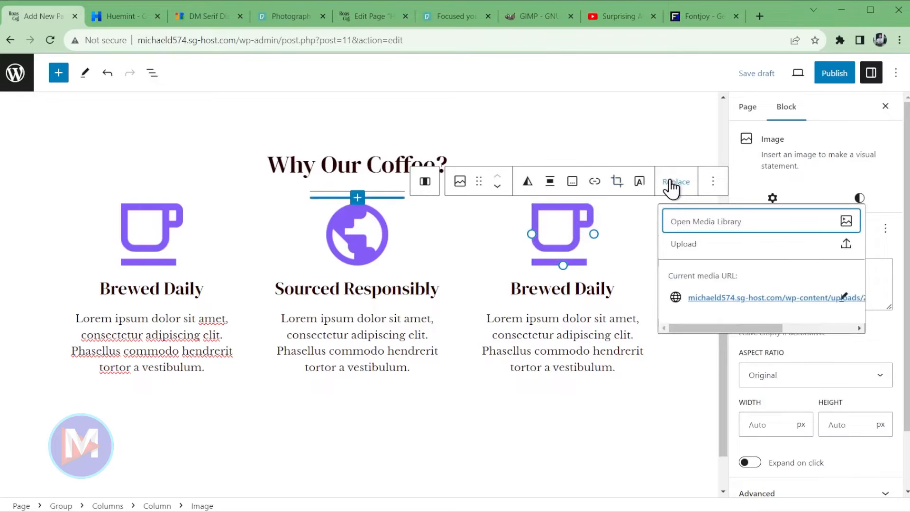
{"action": "left_click", "coordinate": [700, 223]}
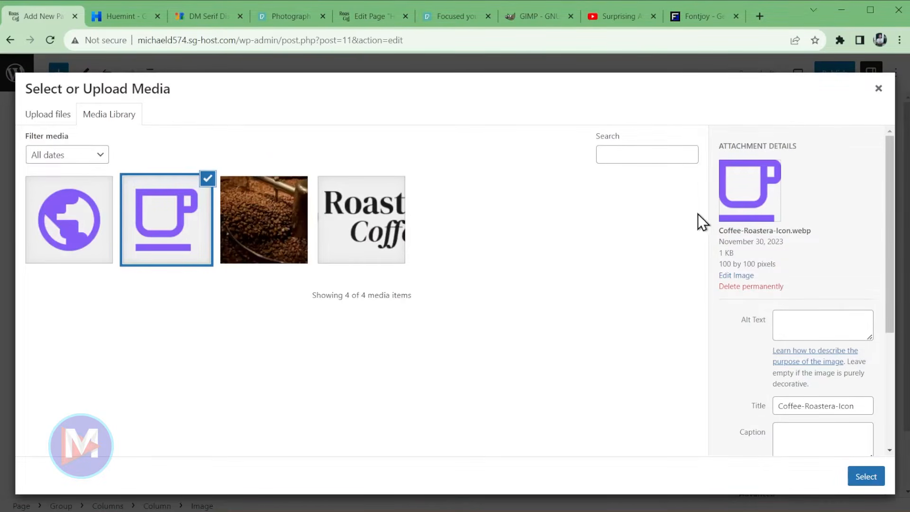
{"action": "left_click", "coordinate": [251, 511]}
{"action": "left_click_drag", "start_coordinate": [254, 377], "coordinate": [385, 438]}
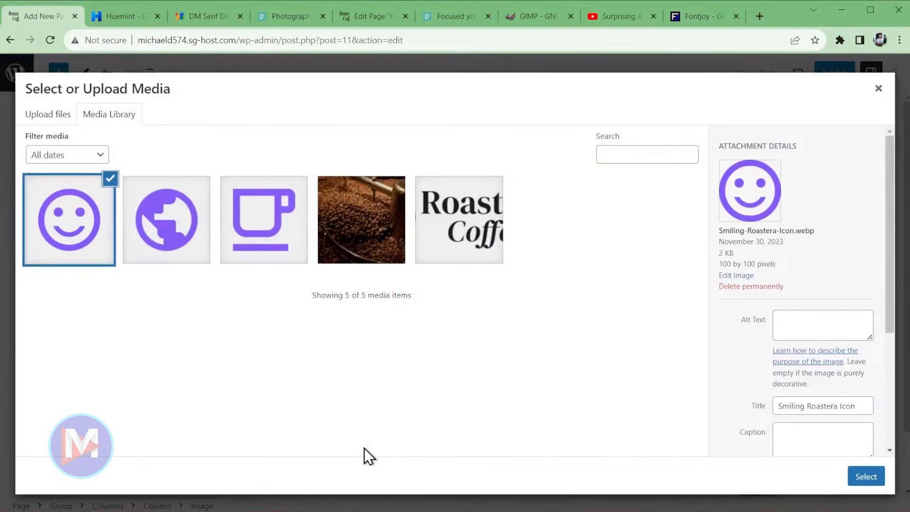
{"action": "left_click", "coordinate": [865, 476]}
- Change the third column heading's text to 'Tastes Great'
{"action": "triple_click", "coordinate": [584, 287]}
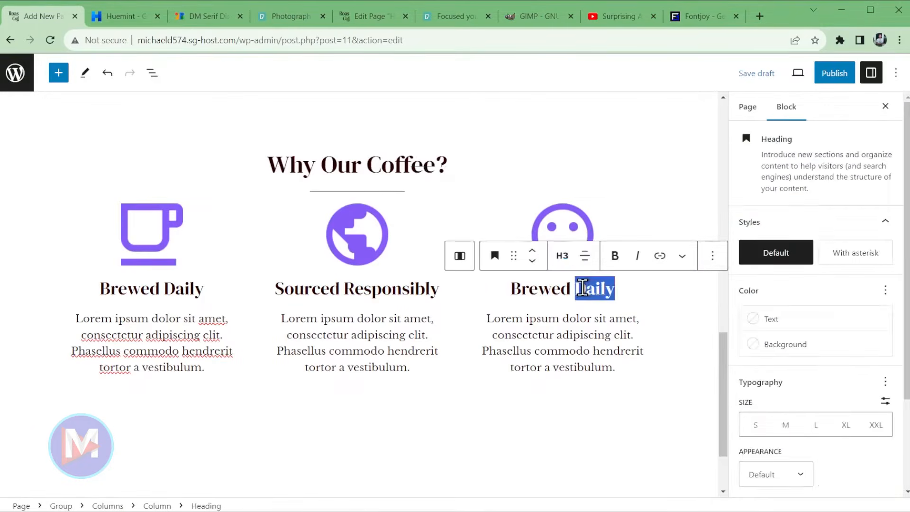
{"action": "type", "text": "tats"}
{"action": "key", "text": "BackSpace"}
{"action": "key", "text": "BackSpace"}
{"action": "type", "text": "stes"}
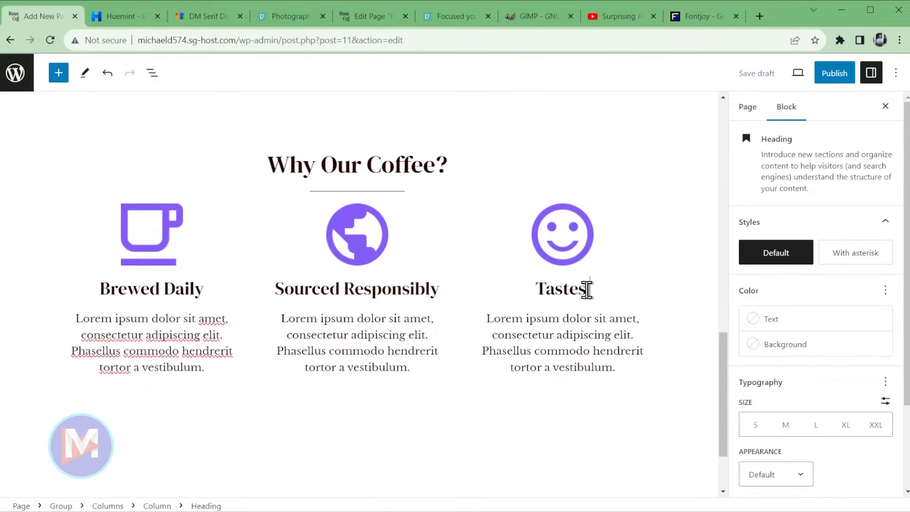
{"action": "type", "text": " Great"}
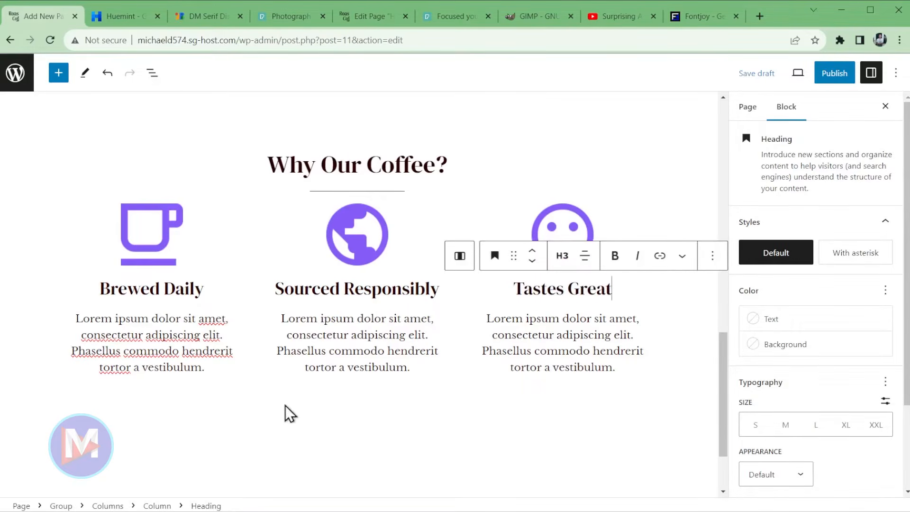
{"action": "scroll", "coordinate": [584, 362], "scroll_direction": "up", "scroll_amount": 3}
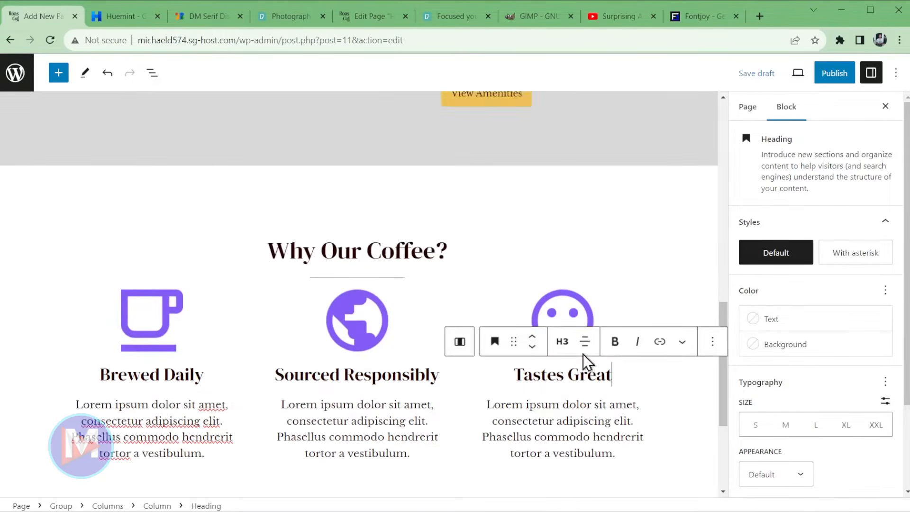
{"action": "scroll", "coordinate": [552, 450], "scroll_direction": "down", "scroll_amount": 4}
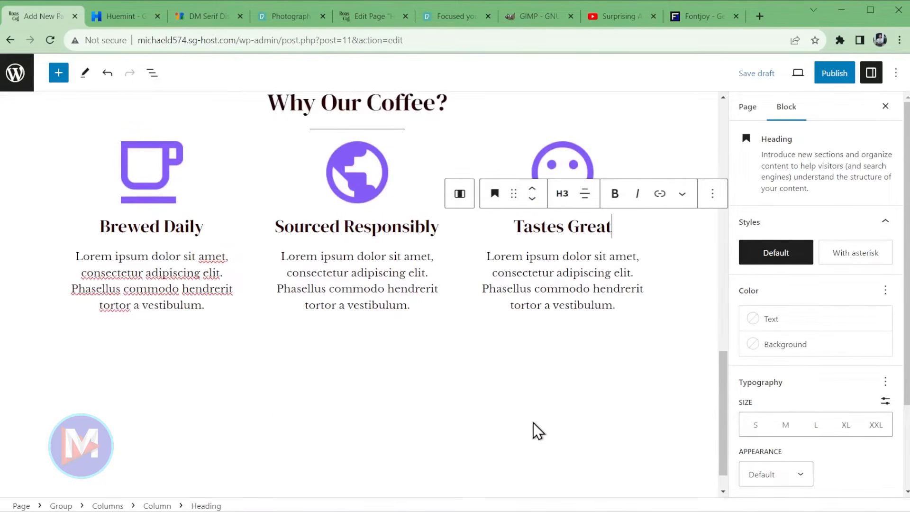
{"action": "scroll", "coordinate": [531, 422], "scroll_direction": "up", "scroll_amount": 1}
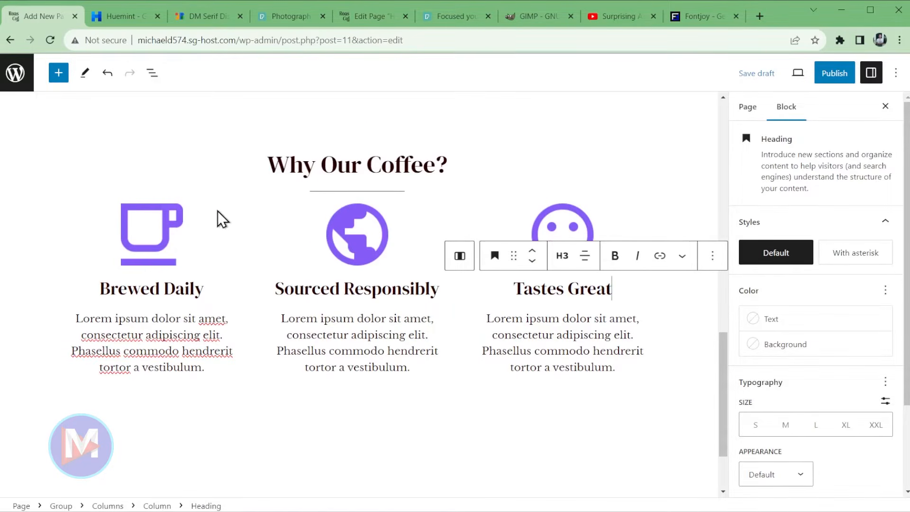
- Give the section's parent Group a Contrast / Two background and white Base text colour
{"action": "left_click", "coordinate": [460, 259]}
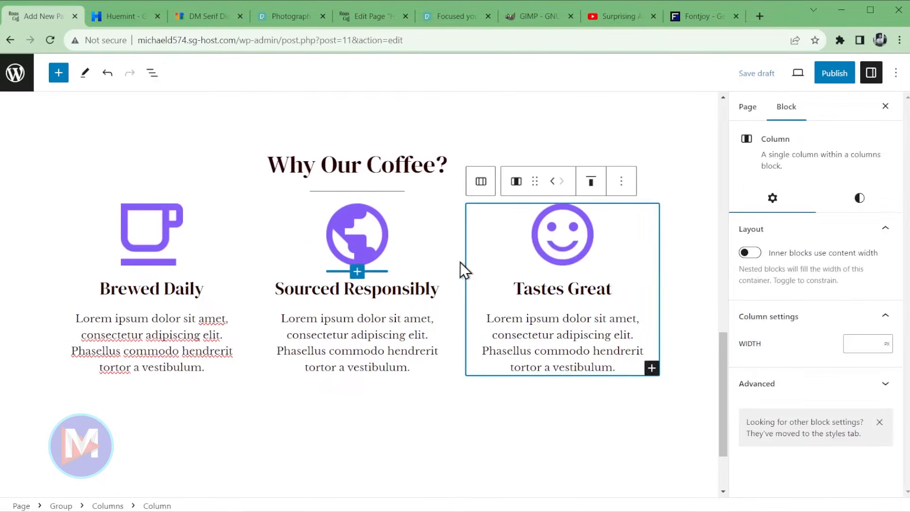
{"action": "left_click", "coordinate": [470, 180]}
{"action": "left_click", "coordinate": [72, 183]}
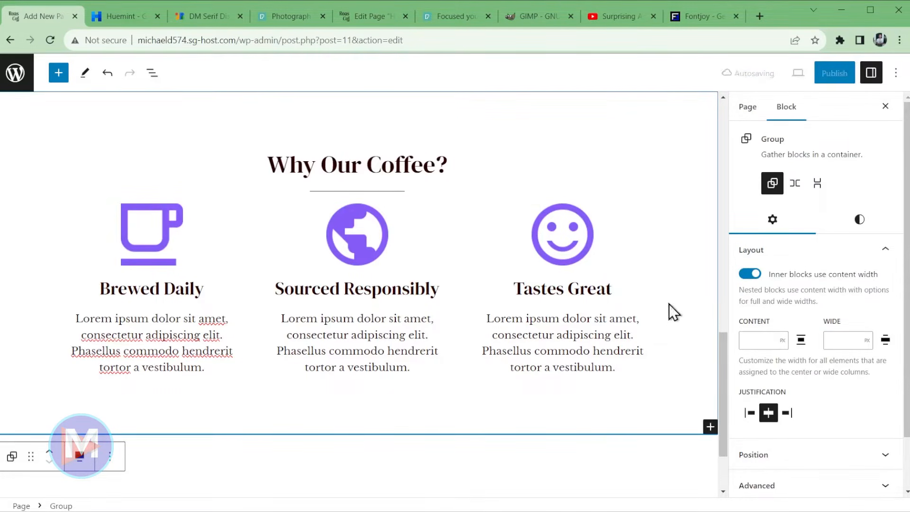
{"action": "left_click", "coordinate": [861, 221]}
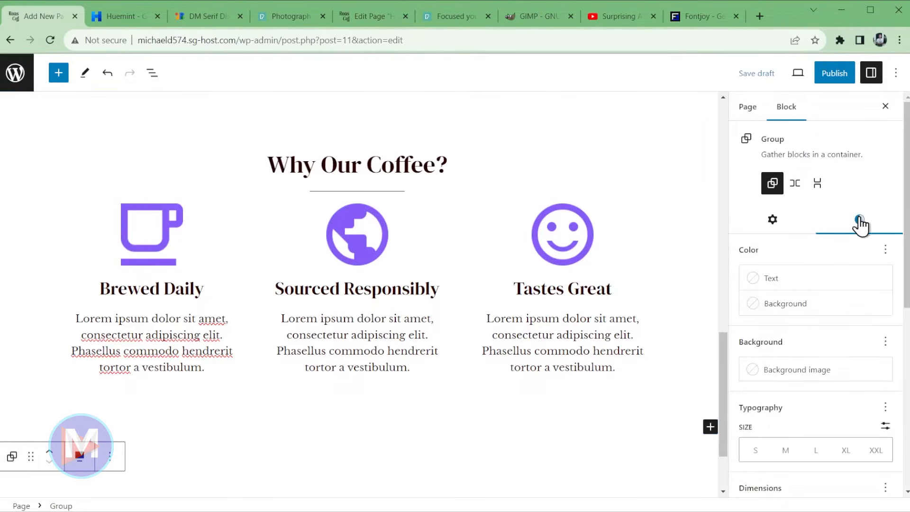
{"action": "left_click", "coordinate": [794, 311]}
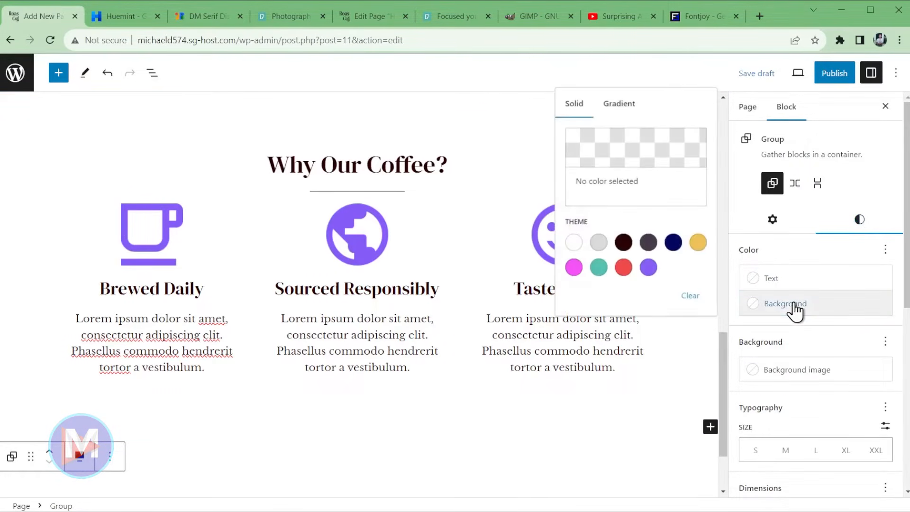
{"action": "left_click", "coordinate": [599, 242]}
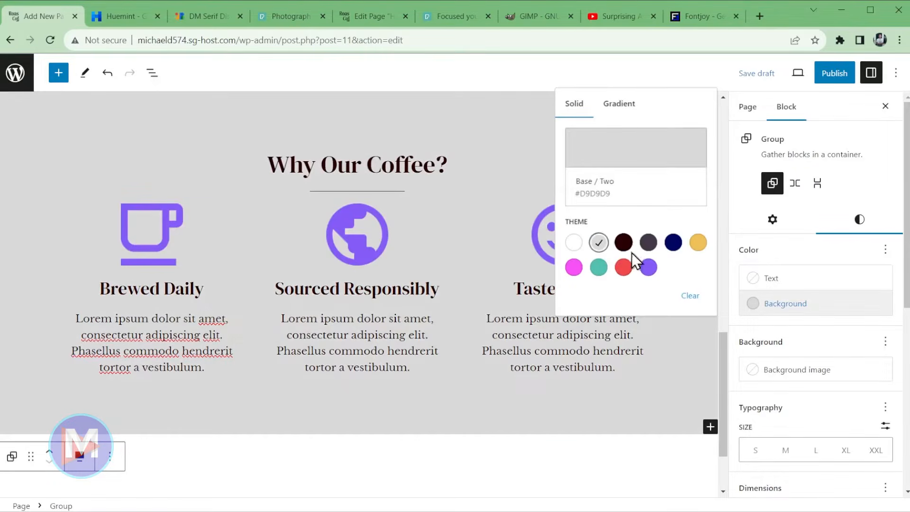
{"action": "left_click", "coordinate": [624, 242]}
{"action": "left_click", "coordinate": [648, 243]}
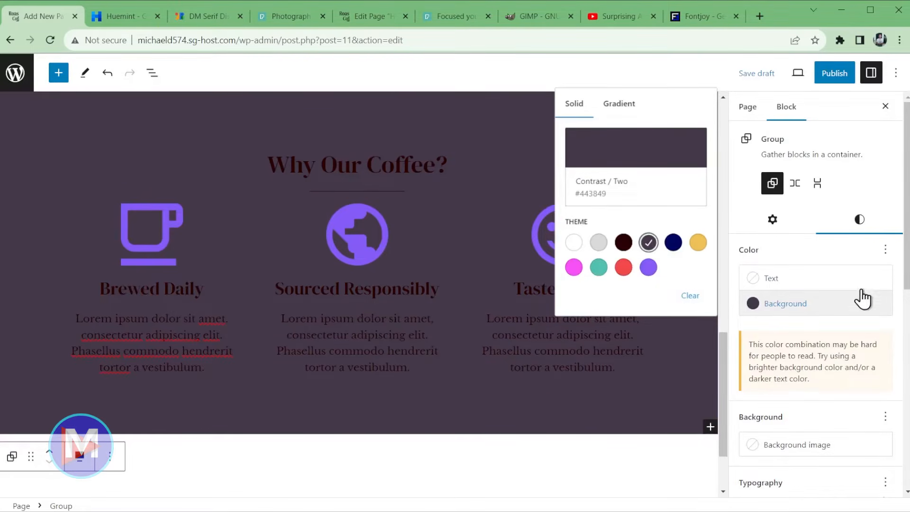
{"action": "left_click", "coordinate": [771, 284]}
{"action": "left_click", "coordinate": [573, 390]}
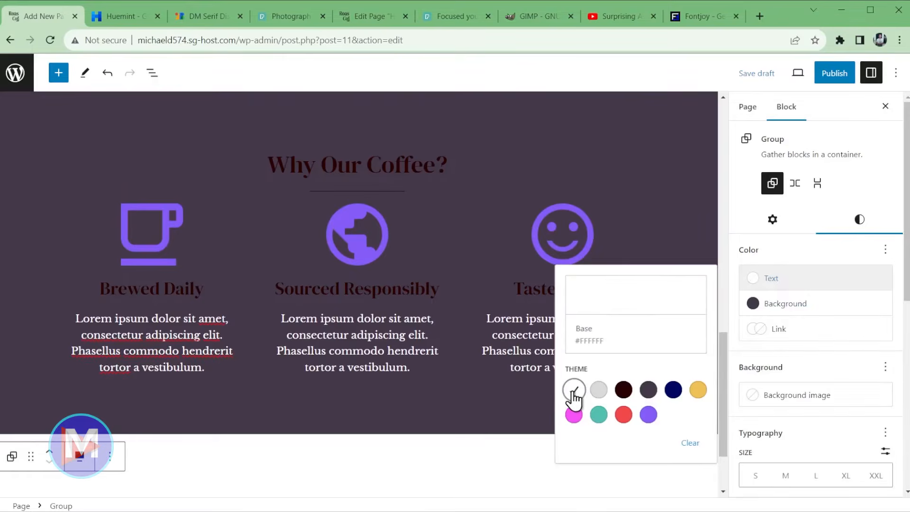
{"action": "left_click", "coordinate": [777, 284]}
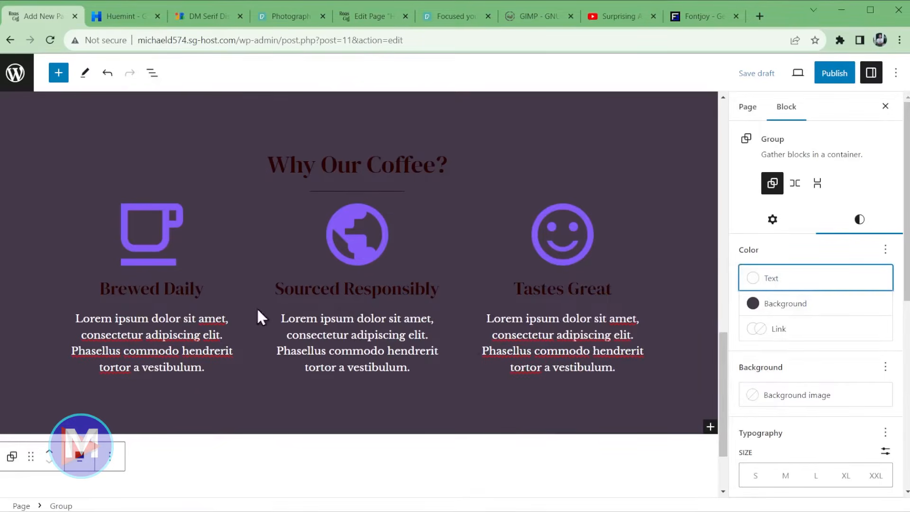
- Set the Brewed Daily, Sourced Responsibly and Tastes Great headings' text colour to white
{"action": "left_click", "coordinate": [189, 291]}
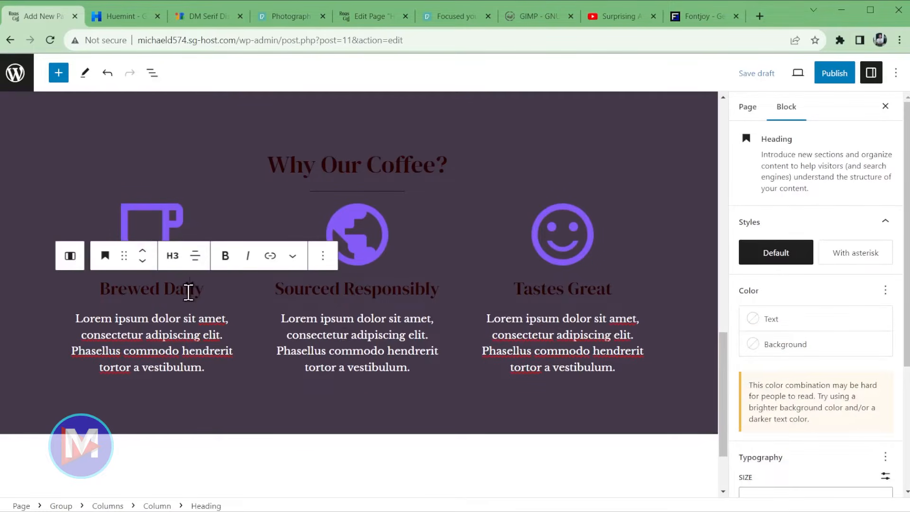
{"action": "left_click", "coordinate": [758, 320]}
{"action": "left_click", "coordinate": [574, 430]}
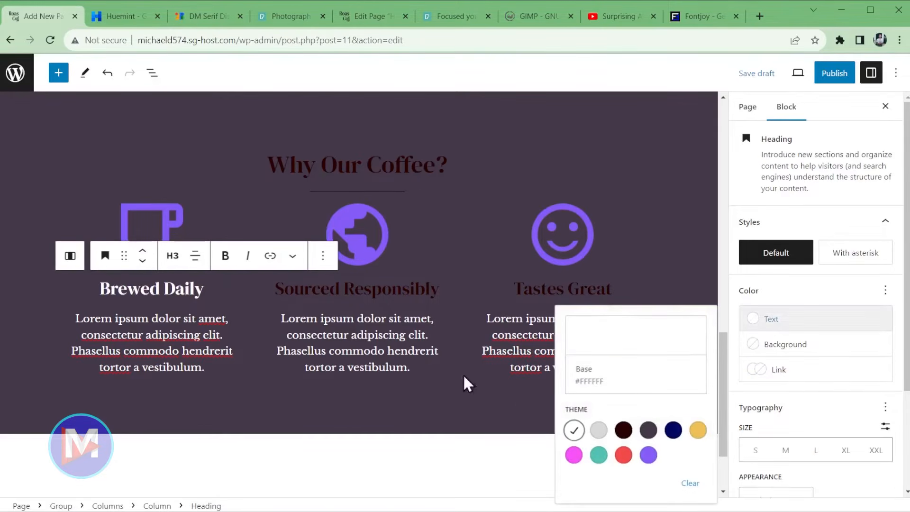
{"action": "left_click", "coordinate": [411, 287]}
{"action": "left_click", "coordinate": [779, 319]}
{"action": "left_click", "coordinate": [574, 430]}
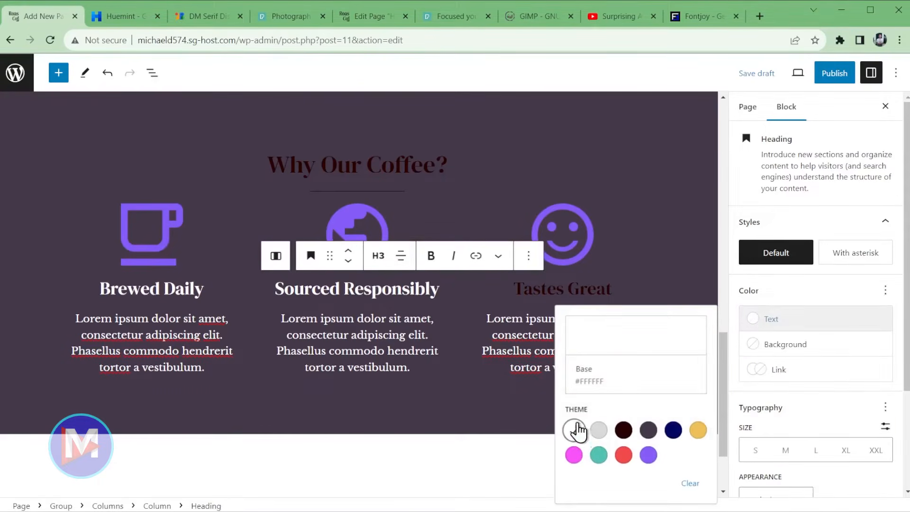
{"action": "left_click", "coordinate": [588, 287]}
{"action": "left_click", "coordinate": [758, 320]}
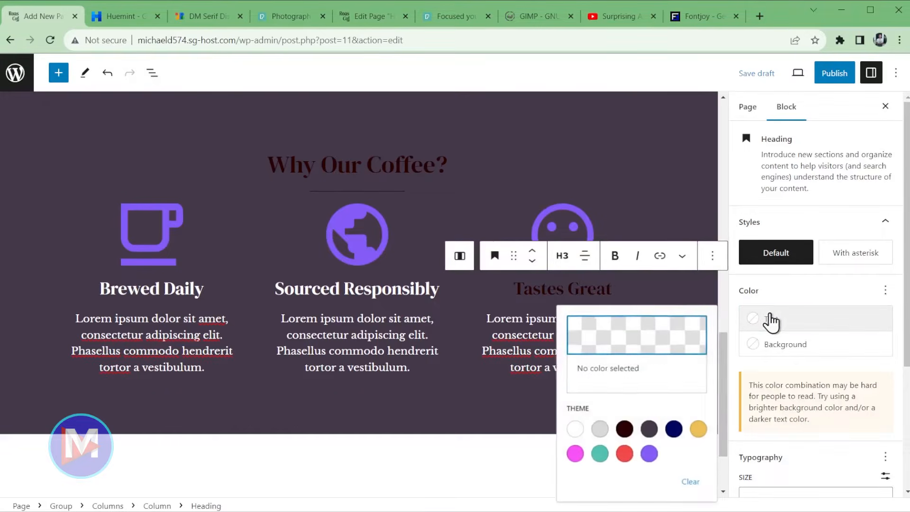
{"action": "left_click", "coordinate": [574, 429]}
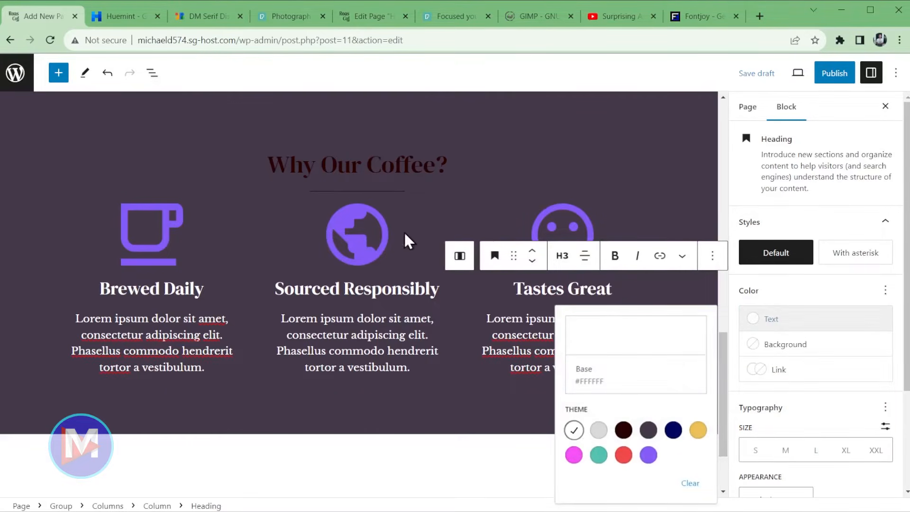
- Make the 'Why Our Coffee?' title and its divider line white, then save the draft
{"action": "left_click", "coordinate": [389, 164]}
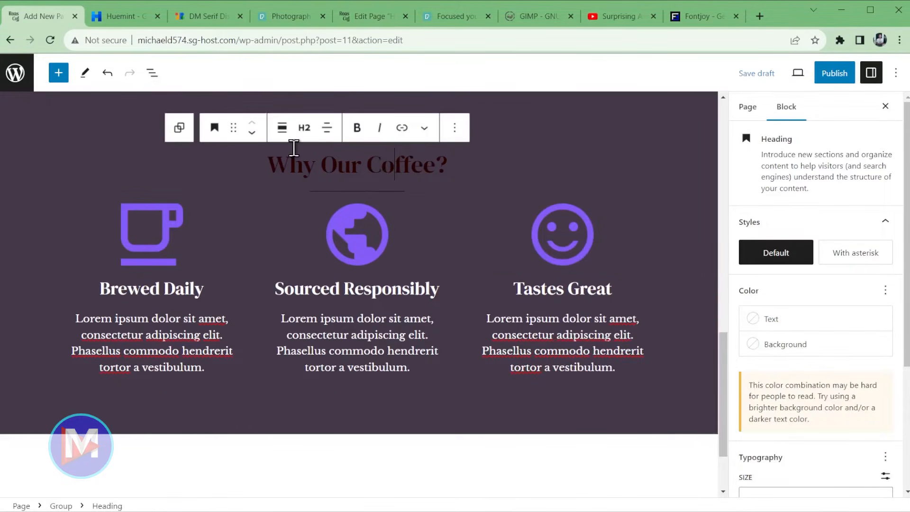
{"action": "left_click", "coordinate": [801, 326]}
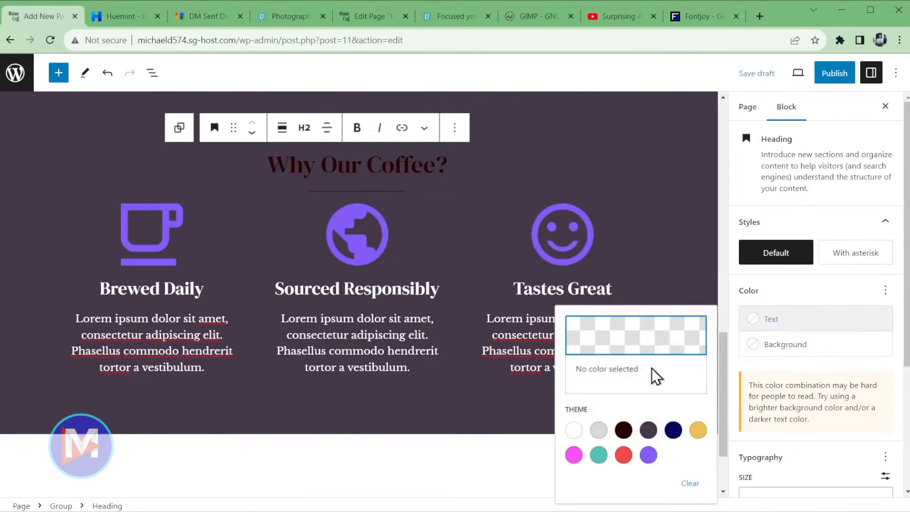
{"action": "left_click", "coordinate": [574, 430]}
{"action": "left_click", "coordinate": [382, 191]}
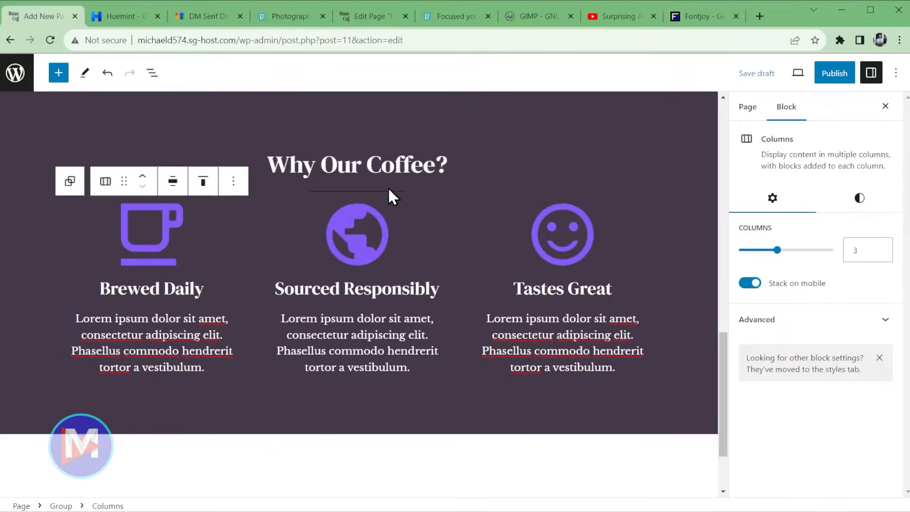
{"action": "left_click", "coordinate": [388, 191]}
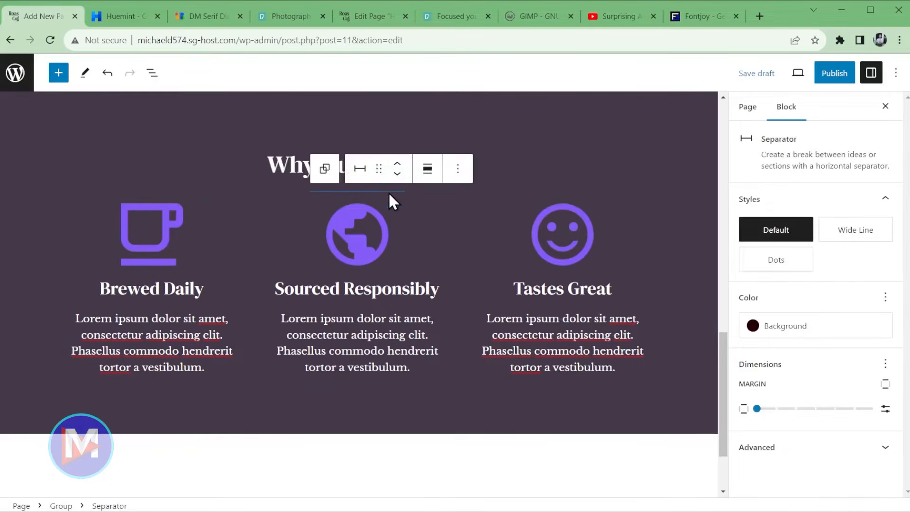
{"action": "left_click", "coordinate": [789, 332]}
{"action": "left_click", "coordinate": [577, 265]}
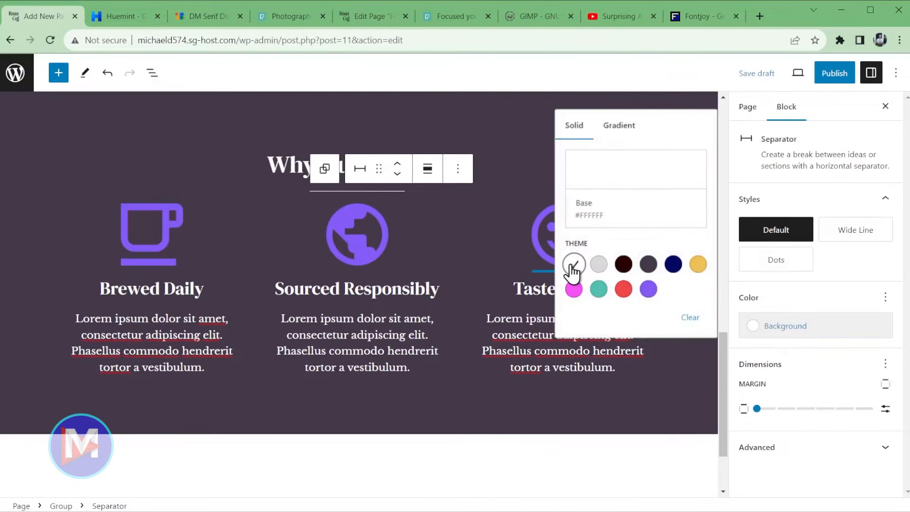
{"action": "left_click", "coordinate": [662, 406]}
{"action": "left_click", "coordinate": [756, 73]}
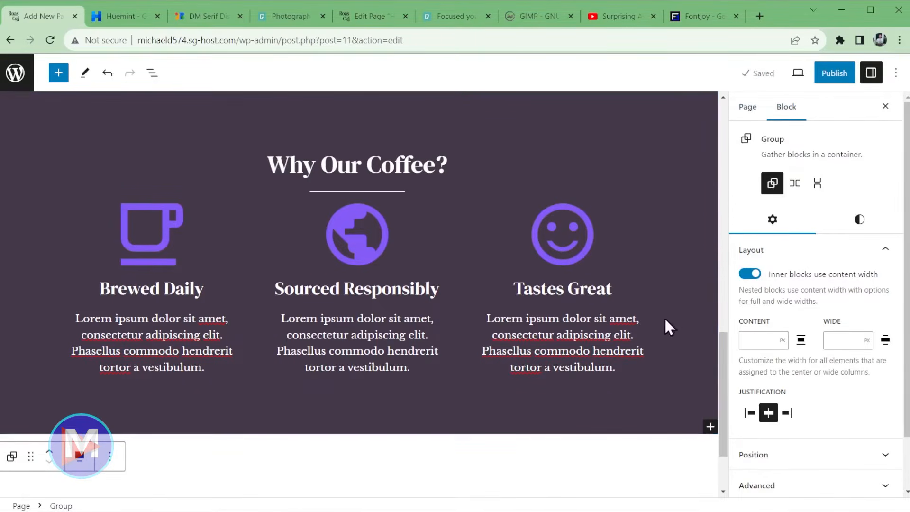
{"action": "scroll", "coordinate": [444, 309], "scroll_direction": "up", "scroll_amount": 1}
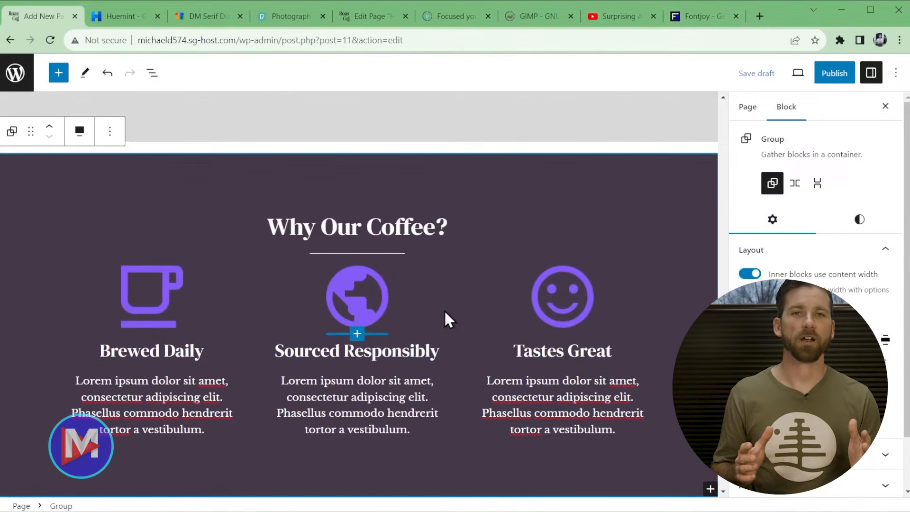
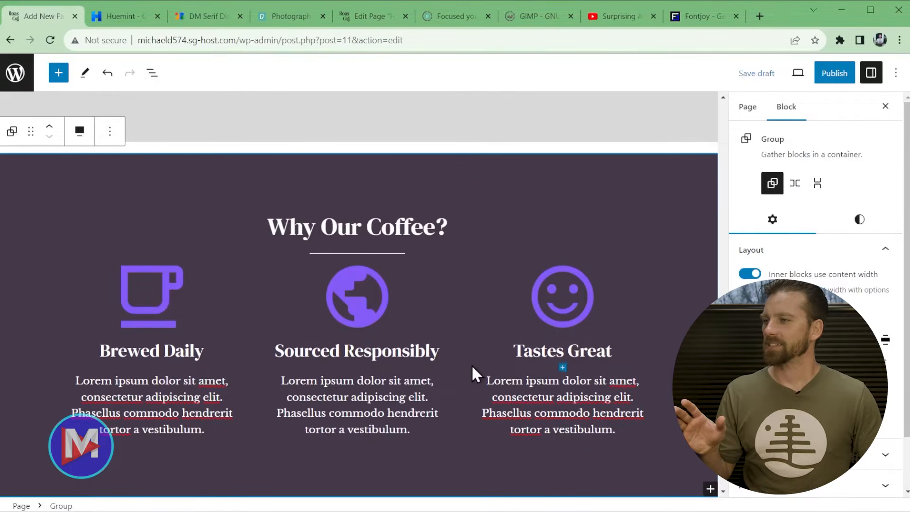
- Add a full-width Group with the single-container layout below the Why Our Coffee? section
{"action": "scroll", "coordinate": [478, 374], "scroll_direction": "down", "scroll_amount": 3}
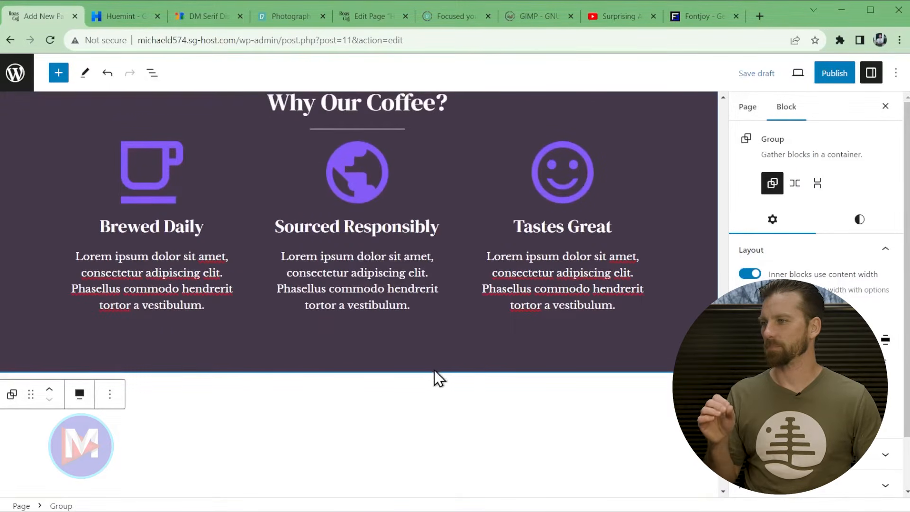
{"action": "scroll", "coordinate": [436, 375], "scroll_direction": "up", "scroll_amount": 1}
{"action": "scroll", "coordinate": [442, 271], "scroll_direction": "down", "scroll_amount": 2}
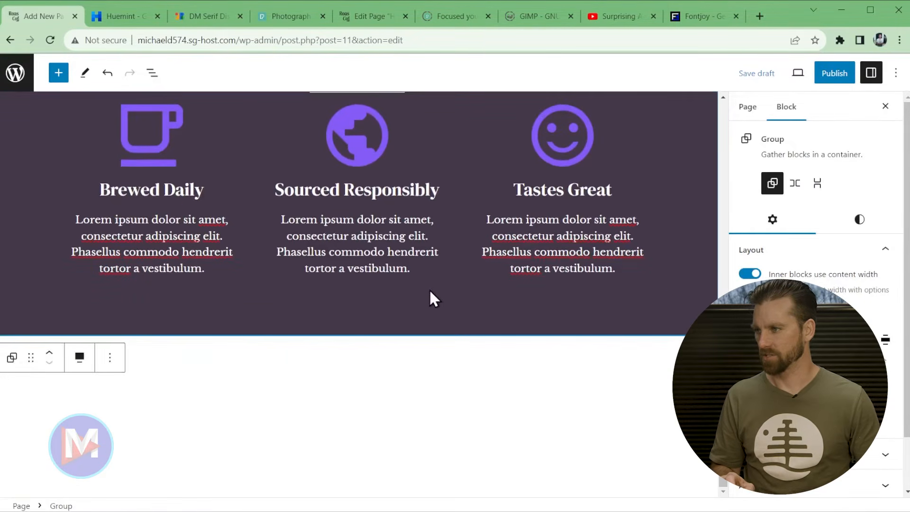
{"action": "left_click", "coordinate": [368, 369]}
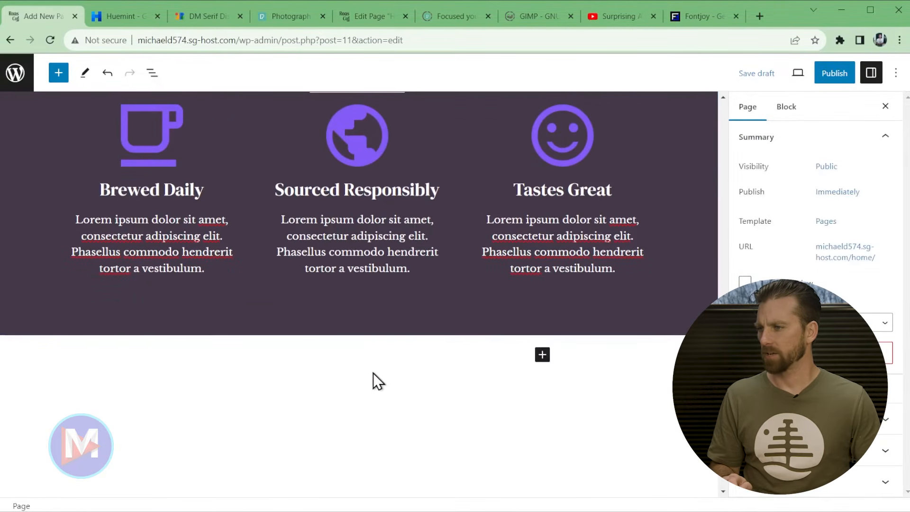
{"action": "left_click", "coordinate": [374, 360]}
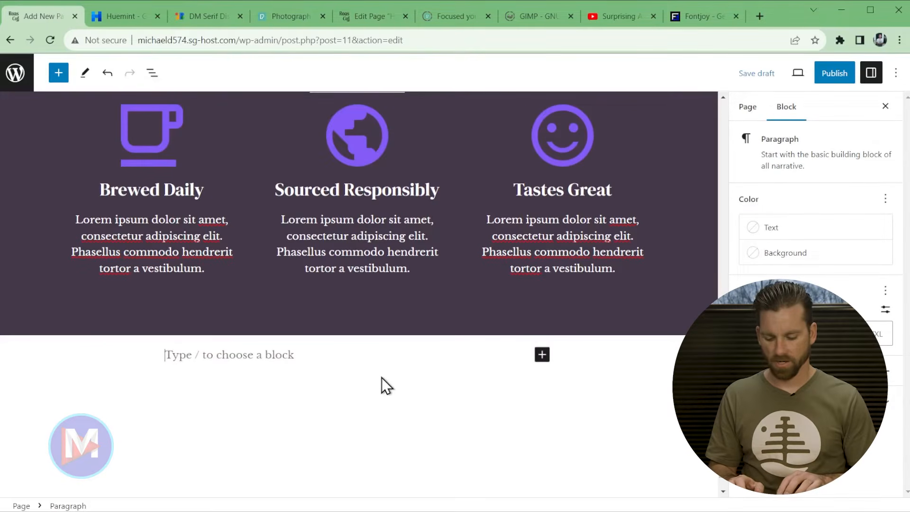
{"action": "type", "text": "/group"}
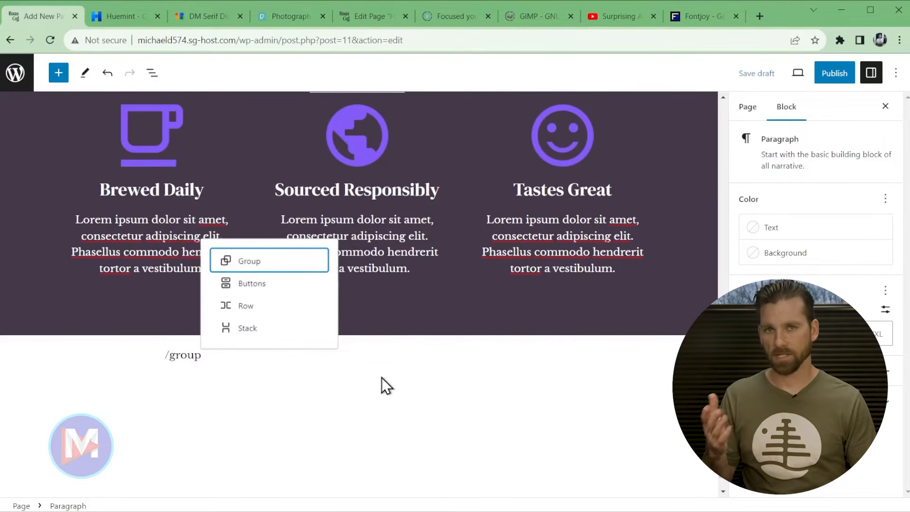
{"action": "left_click", "coordinate": [285, 270]}
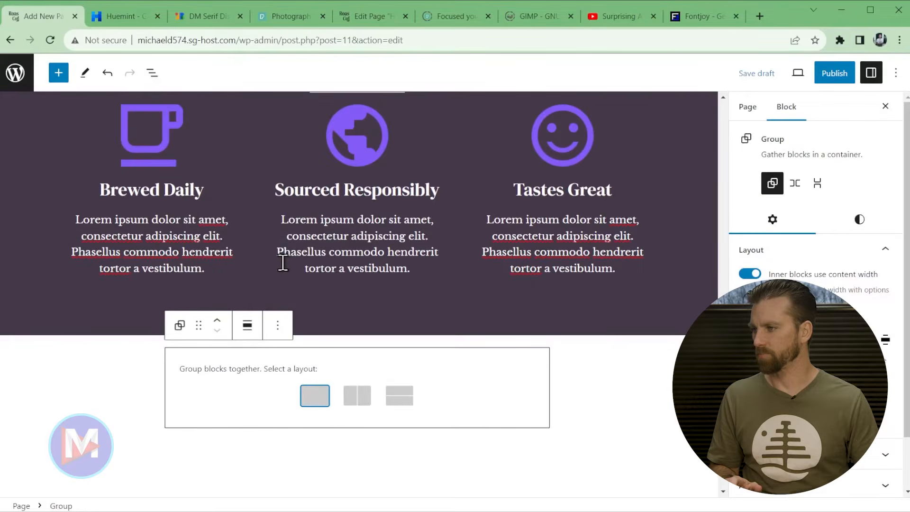
{"action": "left_click", "coordinate": [247, 327]}
{"action": "left_click", "coordinate": [301, 423]}
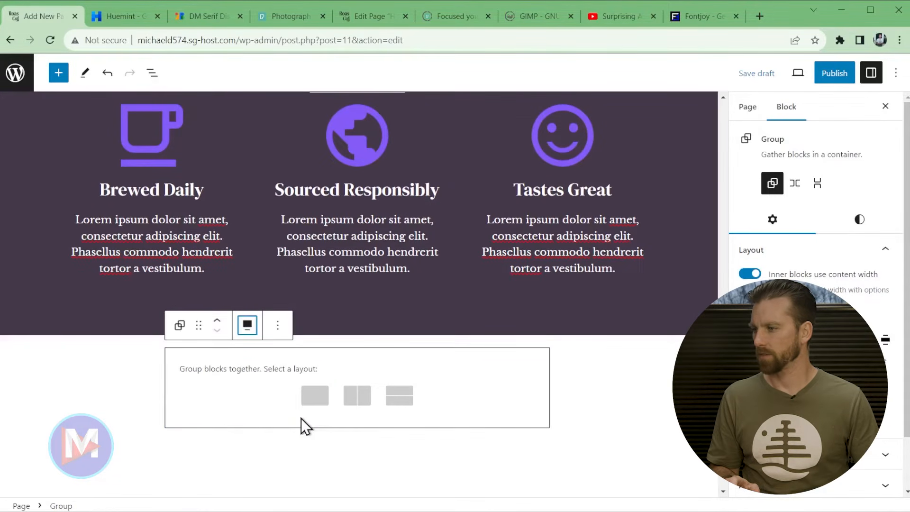
{"action": "left_click", "coordinate": [314, 397]}
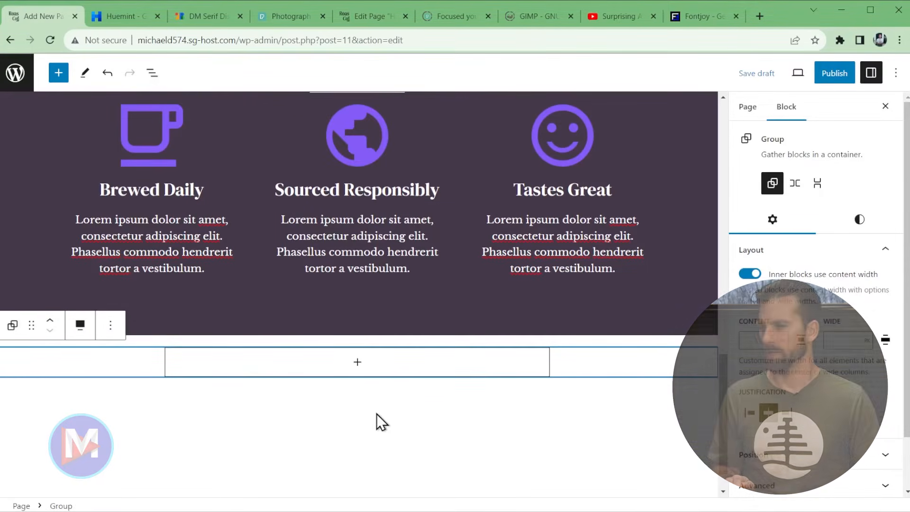
- Raise the group's top and bottom padding to 5
{"action": "left_click", "coordinate": [871, 223]}
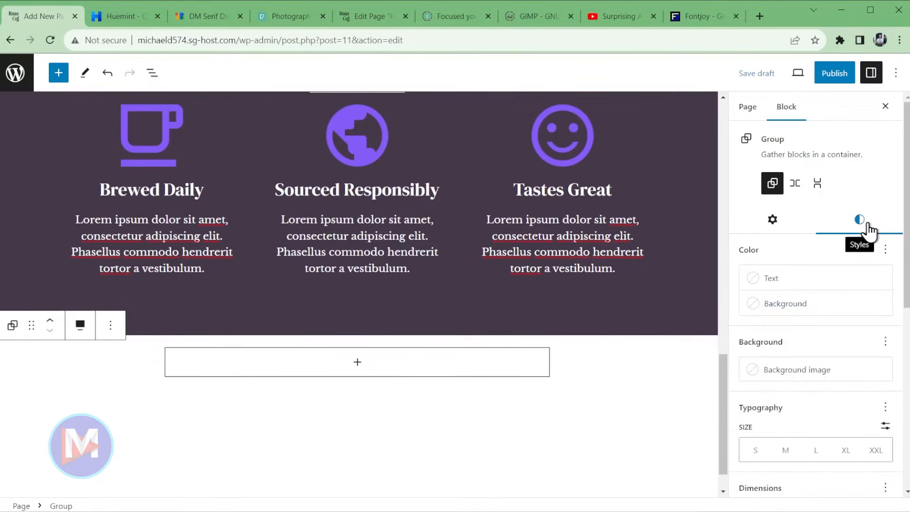
{"action": "scroll", "coordinate": [872, 331], "scroll_direction": "down", "scroll_amount": 7}
{"action": "scroll", "coordinate": [764, 228], "scroll_direction": "up", "scroll_amount": 1}
{"action": "left_click_drag", "start_coordinate": [757, 242], "coordinate": [853, 242]}
{"action": "left_click_drag", "start_coordinate": [757, 266], "coordinate": [853, 267]}
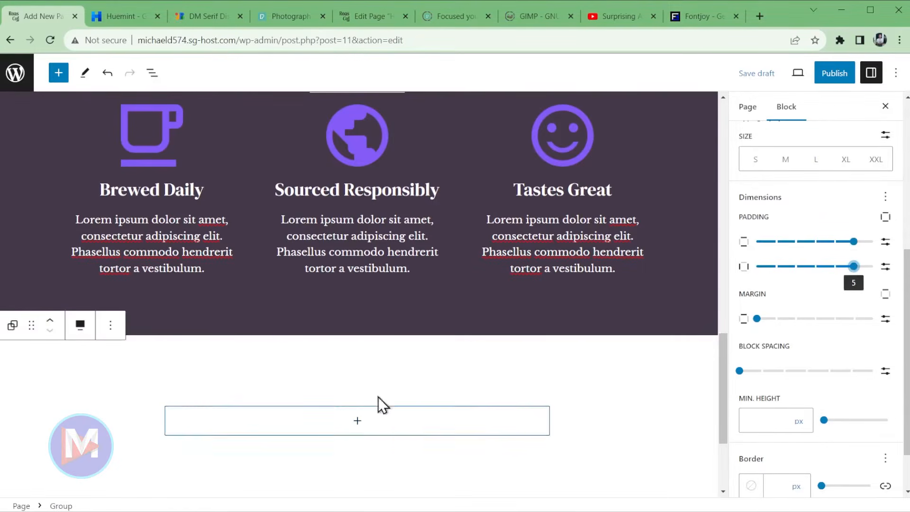
{"action": "left_click", "coordinate": [357, 422]}
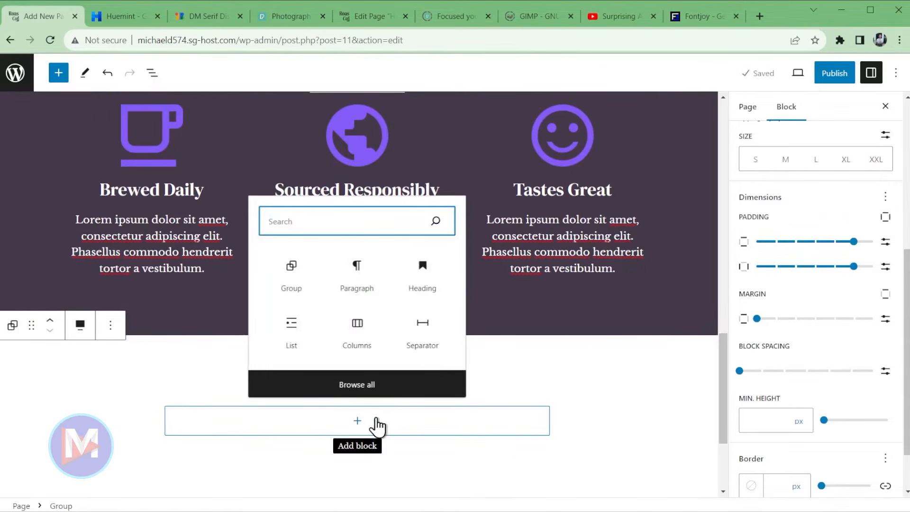
- Add a centred 'Café Amenities' heading inside the group
{"action": "left_click", "coordinate": [424, 280]}
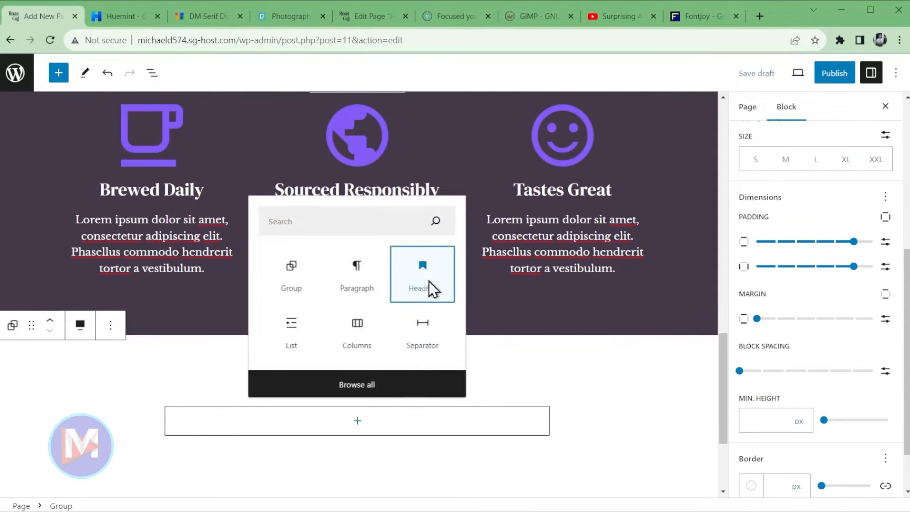
{"action": "scroll", "coordinate": [246, 422], "scroll_direction": "down", "scroll_amount": 1}
{"action": "type", "text": "Cafe E"}
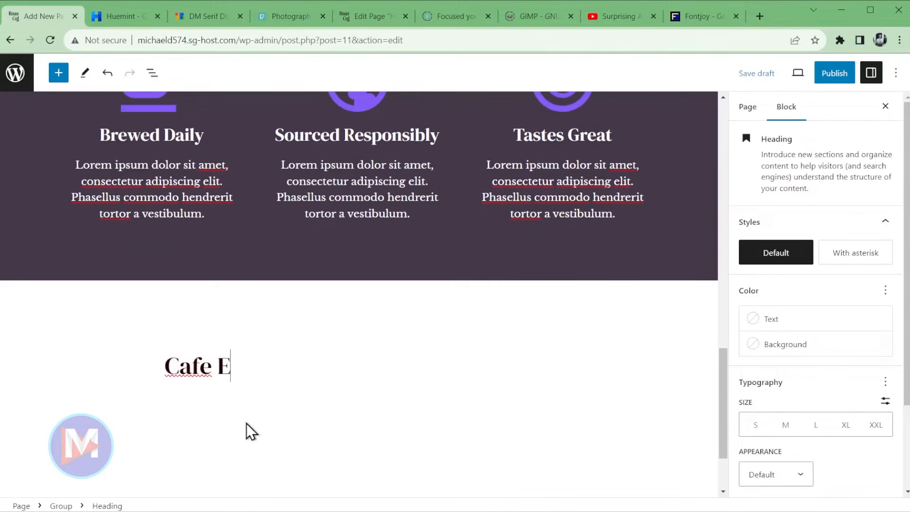
{"action": "key", "text": "BackSpace"}
{"action": "type", "text": "Amenis"}
{"action": "key", "text": "BackSpace"}
{"action": "type", "text": "ties"}
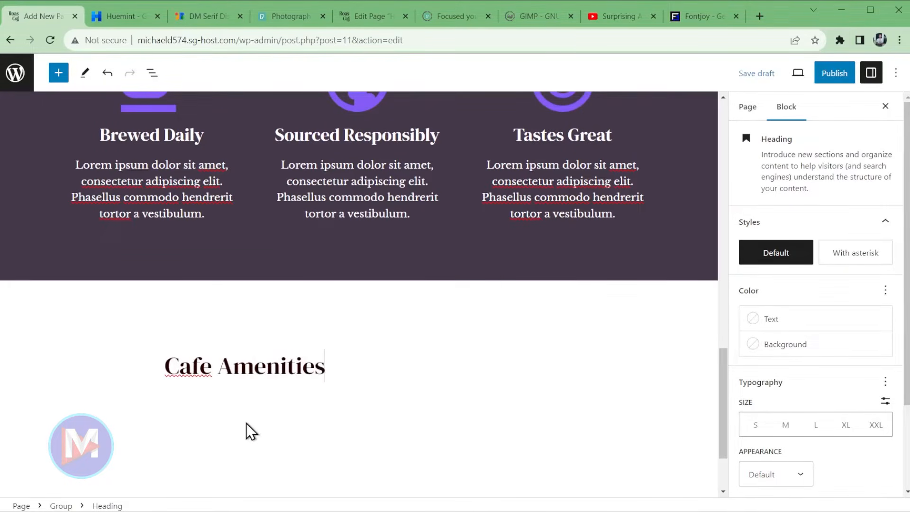
{"action": "left_click_drag", "start_coordinate": [212, 366], "coordinate": [168, 363]}
{"action": "right_click", "coordinate": [170, 363]}
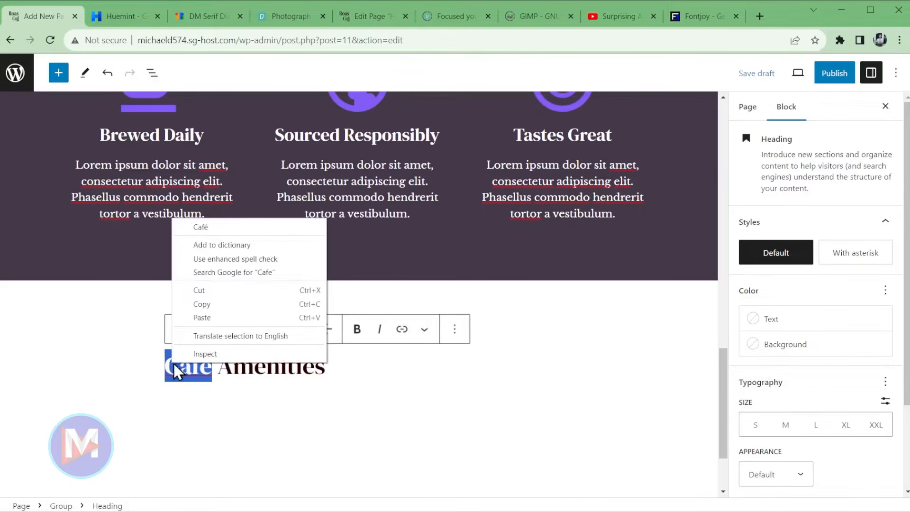
{"action": "left_click", "coordinate": [201, 229]}
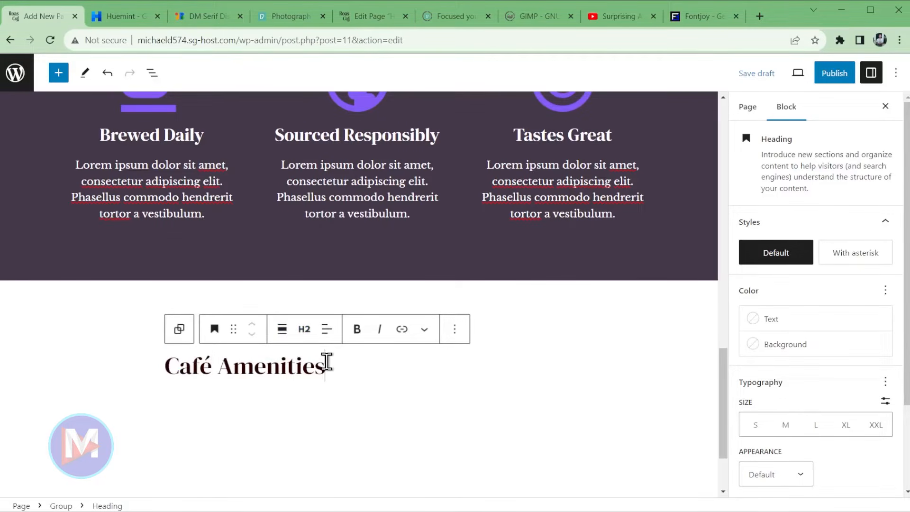
{"action": "left_click", "coordinate": [326, 329]}
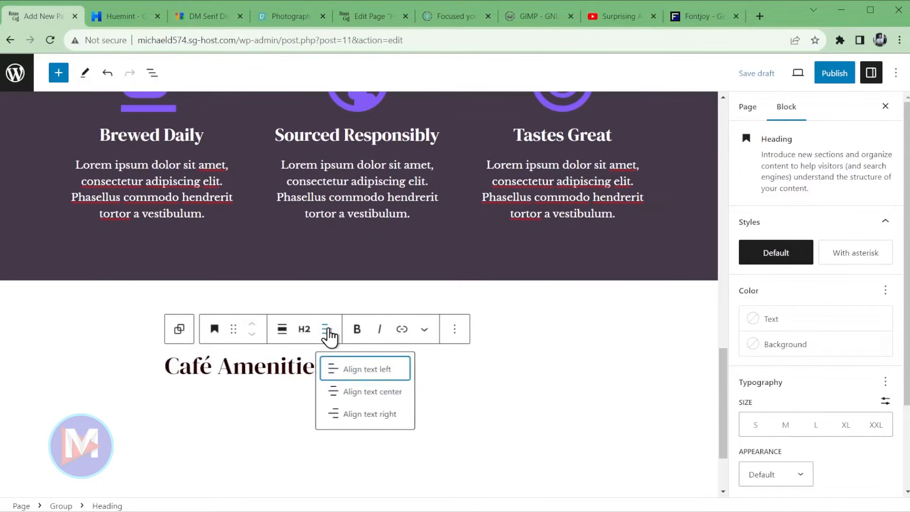
{"action": "left_click", "coordinate": [374, 393]}
- Add a separator with the dark theme background colour and an empty block after it
{"action": "left_click", "coordinate": [434, 371]}
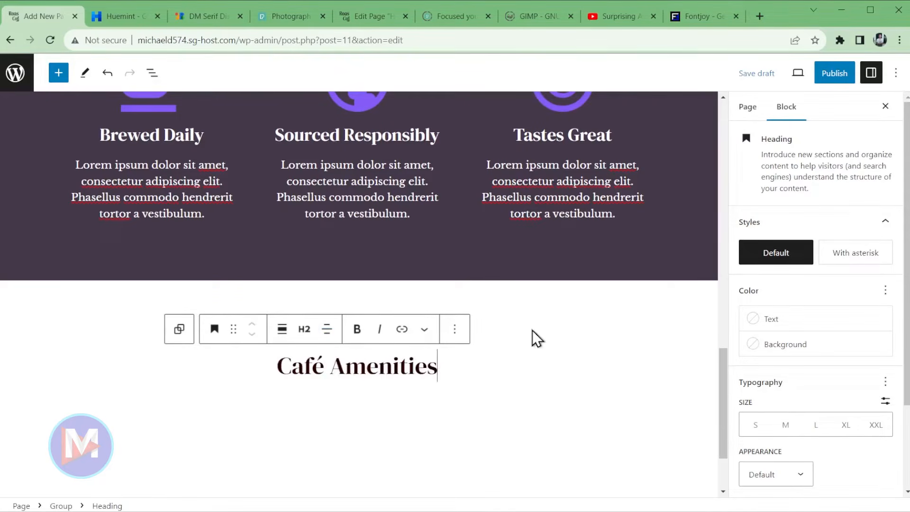
{"action": "key", "text": "Return"}
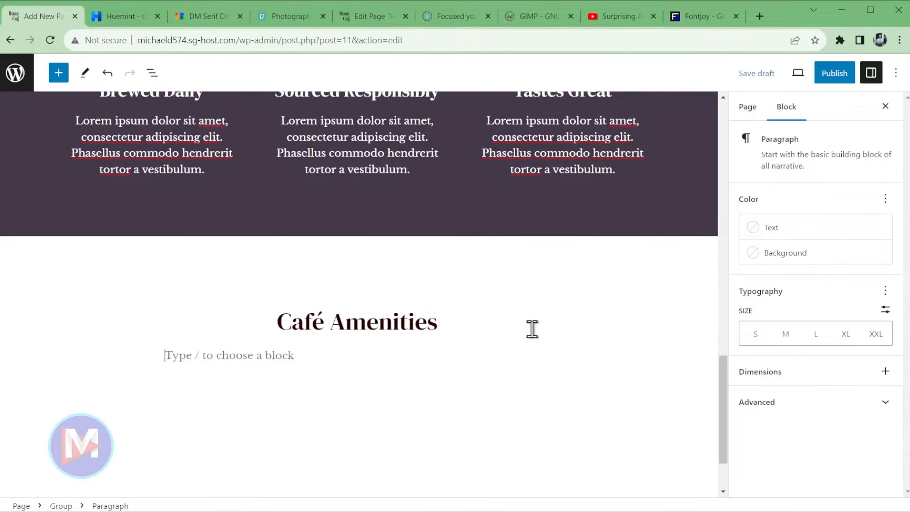
{"action": "type", "text": "/separ"}
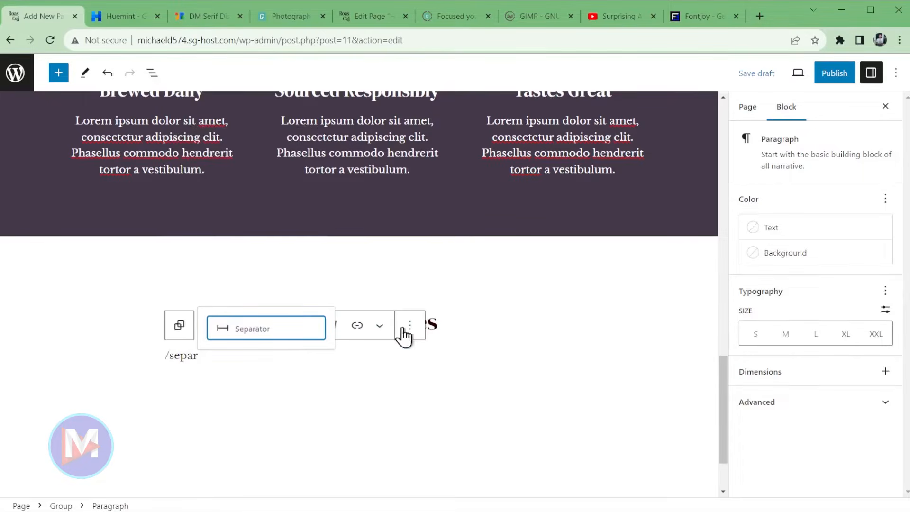
{"action": "left_click", "coordinate": [270, 339]}
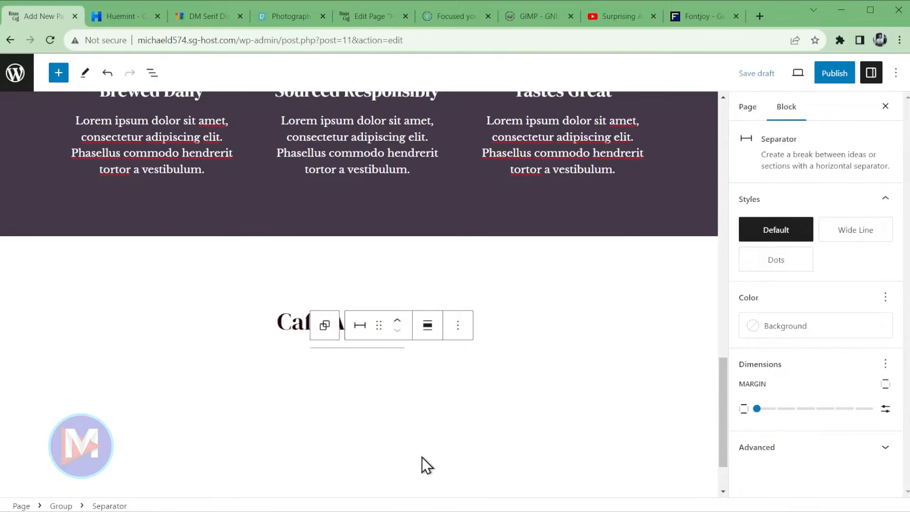
{"action": "left_click", "coordinate": [790, 327]}
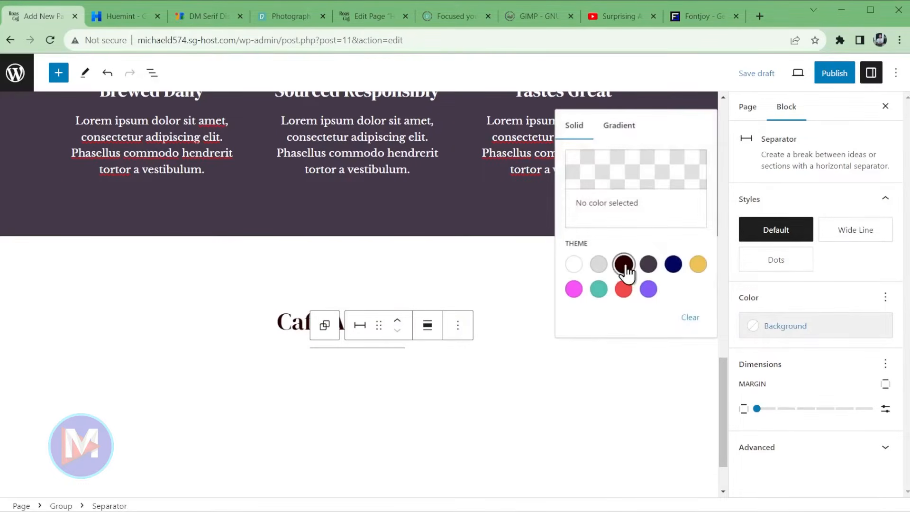
{"action": "left_click", "coordinate": [623, 264]}
{"action": "left_click", "coordinate": [457, 327]}
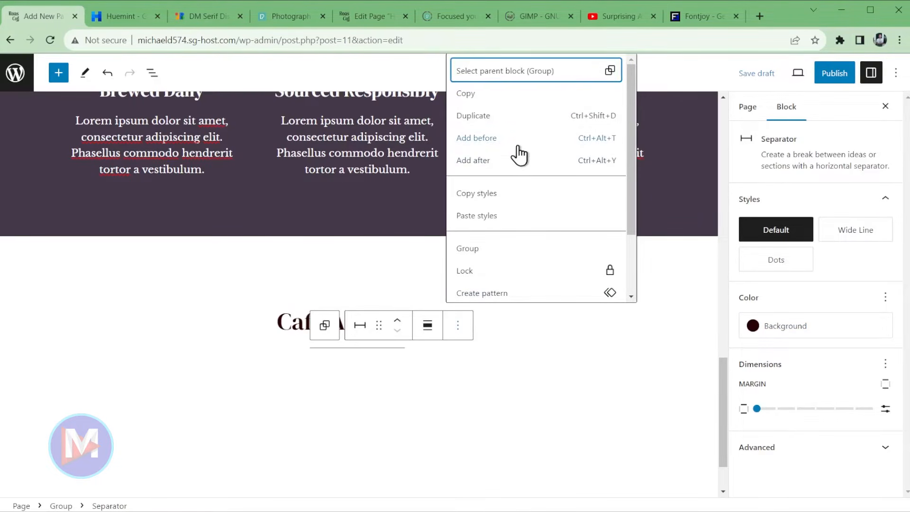
{"action": "left_click", "coordinate": [482, 161]}
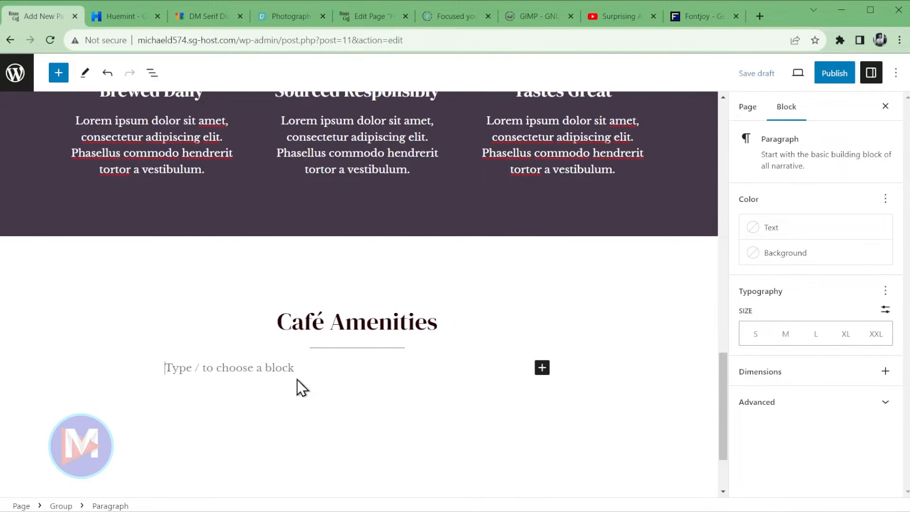
- Add a wide-width Columns block split into two equal halves
{"action": "type", "text": "/col"}
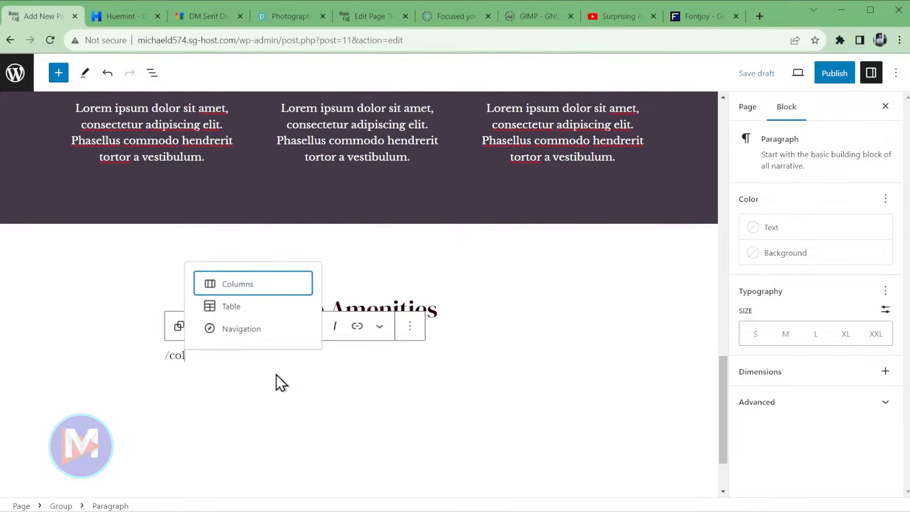
{"action": "left_click", "coordinate": [258, 288]}
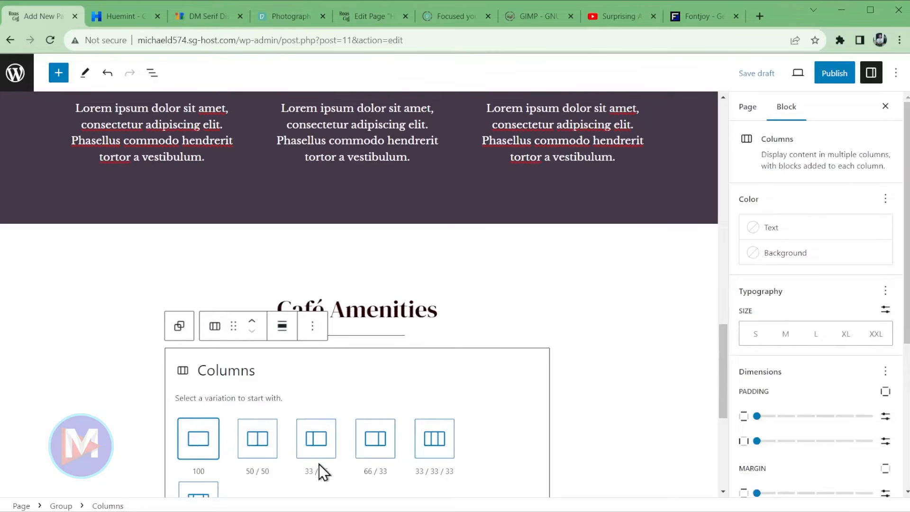
{"action": "left_click", "coordinate": [283, 329]}
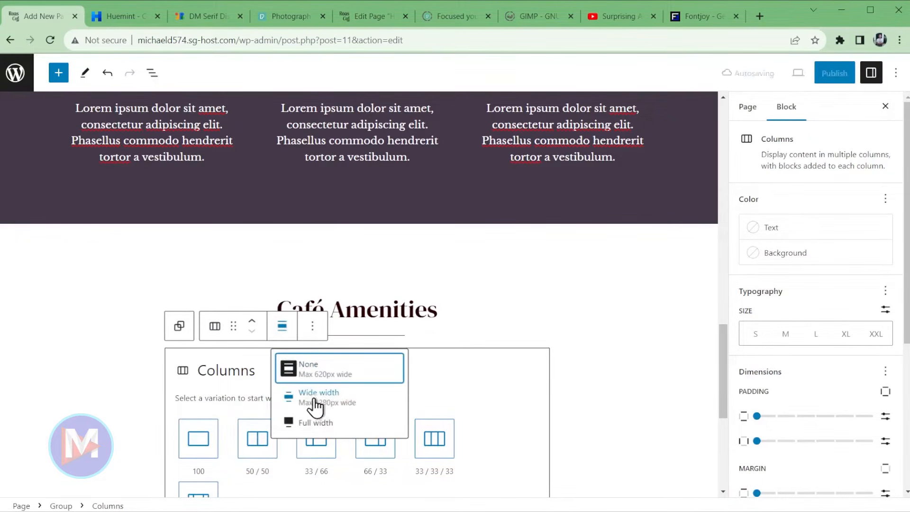
{"action": "left_click", "coordinate": [332, 399]}
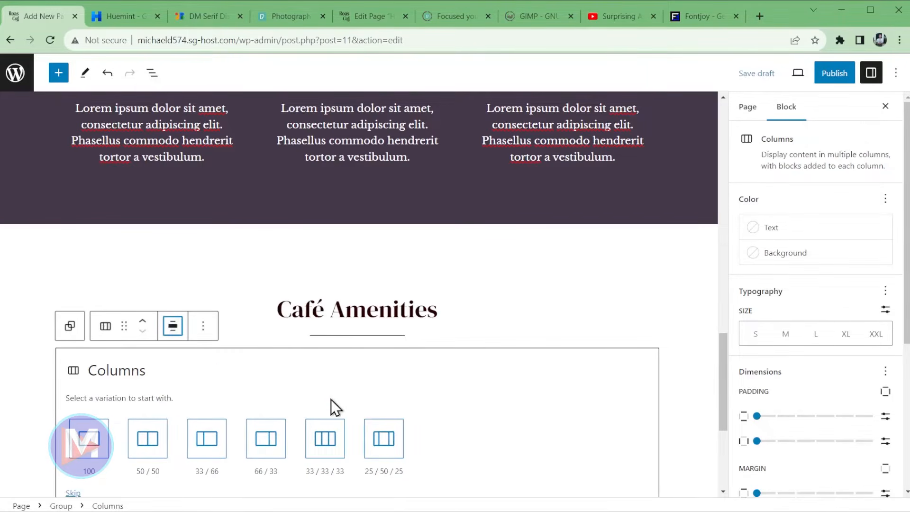
{"action": "scroll", "coordinate": [388, 398], "scroll_direction": "down", "scroll_amount": 1}
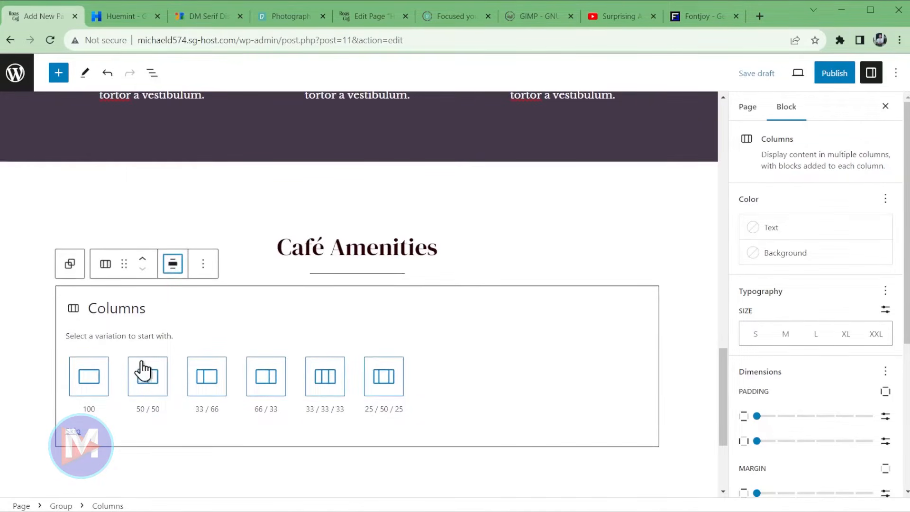
{"action": "left_click", "coordinate": [149, 384]}
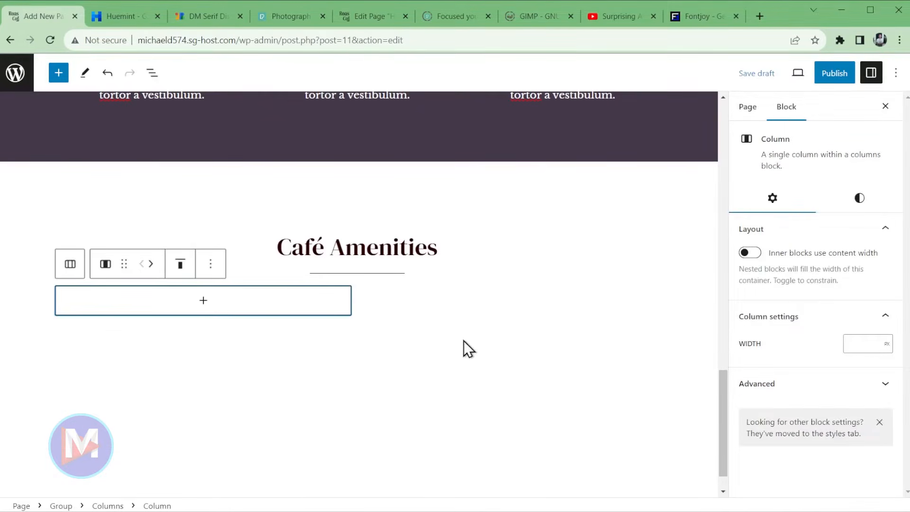
- Insert a List block in the left column and copy the amenity items from the Word outline
{"action": "left_click", "coordinate": [191, 306]}
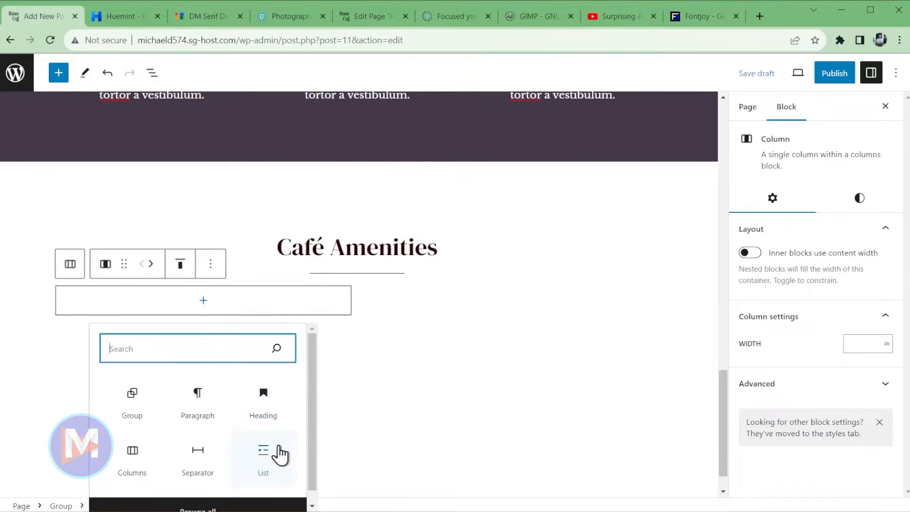
{"action": "type", "text": "list"}
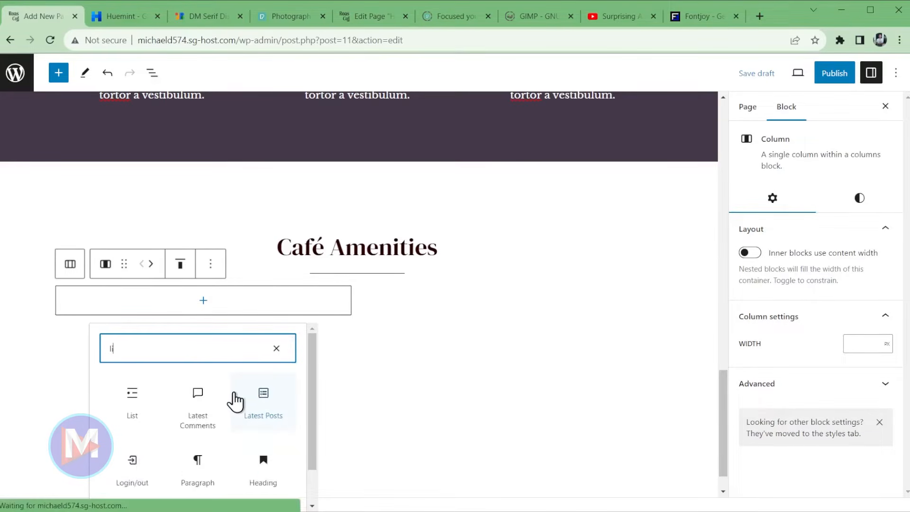
{"action": "left_click", "coordinate": [146, 404]}
{"action": "key", "text": "alt+Tab"}
{"action": "left_click_drag", "start_coordinate": [458, 256], "coordinate": [376, 215]}
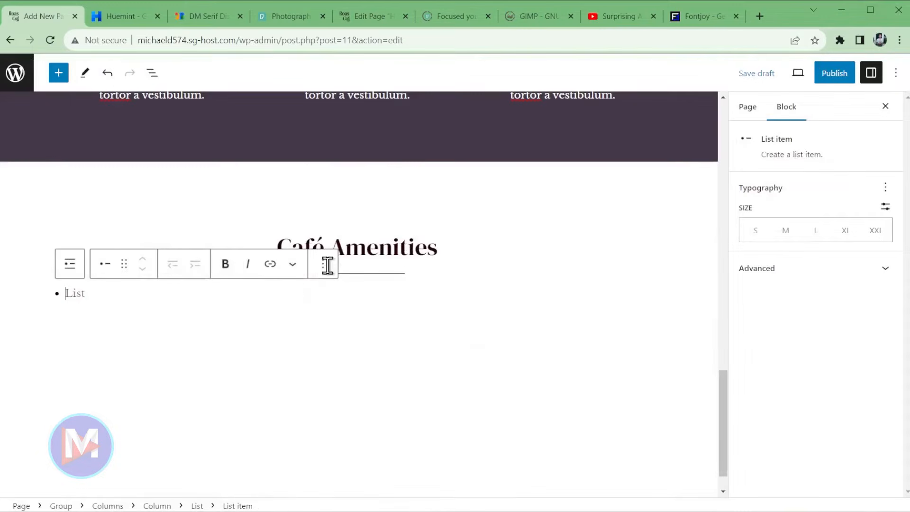
{"action": "left_click", "coordinate": [858, 15]}
- Paste Free WiFi, Elevator music, Quiet conversations, Clean environment as plain text, removing stray bullets
{"action": "right_click", "coordinate": [87, 292]}
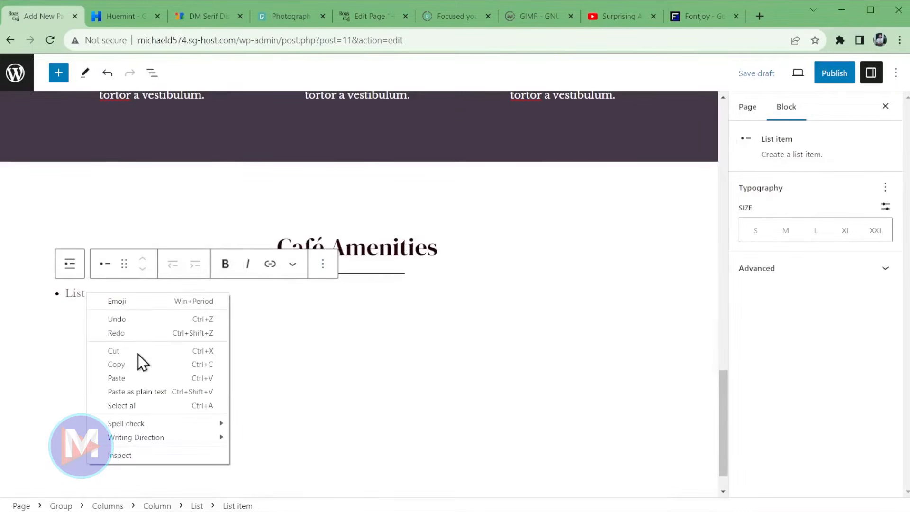
{"action": "left_click", "coordinate": [145, 392]}
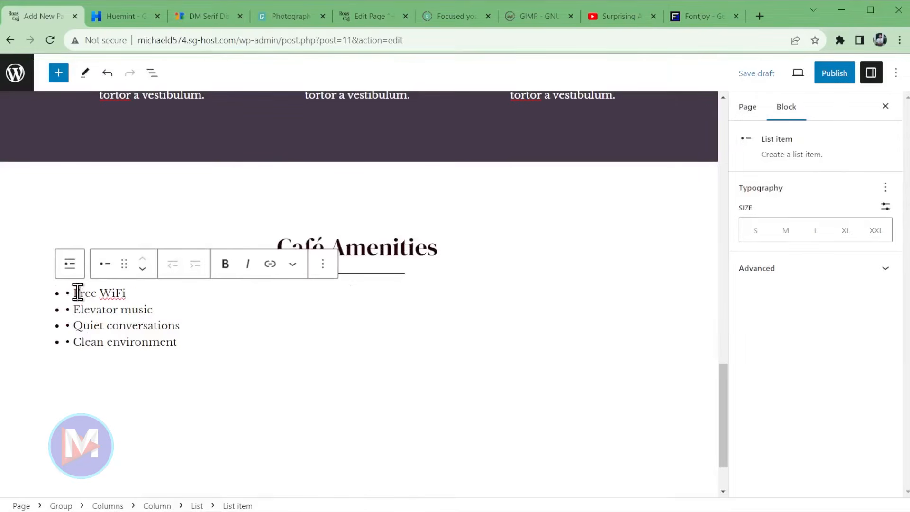
{"action": "key", "text": "BackSpace"}
{"action": "key", "text": "BackSpace"}
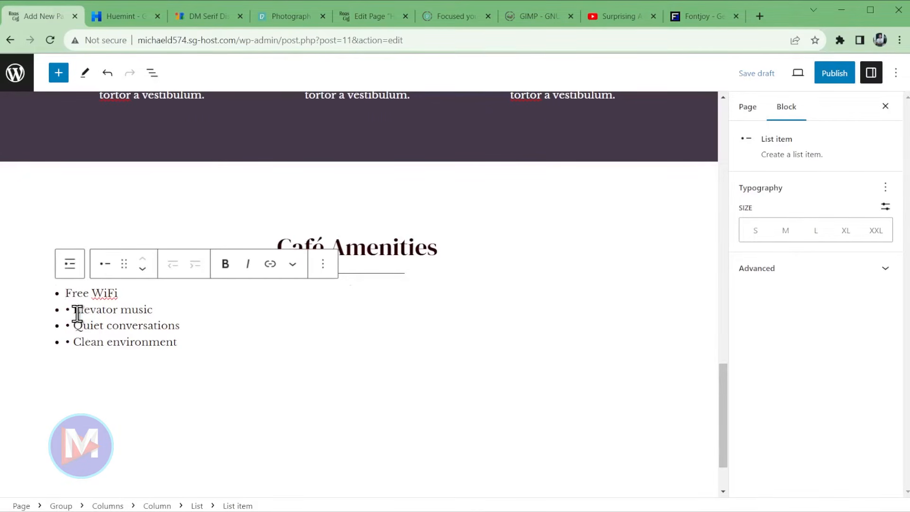
{"action": "key", "text": "BackSpace"}
{"action": "key", "text": "BackSpace"}
{"action": "left_click", "coordinate": [74, 326]}
{"action": "key", "text": "BackSpace"}
{"action": "key", "text": "BackSpace"}
{"action": "left_click", "coordinate": [75, 341]}
{"action": "key", "text": "BackSpace"}
{"action": "key", "text": "BackSpace"}
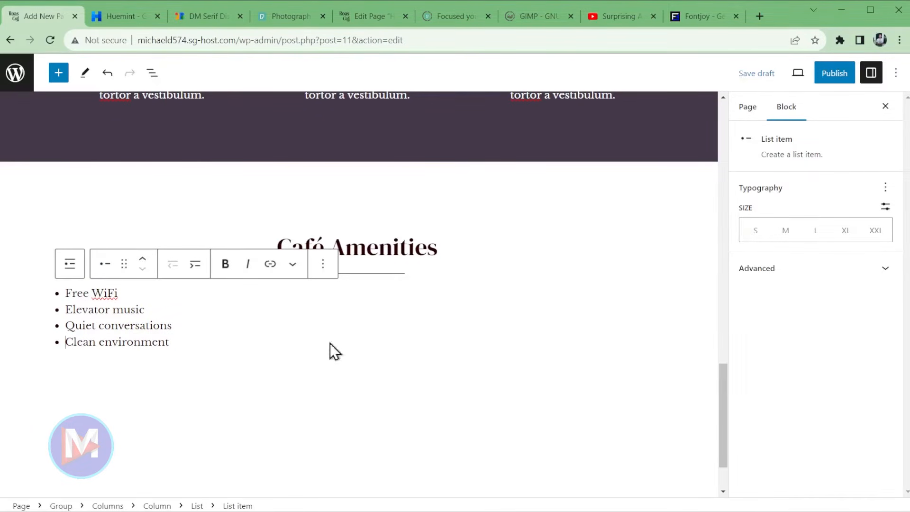
- Set the four list items to large size and show the Document Overview
{"action": "left_click_drag", "start_coordinate": [172, 342], "coordinate": [58, 294]}
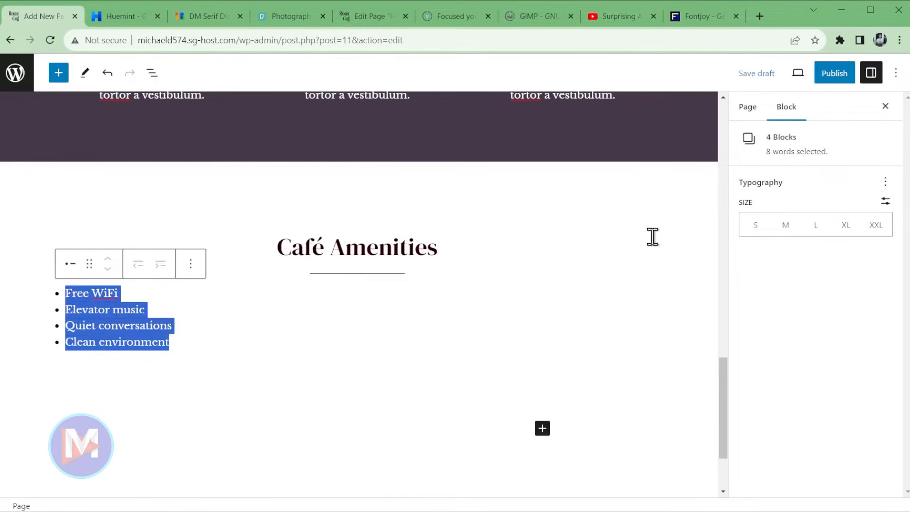
{"action": "left_click", "coordinate": [814, 225]}
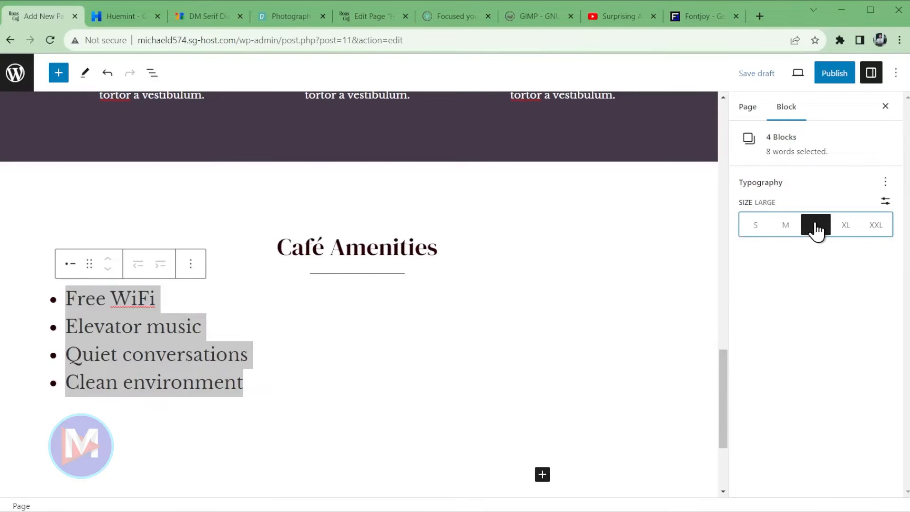
{"action": "left_click", "coordinate": [458, 307]}
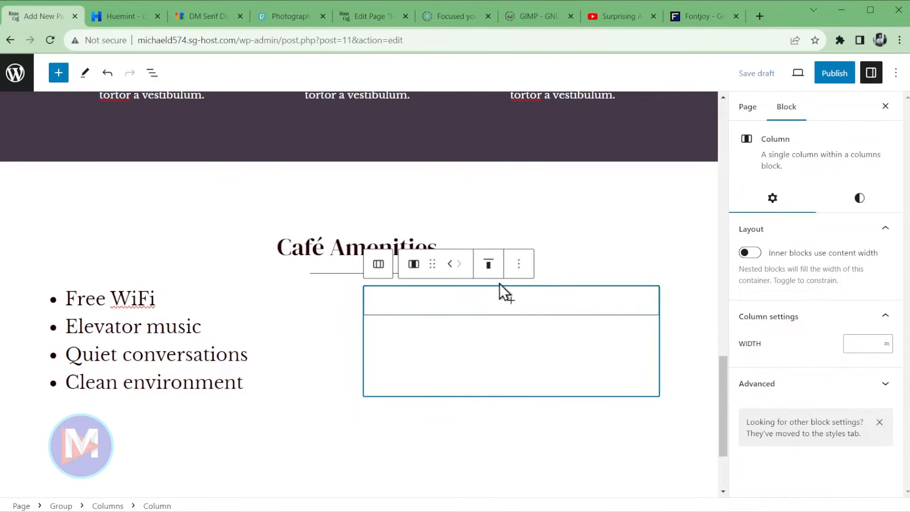
{"action": "left_click", "coordinate": [151, 73]}
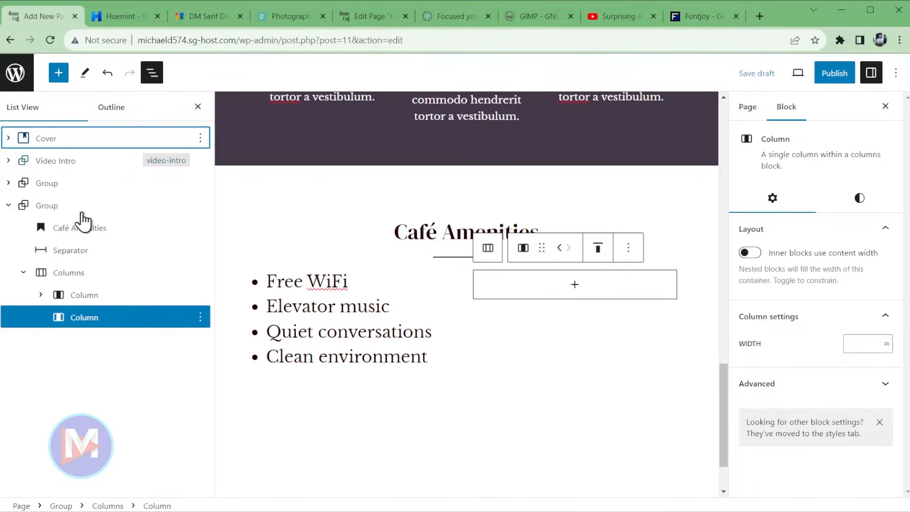
- Insert a List block in the right column and paste the four amenities as plain text
{"action": "left_click", "coordinate": [23, 274]}
{"action": "left_click", "coordinate": [23, 274]}
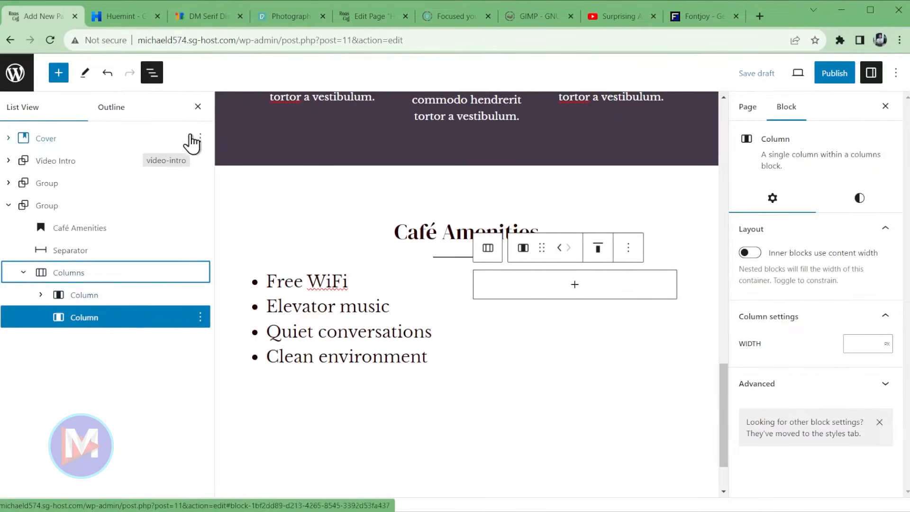
{"action": "left_click", "coordinate": [197, 107]}
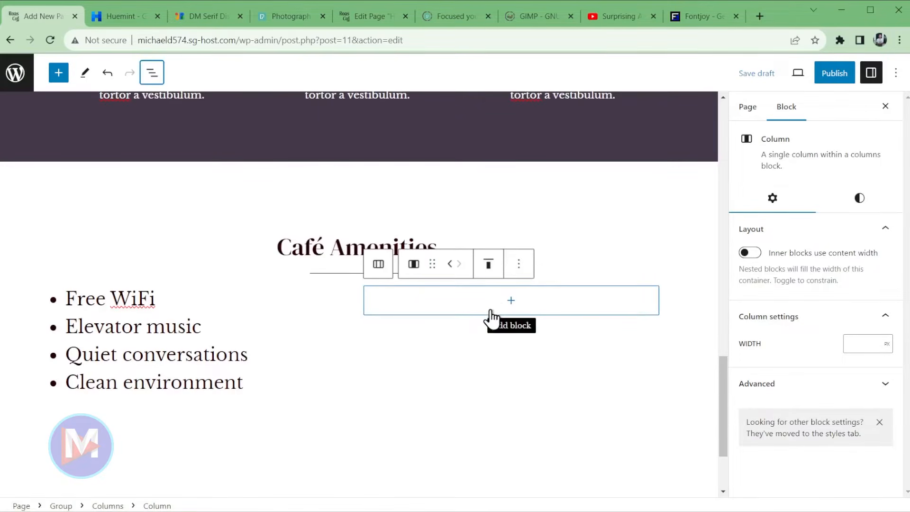
{"action": "left_click", "coordinate": [490, 309]}
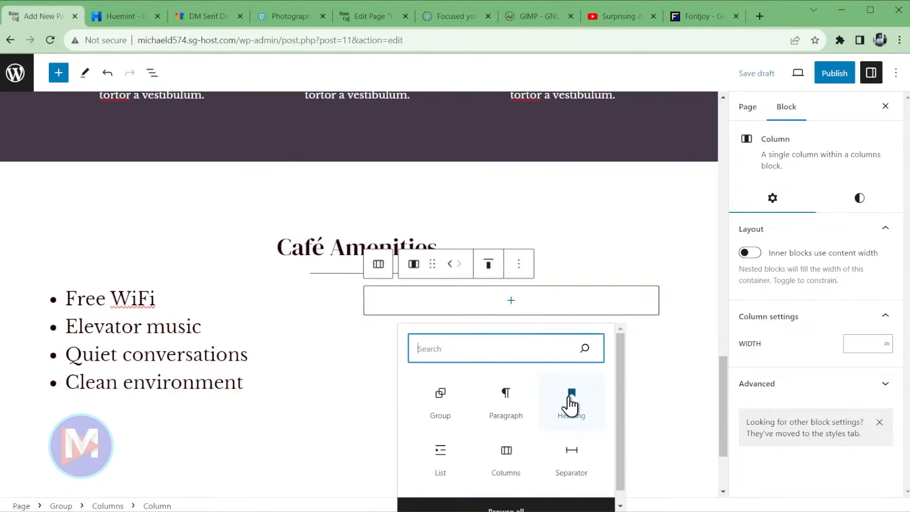
{"action": "left_click", "coordinate": [444, 462]}
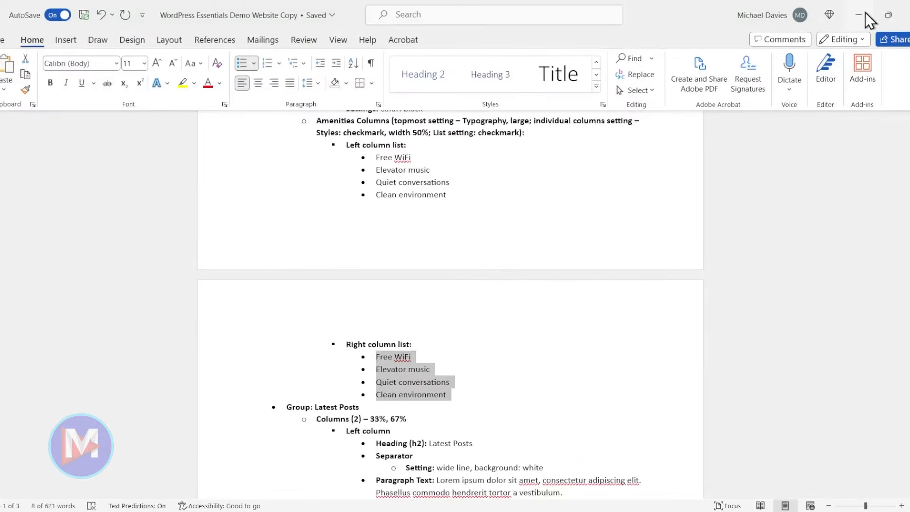
{"action": "left_click", "coordinate": [866, 12]}
{"action": "right_click", "coordinate": [385, 295]}
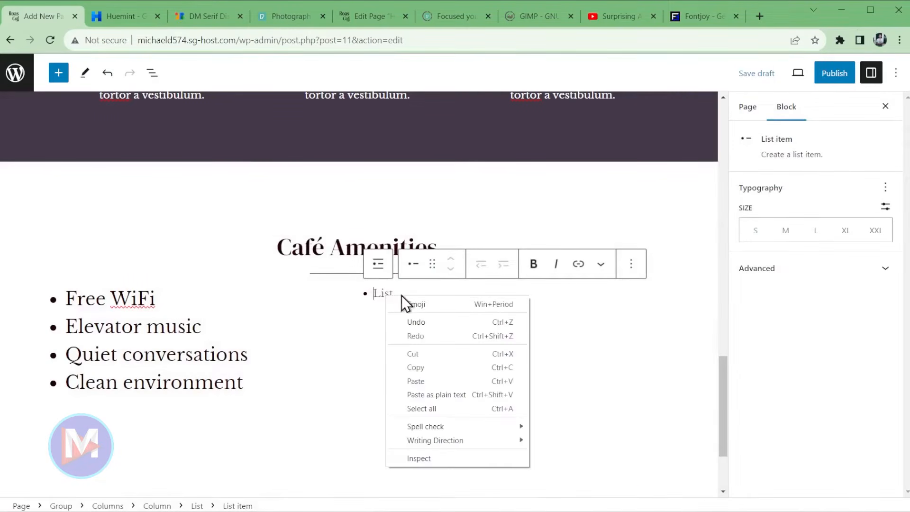
{"action": "left_click", "coordinate": [441, 396]}
- Remove the duplicate bullets, set the right list items to large size, and show the outline
{"action": "left_click", "coordinate": [382, 309]}
{"action": "key", "text": "BackSpace"}
{"action": "key", "text": "BackSpace"}
{"action": "left_click", "coordinate": [382, 325]}
{"action": "key", "text": "BackSpace"}
{"action": "key", "text": "BackSpace"}
{"action": "left_click", "coordinate": [382, 341]}
{"action": "key", "text": "BackSpace"}
{"action": "key", "text": "BackSpace"}
{"action": "left_click_drag", "start_coordinate": [477, 342], "coordinate": [368, 291]}
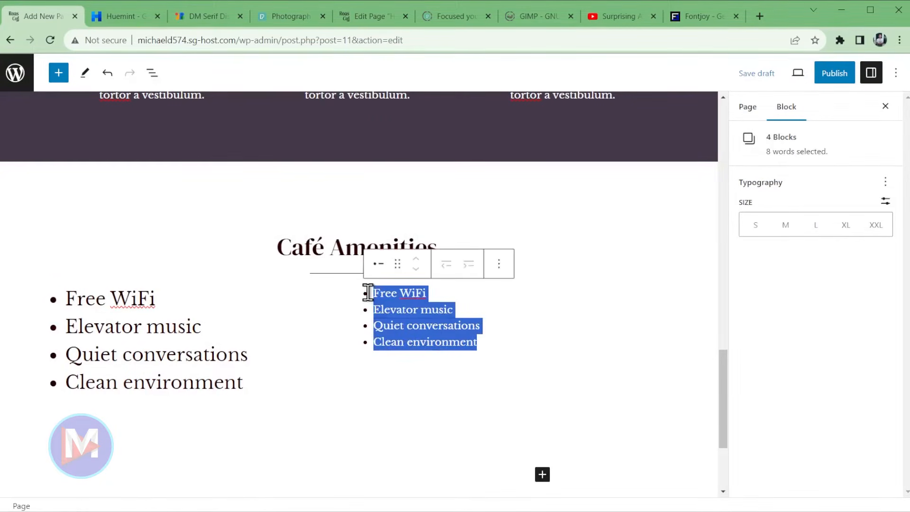
{"action": "left_click", "coordinate": [822, 226]}
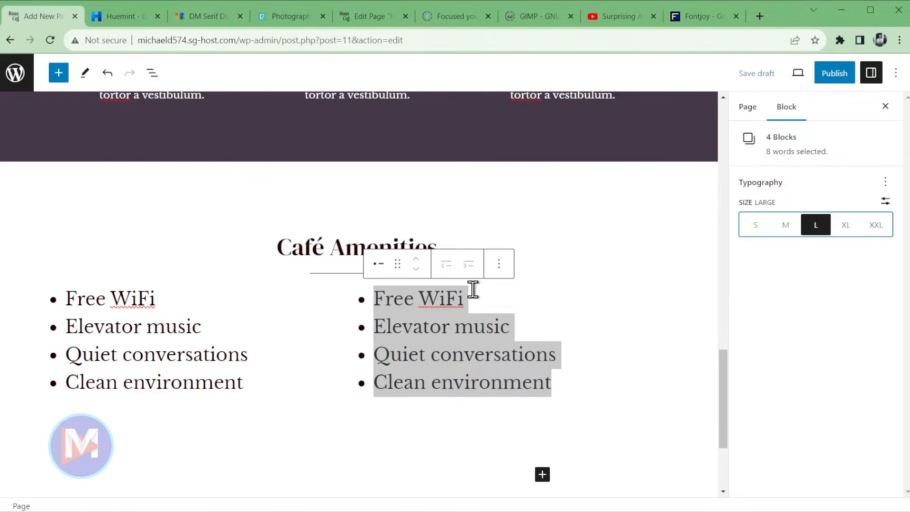
{"action": "left_click", "coordinate": [152, 73]}
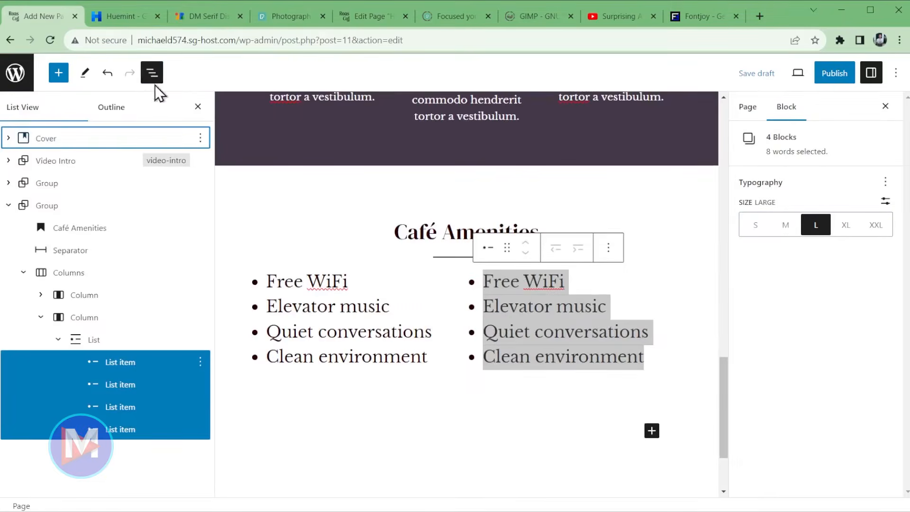
- Apply the Checkmark style to the right and left lists, then select the parent Columns block
{"action": "left_click", "coordinate": [76, 345]}
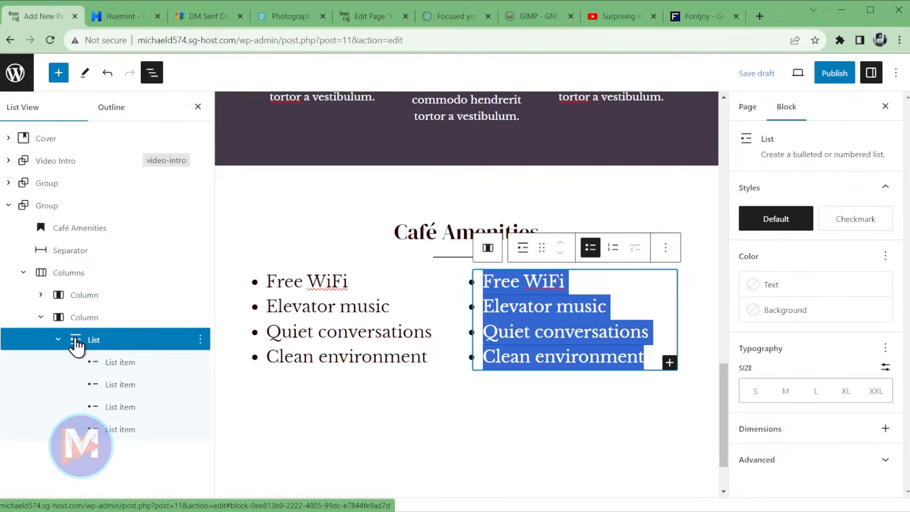
{"action": "left_click", "coordinate": [864, 225]}
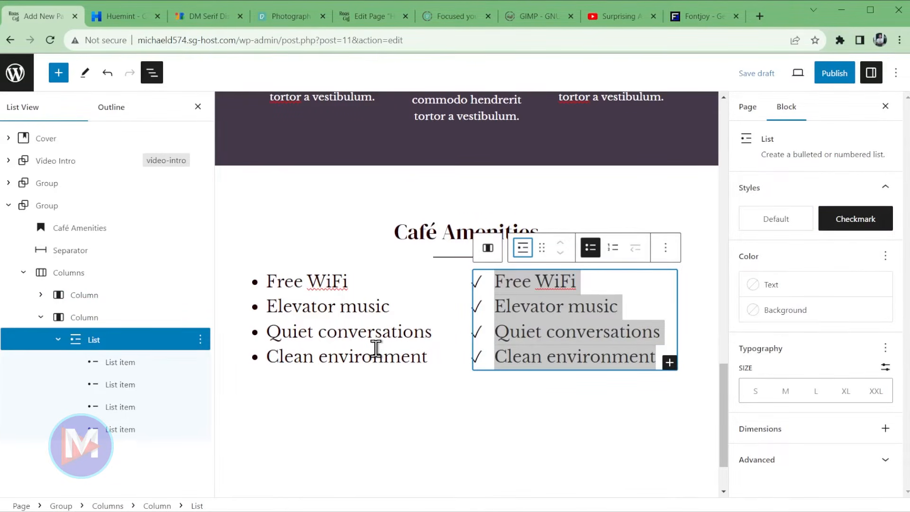
{"action": "left_click", "coordinate": [41, 296]}
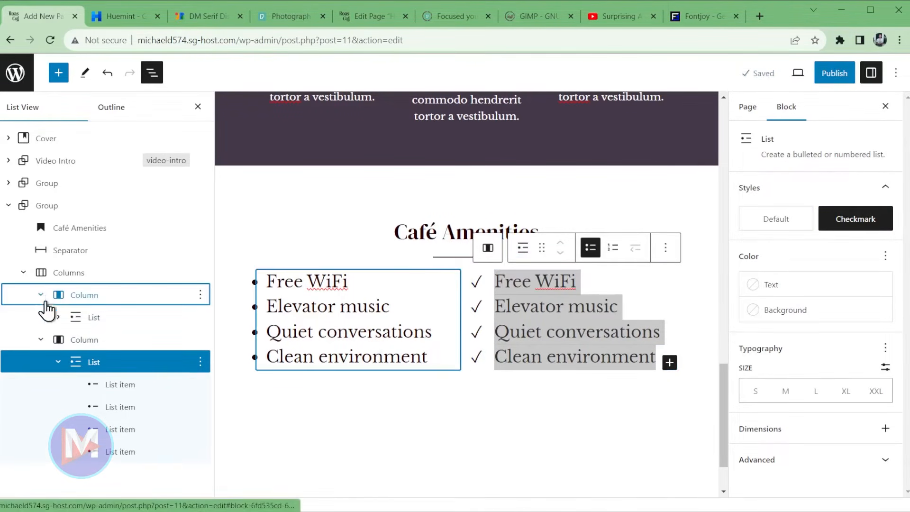
{"action": "left_click", "coordinate": [81, 320]}
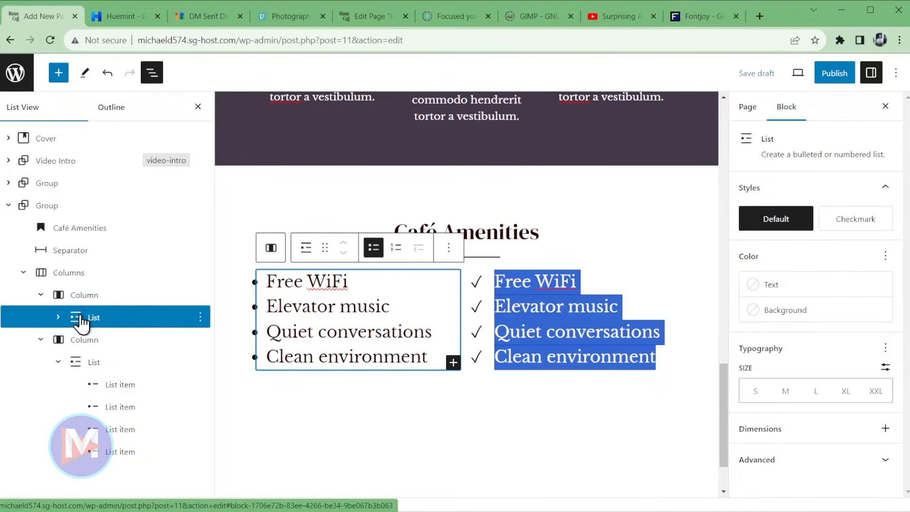
{"action": "left_click", "coordinate": [858, 226]}
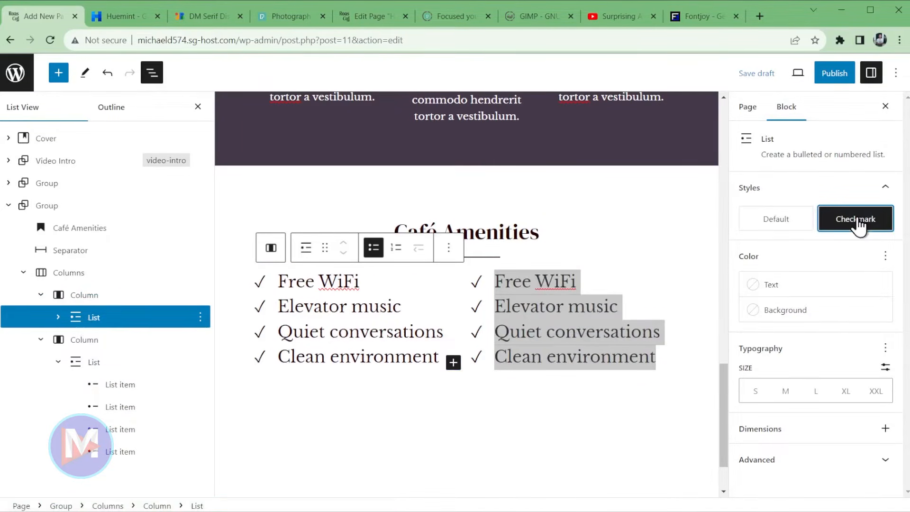
{"action": "left_click", "coordinate": [152, 72]}
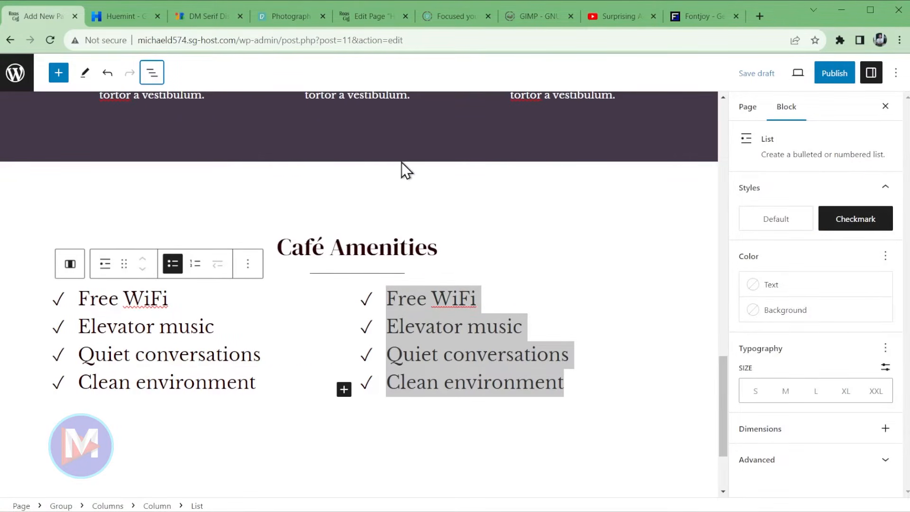
{"action": "left_click", "coordinate": [70, 268]}
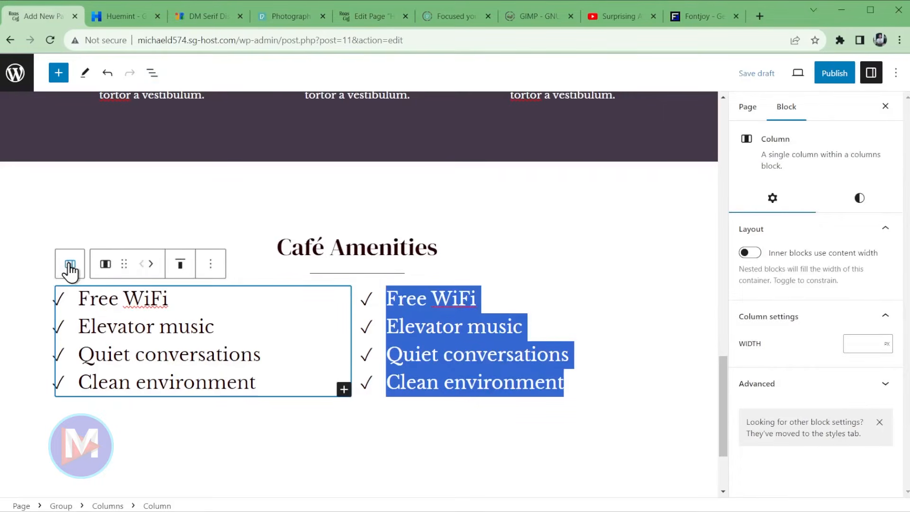
{"action": "left_click", "coordinate": [70, 268]}
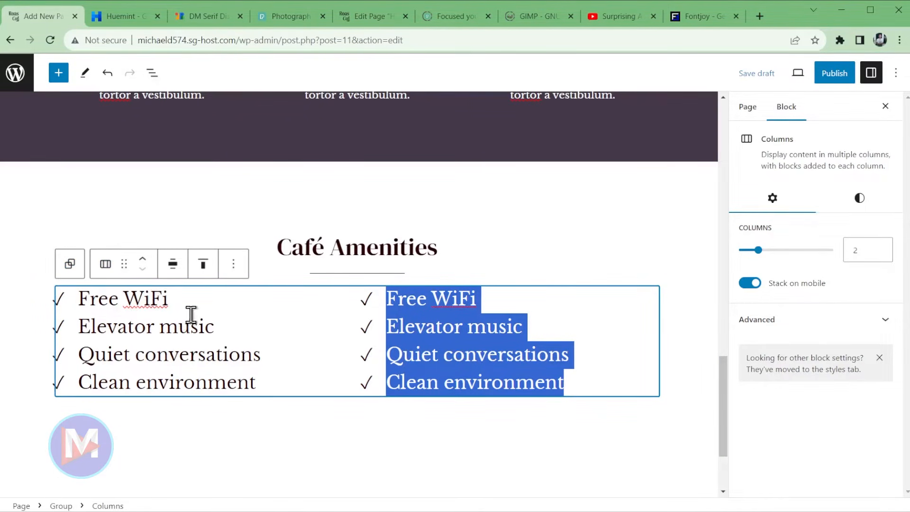
- Select the amenities Group and try the Accent / Three and Base / Two background colours
{"action": "left_click", "coordinate": [71, 267]}
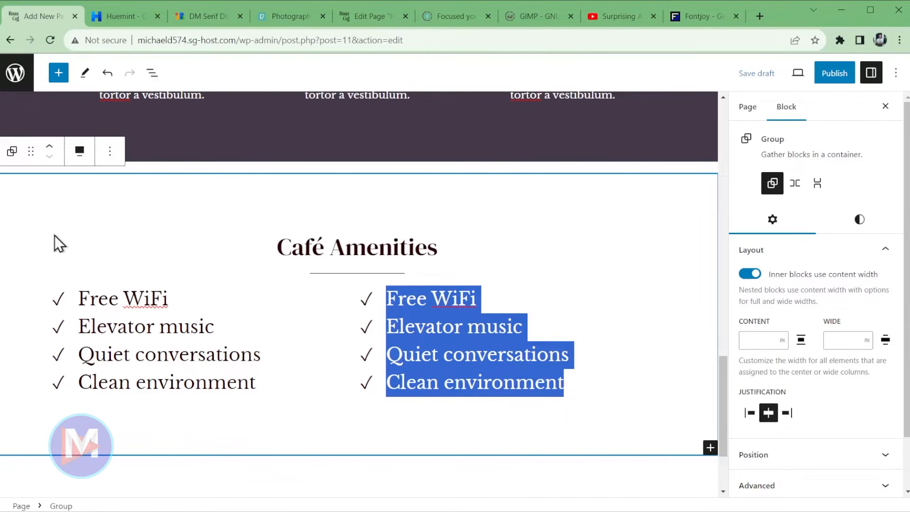
{"action": "left_click", "coordinate": [859, 220]}
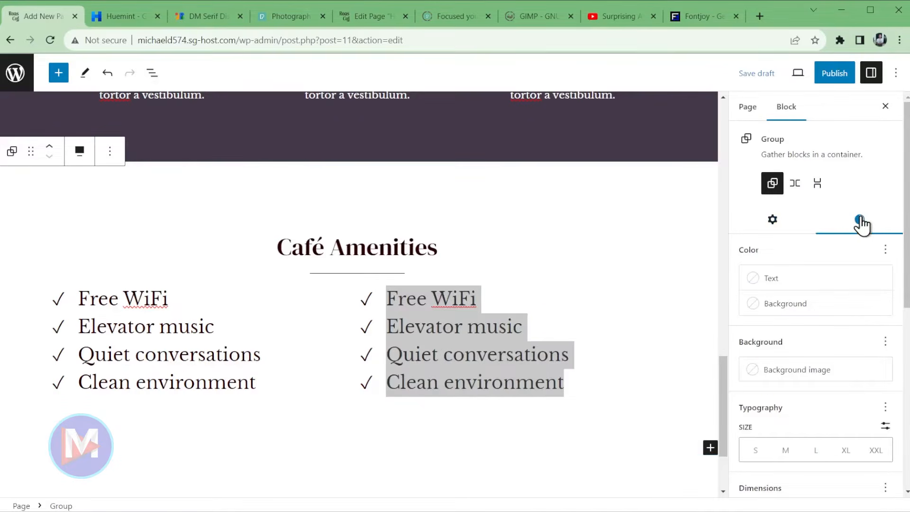
{"action": "left_click", "coordinate": [783, 309]}
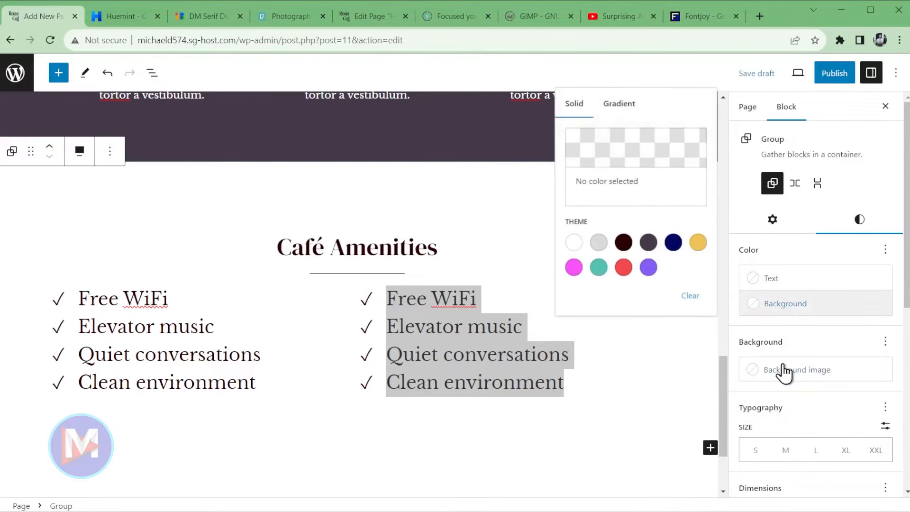
{"action": "left_click", "coordinate": [599, 268]}
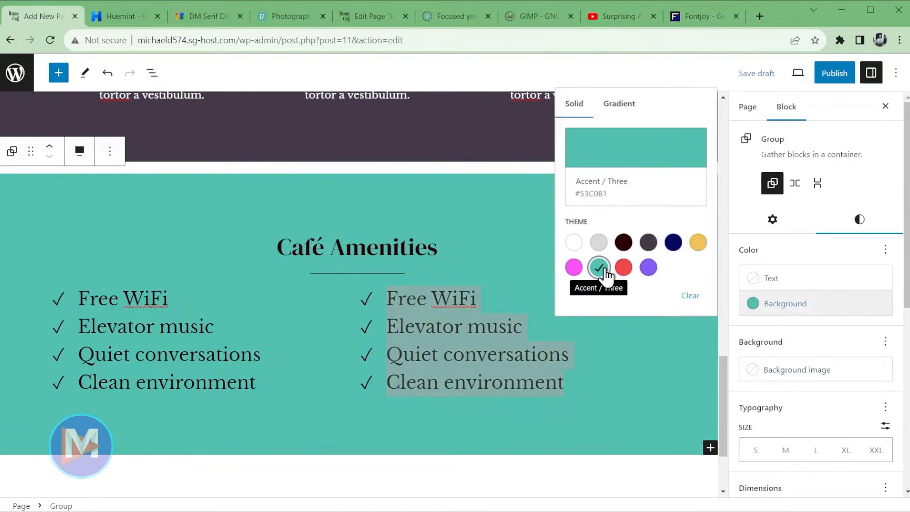
{"action": "left_click", "coordinate": [600, 251]}
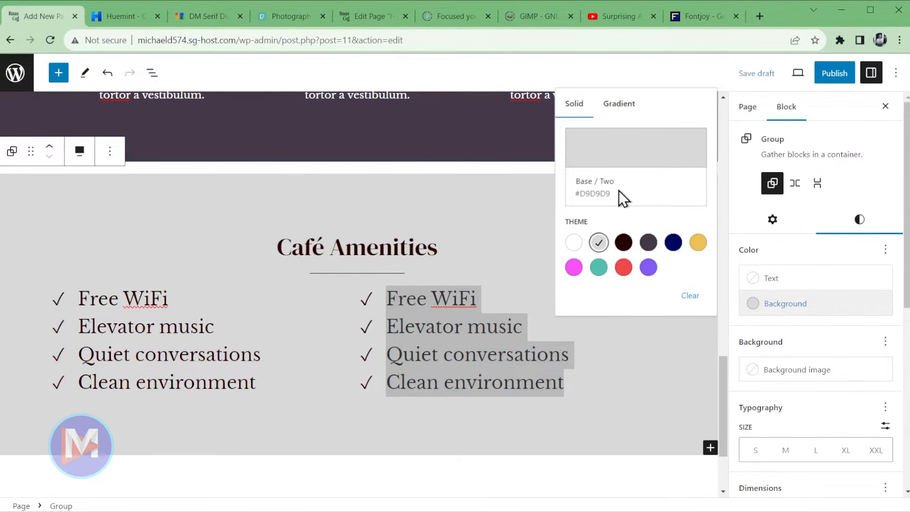
{"action": "left_click", "coordinate": [581, 194]}
{"action": "key", "text": "ctrl+c"}
- Apply the first theme gradient with its start stop set to D9D9D9, and save the draft
{"action": "left_click", "coordinate": [620, 106]}
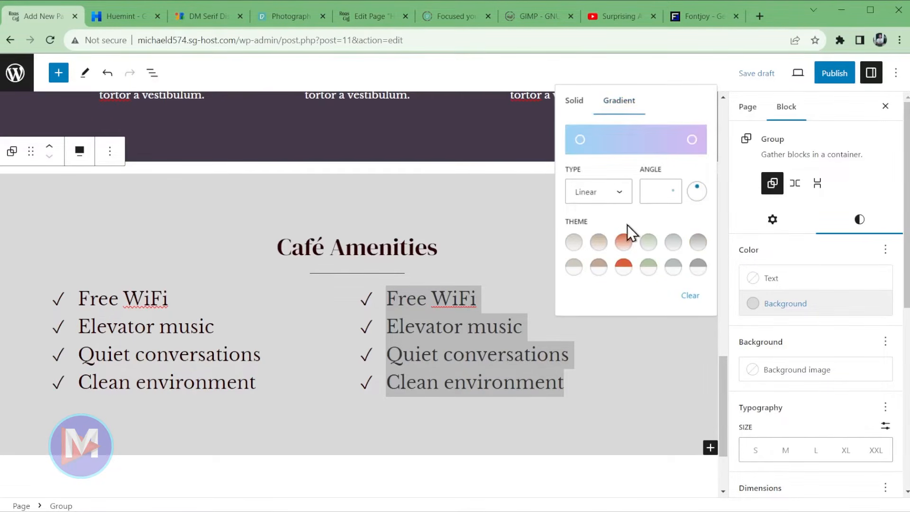
{"action": "left_click", "coordinate": [577, 247]}
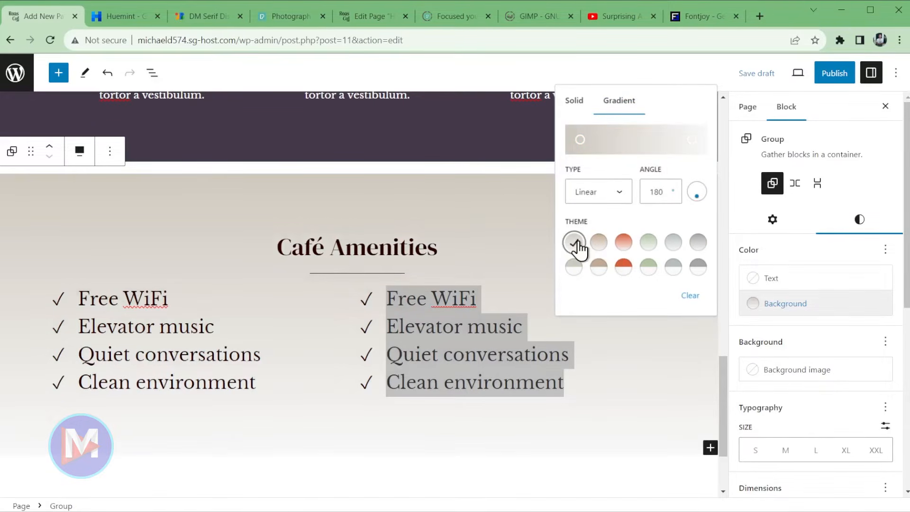
{"action": "left_click", "coordinate": [580, 140]}
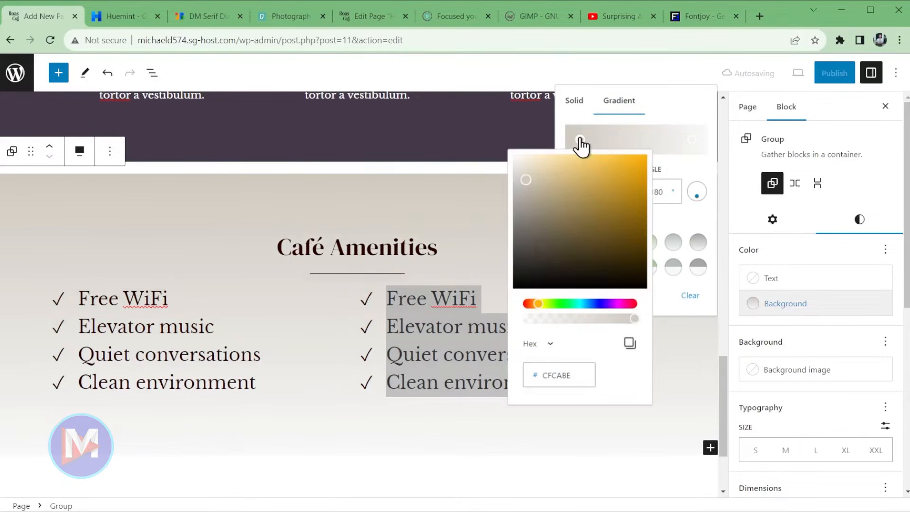
{"action": "left_click", "coordinate": [575, 371]}
{"action": "double_click", "coordinate": [575, 372]}
{"action": "key", "text": "ctrl+v"}
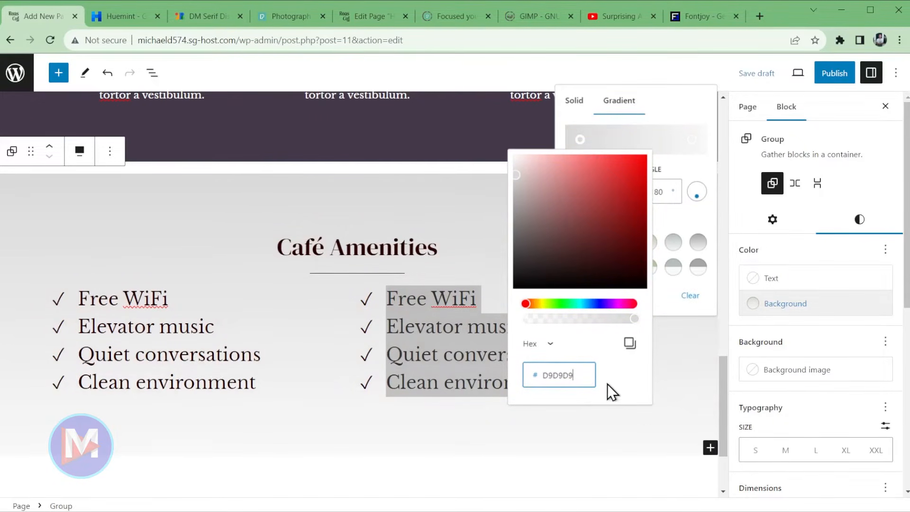
{"action": "left_click", "coordinate": [799, 313]}
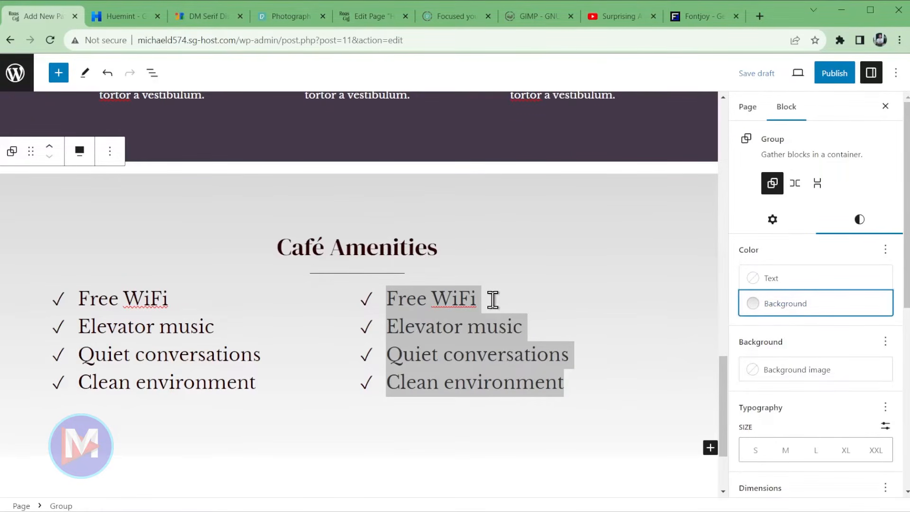
{"action": "left_click", "coordinate": [768, 74]}
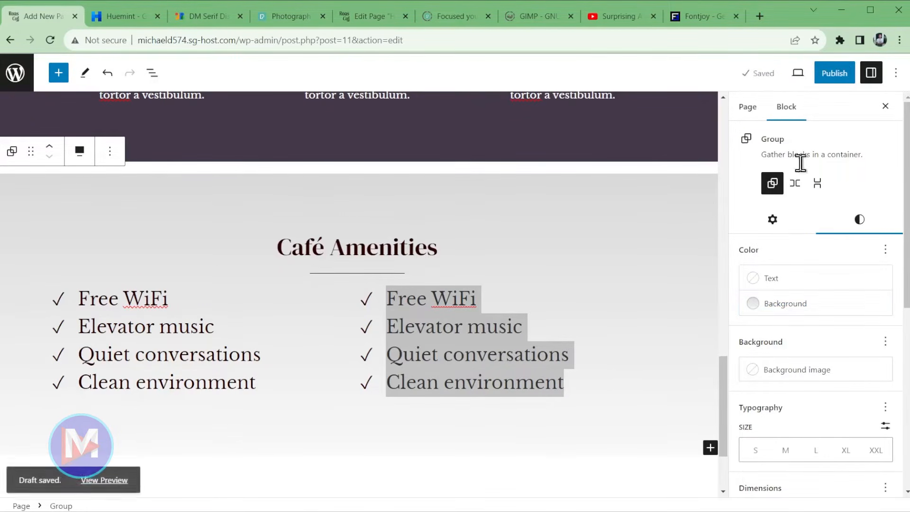
{"action": "left_click", "coordinate": [794, 77]}
{"action": "left_click", "coordinate": [722, 185]}
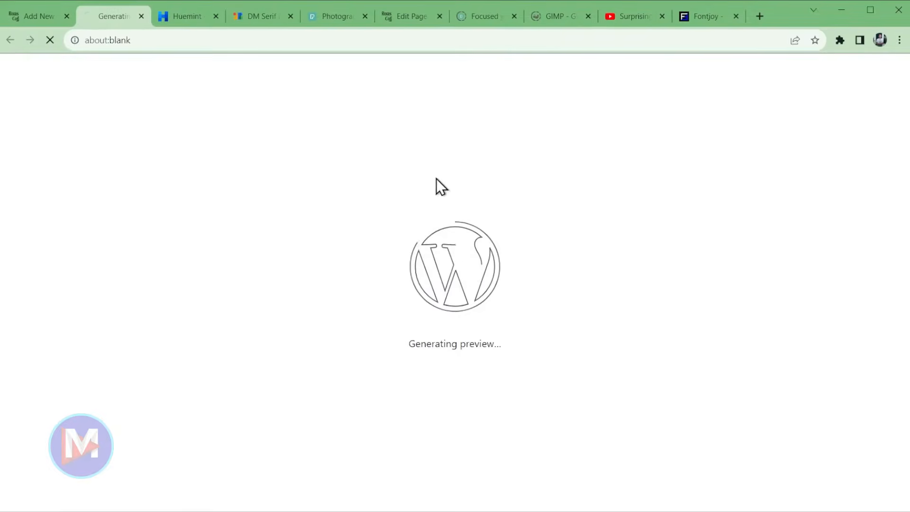
{"action": "scroll", "coordinate": [733, 390], "scroll_direction": "down", "scroll_amount": 8}
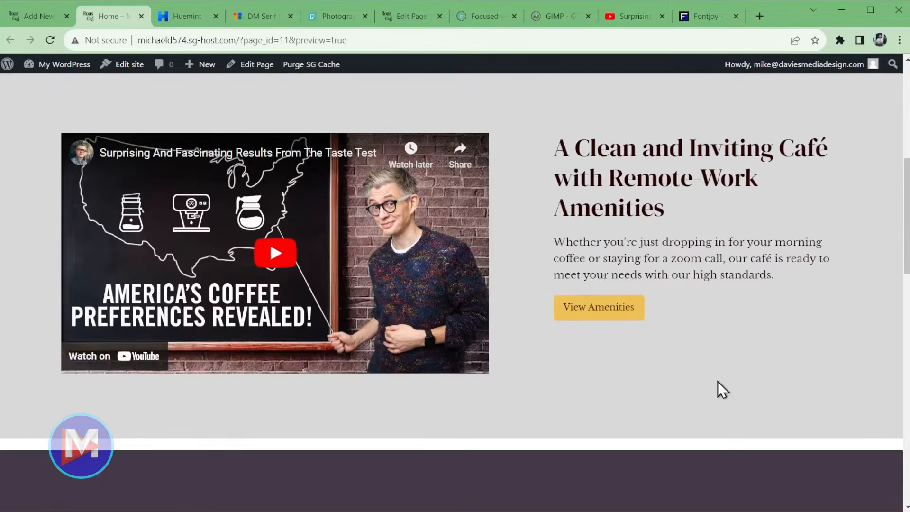
{"action": "scroll", "coordinate": [717, 382], "scroll_direction": "down", "scroll_amount": 6}
{"action": "scroll", "coordinate": [547, 256], "scroll_direction": "down", "scroll_amount": 8}
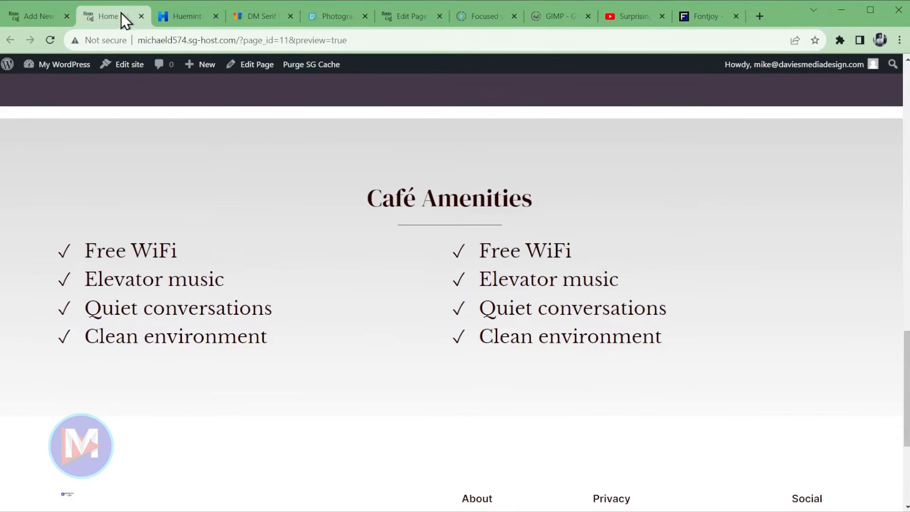
{"action": "left_click", "coordinate": [140, 16]}
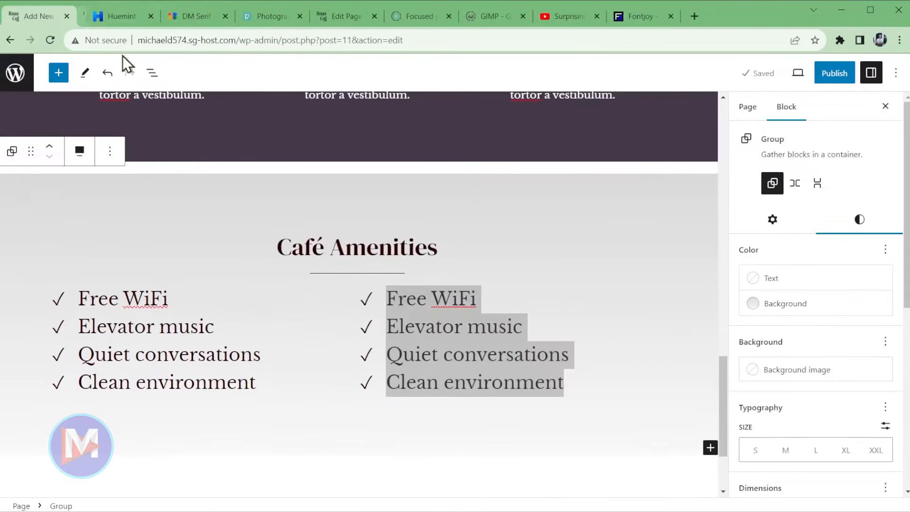
- Set the margin to 0 on both the Café Amenities and Why Our Coffee? groups
{"action": "left_click", "coordinate": [14, 156]}
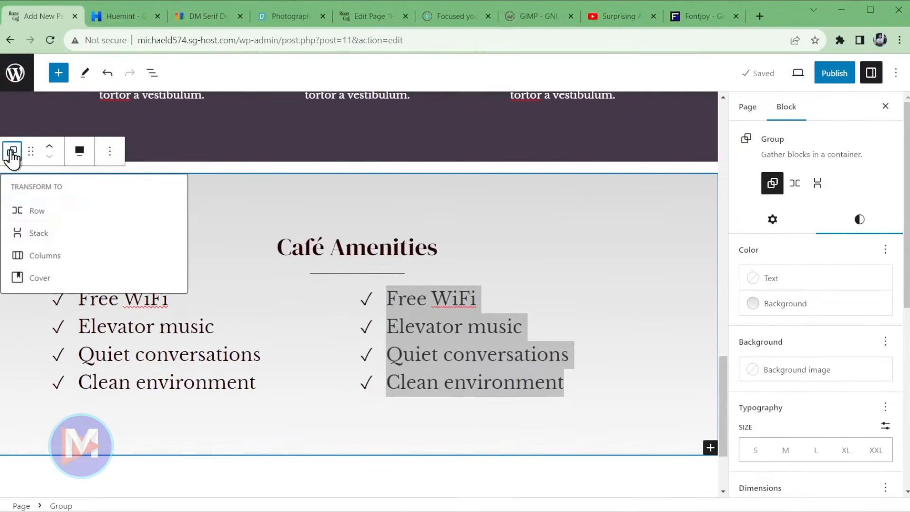
{"action": "left_click", "coordinate": [11, 153]}
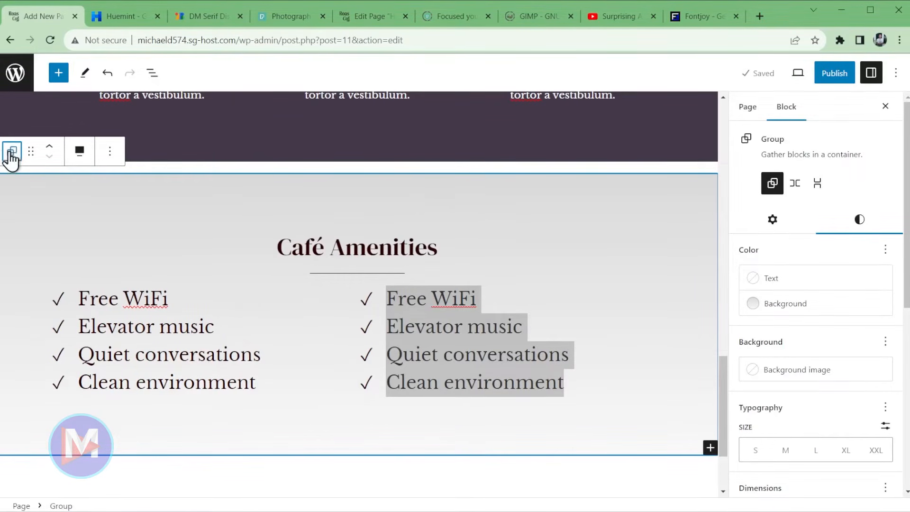
{"action": "left_click_drag", "start_coordinate": [905, 244], "coordinate": [896, 379]}
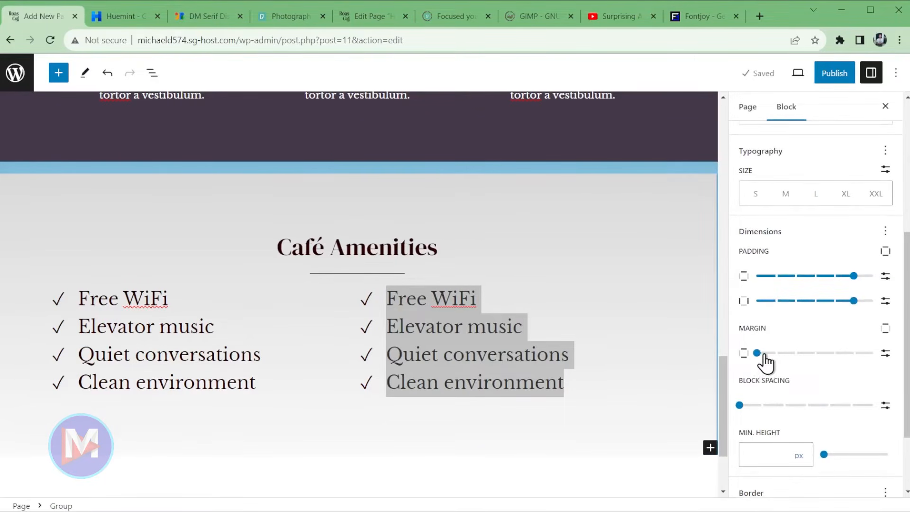
{"action": "mouse_move", "coordinate": [758, 363]}
{"action": "left_mouse_down"}
{"action": "mouse_move", "coordinate": [774, 365]}
{"action": "mouse_move", "coordinate": [755, 362]}
{"action": "left_mouse_up"}
{"action": "scroll", "coordinate": [588, 303], "scroll_direction": "up", "scroll_amount": 5}
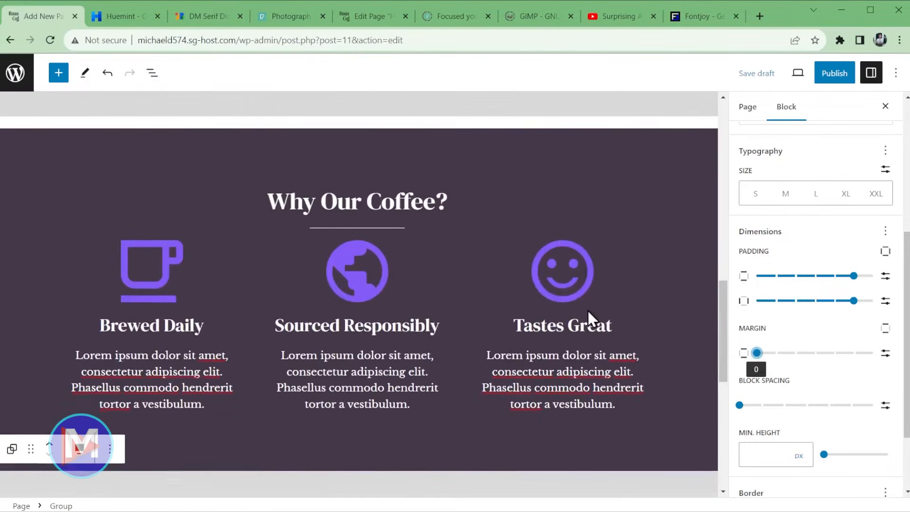
{"action": "left_click", "coordinate": [54, 185]}
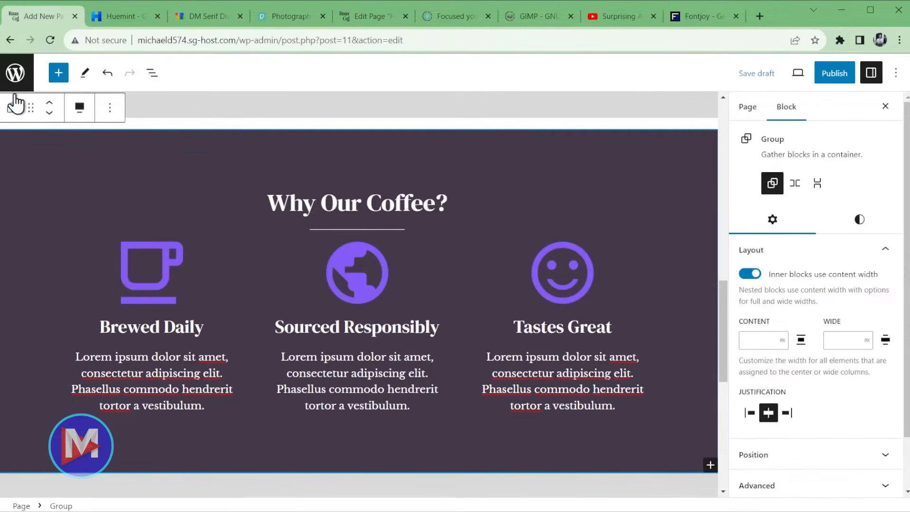
{"action": "left_click", "coordinate": [860, 219]}
{"action": "scroll", "coordinate": [865, 250], "scroll_direction": "down", "scroll_amount": 6}
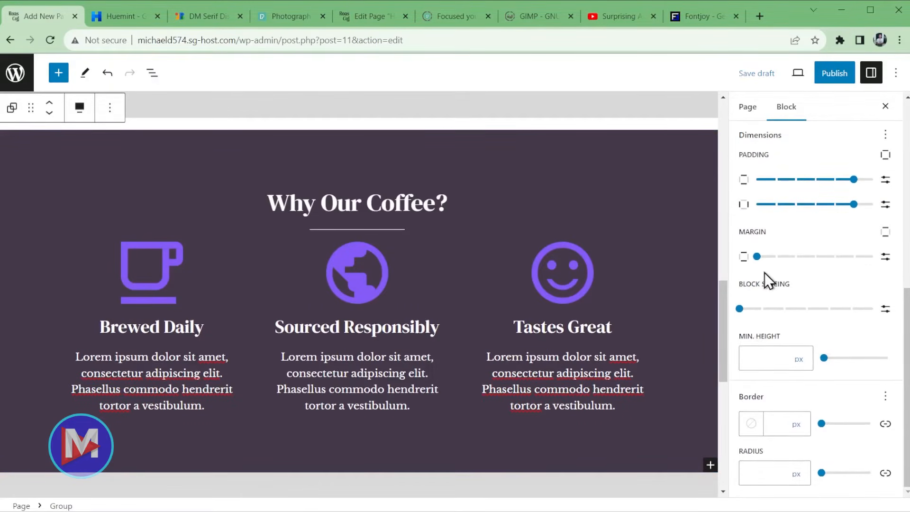
{"action": "mouse_move", "coordinate": [757, 256]}
{"action": "left_mouse_down"}
{"action": "mouse_move", "coordinate": [775, 256]}
{"action": "mouse_move", "coordinate": [757, 256]}
{"action": "left_mouse_up"}
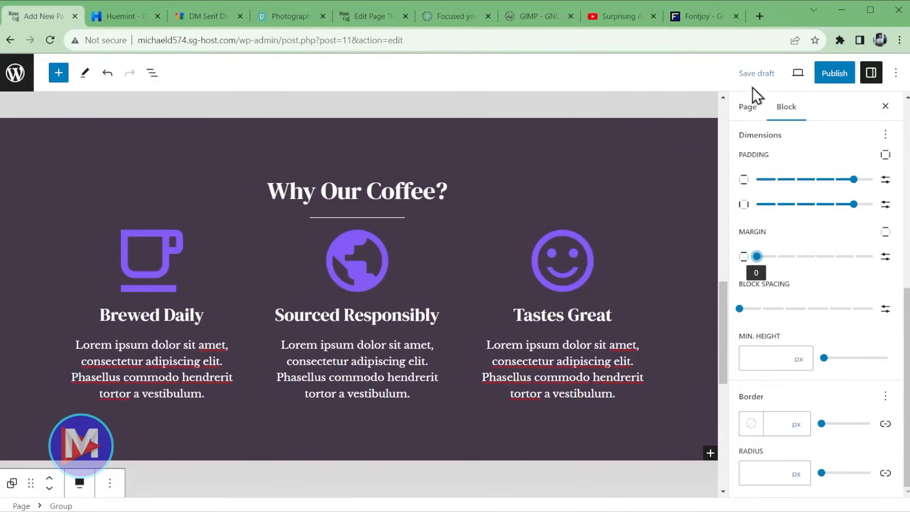
- Save the draft, preview the page in a new tab, then close the preview
{"action": "left_click", "coordinate": [757, 73]}
{"action": "left_click", "coordinate": [798, 72]}
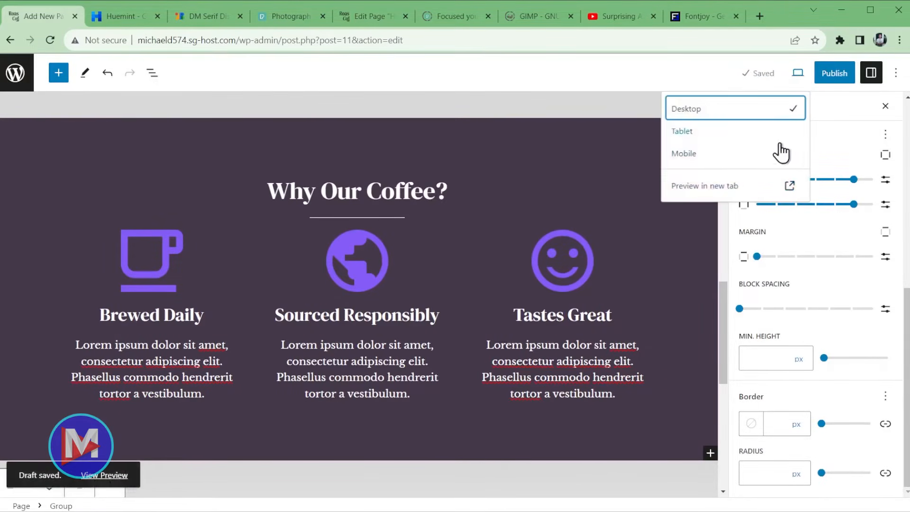
{"action": "left_click", "coordinate": [751, 187]}
{"action": "scroll", "coordinate": [564, 269], "scroll_direction": "down", "scroll_amount": 10}
{"action": "scroll", "coordinate": [564, 269], "scroll_direction": "down", "scroll_amount": 12}
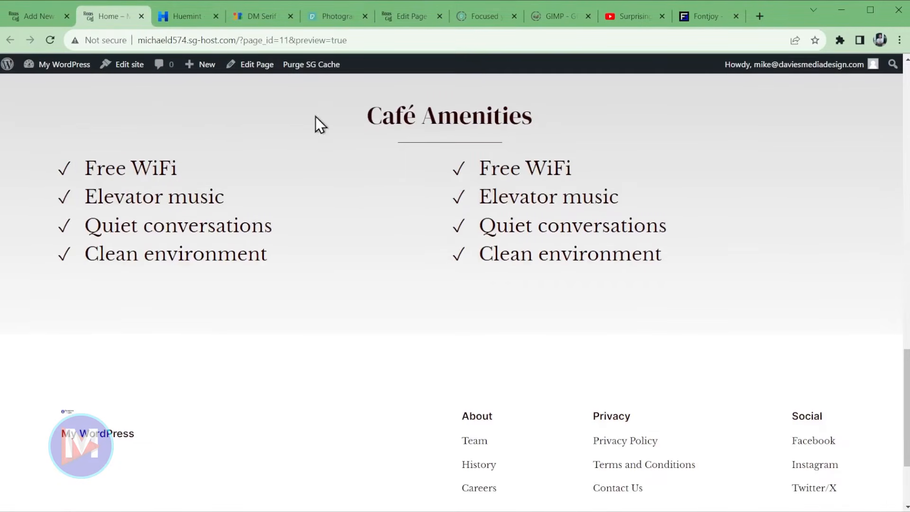
{"action": "scroll", "coordinate": [382, 218], "scroll_direction": "up", "scroll_amount": 15}
{"action": "scroll", "coordinate": [386, 213], "scroll_direction": "down", "scroll_amount": 15}
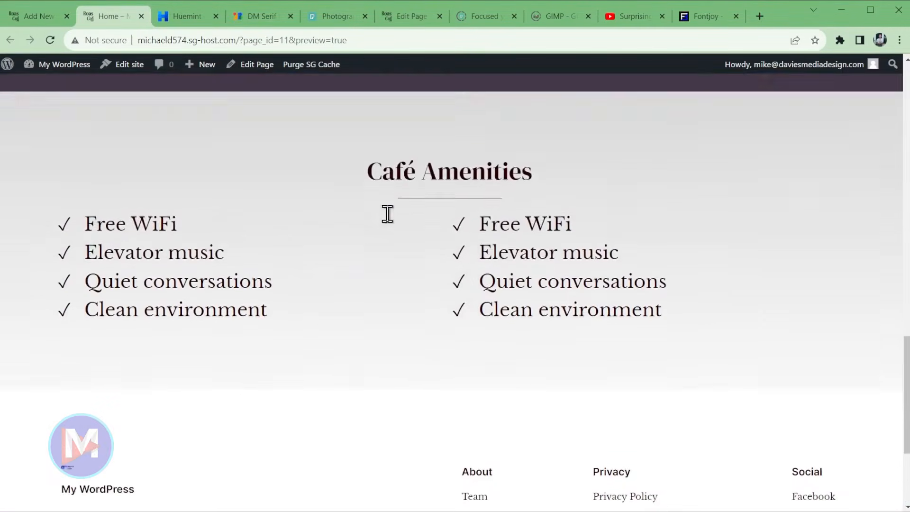
{"action": "scroll", "coordinate": [355, 187], "scroll_direction": "up", "scroll_amount": 4}
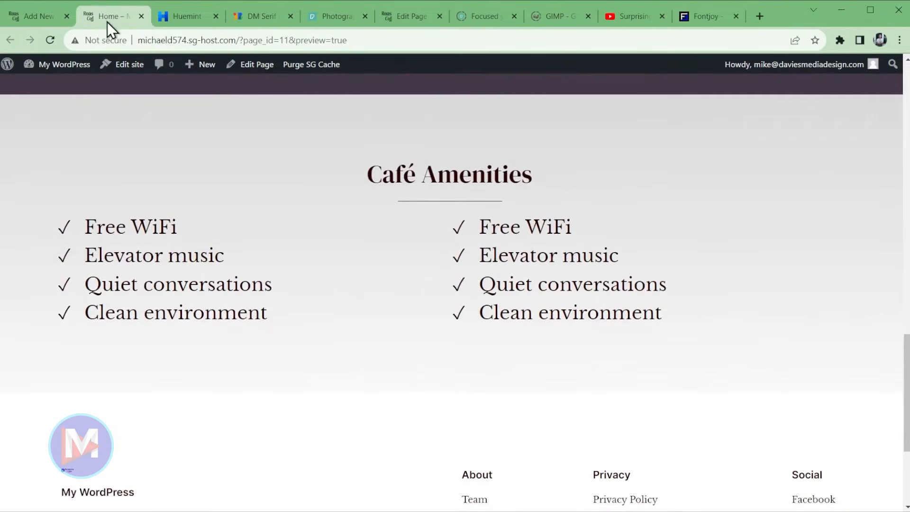
{"action": "key", "text": "ctrl+w"}
{"action": "scroll", "coordinate": [604, 284], "scroll_direction": "down", "scroll_amount": 6}
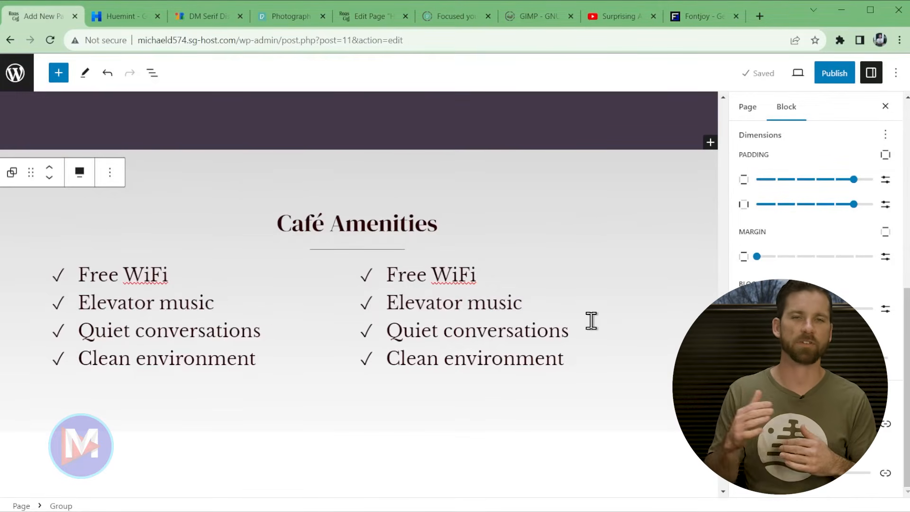
- Add a full-width Group with a single-container layout below the Café Amenities section
{"action": "left_click", "coordinate": [591, 321]}
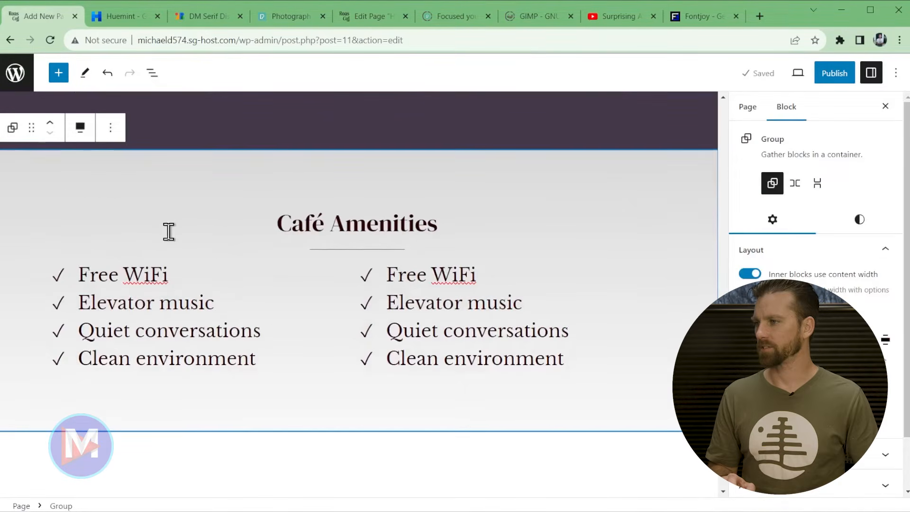
{"action": "scroll", "coordinate": [377, 408], "scroll_direction": "down", "scroll_amount": 1}
{"action": "left_click", "coordinate": [375, 400]}
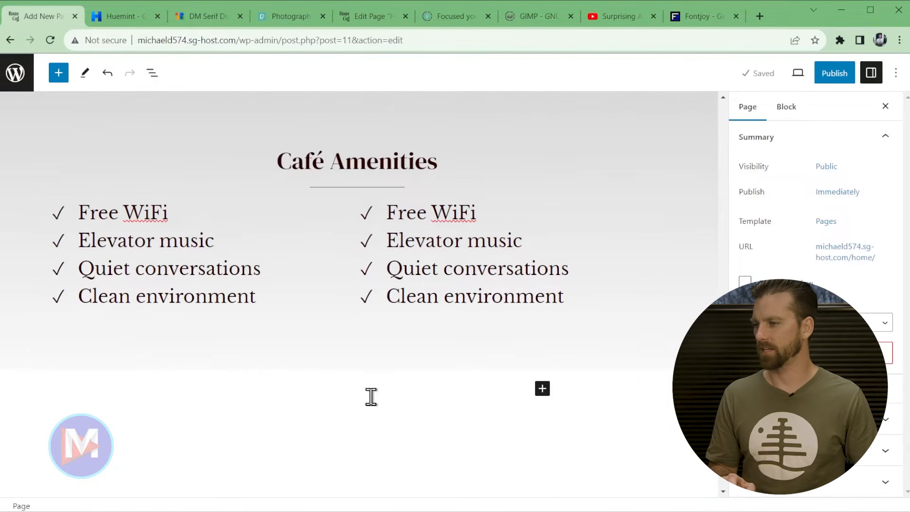
{"action": "left_click", "coordinate": [372, 397]}
{"action": "type", "text": "/group"}
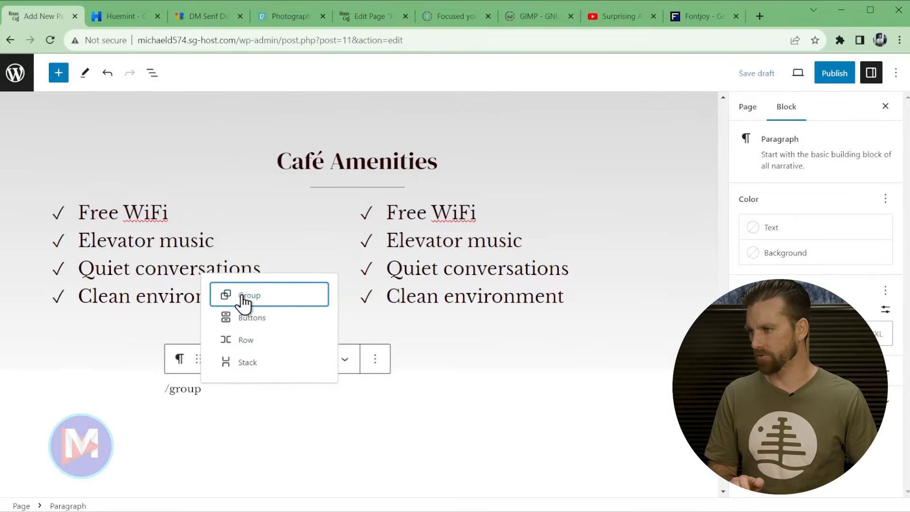
{"action": "left_click", "coordinate": [236, 297]}
{"action": "left_click", "coordinate": [248, 361]}
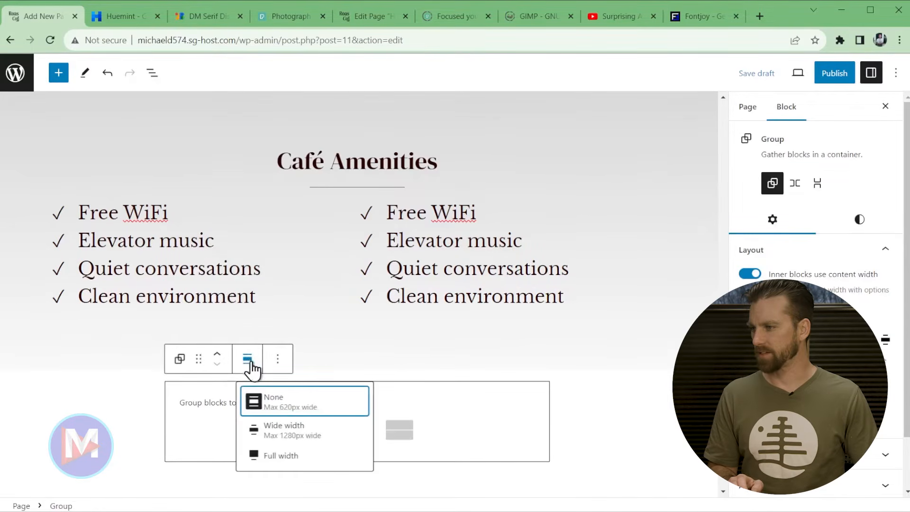
{"action": "left_click", "coordinate": [289, 455]}
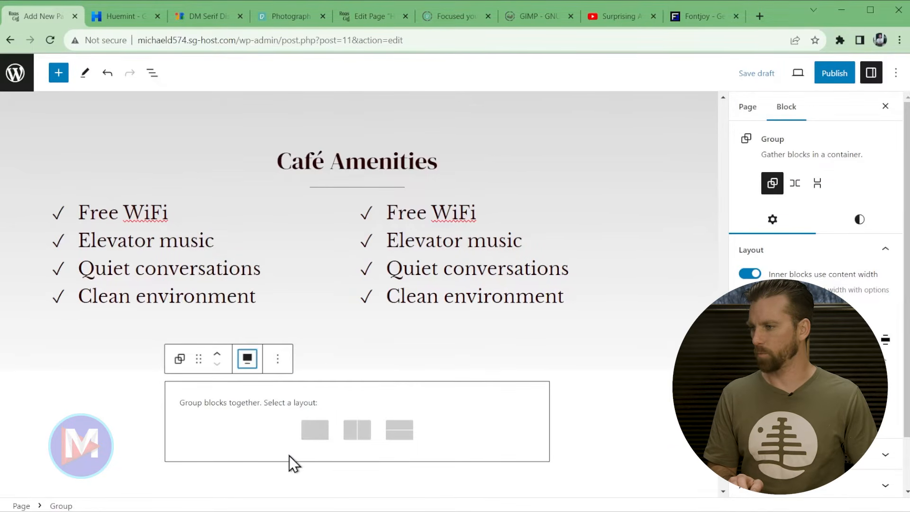
{"action": "left_click", "coordinate": [318, 438]}
- Add left and right padding to the new group
{"action": "scroll", "coordinate": [257, 341], "scroll_direction": "down", "scroll_amount": 1}
{"action": "left_click", "coordinate": [860, 220]}
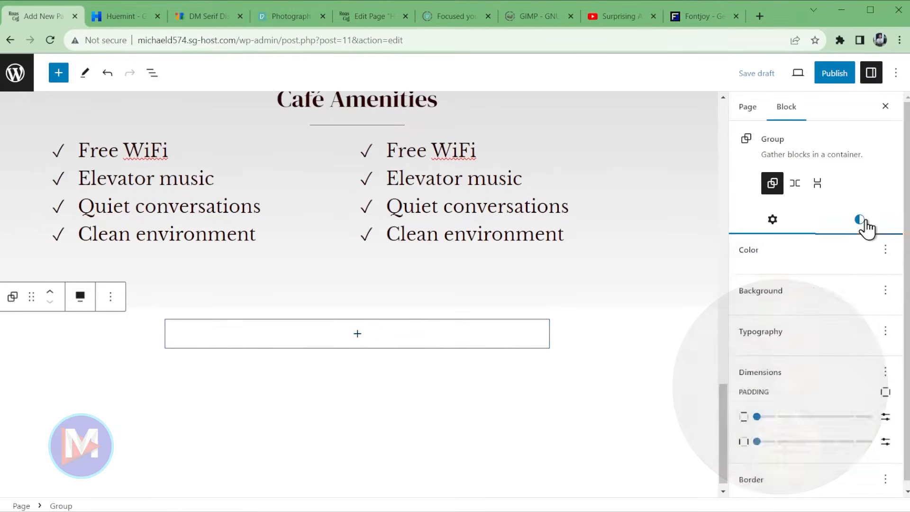
{"action": "scroll", "coordinate": [863, 270], "scroll_direction": "down", "scroll_amount": 5}
{"action": "scroll", "coordinate": [850, 284], "scroll_direction": "down", "scroll_amount": 1}
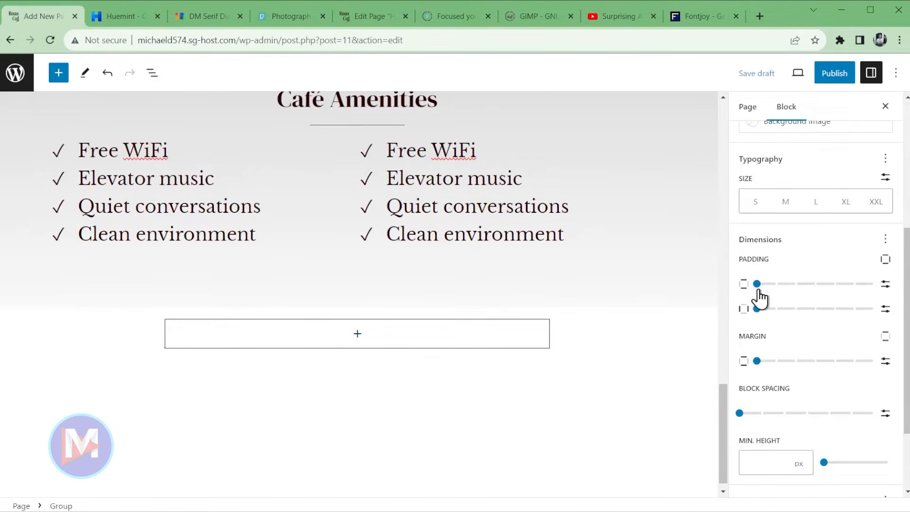
{"action": "left_click_drag", "start_coordinate": [768, 284], "coordinate": [855, 284]}
{"action": "left_click_drag", "start_coordinate": [756, 310], "coordinate": [854, 313]}
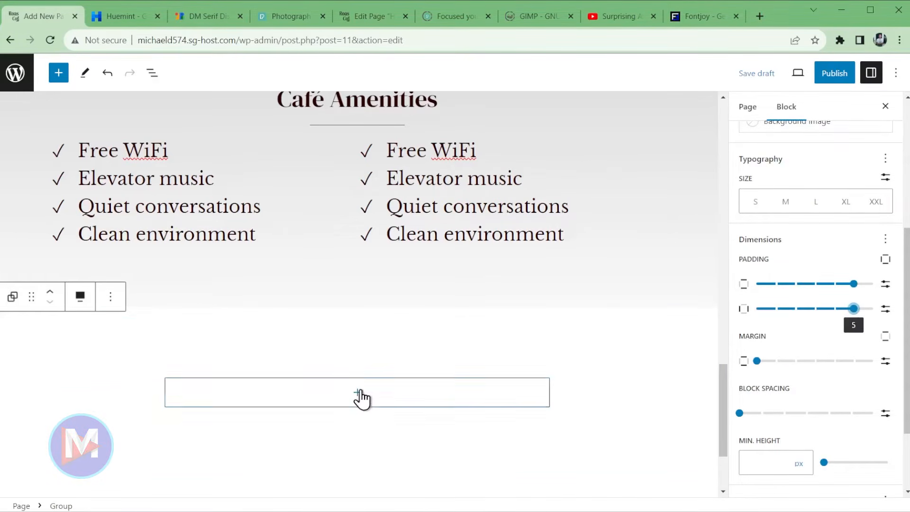
- Add a centred 'Get In Touch or Get Directions' heading with an empty paragraph below
{"action": "left_click", "coordinate": [360, 398]}
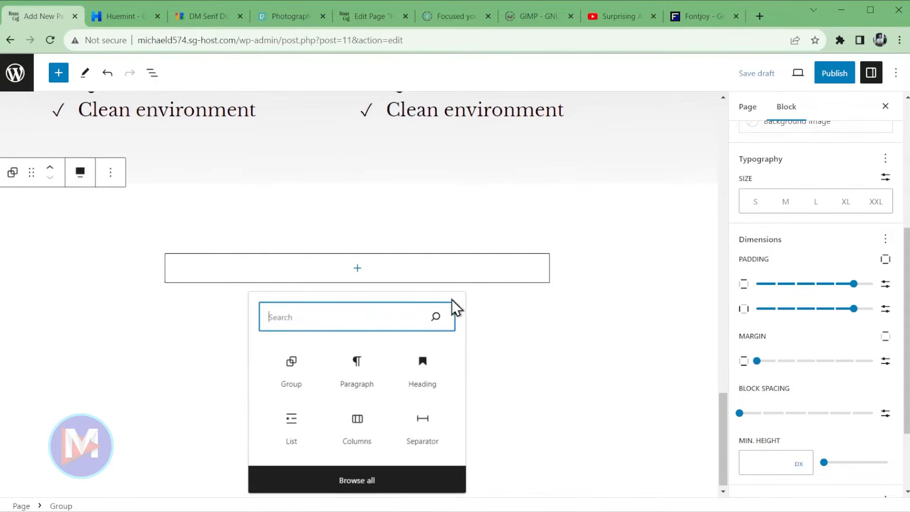
{"action": "left_click", "coordinate": [424, 384]}
{"action": "type", "text": "Get In Touch or Get Directions"}
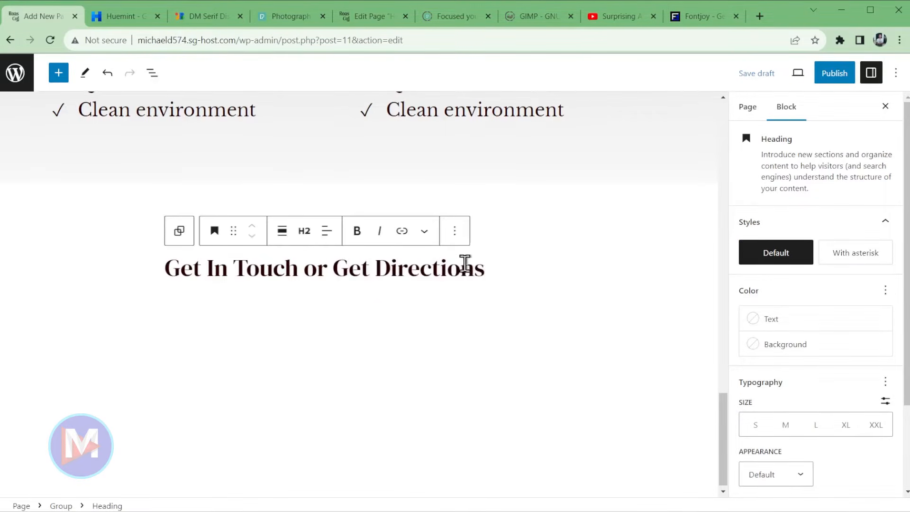
{"action": "left_click", "coordinate": [326, 231]}
{"action": "left_click", "coordinate": [349, 294]}
{"action": "left_click", "coordinate": [536, 268]}
{"action": "key", "text": "Return"}
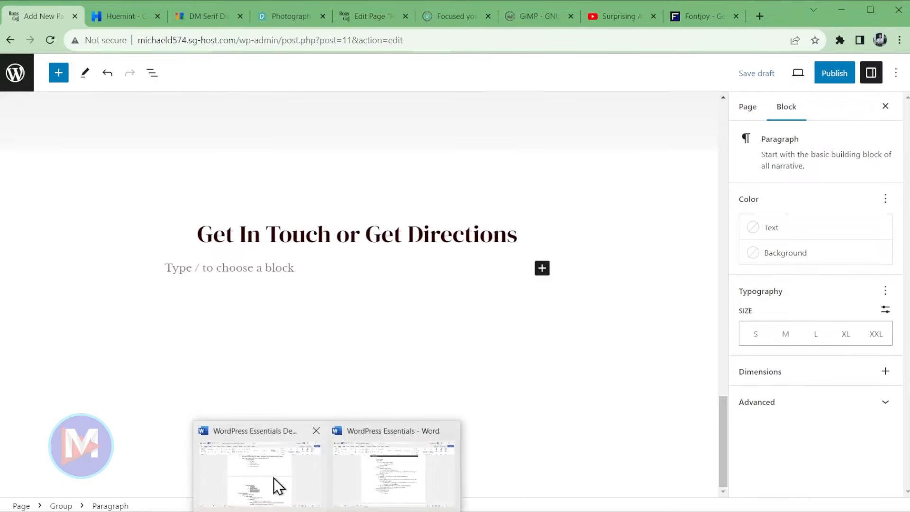
- Copy the Contact Section paragraph from the Word site plan, then minimize Word
{"action": "left_click", "coordinate": [274, 483]}
{"action": "scroll", "coordinate": [447, 345], "scroll_direction": "down", "scroll_amount": 5}
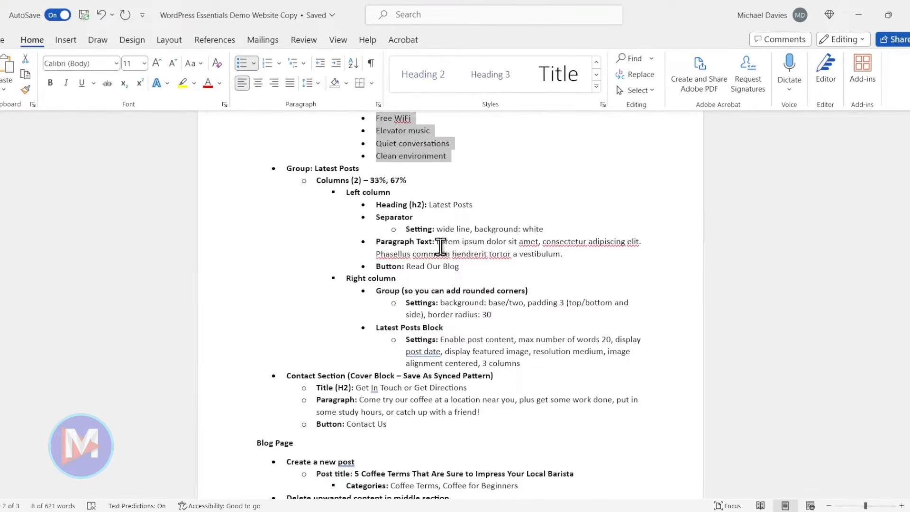
{"action": "scroll", "coordinate": [437, 245], "scroll_direction": "down", "scroll_amount": 3}
{"action": "left_click_drag", "start_coordinate": [359, 310], "coordinate": [477, 322]}
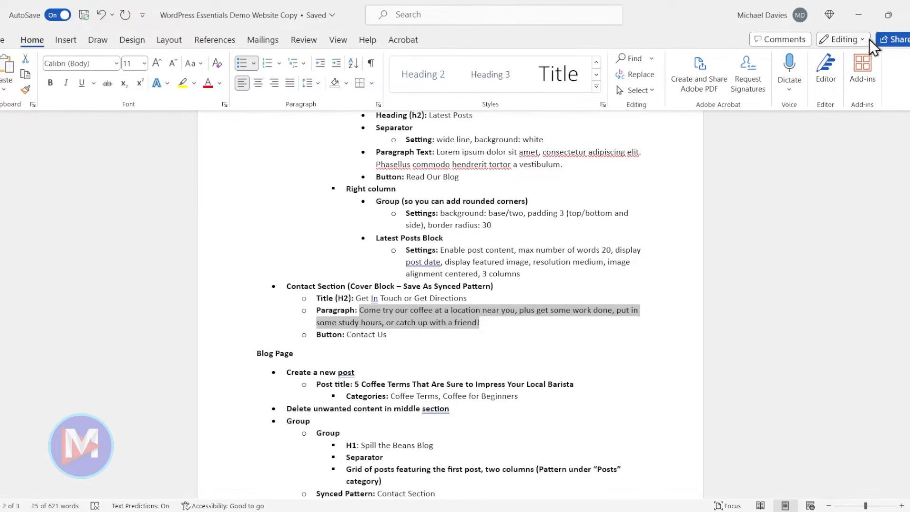
{"action": "left_click", "coordinate": [855, 15]}
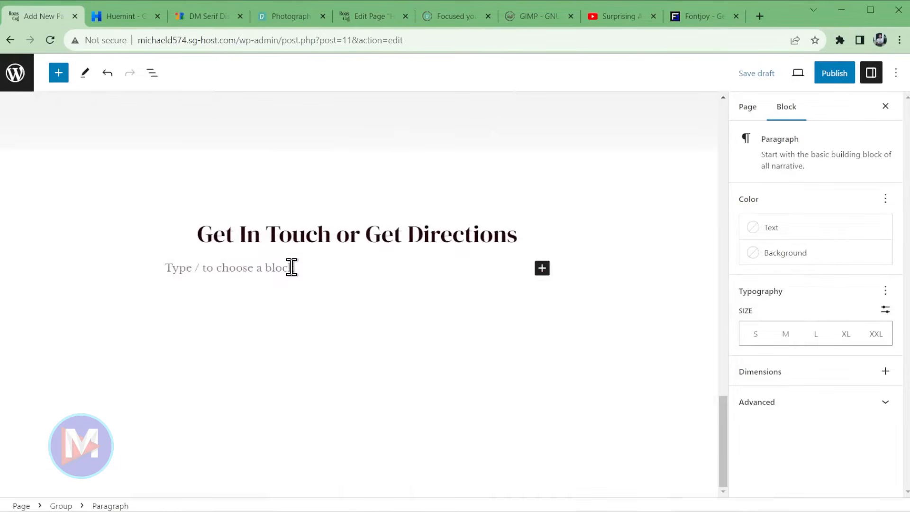
- Paste the contact paragraph and add a Buttons block labelled 'Contact Us' below it
{"action": "type", "text": "Come try our coffee at a location near you, plus get some work done, put in some study hours, or catch up with a friend!"}
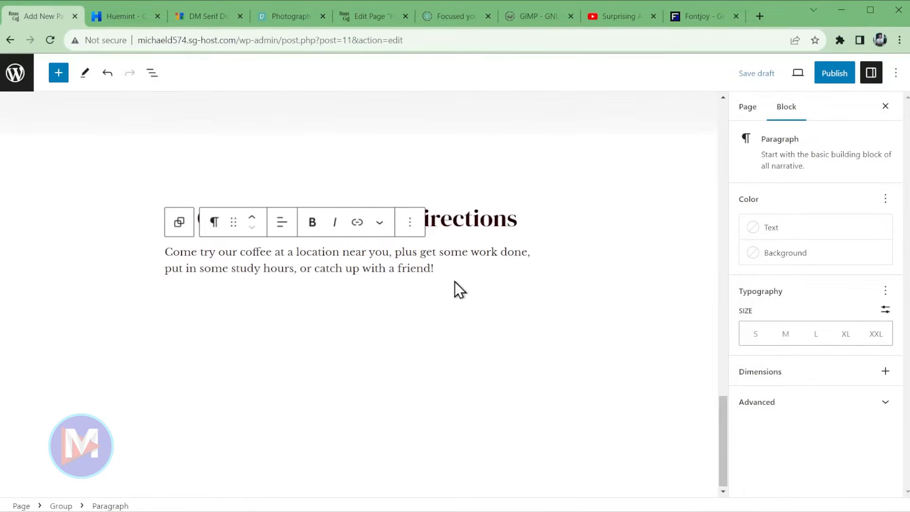
{"action": "key", "text": "Return"}
{"action": "type", "text": "/button"}
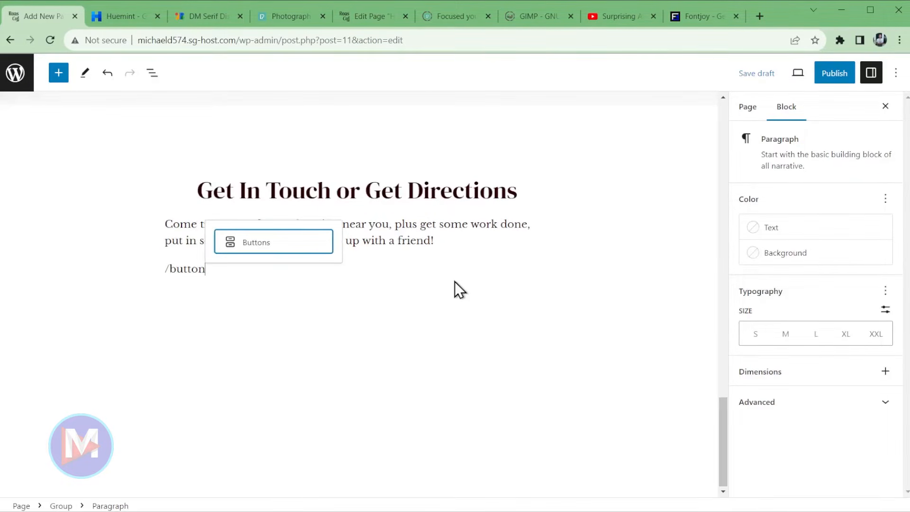
{"action": "left_click", "coordinate": [265, 244]}
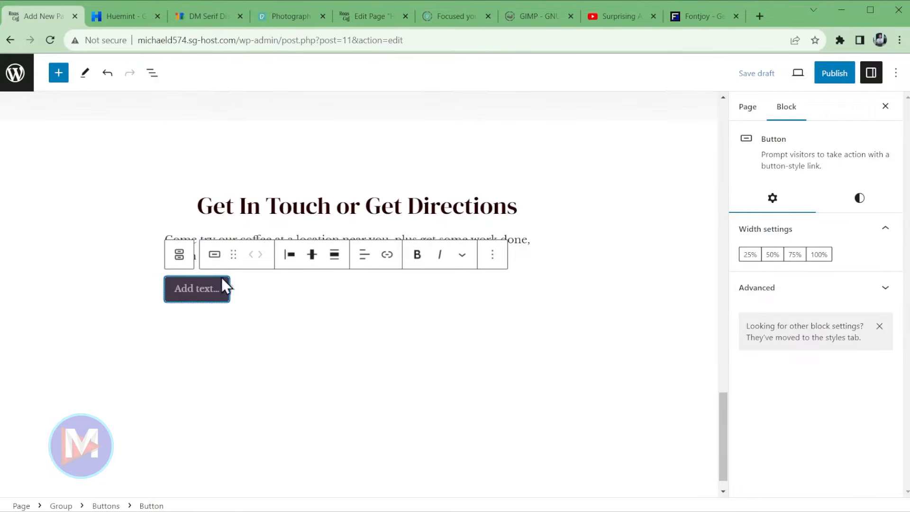
{"action": "type", "text": "Contact Us"}
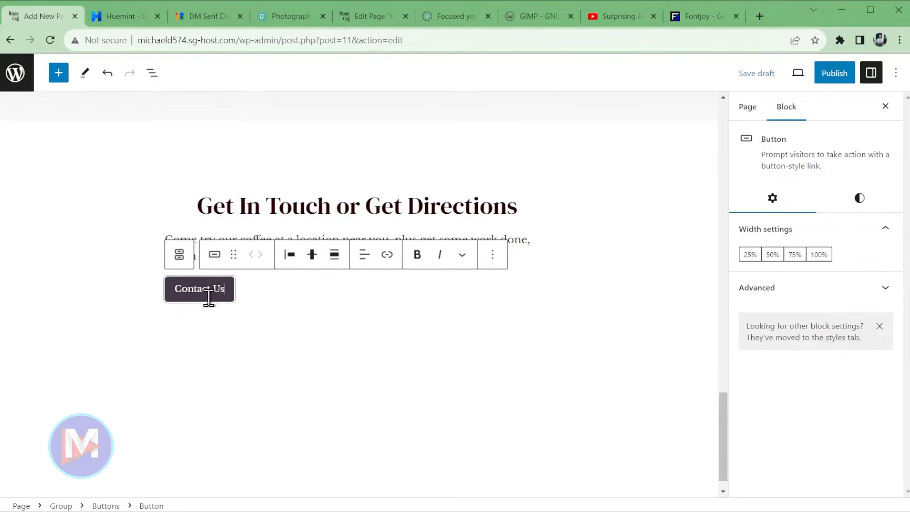
- Centre the Contact Us button and link it to /contact
{"action": "left_click", "coordinate": [290, 256]}
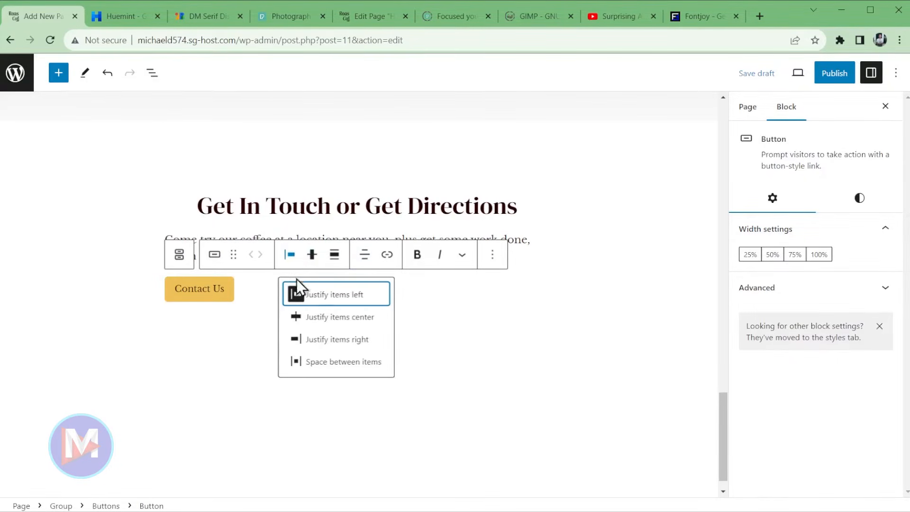
{"action": "left_click", "coordinate": [344, 317]}
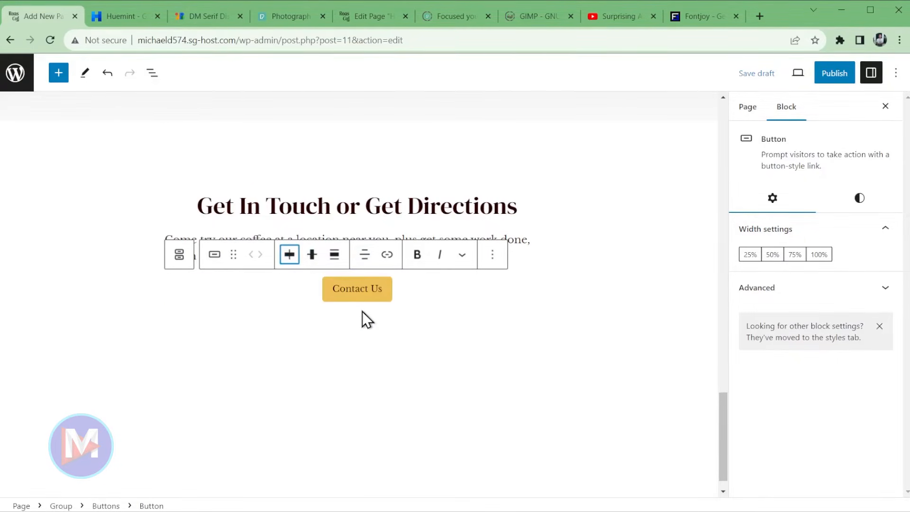
{"action": "left_click", "coordinate": [390, 257]}
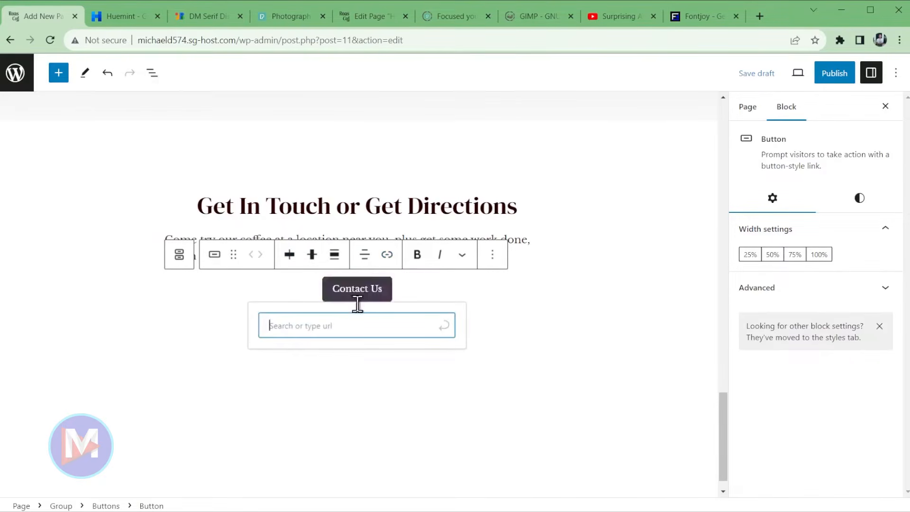
{"action": "type", "text": "/contact"}
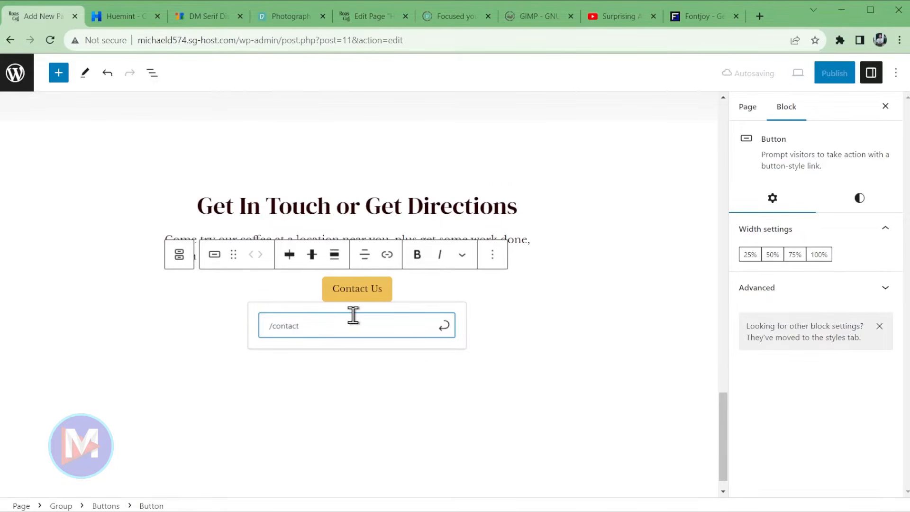
{"action": "key", "text": "Return"}
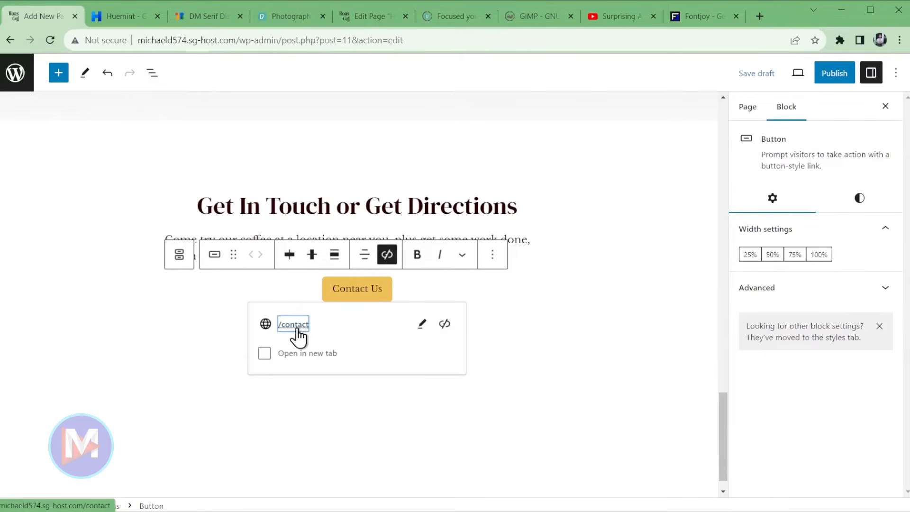
- Centre-align the contact paragraph text
{"action": "left_click", "coordinate": [520, 237]}
{"action": "left_click", "coordinate": [282, 210]}
{"action": "left_click", "coordinate": [331, 271]}
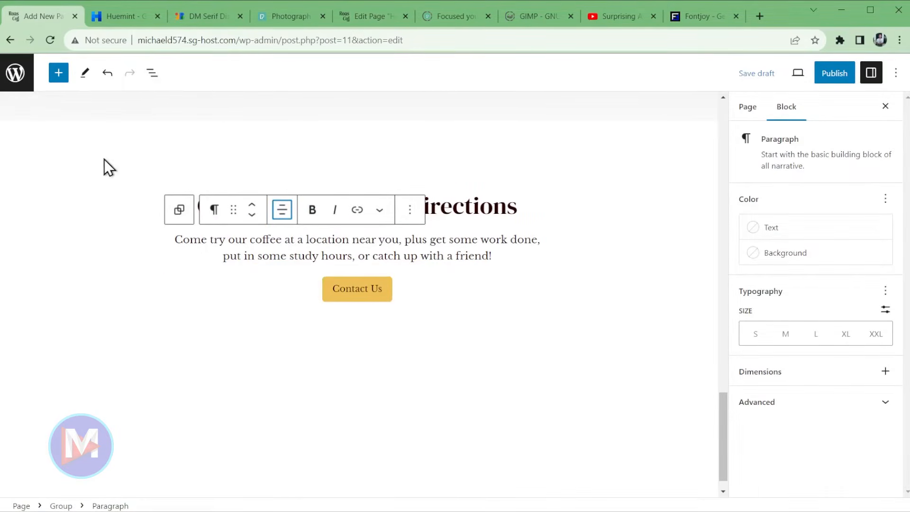
- Try pink and purple backgrounds with white text on the group and heading, then undo the colour changes
{"action": "left_click", "coordinate": [38, 151]}
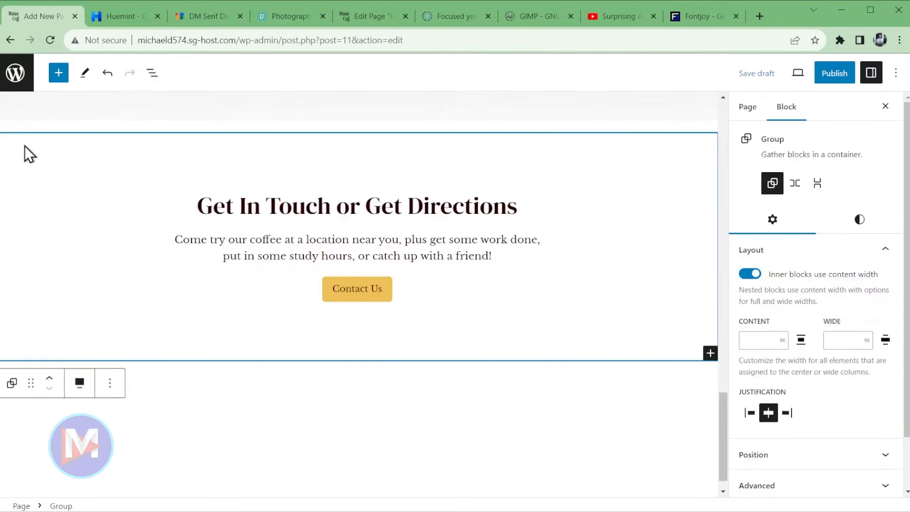
{"action": "left_click", "coordinate": [850, 228]}
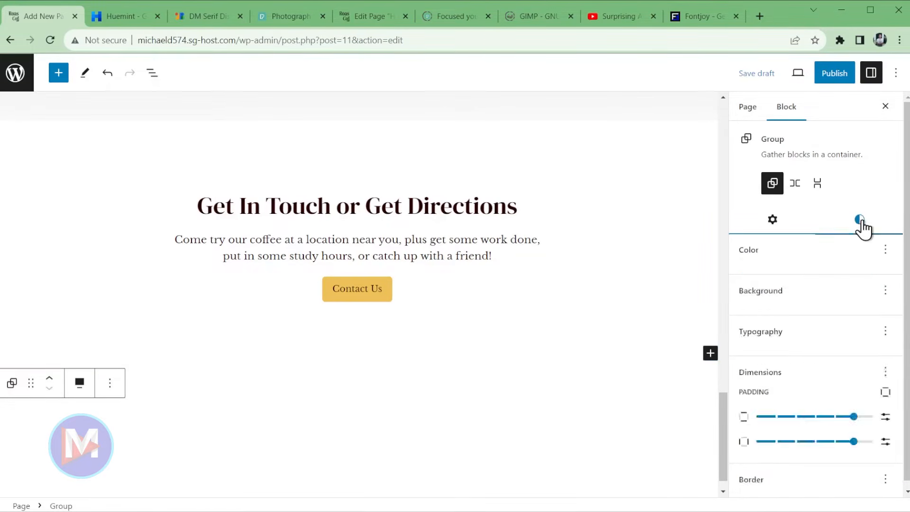
{"action": "left_click", "coordinate": [789, 312]}
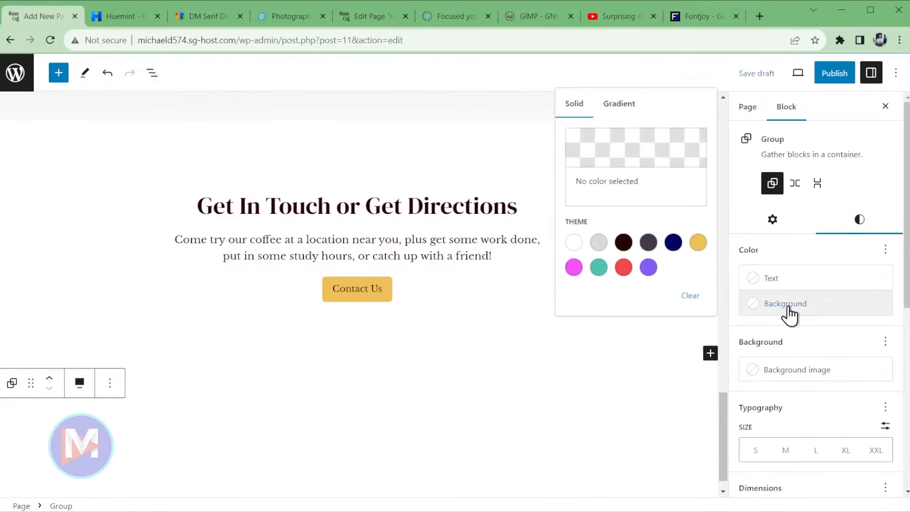
{"action": "left_click", "coordinate": [576, 270]}
{"action": "left_click", "coordinate": [649, 269]}
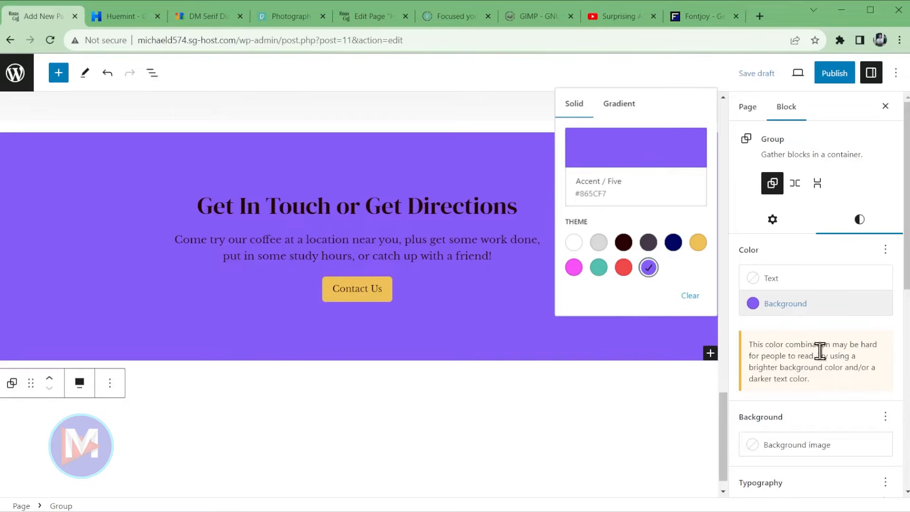
{"action": "left_click", "coordinate": [768, 280]}
{"action": "left_click", "coordinate": [574, 390]}
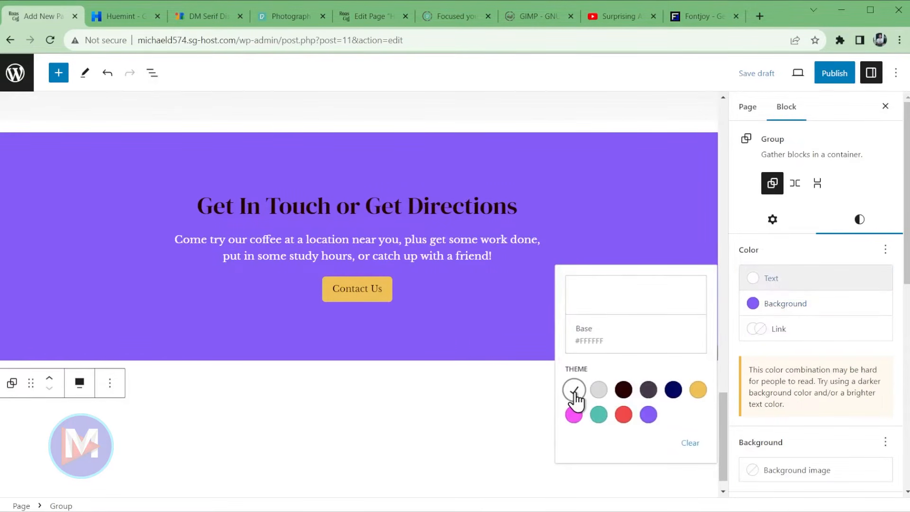
{"action": "left_click", "coordinate": [474, 208]}
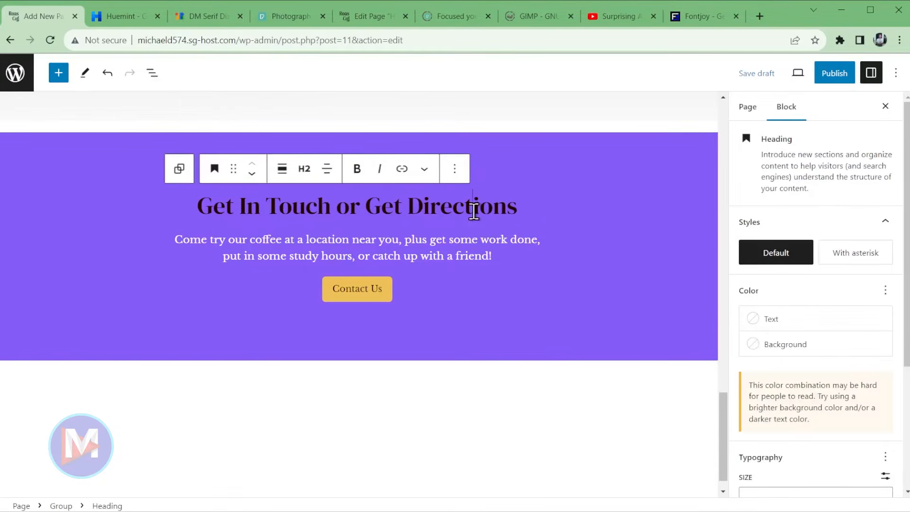
{"action": "left_click", "coordinate": [754, 320]}
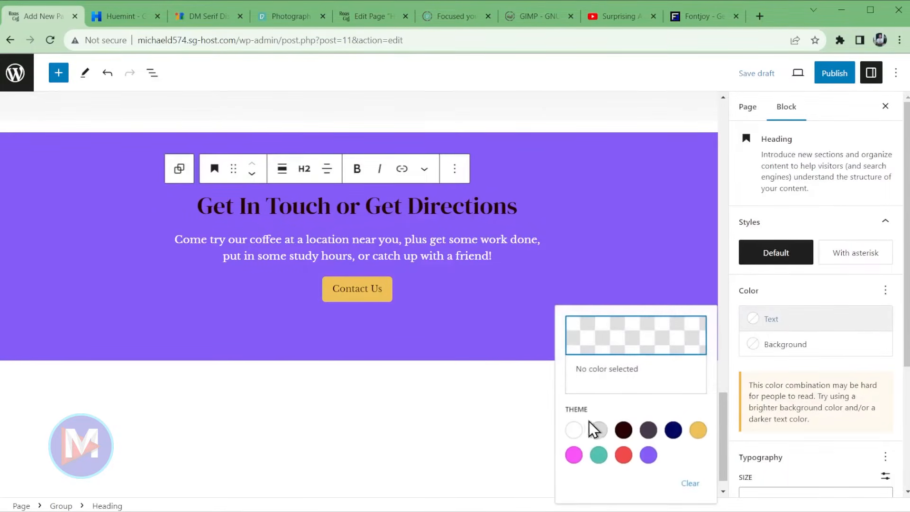
{"action": "left_click", "coordinate": [574, 431]}
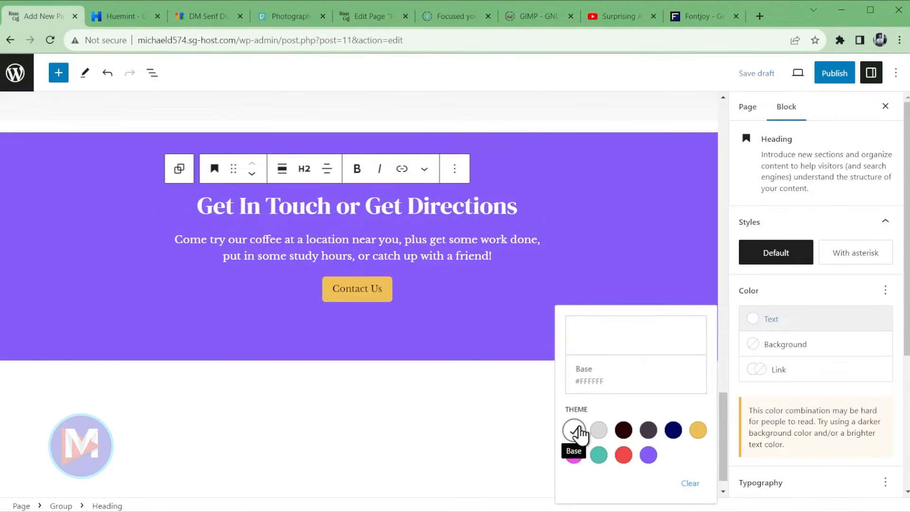
{"action": "left_click", "coordinate": [107, 74]}
{"action": "left_click", "coordinate": [107, 74]}
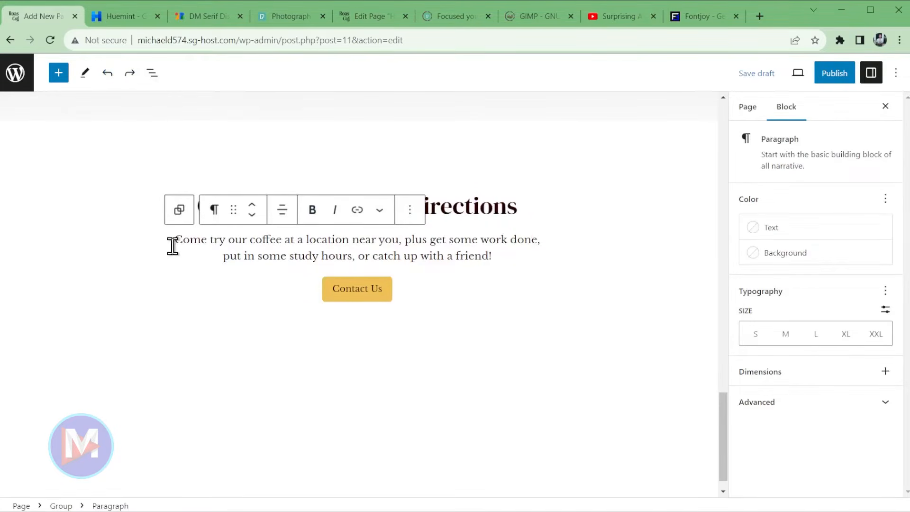
- Set the contact group's background colour to purple Accent / Five
{"action": "left_click", "coordinate": [59, 175]}
{"action": "left_click", "coordinate": [862, 232]}
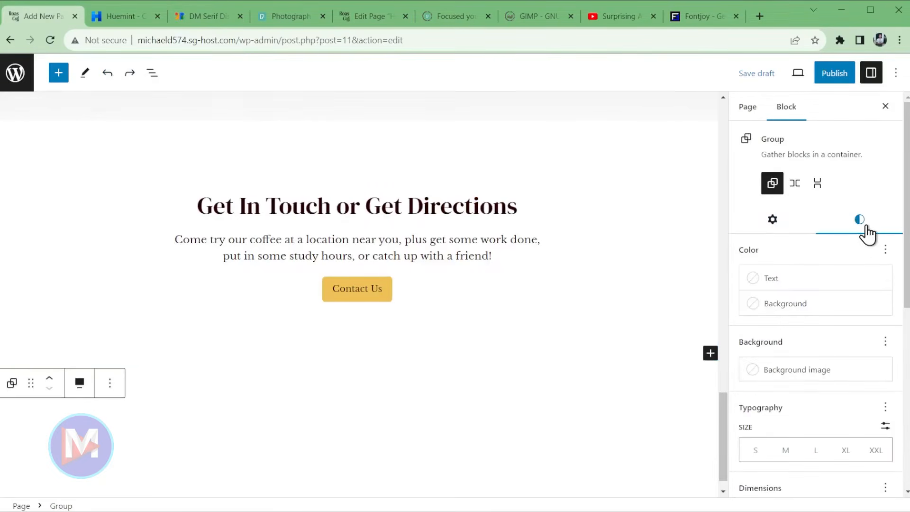
{"action": "left_click", "coordinate": [786, 306]}
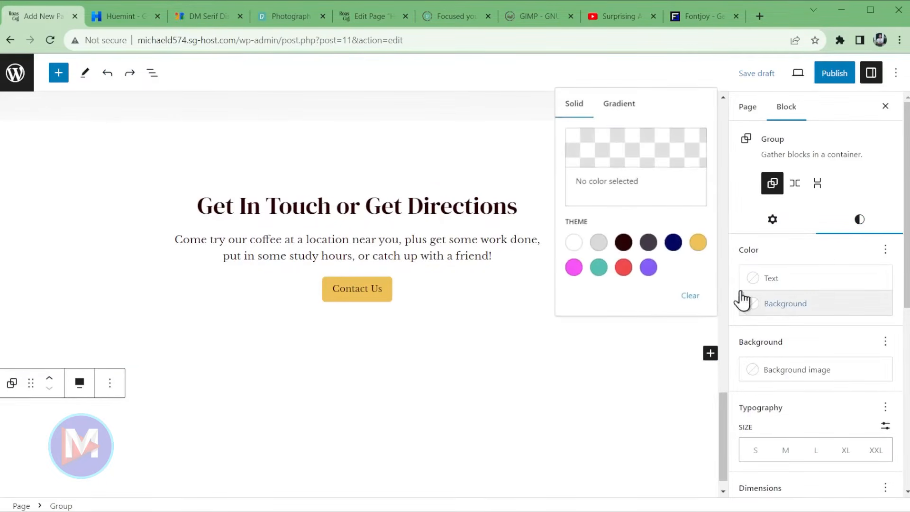
{"action": "left_click", "coordinate": [648, 267]}
{"action": "left_click", "coordinate": [877, 312]}
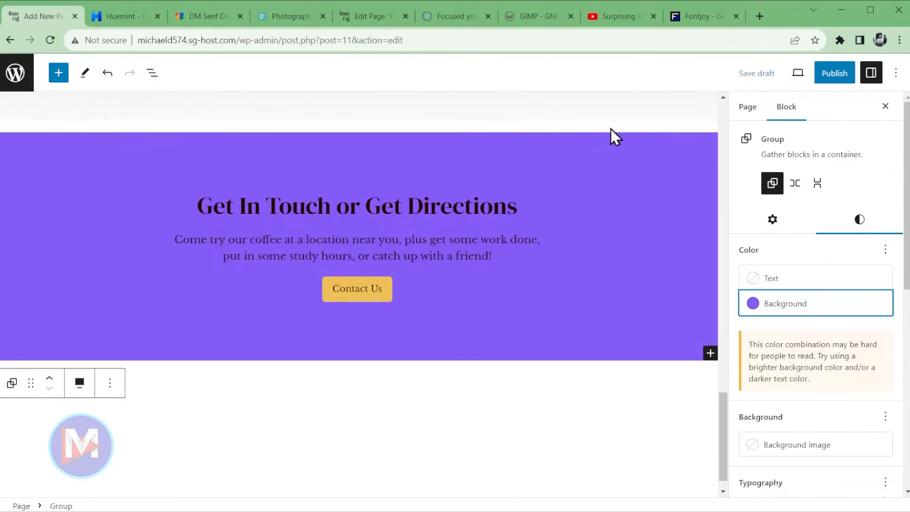
- Set the contact group's top margin to 0
{"action": "left_click", "coordinate": [60, 159]}
{"action": "scroll", "coordinate": [848, 303], "scroll_direction": "down", "scroll_amount": 5}
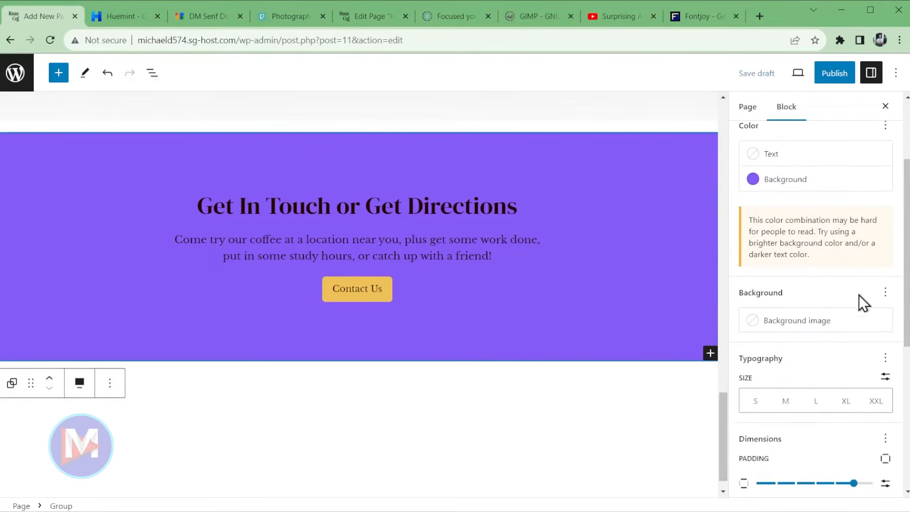
{"action": "left_click", "coordinate": [757, 436]}
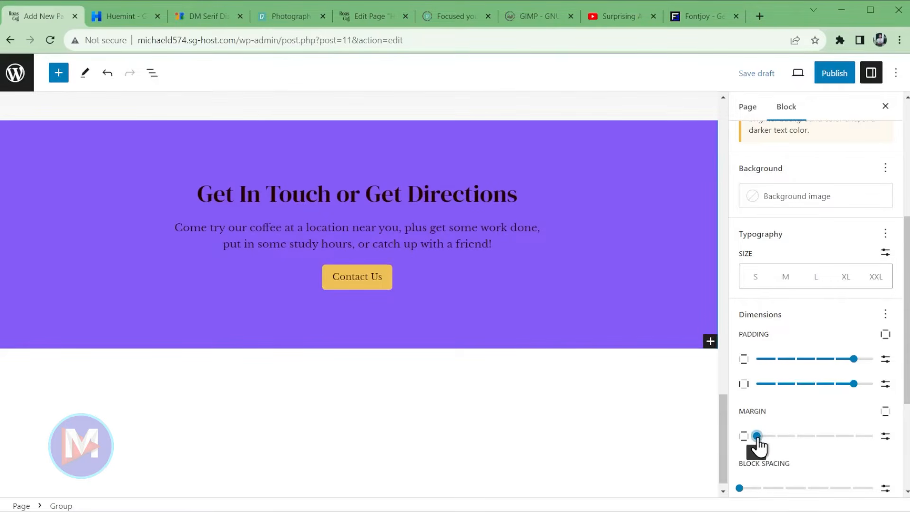
- Start a synced pattern from the contact group, naming it Contact Section in the Contact category
{"action": "scroll", "coordinate": [539, 398], "scroll_direction": "up", "scroll_amount": 4}
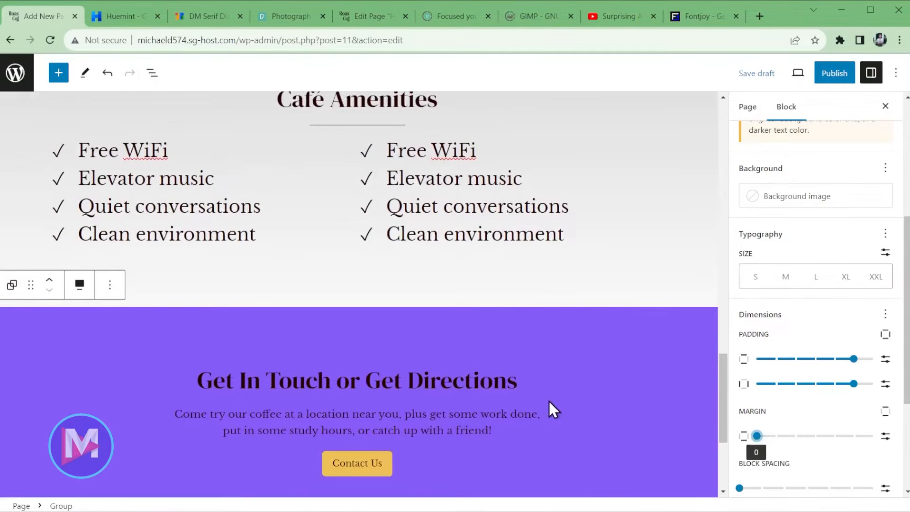
{"action": "scroll", "coordinate": [545, 398], "scroll_direction": "down", "scroll_amount": 3}
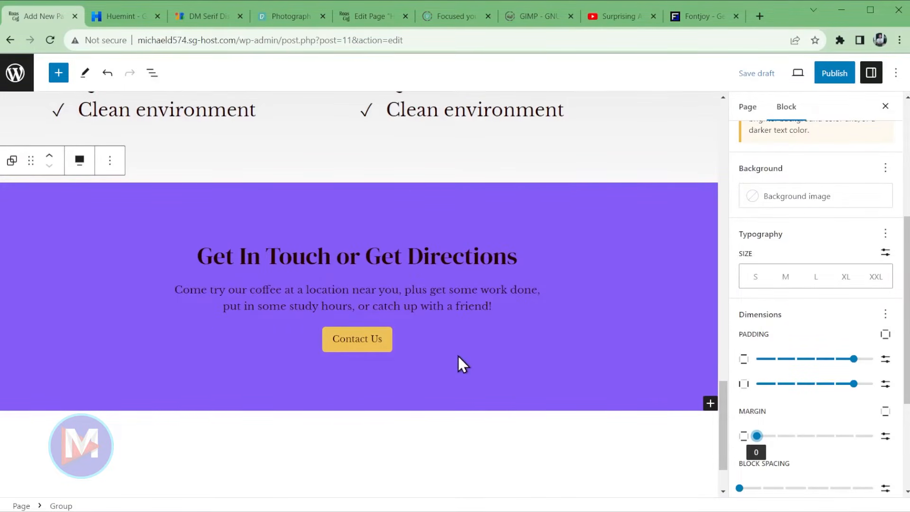
{"action": "left_click", "coordinate": [104, 162]}
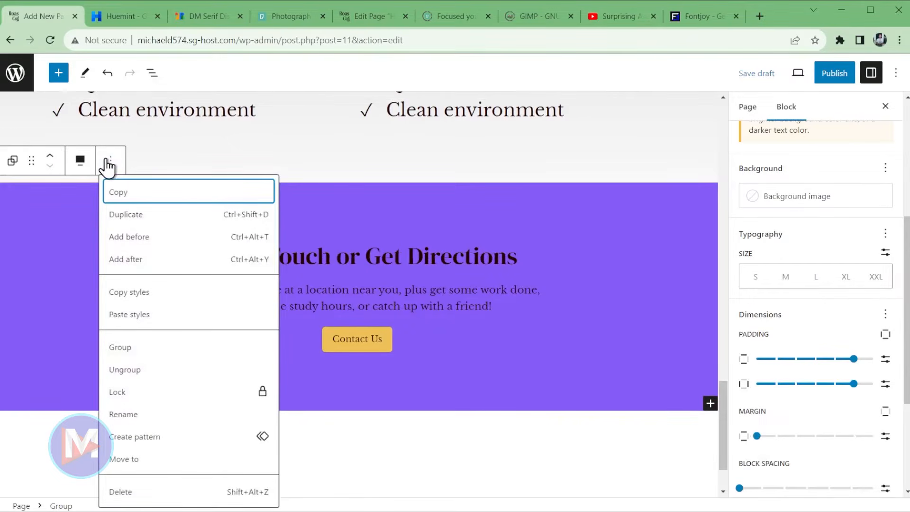
{"action": "left_click", "coordinate": [149, 438]}
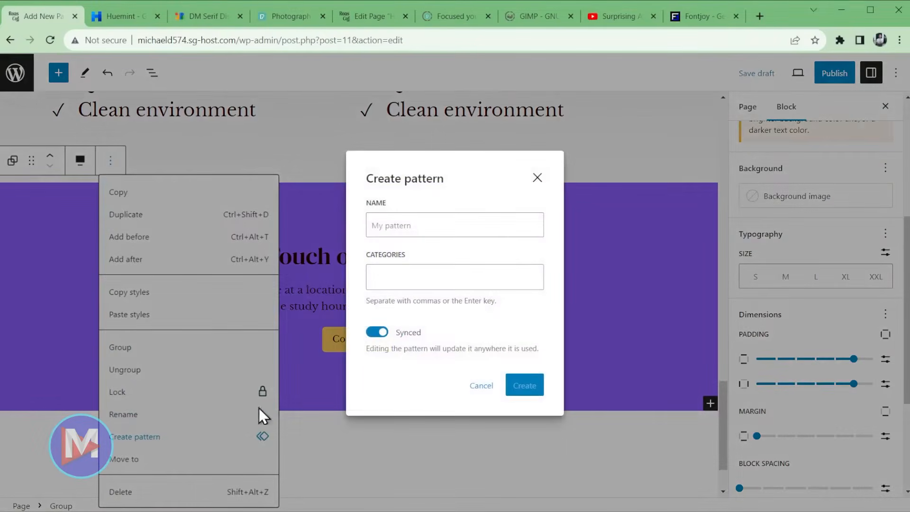
{"action": "left_click", "coordinate": [422, 228]}
{"action": "type", "text": "Contact Section"}
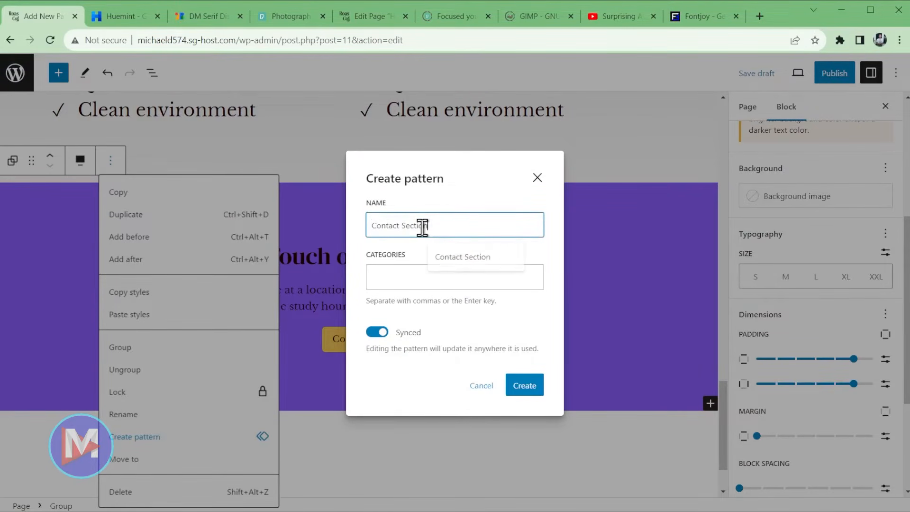
{"action": "left_click", "coordinate": [444, 278]}
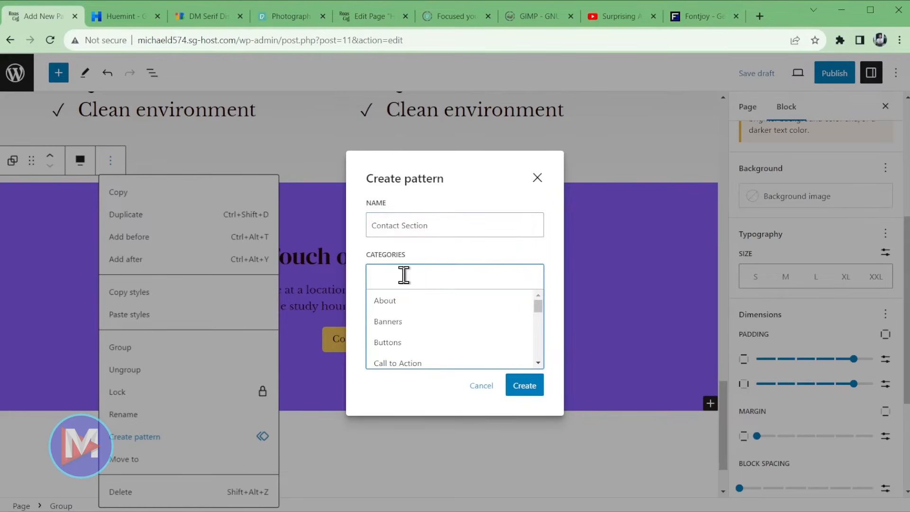
{"action": "scroll", "coordinate": [422, 327], "scroll_direction": "down", "scroll_amount": 1}
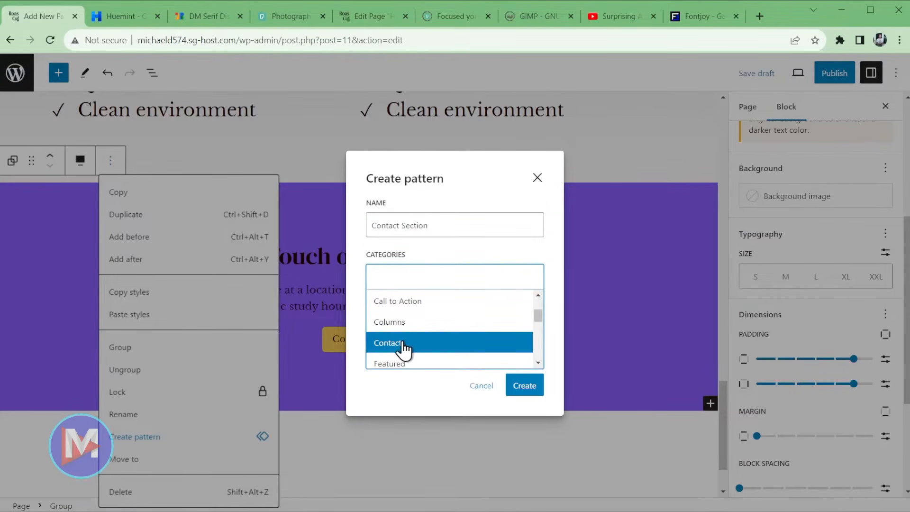
{"action": "left_click", "coordinate": [405, 347]}
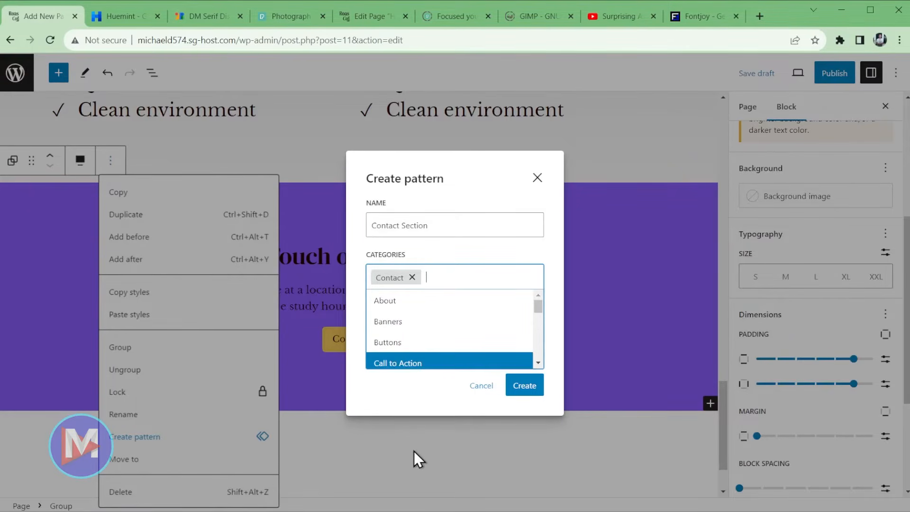
{"action": "left_click", "coordinate": [416, 405]}
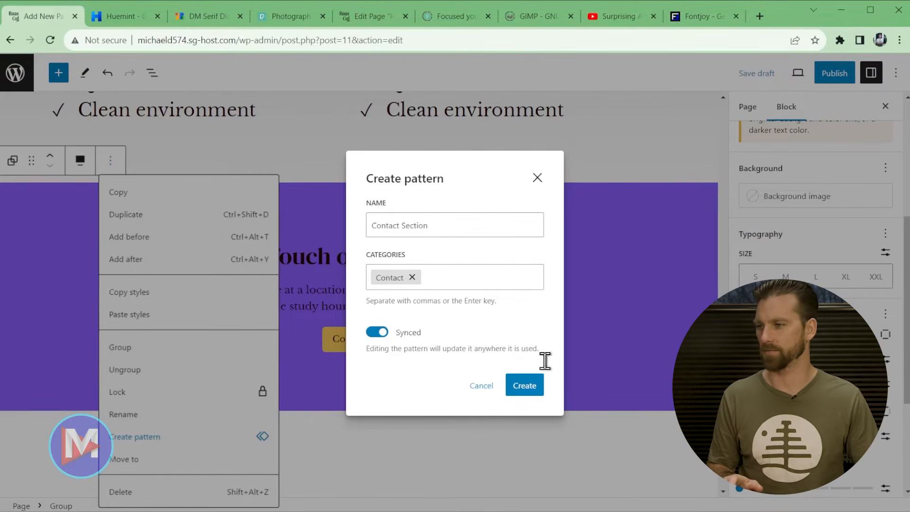
- Create the Contact Section pattern, confirm it under My patterns and Contact, and save the draft
{"action": "left_click", "coordinate": [528, 388]}
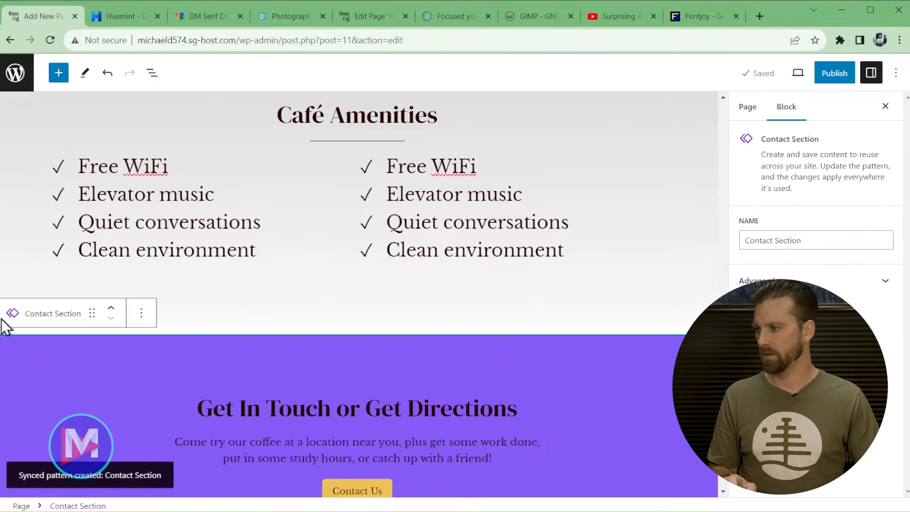
{"action": "scroll", "coordinate": [503, 361], "scroll_direction": "down", "scroll_amount": 3}
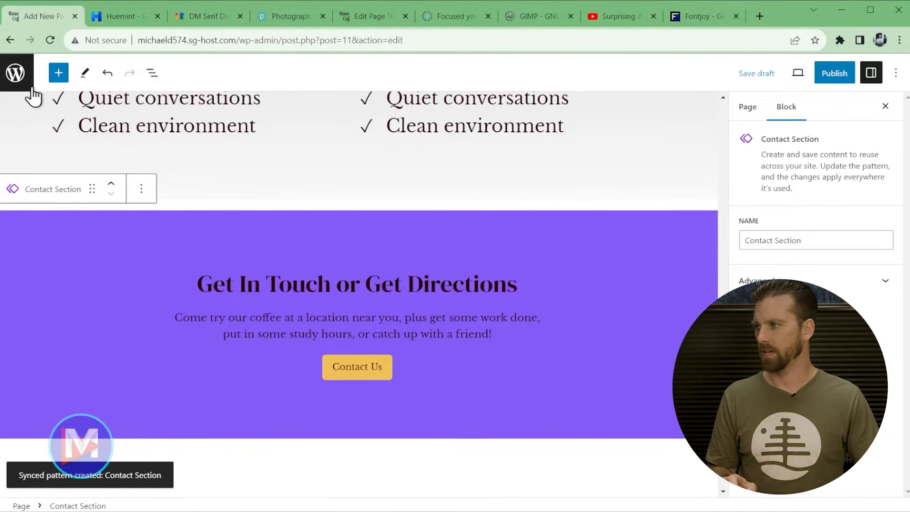
{"action": "left_click", "coordinate": [60, 78]}
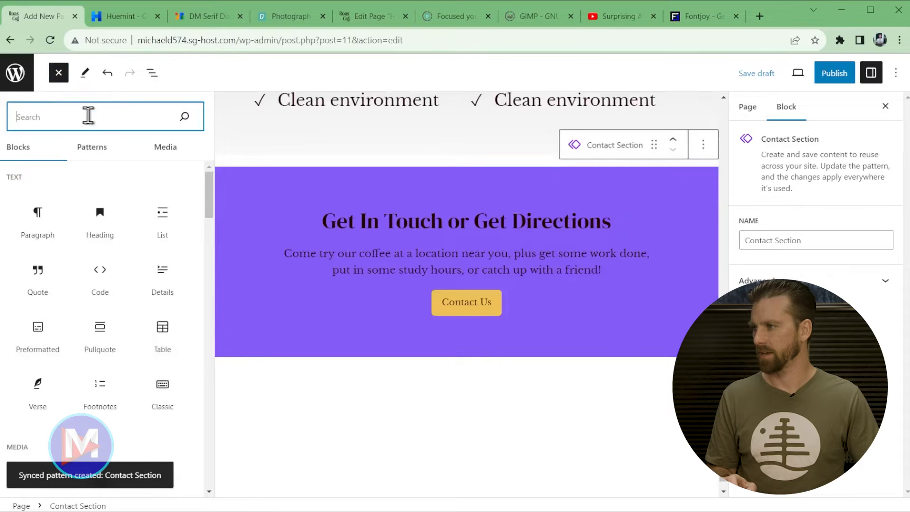
{"action": "left_click", "coordinate": [93, 151]}
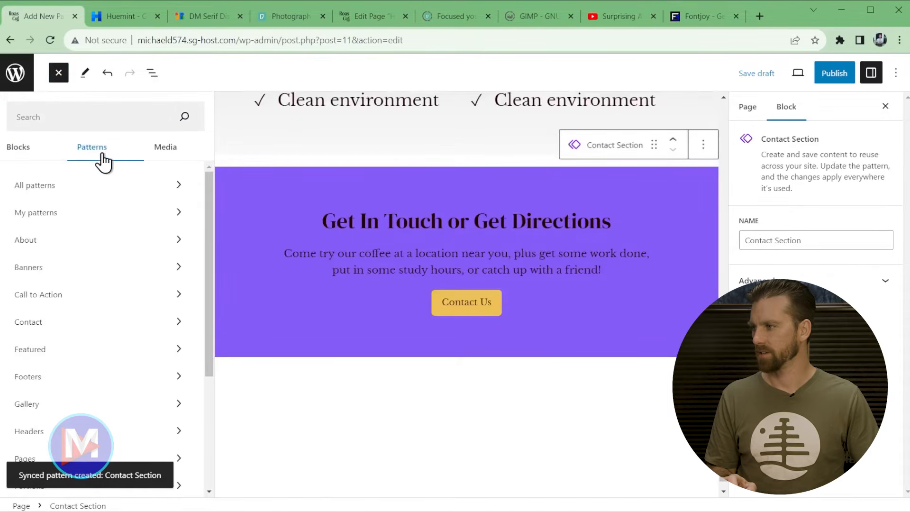
{"action": "left_click", "coordinate": [177, 214]}
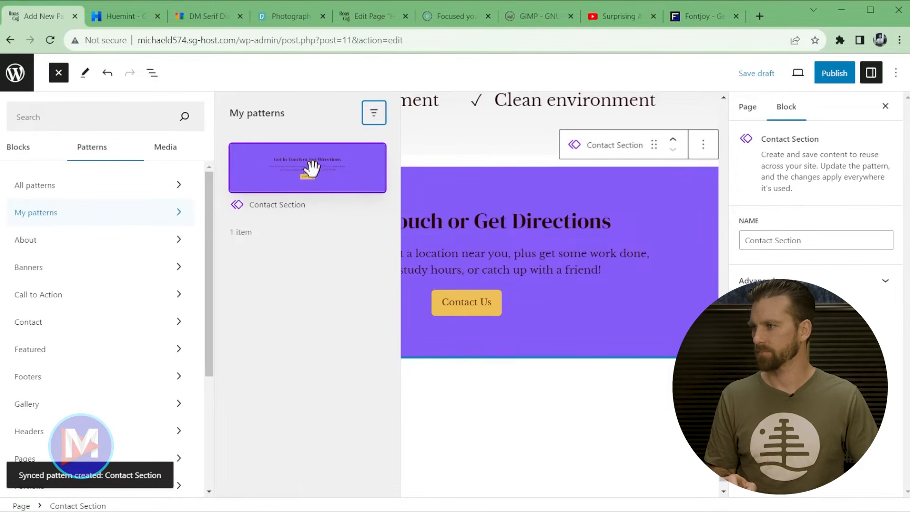
{"action": "left_click", "coordinate": [105, 332]}
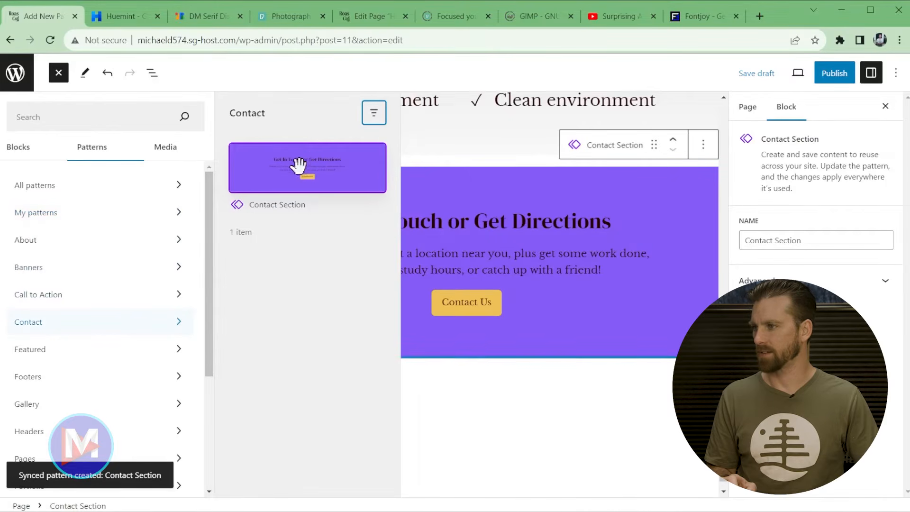
{"action": "left_click", "coordinate": [59, 74]}
{"action": "left_click", "coordinate": [780, 82]}
- Preview the page in a new tab and scroll down past the purple contact section to the footer
{"action": "left_click", "coordinate": [798, 73]}
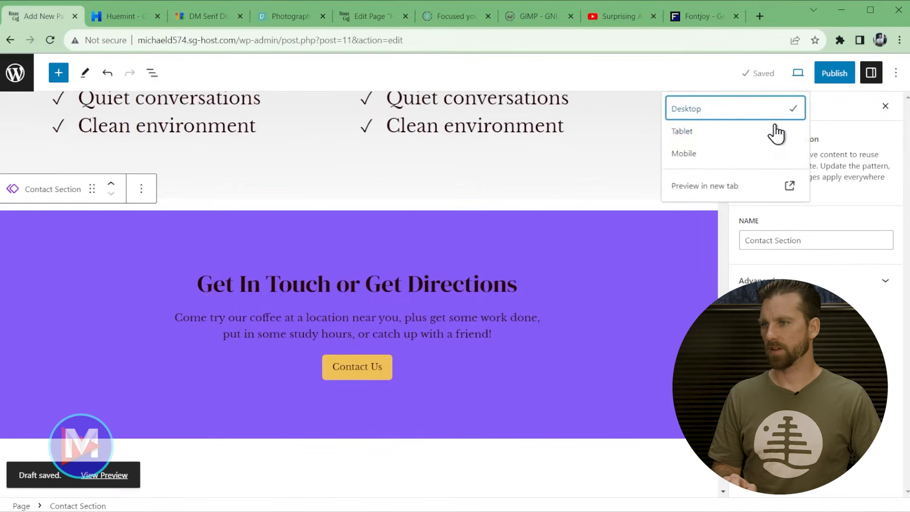
{"action": "left_click", "coordinate": [735, 201]}
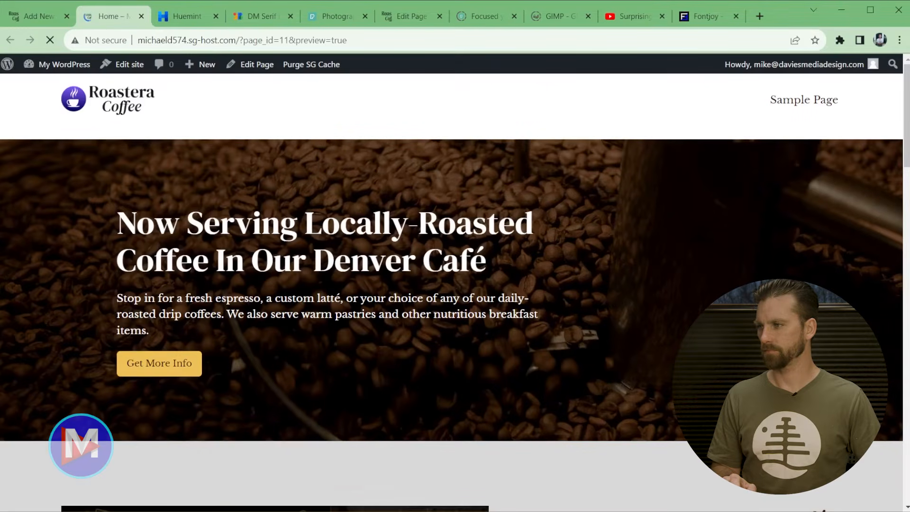
{"action": "scroll", "coordinate": [455, 284], "scroll_direction": "down", "scroll_amount": 10}
{"action": "scroll", "coordinate": [455, 285], "scroll_direction": "down", "scroll_amount": 15}
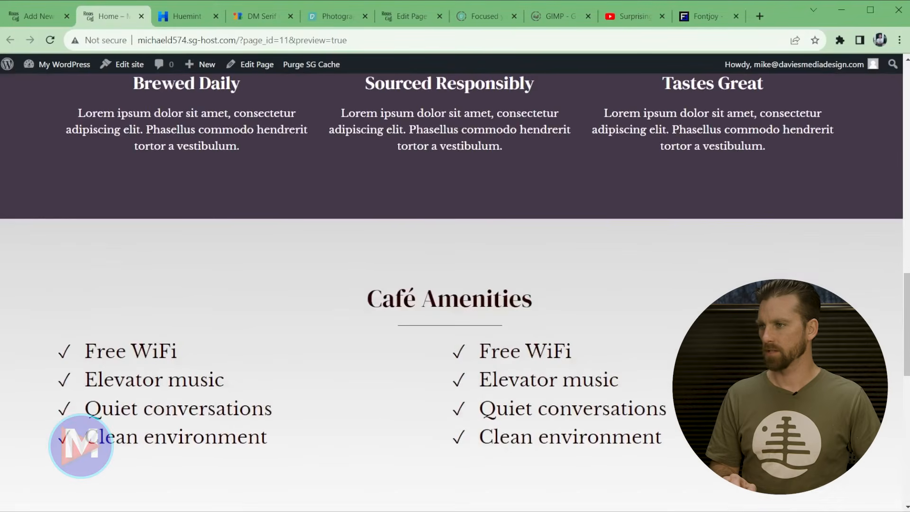
{"action": "scroll", "coordinate": [382, 363], "scroll_direction": "up", "scroll_amount": 5}
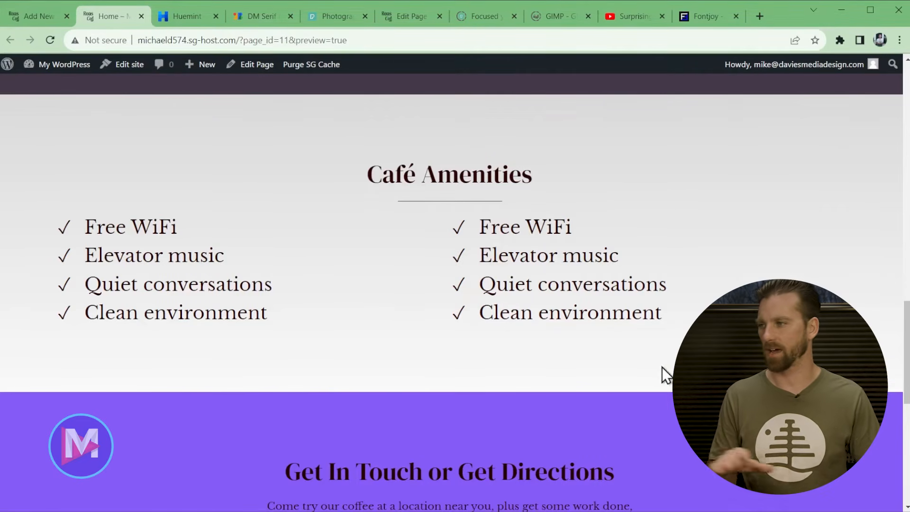
{"action": "scroll", "coordinate": [649, 407], "scroll_direction": "down", "scroll_amount": 9}
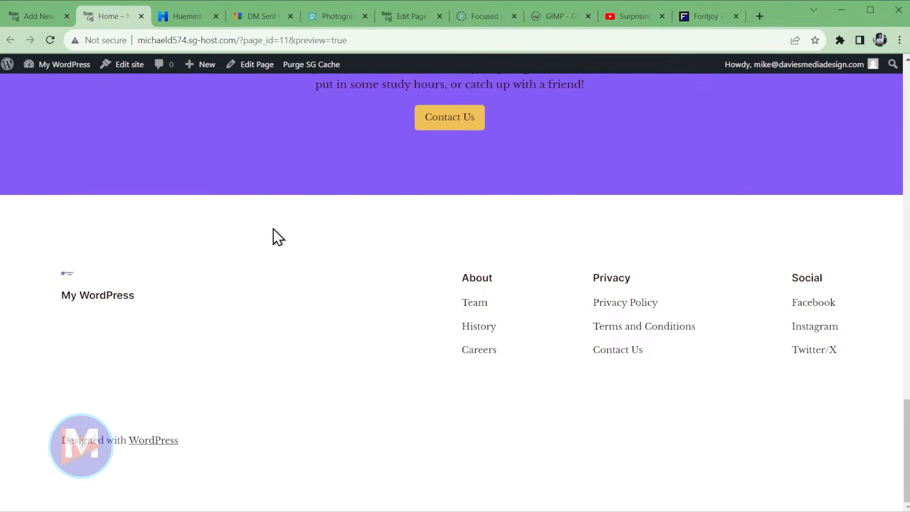
- Close the preview tab and open the page's Pages template for editing
{"action": "middle_click", "coordinate": [96, 20]}
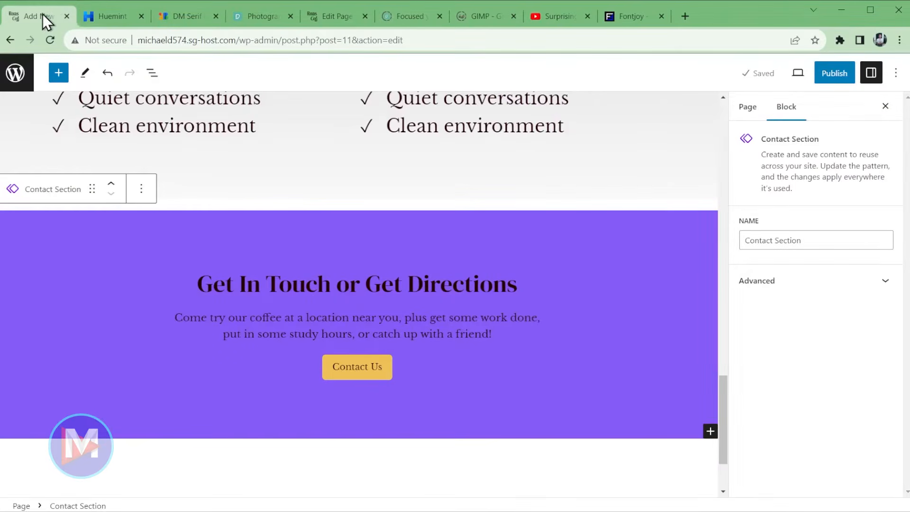
{"action": "scroll", "coordinate": [453, 335], "scroll_direction": "down", "scroll_amount": 3}
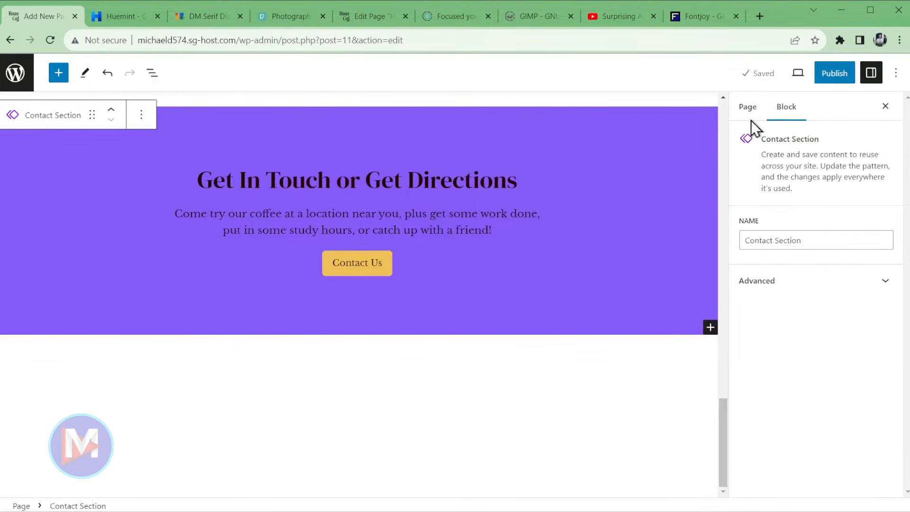
{"action": "left_click", "coordinate": [746, 108]}
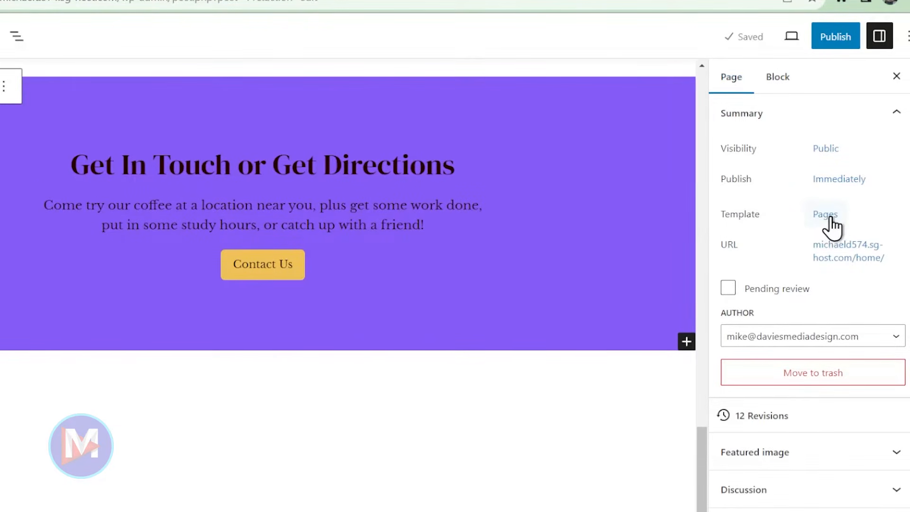
{"action": "left_click", "coordinate": [832, 217]}
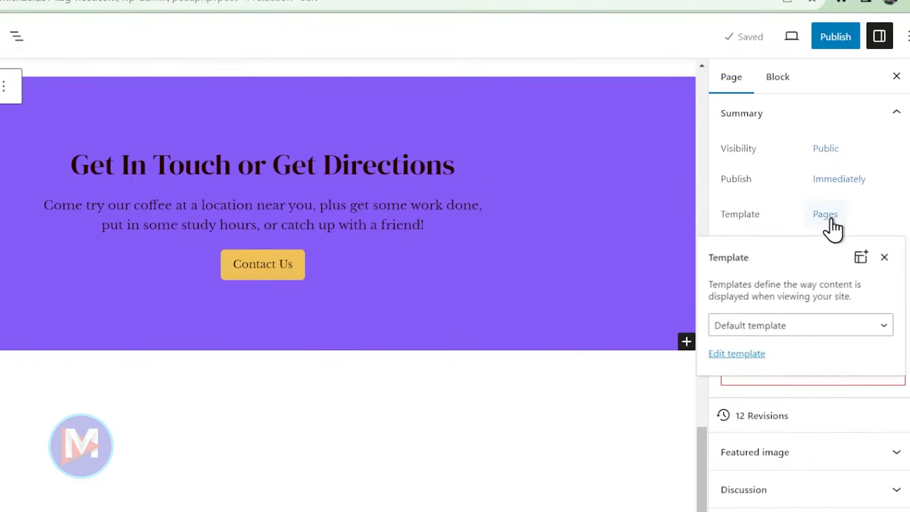
{"action": "left_click", "coordinate": [750, 355]}
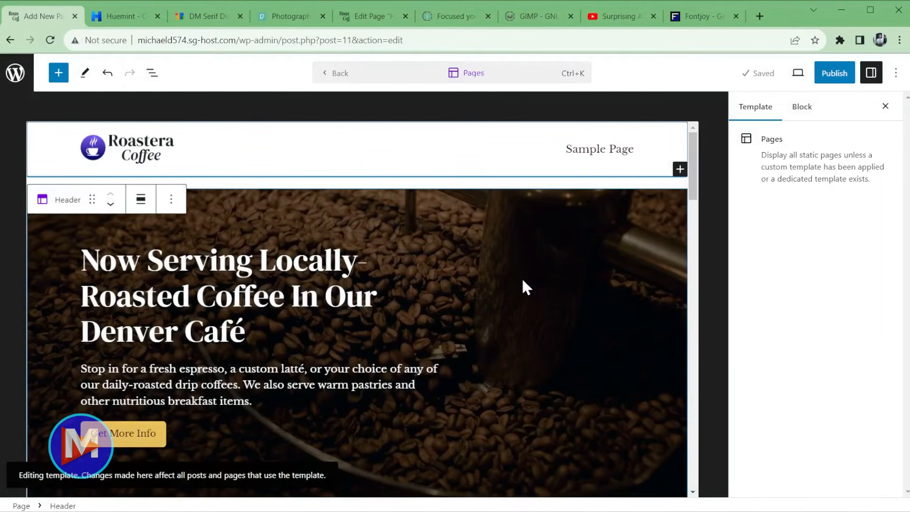
- Scroll the Pages template down to the footer and select its empty site tagline block
{"action": "scroll", "coordinate": [526, 270], "scroll_direction": "down", "scroll_amount": 9}
{"action": "scroll", "coordinate": [628, 248], "scroll_direction": "down", "scroll_amount": 6}
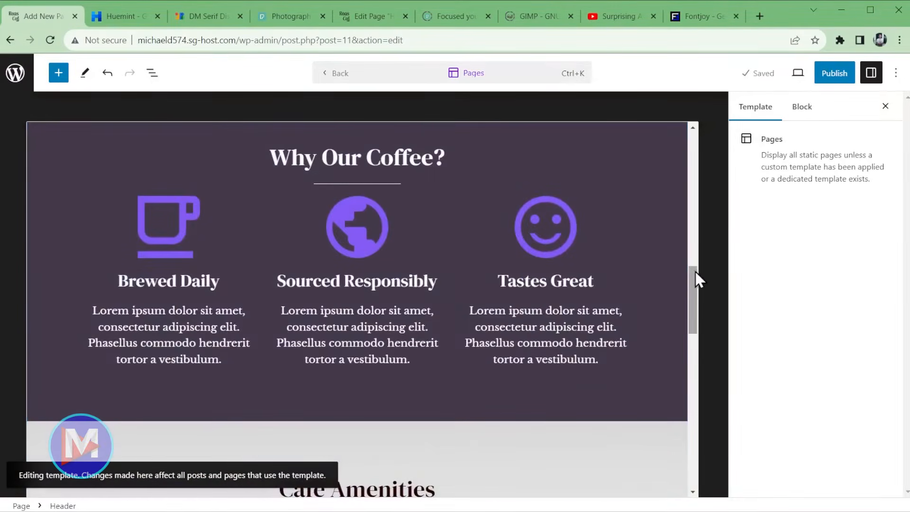
{"action": "left_click_drag", "start_coordinate": [691, 286], "coordinate": [692, 429]}
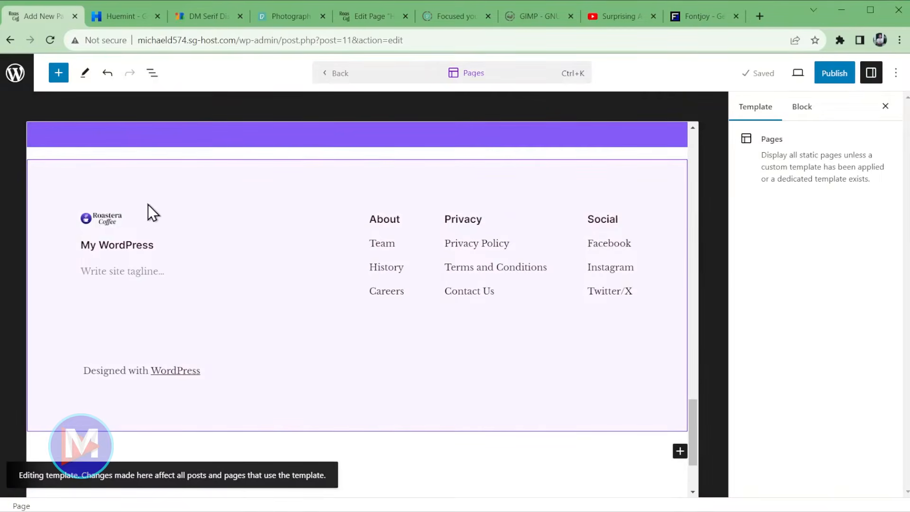
{"action": "left_click", "coordinate": [133, 187]}
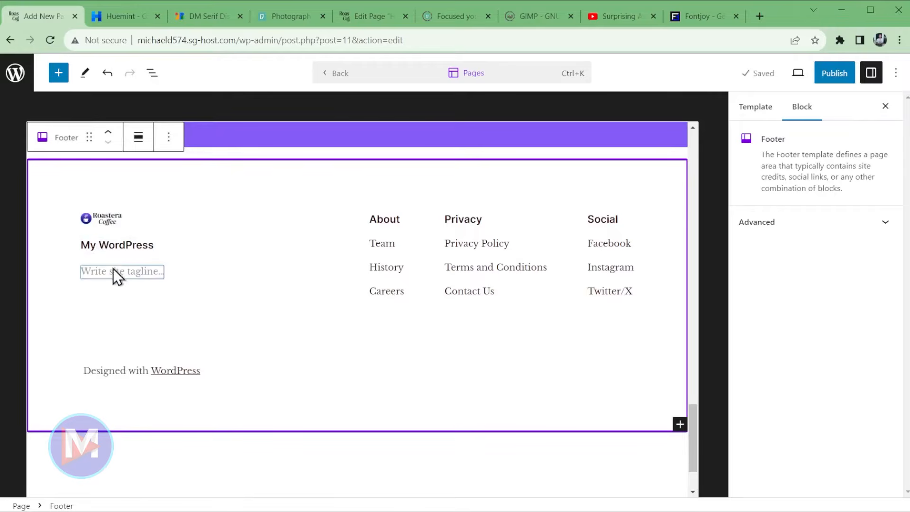
{"action": "left_click", "coordinate": [138, 274]}
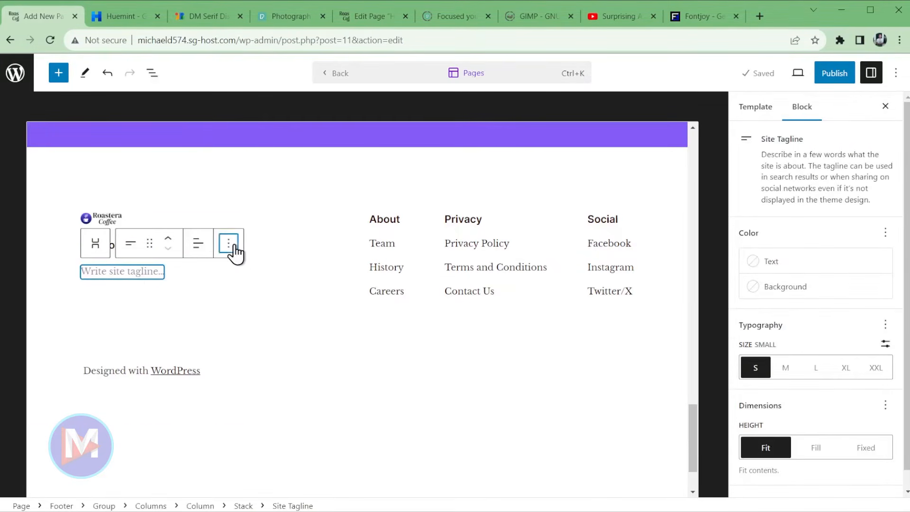
- Delete the footer's site tagline and site title blocks
{"action": "left_click", "coordinate": [229, 244]}
{"action": "scroll", "coordinate": [376, 409], "scroll_direction": "down", "scroll_amount": 2}
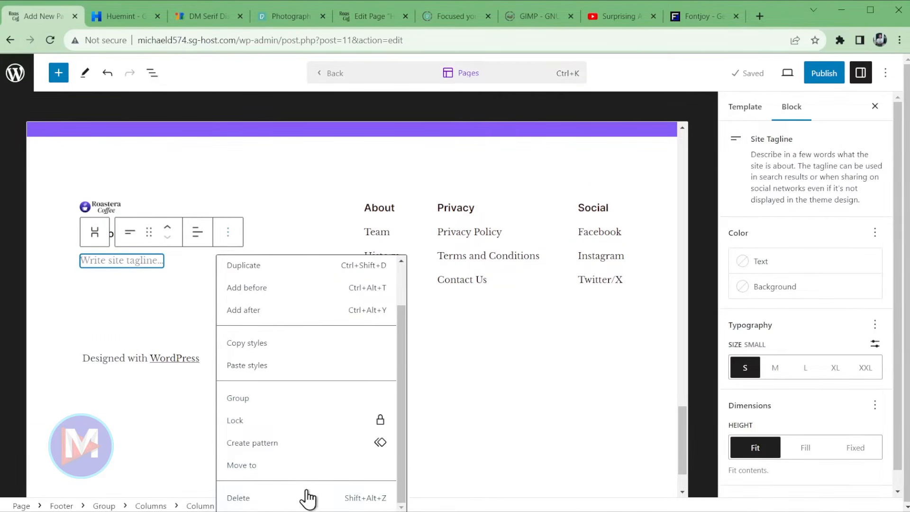
{"action": "left_click", "coordinate": [311, 496]}
{"action": "left_click", "coordinate": [251, 219]}
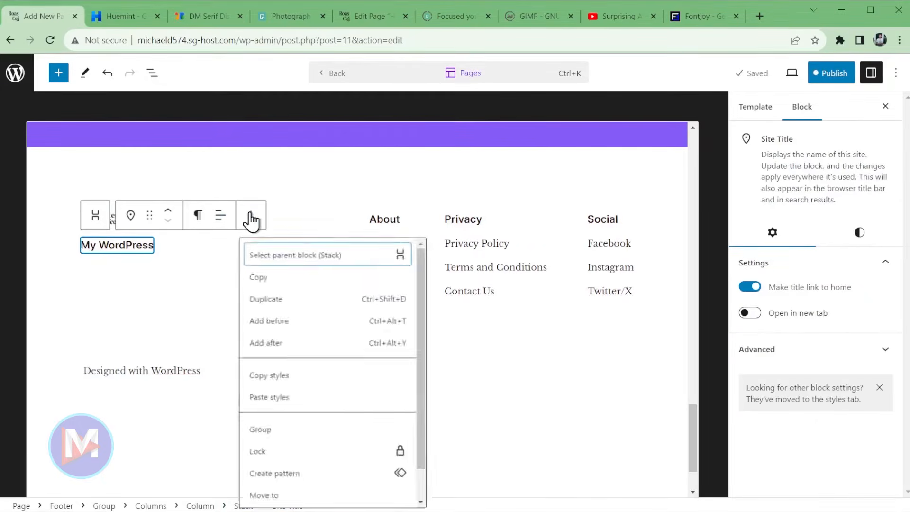
{"action": "scroll", "coordinate": [318, 398], "scroll_direction": "down", "scroll_amount": 2}
{"action": "left_click", "coordinate": [311, 498]}
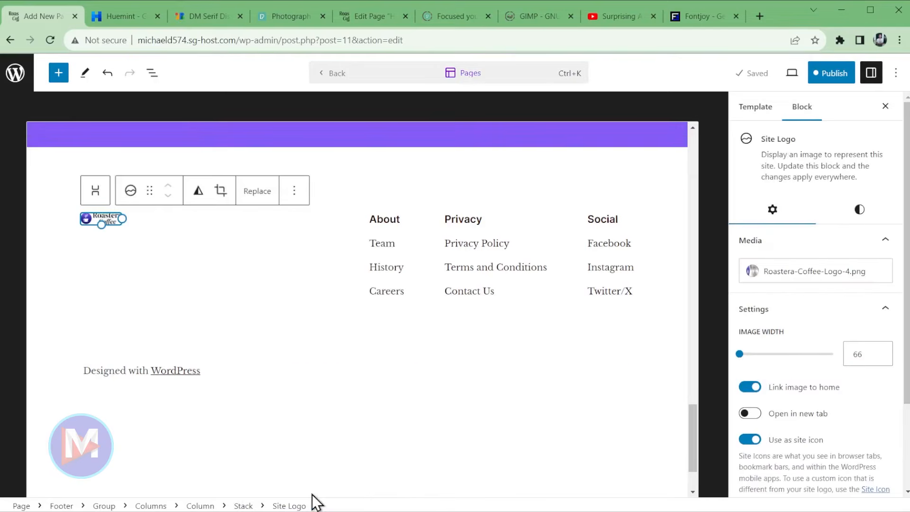
- Set the footer's Roastera Coffee logo width to 150
{"action": "left_click_drag", "start_coordinate": [122, 218], "coordinate": [185, 231]}
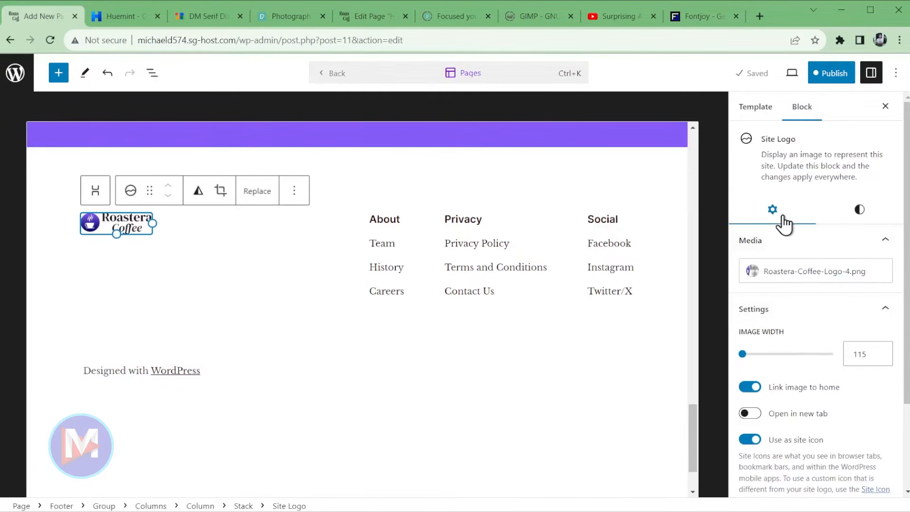
{"action": "double_click", "coordinate": [859, 354]}
{"action": "type", "text": "150"}
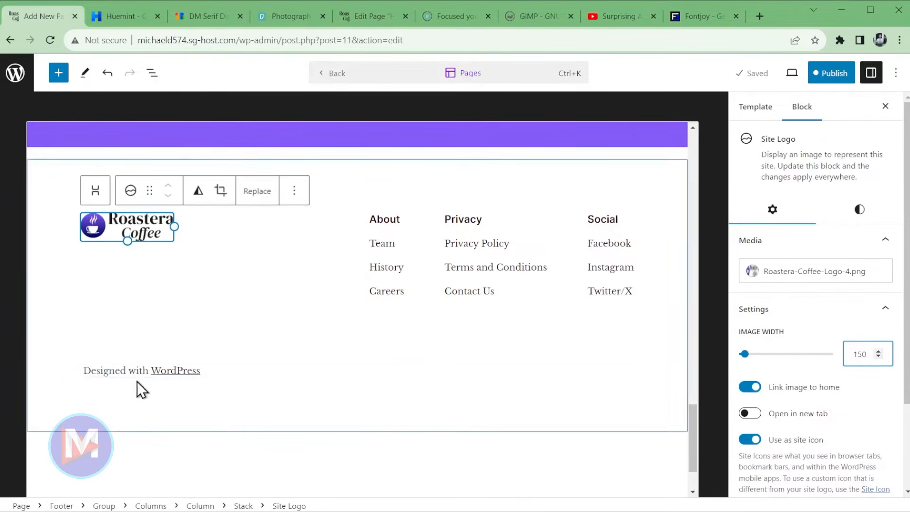
- Replace 'WordPress' in the footer credit with 'Davies Media Design'
{"action": "left_click", "coordinate": [118, 373]}
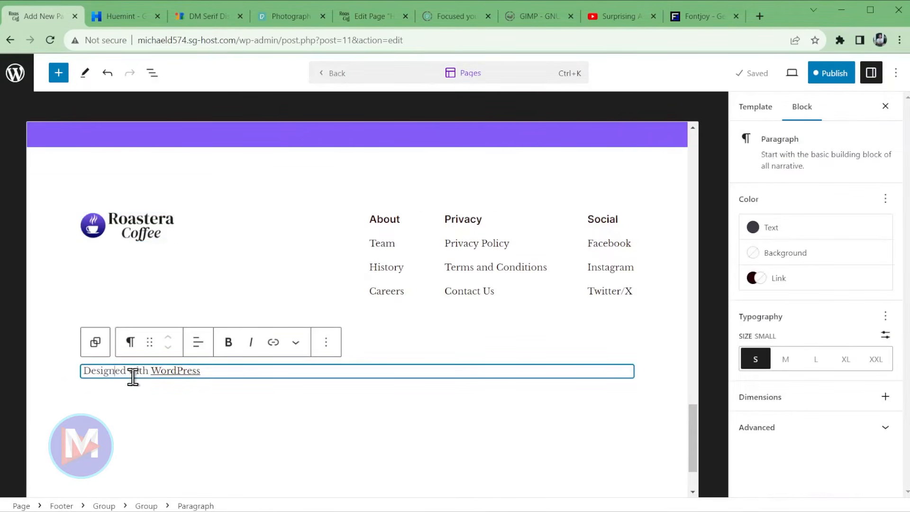
{"action": "left_click_drag", "start_coordinate": [151, 371], "coordinate": [202, 371]}
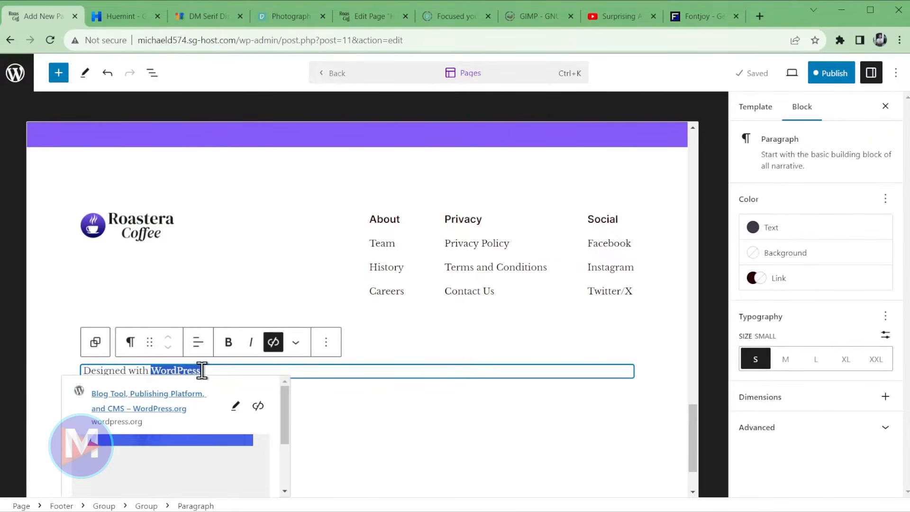
{"action": "type", "text": "Davies Media Design"}
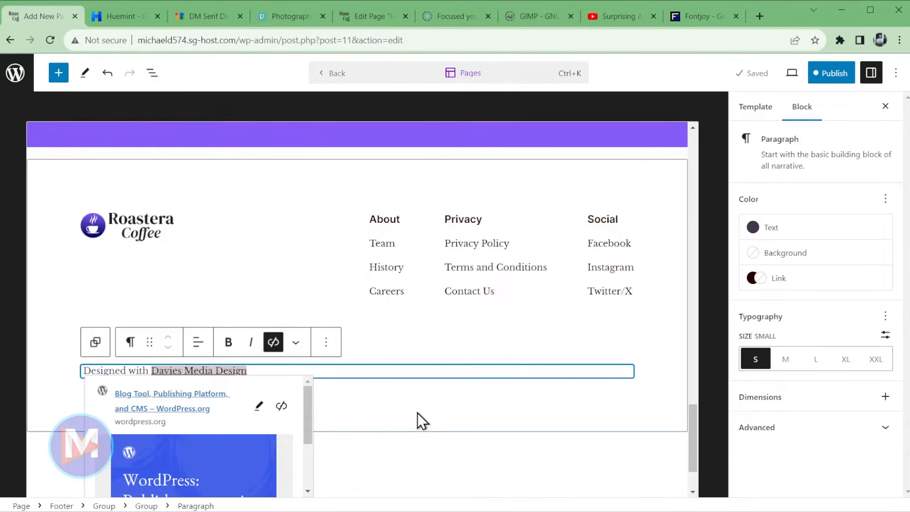
- Delete the About link column (About, Team, History, Careers) from the footer
{"action": "left_click", "coordinate": [392, 219]}
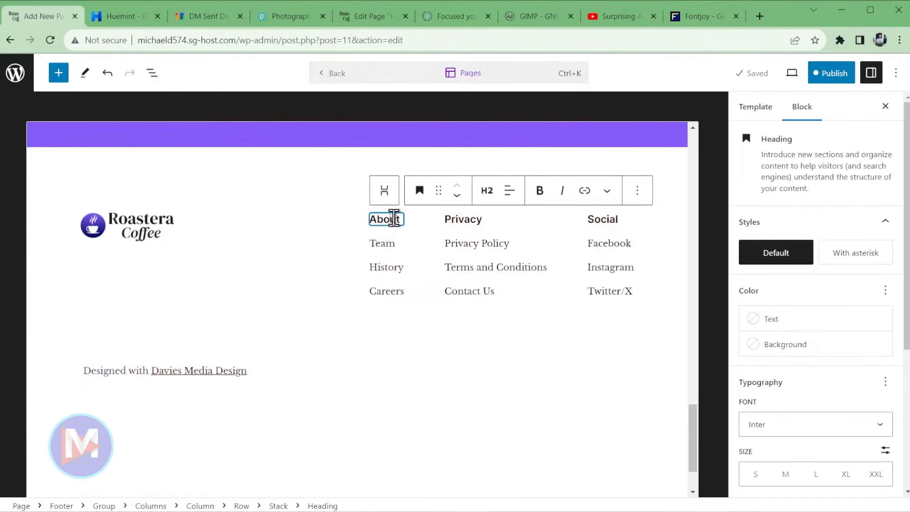
{"action": "left_click", "coordinate": [637, 190]}
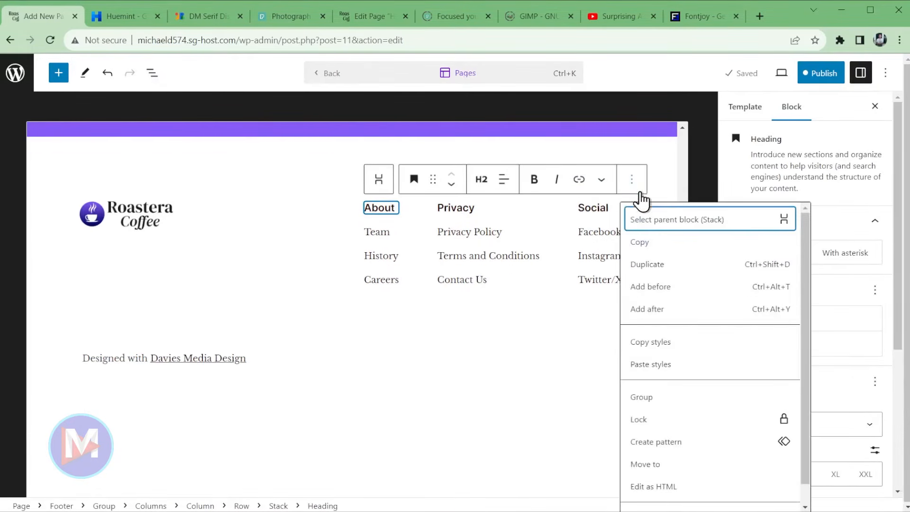
{"action": "left_click", "coordinate": [374, 188]}
{"action": "left_click", "coordinate": [381, 187]}
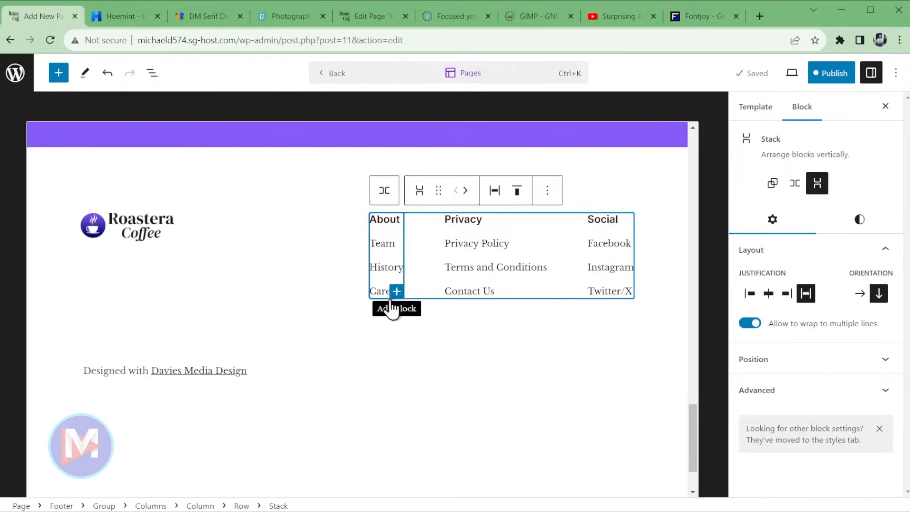
{"action": "left_click", "coordinate": [548, 190]}
{"action": "scroll", "coordinate": [578, 299], "scroll_direction": "down", "scroll_amount": 1}
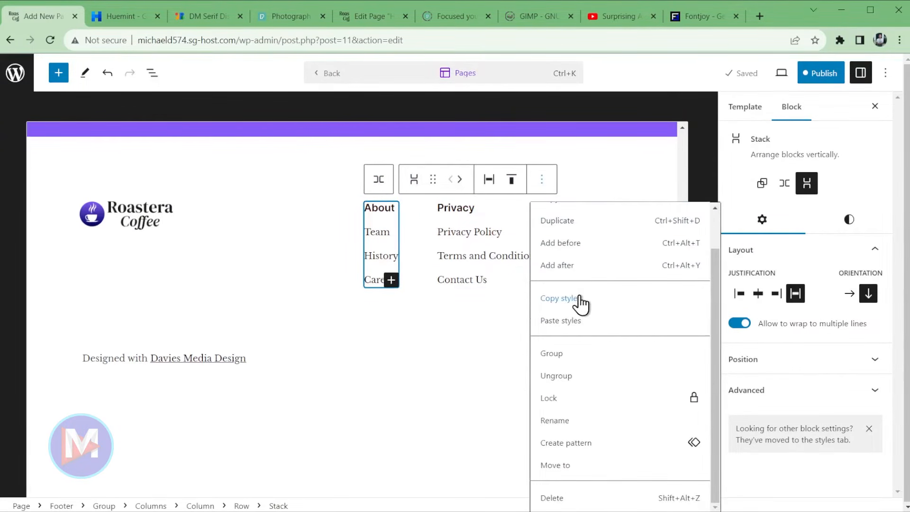
{"action": "left_click", "coordinate": [570, 496]}
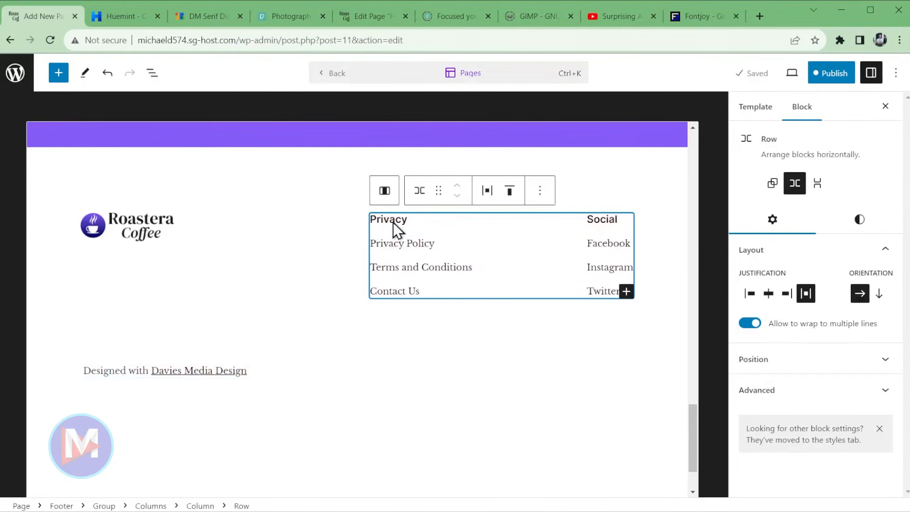
- Change the footer Privacy menu's Contact Us link address from # to /contact
{"action": "left_click", "coordinate": [407, 292]}
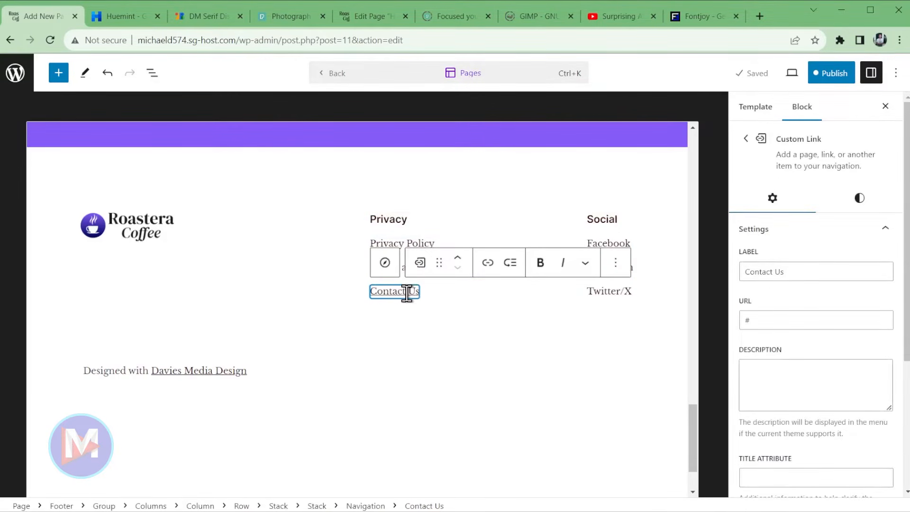
{"action": "triple_click", "coordinate": [411, 290]}
{"action": "left_click", "coordinate": [487, 263]}
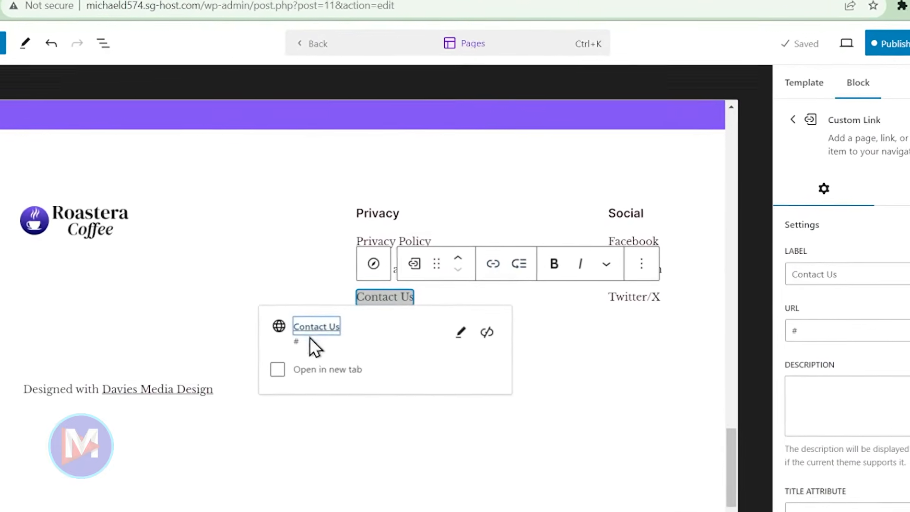
{"action": "left_click", "coordinate": [459, 328]}
{"action": "left_click", "coordinate": [296, 405]}
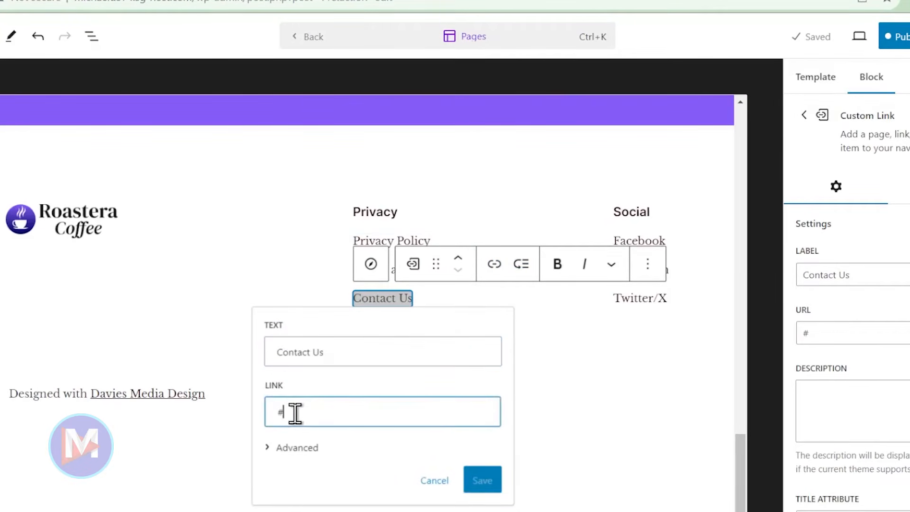
{"action": "left_click_drag", "start_coordinate": [278, 410], "coordinate": [463, 403]}
{"action": "type", "text": "/contact"}
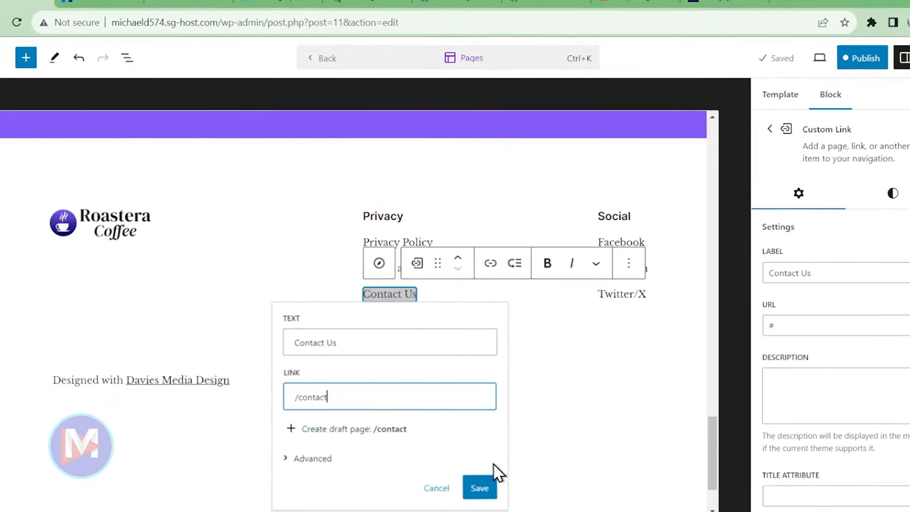
{"action": "left_click", "coordinate": [480, 487]}
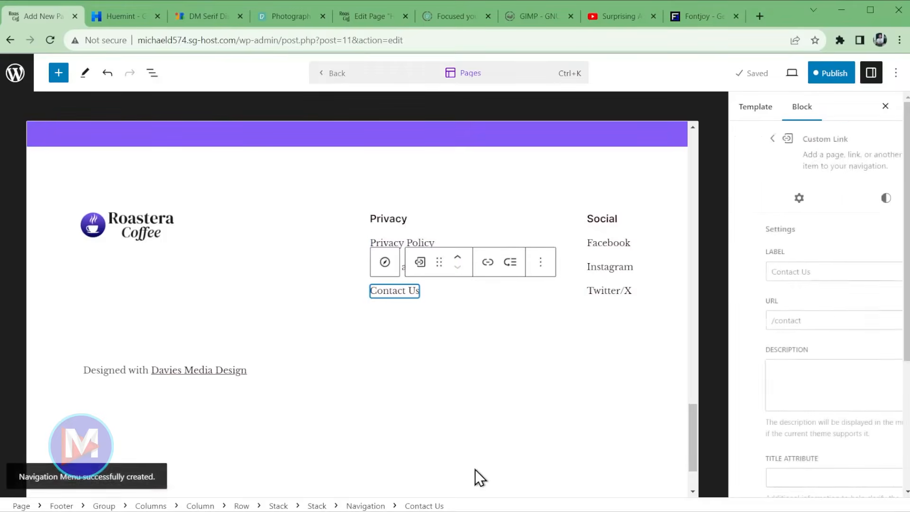
{"action": "left_click", "coordinate": [378, 280]}
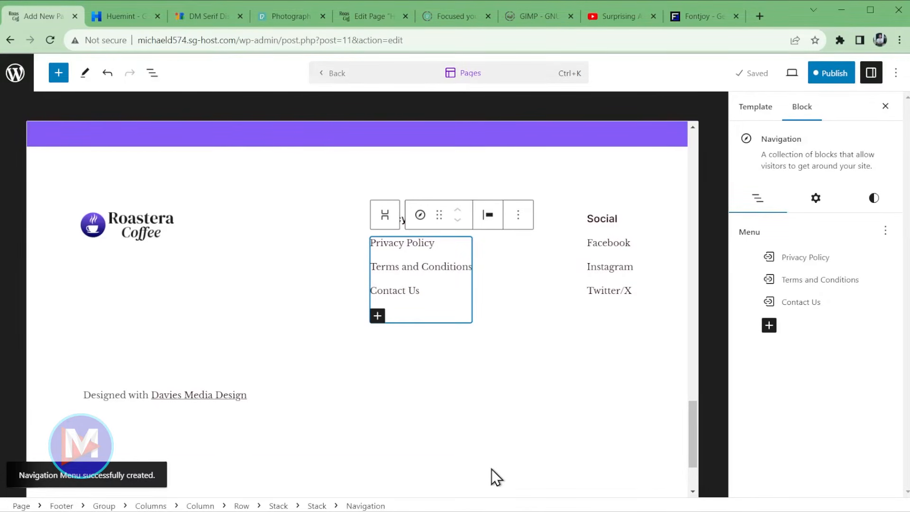
- Save the Footer template and Footer navigation changes, then go back to the Home page
{"action": "left_click", "coordinate": [833, 73]}
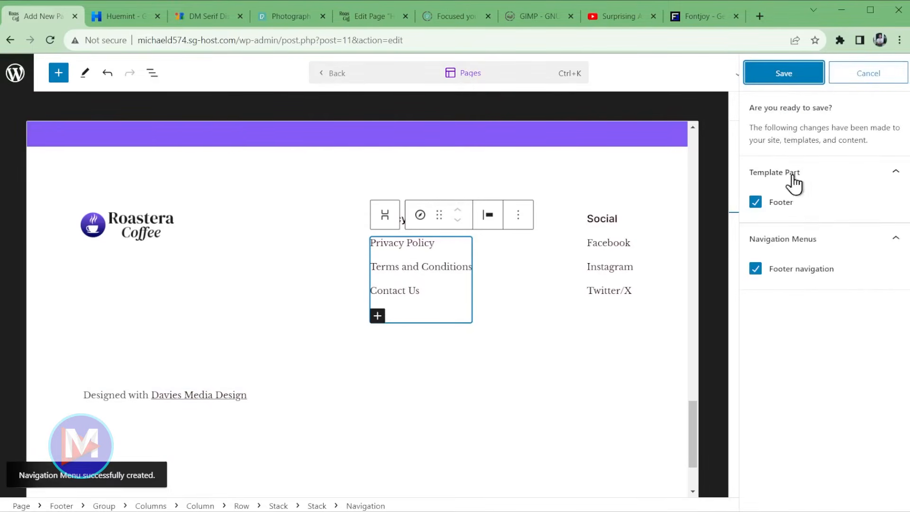
{"action": "left_click", "coordinate": [789, 78]}
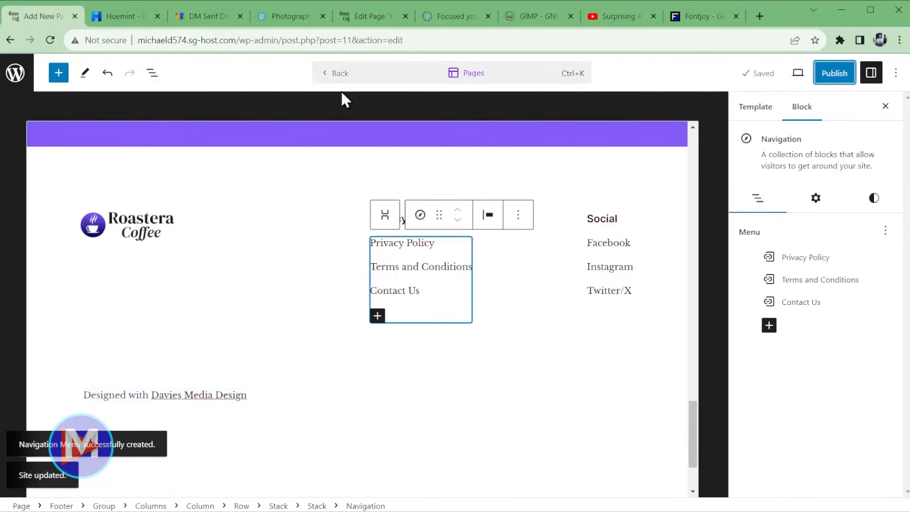
{"action": "left_click", "coordinate": [337, 76]}
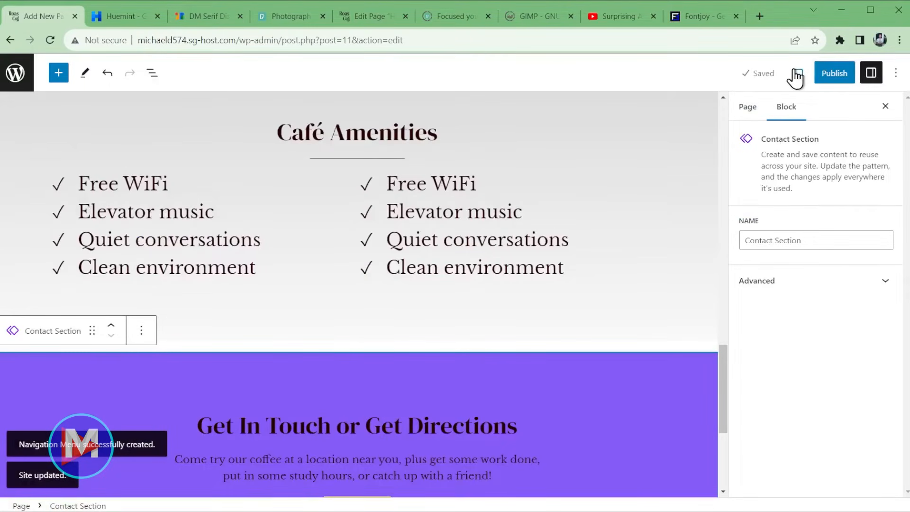
{"action": "left_click", "coordinate": [796, 76]}
- Preview the Roastera Coffee Home page in a new tab and scroll down through it
{"action": "left_click", "coordinate": [715, 183]}
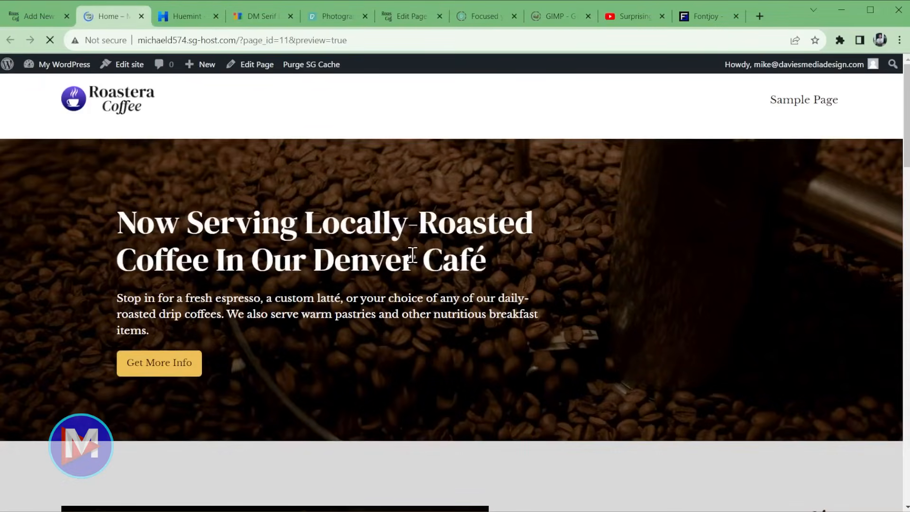
{"action": "scroll", "coordinate": [639, 317], "scroll_direction": "down", "scroll_amount": 3}
{"action": "scroll", "coordinate": [638, 317], "scroll_direction": "down", "scroll_amount": 15}
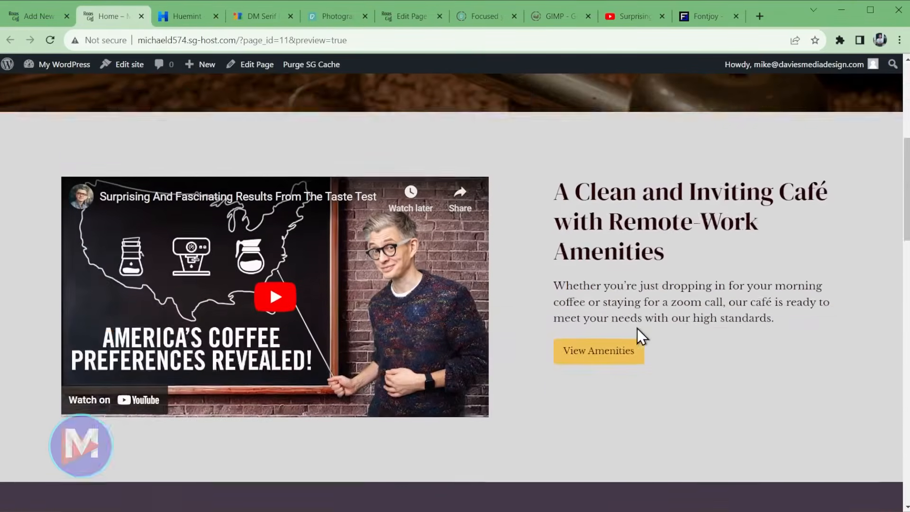
{"action": "scroll", "coordinate": [646, 331], "scroll_direction": "down", "scroll_amount": 10}
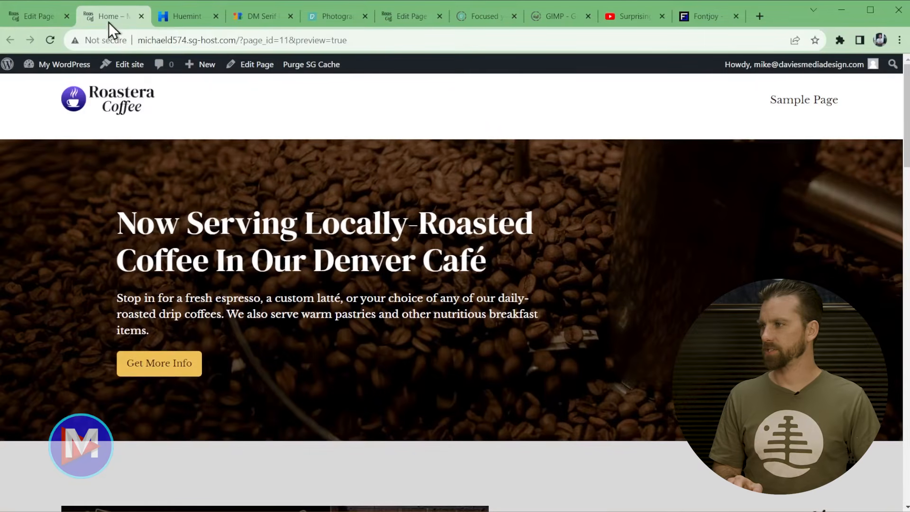
- Publish the Home page with public visibility, effective immediately
{"action": "middle_click", "coordinate": [109, 16]}
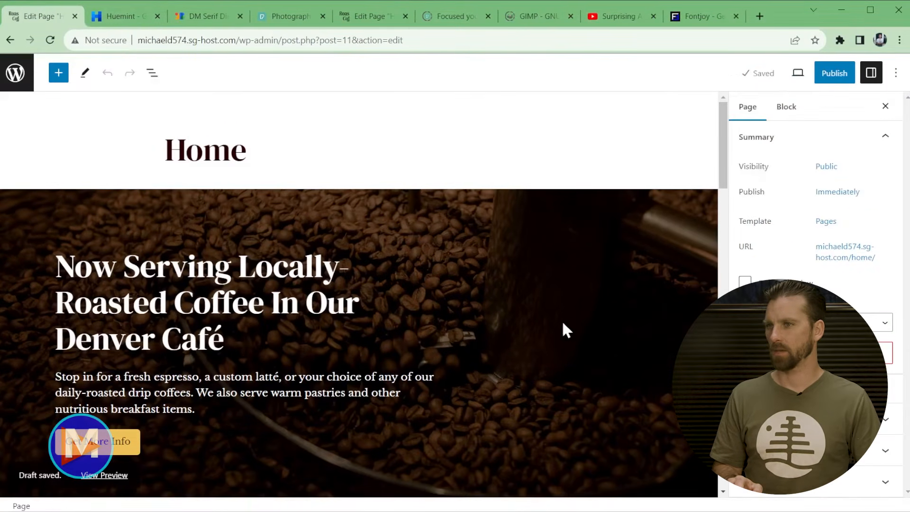
{"action": "left_click", "coordinate": [833, 76]}
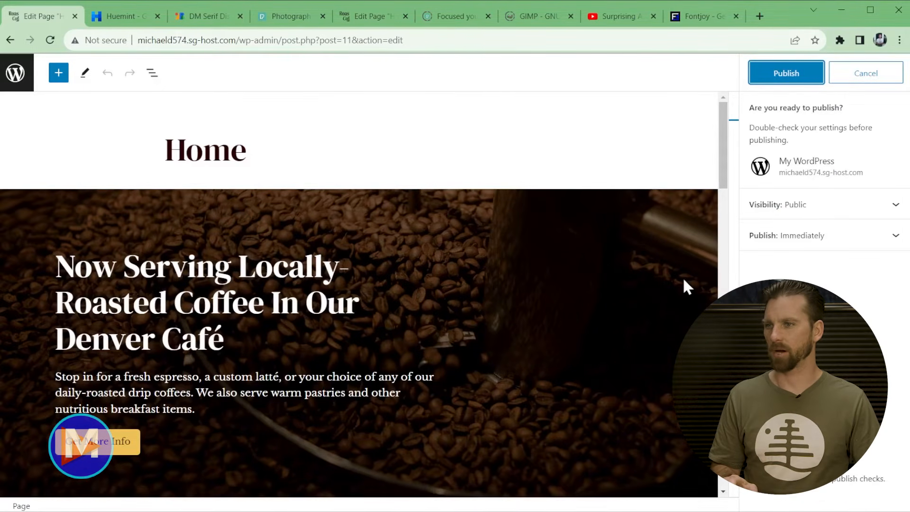
{"action": "left_click", "coordinate": [832, 207]}
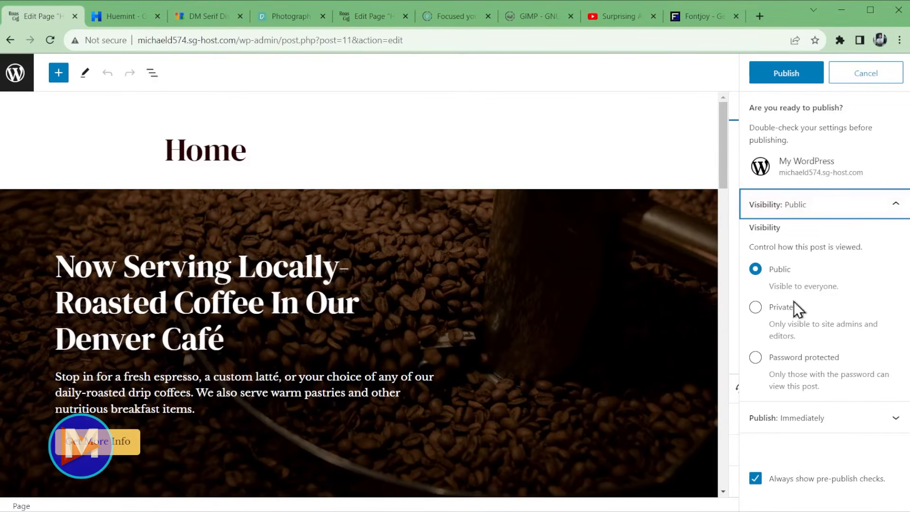
{"action": "left_click", "coordinate": [824, 419]}
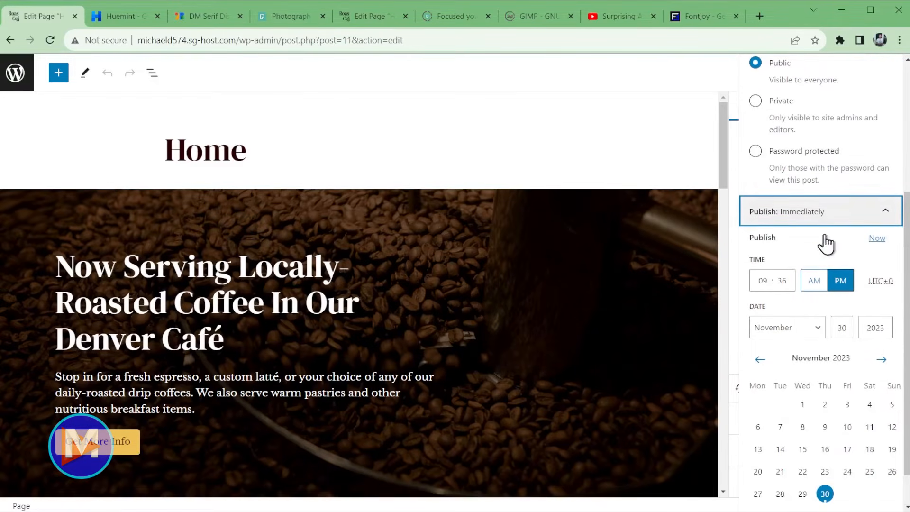
{"action": "scroll", "coordinate": [845, 450], "scroll_direction": "up", "scroll_amount": 5}
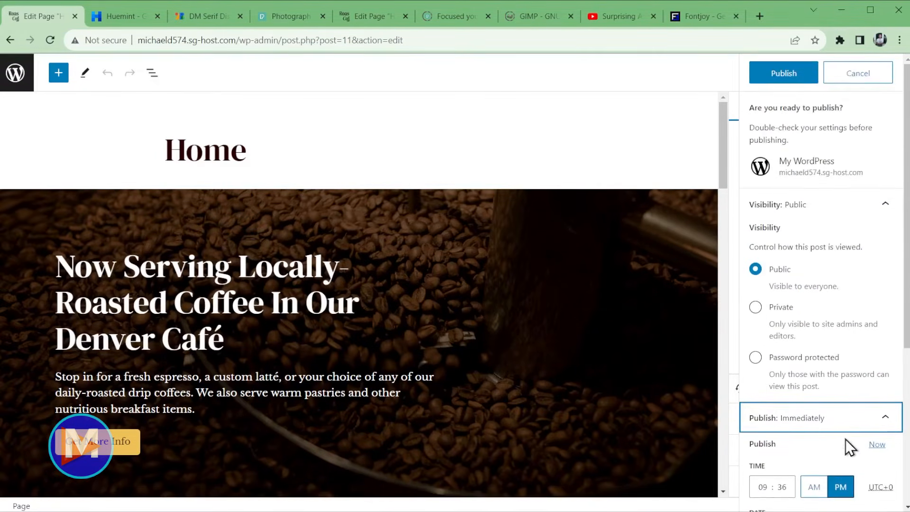
{"action": "left_click", "coordinate": [790, 75]}
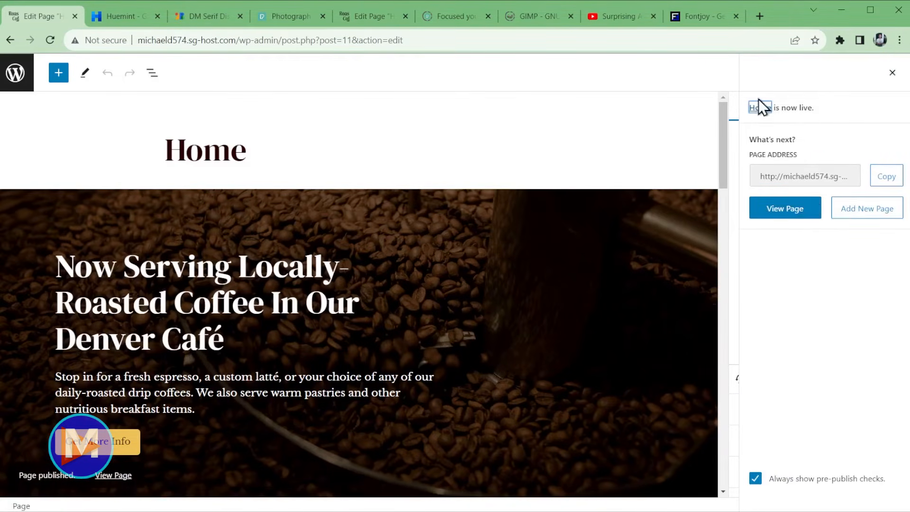
- Check the full web address of the published Home page
{"action": "left_click", "coordinate": [779, 177]}
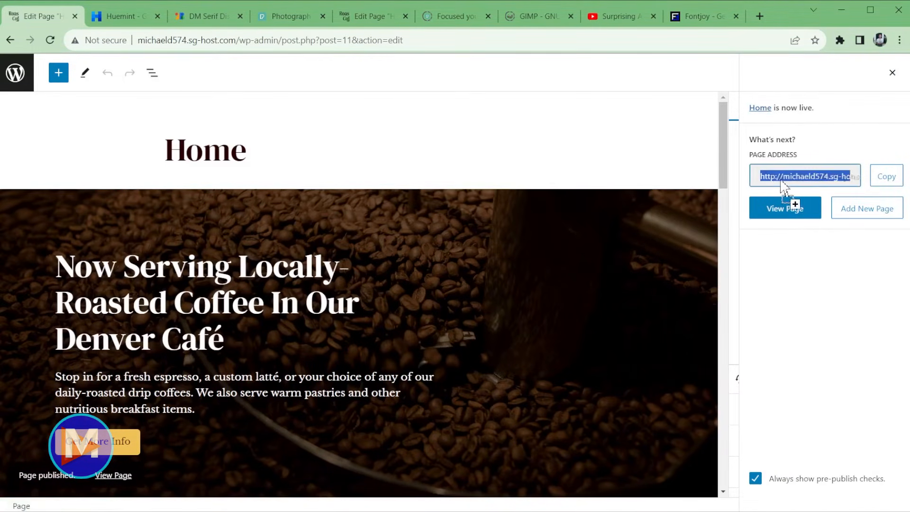
{"action": "left_click", "coordinate": [859, 175]}
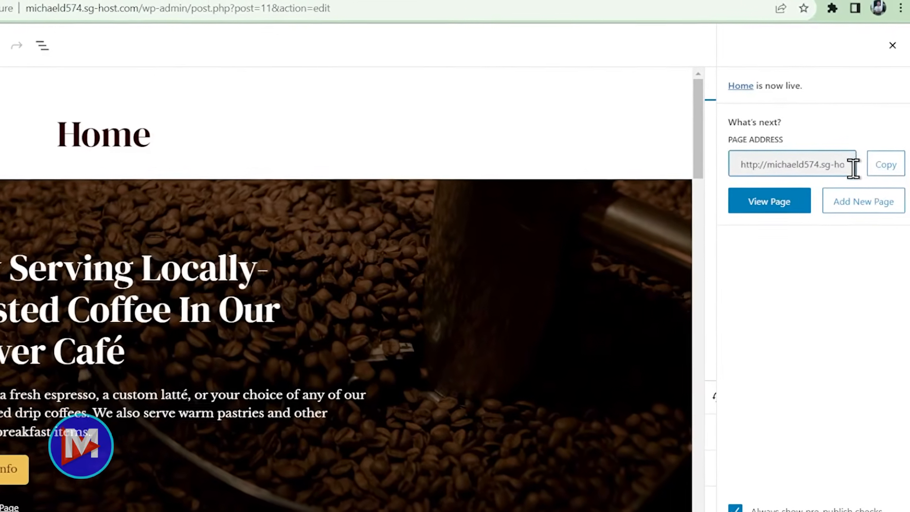
{"action": "scroll", "coordinate": [848, 166], "scroll_direction": "right", "scroll_amount": 3}
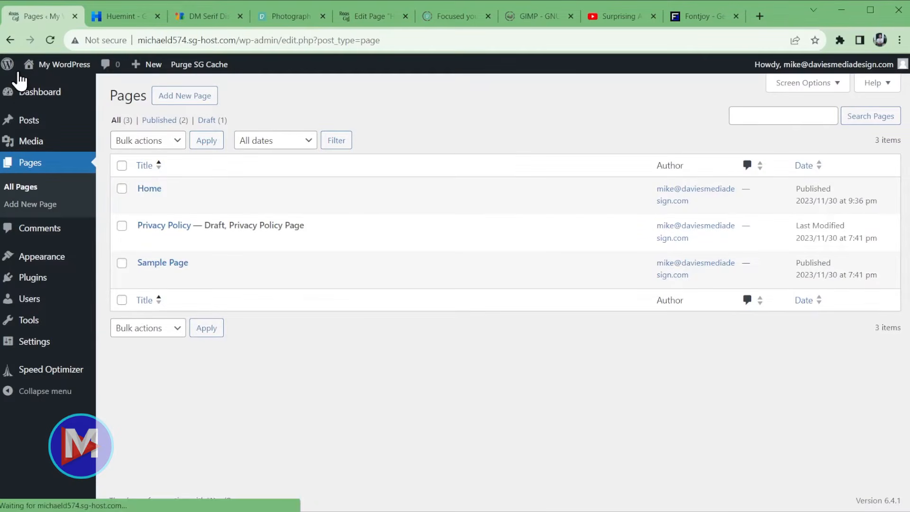
- Create a blank page titled 'Blog', publish it, and return to the Pages list
{"action": "left_click", "coordinate": [192, 101]}
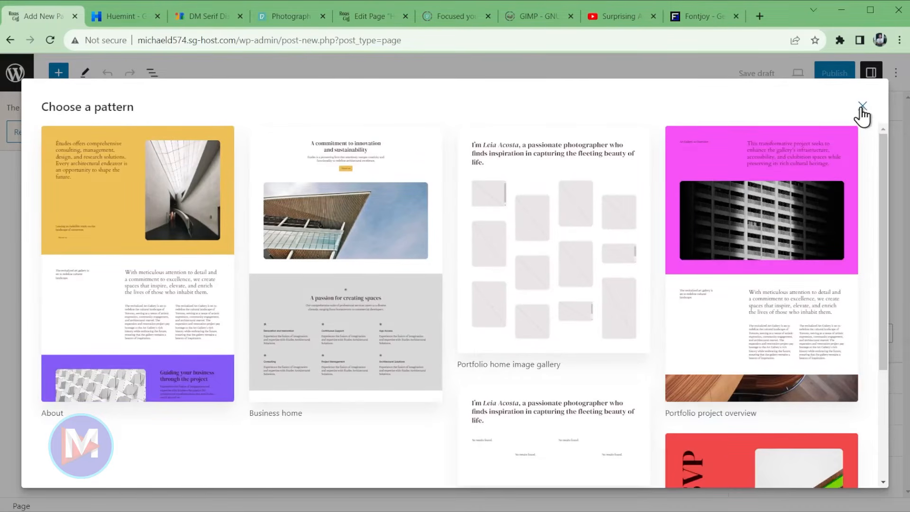
{"action": "left_click", "coordinate": [863, 106]}
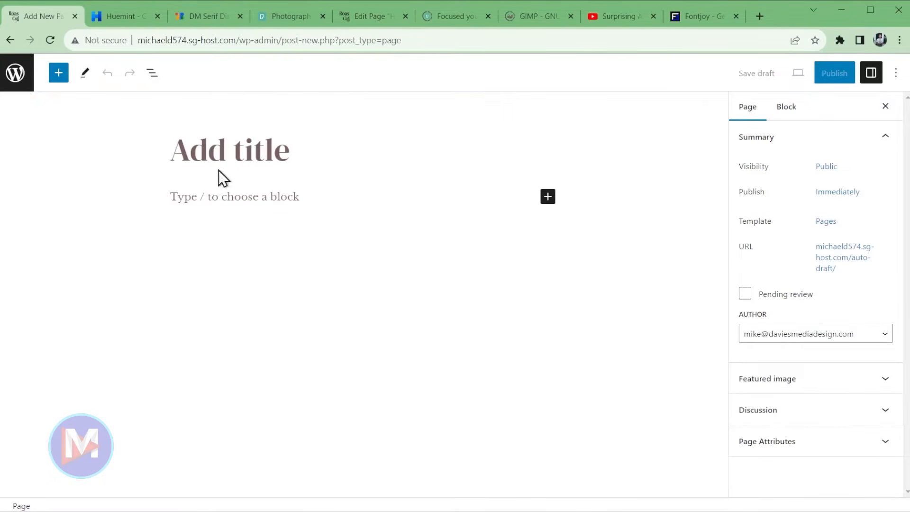
{"action": "left_click", "coordinate": [217, 150]}
{"action": "type", "text": "Blog"}
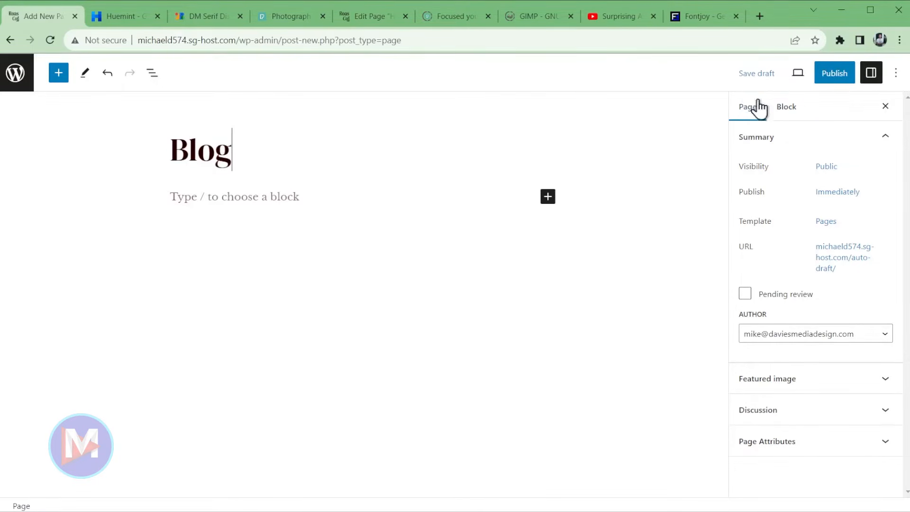
{"action": "left_click", "coordinate": [835, 76]}
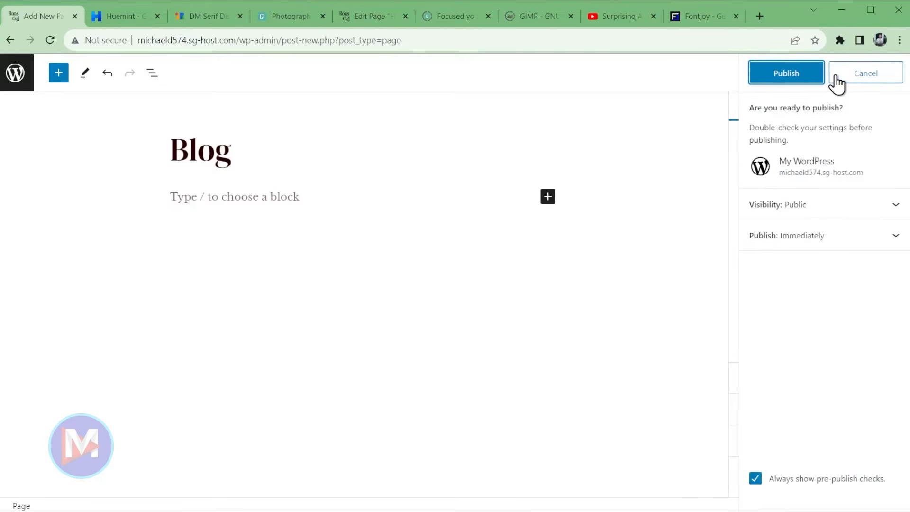
{"action": "left_click", "coordinate": [792, 78]}
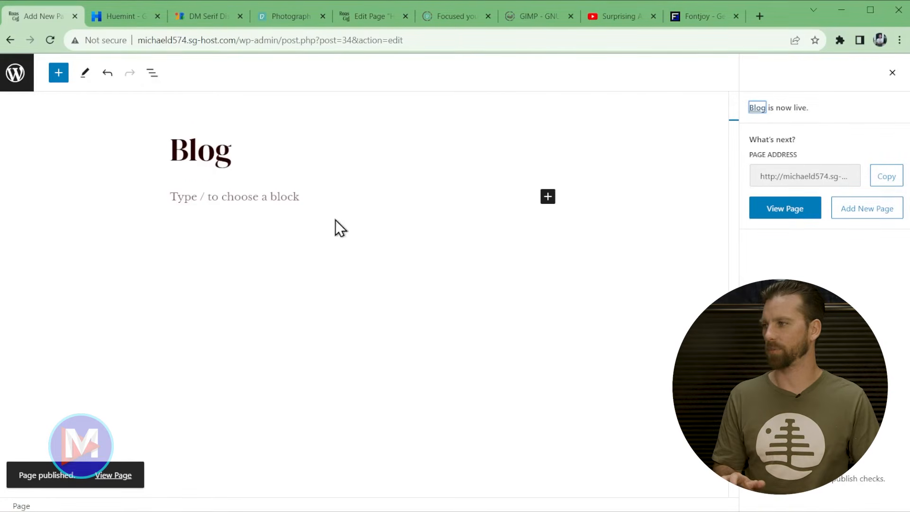
{"action": "left_click", "coordinate": [18, 76]}
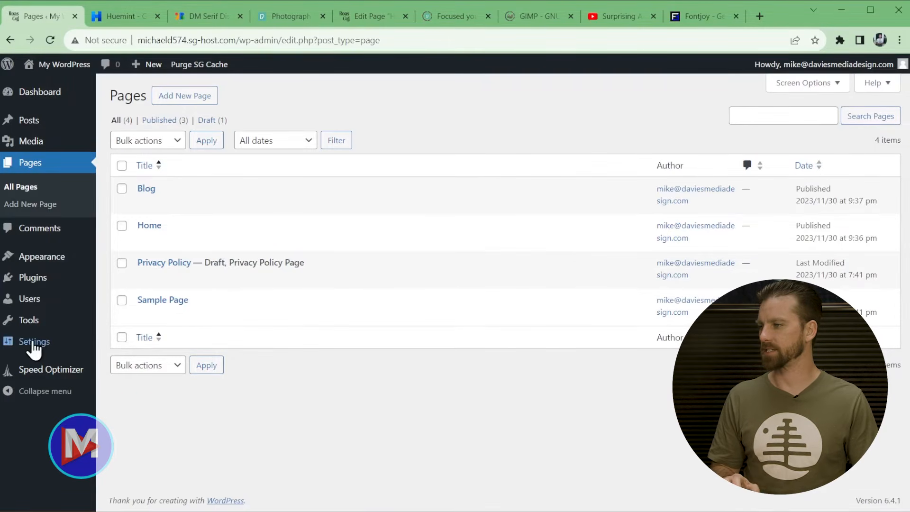
- In Reading settings, use a static homepage: Home as homepage, Blog as posts page
{"action": "mouse_move", "coordinate": [34, 345]}
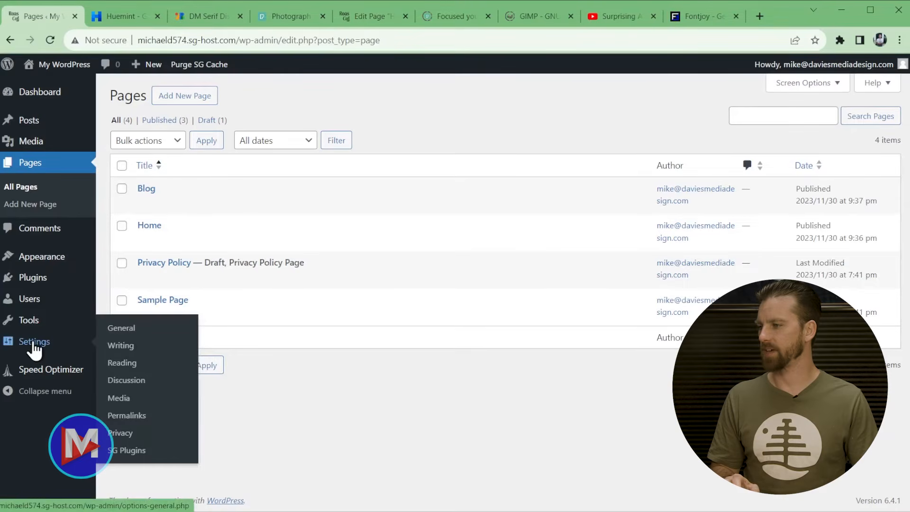
{"action": "left_click", "coordinate": [119, 366]}
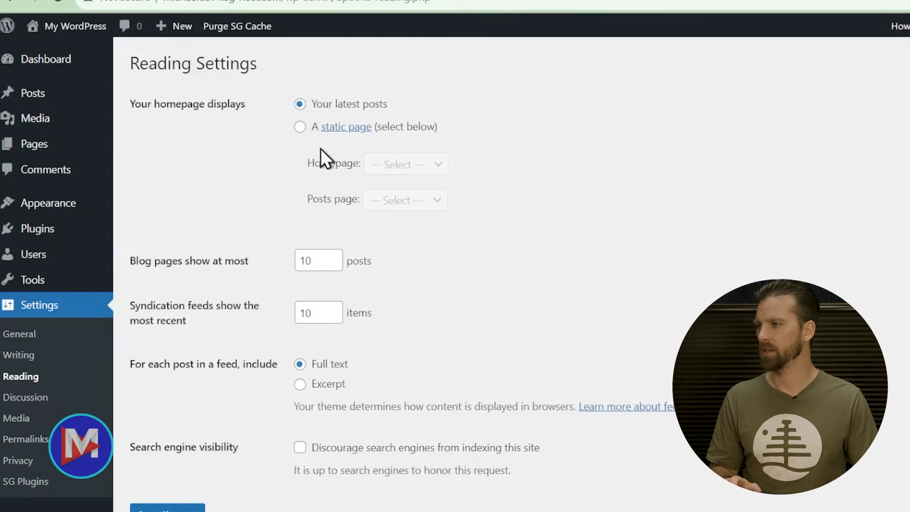
{"action": "left_click", "coordinate": [299, 127]}
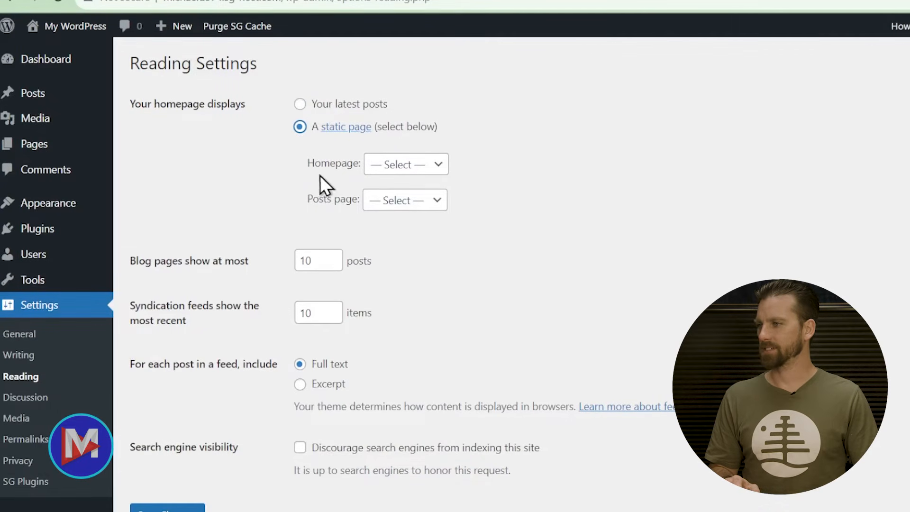
{"action": "left_click", "coordinate": [429, 167]}
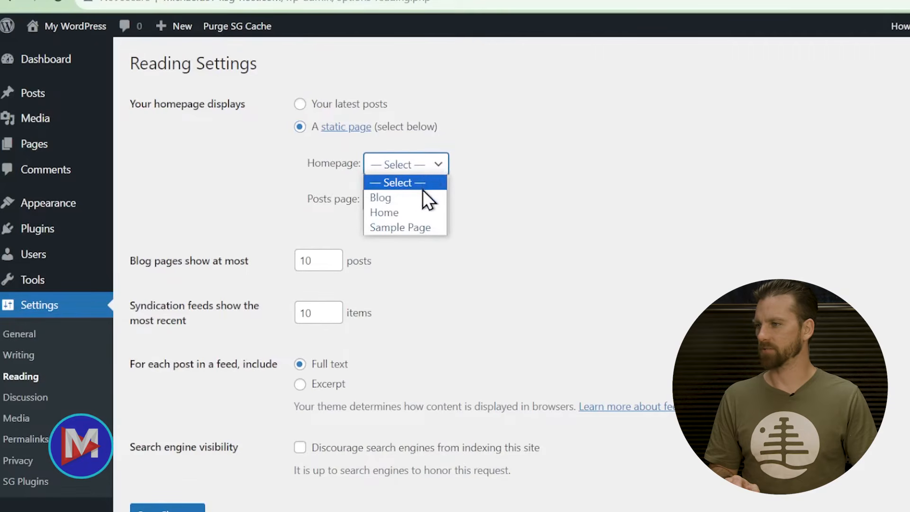
{"action": "left_click", "coordinate": [386, 214]}
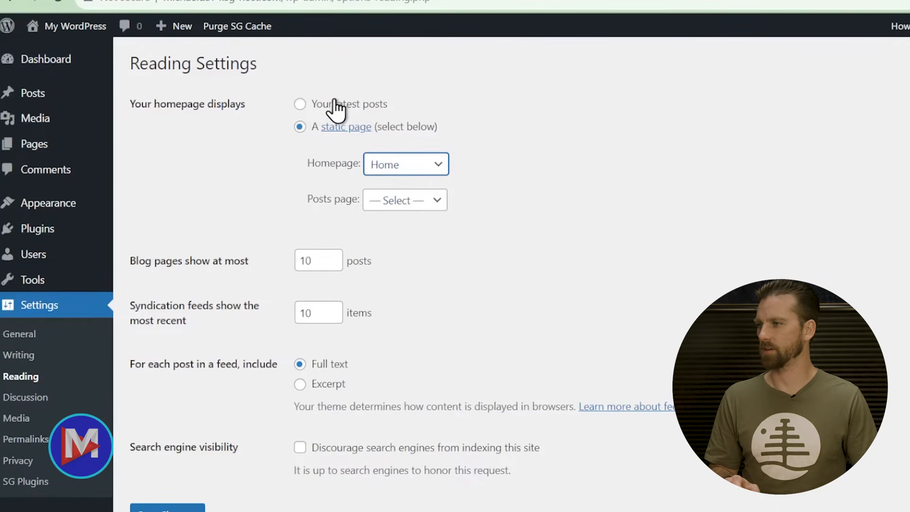
{"action": "left_click", "coordinate": [415, 202]}
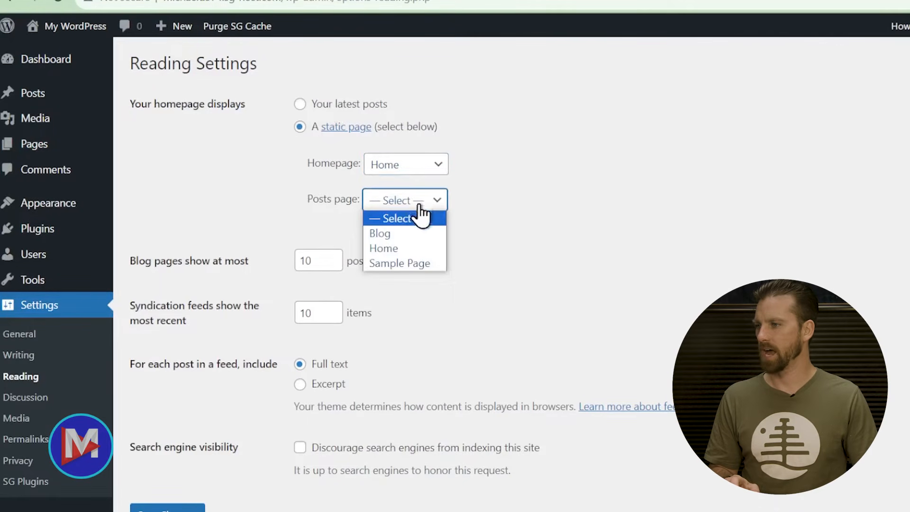
{"action": "left_click", "coordinate": [419, 238]}
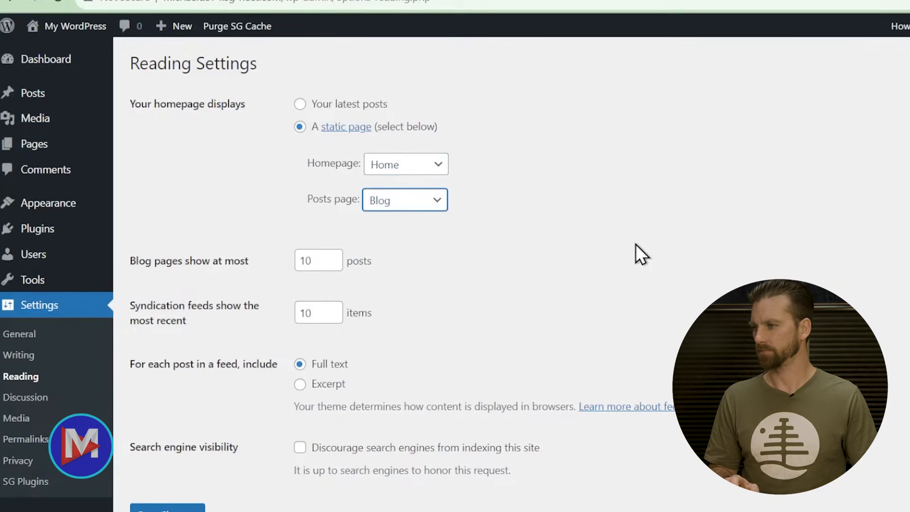
- Discourage search engines from indexing the site, save the reading settings, and view the live site
{"action": "left_click_drag", "start_coordinate": [130, 447], "coordinate": [165, 447]}
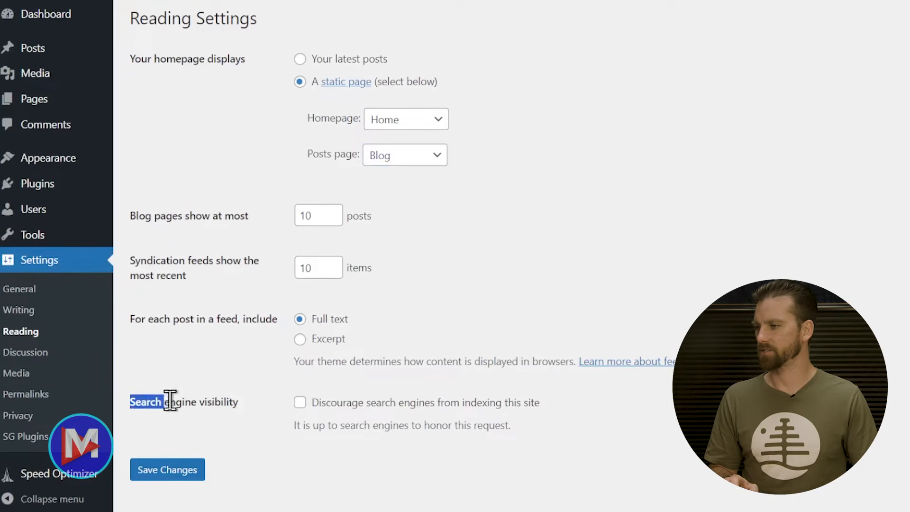
{"action": "left_click_drag", "start_coordinate": [166, 401], "coordinate": [236, 398]}
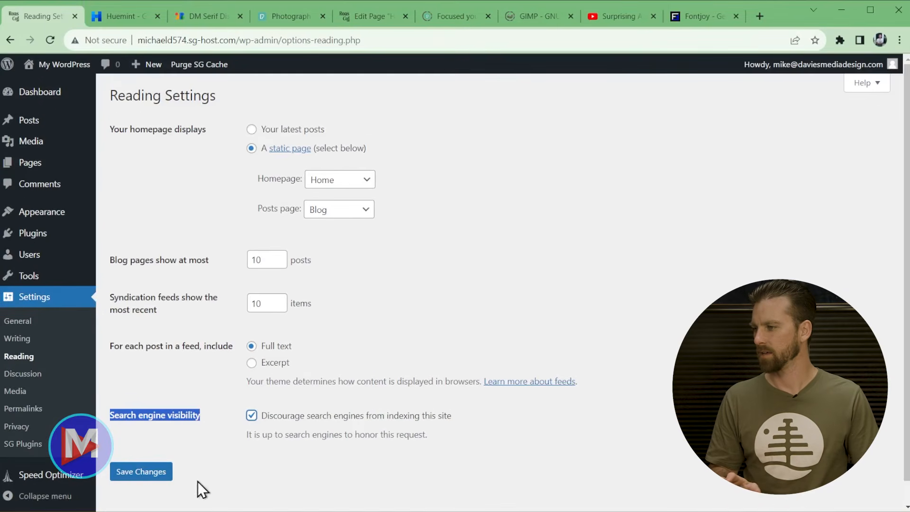
{"action": "left_click", "coordinate": [149, 479]}
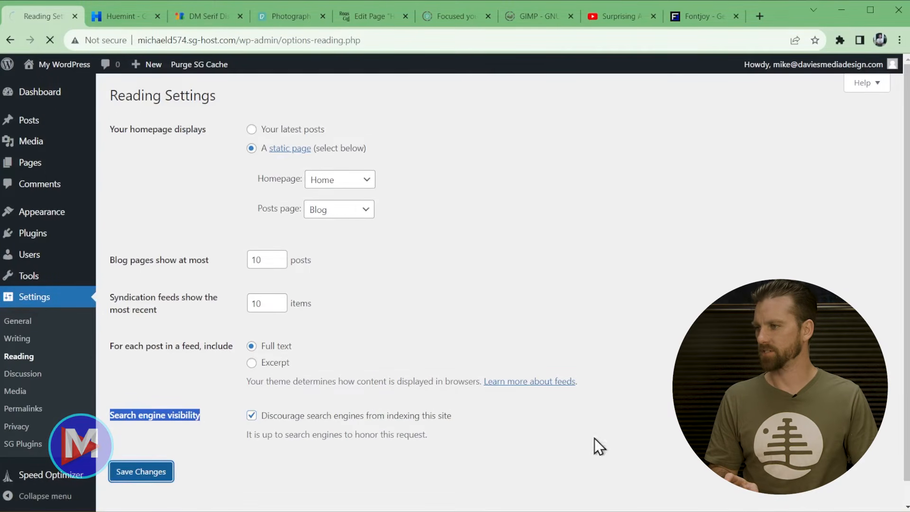
{"action": "mouse_move", "coordinate": [63, 63]}
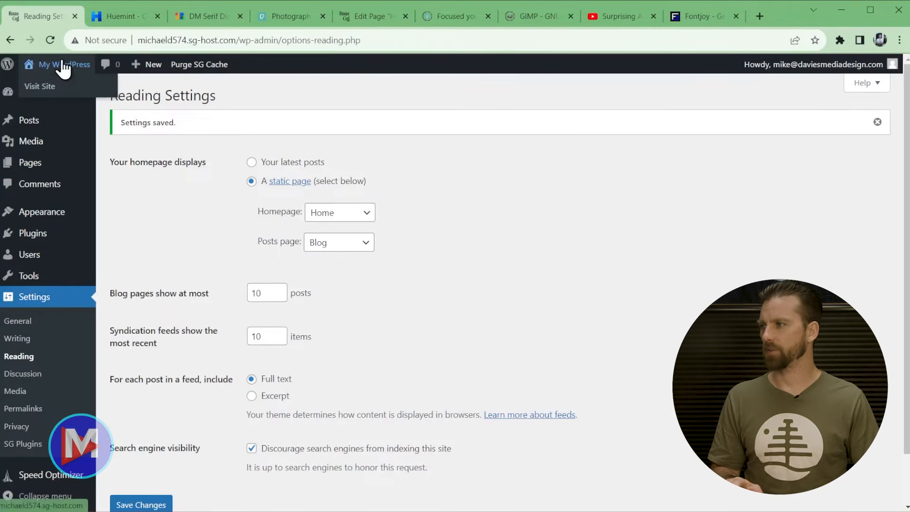
{"action": "left_click", "coordinate": [51, 85]}
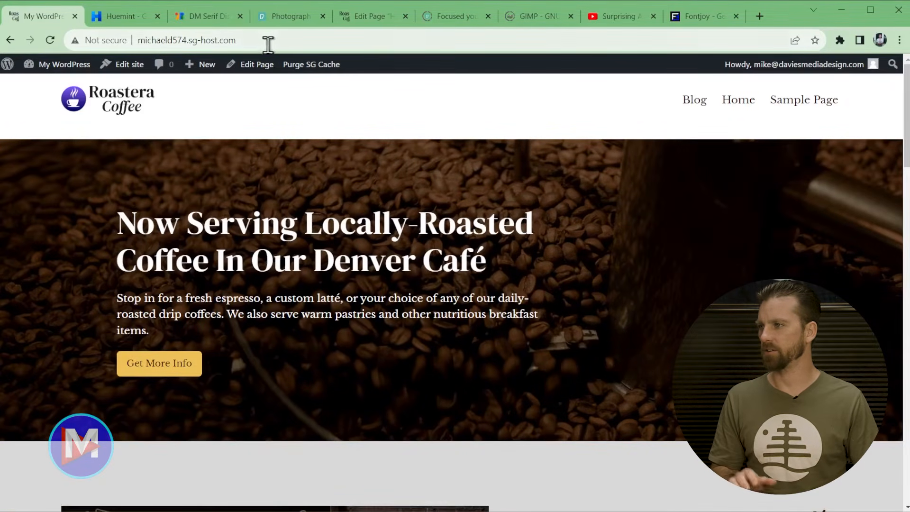
- Look over the live Roastera Coffee home page
{"action": "left_click", "coordinate": [244, 40]}
{"action": "left_click", "coordinate": [244, 40]}
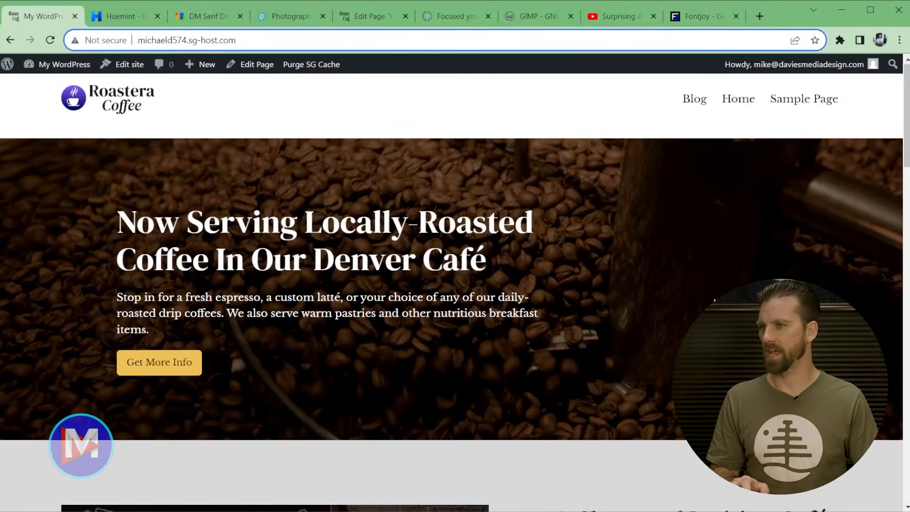
{"action": "scroll", "coordinate": [360, 265], "scroll_direction": "down", "scroll_amount": 20}
{"action": "scroll", "coordinate": [455, 285], "scroll_direction": "up", "scroll_amount": 20}
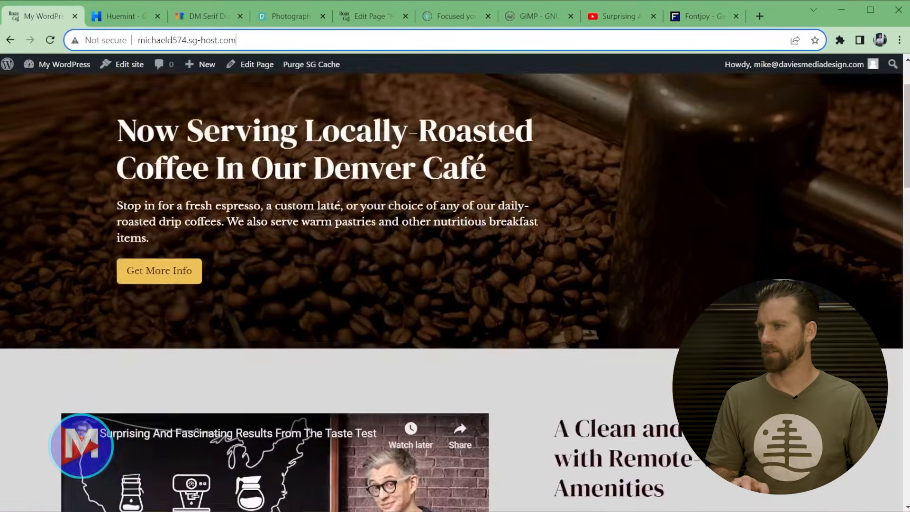
- Open the site's Blog page at /blog and scroll through its placeholder content
{"action": "left_click", "coordinate": [688, 104]}
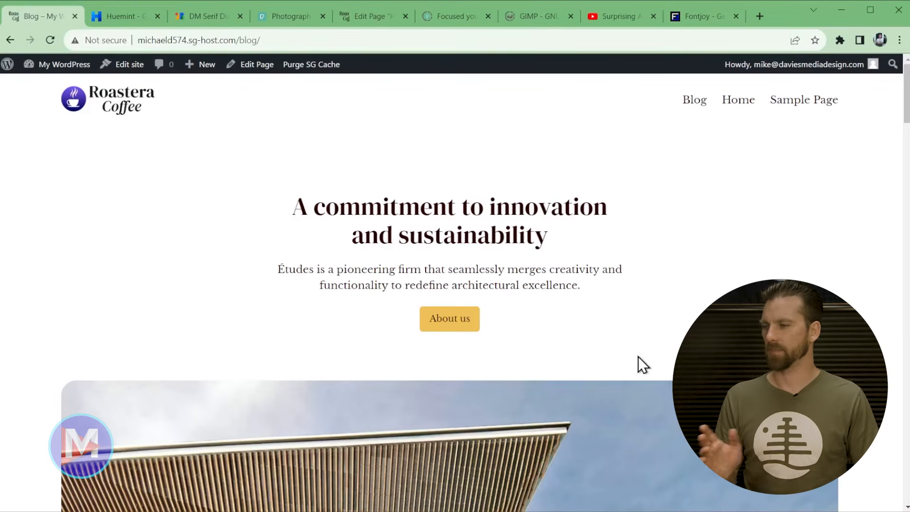
{"action": "scroll", "coordinate": [613, 354], "scroll_direction": "down", "scroll_amount": 15}
{"action": "scroll", "coordinate": [614, 354], "scroll_direction": "down", "scroll_amount": 20}
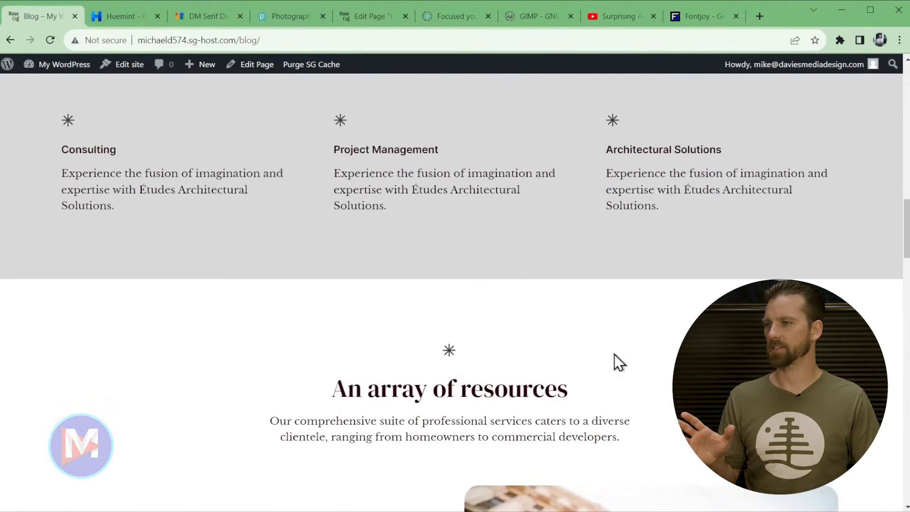
{"action": "scroll", "coordinate": [623, 355], "scroll_direction": "down", "scroll_amount": 15}
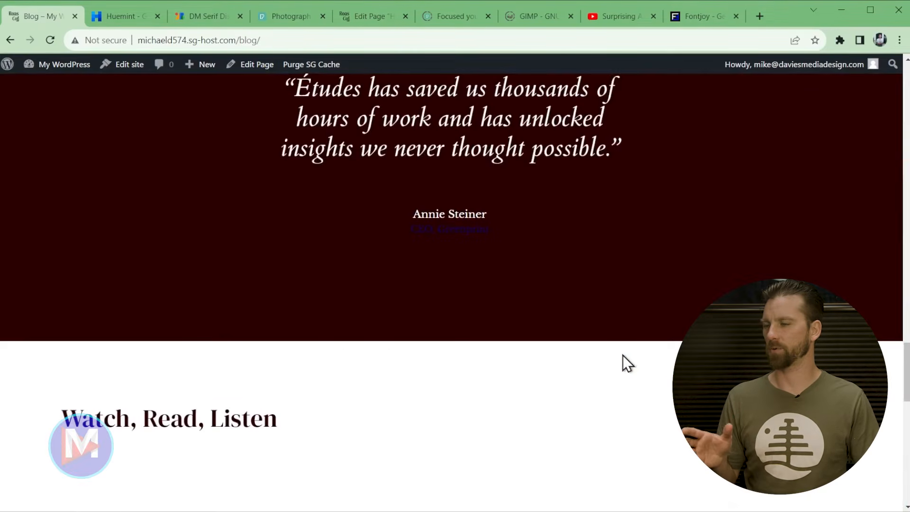
{"action": "scroll", "coordinate": [632, 371], "scroll_direction": "up", "scroll_amount": 20}
{"action": "scroll", "coordinate": [635, 371], "scroll_direction": "up", "scroll_amount": 10}
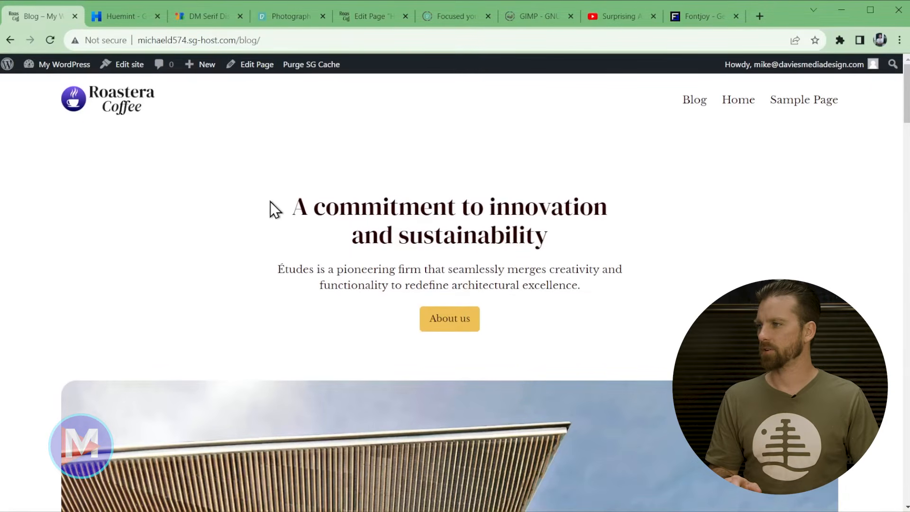
- Open the Blog page in the editor, read the posts-page notice, then return to Pages
{"action": "left_click", "coordinate": [257, 65]}
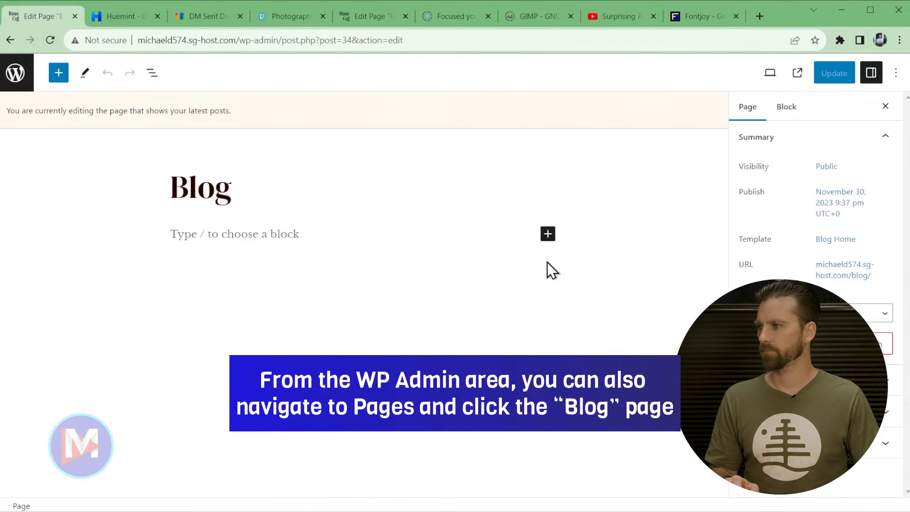
{"action": "left_click_drag", "start_coordinate": [7, 110], "coordinate": [232, 107]}
{"action": "left_click", "coordinate": [247, 106]}
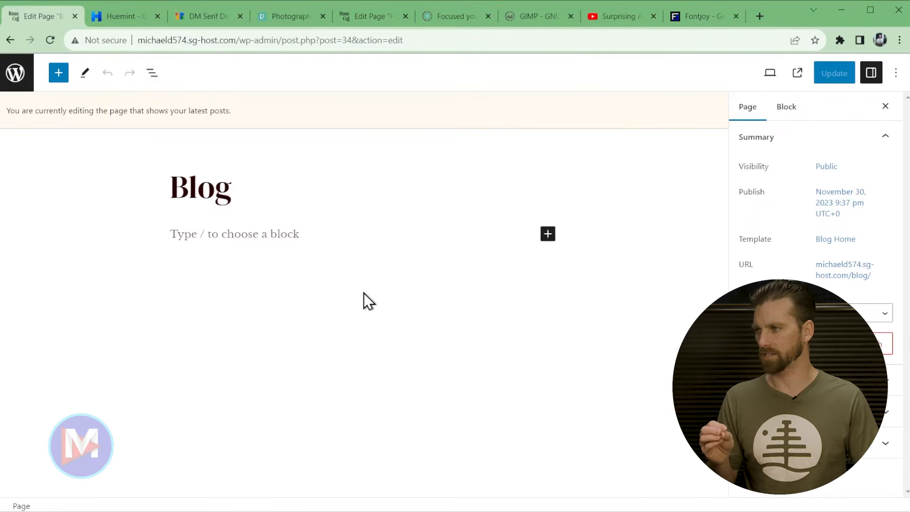
{"action": "left_click", "coordinate": [14, 75]}
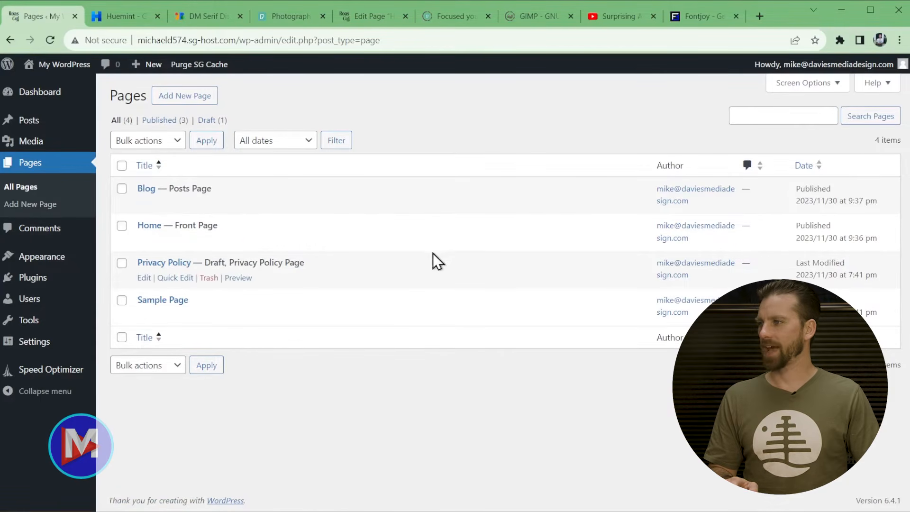
- View the empty All Posts list and start a new blank post
{"action": "mouse_move", "coordinate": [31, 126]}
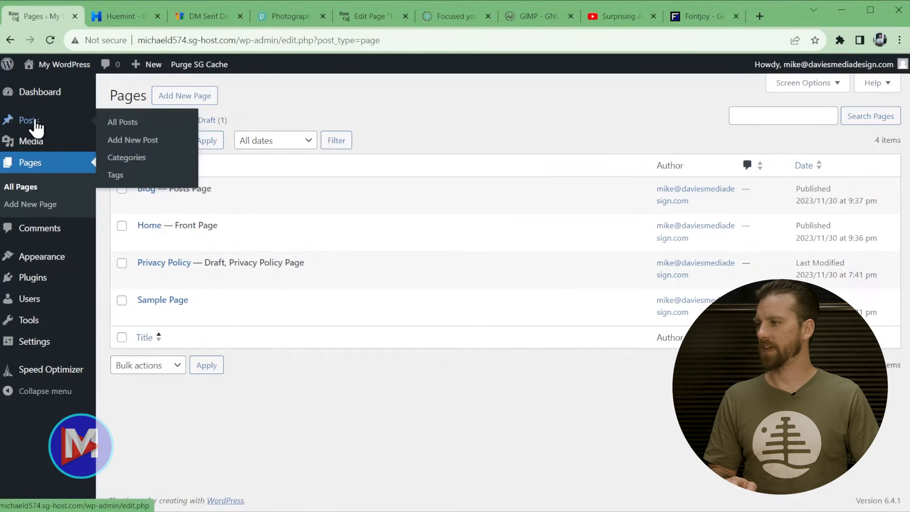
{"action": "left_click", "coordinate": [37, 124]}
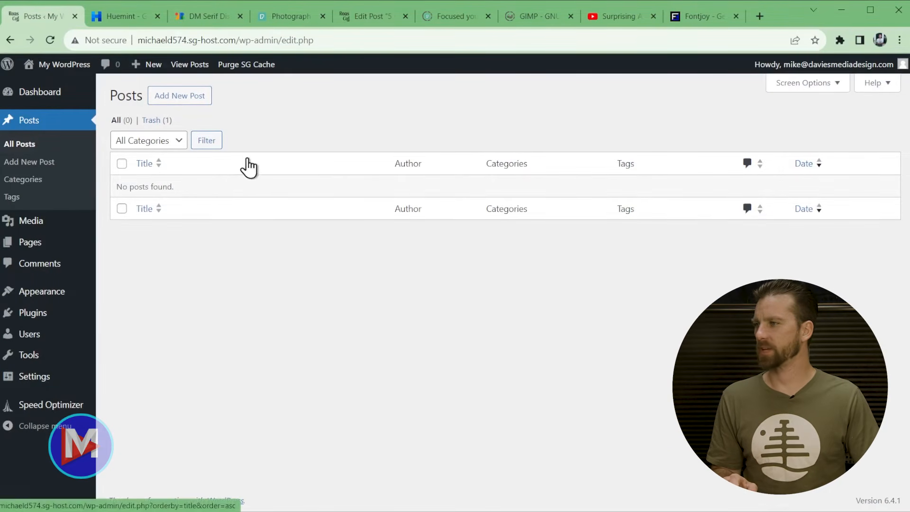
{"action": "left_click", "coordinate": [181, 97]}
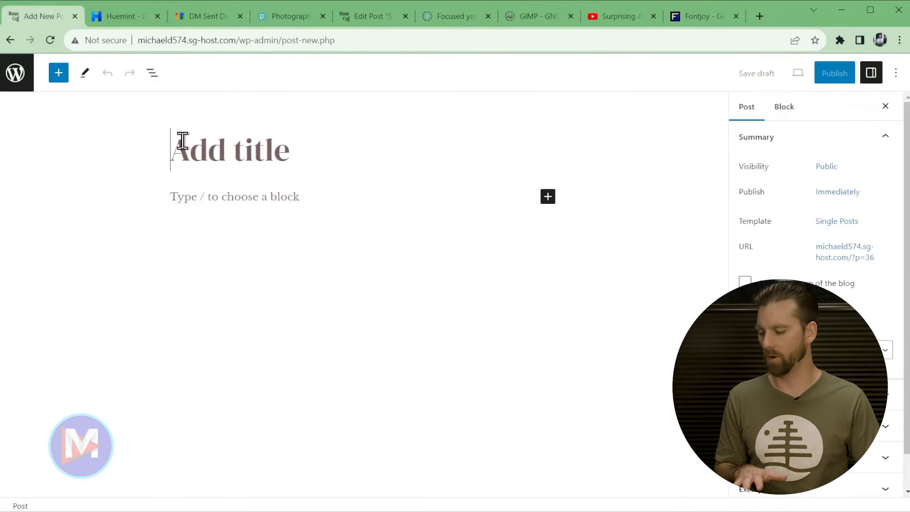
- Paste the title '5 Coffee Terms That Are Sure to Impress Your Local Barista', then add a test paragraph and image block
{"action": "type", "text": "5 Coffee Terms That Are Sure to Impress Your Local Barista"}
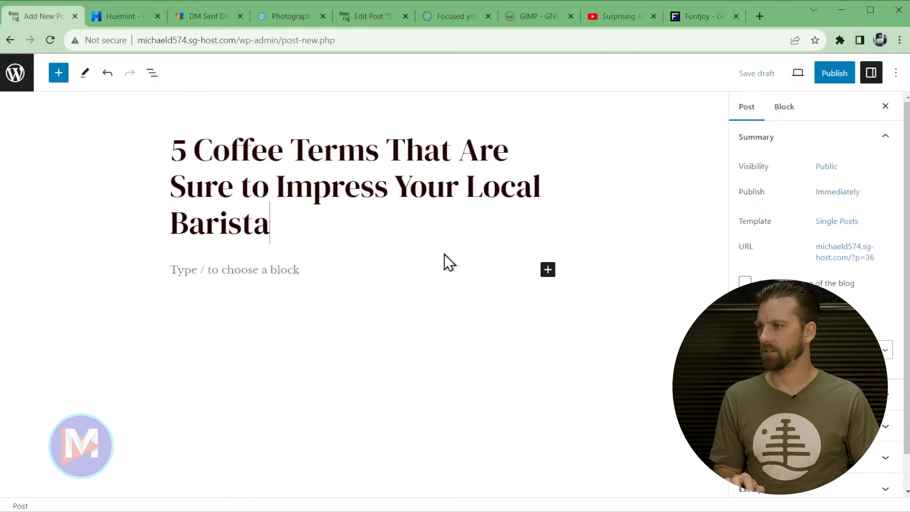
{"action": "left_click", "coordinate": [326, 269]}
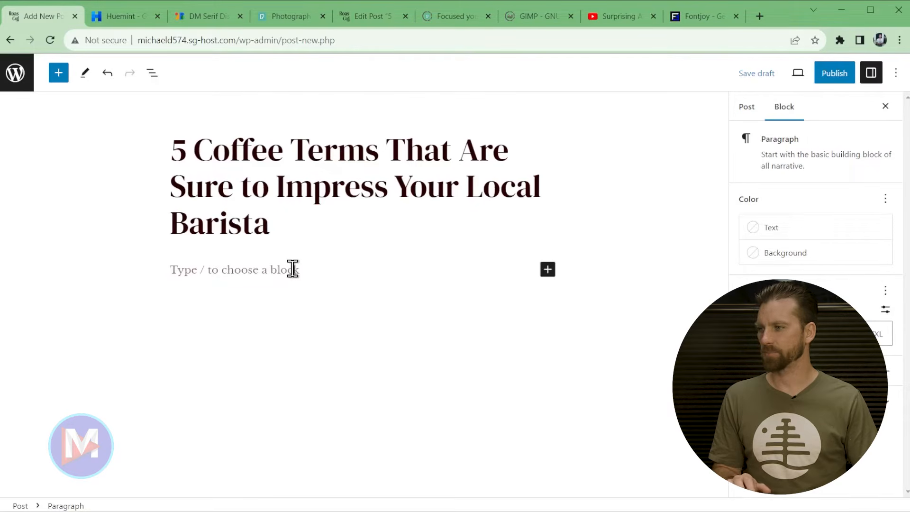
{"action": "type", "text": "gdfgdfgd fdg dfg"}
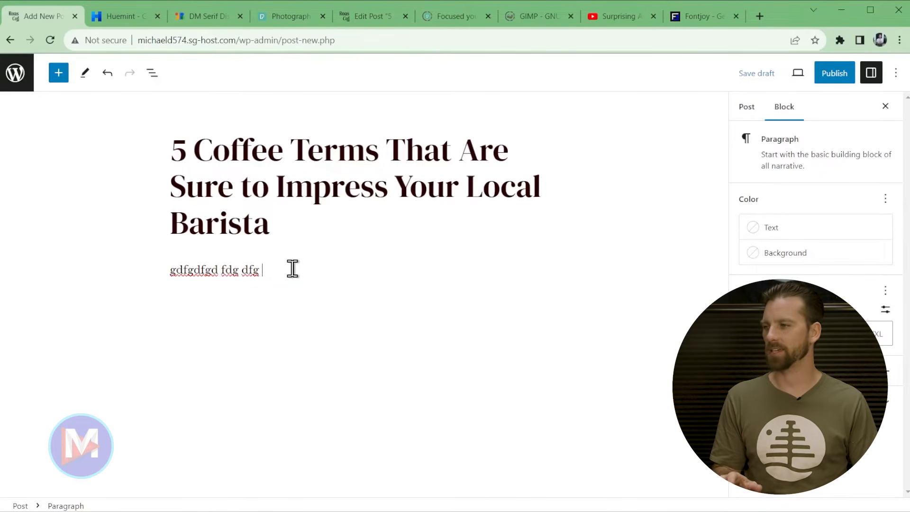
{"action": "key", "text": "Return"}
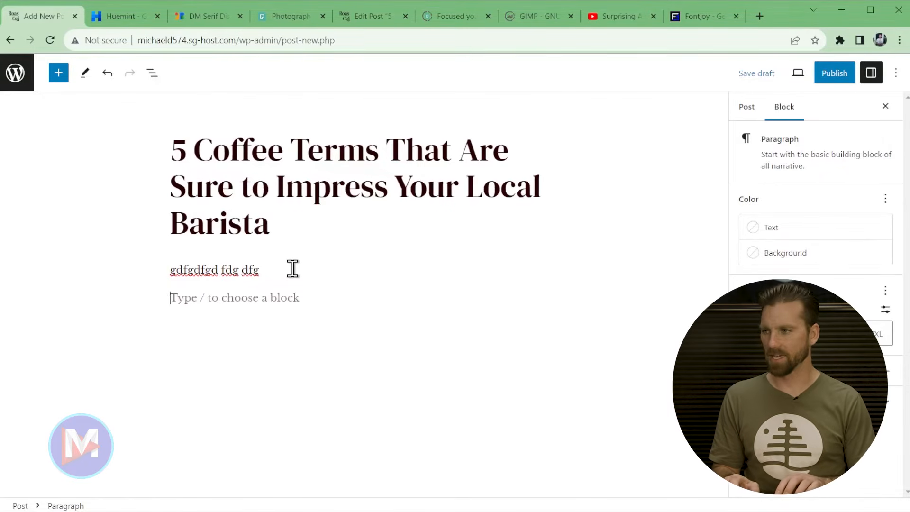
{"action": "type", "text": "/image"}
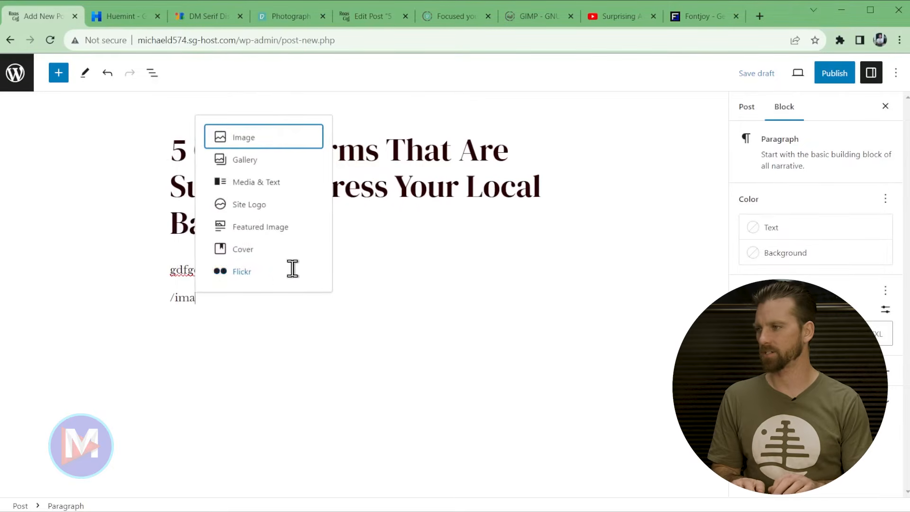
{"action": "left_click", "coordinate": [253, 141]}
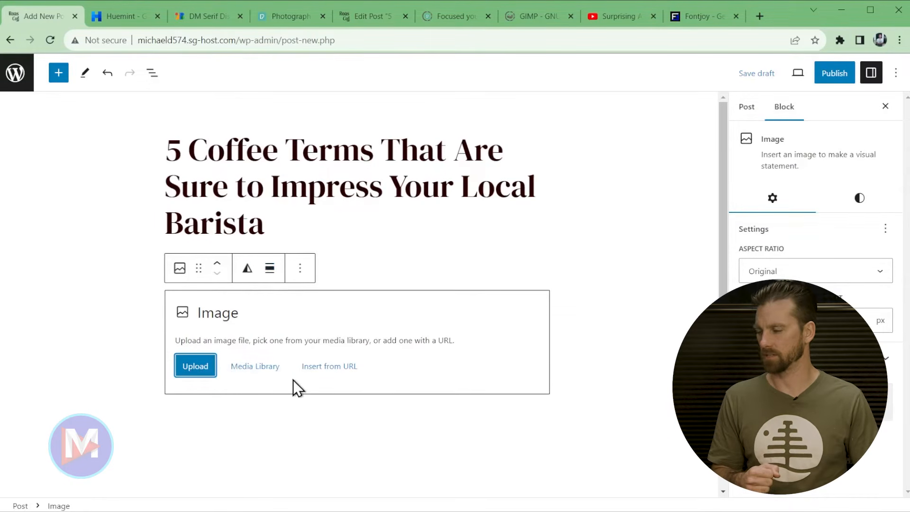
- Delete the empty image block and the 'gdfgdfgd' test paragraph
{"action": "left_click", "coordinate": [300, 268]}
{"action": "scroll", "coordinate": [377, 471], "scroll_direction": "down", "scroll_amount": 2}
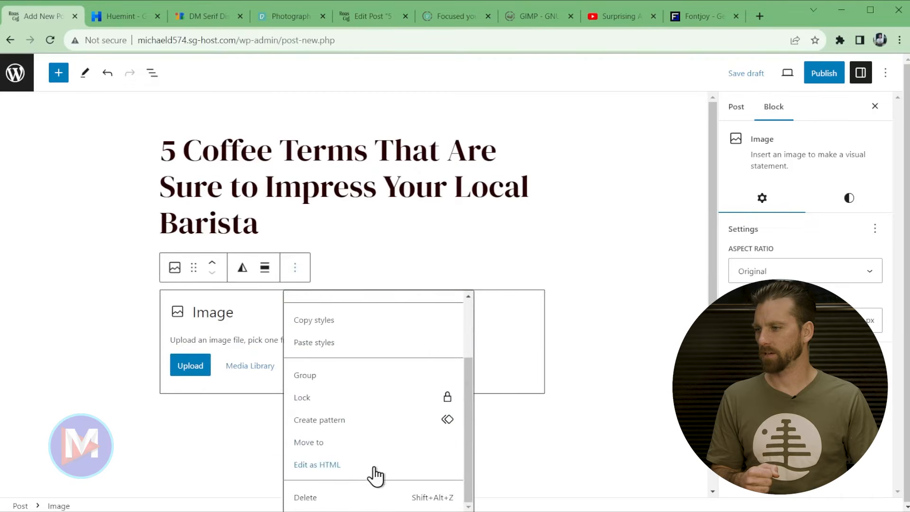
{"action": "left_click", "coordinate": [359, 498]}
{"action": "left_click", "coordinate": [338, 240]}
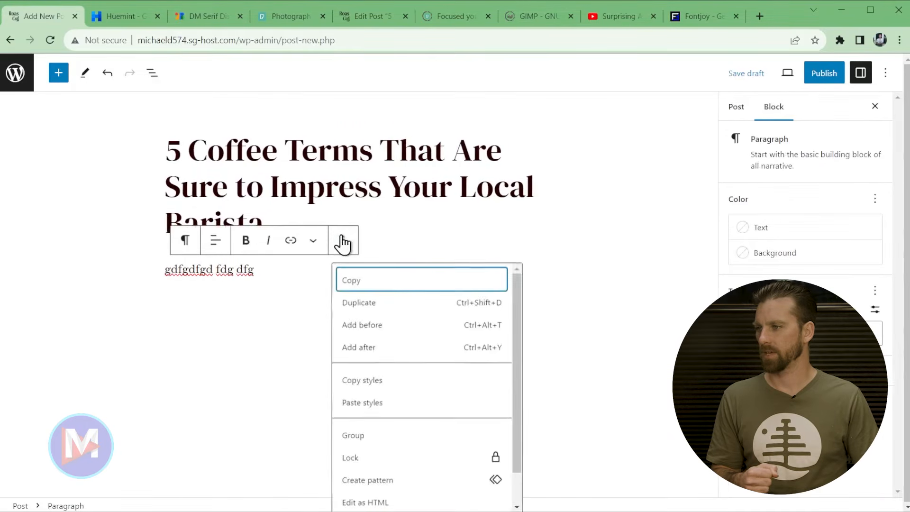
{"action": "scroll", "coordinate": [383, 454], "scroll_direction": "down", "scroll_amount": 2}
{"action": "left_click", "coordinate": [387, 496]}
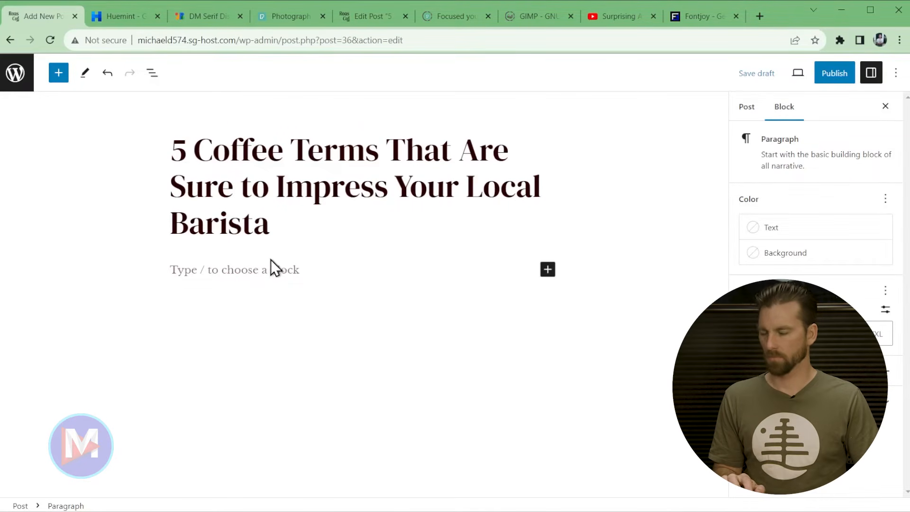
- Paste the lorem ipsum paragraphs and insert an empty block after the first paragraph
{"action": "key", "text": "ctrl+v"}
{"action": "scroll", "coordinate": [485, 383], "scroll_direction": "up", "scroll_amount": 10}
{"action": "scroll", "coordinate": [485, 383], "scroll_direction": "up", "scroll_amount": 3}
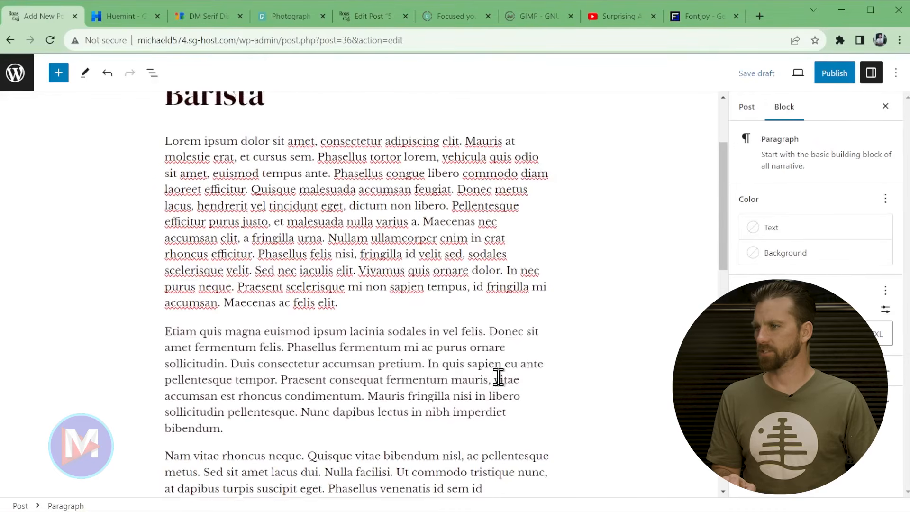
{"action": "scroll", "coordinate": [498, 376], "scroll_direction": "down", "scroll_amount": 5}
{"action": "left_click", "coordinate": [374, 186]}
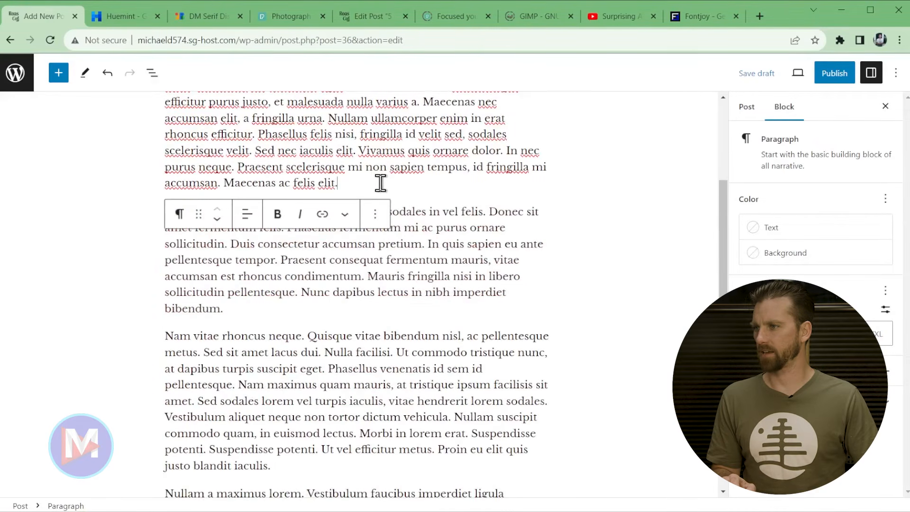
{"action": "key", "text": "Return"}
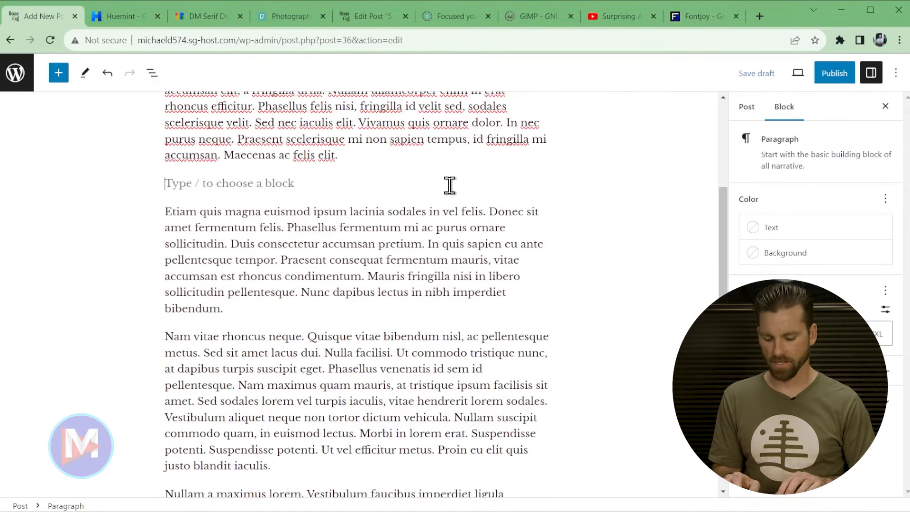
- Add an /image block and upload 'Barista Standing at Coffee Roaster' from the Roastera Coffee WordPress Site folder
{"action": "type", "text": "/image"}
{"action": "left_click", "coordinate": [219, 214]}
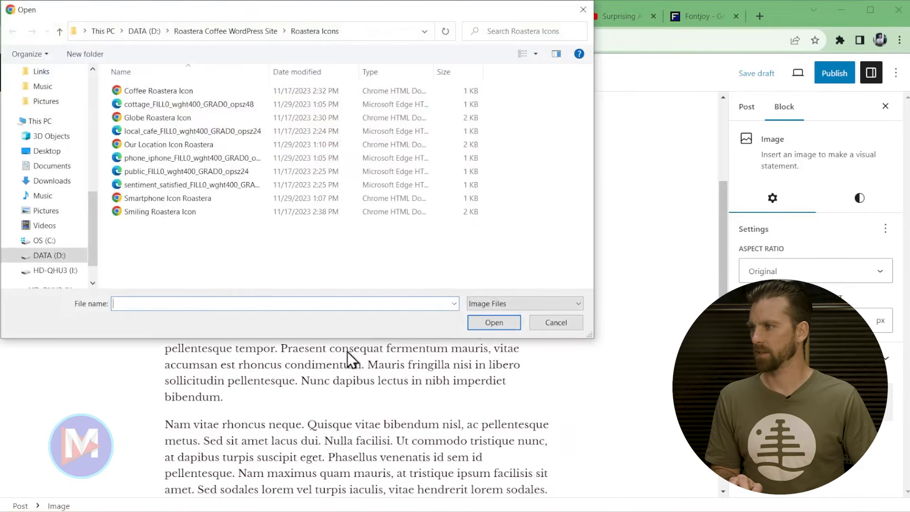
{"action": "left_click", "coordinate": [253, 23]}
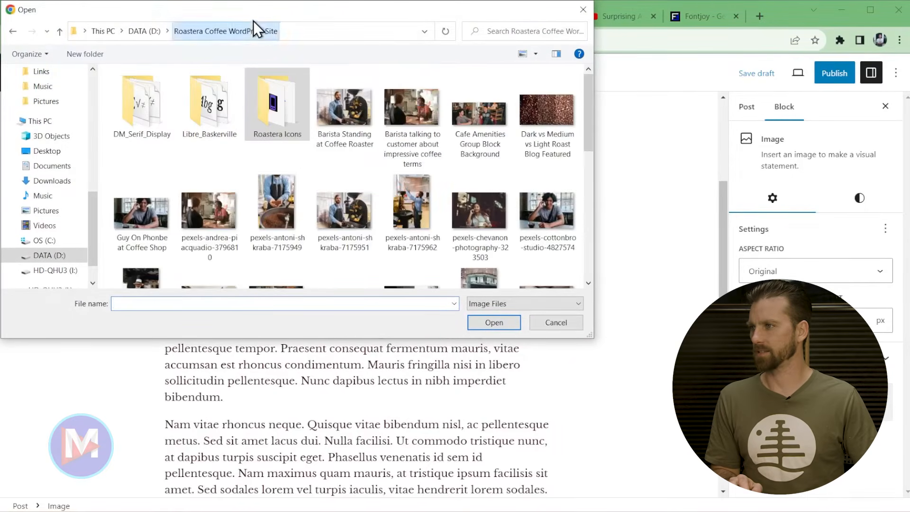
{"action": "left_click_drag", "start_coordinate": [258, 16], "coordinate": [380, 55]}
{"action": "left_click_drag", "start_coordinate": [706, 180], "coordinate": [721, 271]}
{"action": "scroll", "coordinate": [467, 213], "scroll_direction": "up", "scroll_amount": 10}
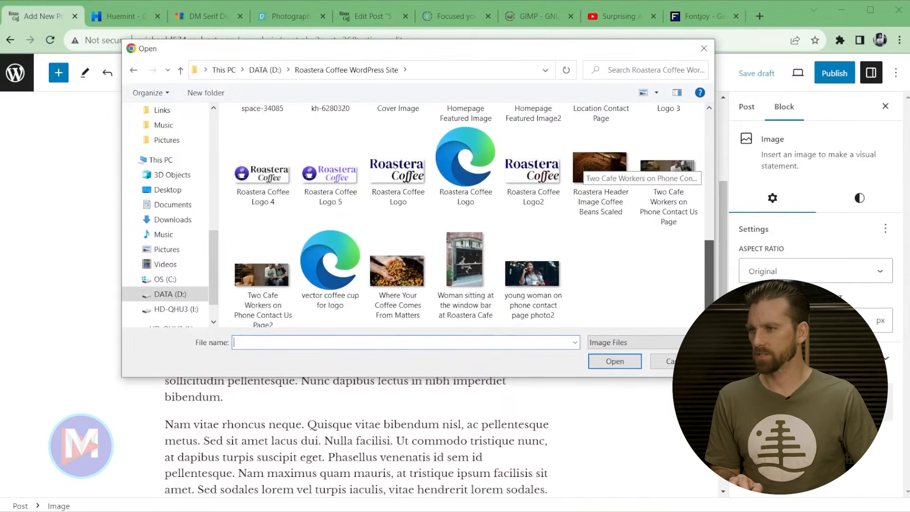
{"action": "left_click", "coordinate": [470, 147]}
{"action": "double_click", "coordinate": [470, 148]}
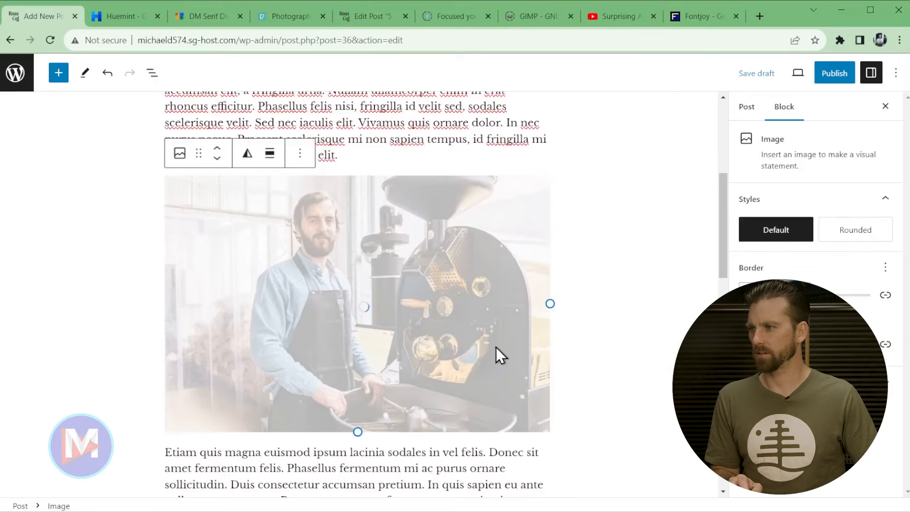
{"action": "scroll", "coordinate": [424, 464], "scroll_direction": "down", "scroll_amount": 1}
{"action": "scroll", "coordinate": [424, 464], "scroll_direction": "down", "scroll_amount": 15}
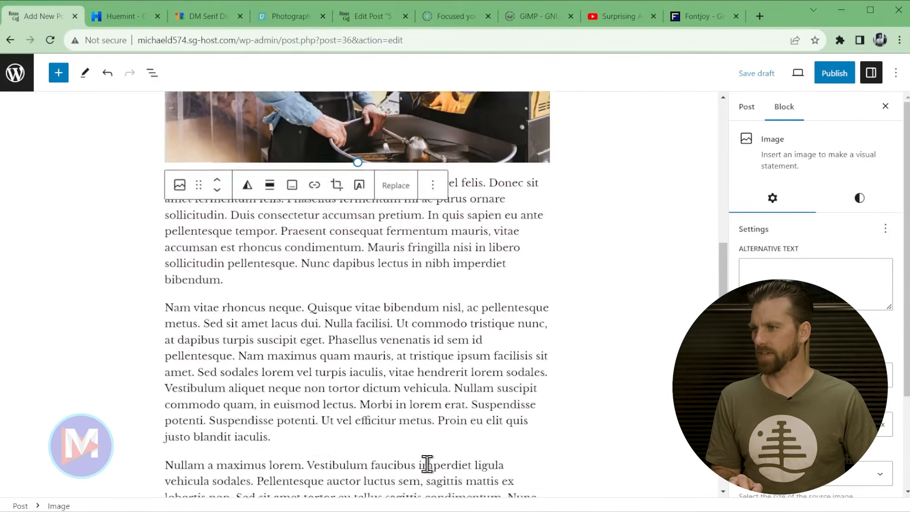
{"action": "scroll", "coordinate": [433, 450], "scroll_direction": "up", "scroll_amount": 20}
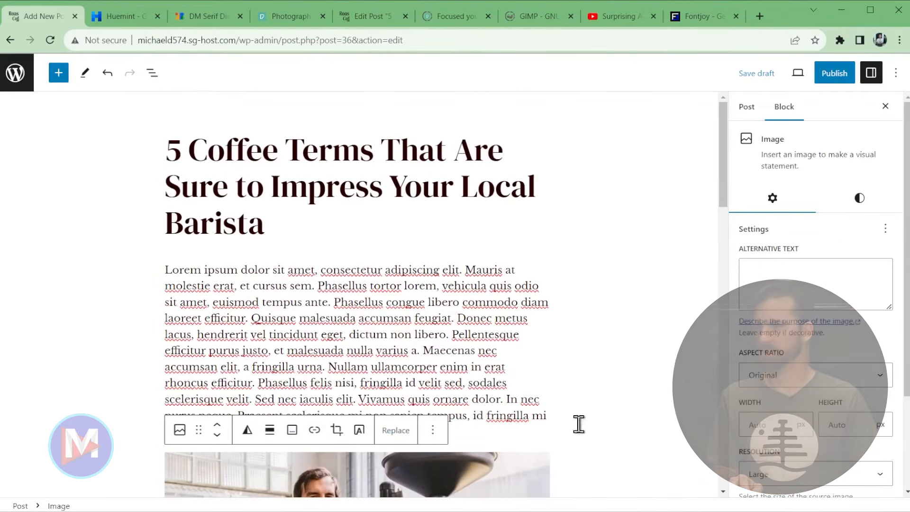
{"action": "scroll", "coordinate": [564, 375], "scroll_direction": "down", "scroll_amount": 4}
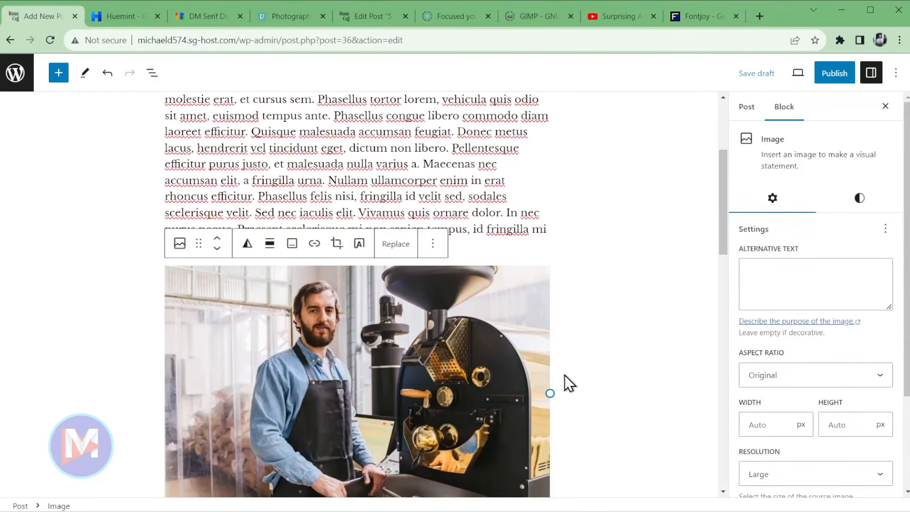
- Give the image alt text 'Barista Roasting Coffee Beans at Roastera…', correcting 'Cafe' to 'Café'
{"action": "left_click", "coordinate": [774, 280]}
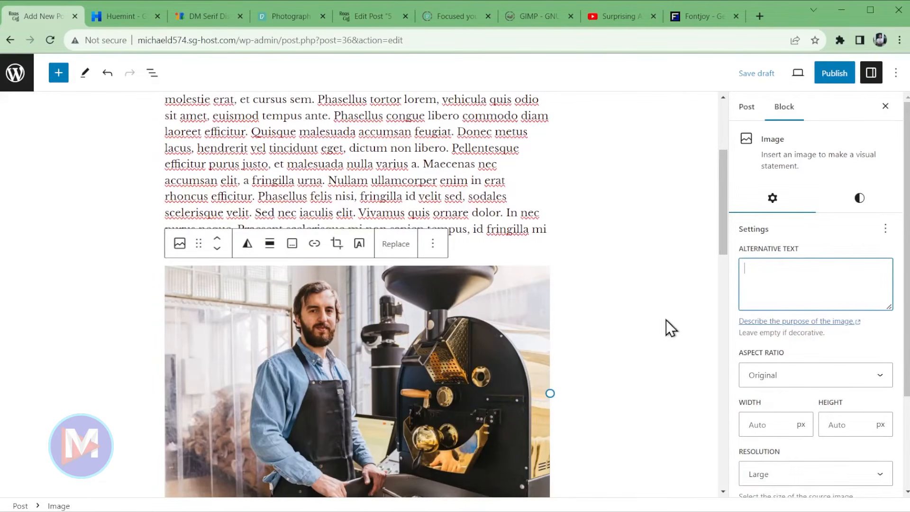
{"action": "type", "text": "Barista Roasting Coffee Beans at Roastera Denver Cafe"}
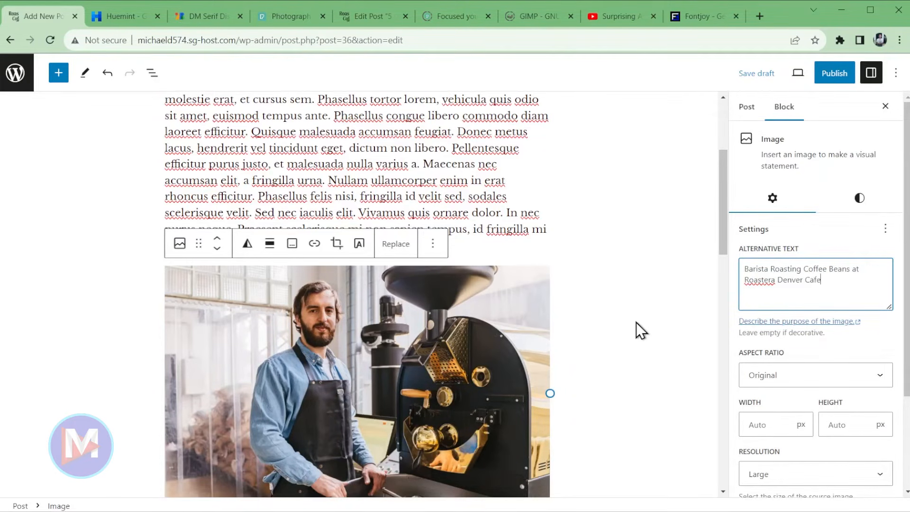
{"action": "right_click", "coordinate": [814, 279]}
{"action": "left_click", "coordinate": [826, 287]}
- Set the image to Standard 4:3 aspect ratio with expand on click, then show the post's Categories
{"action": "scroll", "coordinate": [612, 360], "scroll_direction": "down", "scroll_amount": 2}
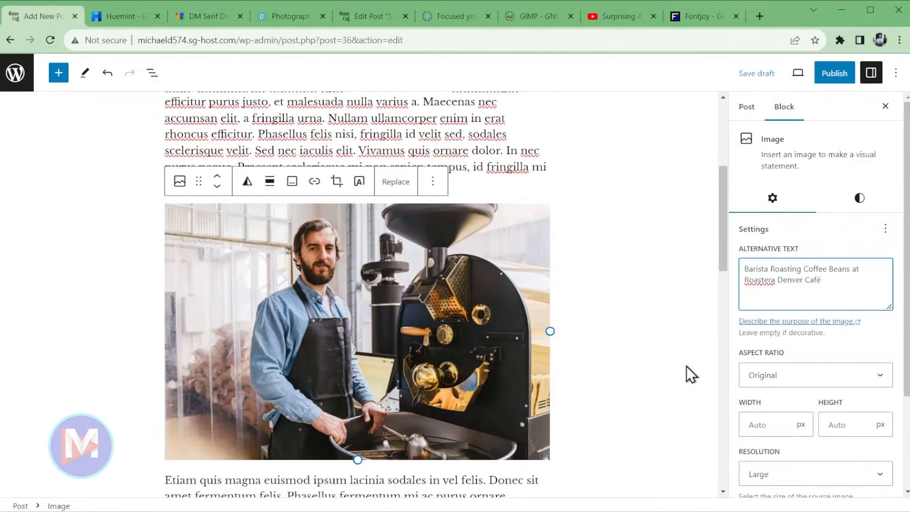
{"action": "left_click", "coordinate": [813, 379]}
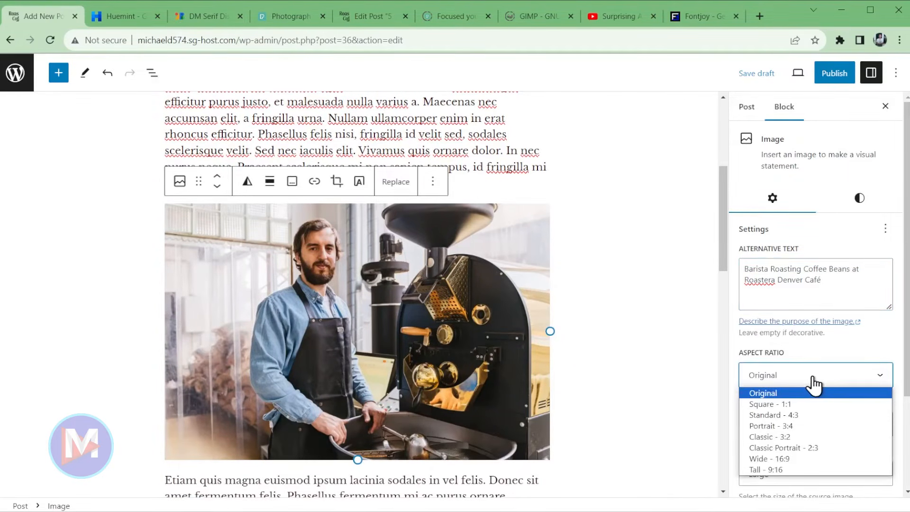
{"action": "left_click", "coordinate": [820, 416]}
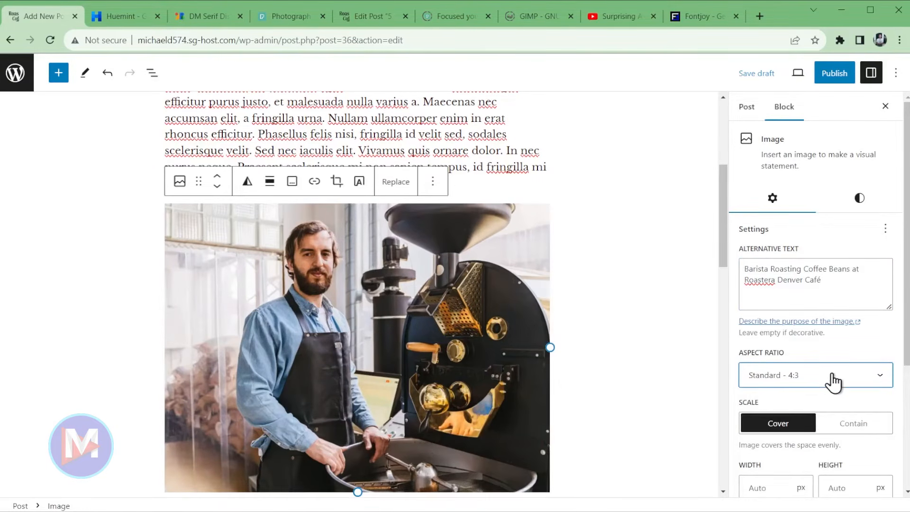
{"action": "scroll", "coordinate": [855, 346], "scroll_direction": "down", "scroll_amount": 3}
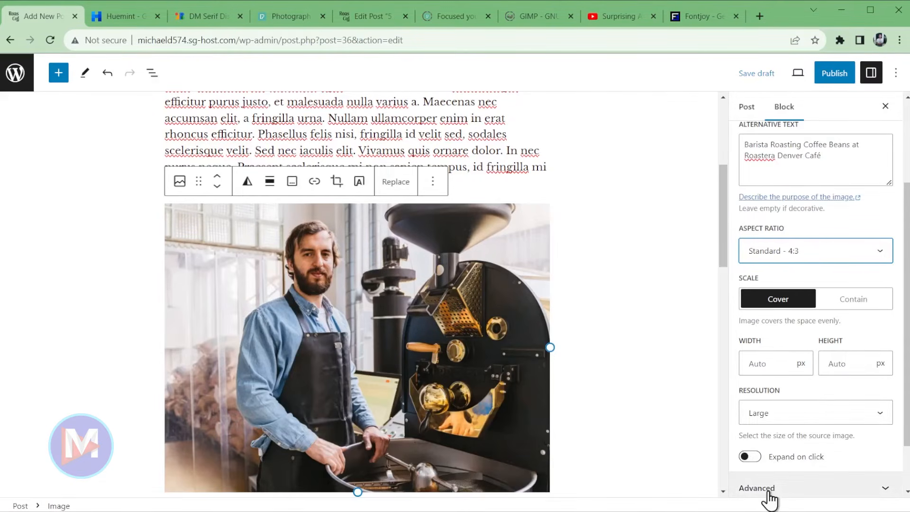
{"action": "left_click", "coordinate": [751, 463]}
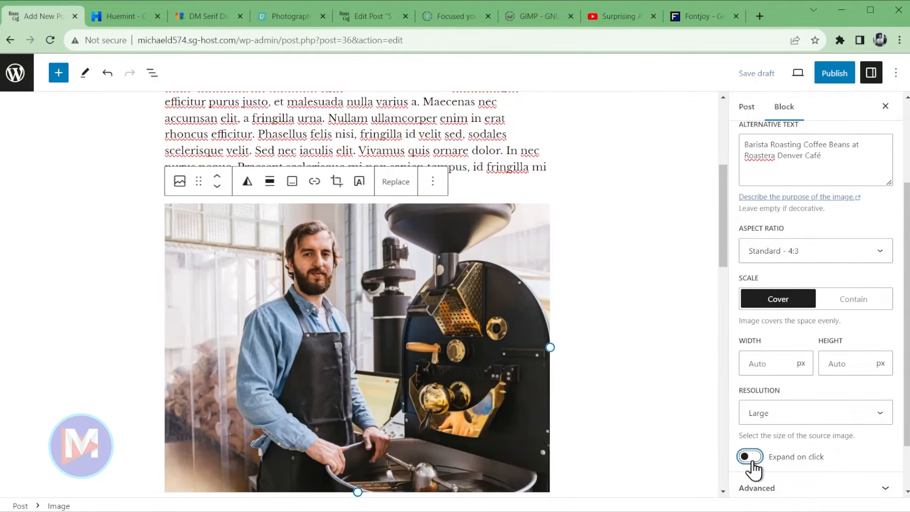
{"action": "left_click", "coordinate": [750, 113]}
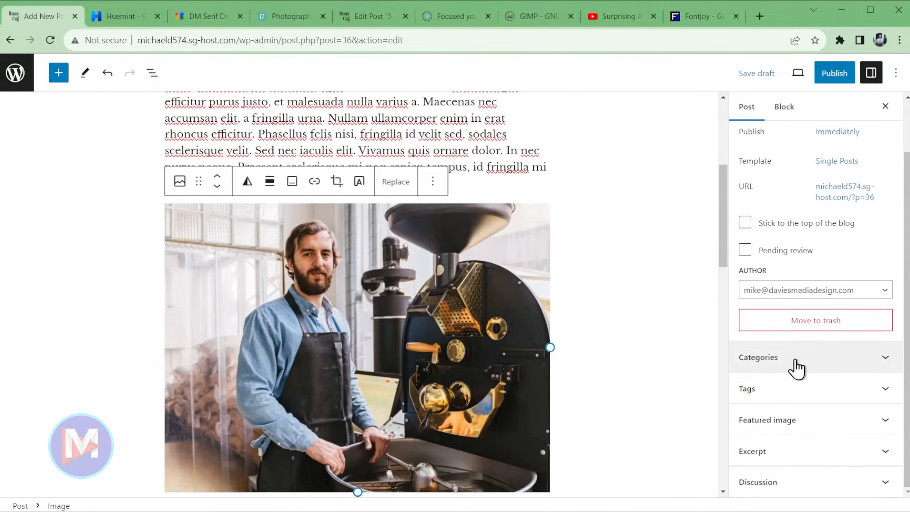
{"action": "left_click", "coordinate": [846, 367]}
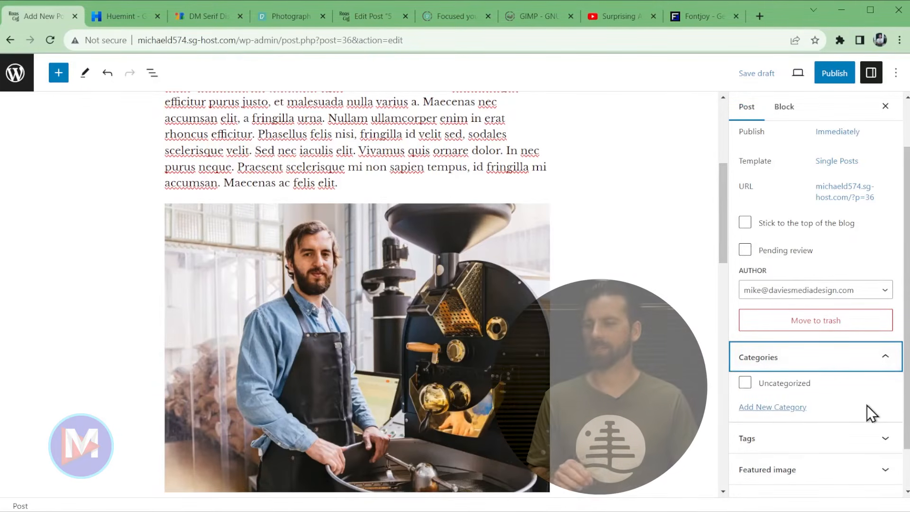
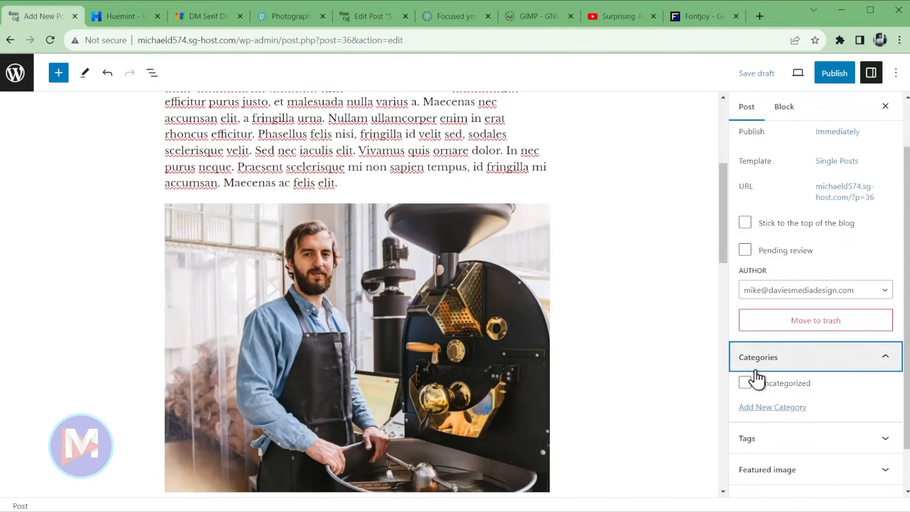
- Create the new category Coffee Terminology and assign it to the post
{"action": "left_click", "coordinate": [768, 408]}
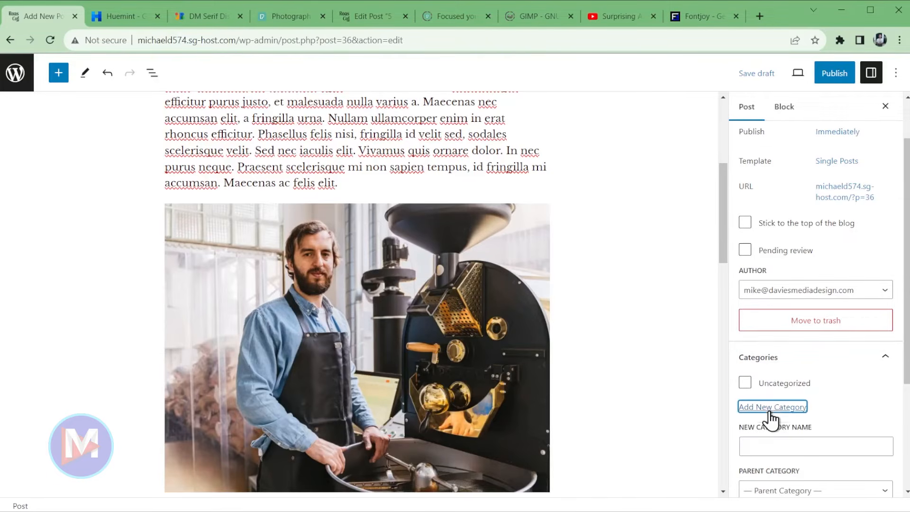
{"action": "scroll", "coordinate": [843, 431], "scroll_direction": "down", "scroll_amount": 1}
{"action": "left_click", "coordinate": [818, 379]}
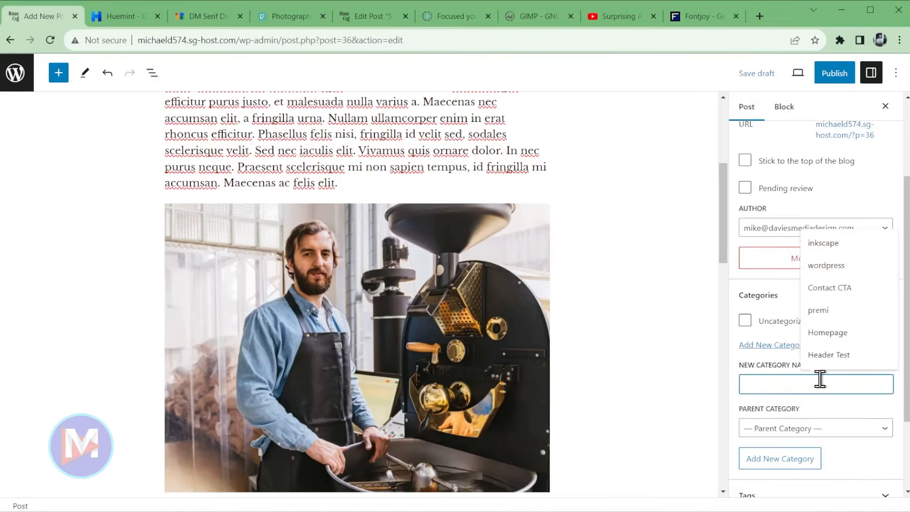
{"action": "type", "text": "Coffee "}
{"action": "type", "text": "Terminology"}
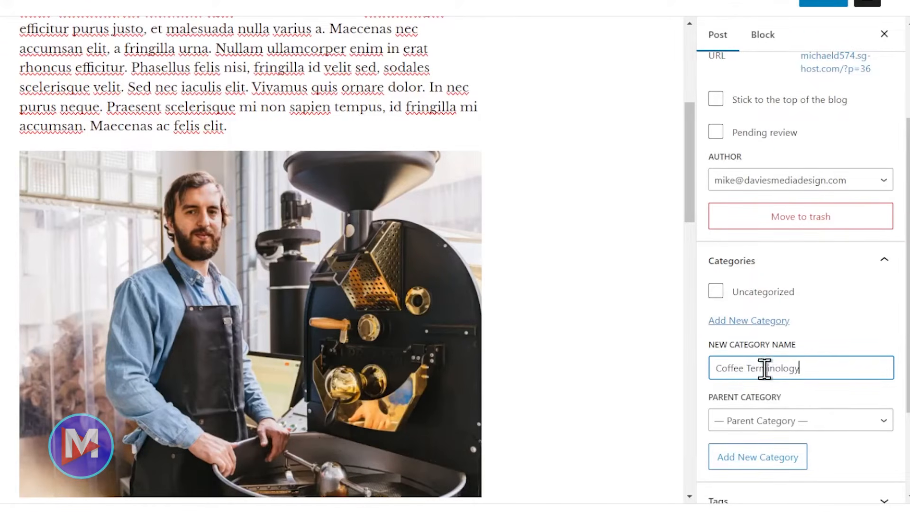
{"action": "left_click", "coordinate": [754, 462]}
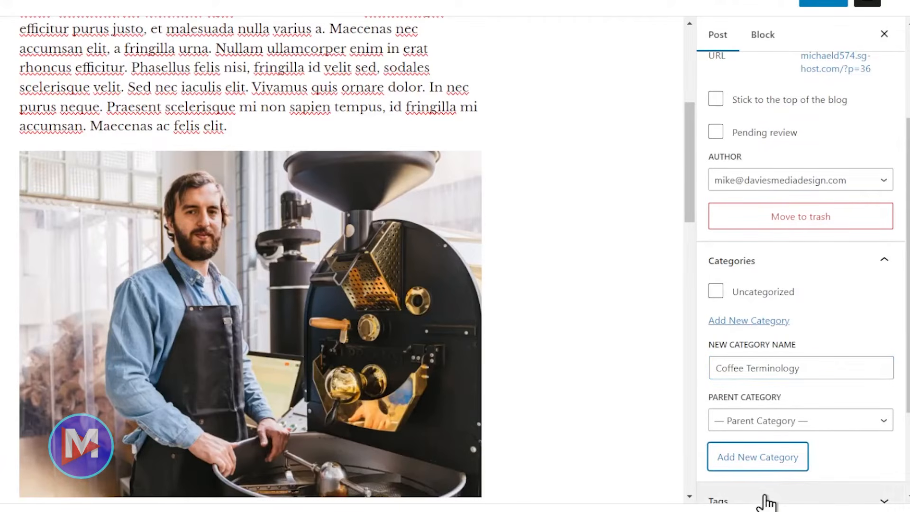
- Add a second new category, Coffee Basics, then expand the Tags panel
{"action": "left_click", "coordinate": [755, 387]}
{"action": "type", "text": "coffee B"}
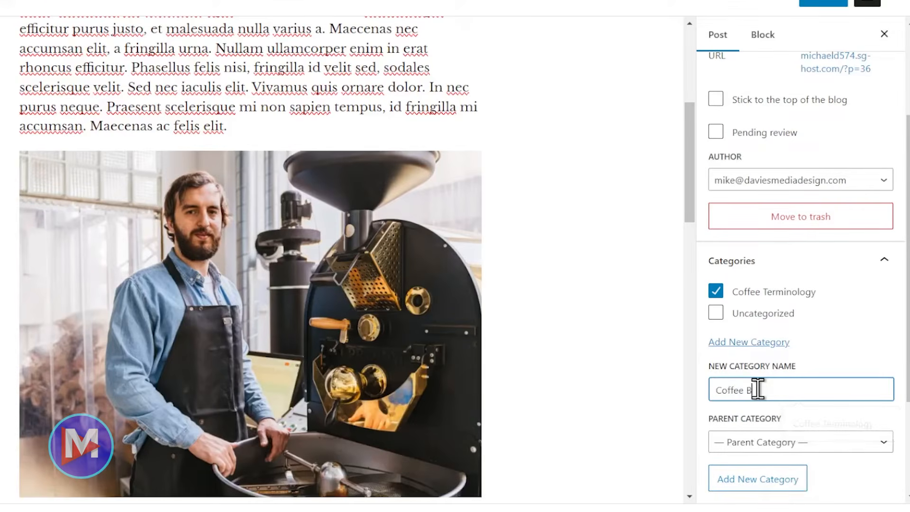
{"action": "key", "text": "Return"}
{"action": "scroll", "coordinate": [802, 284], "scroll_direction": "down", "scroll_amount": 2}
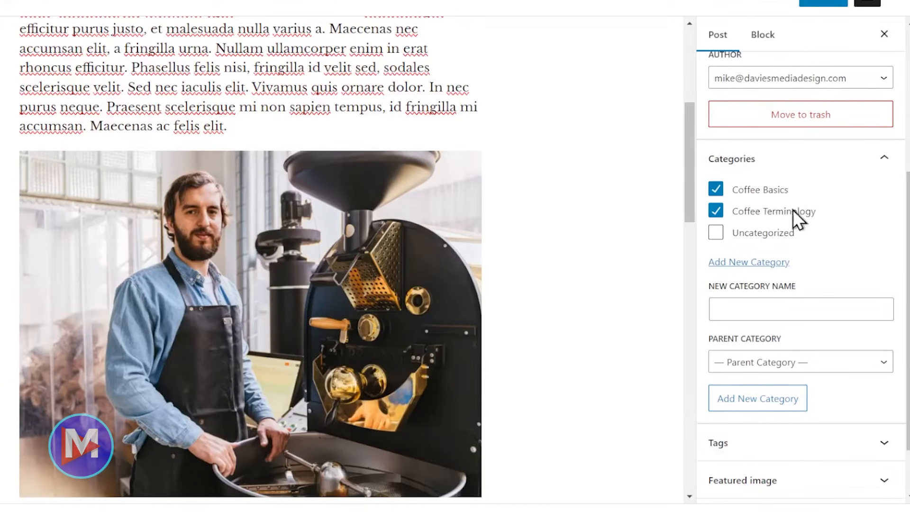
{"action": "scroll", "coordinate": [805, 426], "scroll_direction": "down", "scroll_amount": 2}
{"action": "left_click", "coordinate": [791, 379]}
{"action": "scroll", "coordinate": [826, 389], "scroll_direction": "down", "scroll_amount": 1}
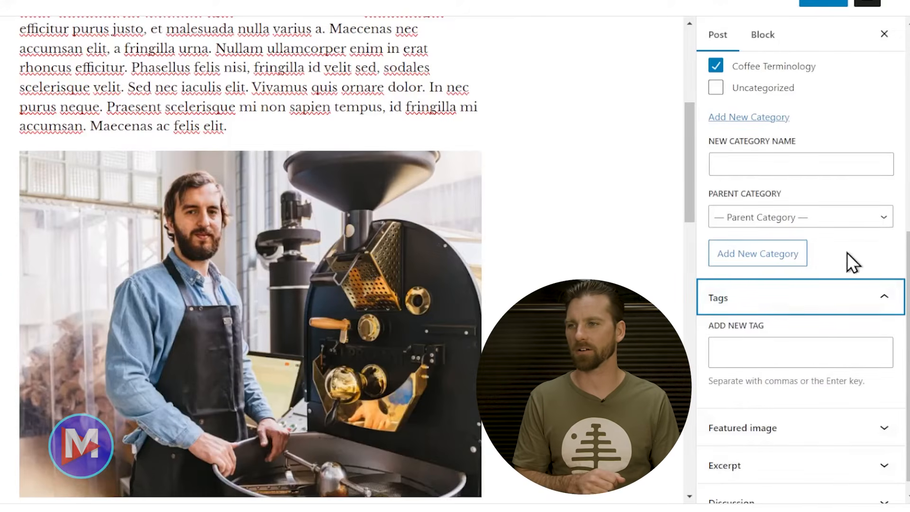
- Tag the post with barista terminology, coffee beans and coffee roast
{"action": "scroll", "coordinate": [847, 251], "scroll_direction": "up", "scroll_amount": 3}
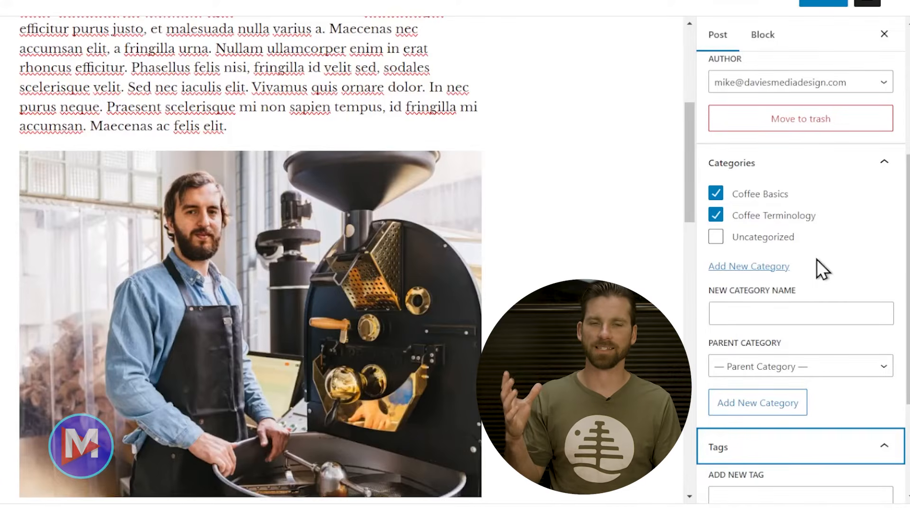
{"action": "scroll", "coordinate": [827, 264], "scroll_direction": "down", "scroll_amount": 3}
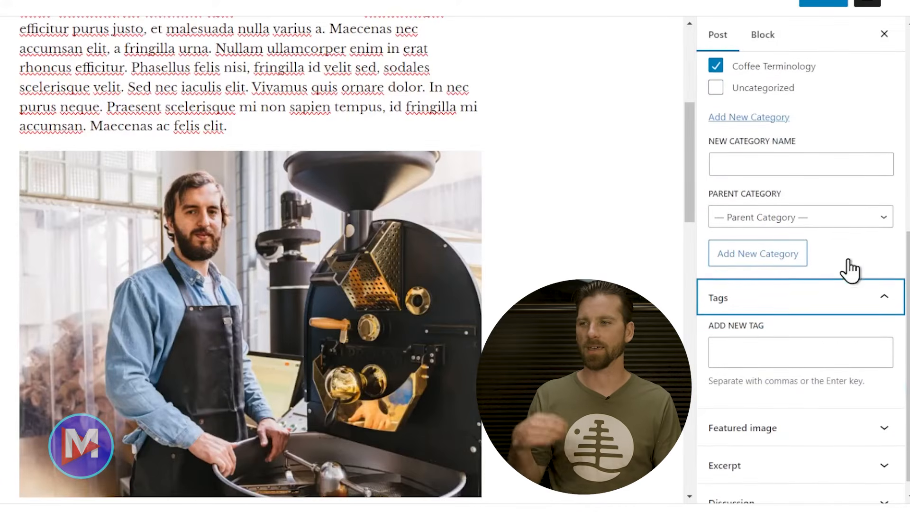
{"action": "left_click", "coordinate": [847, 345]}
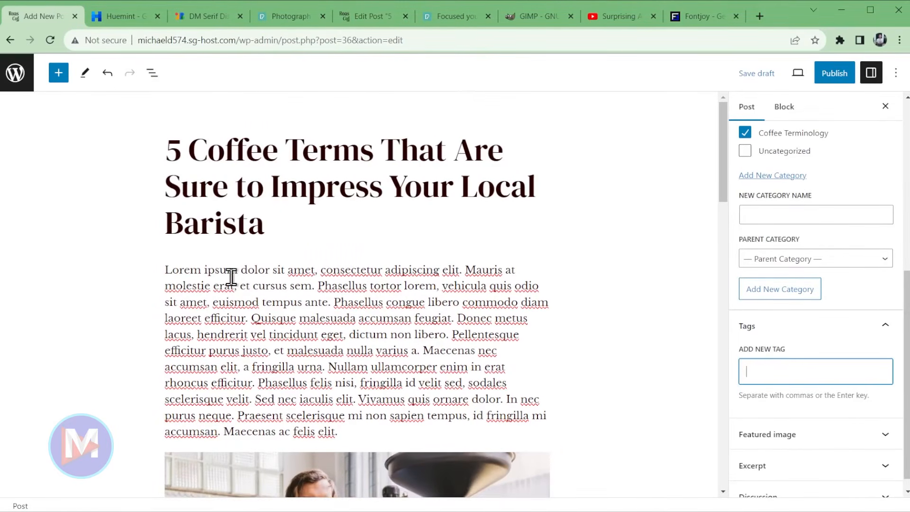
{"action": "scroll", "coordinate": [256, 293], "scroll_direction": "down", "scroll_amount": 3}
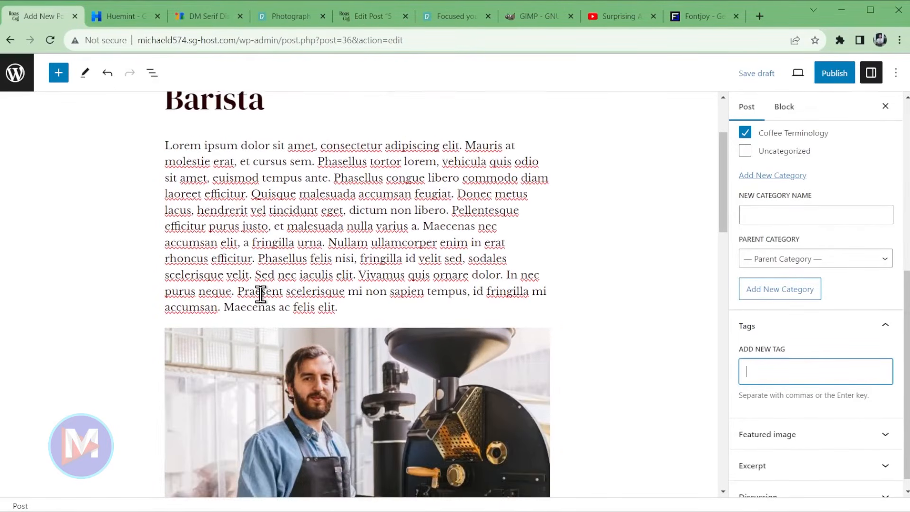
{"action": "scroll", "coordinate": [426, 291], "scroll_direction": "down", "scroll_amount": 5}
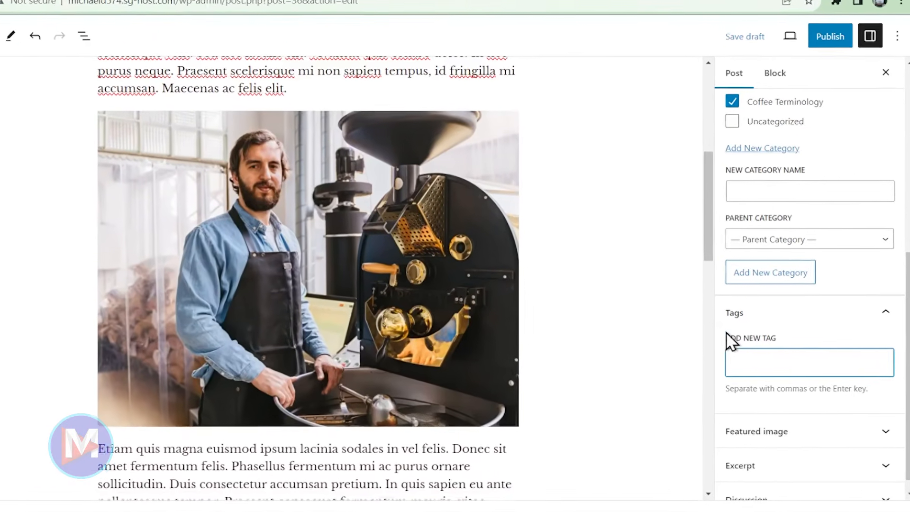
{"action": "type", "text": "barista "}
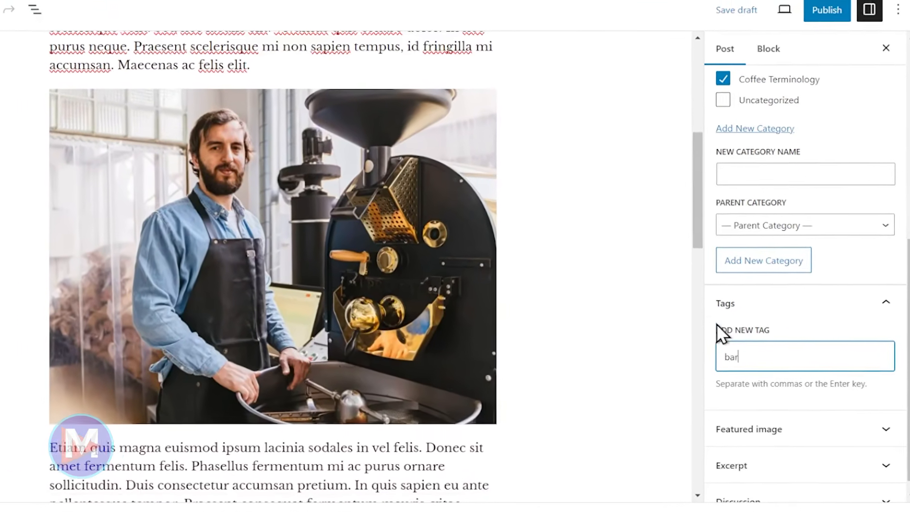
{"action": "type", "text": "term"}
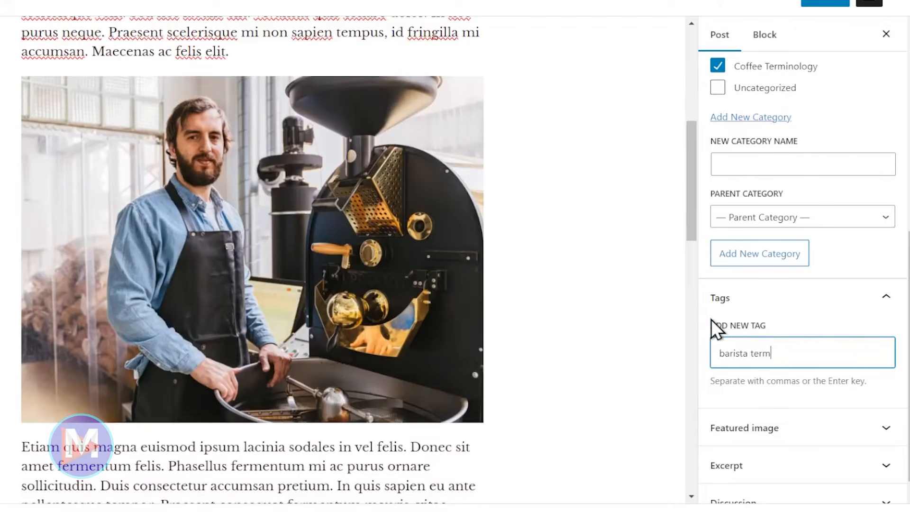
{"action": "type", "text": "inology"}
{"action": "key", "text": "Return"}
{"action": "type", "text": "coffee beans"}
{"action": "key", "text": "Return"}
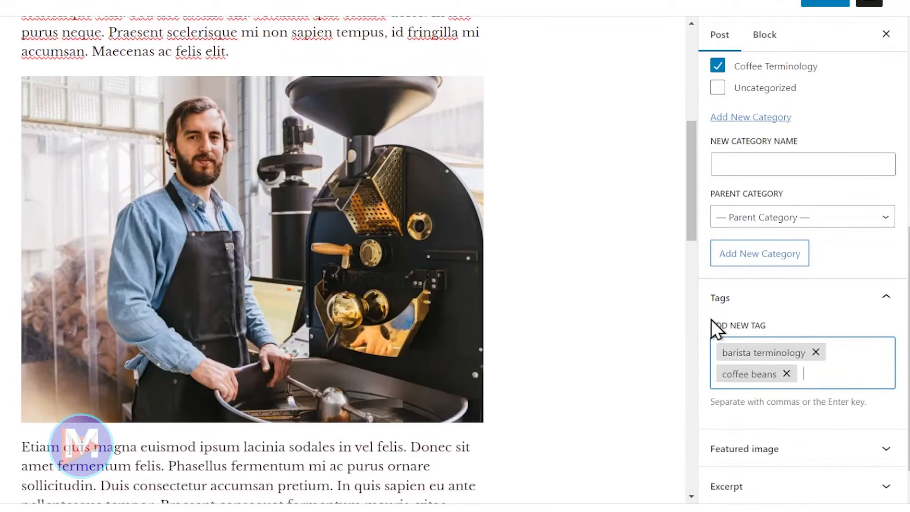
{"action": "type", "text": "coffee roast"}
{"action": "key", "text": "Return"}
- Add the tags roasting techniques, coffee types, lattes and espresso
{"action": "type", "text": "roasting techniques"}
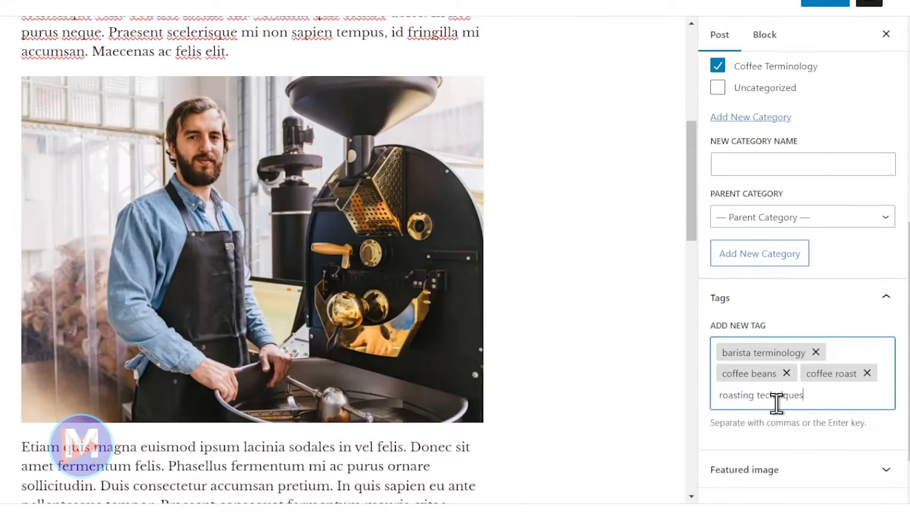
{"action": "key", "text": "Return"}
{"action": "type", "text": "coffee types"}
{"action": "key", "text": "Return"}
{"action": "type", "text": "lattes"}
{"action": "key", "text": "Return"}
{"action": "type", "text": "espr"}
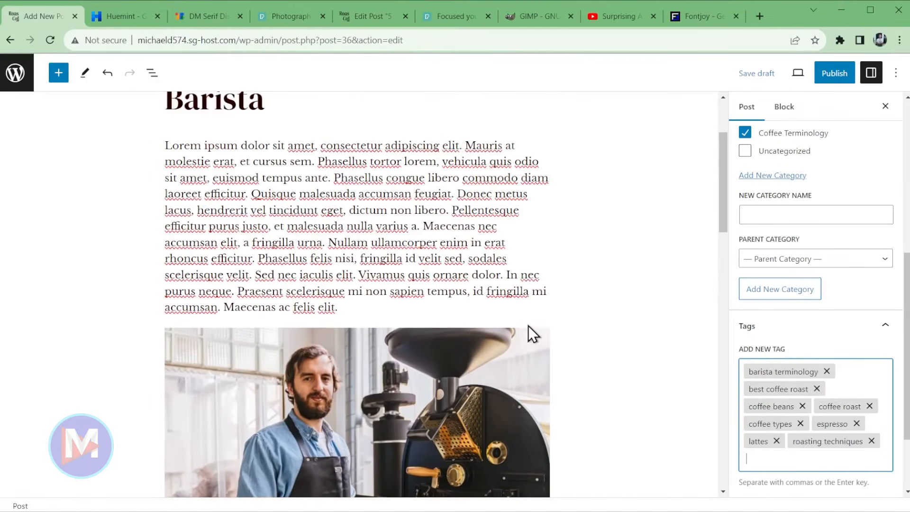
{"action": "scroll", "coordinate": [849, 339], "scroll_direction": "down", "scroll_amount": 2}
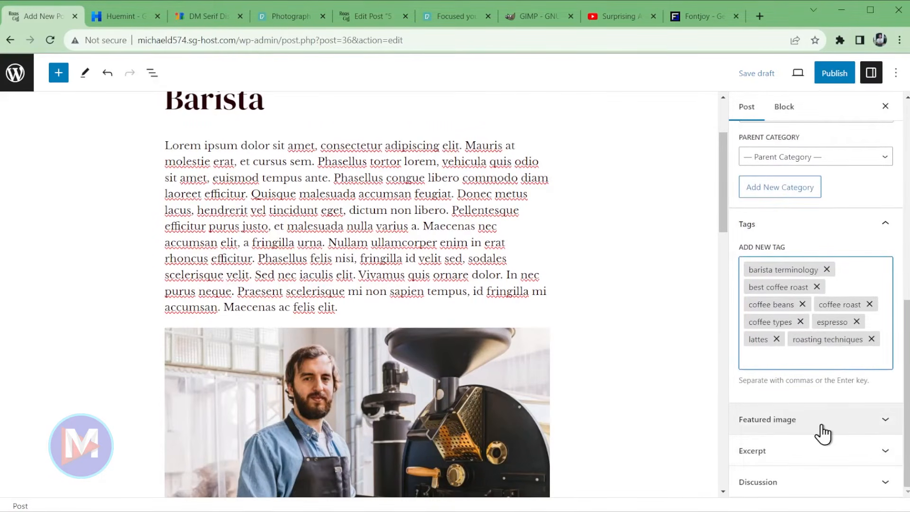
- Upload the photo of the barista talking to a customer as a featured image candidate
{"action": "left_click", "coordinate": [847, 433]}
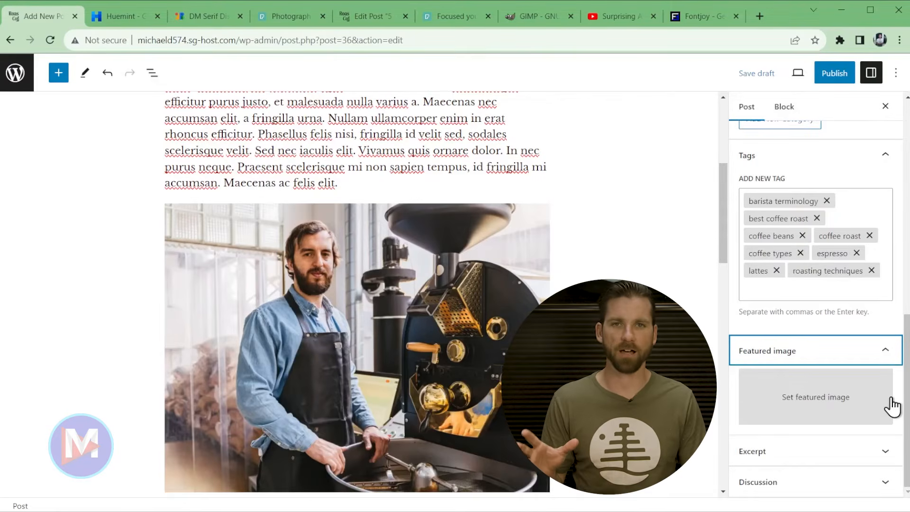
{"action": "left_click", "coordinate": [789, 405]}
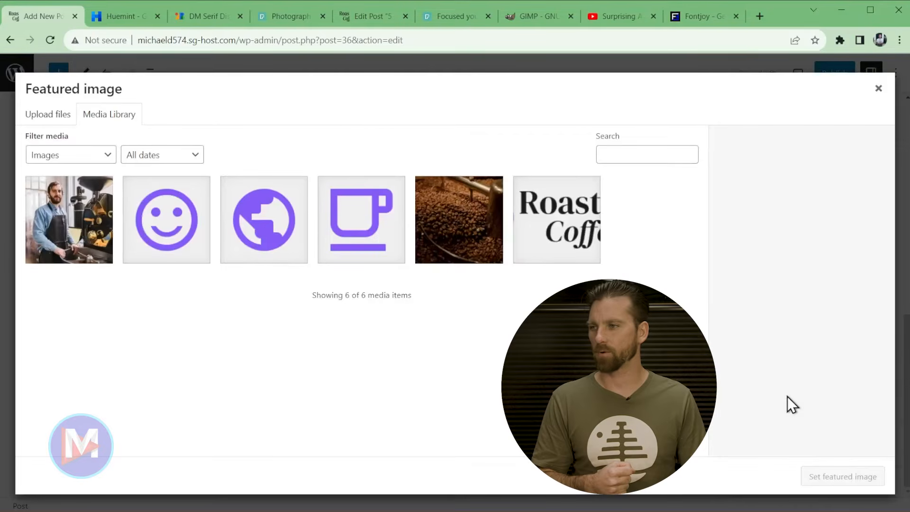
{"action": "left_click", "coordinate": [38, 118]}
{"action": "left_click", "coordinate": [468, 296]}
{"action": "left_click_drag", "start_coordinate": [587, 112], "coordinate": [439, 166]}
{"action": "left_click", "coordinate": [412, 115]}
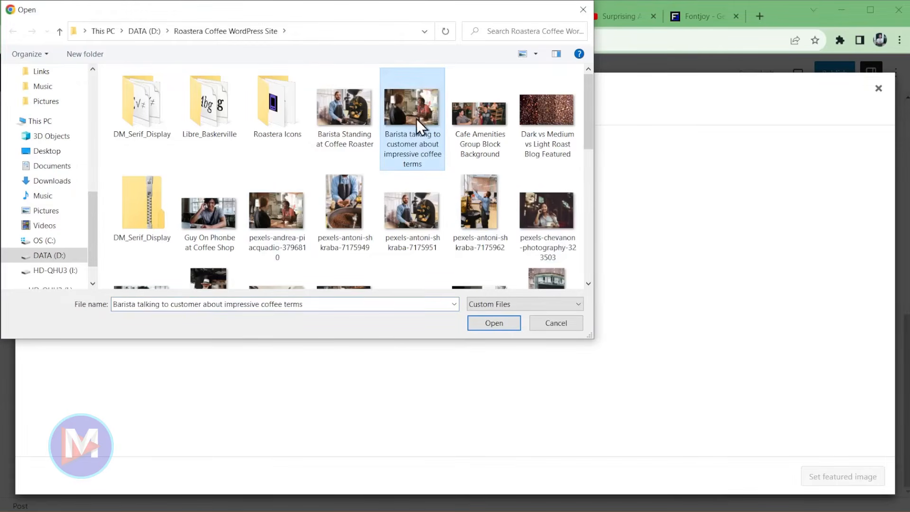
{"action": "double_click", "coordinate": [417, 106]}
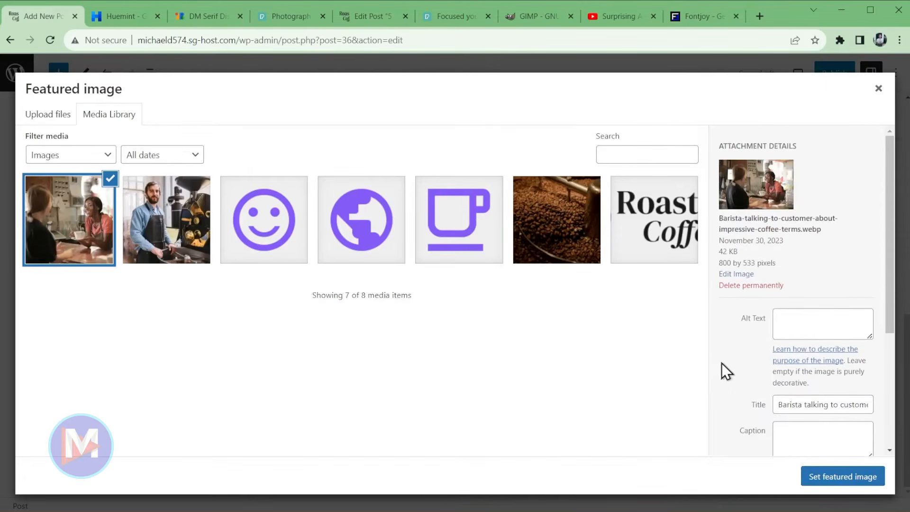
- Give the photo alt text 'Discussing Coffee Terms with Local Barista in Denver, CO' and set it as featured image
{"action": "left_click_drag", "start_coordinate": [771, 263], "coordinate": [739, 190]}
{"action": "left_click", "coordinate": [817, 260]}
{"action": "left_click", "coordinate": [825, 330]}
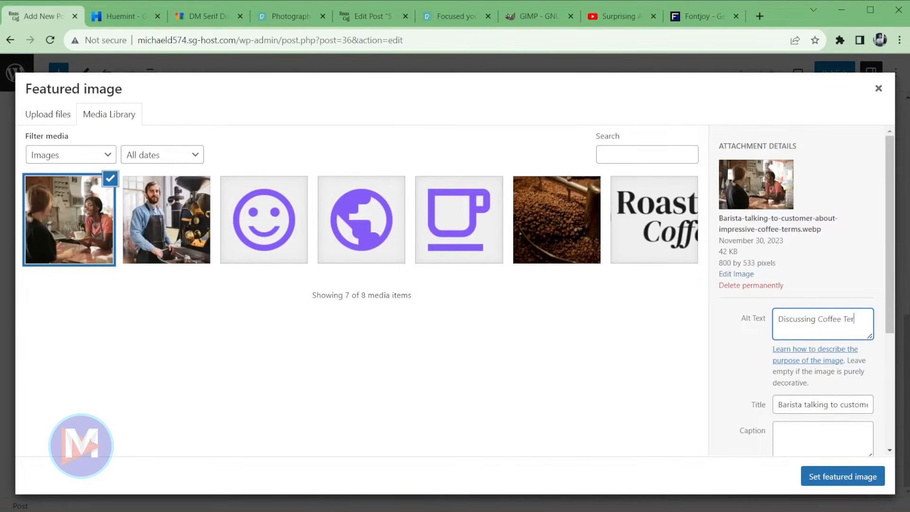
{"action": "type", "text": "Denver, CO"}
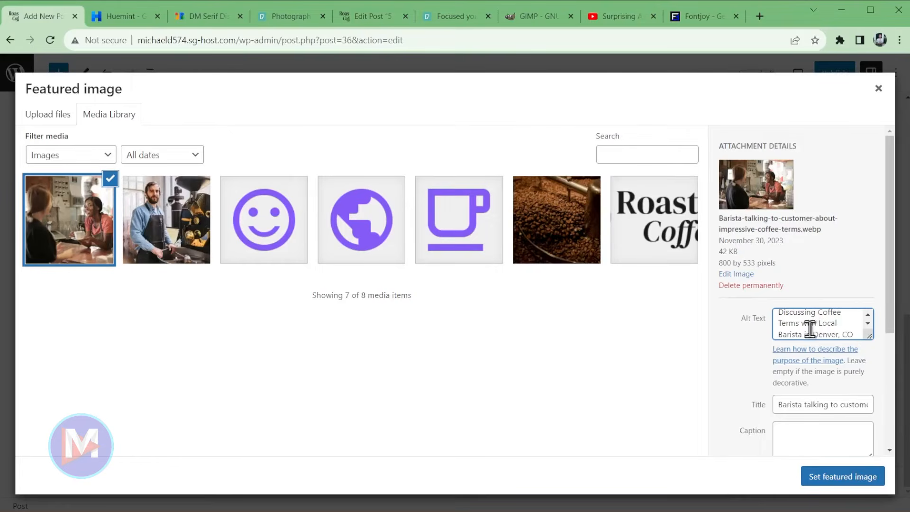
{"action": "scroll", "coordinate": [813, 333], "scroll_direction": "down", "scroll_amount": 1}
{"action": "left_click_drag", "start_coordinate": [813, 333], "coordinate": [837, 334]}
{"action": "left_click", "coordinate": [827, 330]}
{"action": "scroll", "coordinate": [843, 330], "scroll_direction": "up", "scroll_amount": 1}
{"action": "scroll", "coordinate": [846, 331], "scroll_direction": "down", "scroll_amount": 1}
{"action": "left_click_drag", "start_coordinate": [782, 328], "coordinate": [789, 327]}
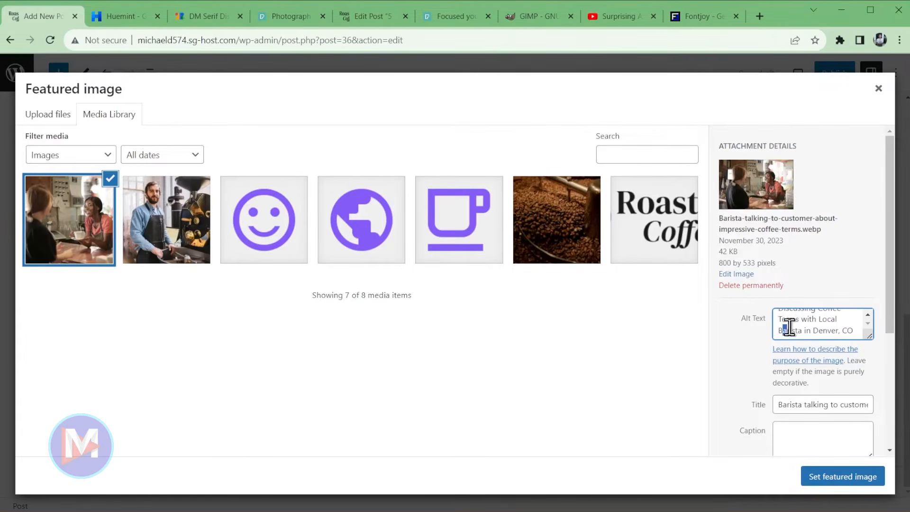
{"action": "left_click", "coordinate": [857, 478]}
{"action": "scroll", "coordinate": [623, 416], "scroll_direction": "up", "scroll_amount": 5}
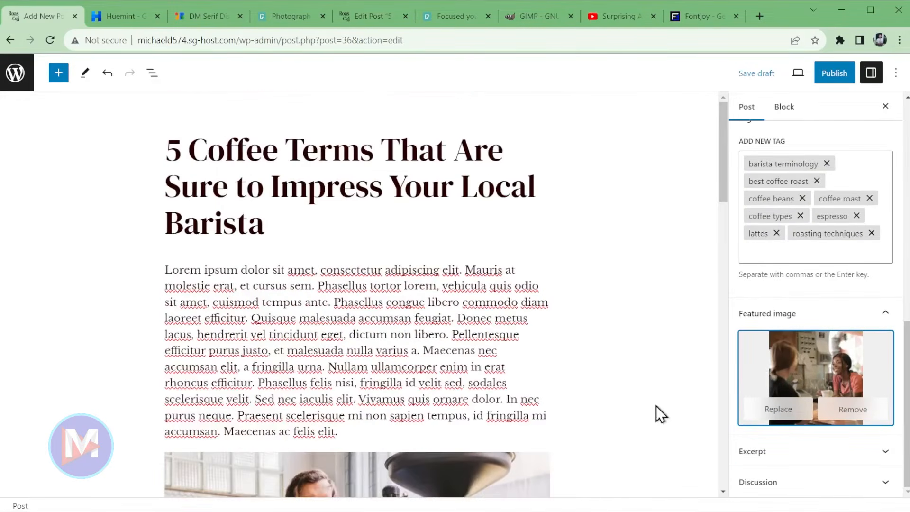
{"action": "scroll", "coordinate": [783, 330], "scroll_direction": "up", "scroll_amount": 1}
{"action": "left_click", "coordinate": [834, 73]}
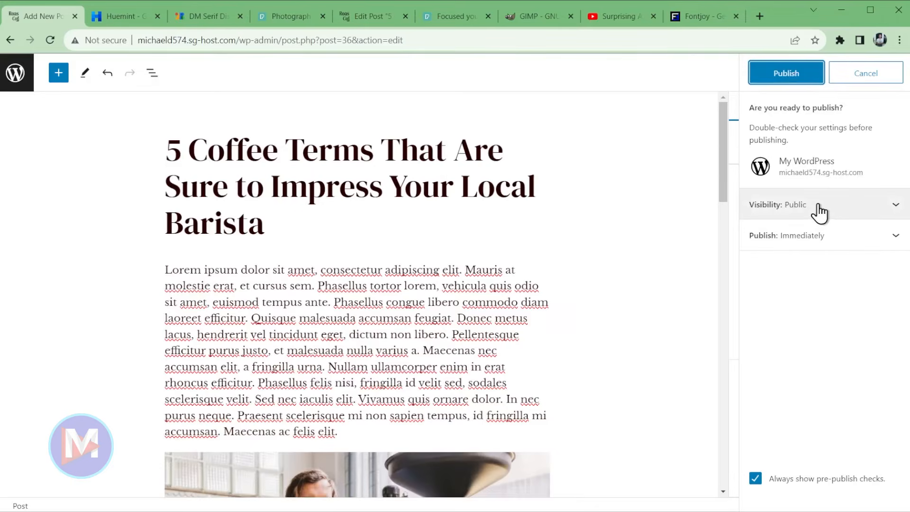
{"action": "left_click", "coordinate": [802, 75]}
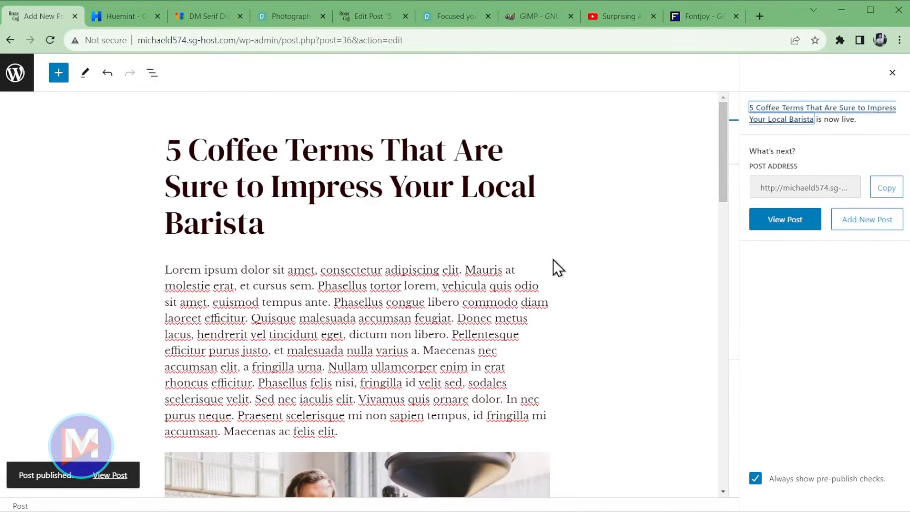
{"action": "left_click", "coordinate": [119, 481]}
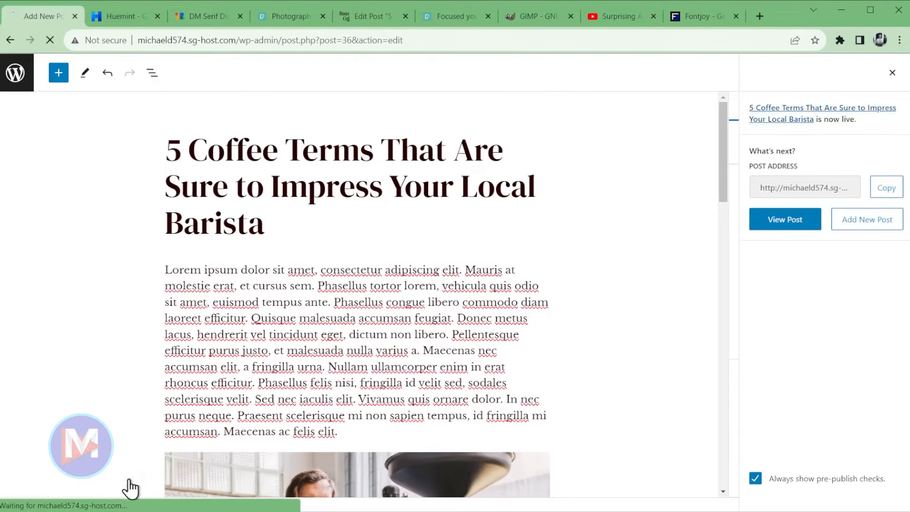
{"action": "scroll", "coordinate": [697, 381], "scroll_direction": "down", "scroll_amount": 15}
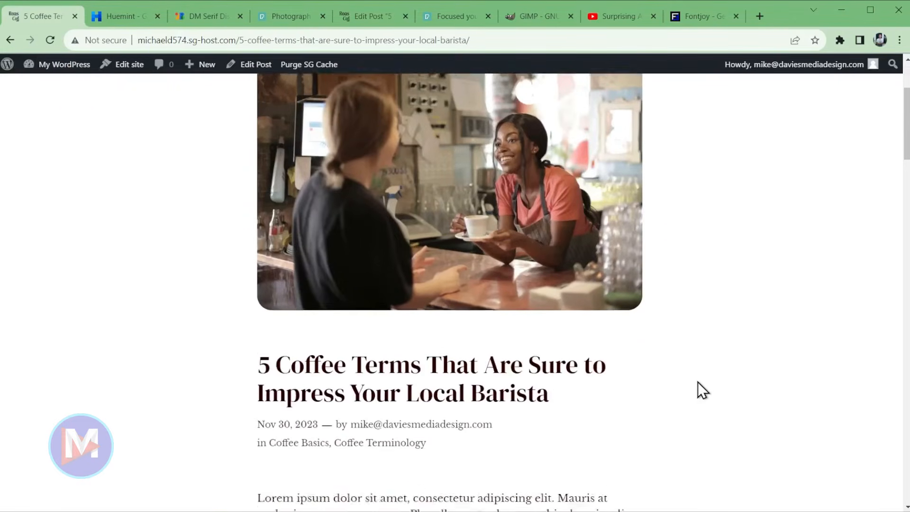
{"action": "scroll", "coordinate": [706, 386], "scroll_direction": "down", "scroll_amount": 20}
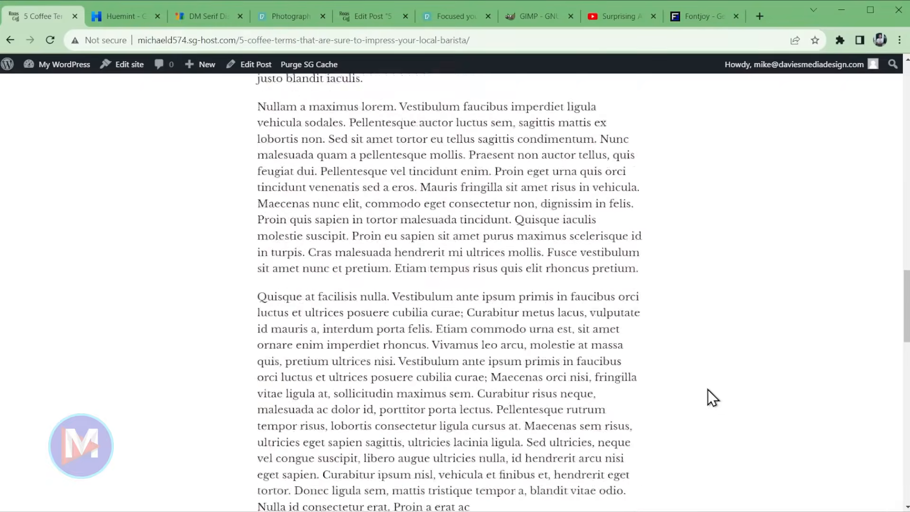
{"action": "scroll", "coordinate": [704, 394], "scroll_direction": "up", "scroll_amount": 8}
{"action": "scroll", "coordinate": [704, 393], "scroll_direction": "down", "scroll_amount": 6}
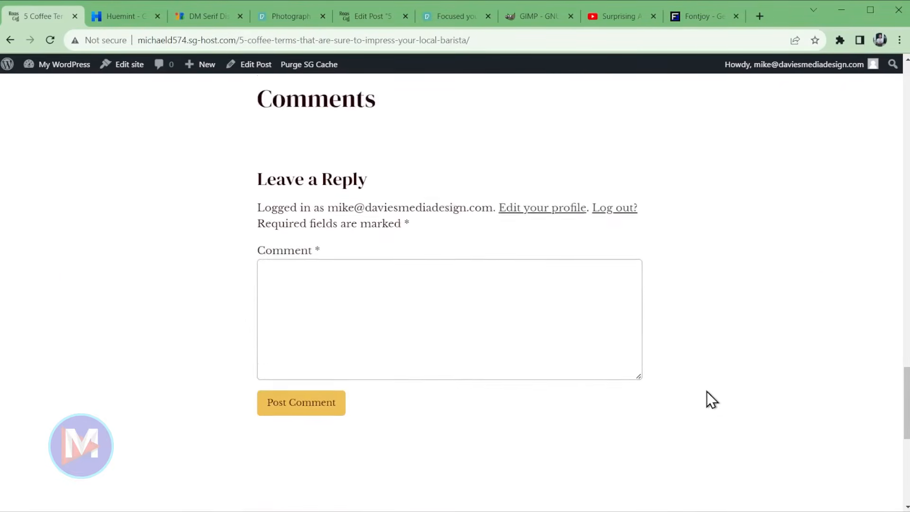
{"action": "scroll", "coordinate": [332, 266], "scroll_direction": "up", "scroll_amount": 3}
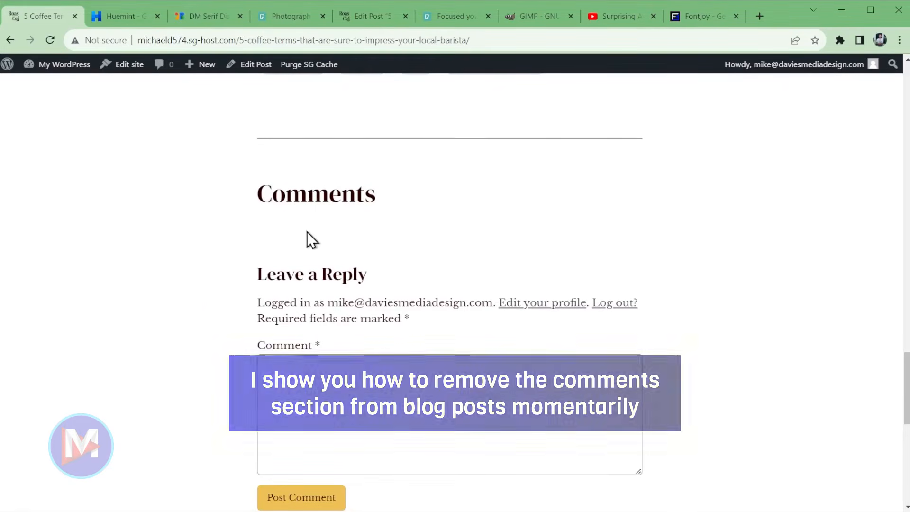
- In the All Posts list, turn off comments on the Coffees of the World post
{"action": "left_click", "coordinate": [8, 66]}
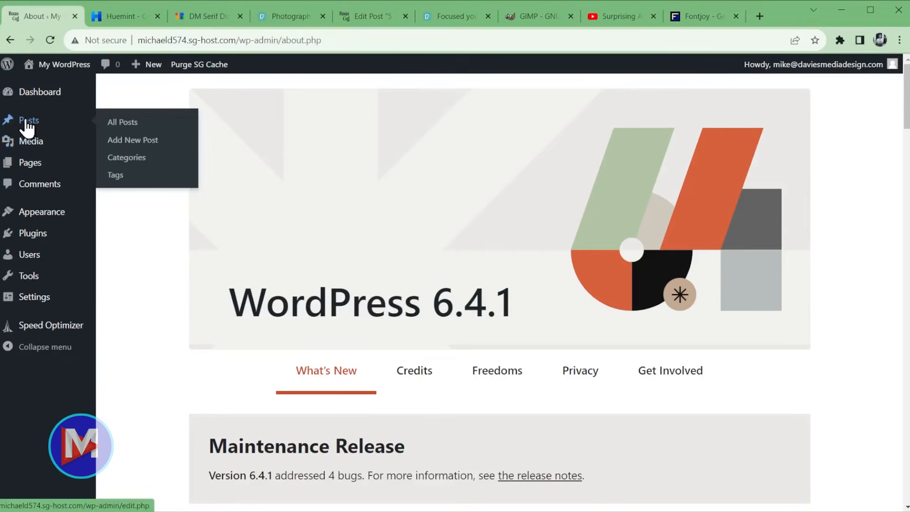
{"action": "left_click", "coordinate": [29, 121]}
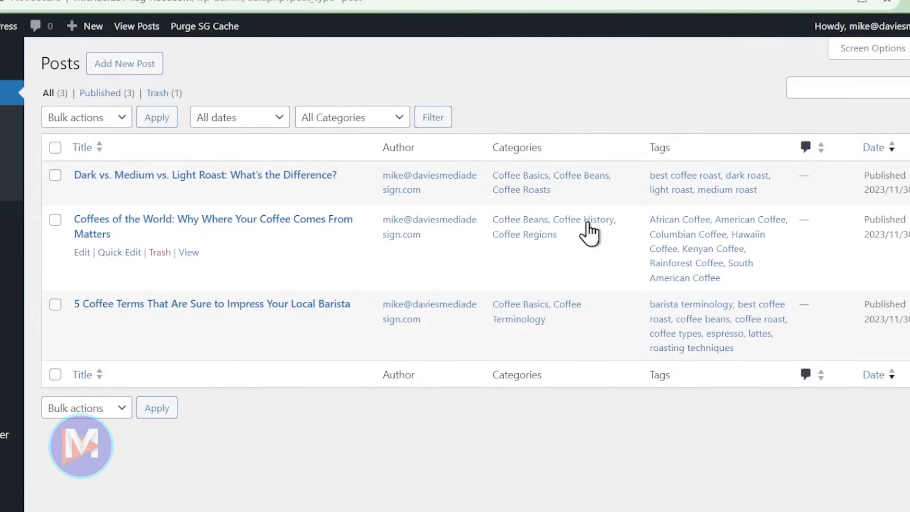
{"action": "left_click", "coordinate": [118, 254]}
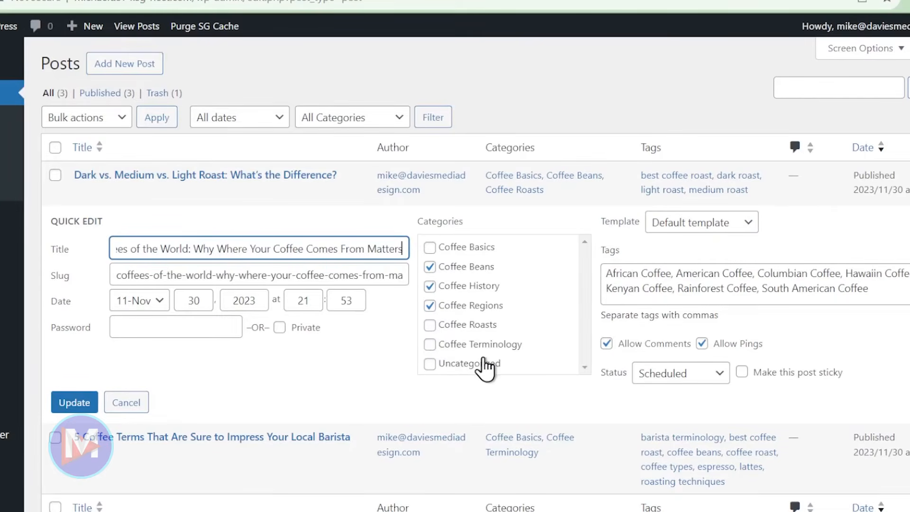
{"action": "left_click", "coordinate": [873, 288]}
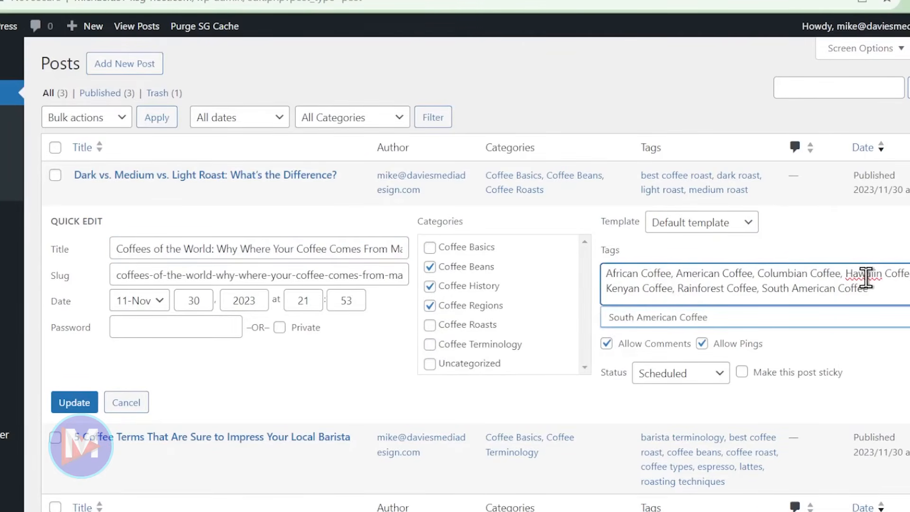
{"action": "left_click", "coordinate": [608, 346]}
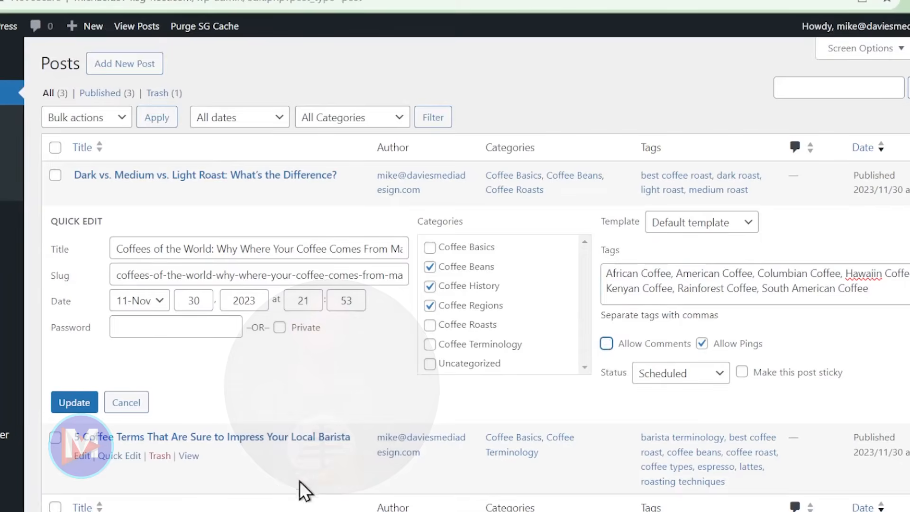
{"action": "left_click", "coordinate": [73, 402]}
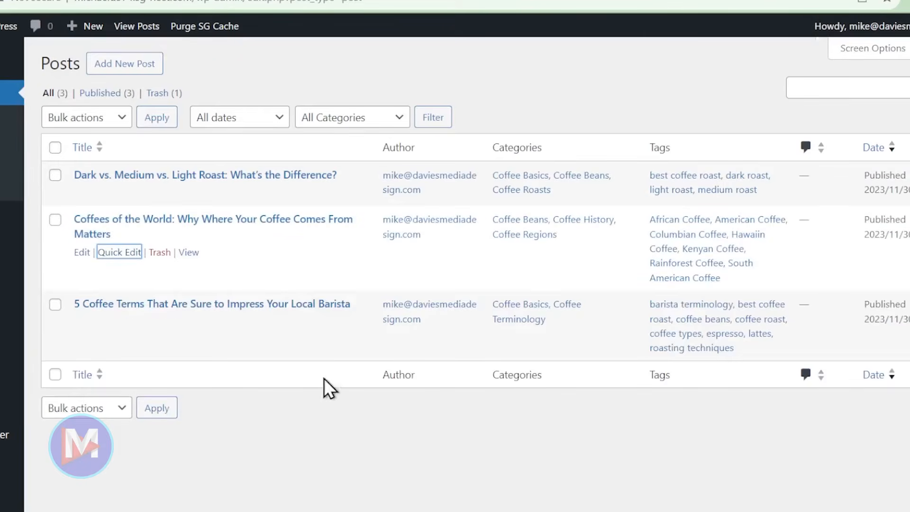
- Disable comments on the Coffee Terms barista post and the Dark vs. Medium post
{"action": "left_click", "coordinate": [114, 324]}
{"action": "left_click", "coordinate": [607, 428]}
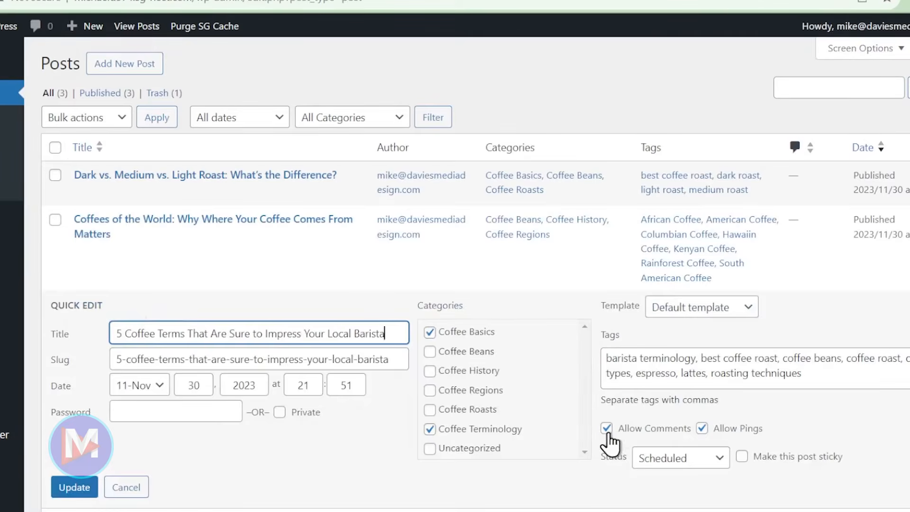
{"action": "left_click", "coordinate": [74, 490]}
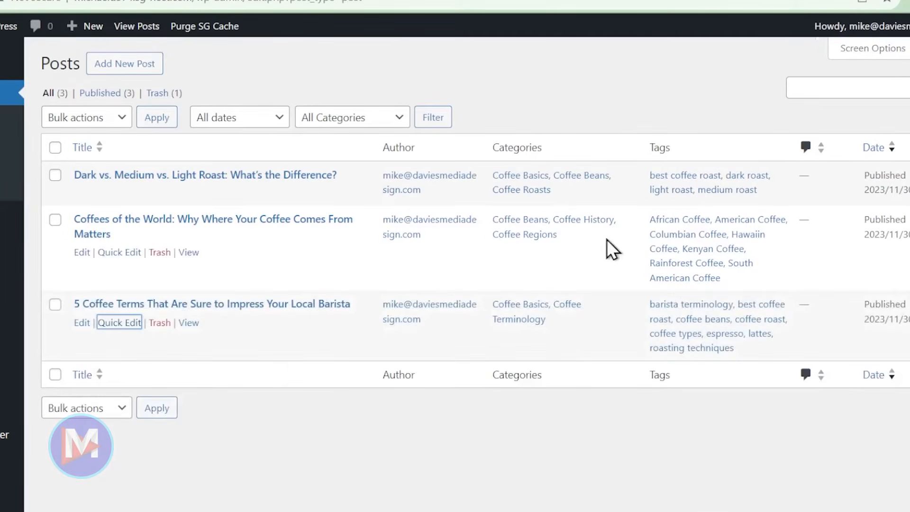
{"action": "left_click", "coordinate": [119, 194]}
{"action": "left_click", "coordinate": [606, 299]}
{"action": "left_click", "coordinate": [74, 360]}
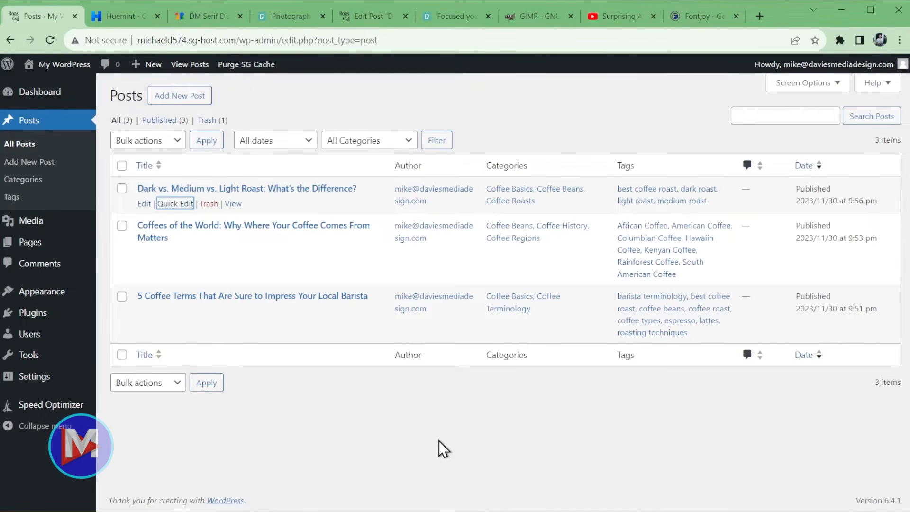
{"action": "mouse_move", "coordinate": [45, 256]}
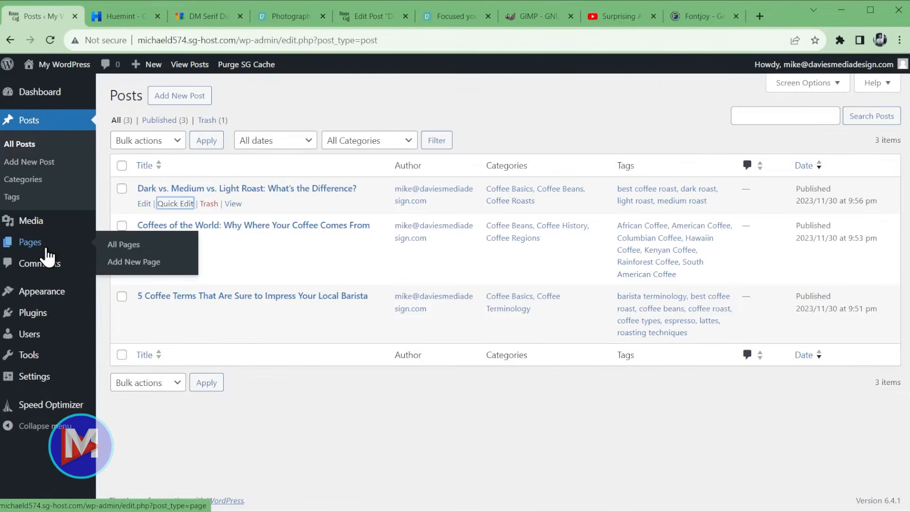
{"action": "mouse_move", "coordinate": [50, 301]}
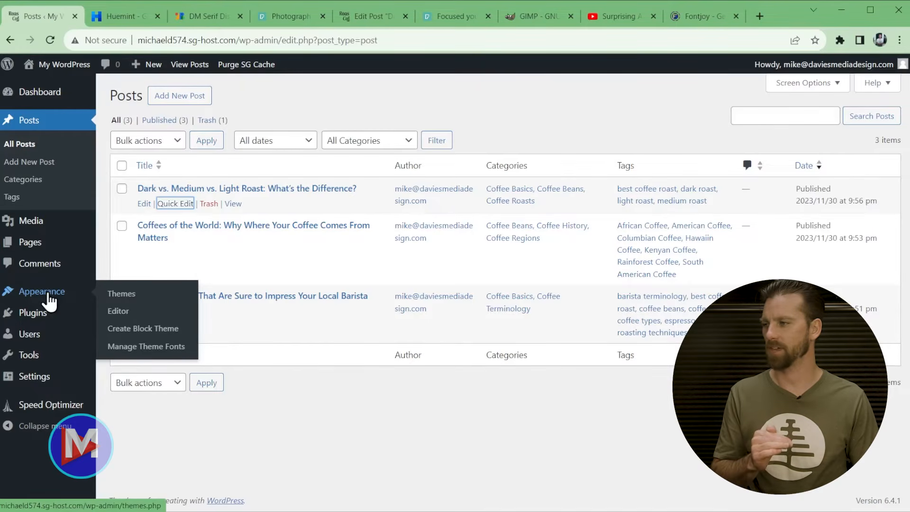
- Open the Blog Home template from the Site Editor's Pages > Blog entry
{"action": "left_click", "coordinate": [120, 312]}
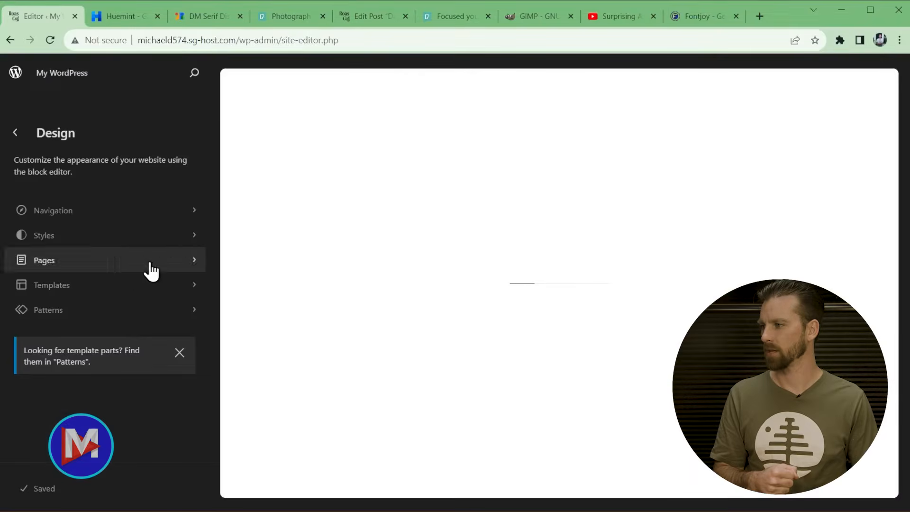
{"action": "left_click", "coordinate": [91, 270]}
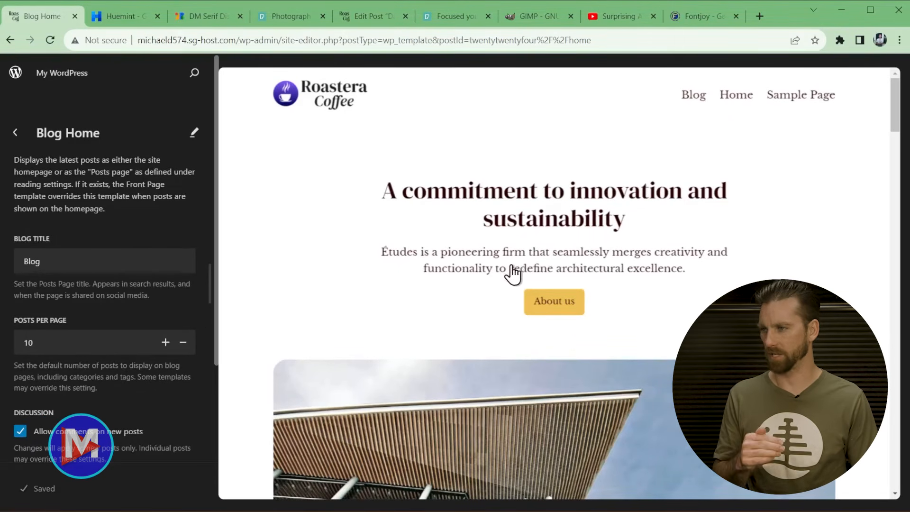
{"action": "left_click", "coordinate": [325, 242]}
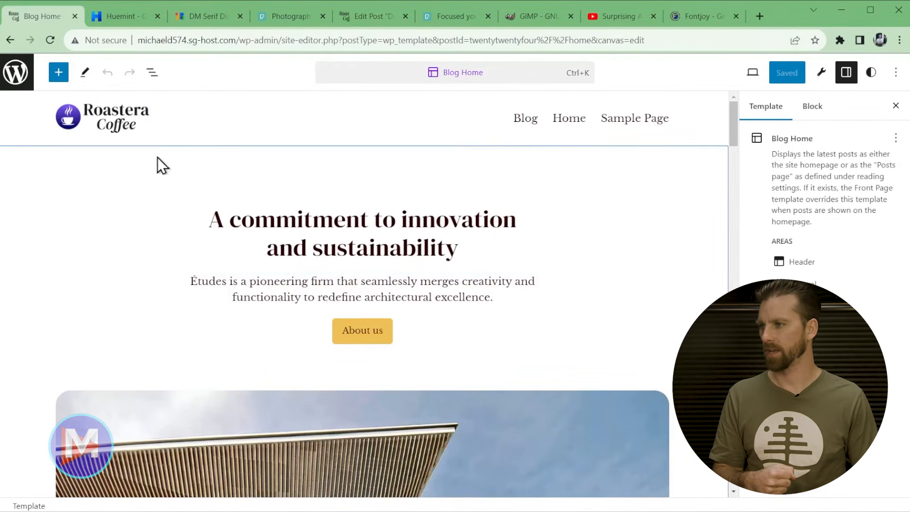
{"action": "scroll", "coordinate": [278, 388], "scroll_direction": "down", "scroll_amount": 10}
{"action": "scroll", "coordinate": [257, 269], "scroll_direction": "up", "scroll_amount": 10}
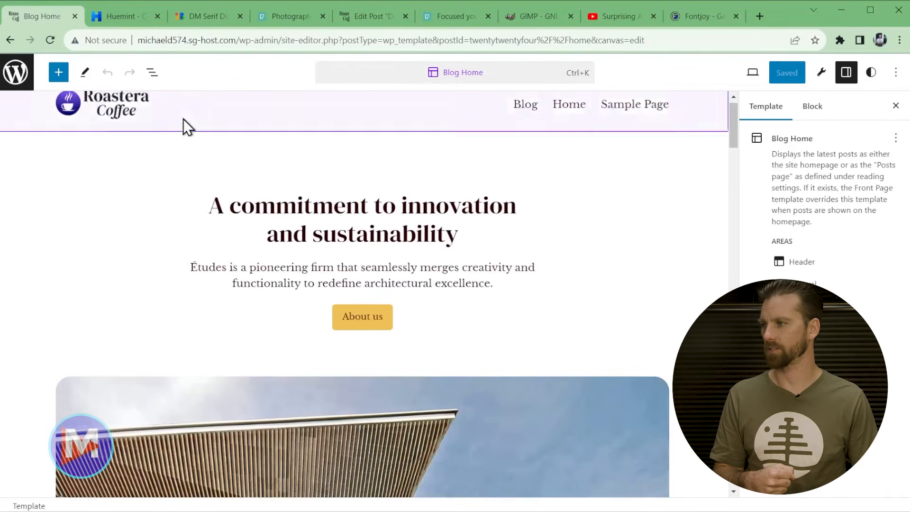
- Delete the template's top-level content Group through List View, leaving header and footer
{"action": "left_click", "coordinate": [151, 72]}
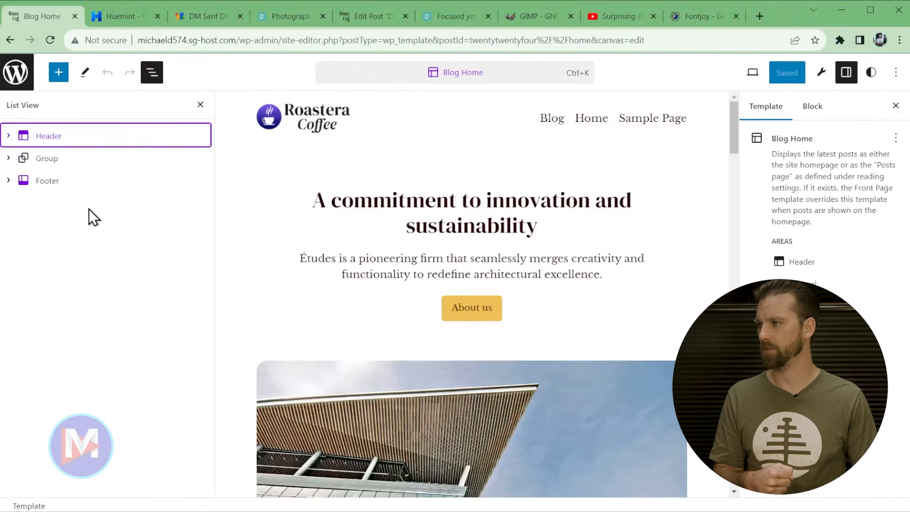
{"action": "left_click", "coordinate": [53, 164]}
{"action": "left_click", "coordinate": [8, 158]}
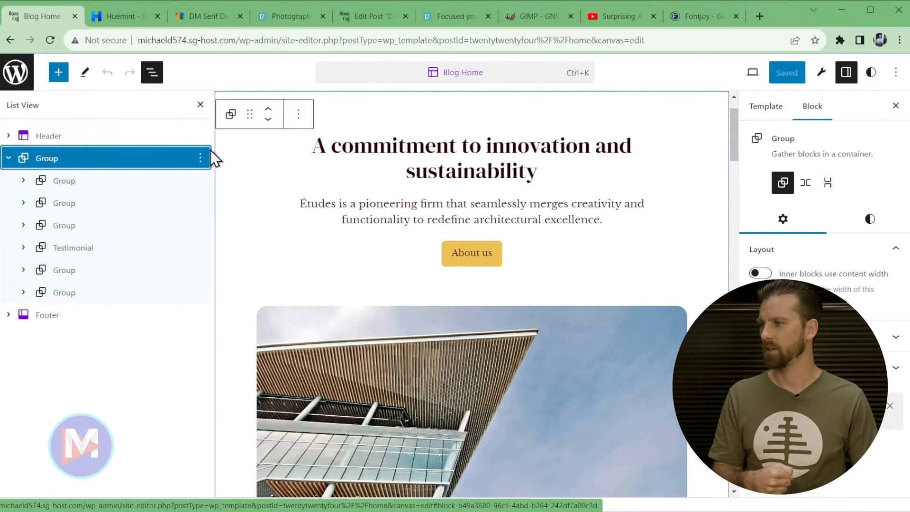
{"action": "left_click", "coordinate": [200, 159]}
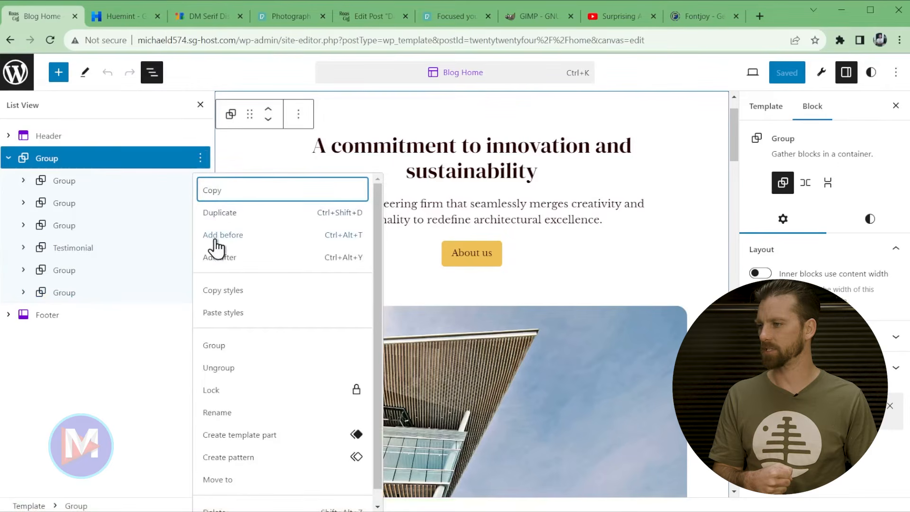
{"action": "scroll", "coordinate": [246, 327], "scroll_direction": "down", "scroll_amount": 1}
{"action": "left_click", "coordinate": [240, 503]}
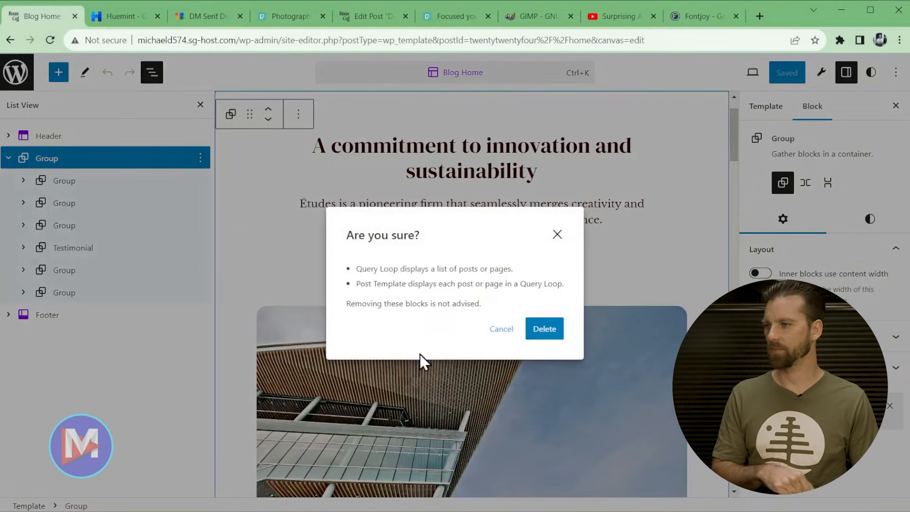
{"action": "left_click", "coordinate": [546, 329]}
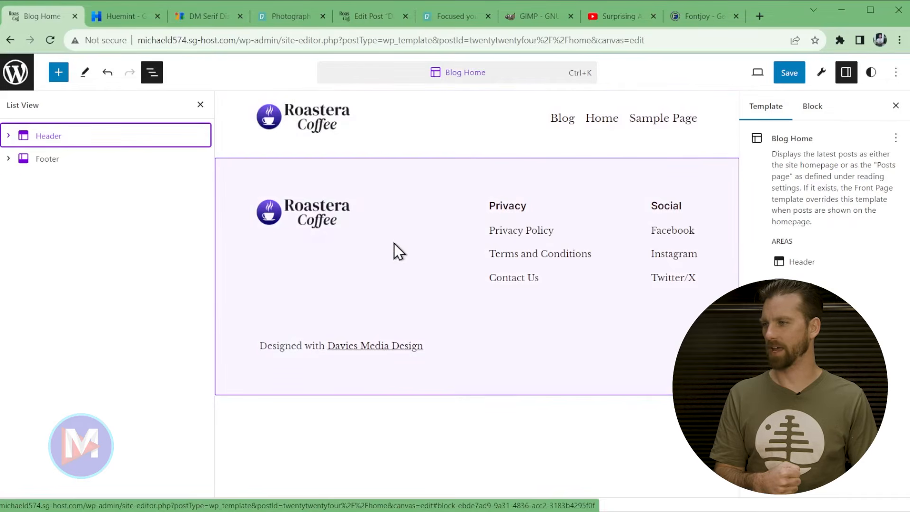
{"action": "left_click", "coordinate": [201, 137]}
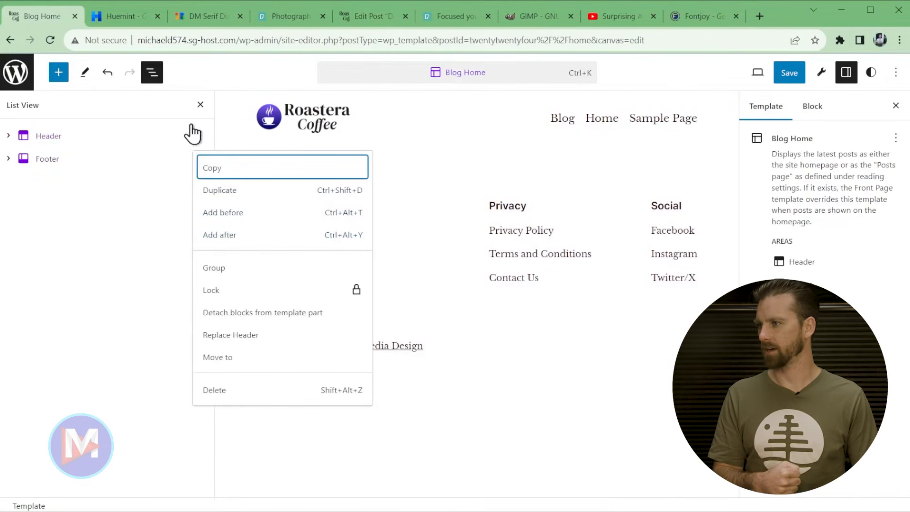
- Insert an empty single-container Group block right below the header
{"action": "left_click", "coordinate": [229, 237]}
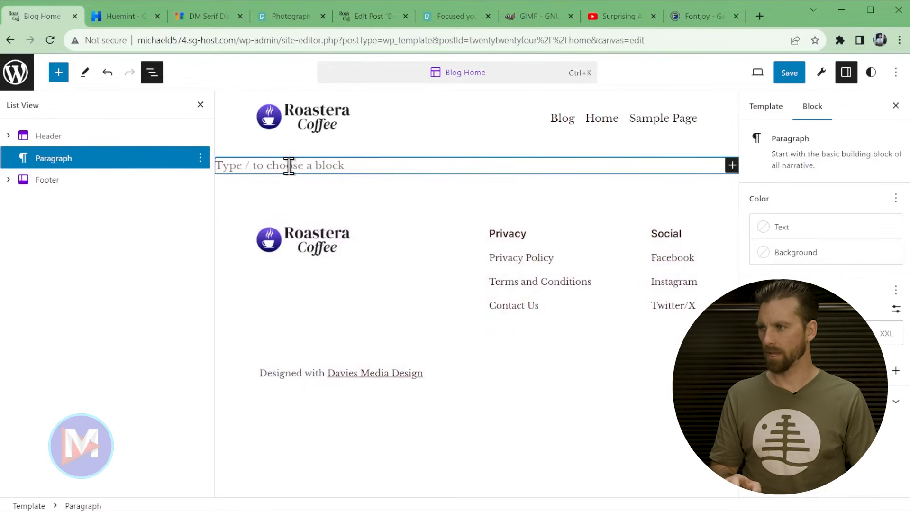
{"action": "type", "text": "/group"}
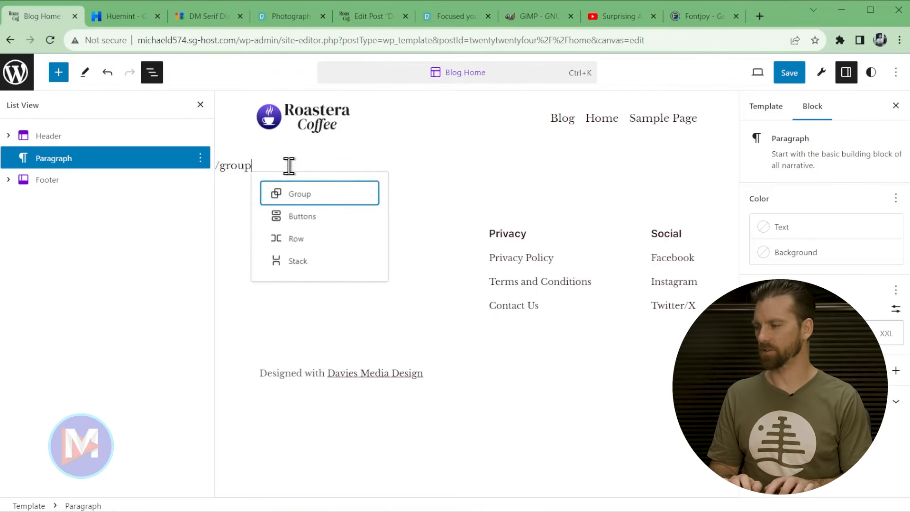
{"action": "left_click", "coordinate": [303, 195]}
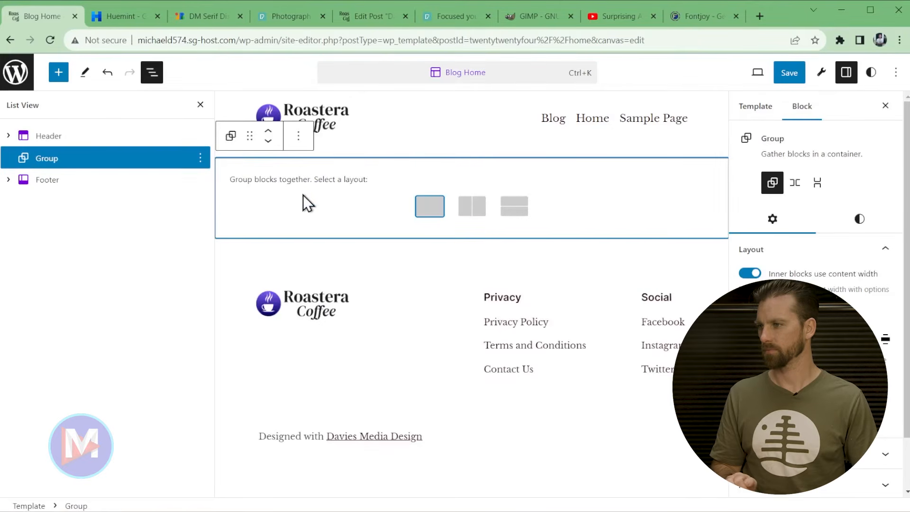
{"action": "left_click", "coordinate": [429, 215]}
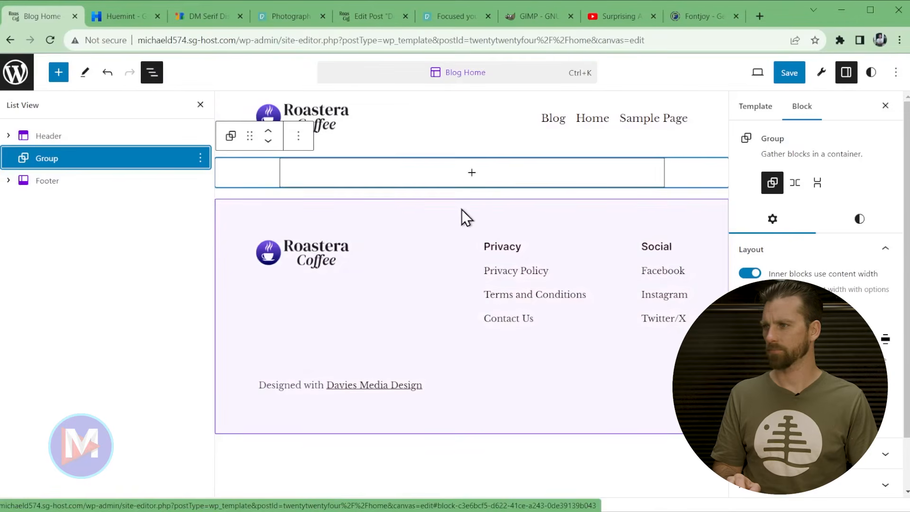
- Browse the block library's Posts pattern category for content inside the new group
{"action": "left_click", "coordinate": [473, 174]}
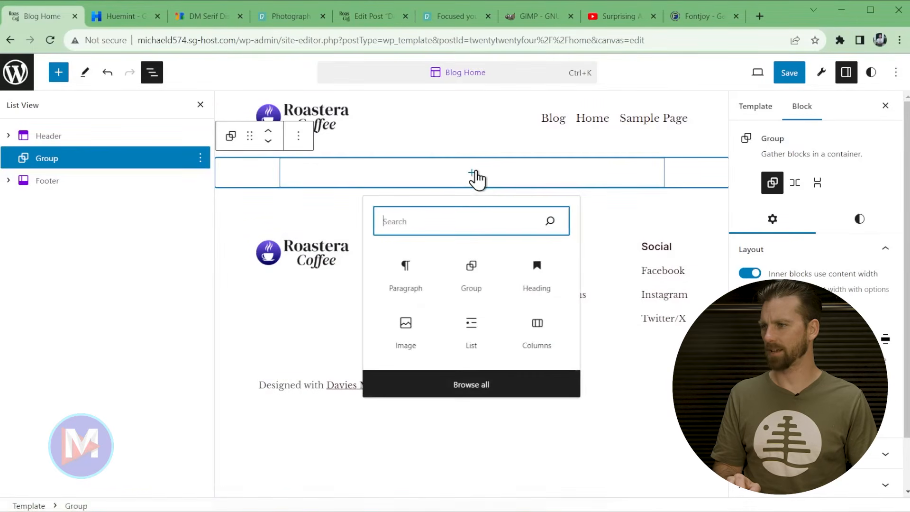
{"action": "left_click", "coordinate": [473, 384]}
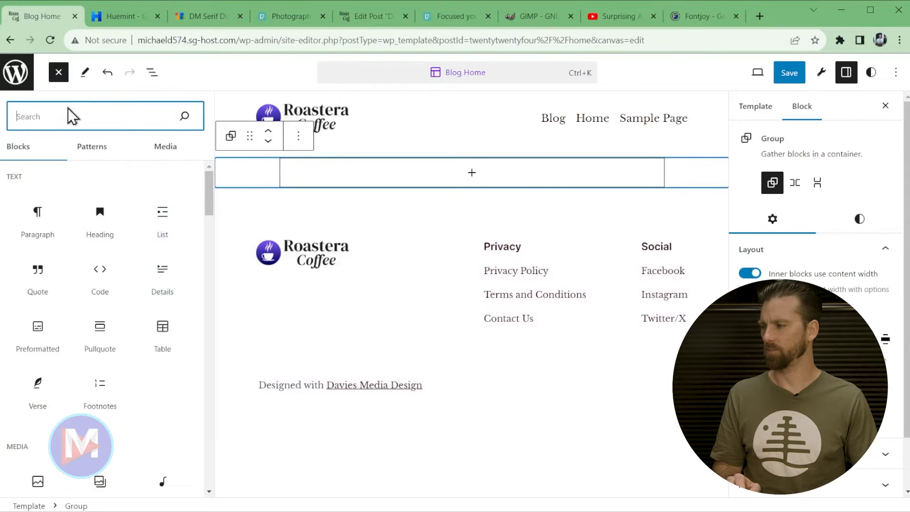
{"action": "left_click", "coordinate": [90, 152]}
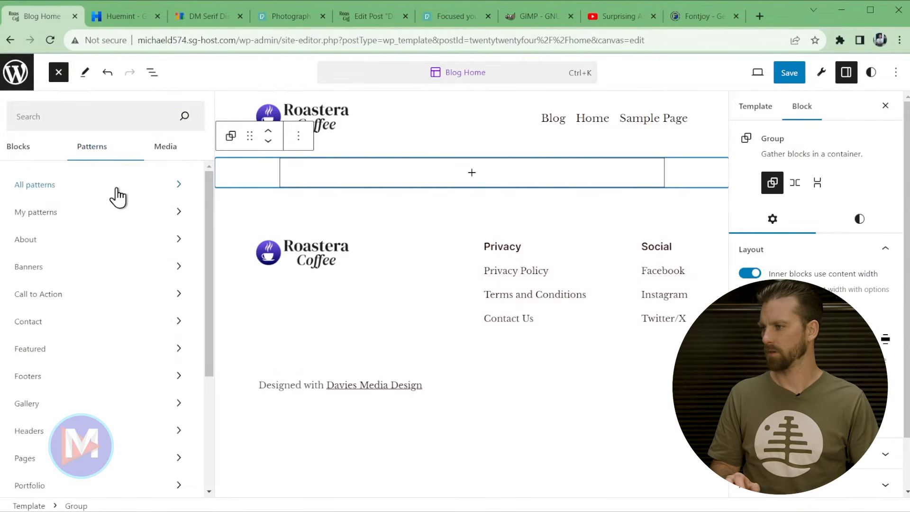
{"action": "scroll", "coordinate": [147, 286], "scroll_direction": "down", "scroll_amount": 1}
{"action": "scroll", "coordinate": [146, 286], "scroll_direction": "down", "scroll_amount": 2}
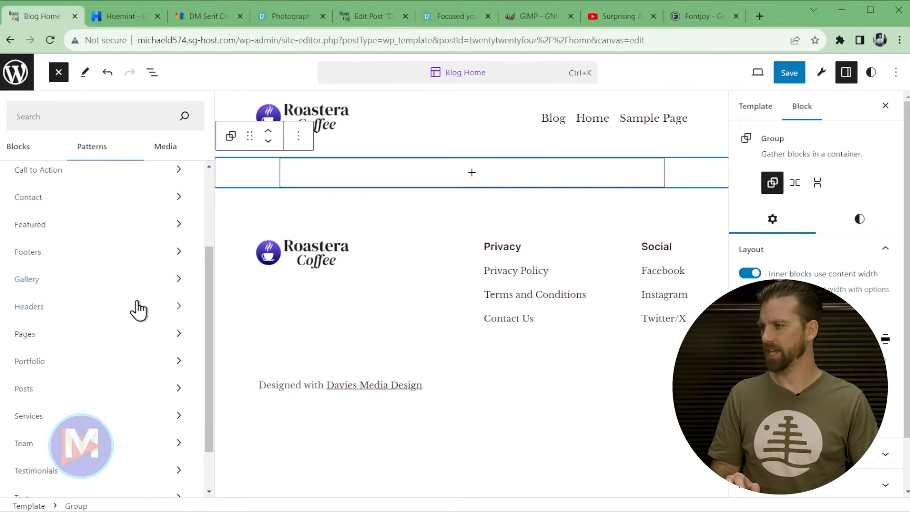
{"action": "left_click", "coordinate": [126, 388]}
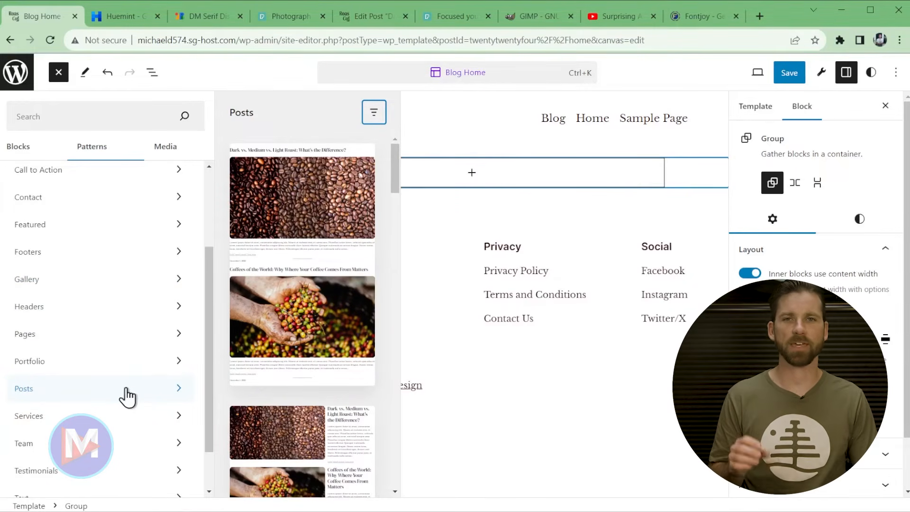
- Insert the 'Grid of posts featuring the first post, 2 columns' pattern into the group
{"action": "left_click_drag", "start_coordinate": [394, 188], "coordinate": [391, 288]}
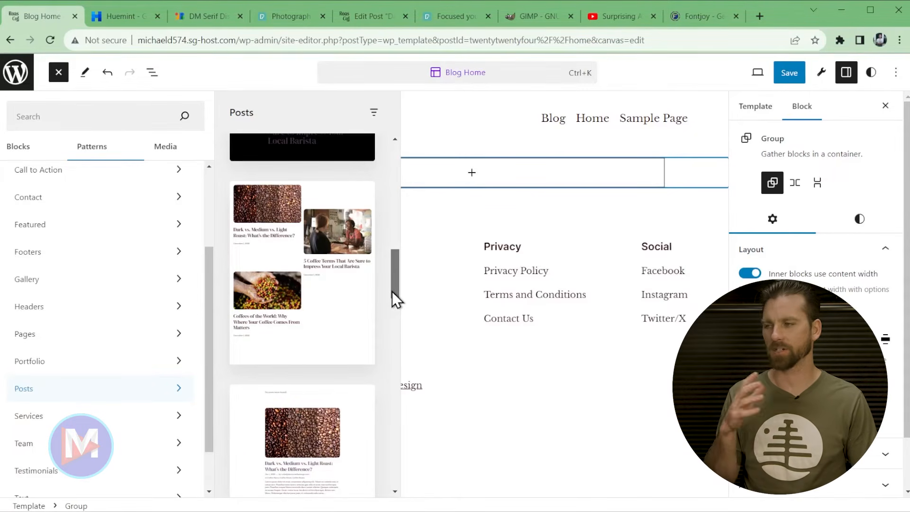
{"action": "left_click_drag", "start_coordinate": [399, 276], "coordinate": [411, 369]}
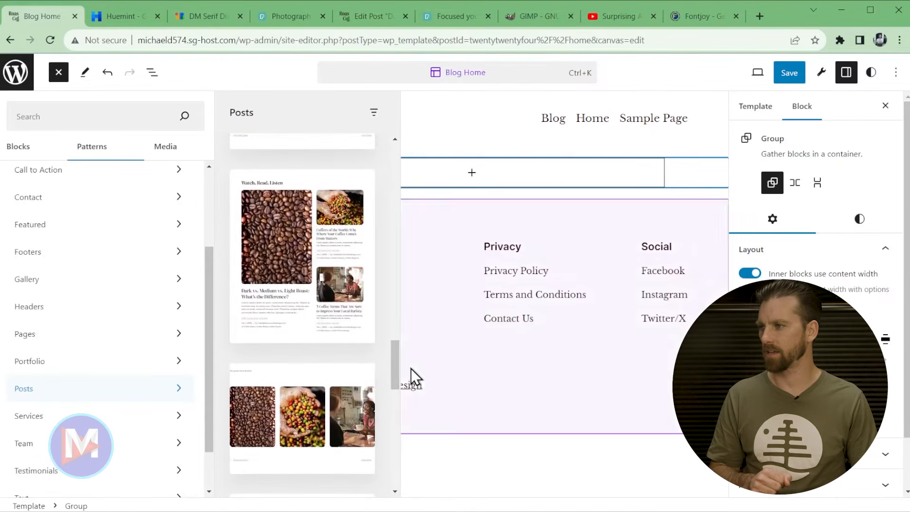
{"action": "left_click", "coordinate": [292, 219]}
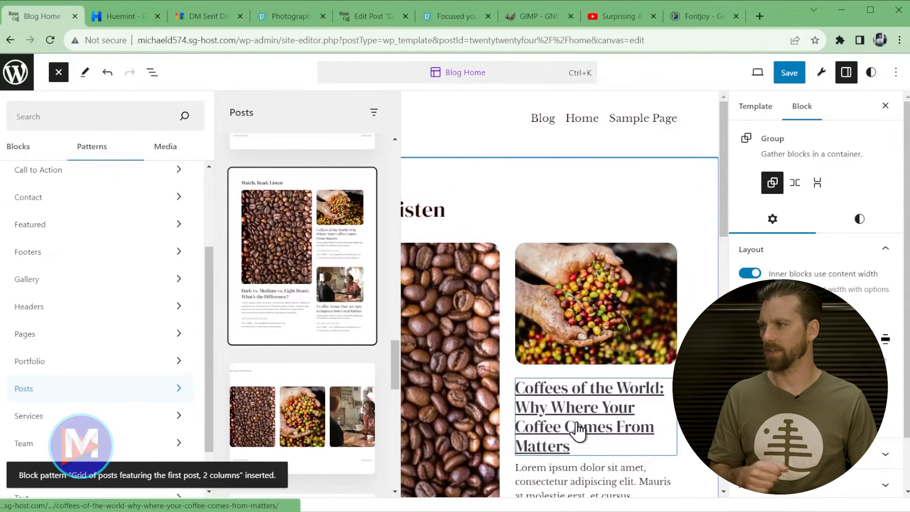
{"action": "left_click", "coordinate": [59, 73]}
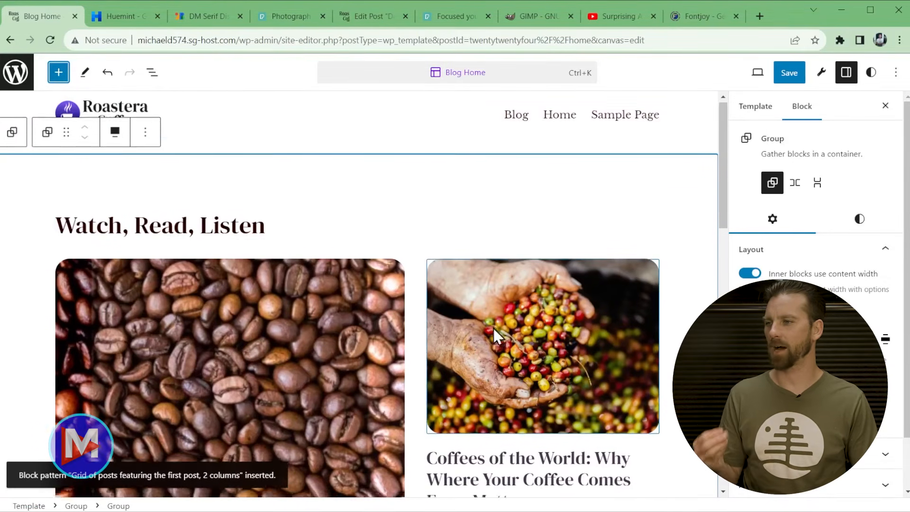
{"action": "scroll", "coordinate": [494, 328], "scroll_direction": "down", "scroll_amount": 8}
{"action": "scroll", "coordinate": [580, 417], "scroll_direction": "down", "scroll_amount": 5}
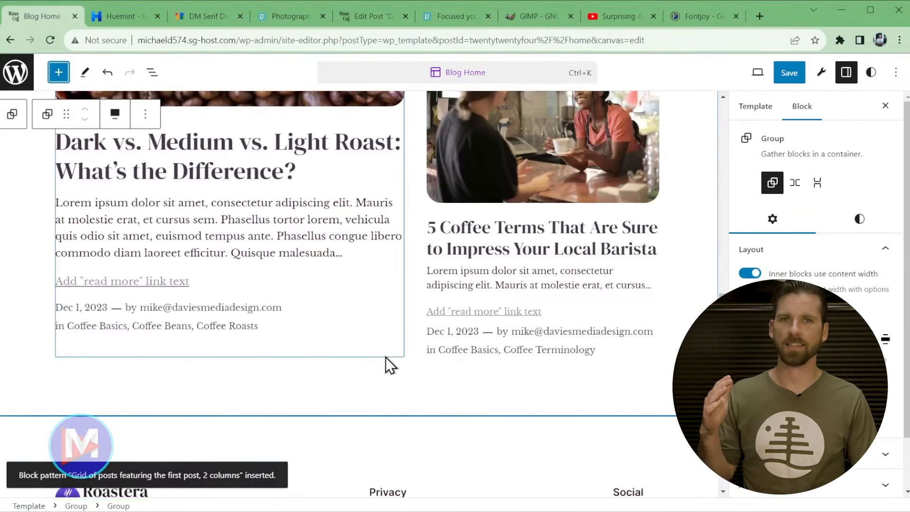
{"action": "scroll", "coordinate": [289, 353], "scroll_direction": "up", "scroll_amount": 9}
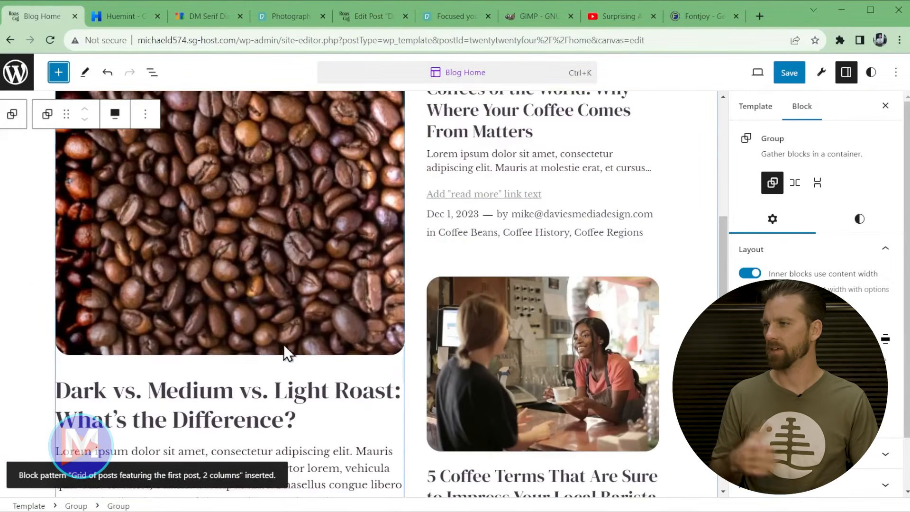
{"action": "scroll", "coordinate": [248, 260], "scroll_direction": "up", "scroll_amount": 1}
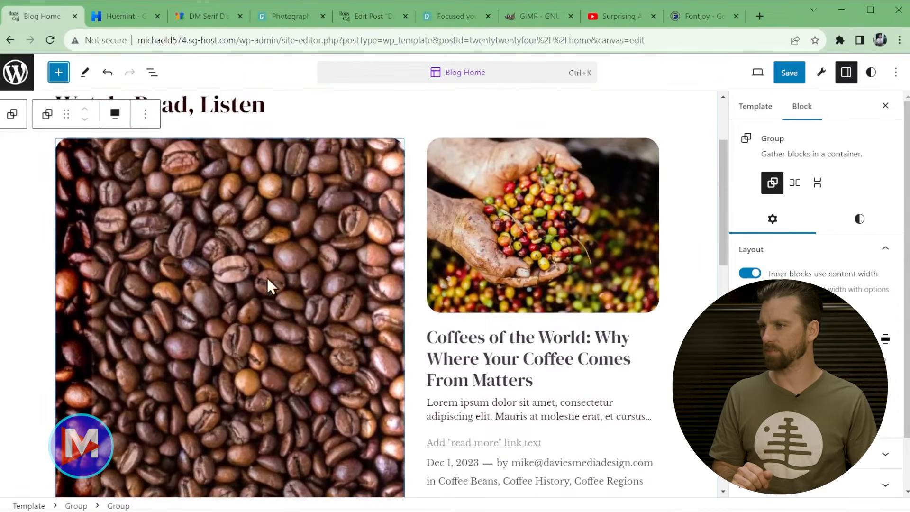
{"action": "scroll", "coordinate": [268, 190], "scroll_direction": "up", "scroll_amount": 3}
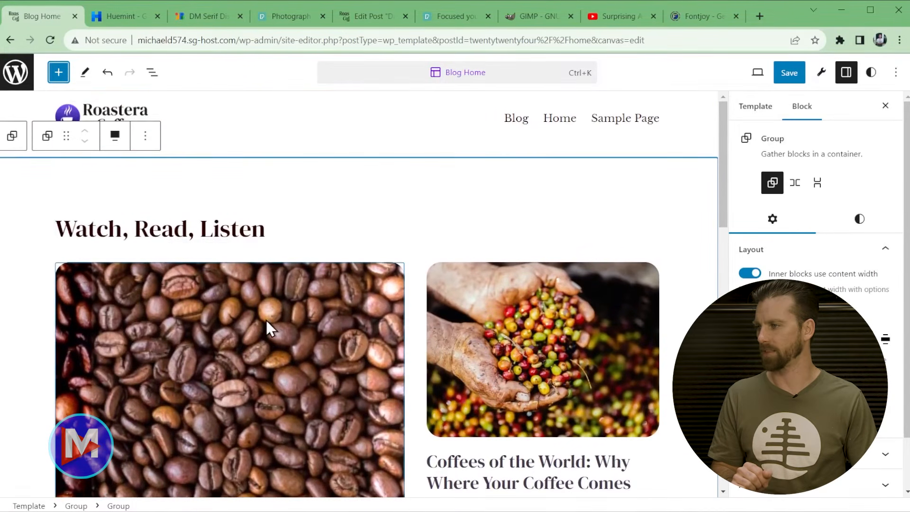
- Replace 'Watch, Read, Listen' with an H1 'Spill the Beans Blog' and reset its typography
{"action": "left_click", "coordinate": [174, 232]}
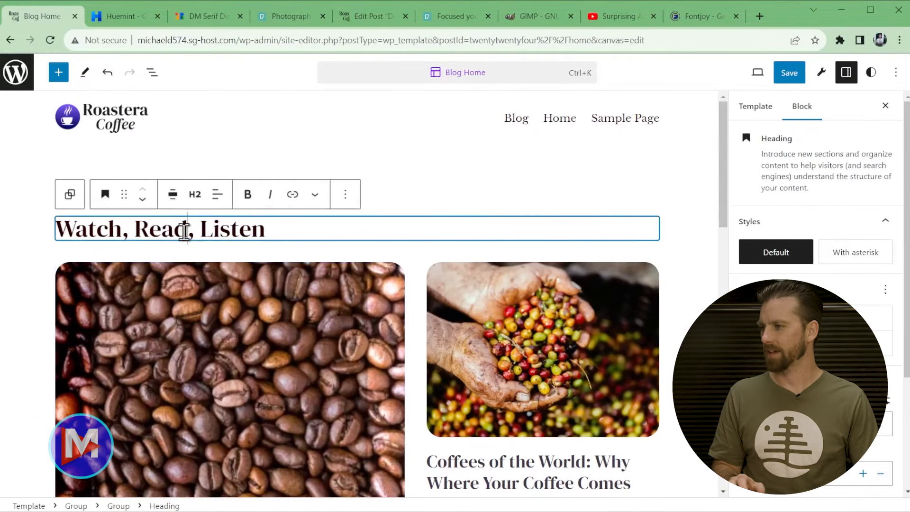
{"action": "triple_click", "coordinate": [185, 230]}
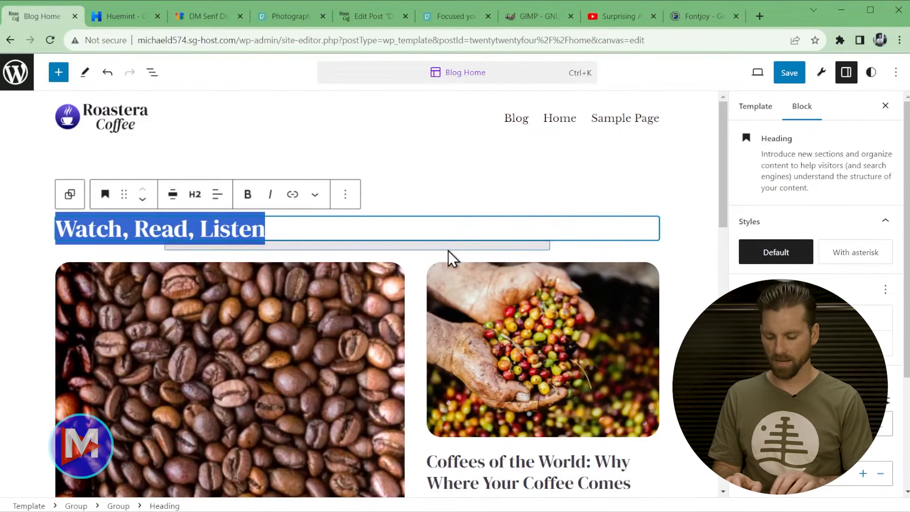
{"action": "type", "text": "Spill t"}
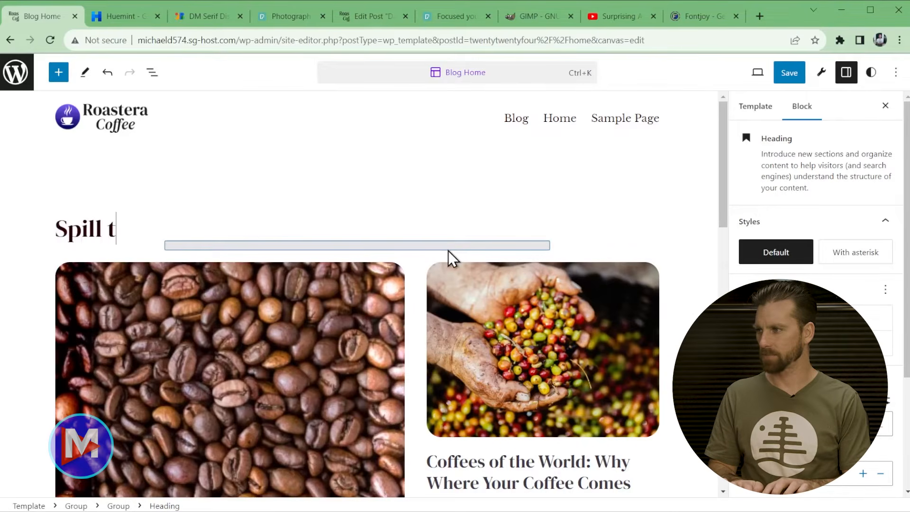
{"action": "type", "text": "he Beans Blog"}
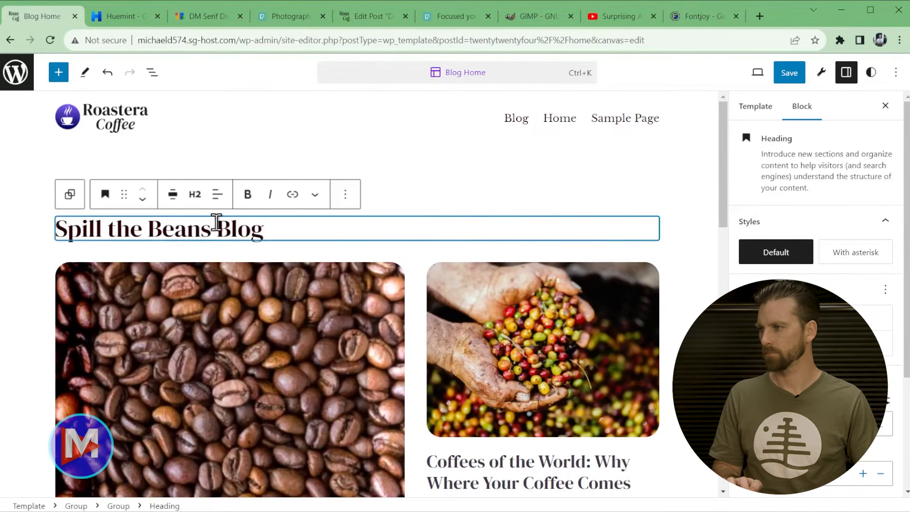
{"action": "left_click", "coordinate": [194, 195]}
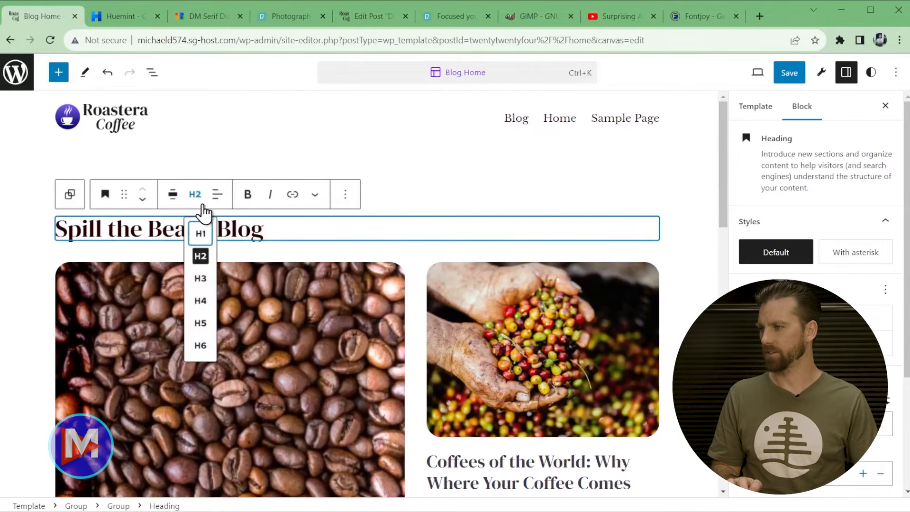
{"action": "left_click", "coordinate": [202, 234]}
{"action": "triple_click", "coordinate": [211, 226]}
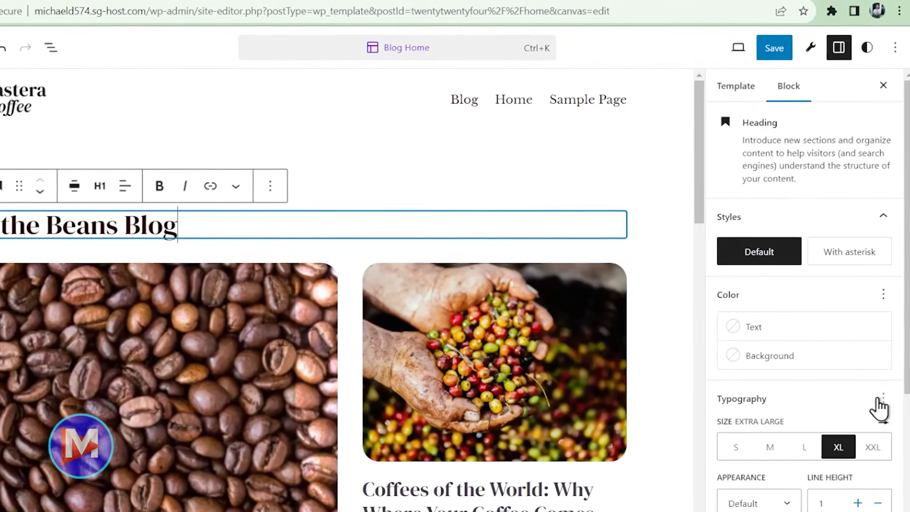
{"action": "left_click", "coordinate": [884, 387]}
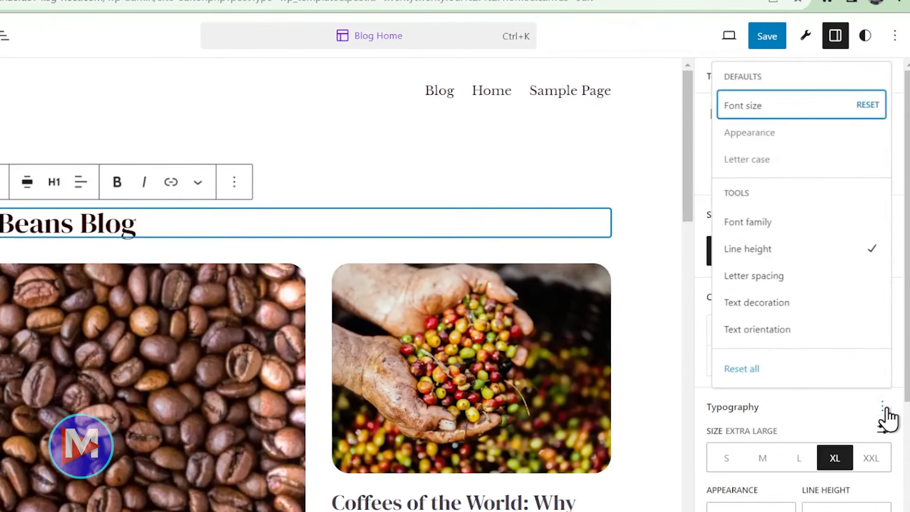
{"action": "left_click", "coordinate": [861, 373]}
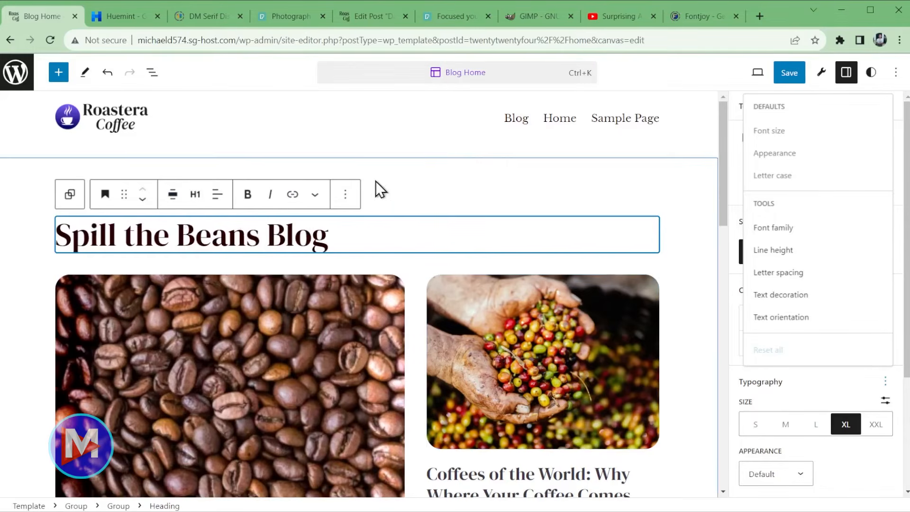
{"action": "left_click", "coordinate": [405, 191]}
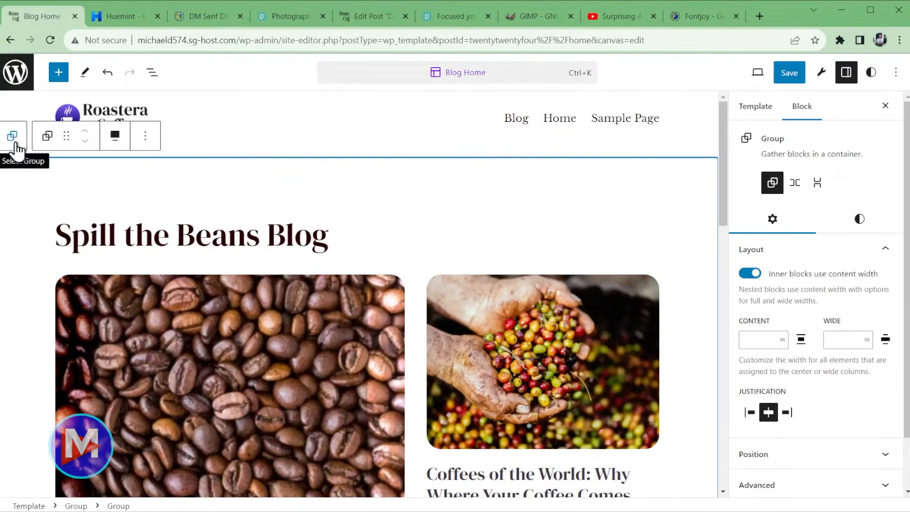
- Lower the posts grid group's top padding to step 4 and show List View
{"action": "left_click", "coordinate": [855, 219]}
{"action": "scroll", "coordinate": [848, 303], "scroll_direction": "down", "scroll_amount": 5}
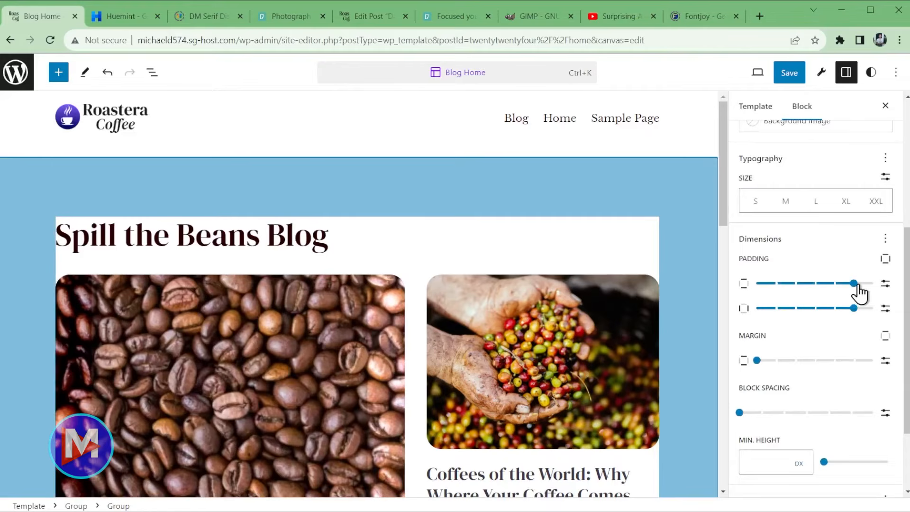
{"action": "left_click_drag", "start_coordinate": [849, 290], "coordinate": [834, 290]}
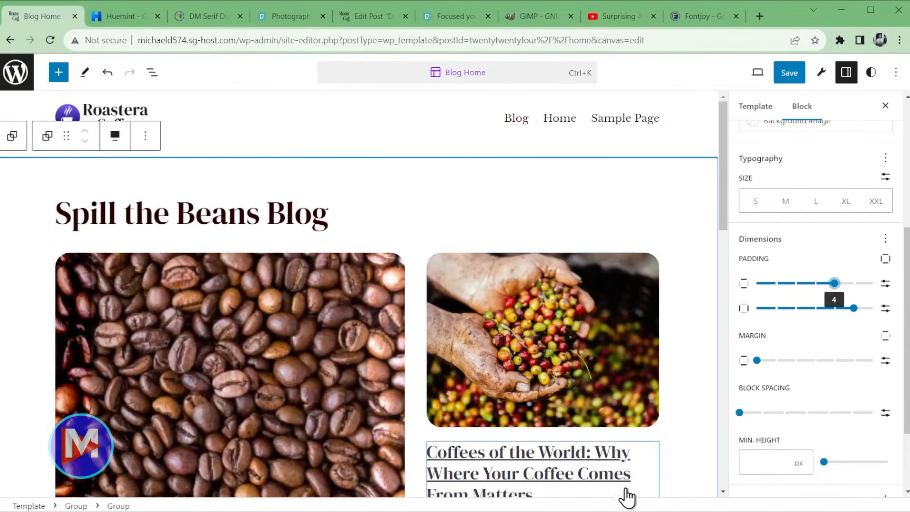
{"action": "scroll", "coordinate": [569, 396], "scroll_direction": "down", "scroll_amount": 10}
{"action": "scroll", "coordinate": [570, 397], "scroll_direction": "up", "scroll_amount": 10}
{"action": "scroll", "coordinate": [570, 398], "scroll_direction": "down", "scroll_amount": 4}
{"action": "scroll", "coordinate": [570, 398], "scroll_direction": "down", "scroll_amount": 7}
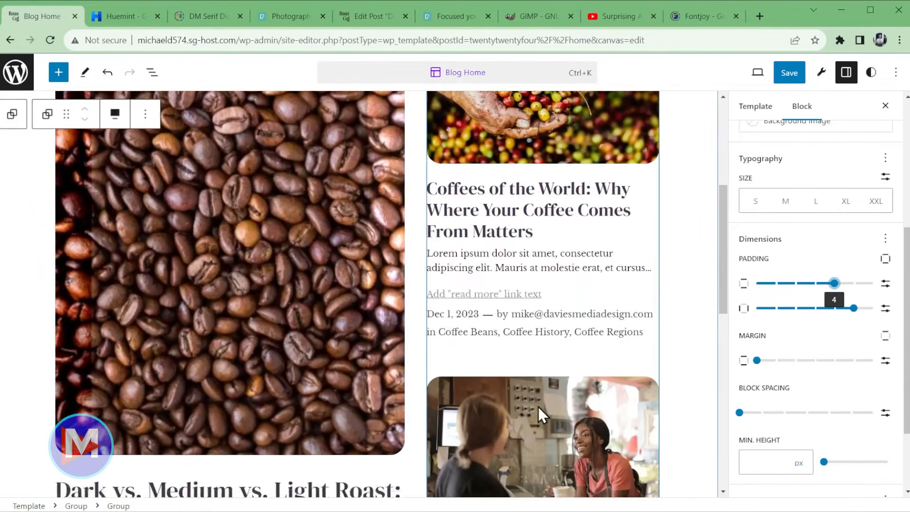
{"action": "scroll", "coordinate": [343, 425], "scroll_direction": "down", "scroll_amount": 3}
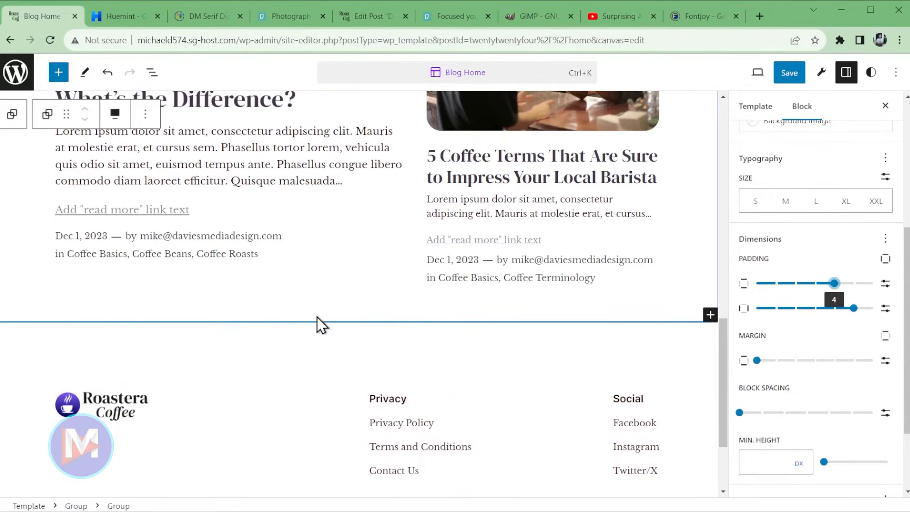
{"action": "left_click", "coordinate": [152, 73]}
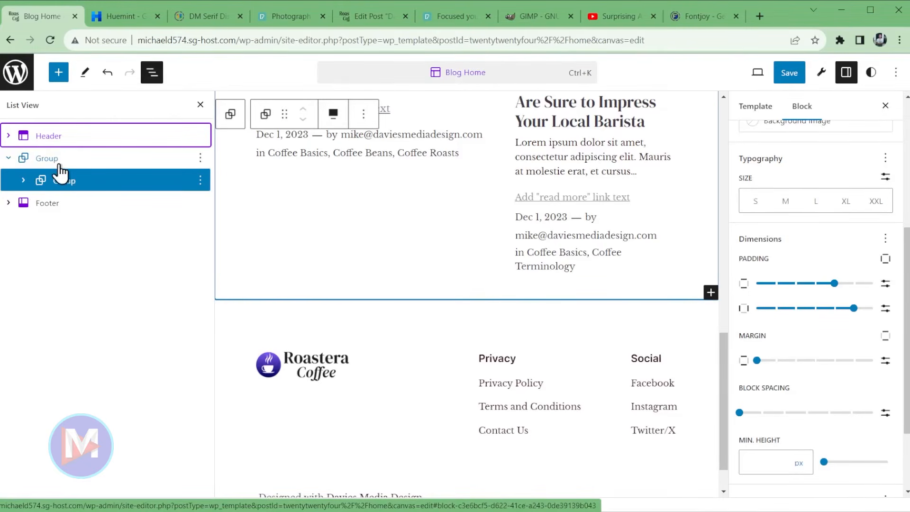
- Insert the Contact Section pattern after the post grid group in the Blog Home template
{"action": "left_click", "coordinate": [200, 158]}
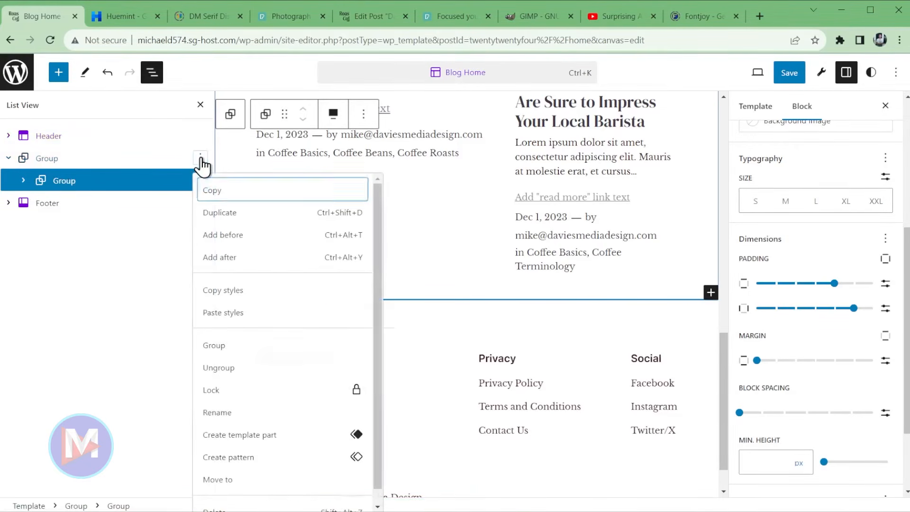
{"action": "left_click", "coordinate": [239, 263]}
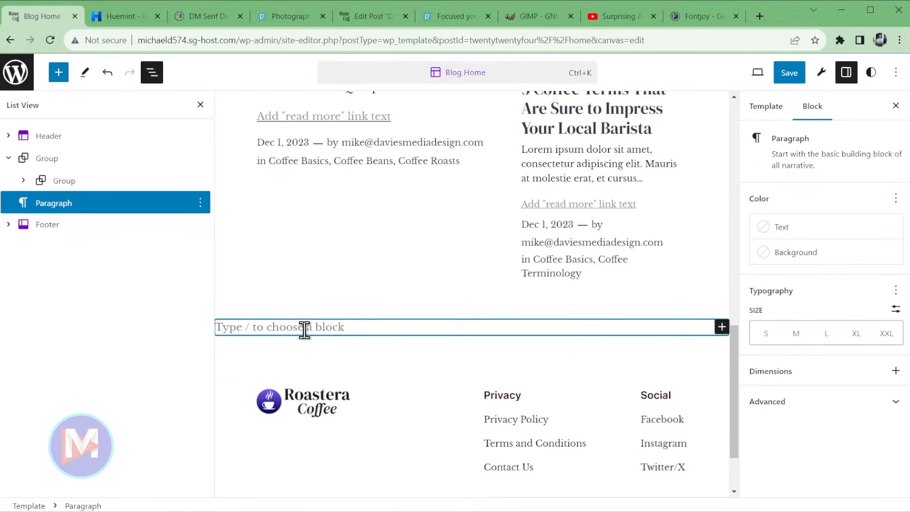
{"action": "type", "text": "/"}
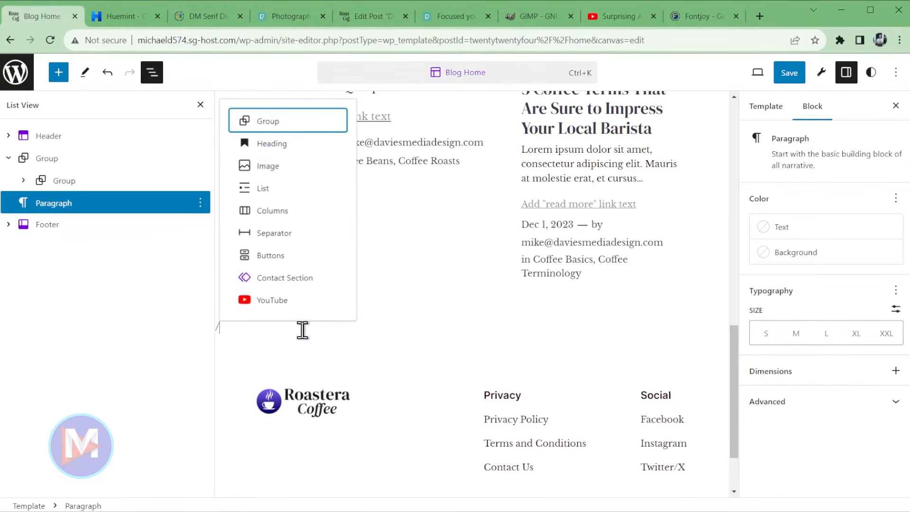
{"action": "left_click", "coordinate": [287, 279]}
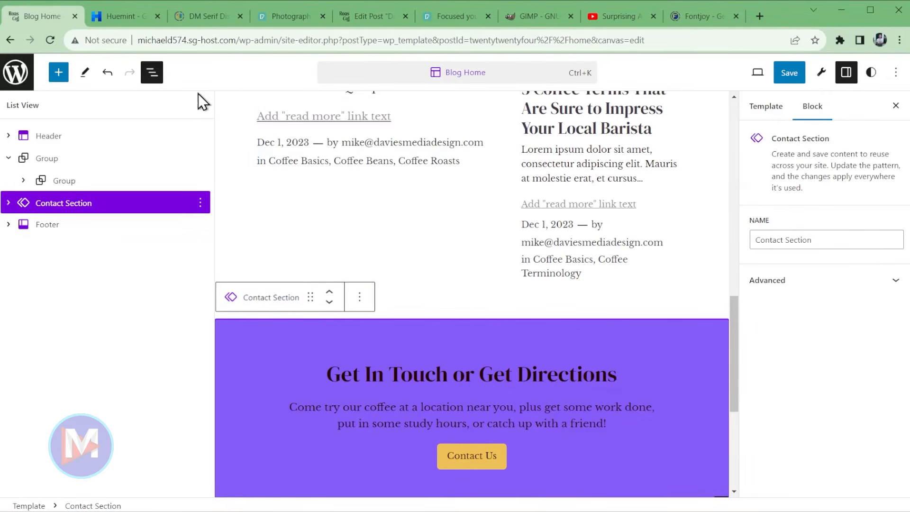
{"action": "left_click", "coordinate": [152, 72]}
{"action": "scroll", "coordinate": [564, 393], "scroll_direction": "down", "scroll_amount": 8}
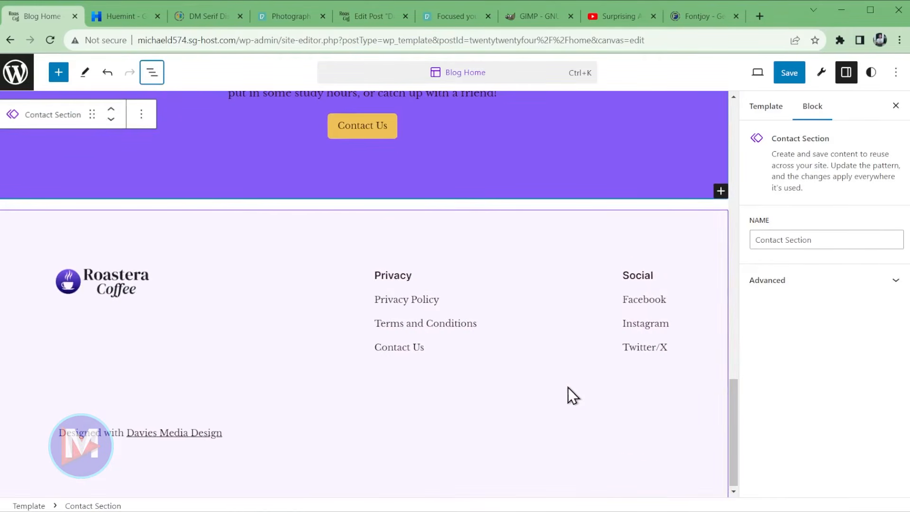
{"action": "scroll", "coordinate": [612, 379], "scroll_direction": "up", "scroll_amount": 15}
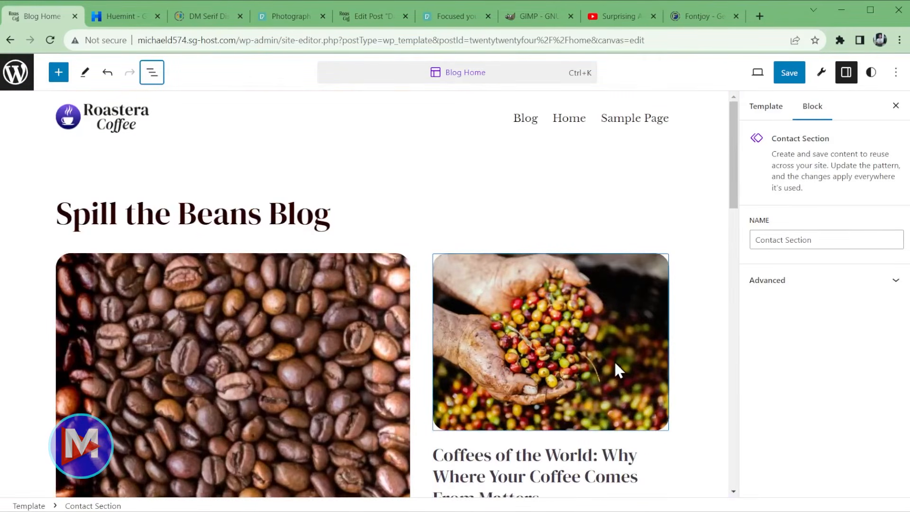
- Save the Blog Home template changes and bring up the preview options
{"action": "left_click", "coordinate": [788, 74]}
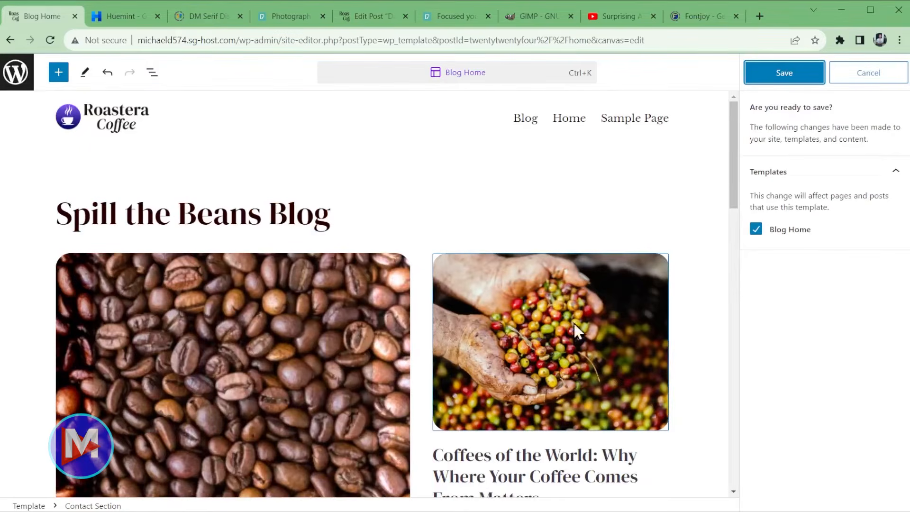
{"action": "left_click", "coordinate": [791, 77]}
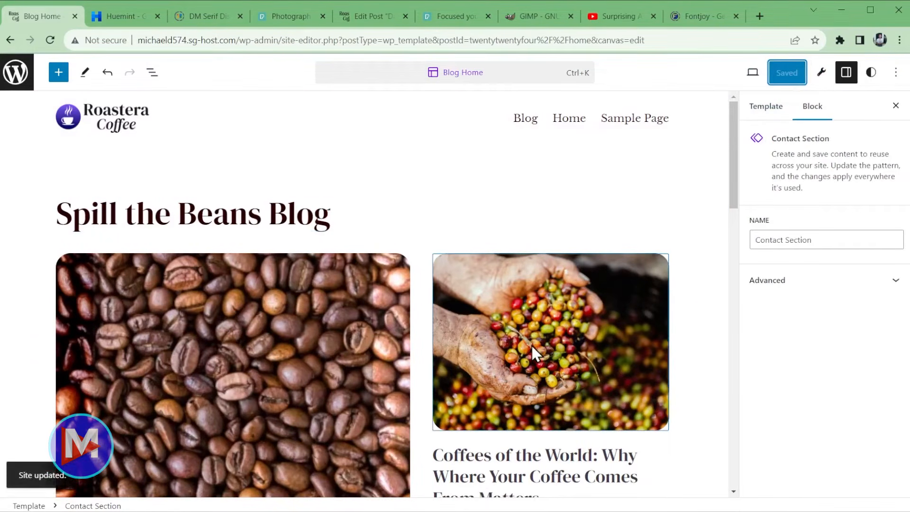
{"action": "left_click", "coordinate": [752, 73]}
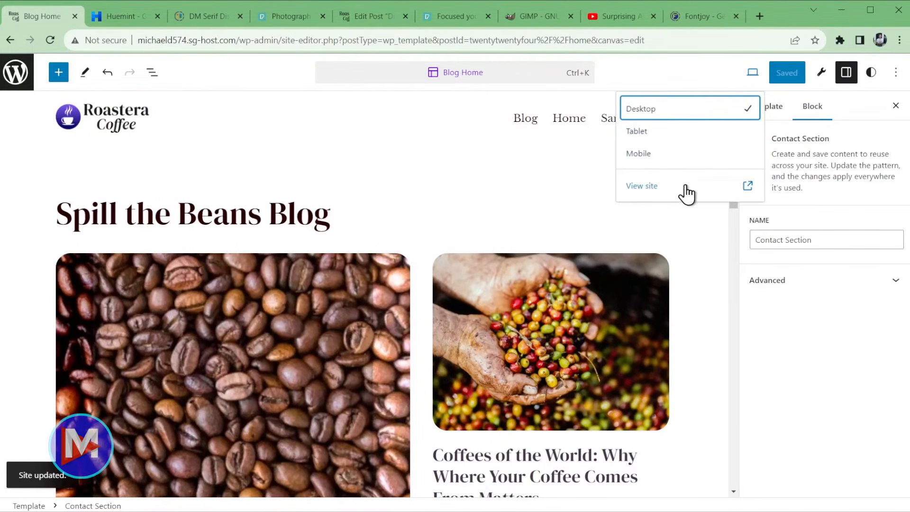
{"action": "left_click", "coordinate": [675, 185]}
{"action": "scroll", "coordinate": [647, 240], "scroll_direction": "down", "scroll_amount": 10}
{"action": "scroll", "coordinate": [652, 251], "scroll_direction": "down", "scroll_amount": 5}
{"action": "scroll", "coordinate": [661, 256], "scroll_direction": "up", "scroll_amount": 15}
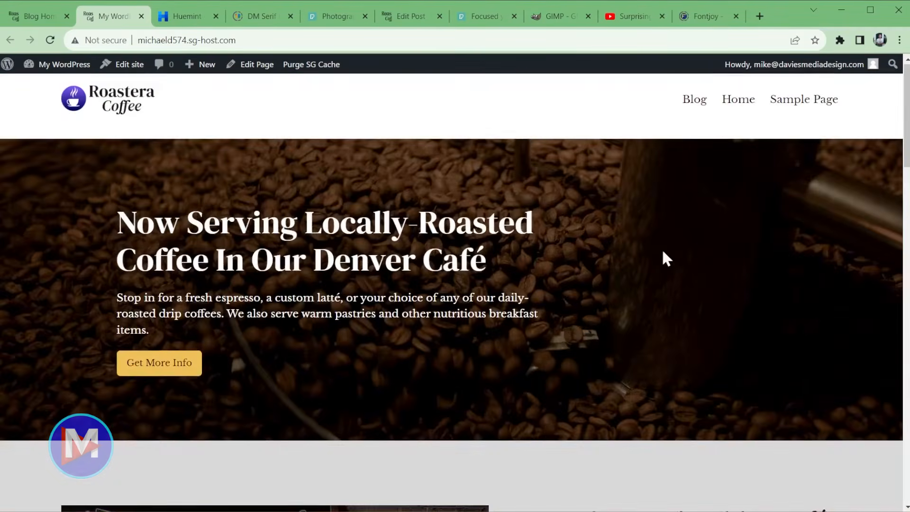
{"action": "left_click", "coordinate": [693, 110]}
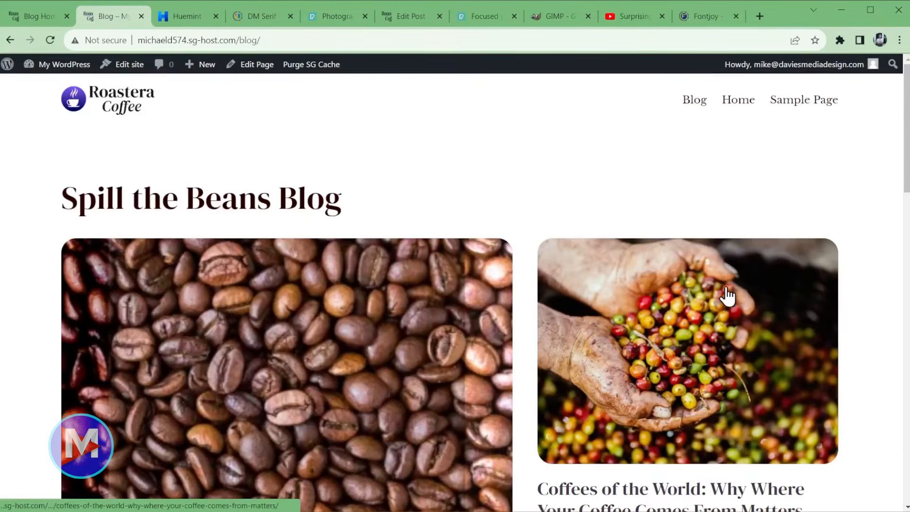
{"action": "scroll", "coordinate": [739, 292], "scroll_direction": "down", "scroll_amount": 15}
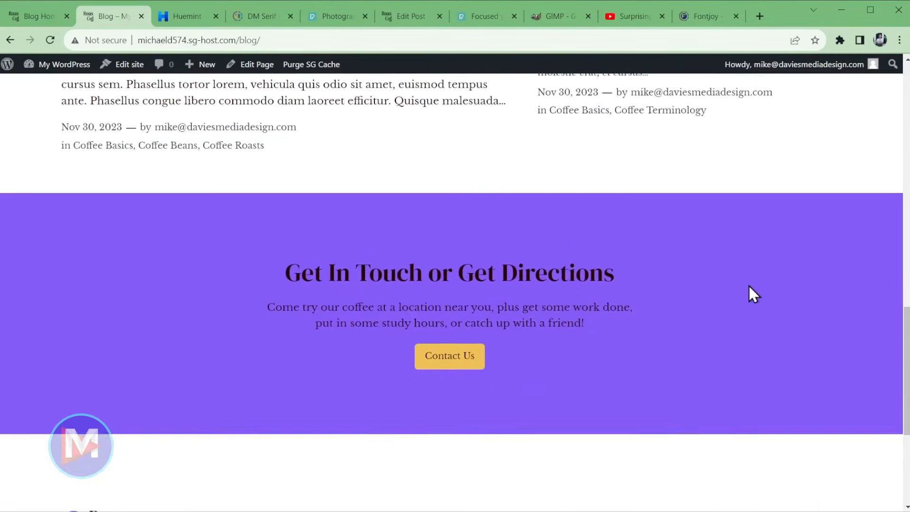
{"action": "scroll", "coordinate": [749, 285], "scroll_direction": "down", "scroll_amount": 3}
{"action": "scroll", "coordinate": [748, 285], "scroll_direction": "up", "scroll_amount": 18}
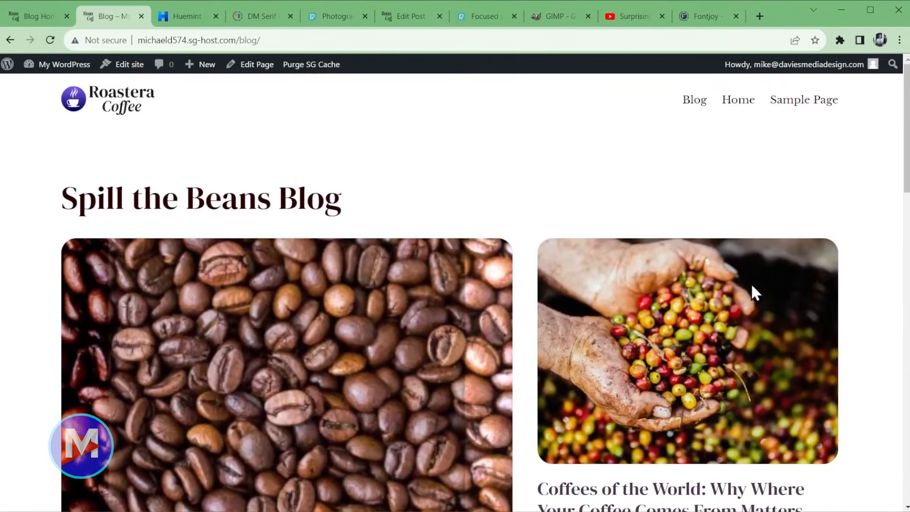
{"action": "left_click", "coordinate": [141, 16]}
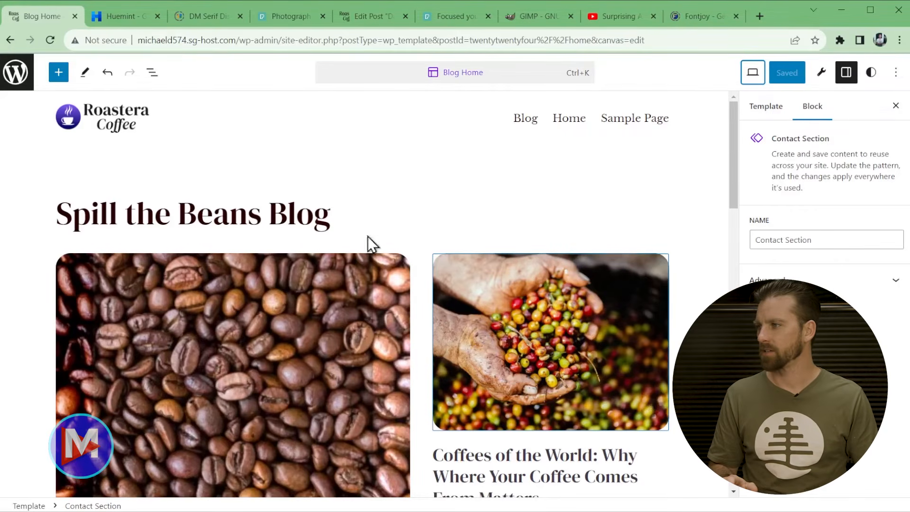
- Leave the template editor and go to the admin General settings
{"action": "left_click", "coordinate": [15, 72]}
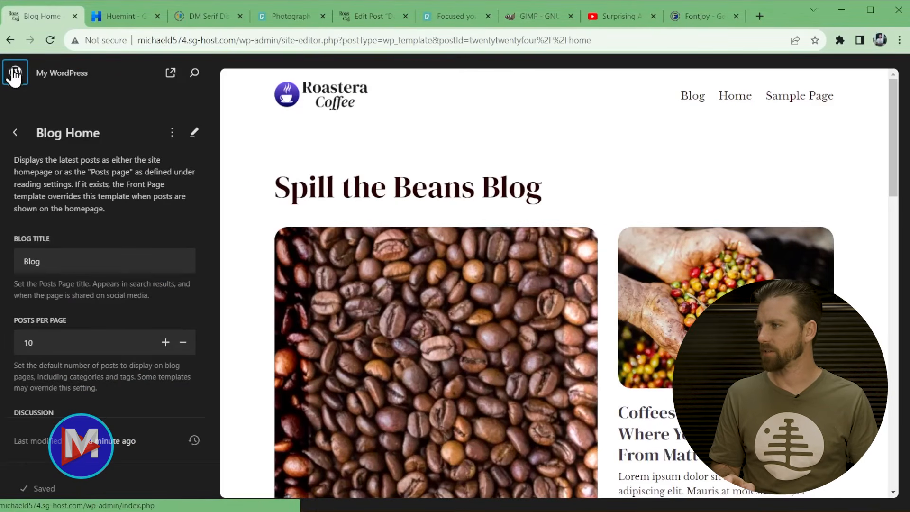
{"action": "left_click", "coordinate": [22, 82]}
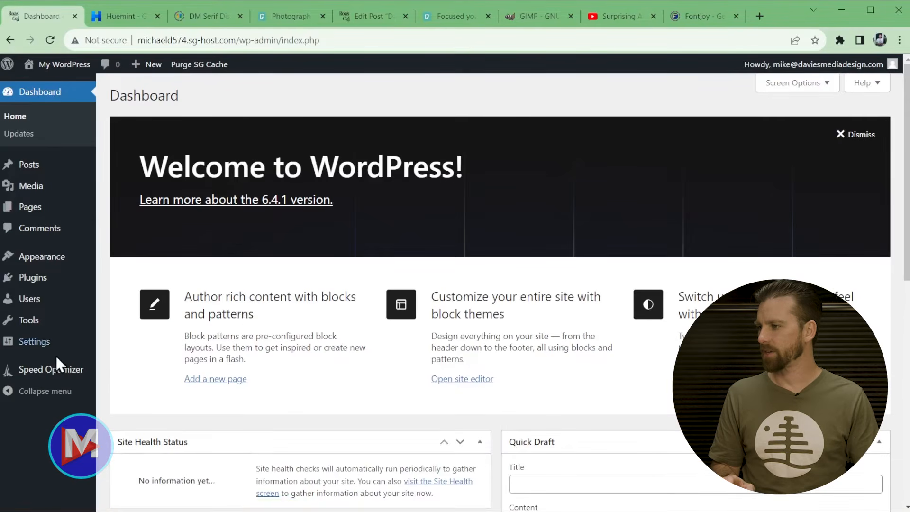
{"action": "mouse_move", "coordinate": [30, 345]}
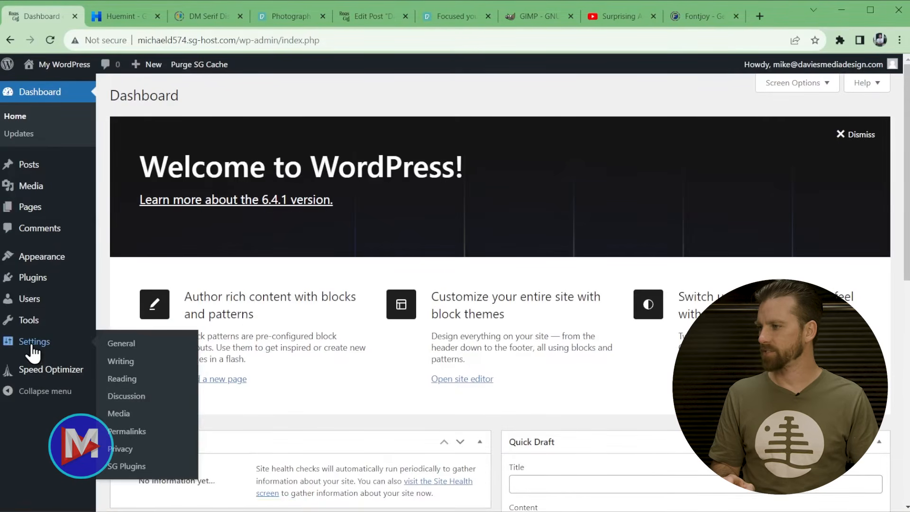
{"action": "left_click", "coordinate": [132, 342]}
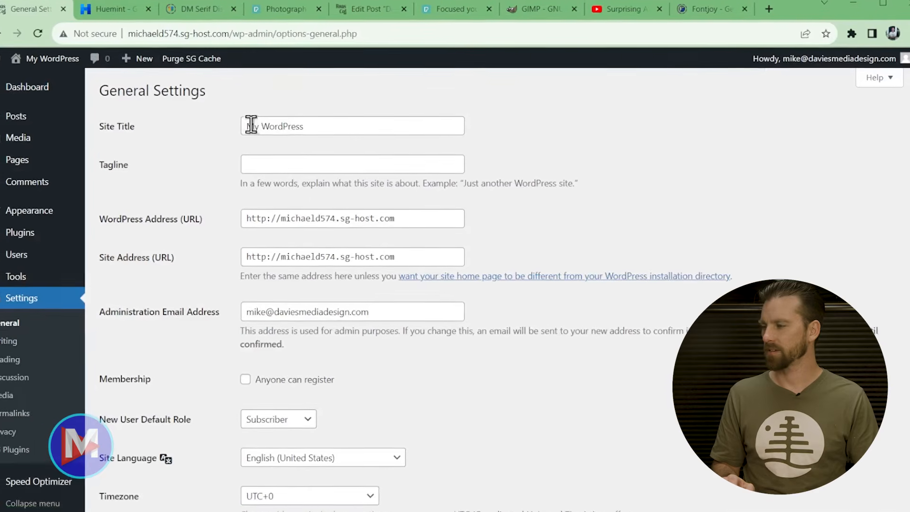
- Enter site title 'Roastera Coffee Cafe' and tagline 'Denver Coffee Shop Serving Locally-Roasted Coffee'
{"action": "triple_click", "coordinate": [307, 126]}
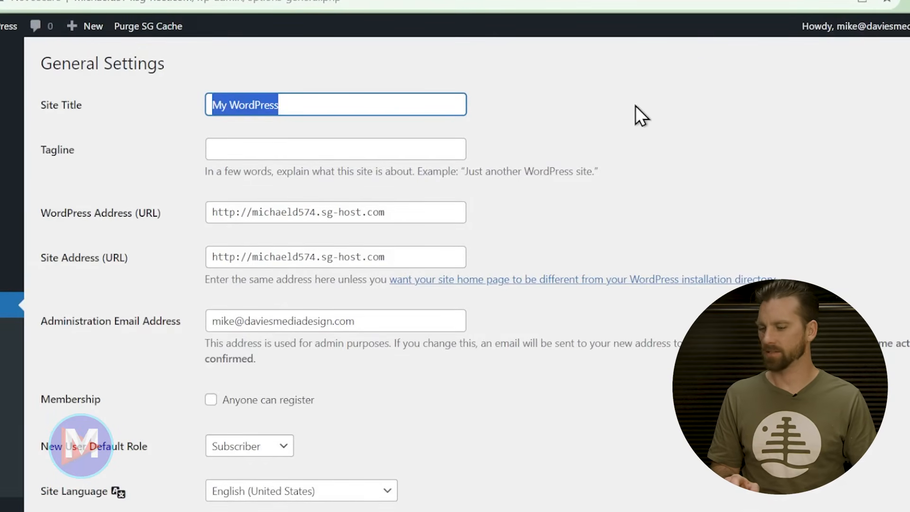
{"action": "type", "text": "Roastera Co"}
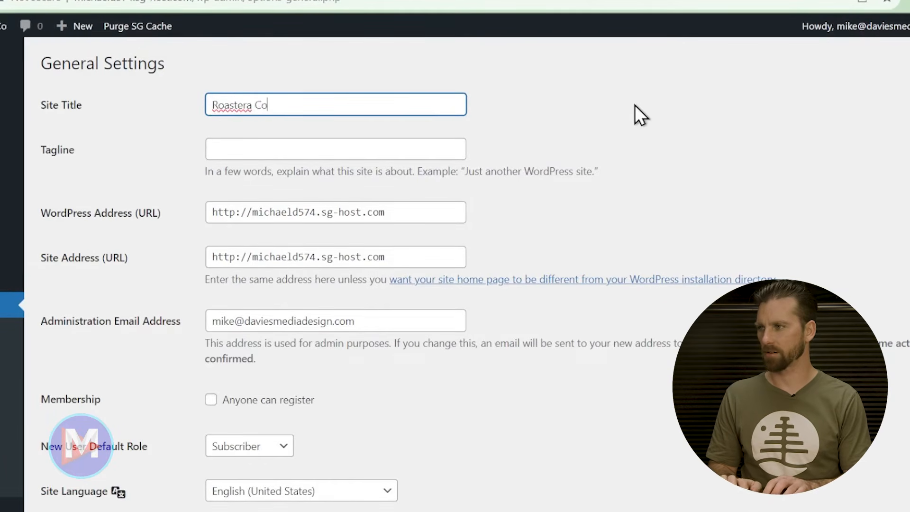
{"action": "type", "text": "ffee Cafe"}
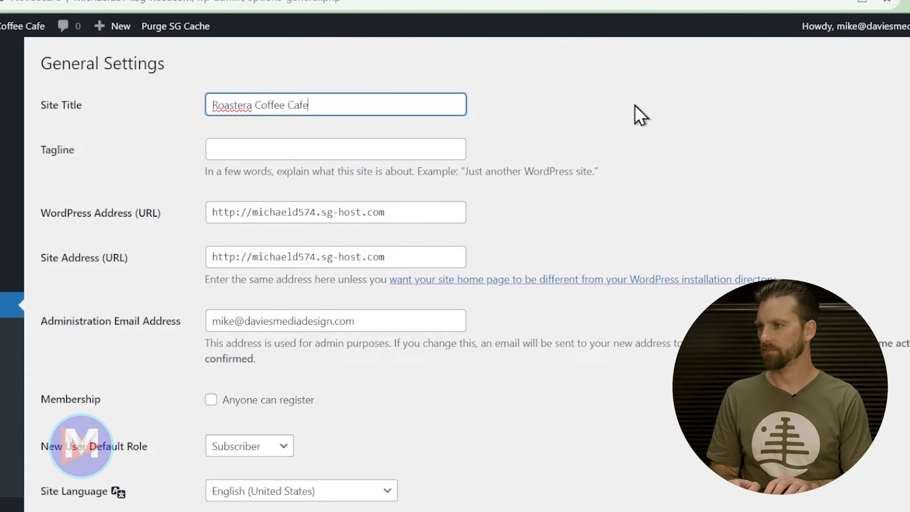
{"action": "key", "text": "Tab"}
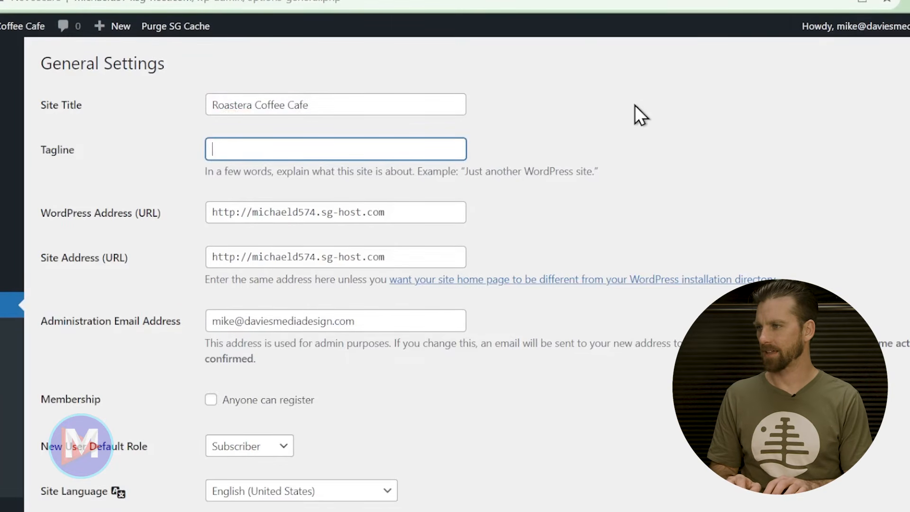
{"action": "type", "text": "Quaint Denver Coff"}
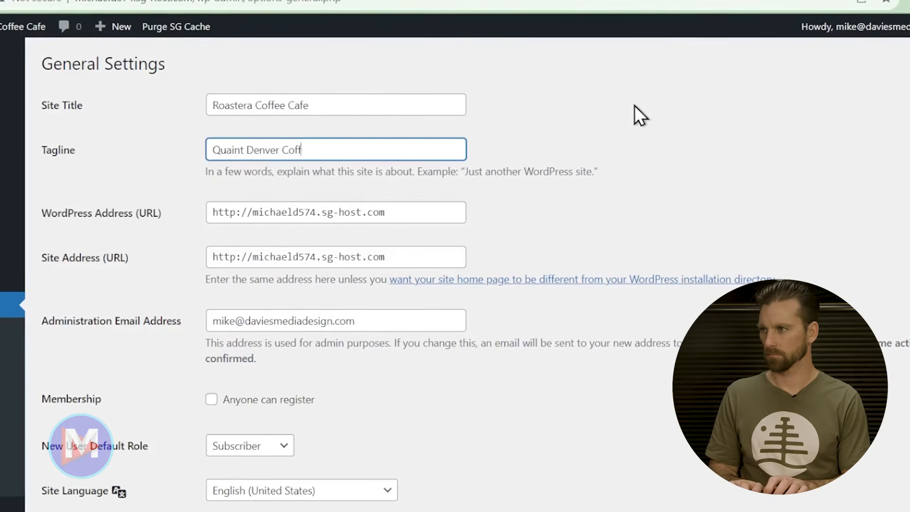
{"action": "type", "text": "ee Shop Serving Locally-Roasted Coffee"}
{"action": "left_click_drag", "start_coordinate": [247, 149], "coordinate": [139, 169]}
{"action": "key", "text": "BackSpace"}
{"action": "left_click_drag", "start_coordinate": [219, 151], "coordinate": [547, 149]}
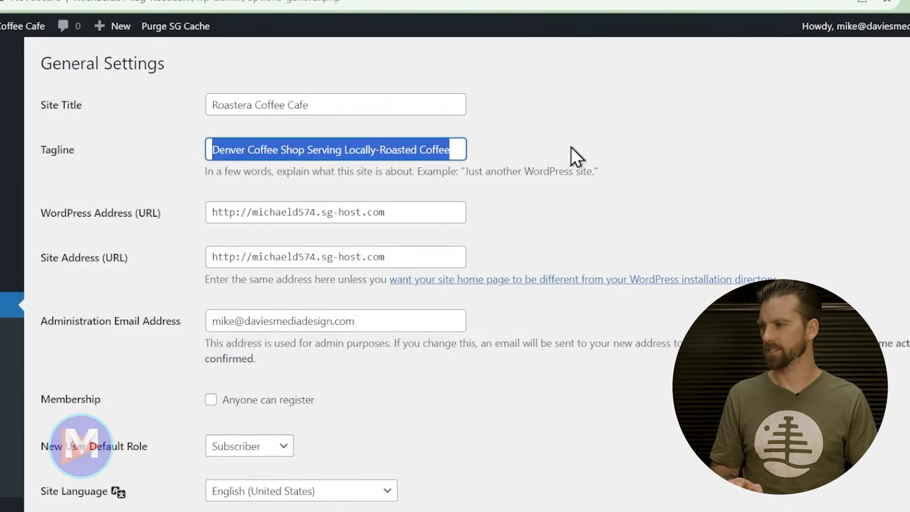
{"action": "left_click", "coordinate": [673, 135]}
- Save the General settings and go to the Pages list
{"action": "scroll", "coordinate": [668, 142], "scroll_direction": "down", "scroll_amount": 2}
{"action": "scroll", "coordinate": [661, 150], "scroll_direction": "down", "scroll_amount": 6}
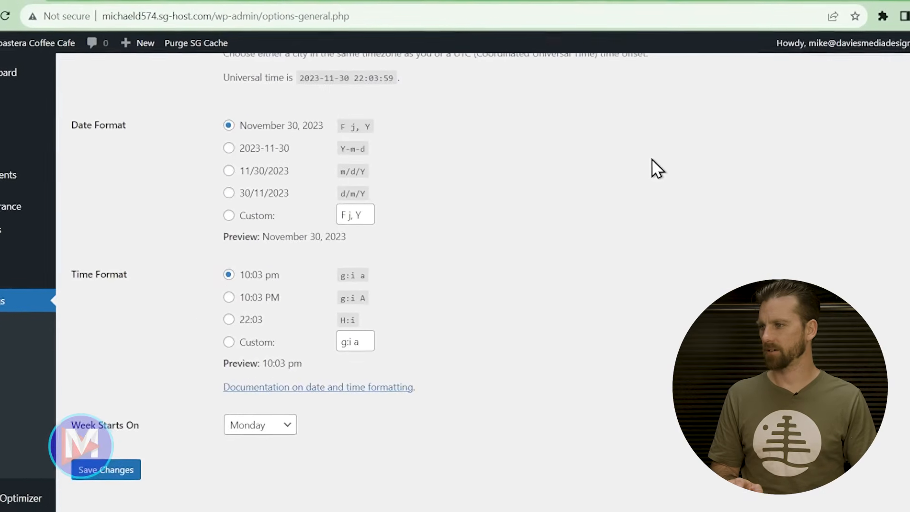
{"action": "left_click", "coordinate": [142, 450]}
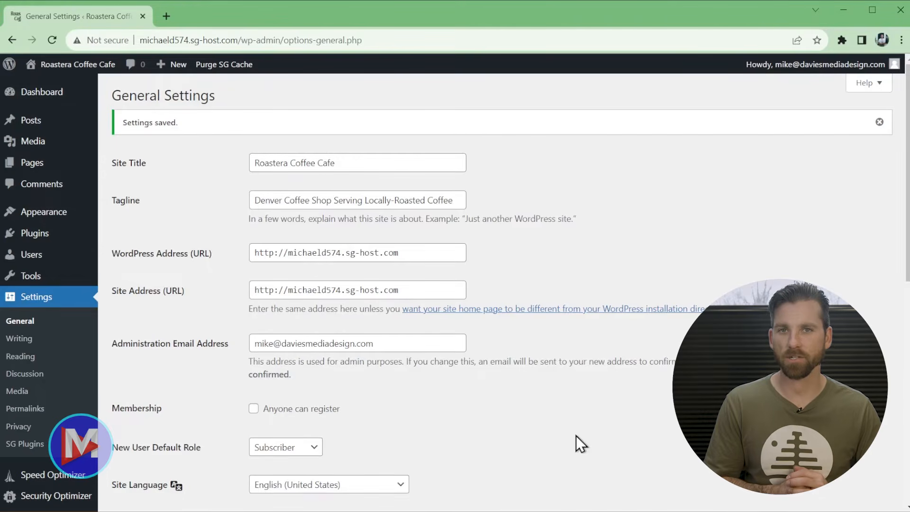
{"action": "left_click", "coordinate": [32, 165]}
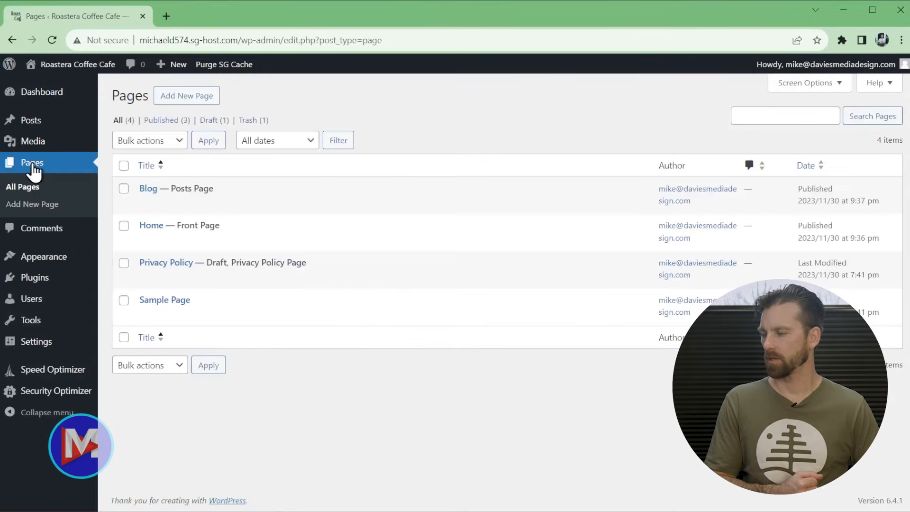
- Edit the Home page and show the options menu for the Café Amenities group
{"action": "left_click", "coordinate": [146, 242]}
{"action": "scroll", "coordinate": [569, 370], "scroll_direction": "down", "scroll_amount": 8}
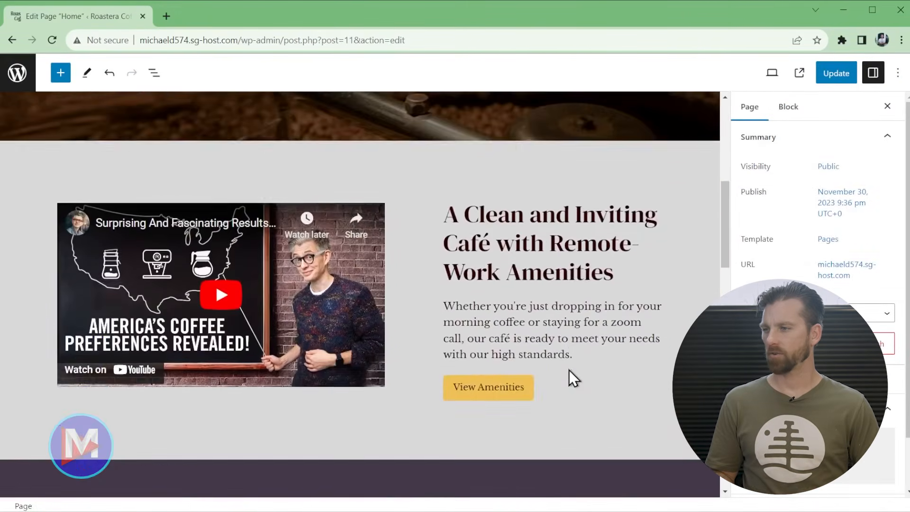
{"action": "scroll", "coordinate": [568, 369], "scroll_direction": "down", "scroll_amount": 15}
{"action": "scroll", "coordinate": [570, 369], "scroll_direction": "up", "scroll_amount": 2}
{"action": "scroll", "coordinate": [567, 370], "scroll_direction": "up", "scroll_amount": 1}
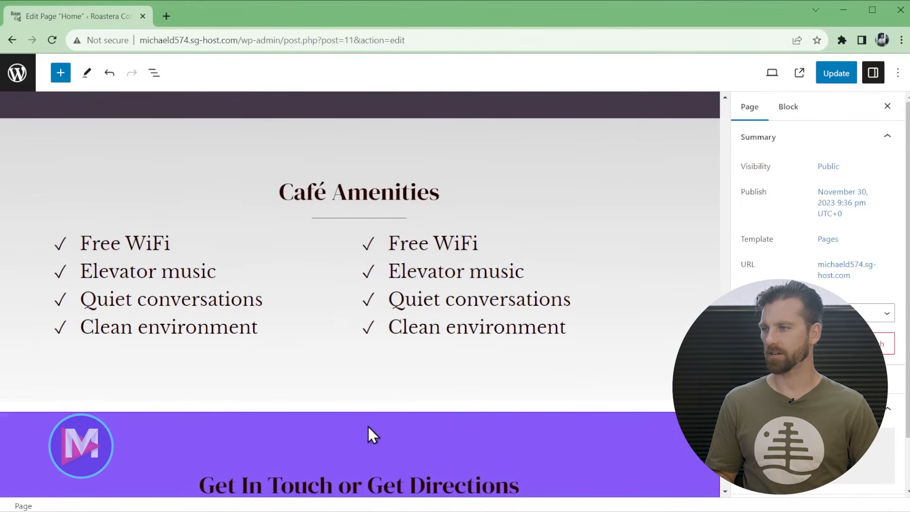
{"action": "left_click", "coordinate": [166, 382]}
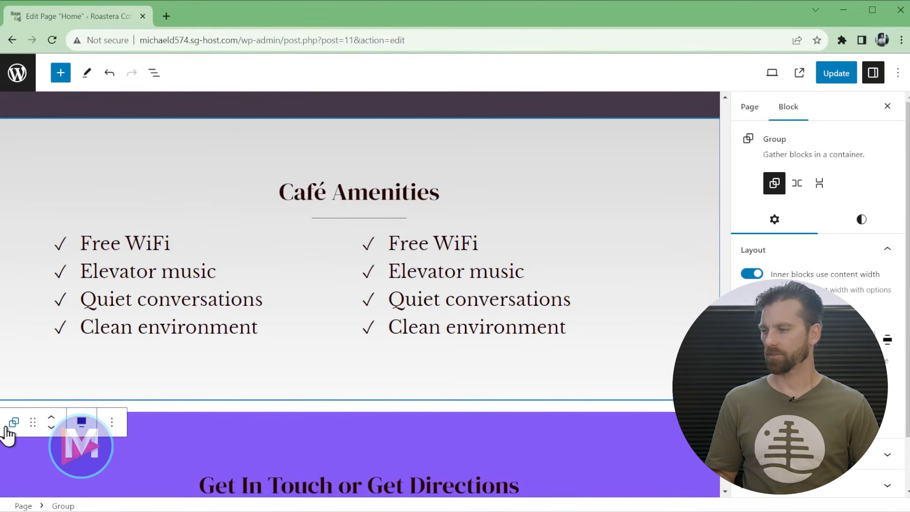
{"action": "left_click", "coordinate": [113, 422]}
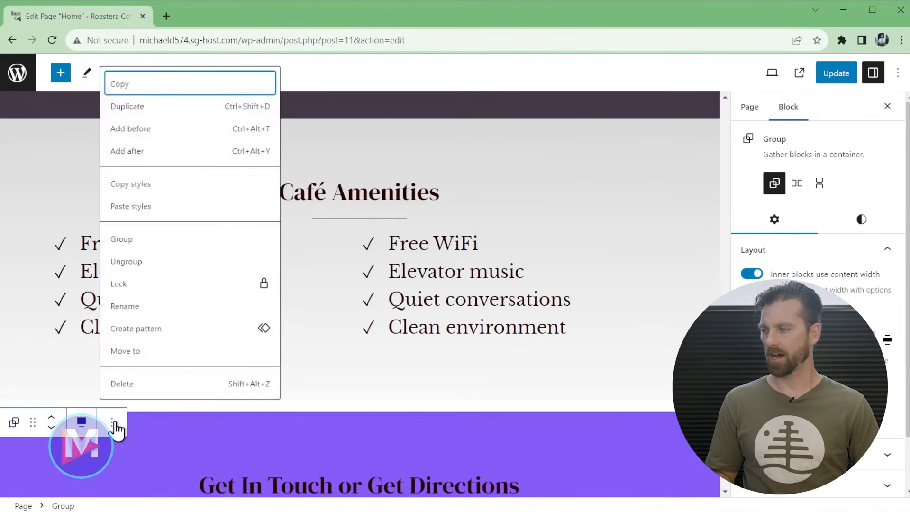
- Insert an empty full-width Group block below Café Amenities
{"action": "left_click", "coordinate": [140, 155]}
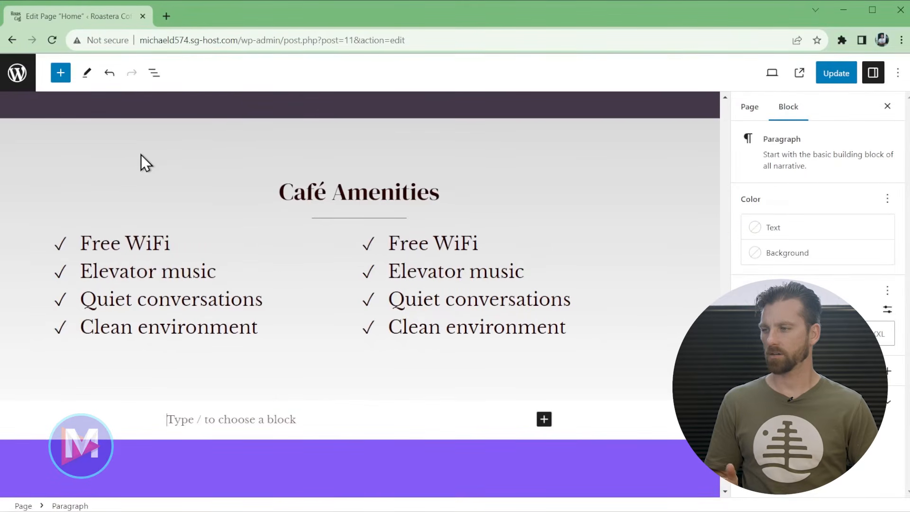
{"action": "type", "text": "/group"}
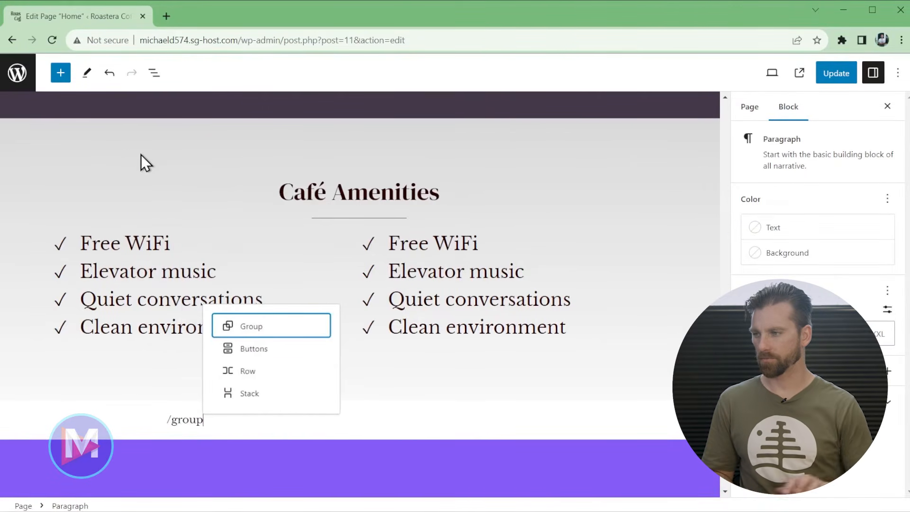
{"action": "left_click", "coordinate": [240, 326]}
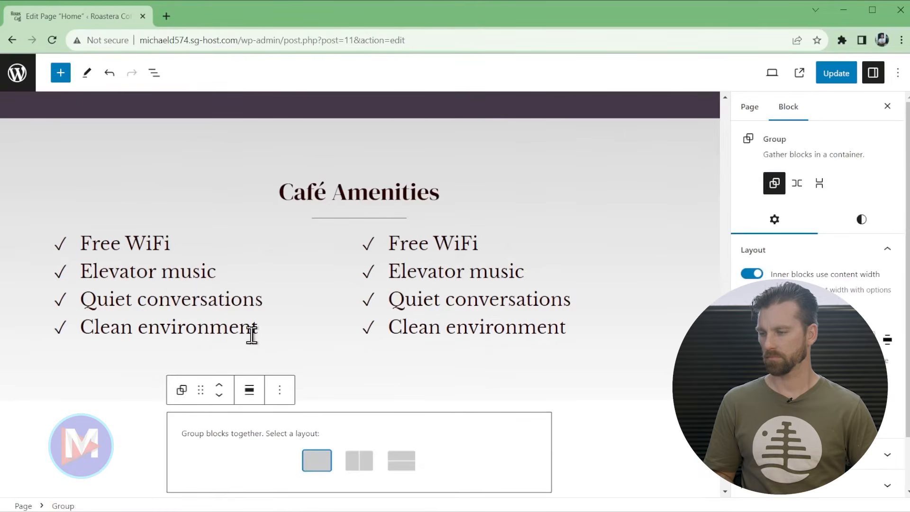
{"action": "left_click", "coordinate": [318, 459]}
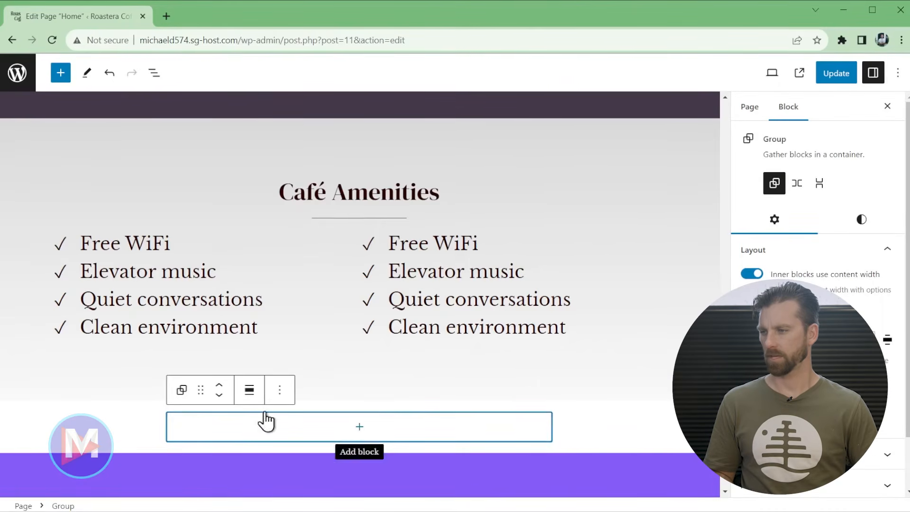
{"action": "left_click", "coordinate": [249, 390]}
{"action": "left_click", "coordinate": [292, 486]}
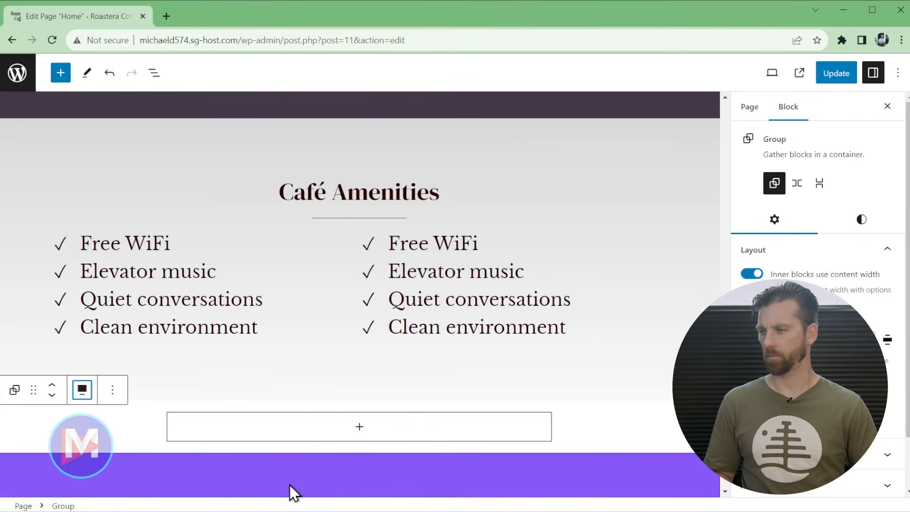
{"action": "scroll", "coordinate": [289, 488], "scroll_direction": "down", "scroll_amount": 3}
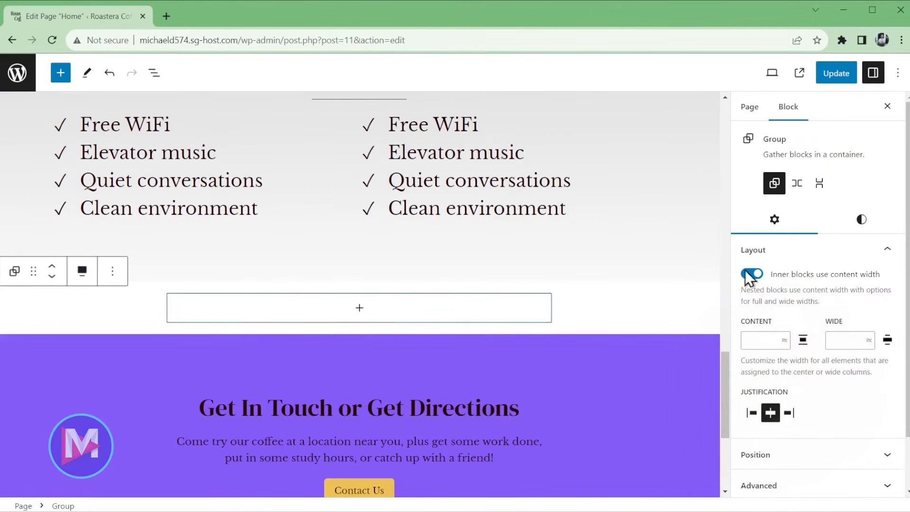
- Set the group's vertical and horizontal padding both to 5
{"action": "left_click", "coordinate": [871, 226]}
{"action": "scroll", "coordinate": [853, 346], "scroll_direction": "down", "scroll_amount": 5}
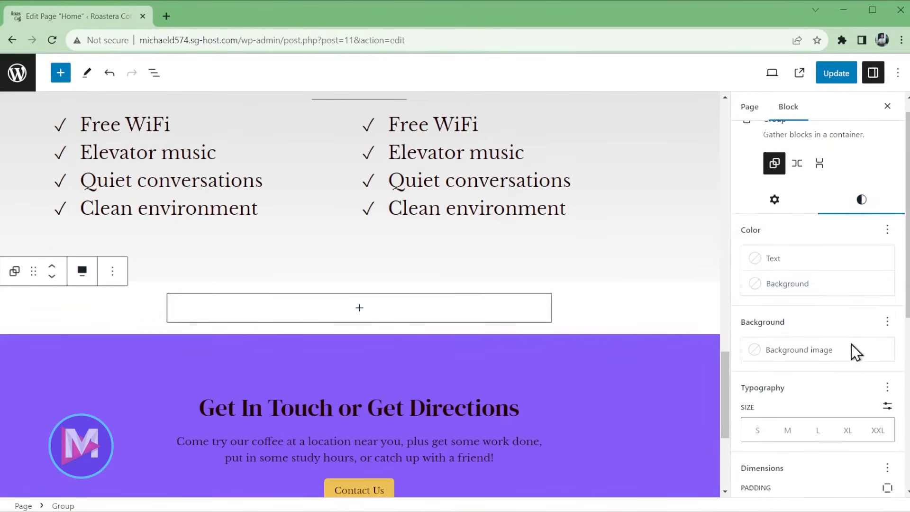
{"action": "left_click_drag", "start_coordinate": [759, 285], "coordinate": [855, 285]}
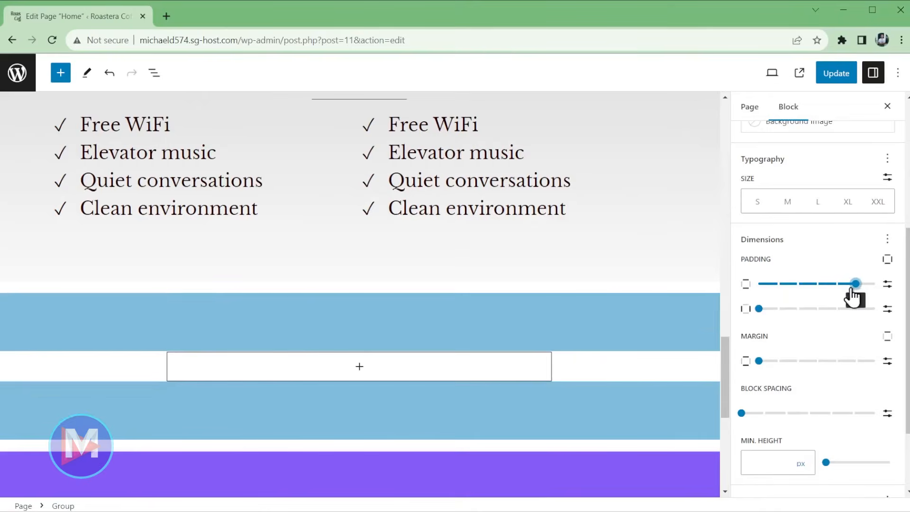
{"action": "left_click_drag", "start_coordinate": [759, 309], "coordinate": [854, 309]}
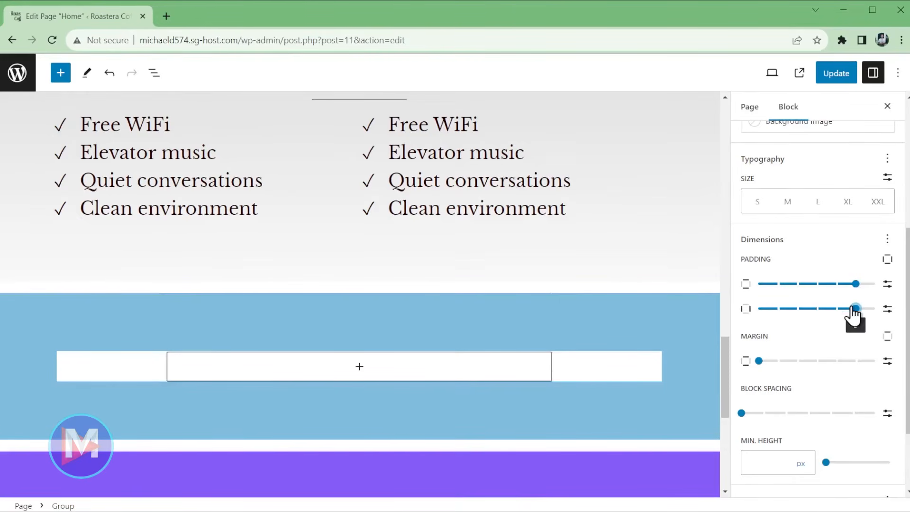
{"action": "scroll", "coordinate": [863, 315], "scroll_direction": "up", "scroll_amount": 5}
{"action": "scroll", "coordinate": [845, 353], "scroll_direction": "down", "scroll_amount": 1}
{"action": "scroll", "coordinate": [846, 353], "scroll_direction": "down", "scroll_amount": 2}
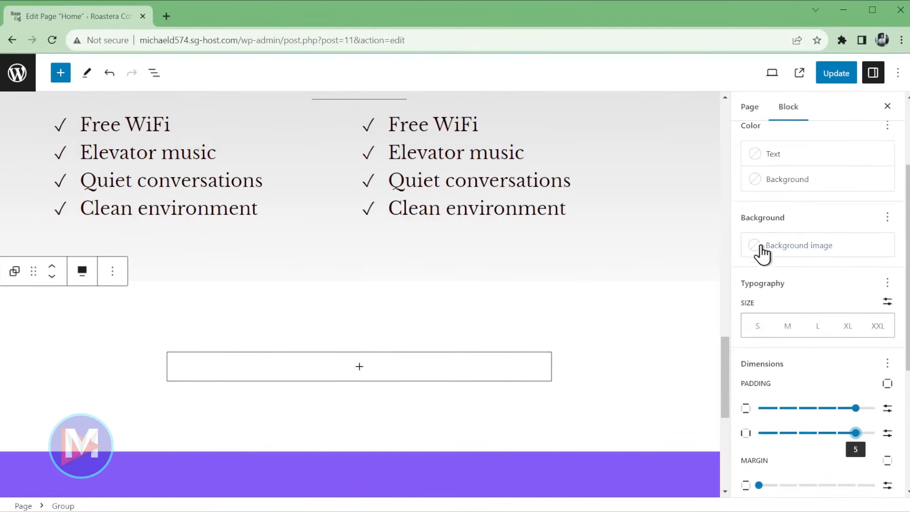
- Give the group the Contrast (#280000) background and a margin of 0
{"action": "left_click", "coordinate": [761, 246]}
{"action": "left_click", "coordinate": [761, 245]}
{"action": "scroll", "coordinate": [803, 256], "scroll_direction": "up", "scroll_amount": 1}
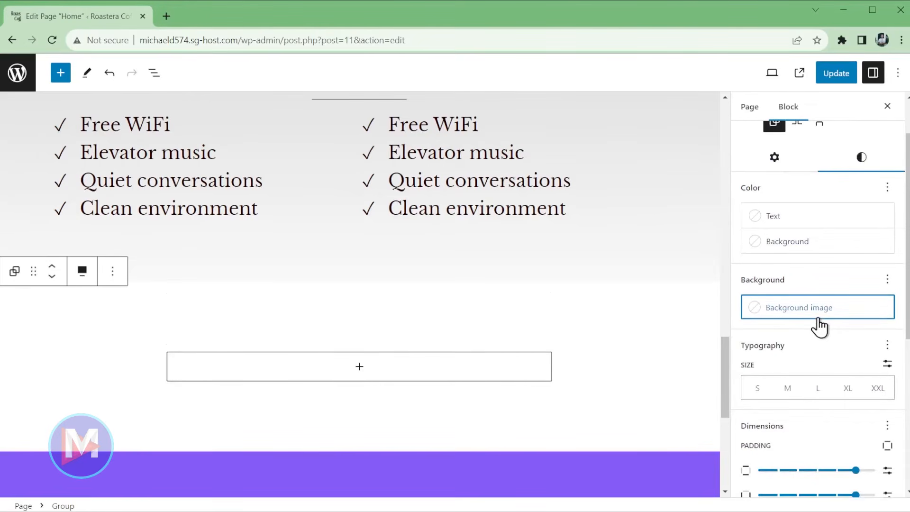
{"action": "left_click", "coordinate": [802, 240]}
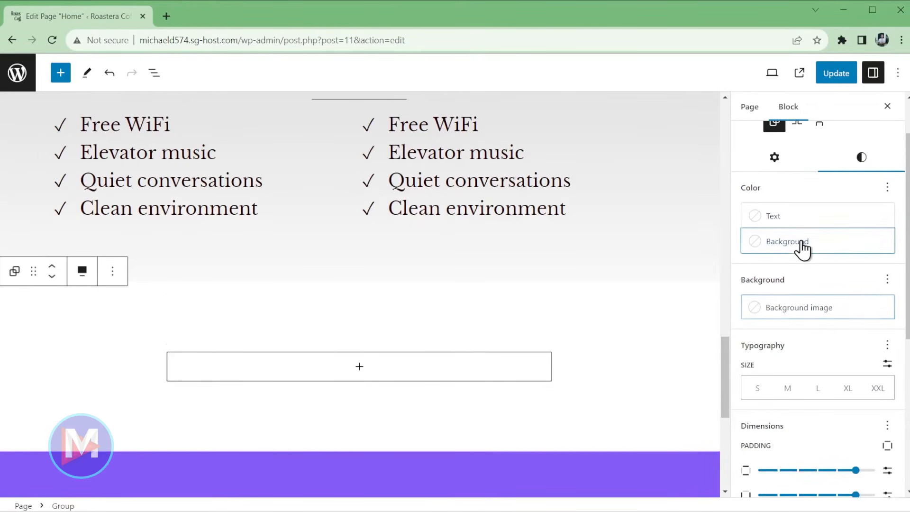
{"action": "left_click", "coordinate": [626, 383]}
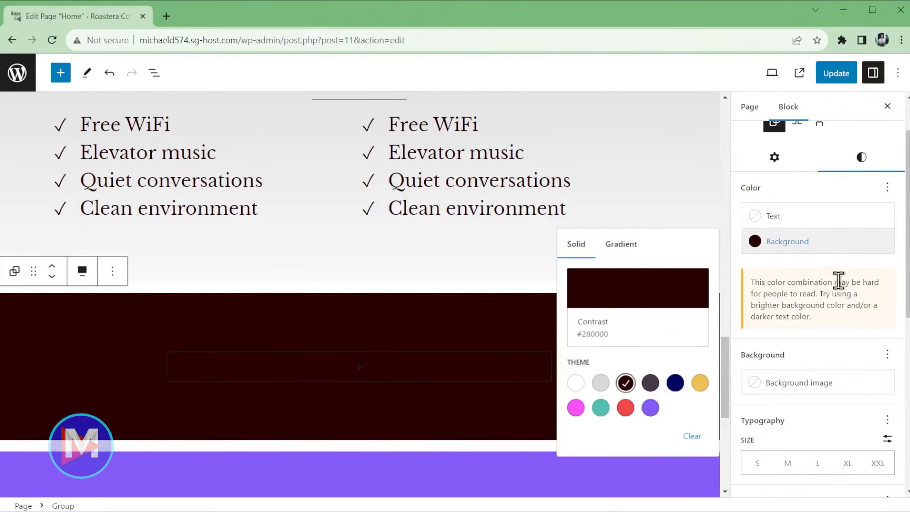
{"action": "left_click_drag", "start_coordinate": [908, 296], "coordinate": [907, 429]}
{"action": "left_click", "coordinate": [759, 337]}
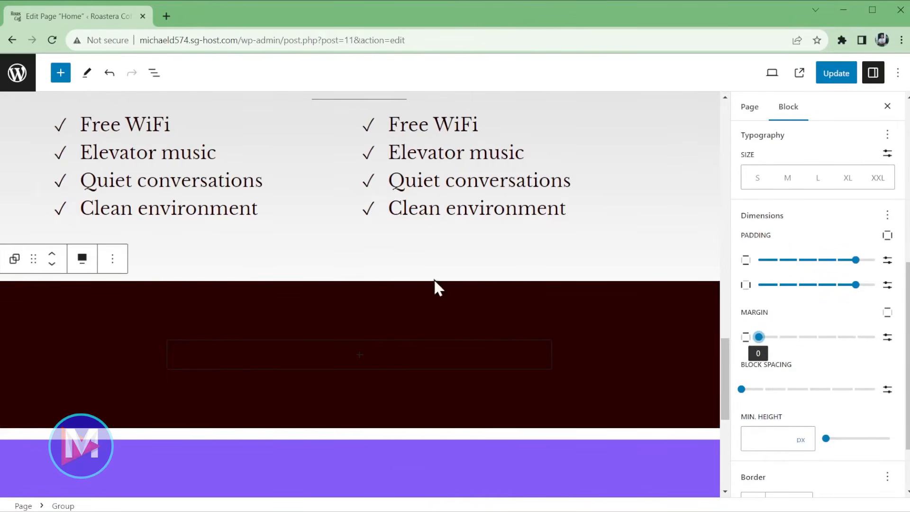
- Insert a Columns block in the dark group using the 33 / 66 variation
{"action": "left_click", "coordinate": [371, 363]}
{"action": "type", "text": "column"}
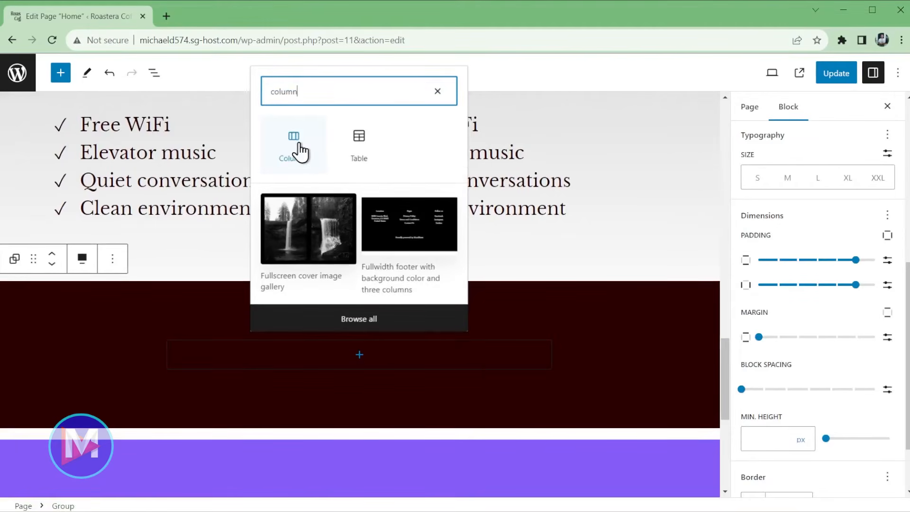
{"action": "left_click", "coordinate": [295, 147]}
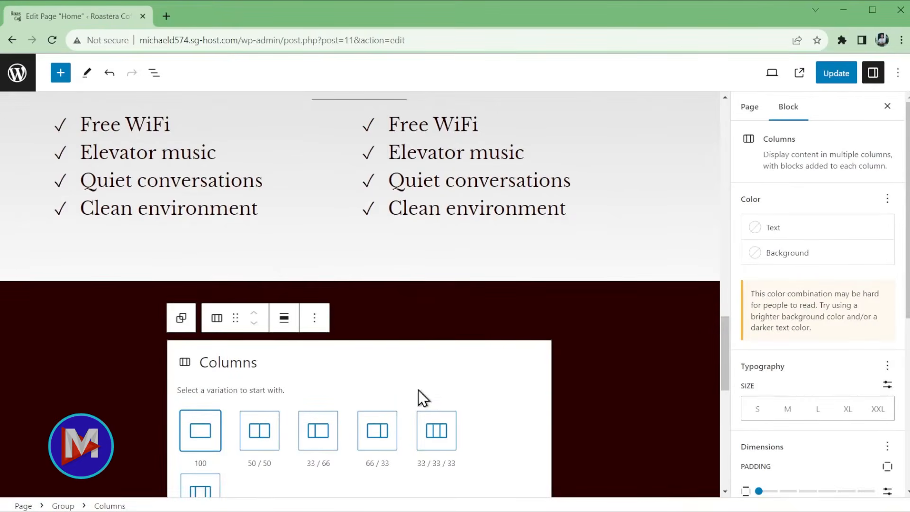
{"action": "scroll", "coordinate": [510, 461], "scroll_direction": "down", "scroll_amount": 1}
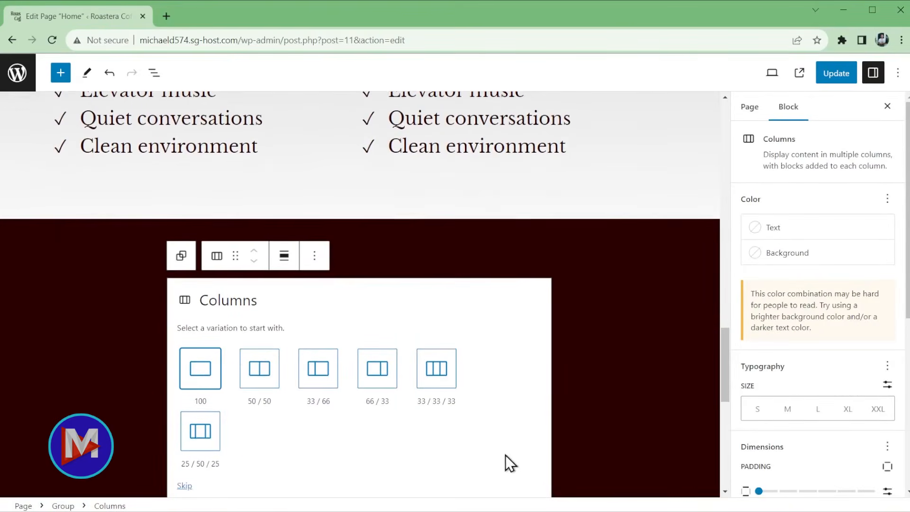
{"action": "left_click", "coordinate": [322, 378]}
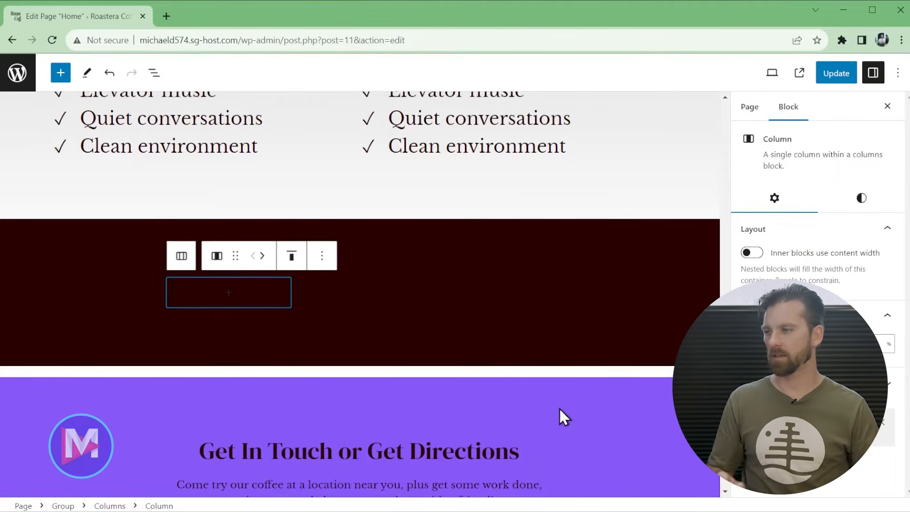
- Add a white 'Latest Posts' heading to the first column
{"action": "left_click", "coordinate": [228, 292]}
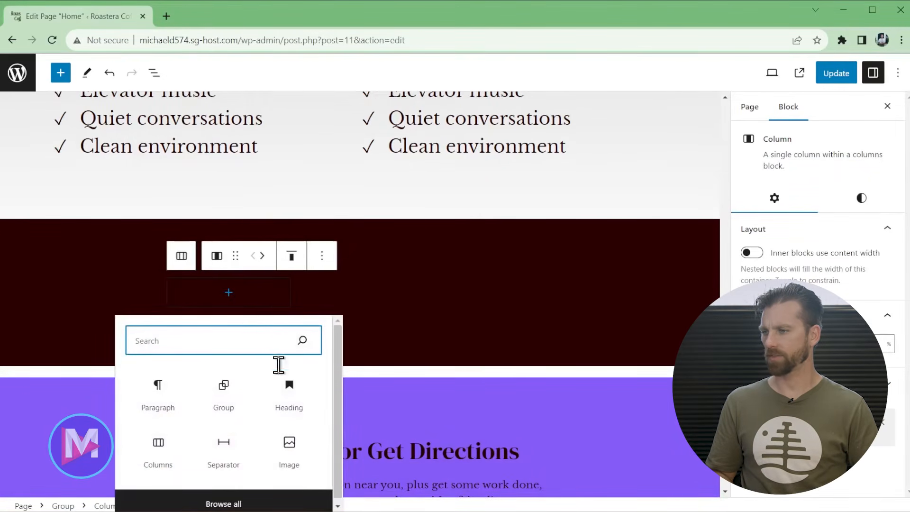
{"action": "left_click", "coordinate": [293, 399]}
{"action": "left_click", "coordinate": [291, 396]}
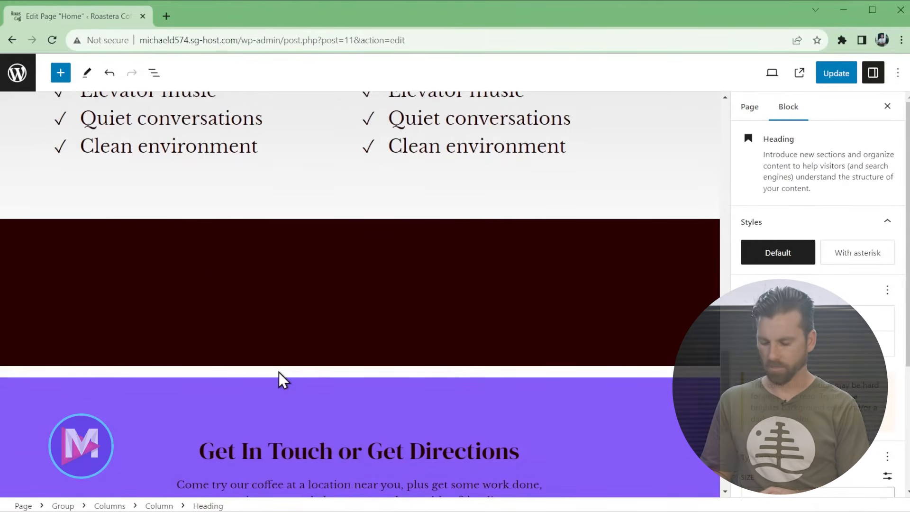
{"action": "type", "text": "..."}
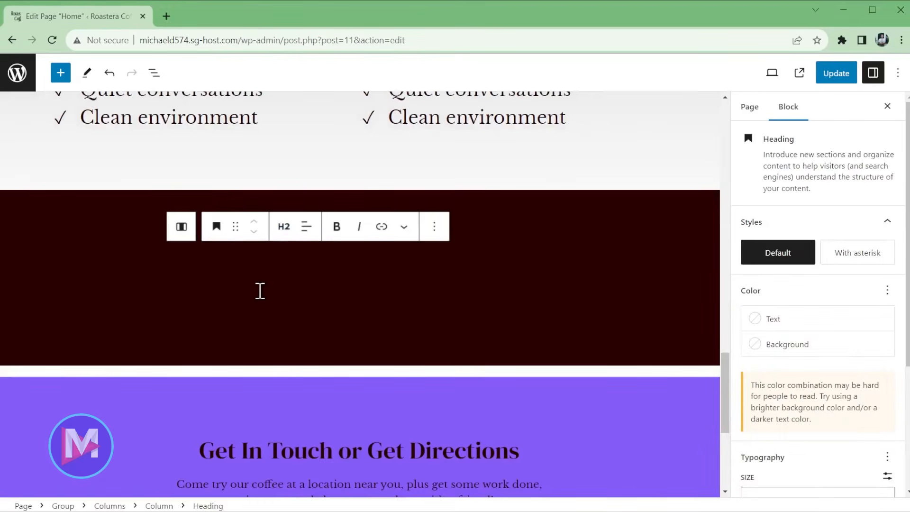
{"action": "left_click", "coordinate": [771, 322]}
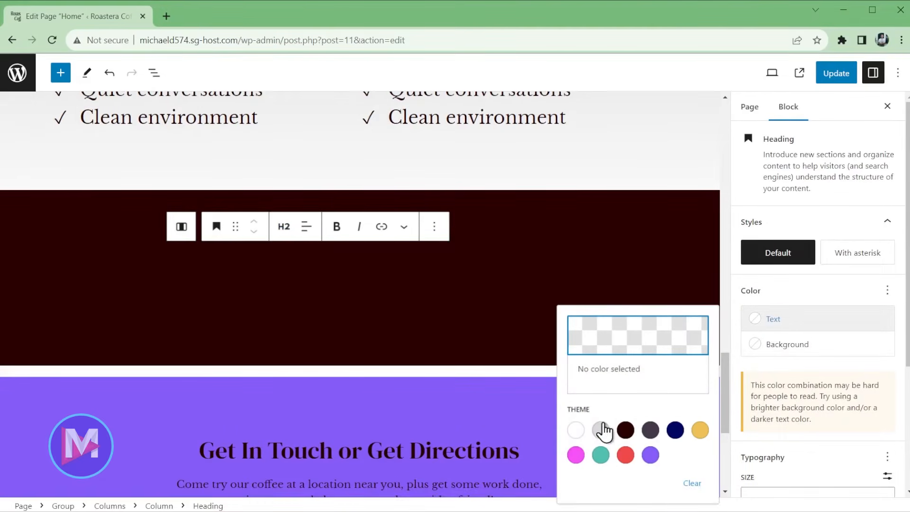
{"action": "left_click", "coordinate": [576, 430]}
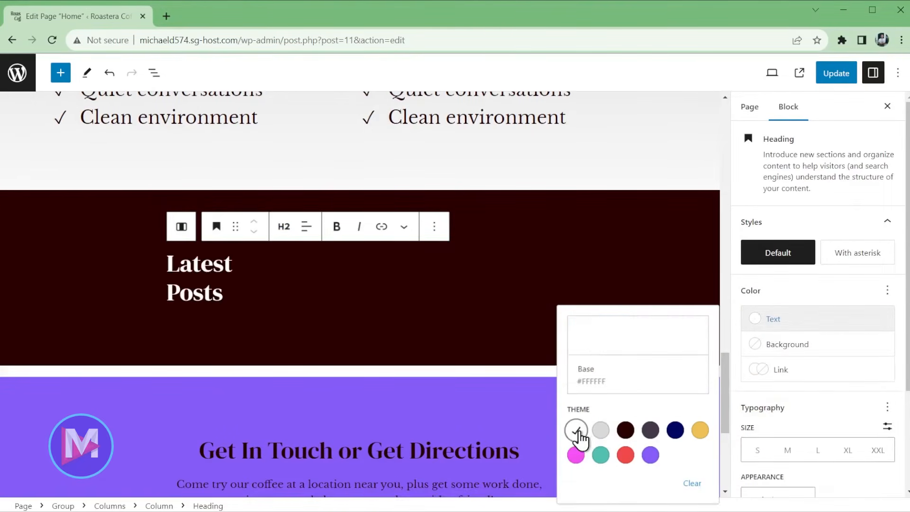
- Add a wide white separator below the heading
{"action": "left_click", "coordinate": [221, 294]}
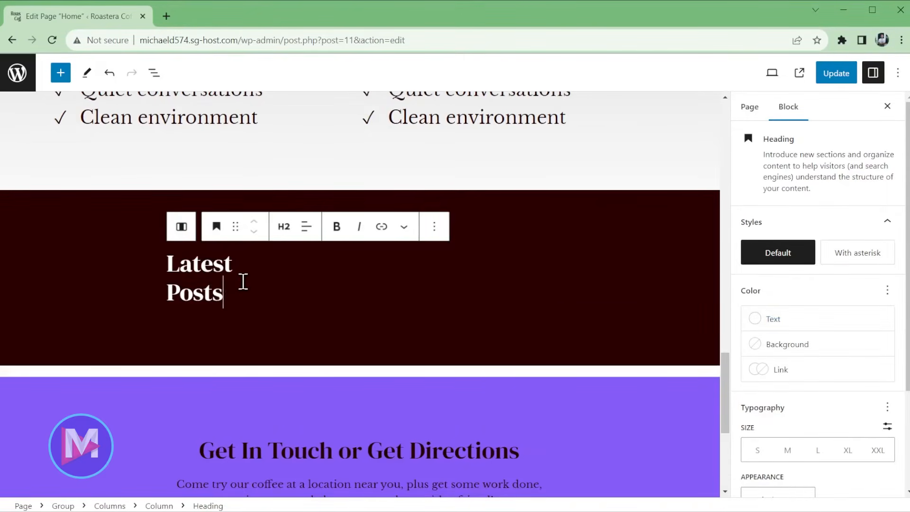
{"action": "key", "text": "Return"}
{"action": "type", "text": "/"}
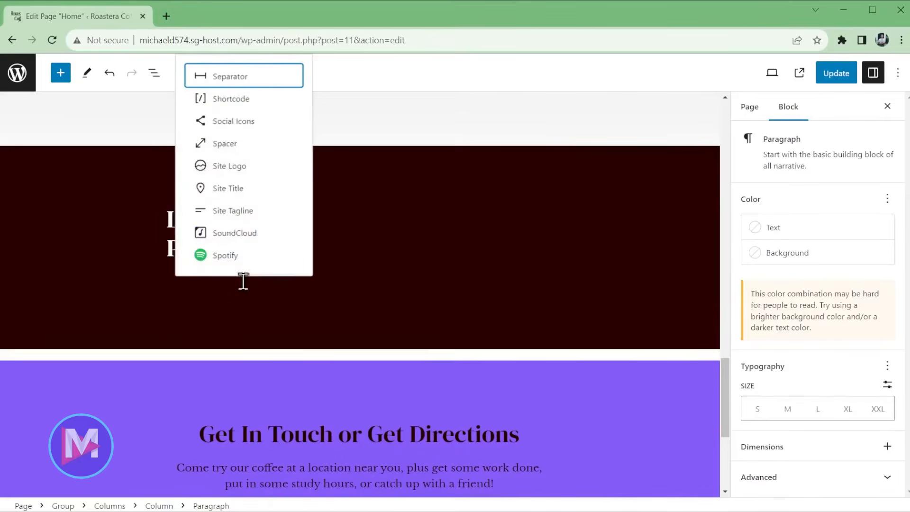
{"action": "type", "text": "sep"}
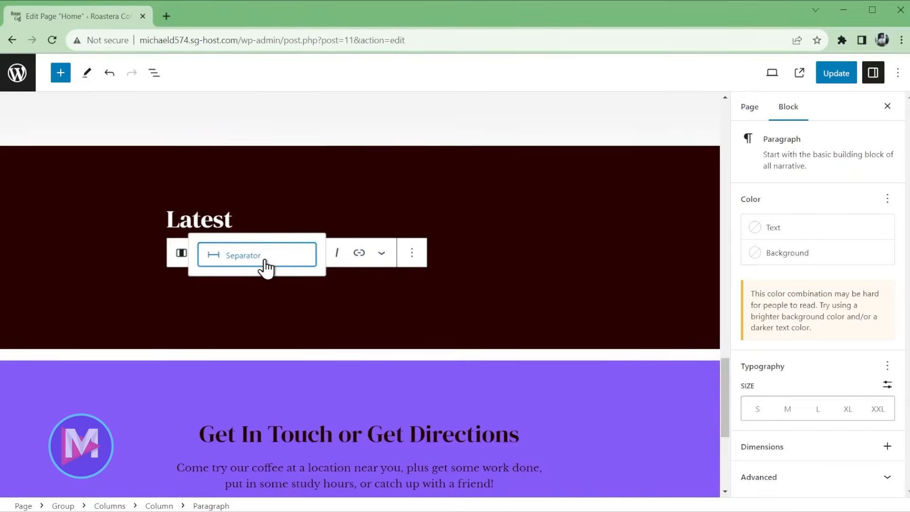
{"action": "left_click", "coordinate": [266, 261]}
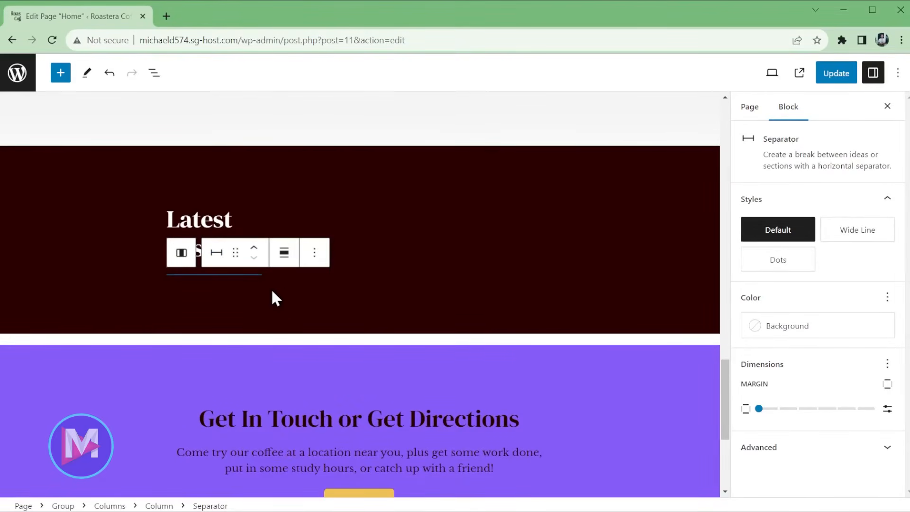
{"action": "left_click", "coordinate": [871, 237]}
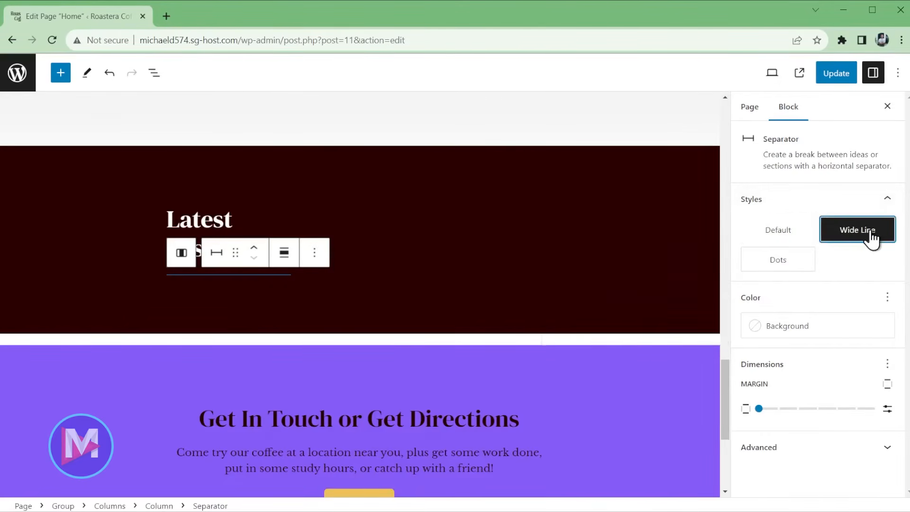
{"action": "left_click", "coordinate": [786, 327]}
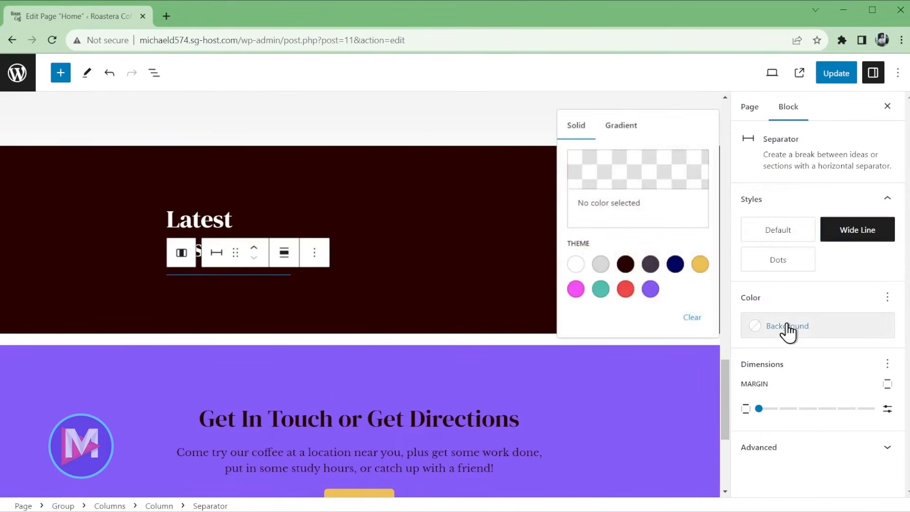
{"action": "left_click", "coordinate": [578, 268]}
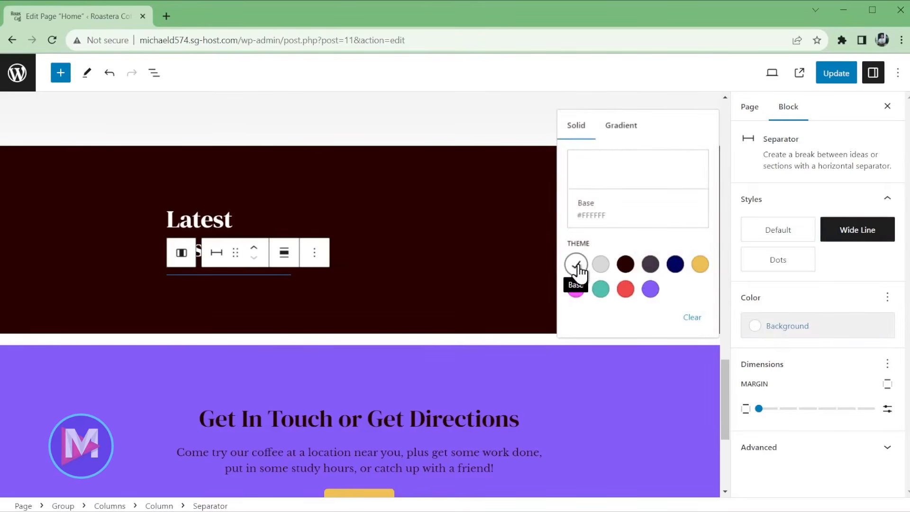
- Add a pasted intro paragraph after the separator with Base white text
{"action": "left_click", "coordinate": [311, 259]}
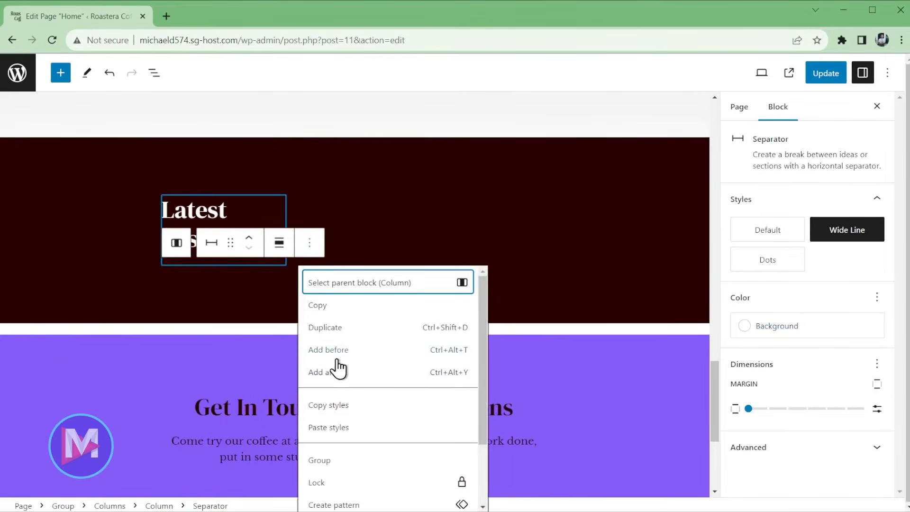
{"action": "left_click", "coordinate": [334, 371]}
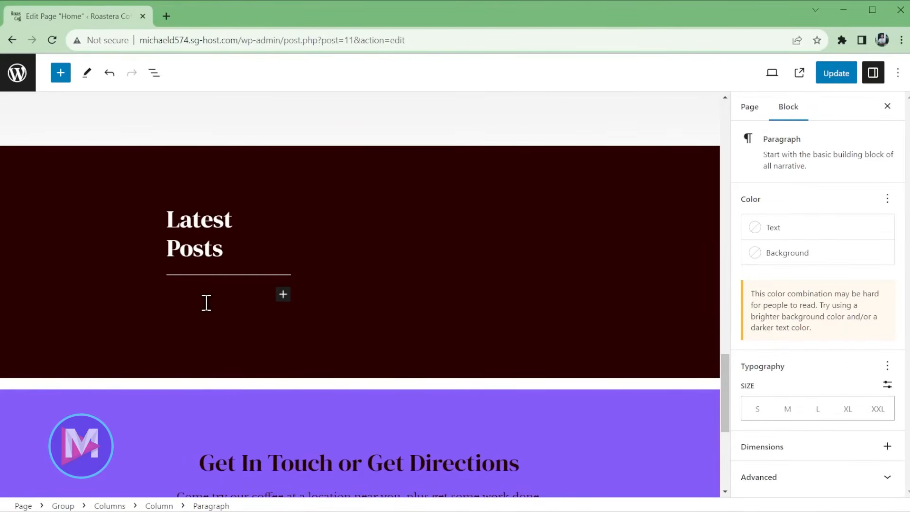
{"action": "scroll", "coordinate": [216, 315], "scroll_direction": "down", "scroll_amount": 2}
{"action": "key", "text": "ctrl+v"}
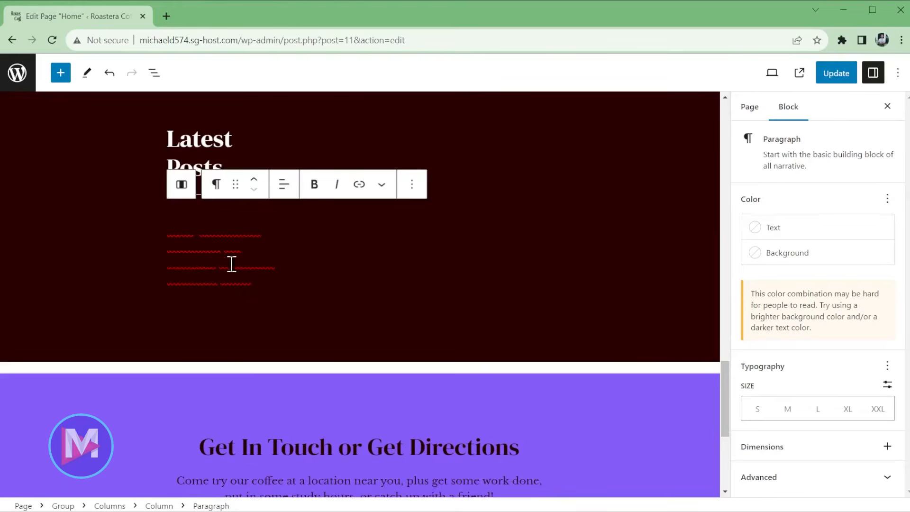
{"action": "left_click", "coordinate": [777, 229]}
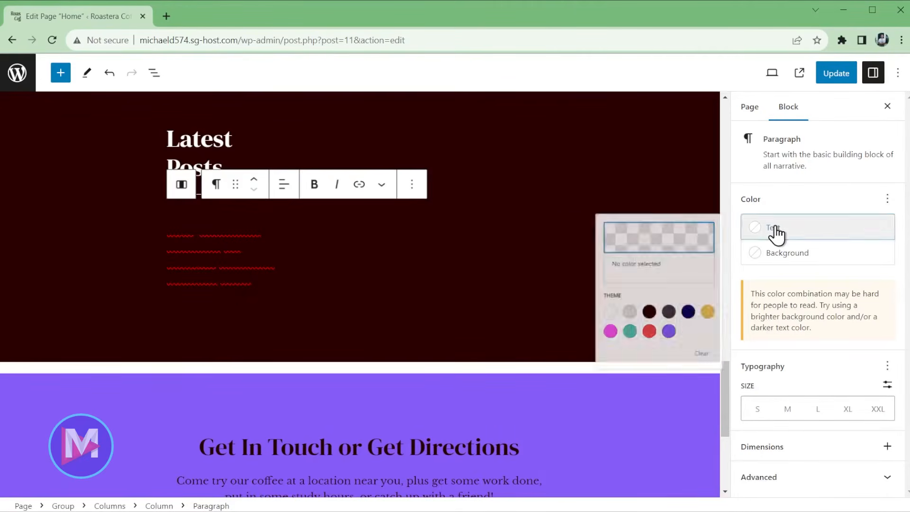
{"action": "left_click", "coordinate": [576, 339]}
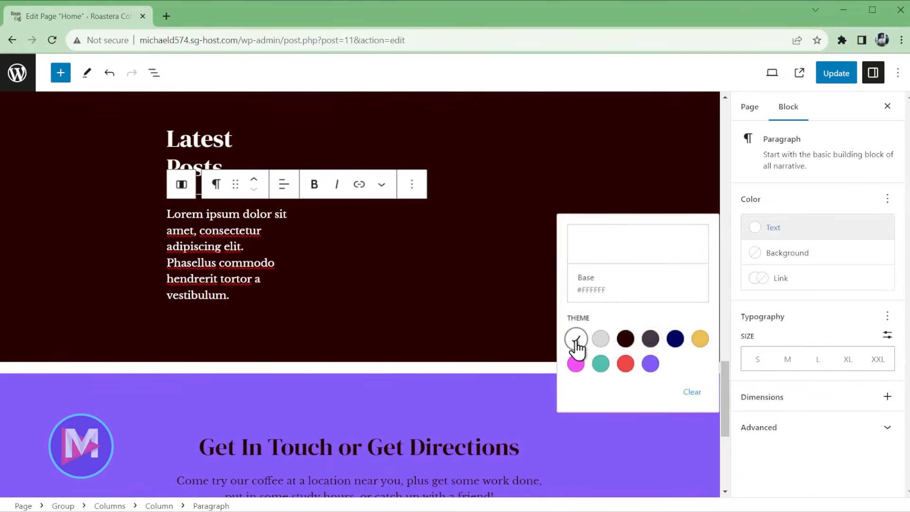
{"action": "scroll", "coordinate": [235, 377], "scroll_direction": "up", "scroll_amount": 2}
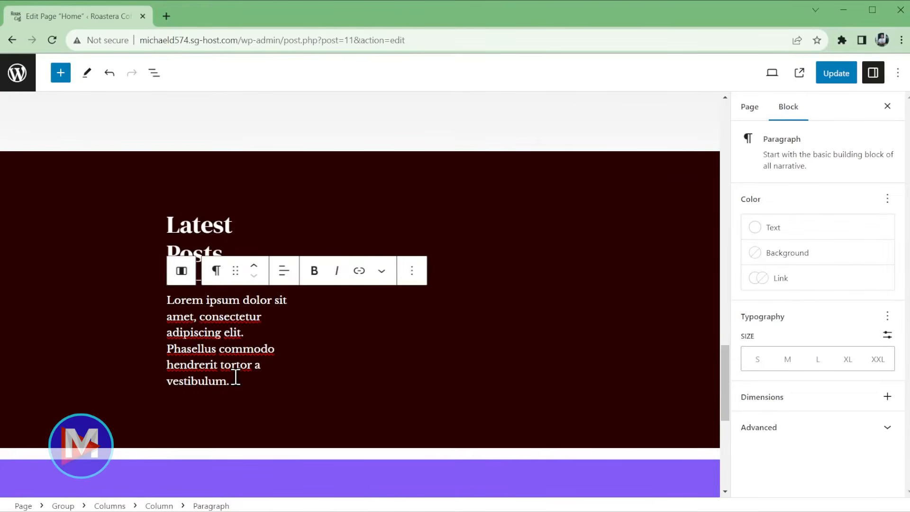
{"action": "scroll", "coordinate": [235, 378], "scroll_direction": "down", "scroll_amount": 1}
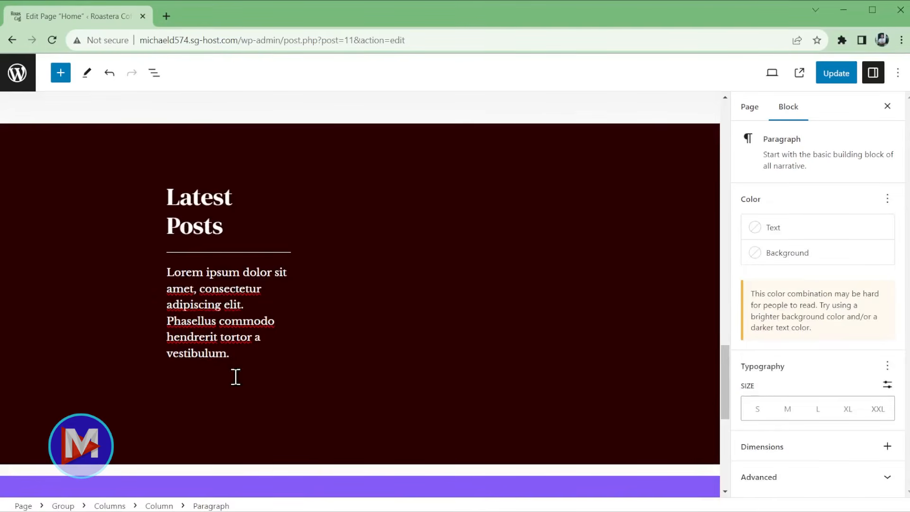
- Add a 'Read Our Blog' button beneath the paragraph, then select the right column
{"action": "type", "text": "/but"}
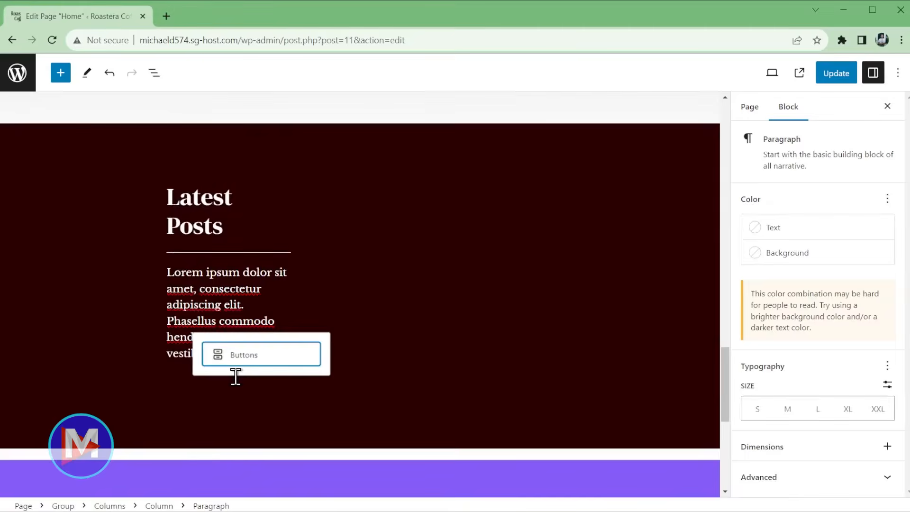
{"action": "left_click", "coordinate": [250, 366]}
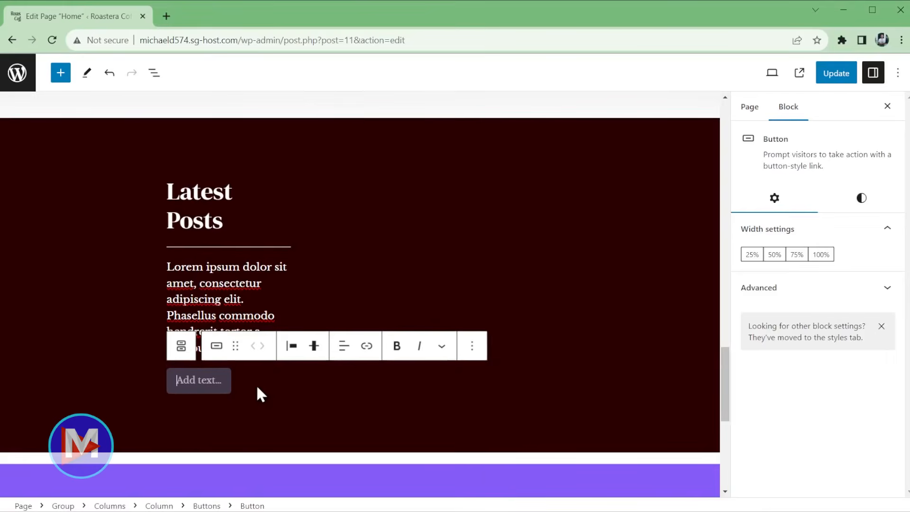
{"action": "type", "text": "Read Our Blog"}
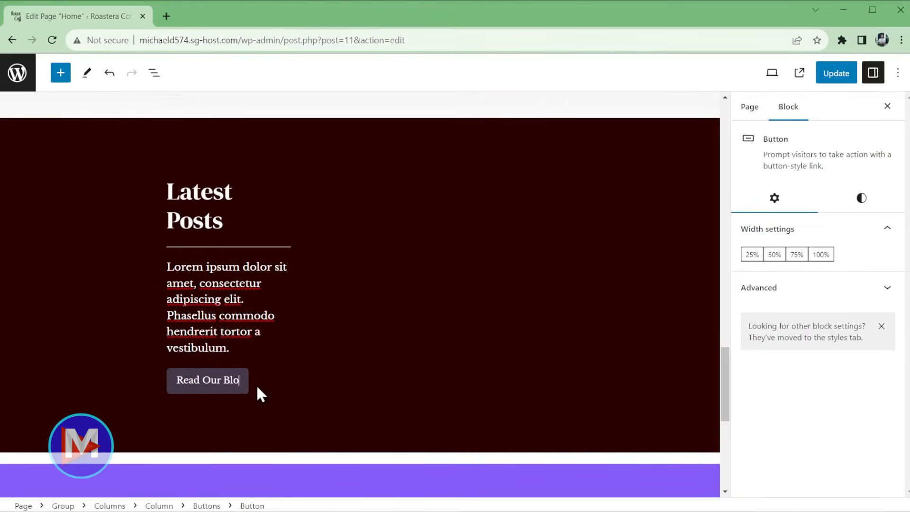
{"action": "left_click", "coordinate": [578, 400]}
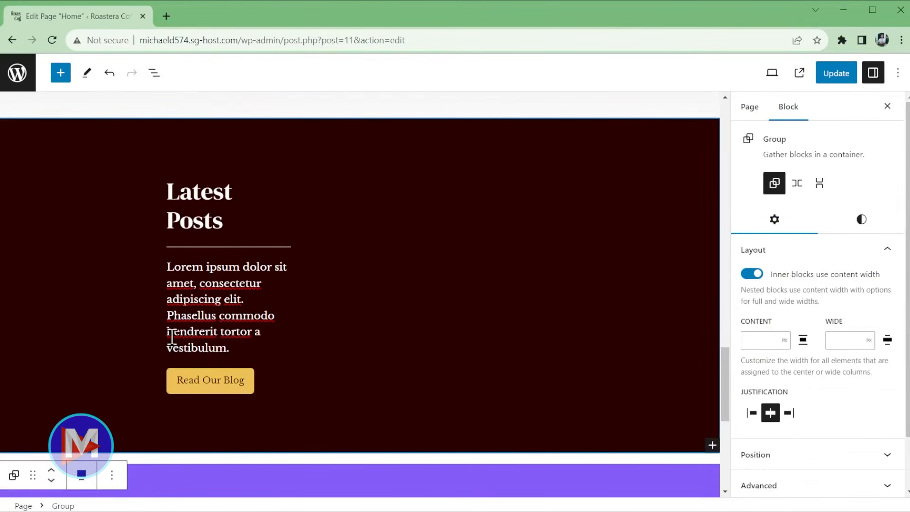
{"action": "left_click", "coordinate": [429, 360]}
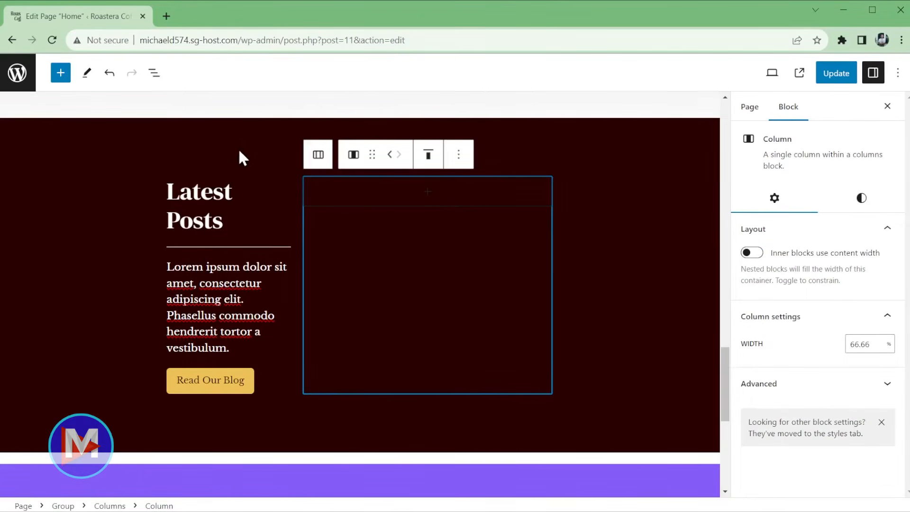
- Rename the dark section group to 'Latest Posts' from List View
{"action": "left_click", "coordinate": [153, 76]}
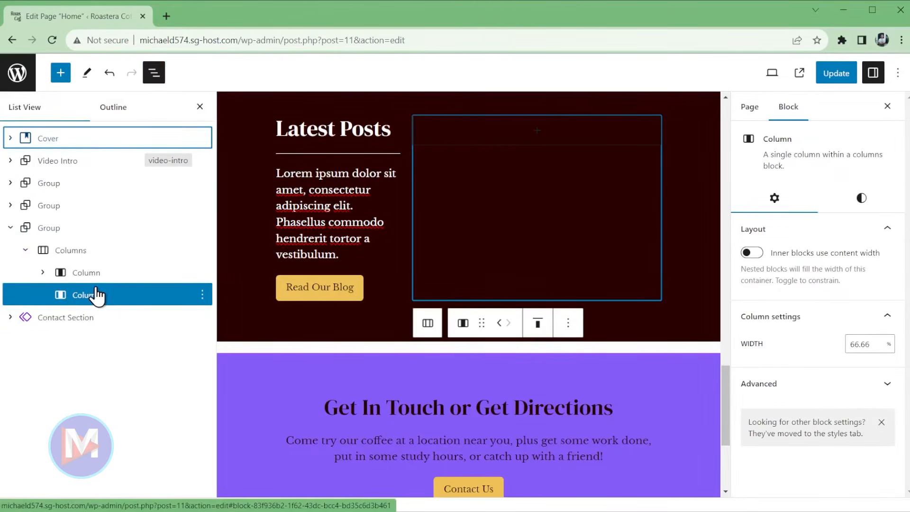
{"action": "left_click", "coordinate": [204, 228]}
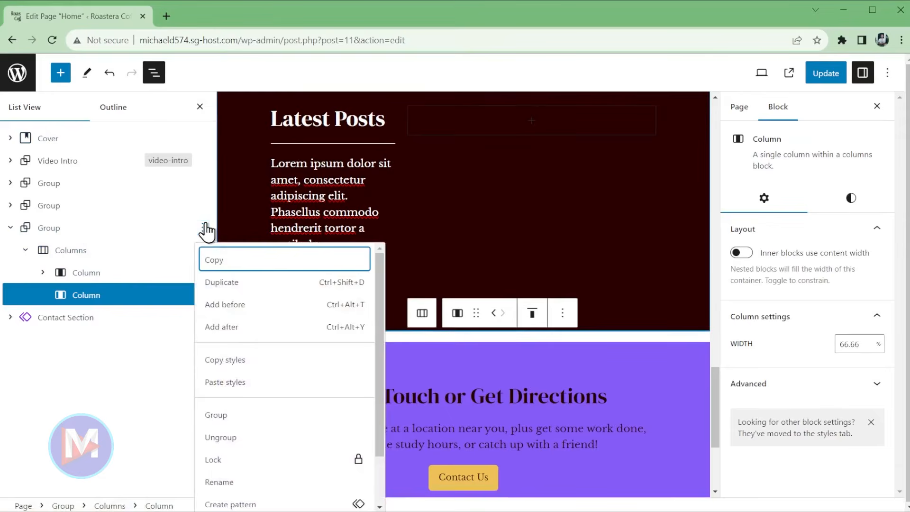
{"action": "left_click", "coordinate": [253, 482]}
{"action": "left_click", "coordinate": [405, 297]}
{"action": "type", "text": "Latest Posts"}
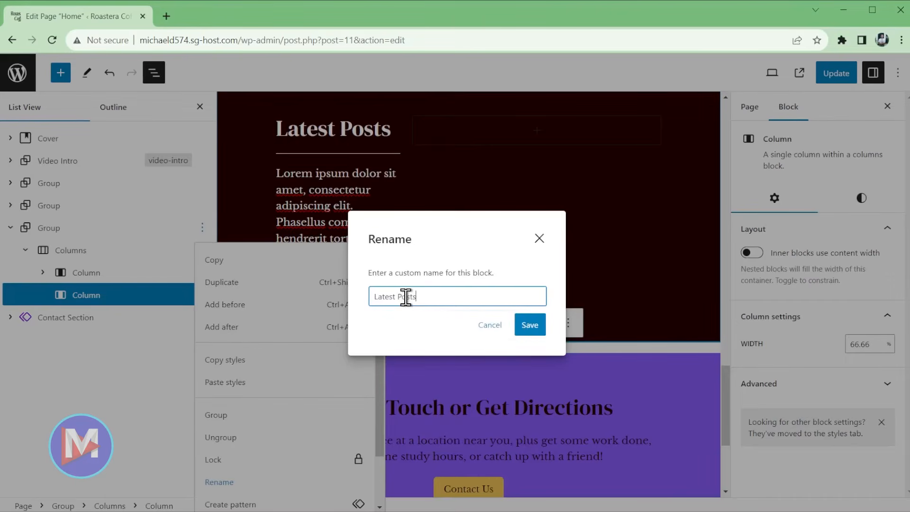
{"action": "left_click", "coordinate": [531, 325]}
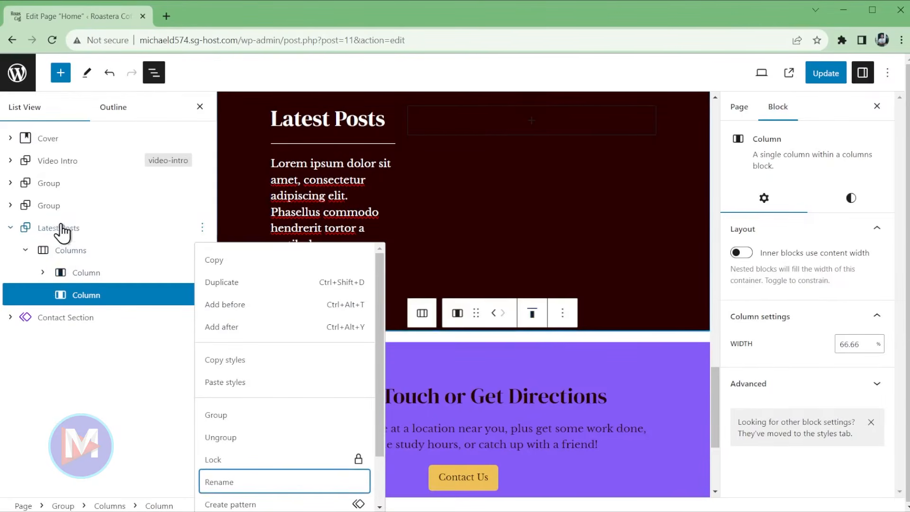
{"action": "left_click", "coordinate": [200, 108]}
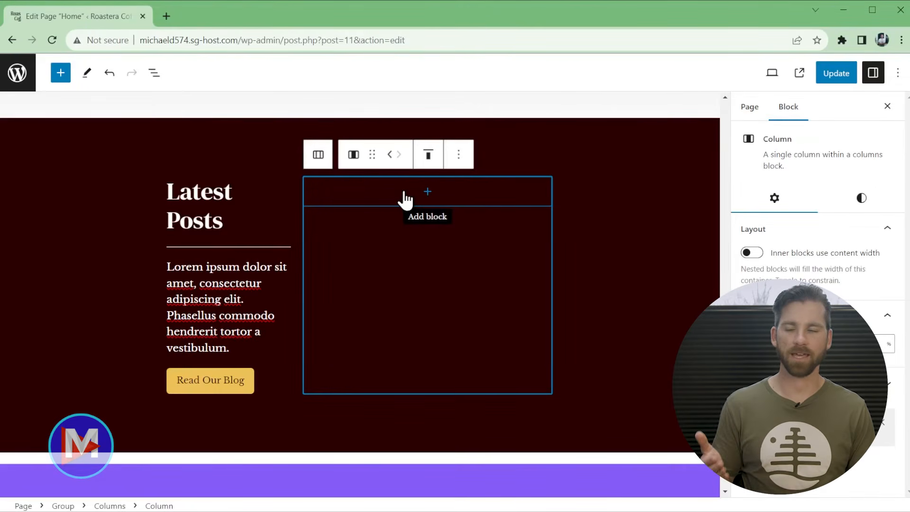
- Add a Group holding a Latest Posts block to the right column
{"action": "left_click", "coordinate": [420, 203]}
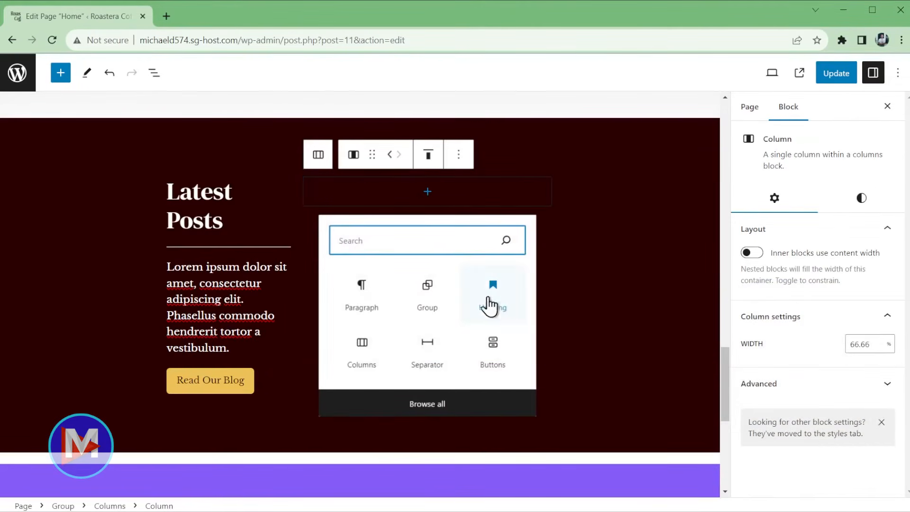
{"action": "left_click", "coordinate": [427, 295]}
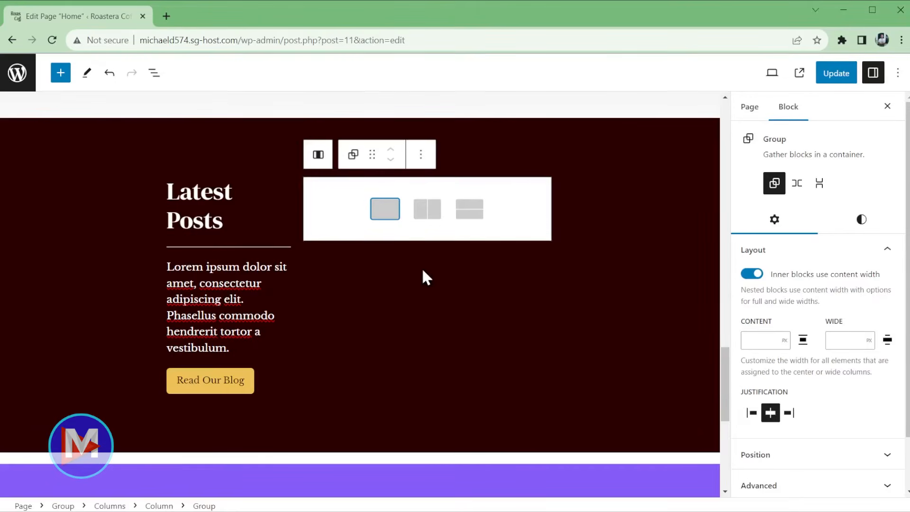
{"action": "left_click", "coordinate": [380, 216]}
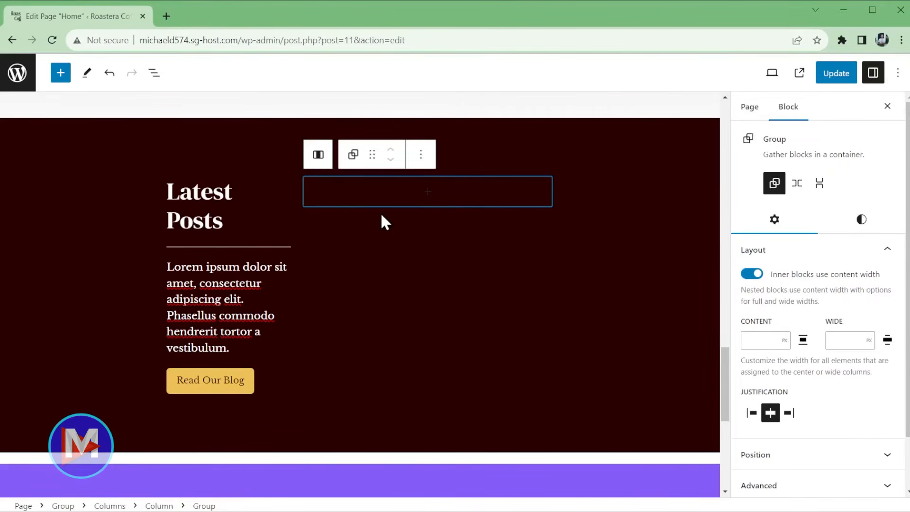
{"action": "left_click", "coordinate": [426, 195]}
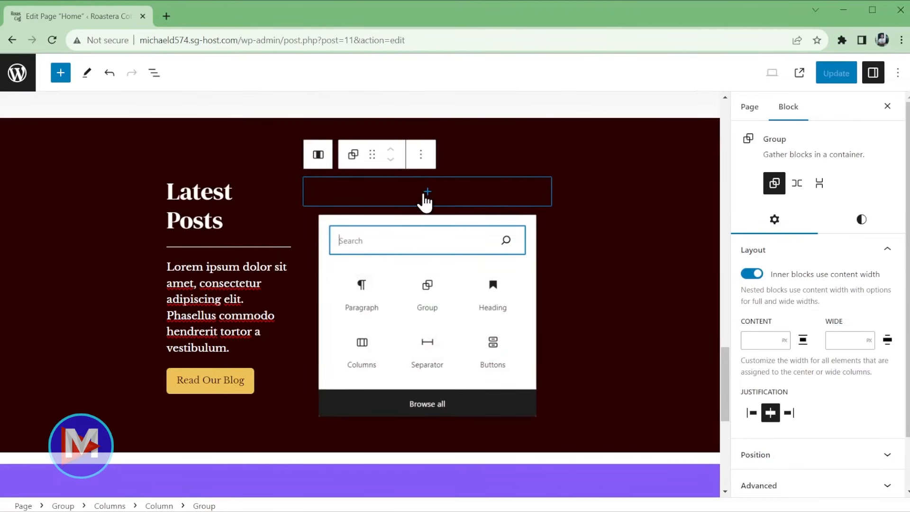
{"action": "type", "text": "latest"}
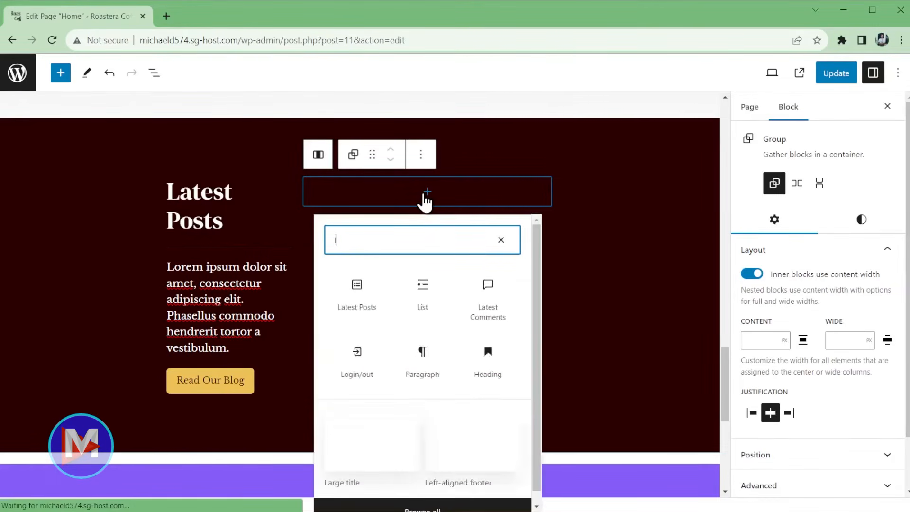
{"action": "left_click", "coordinate": [367, 307]}
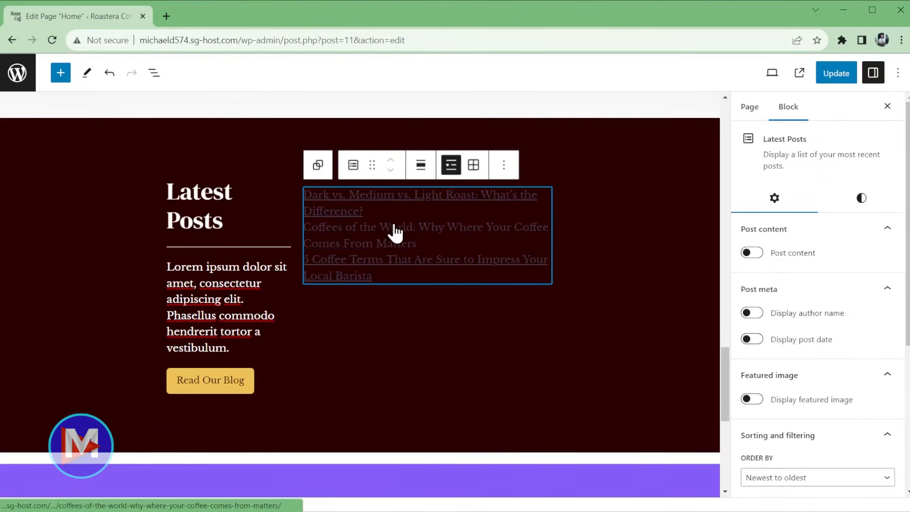
- Give that group a Base/Two light grey background, padding and 30 px corner radius
{"action": "left_click", "coordinate": [318, 170]}
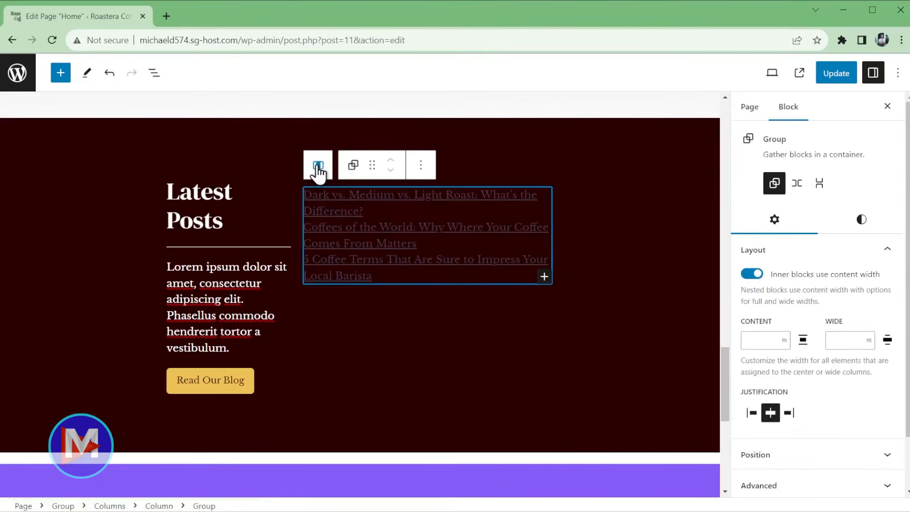
{"action": "left_click", "coordinate": [856, 227]}
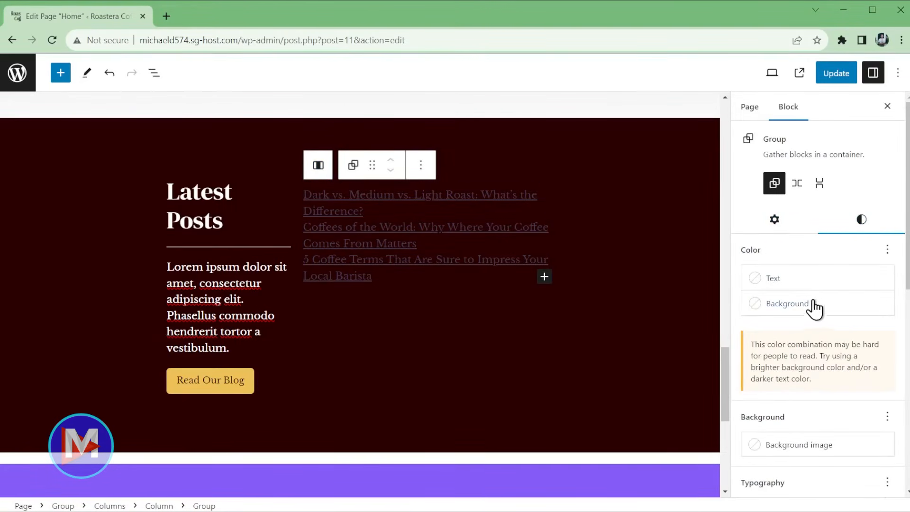
{"action": "left_click", "coordinate": [787, 306]}
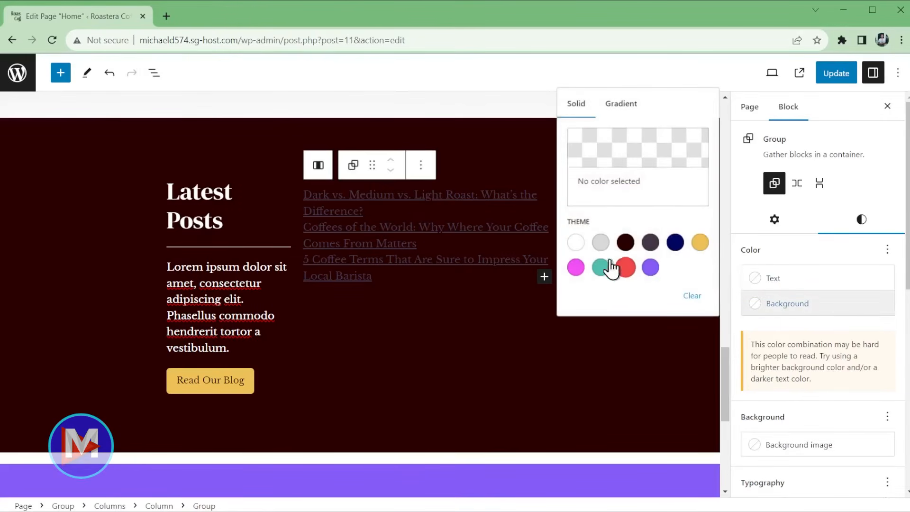
{"action": "left_click", "coordinate": [600, 244]}
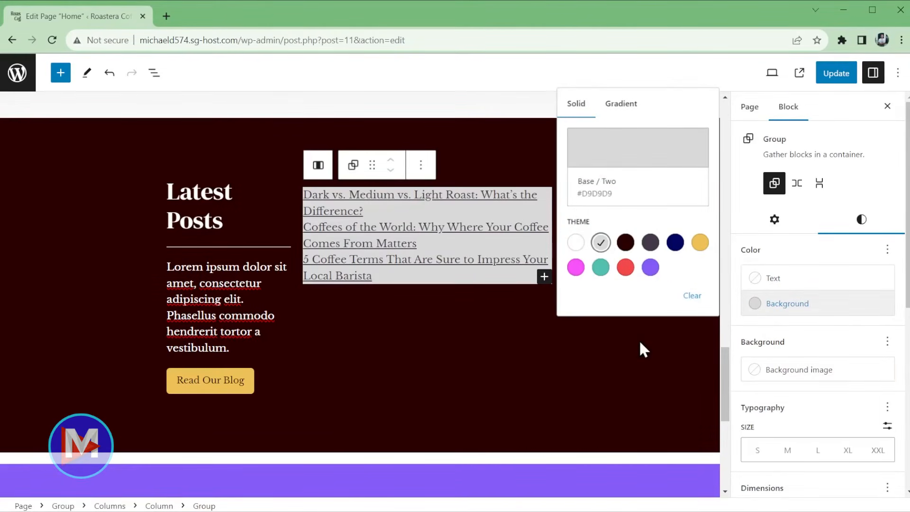
{"action": "scroll", "coordinate": [837, 377], "scroll_direction": "down", "scroll_amount": 5}
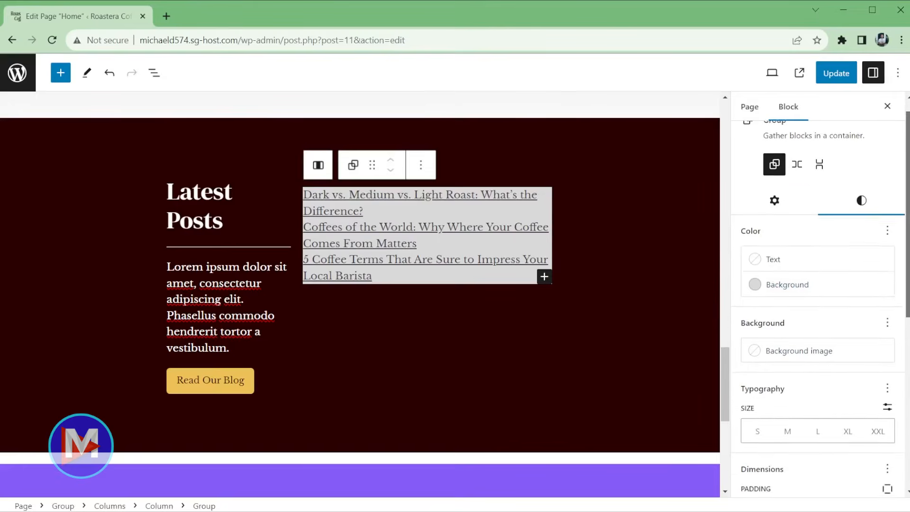
{"action": "scroll", "coordinate": [820, 308], "scroll_direction": "down", "scroll_amount": 1}
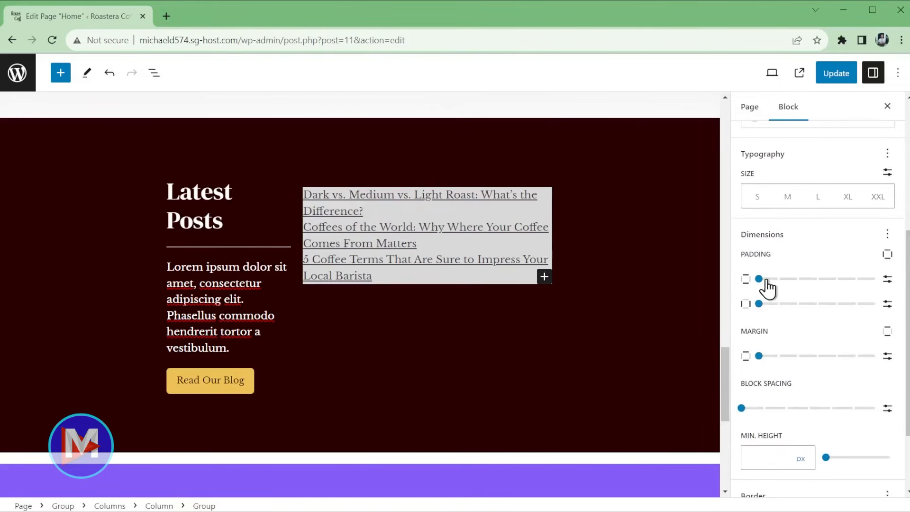
{"action": "left_click_drag", "start_coordinate": [759, 279], "coordinate": [818, 288]}
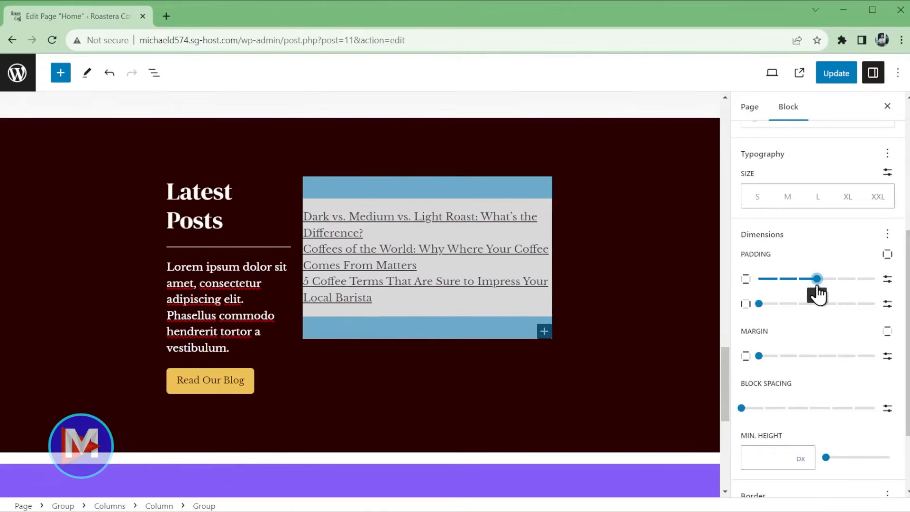
{"action": "left_click_drag", "start_coordinate": [758, 305], "coordinate": [819, 307]}
{"action": "scroll", "coordinate": [902, 393], "scroll_direction": "down", "scroll_amount": 1}
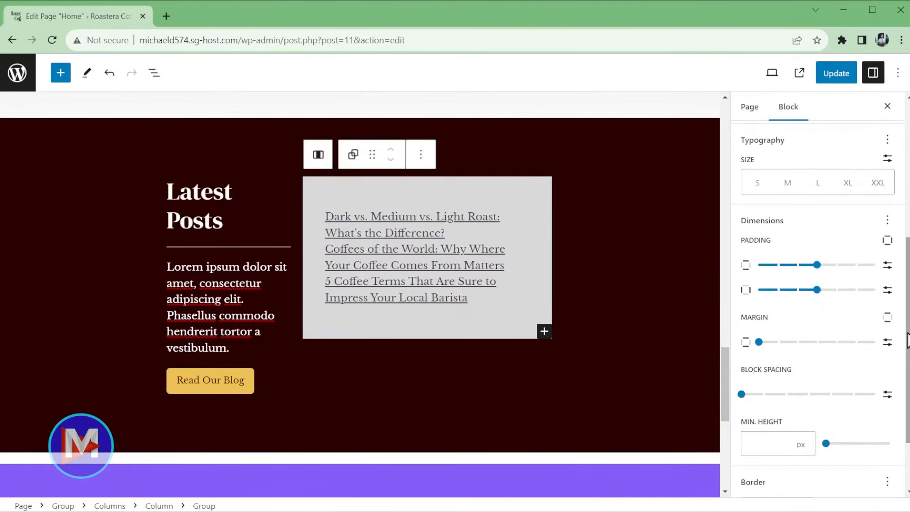
{"action": "scroll", "coordinate": [903, 394], "scroll_direction": "down", "scroll_amount": 3}
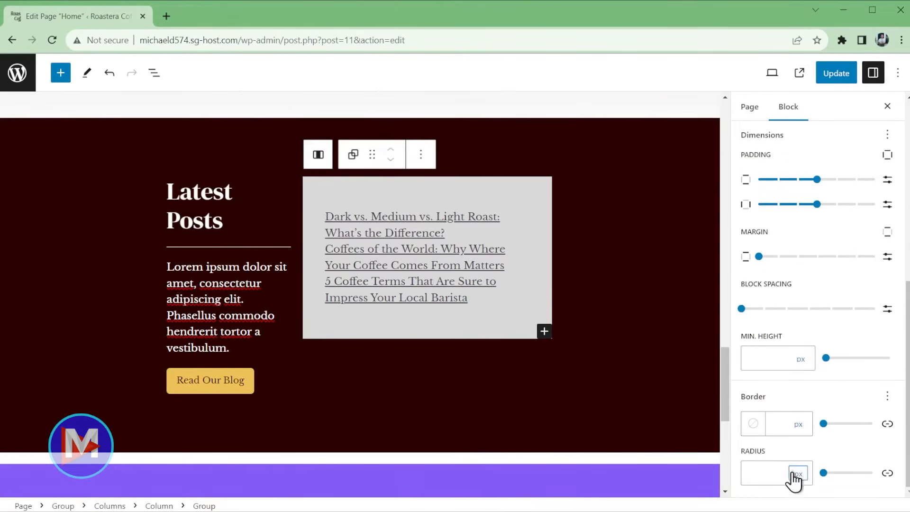
{"action": "left_click_drag", "start_coordinate": [823, 473], "coordinate": [838, 475]}
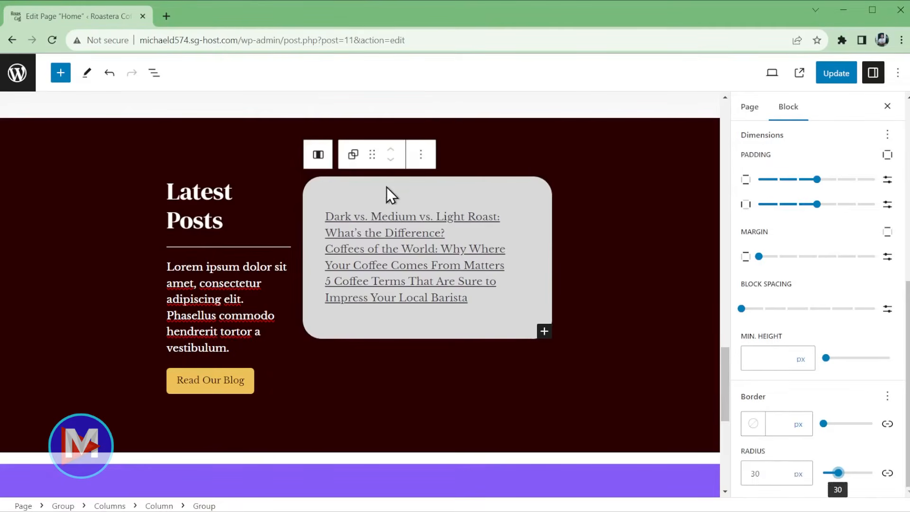
- Show the latest posts as a grid with excerpts capped at 20 words
{"action": "left_click", "coordinate": [513, 255]}
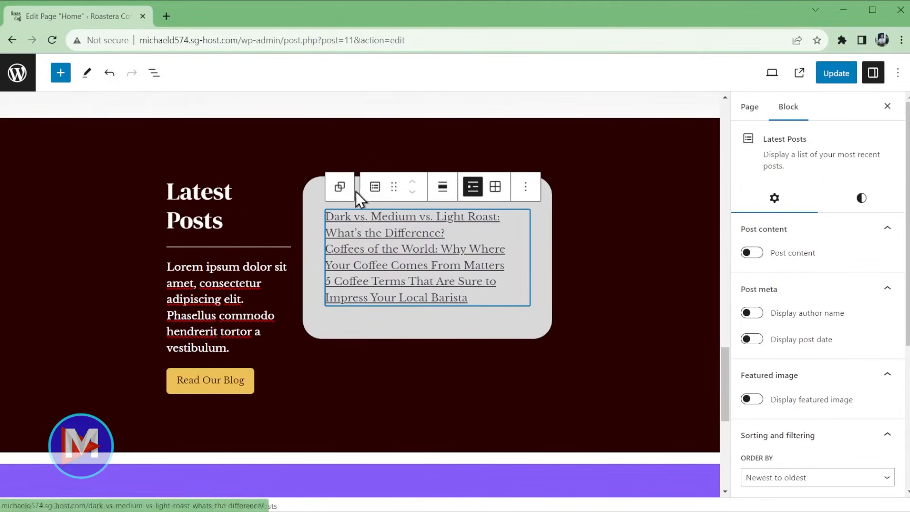
{"action": "left_click", "coordinate": [496, 189]}
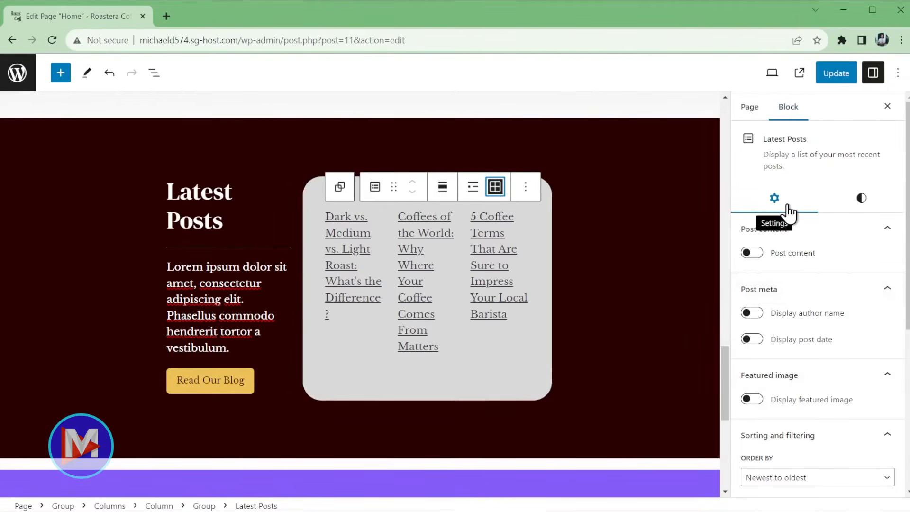
{"action": "left_click", "coordinate": [752, 252]}
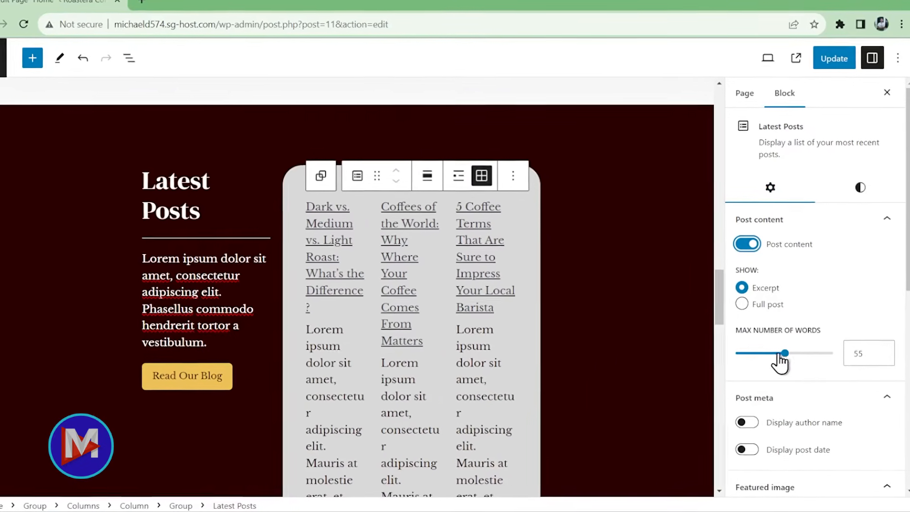
{"action": "left_click_drag", "start_coordinate": [780, 357], "coordinate": [722, 327]}
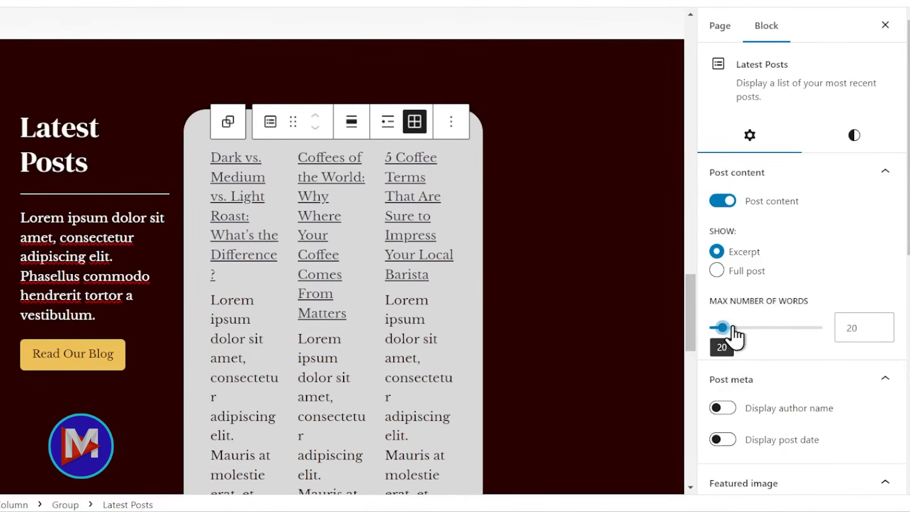
{"action": "scroll", "coordinate": [529, 312], "scroll_direction": "down", "scroll_amount": 2}
{"action": "scroll", "coordinate": [540, 311], "scroll_direction": "up", "scroll_amount": 1}
{"action": "scroll", "coordinate": [541, 311], "scroll_direction": "up", "scroll_amount": 1}
{"action": "scroll", "coordinate": [796, 379], "scroll_direction": "down", "scroll_amount": 2}
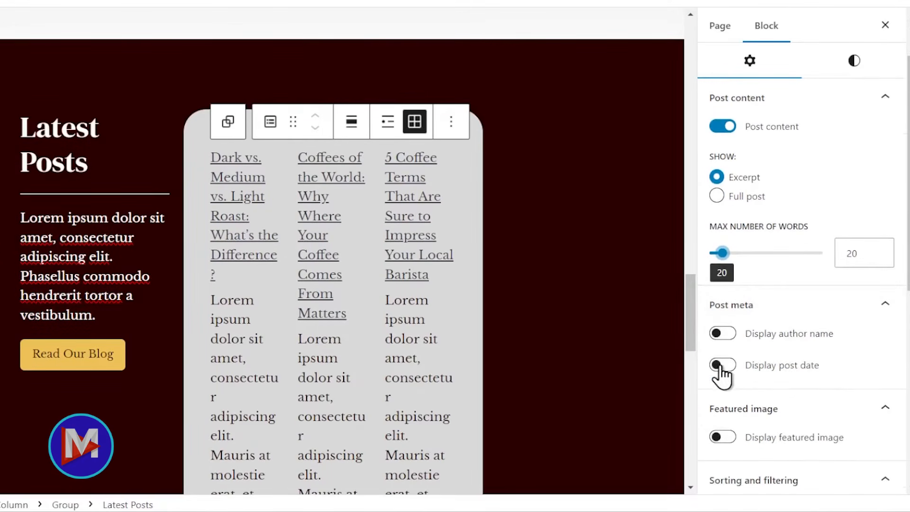
- Turn on post dates and Medium-resolution featured images for the Latest Posts
{"action": "left_click", "coordinate": [719, 365]}
{"action": "scroll", "coordinate": [806, 365], "scroll_direction": "down", "scroll_amount": 4}
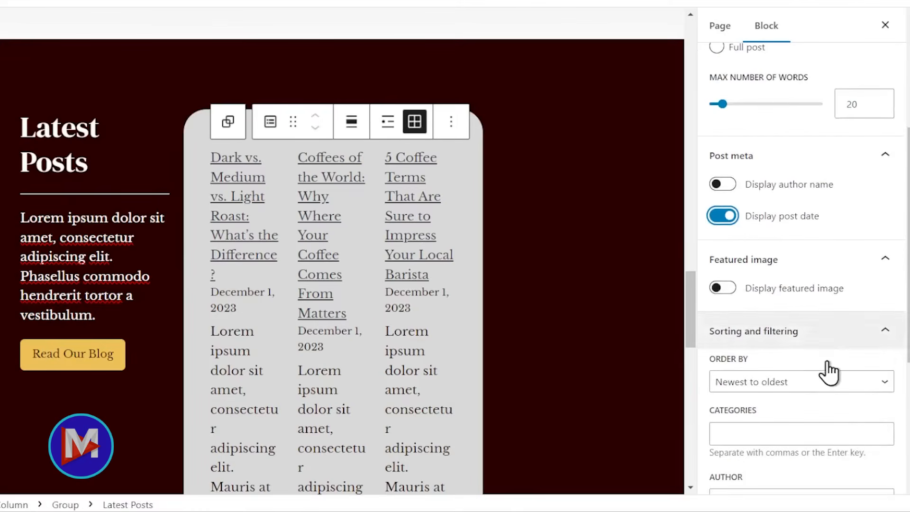
{"action": "scroll", "coordinate": [812, 356], "scroll_direction": "down", "scroll_amount": 2}
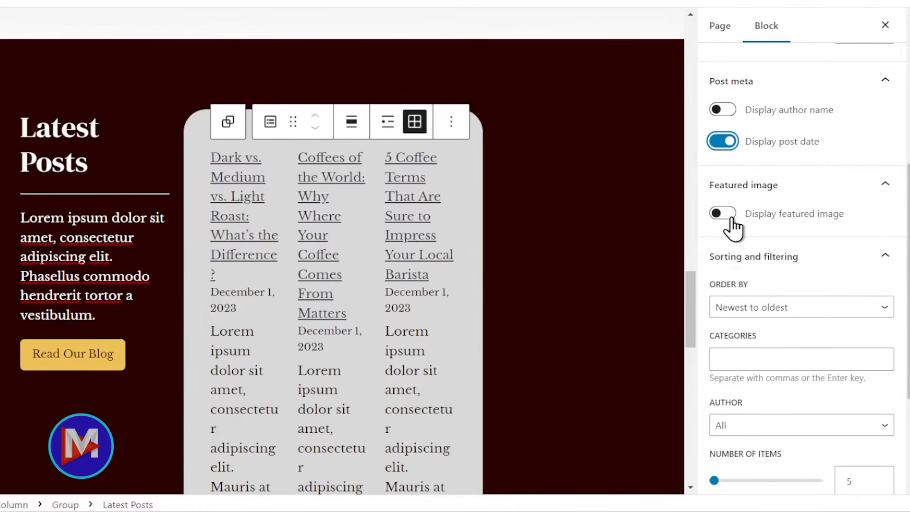
{"action": "left_click", "coordinate": [722, 213]}
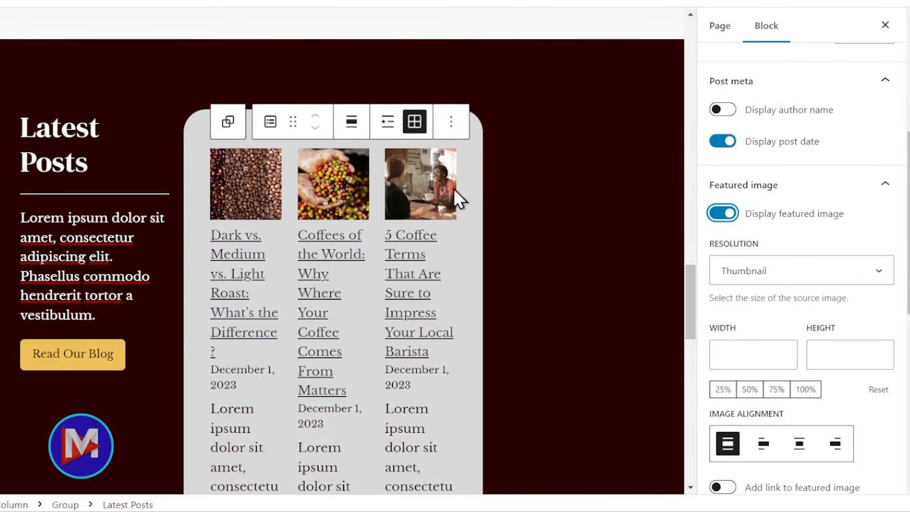
{"action": "left_click", "coordinate": [787, 280]}
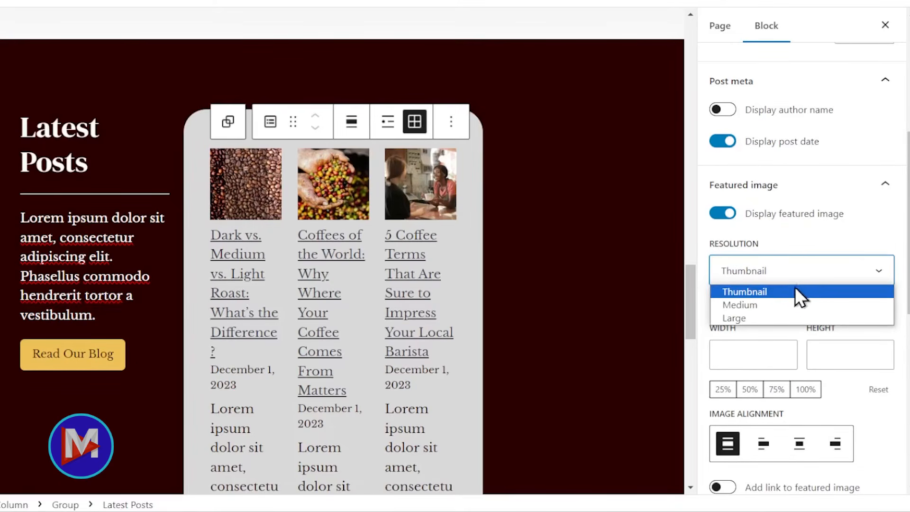
{"action": "left_click", "coordinate": [792, 303]}
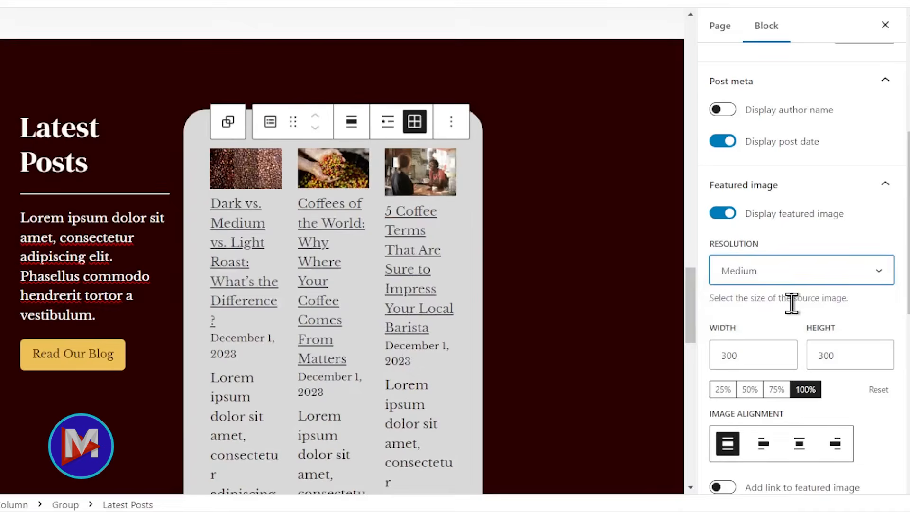
- Centre the featured images and make each one link to its post
{"action": "scroll", "coordinate": [827, 308], "scroll_direction": "down", "scroll_amount": 2}
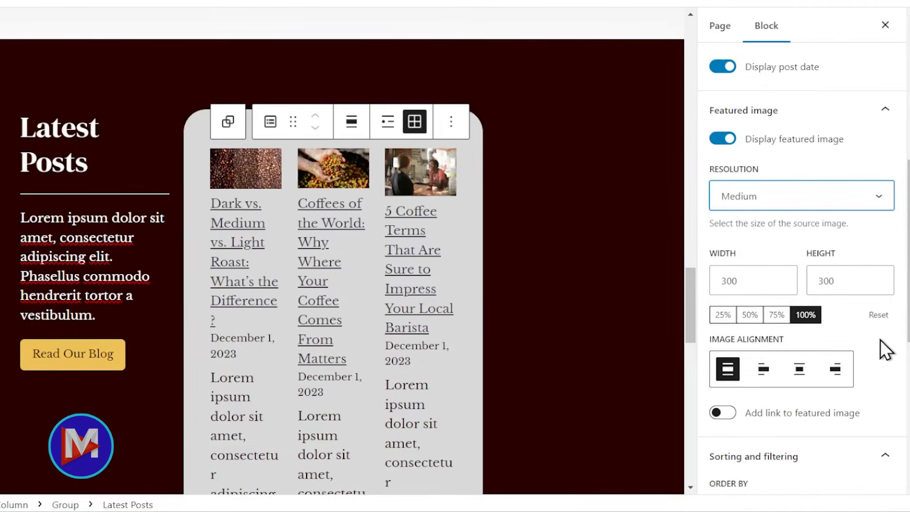
{"action": "left_click", "coordinate": [800, 369]}
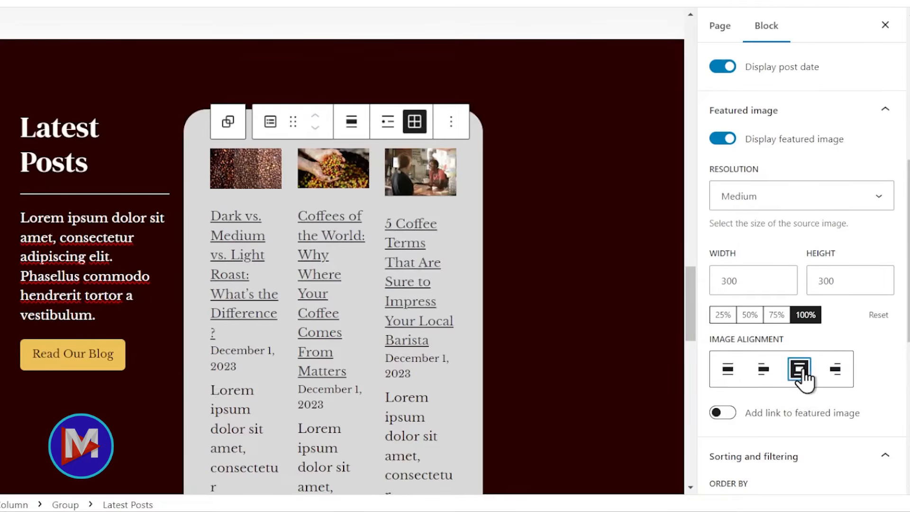
{"action": "scroll", "coordinate": [818, 385], "scroll_direction": "down", "scroll_amount": 2}
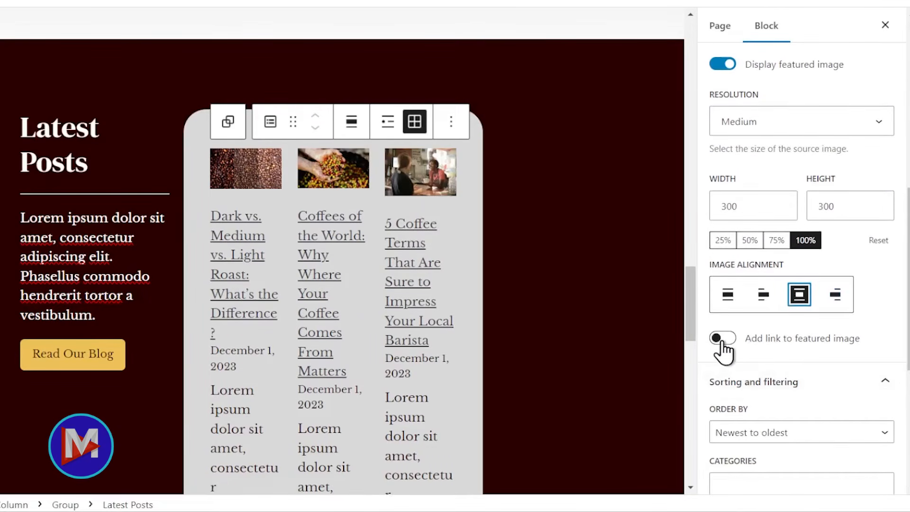
{"action": "left_click", "coordinate": [724, 338]}
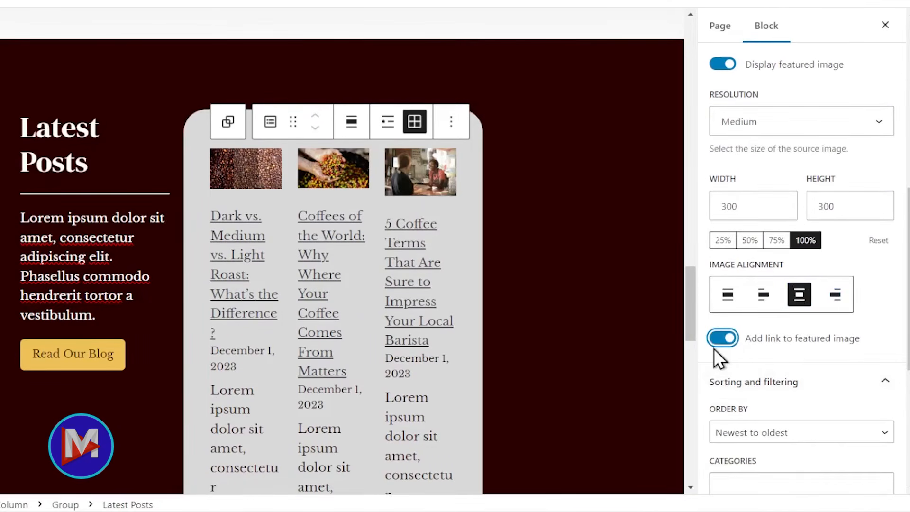
{"action": "scroll", "coordinate": [747, 375], "scroll_direction": "down", "scroll_amount": 4}
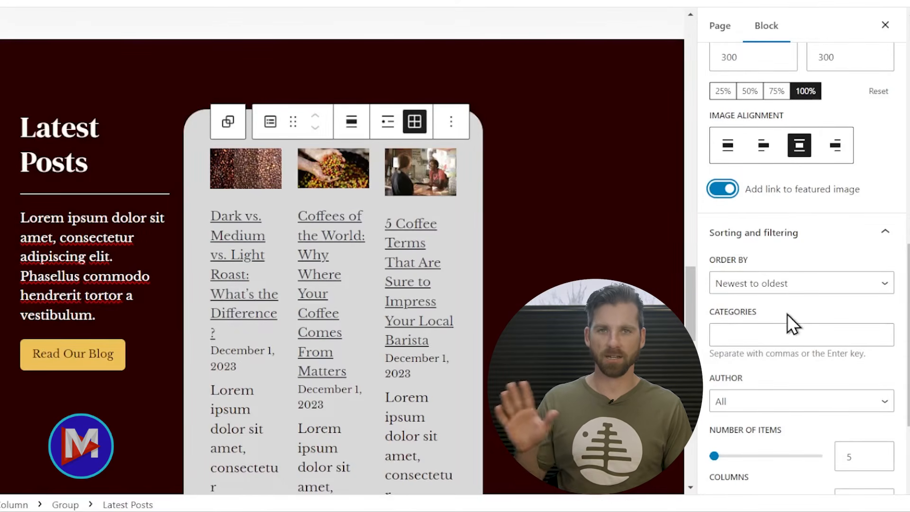
{"action": "scroll", "coordinate": [796, 328], "scroll_direction": "down", "scroll_amount": 2}
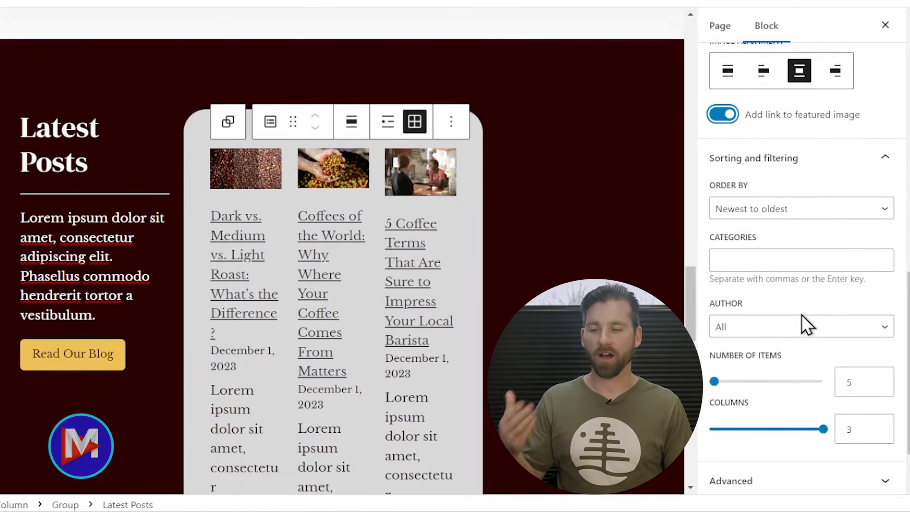
{"action": "scroll", "coordinate": [829, 353], "scroll_direction": "down", "scroll_amount": 2}
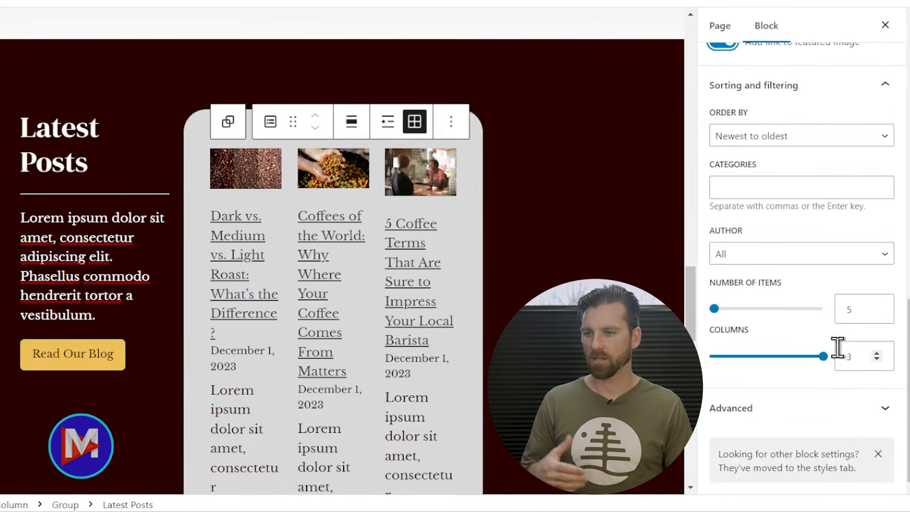
{"action": "left_click", "coordinate": [876, 355]}
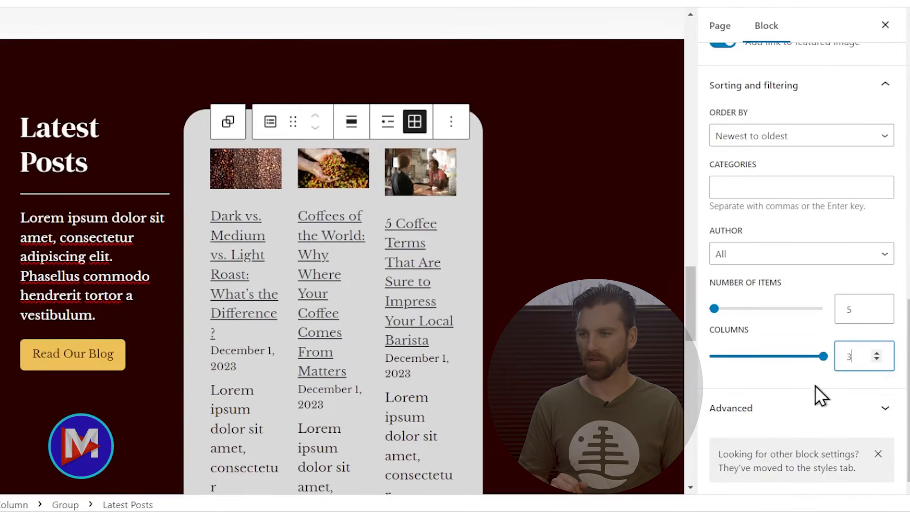
{"action": "scroll", "coordinate": [535, 331], "scroll_direction": "down", "scroll_amount": 3}
{"action": "scroll", "coordinate": [535, 331], "scroll_direction": "down", "scroll_amount": 3}
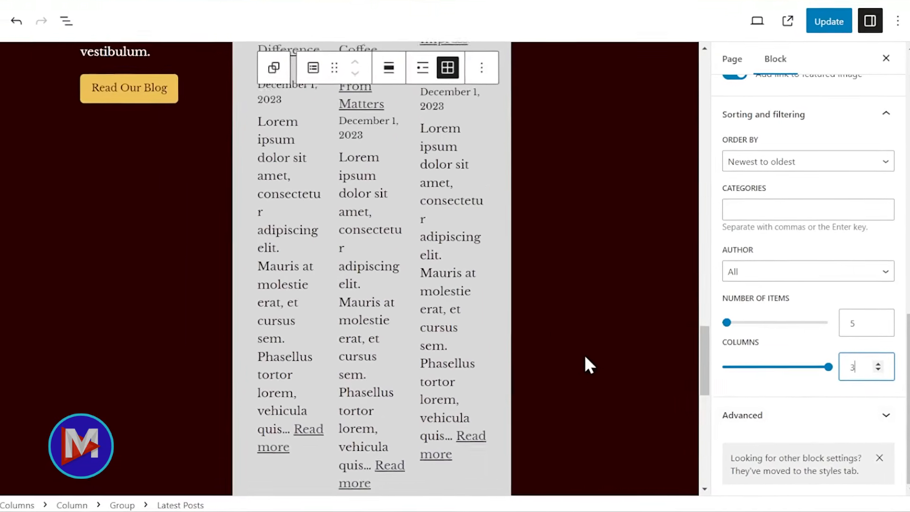
{"action": "scroll", "coordinate": [585, 357], "scroll_direction": "up", "scroll_amount": 5}
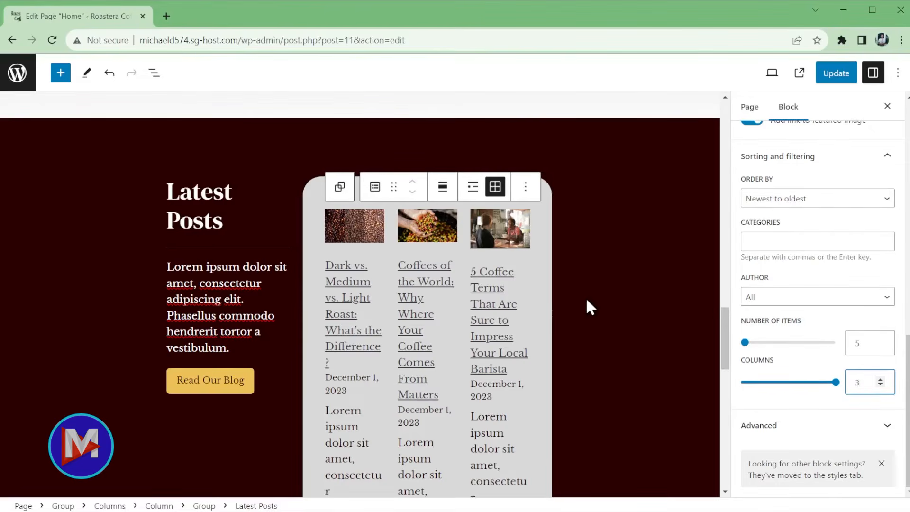
- Select the two-column Latest Posts section and set it to Wide width
{"action": "left_click", "coordinate": [342, 189]}
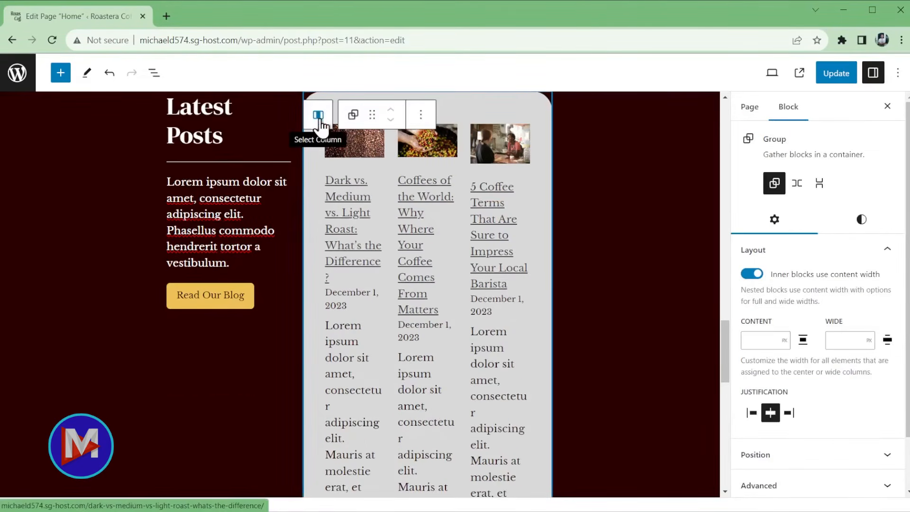
{"action": "left_click", "coordinate": [332, 108]}
{"action": "left_click", "coordinate": [319, 116]}
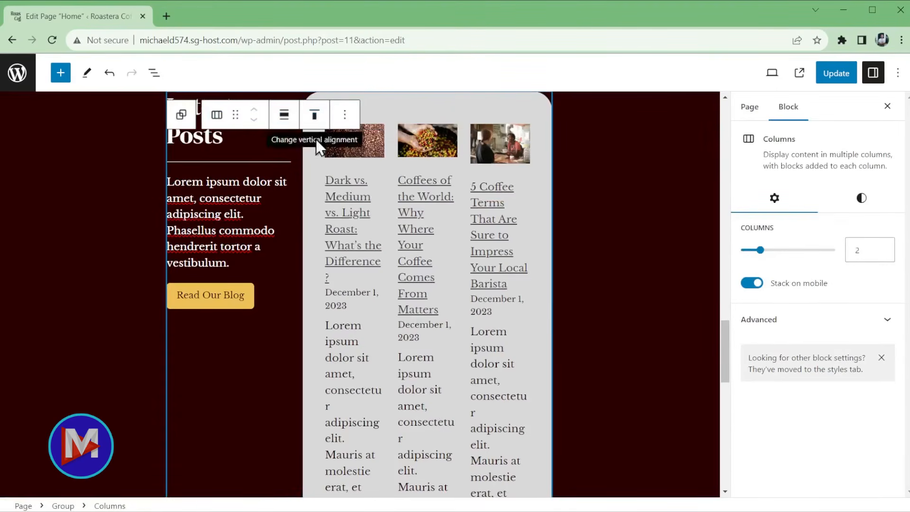
{"action": "scroll", "coordinate": [212, 207], "scroll_direction": "down", "scroll_amount": 1}
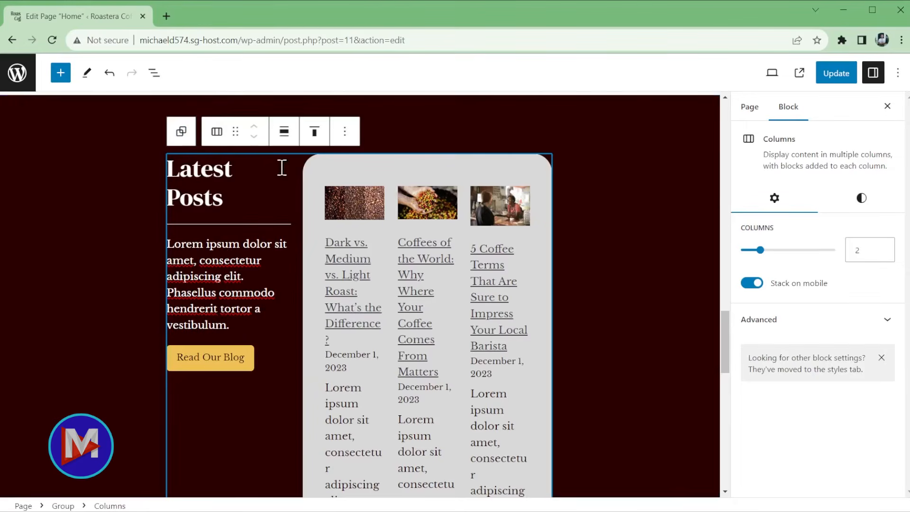
{"action": "left_click", "coordinate": [287, 140]}
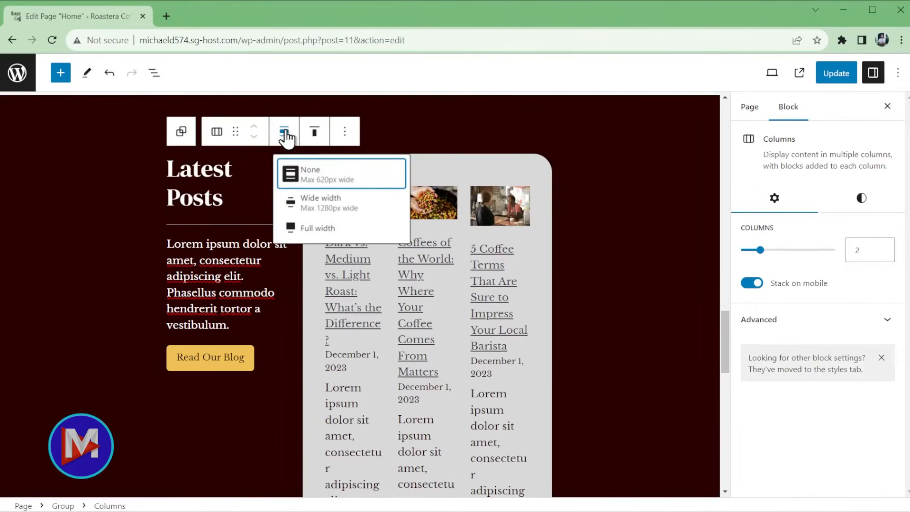
{"action": "left_click", "coordinate": [323, 205]}
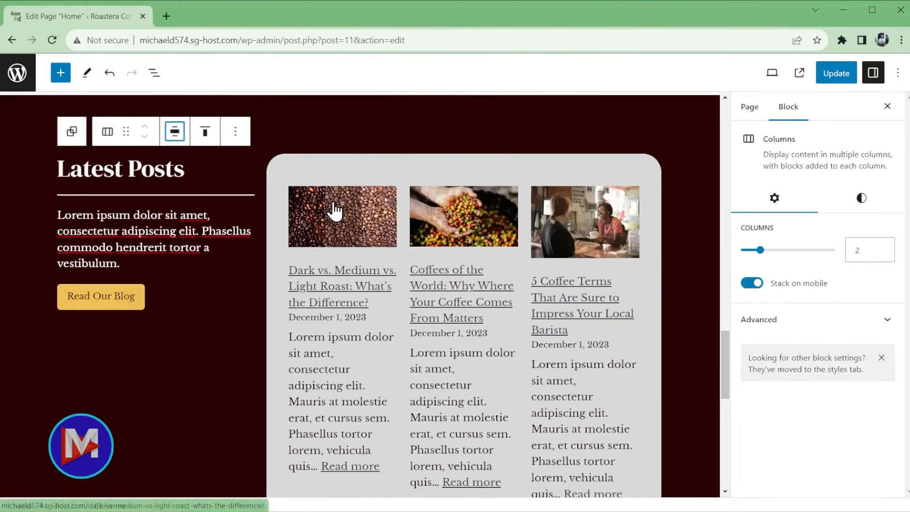
- Update the Home page to save the changes
{"action": "scroll", "coordinate": [482, 329], "scroll_direction": "down", "scroll_amount": 2}
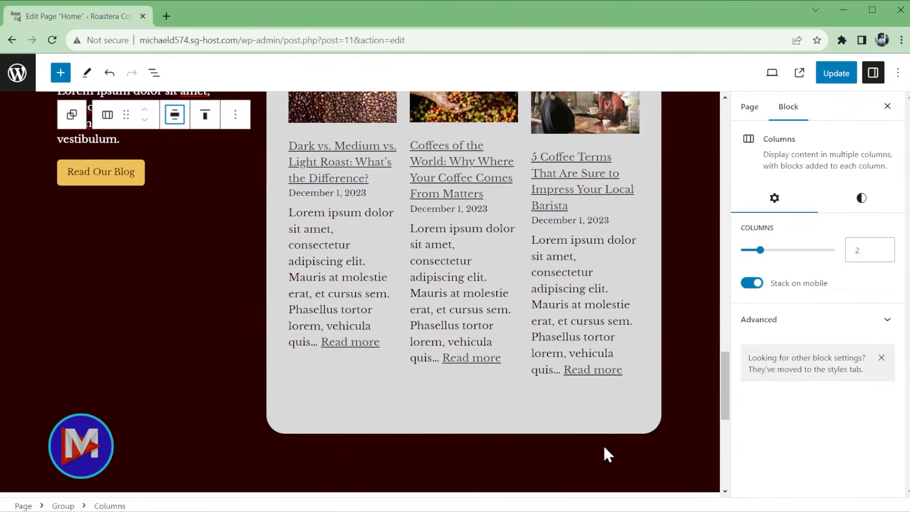
{"action": "scroll", "coordinate": [601, 453], "scroll_direction": "down", "scroll_amount": 2}
{"action": "scroll", "coordinate": [581, 444], "scroll_direction": "up", "scroll_amount": 4}
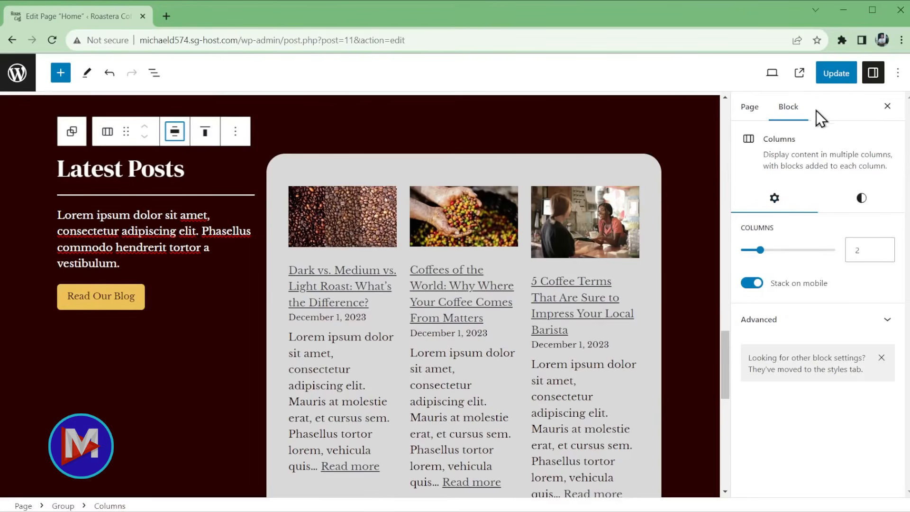
{"action": "left_click", "coordinate": [827, 78]}
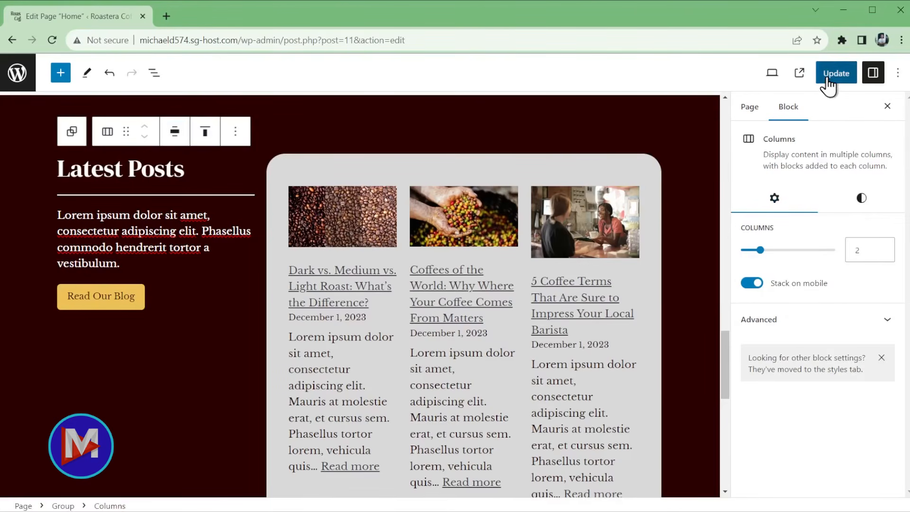
- Preview the live homepage's Latest Posts section in a new tab, then close it
{"action": "left_click", "coordinate": [799, 74]}
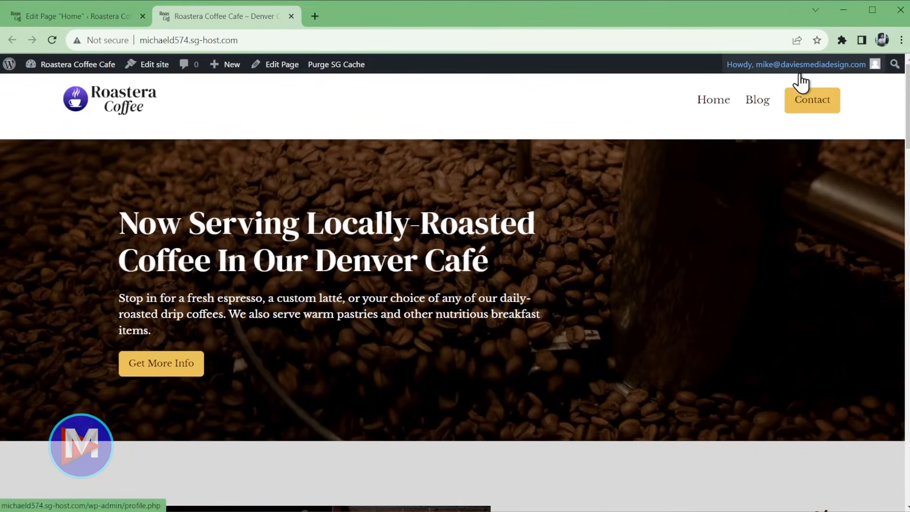
{"action": "scroll", "coordinate": [797, 296], "scroll_direction": "down", "scroll_amount": 15}
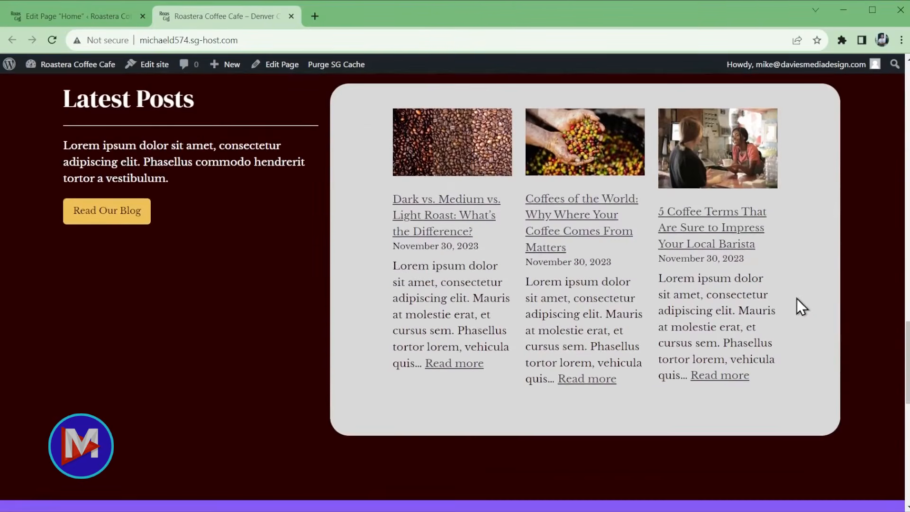
{"action": "scroll", "coordinate": [663, 270], "scroll_direction": "up", "scroll_amount": 1}
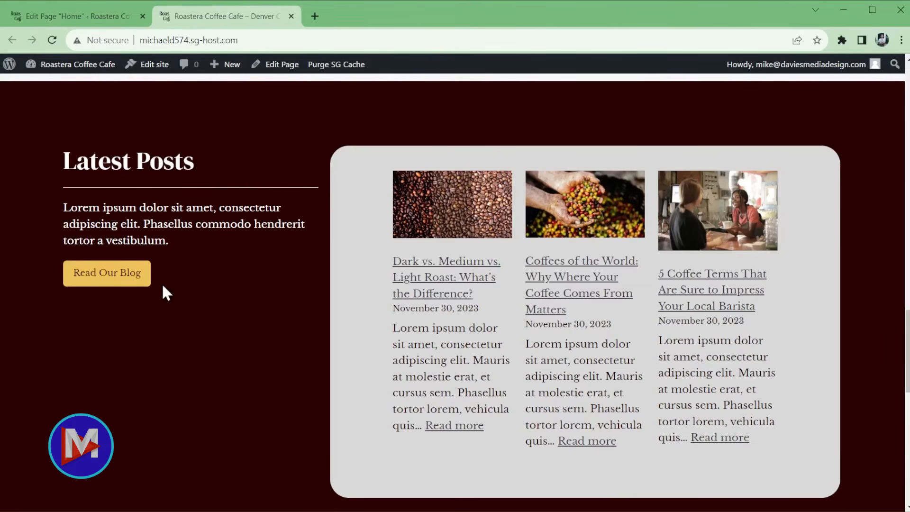
{"action": "middle_click", "coordinate": [195, 19]}
- Link the Read Our Blog button to /blog
{"action": "left_click", "coordinate": [122, 295]}
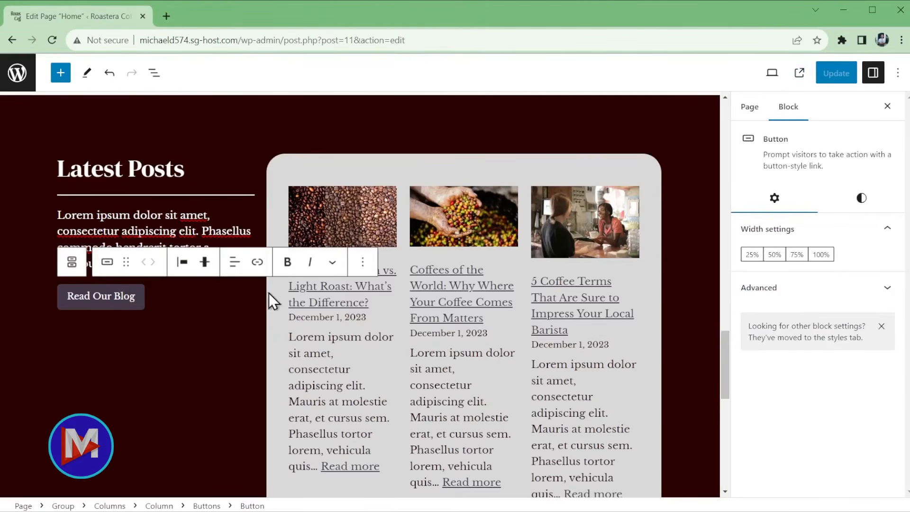
{"action": "left_click", "coordinate": [257, 263]}
{"action": "type", "text": "/blog"}
{"action": "key", "text": "Return"}
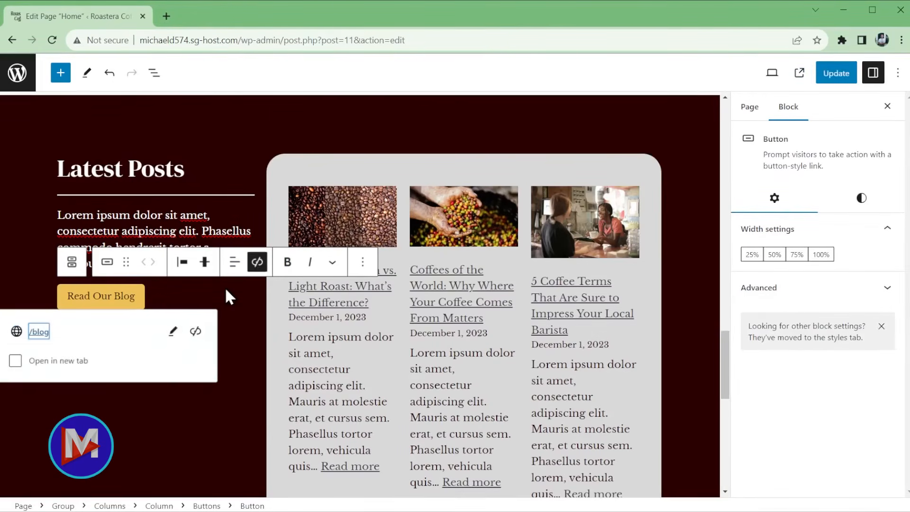
- Update the Home page and go back to the Pages list
{"action": "left_click", "coordinate": [225, 286]}
{"action": "left_click", "coordinate": [840, 77]}
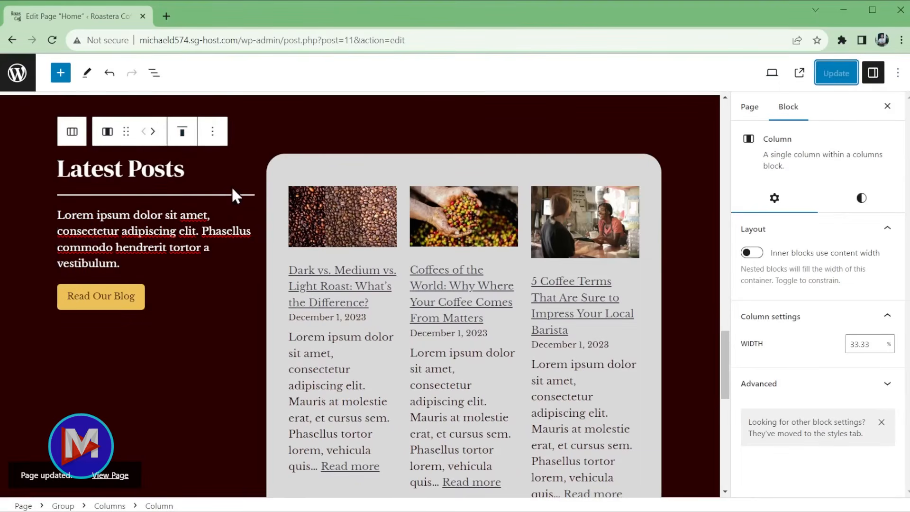
{"action": "left_click", "coordinate": [23, 77]}
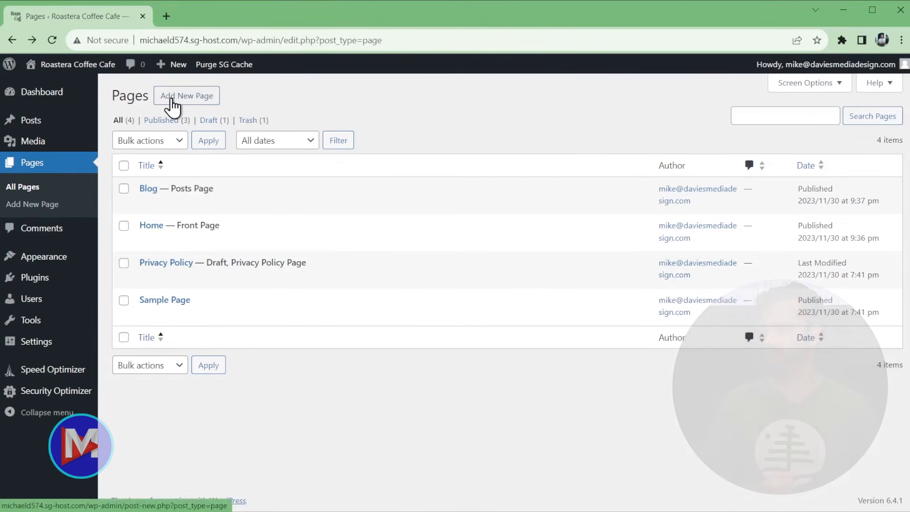
- Create a new blank page titled 'Contact'
{"action": "mouse_move", "coordinate": [179, 73]}
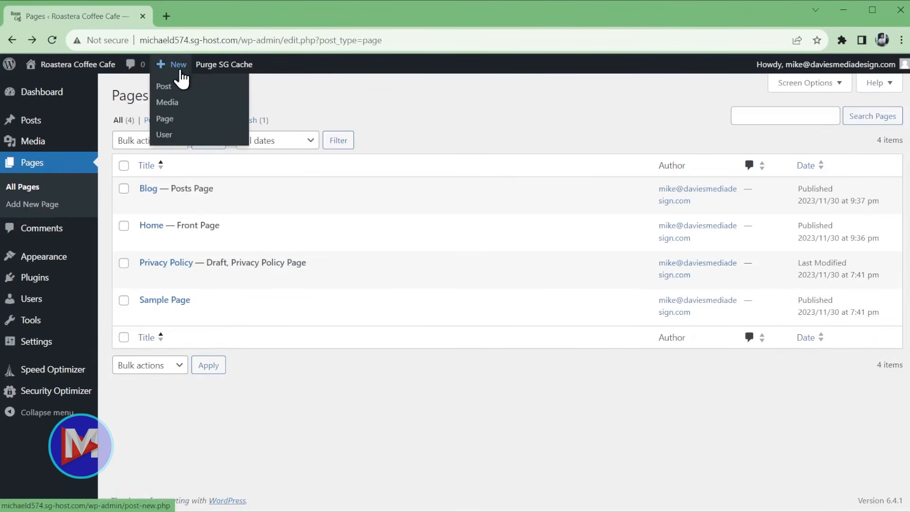
{"action": "left_click", "coordinate": [166, 119]}
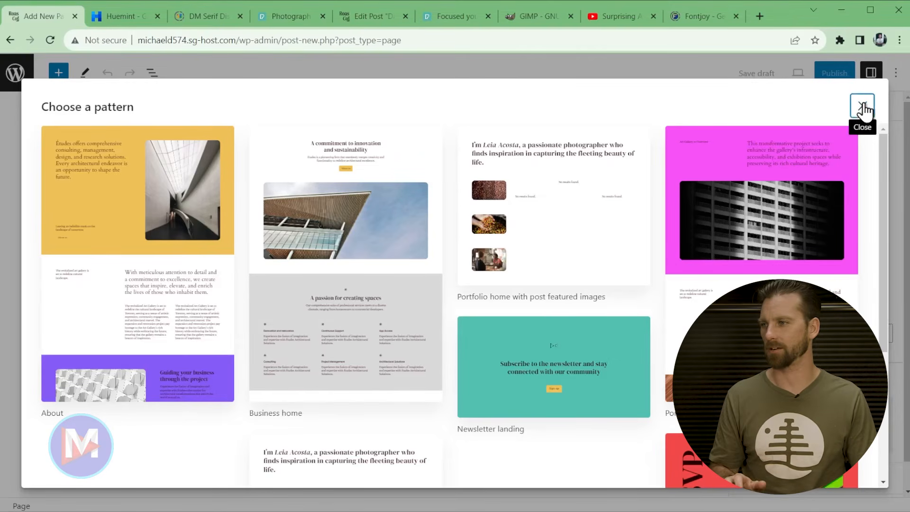
{"action": "left_click", "coordinate": [862, 106]}
{"action": "left_click", "coordinate": [244, 153]}
{"action": "type", "text": "Contact"}
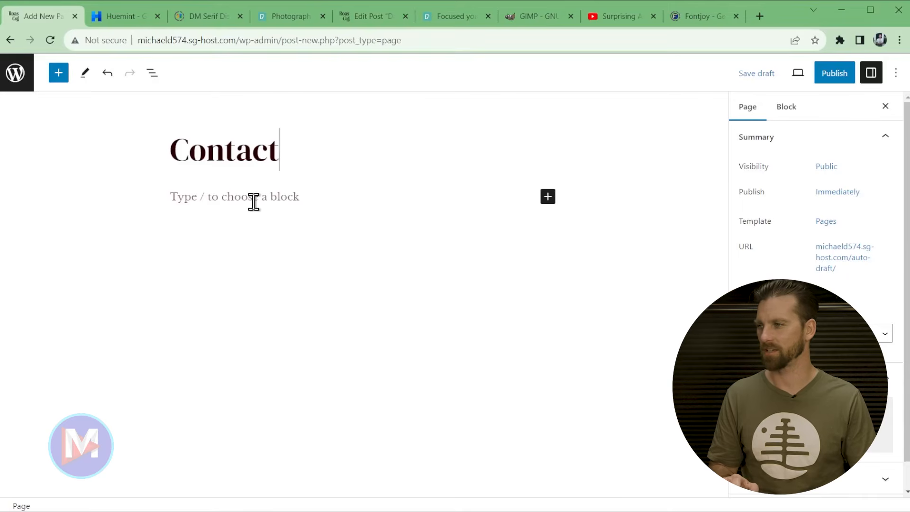
- Insert a full-width Cover block using the two café workers photo as background
{"action": "left_click", "coordinate": [265, 212]}
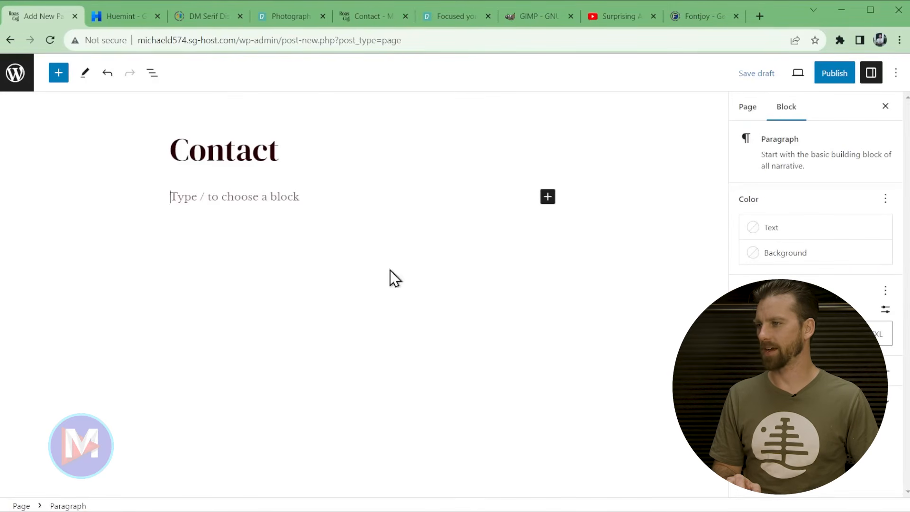
{"action": "type", "text": "/cover"}
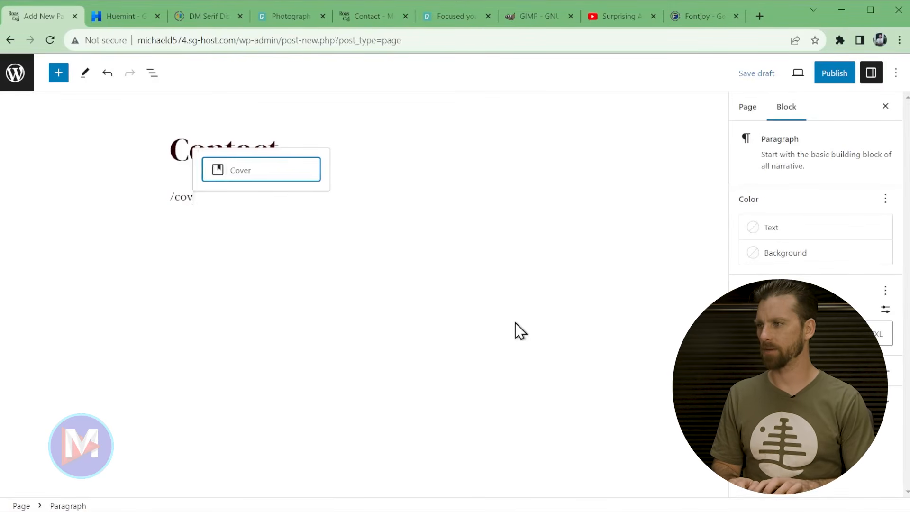
{"action": "left_click", "coordinate": [252, 171]}
{"action": "left_click", "coordinate": [233, 168]}
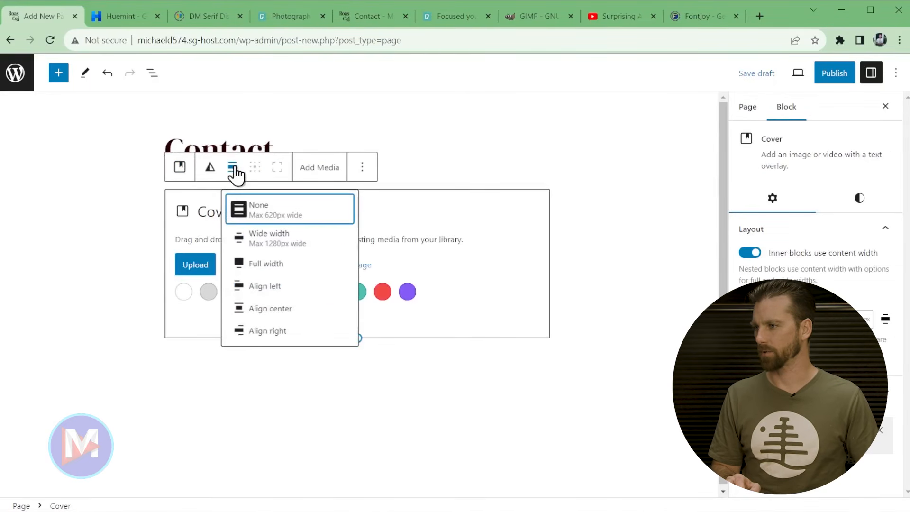
{"action": "left_click", "coordinate": [269, 262]}
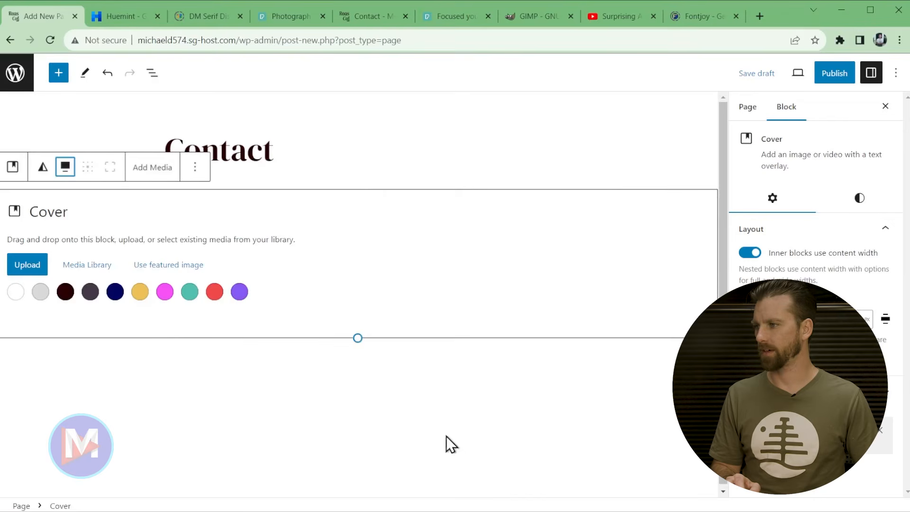
{"action": "left_click", "coordinate": [25, 263]}
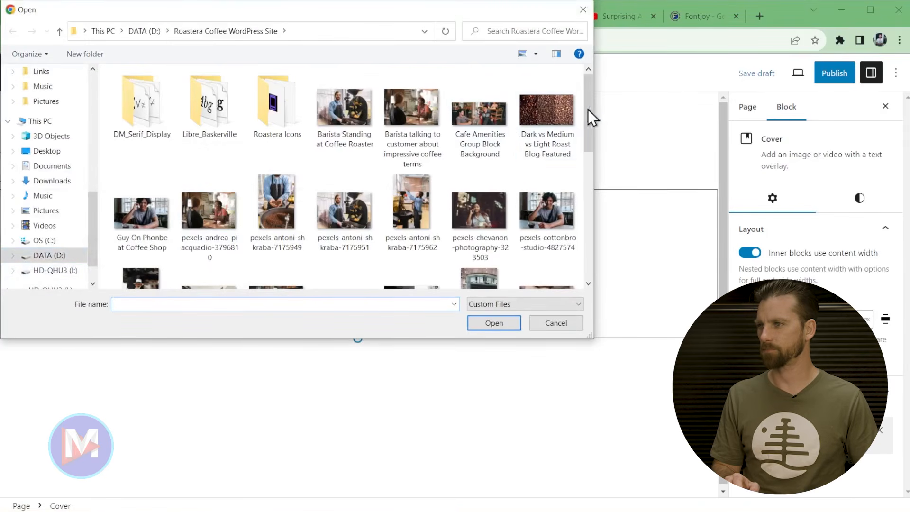
{"action": "left_click_drag", "start_coordinate": [587, 109], "coordinate": [588, 239]}
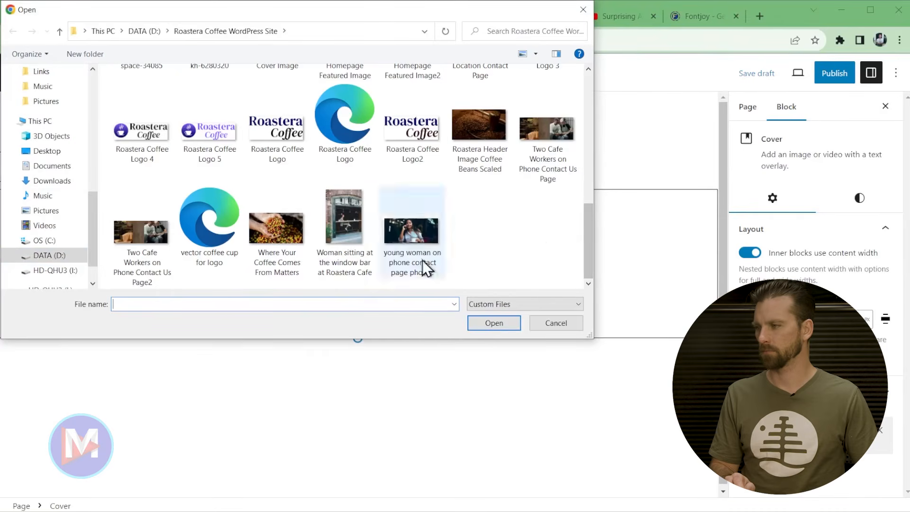
{"action": "double_click", "coordinate": [149, 229]}
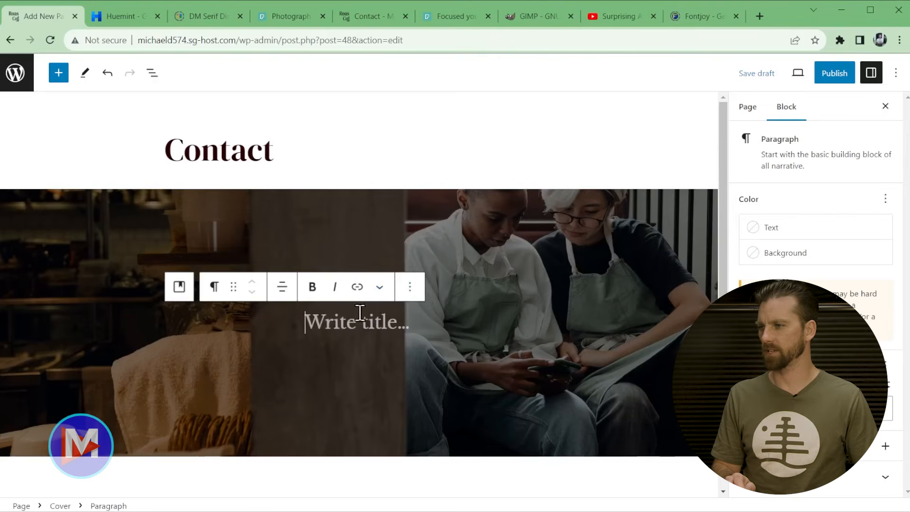
- Remove the cover's placeholder paragraph and add an H1 heading block in its place
{"action": "left_click", "coordinate": [410, 287]}
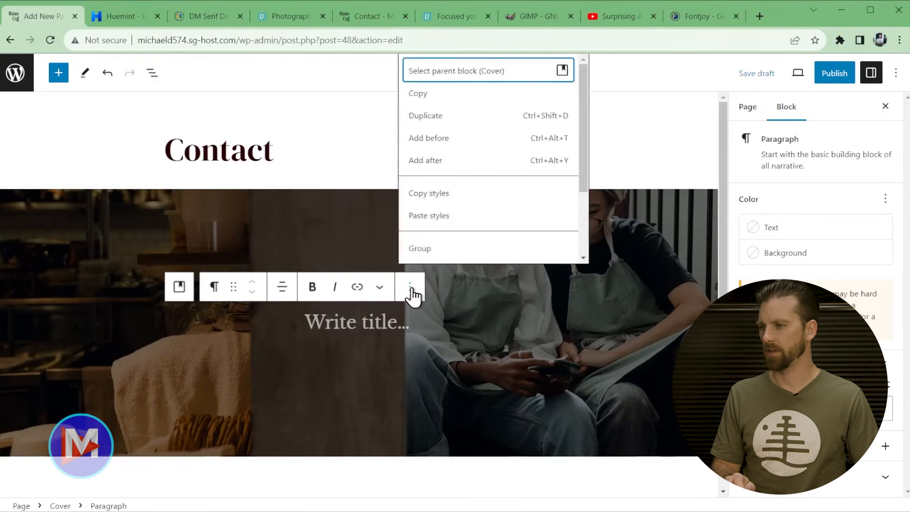
{"action": "scroll", "coordinate": [472, 228], "scroll_direction": "down", "scroll_amount": 2}
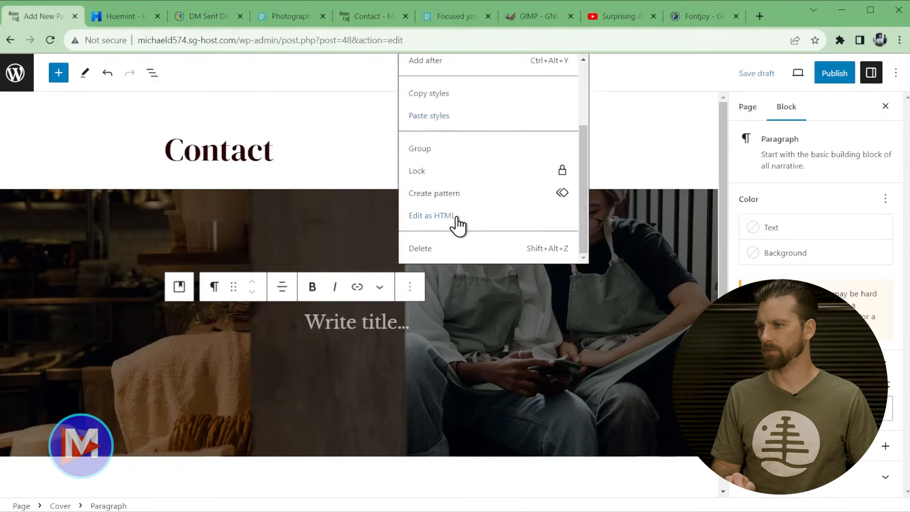
{"action": "left_click", "coordinate": [429, 251]}
{"action": "left_click", "coordinate": [263, 324]}
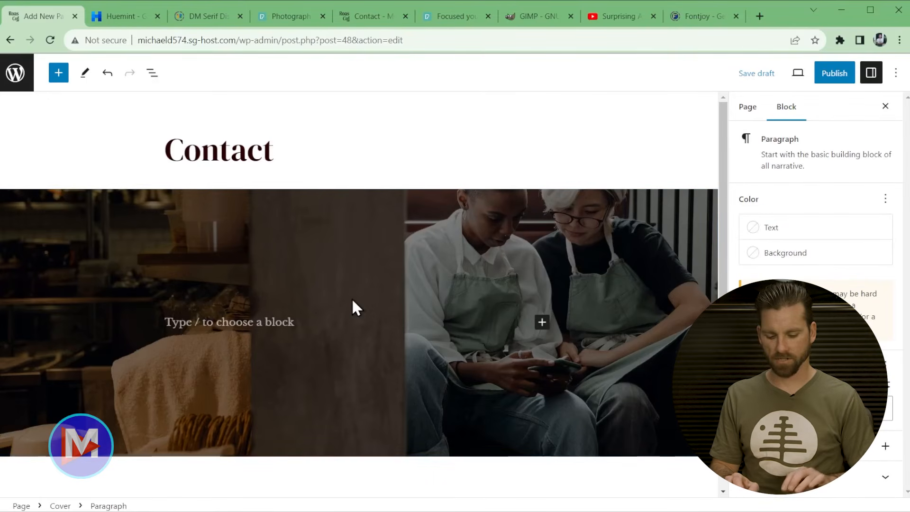
{"action": "type", "text": "/headin"}
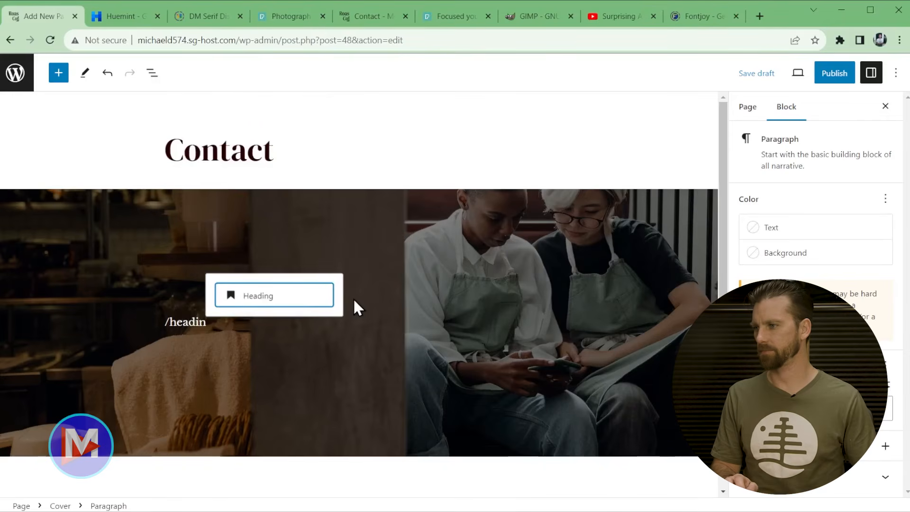
{"action": "left_click", "coordinate": [290, 298]}
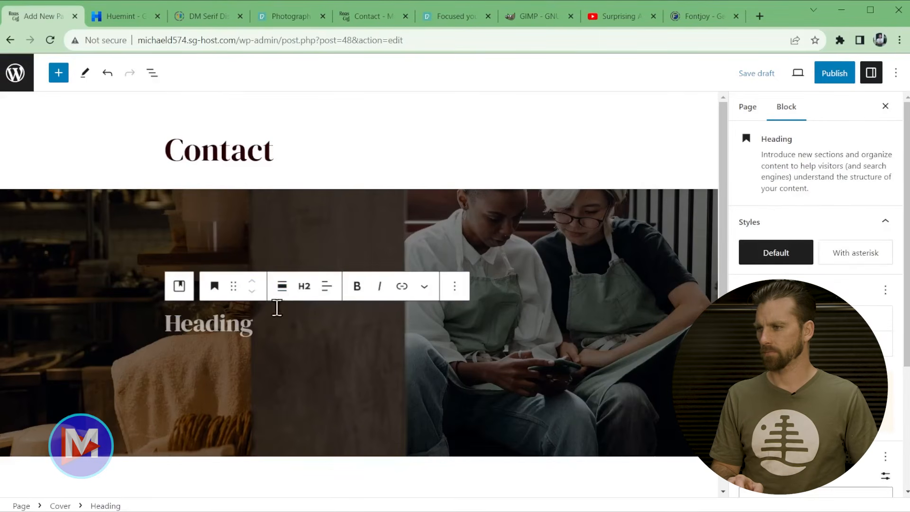
{"action": "left_click", "coordinate": [304, 287]}
{"action": "left_click", "coordinate": [304, 324]}
- Write the heading 'Get In Touch or Get Directions' and paste the café hours intro below
{"action": "left_click", "coordinate": [244, 321]}
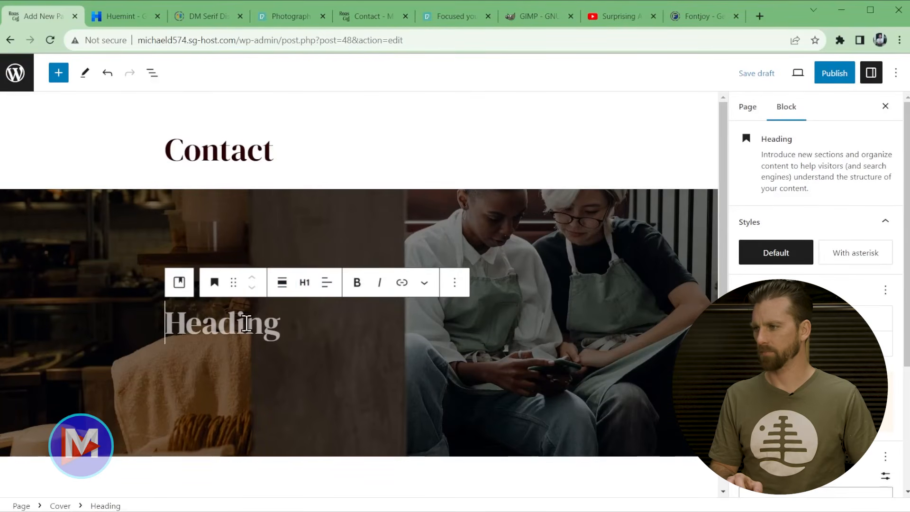
{"action": "type", "text": "Get In Touch"}
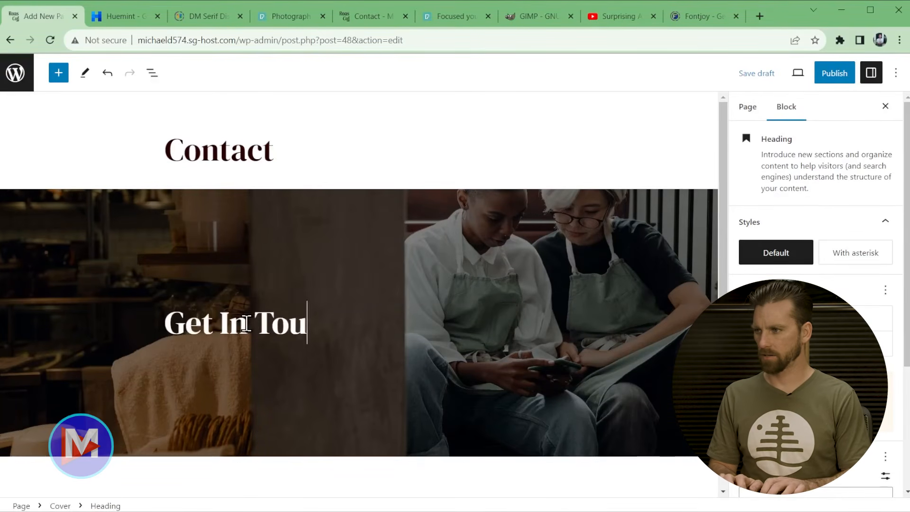
{"action": "key", "text": "BackSpace"}
{"action": "type", "text": "ch or Get Directions"}
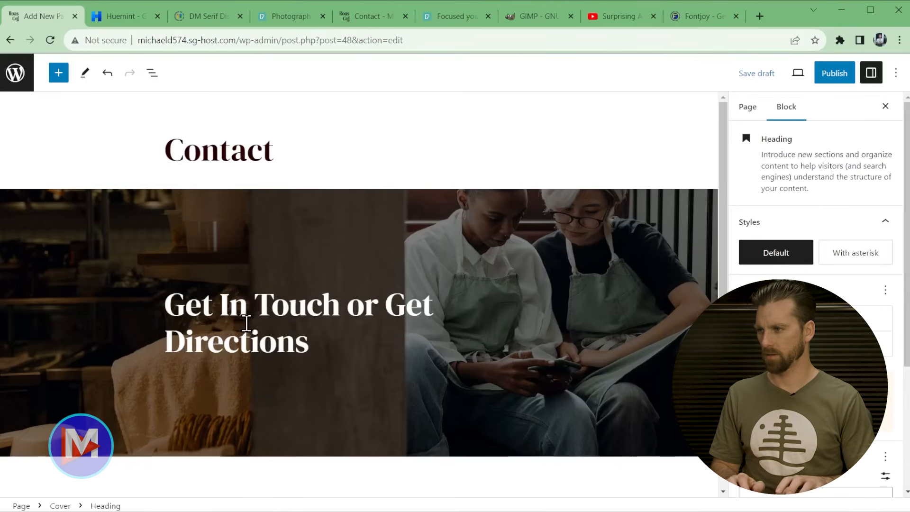
{"action": "key", "text": "Return"}
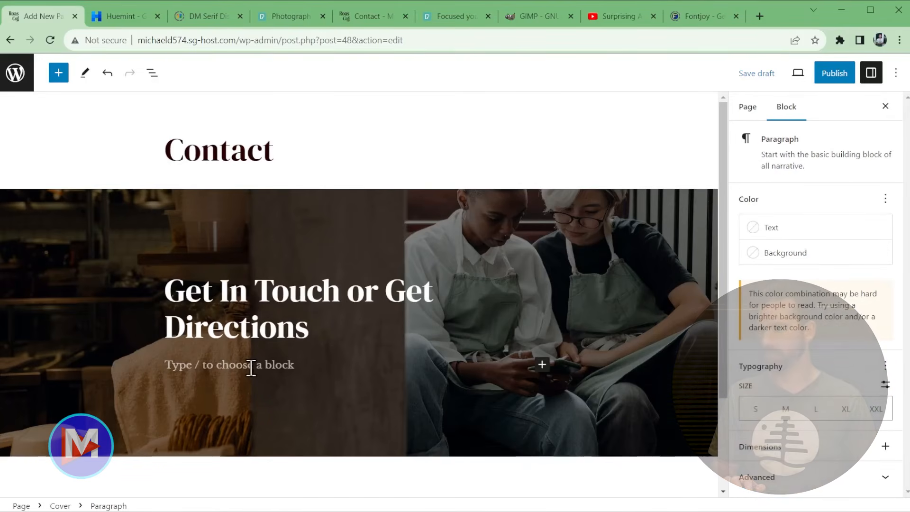
{"action": "type", "text": "Our Roastera Coffee Café hours are listed below, along with our café address. Have a question for a staff member? Call during business hours or send us an email."}
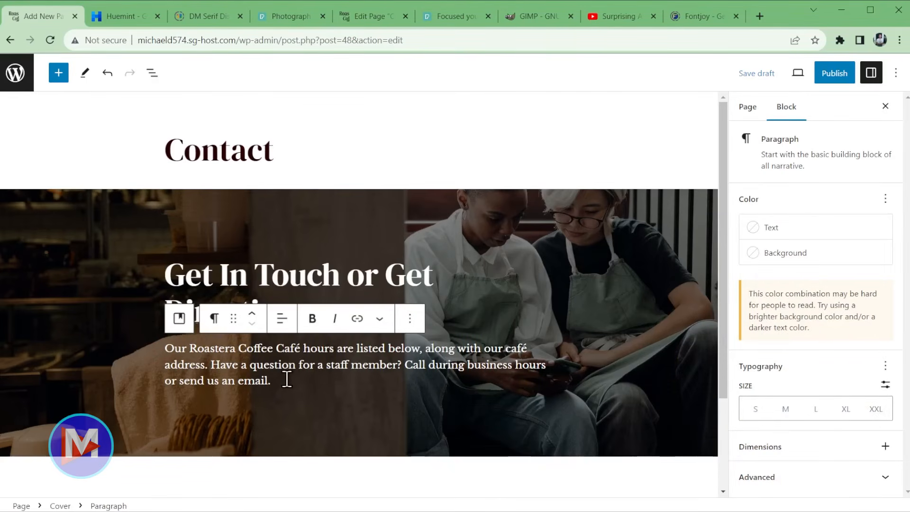
- Set the cover's content width to 65%
{"action": "left_click", "coordinate": [179, 318]}
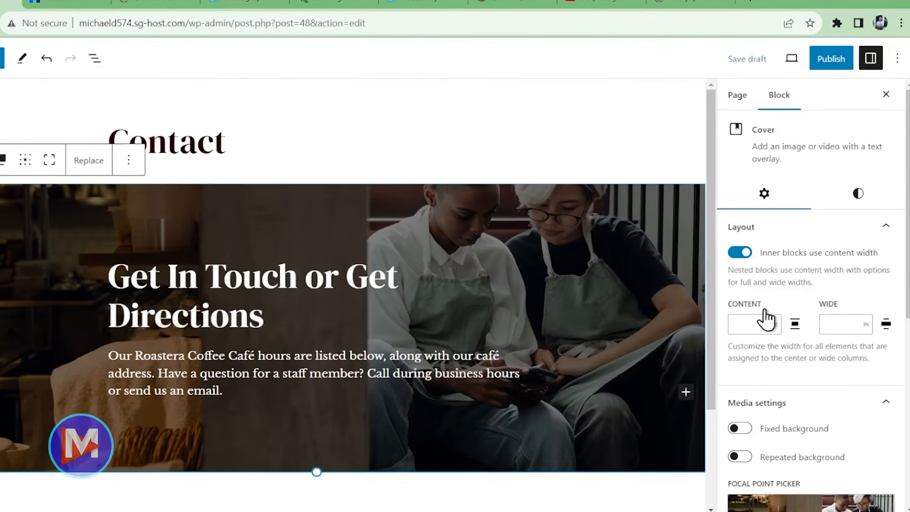
{"action": "left_click", "coordinate": [782, 319]}
{"action": "left_click", "coordinate": [762, 356]}
{"action": "left_click", "coordinate": [747, 326]}
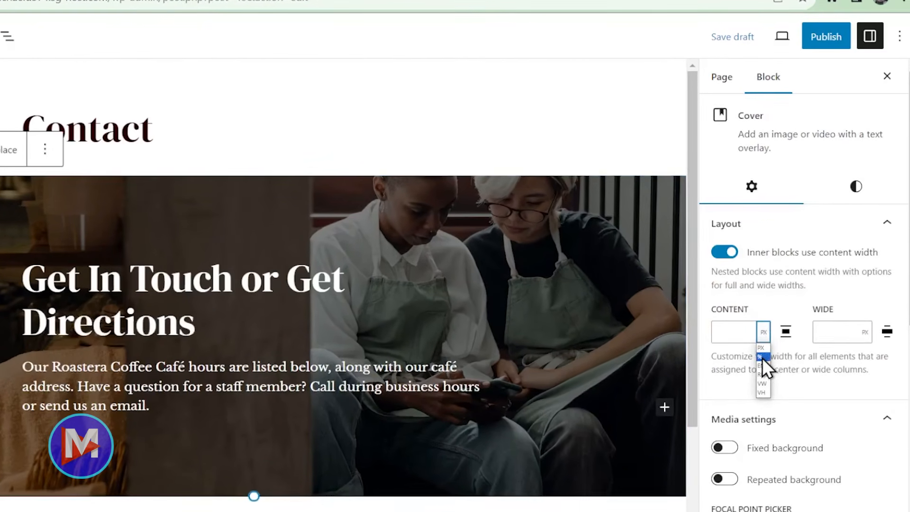
{"action": "type", "text": "65"}
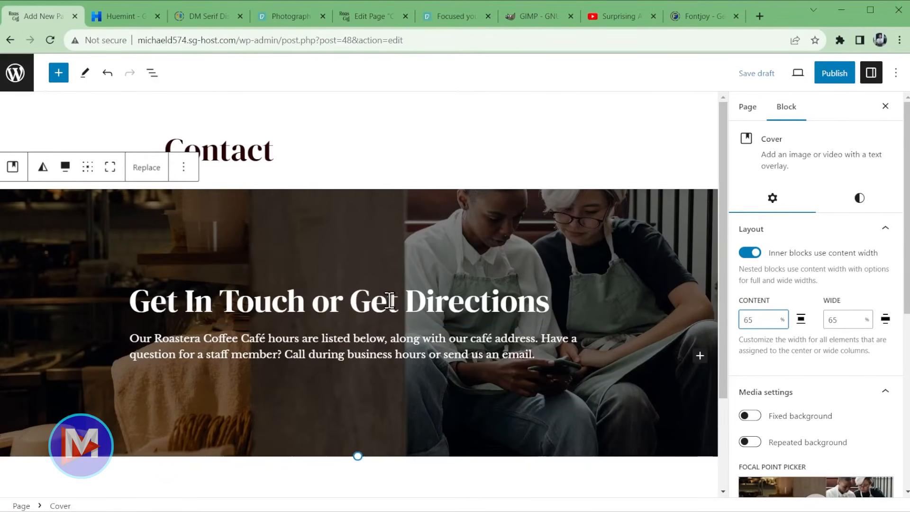
- Turn on the cover's fixed background and start a new block below it
{"action": "scroll", "coordinate": [638, 382], "scroll_direction": "down", "scroll_amount": 1}
{"action": "scroll", "coordinate": [638, 382], "scroll_direction": "down", "scroll_amount": 1}
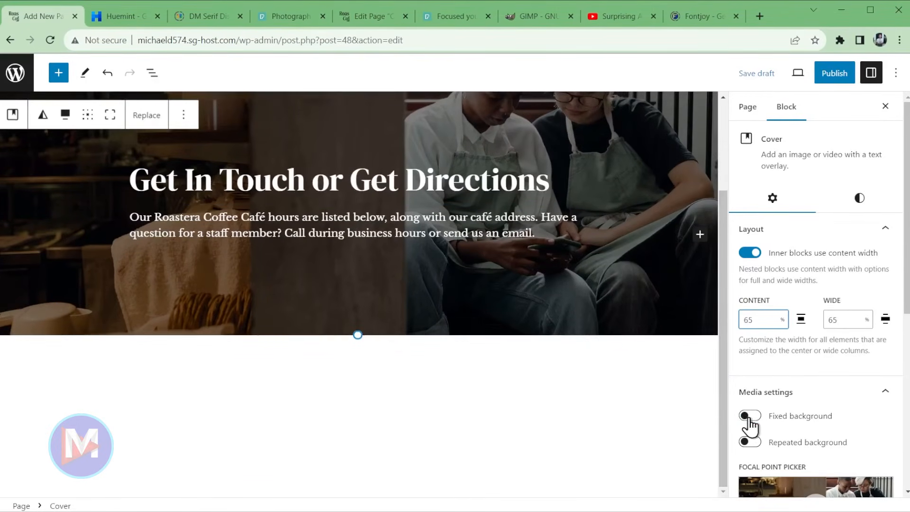
{"action": "left_click", "coordinate": [749, 415]}
{"action": "scroll", "coordinate": [613, 392], "scroll_direction": "up", "scroll_amount": 2}
{"action": "scroll", "coordinate": [614, 390], "scroll_direction": "down", "scroll_amount": 2}
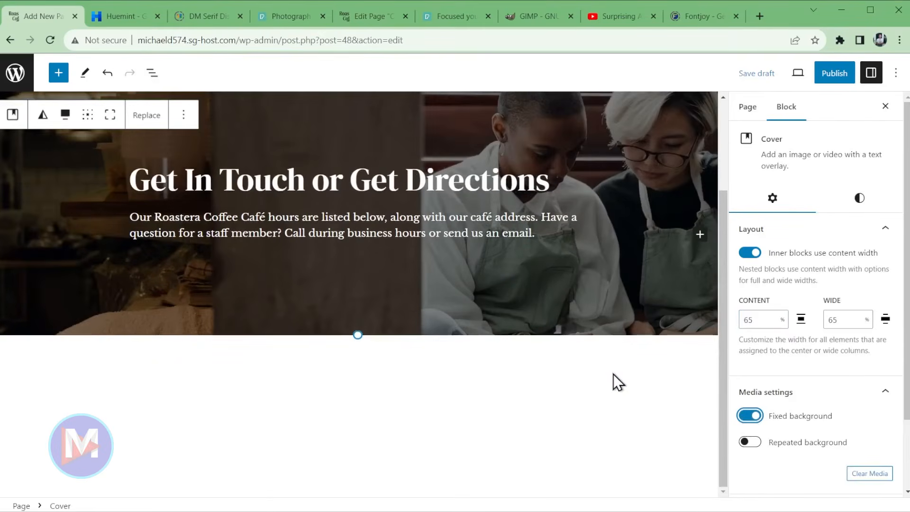
{"action": "scroll", "coordinate": [613, 379], "scroll_direction": "up", "scroll_amount": 2}
{"action": "scroll", "coordinate": [616, 375], "scroll_direction": "down", "scroll_amount": 1}
{"action": "scroll", "coordinate": [621, 379], "scroll_direction": "up", "scroll_amount": 1}
{"action": "scroll", "coordinate": [620, 377], "scroll_direction": "down", "scroll_amount": 2}
{"action": "left_click", "coordinate": [328, 365]}
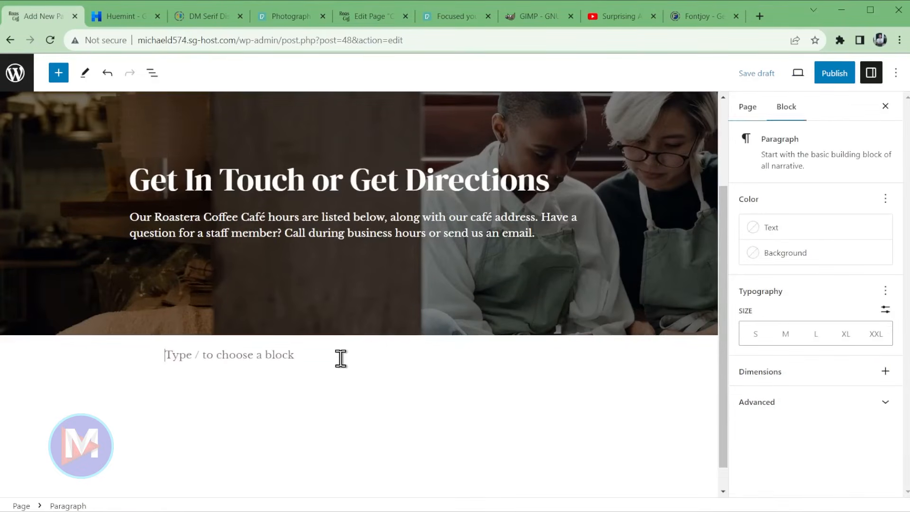
- Insert a full-width Group block with the single-container layout
{"action": "type", "text": "/group"}
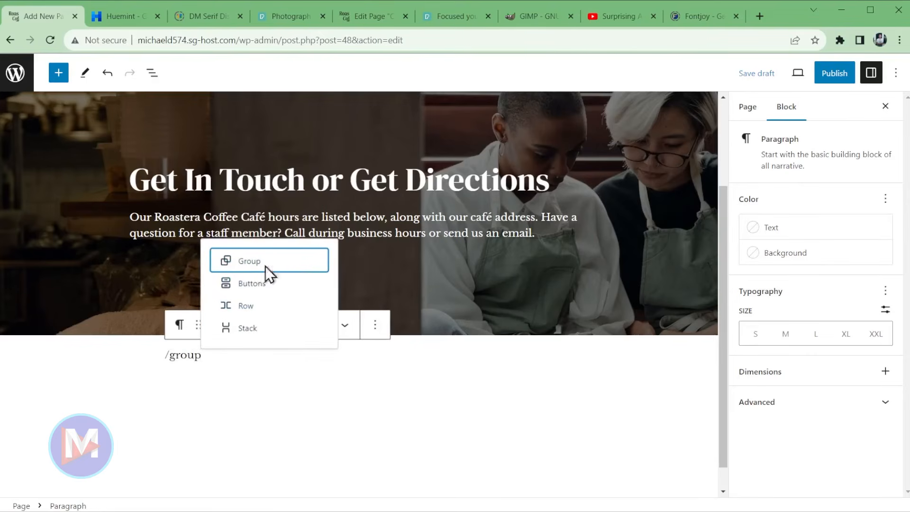
{"action": "left_click", "coordinate": [263, 265]}
{"action": "left_click", "coordinate": [247, 324]}
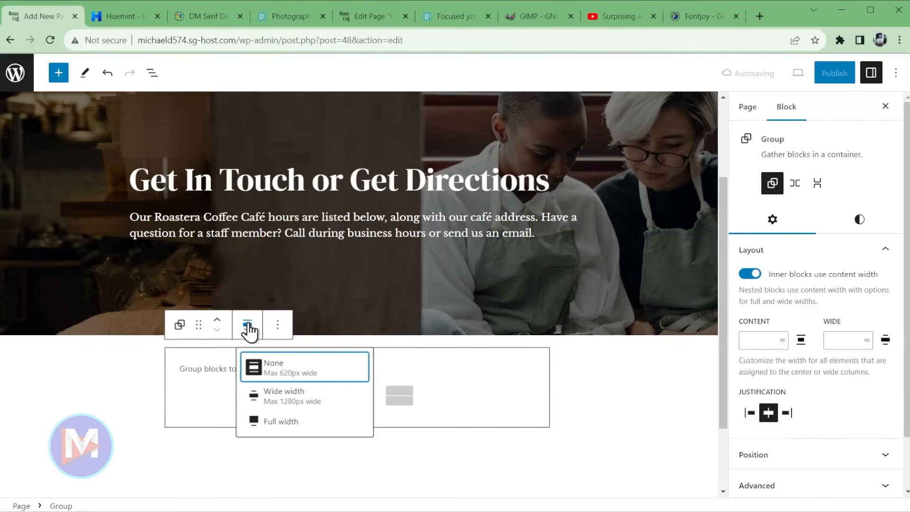
{"action": "left_click", "coordinate": [282, 422]}
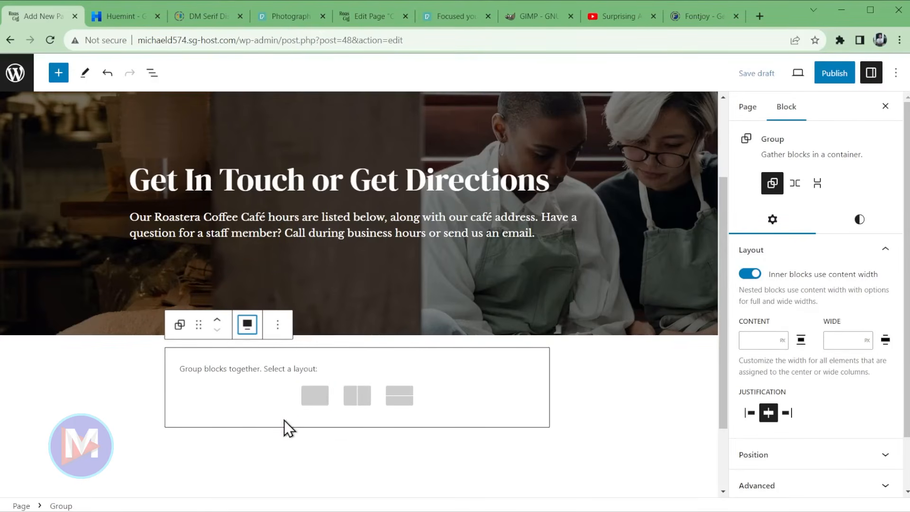
{"action": "left_click", "coordinate": [315, 398]}
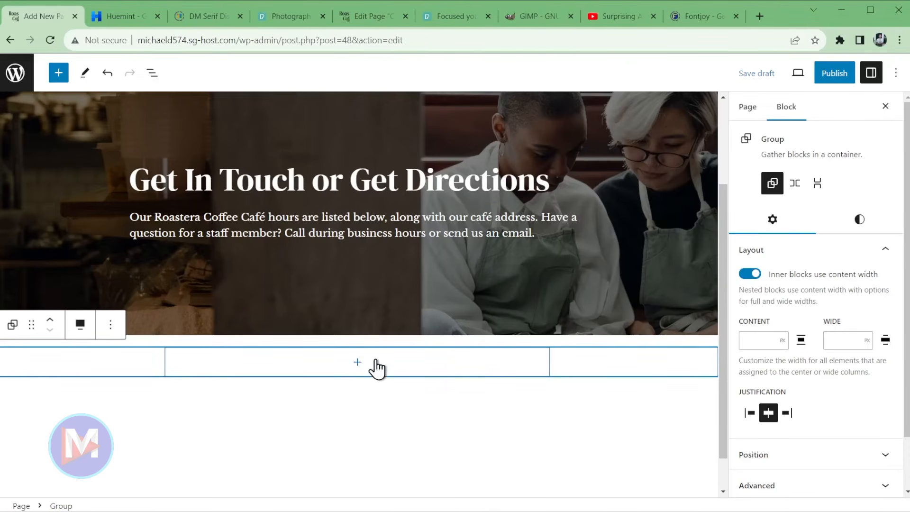
- Add generous padding to the group in Styles > Dimensions
{"action": "left_click", "coordinate": [857, 221]}
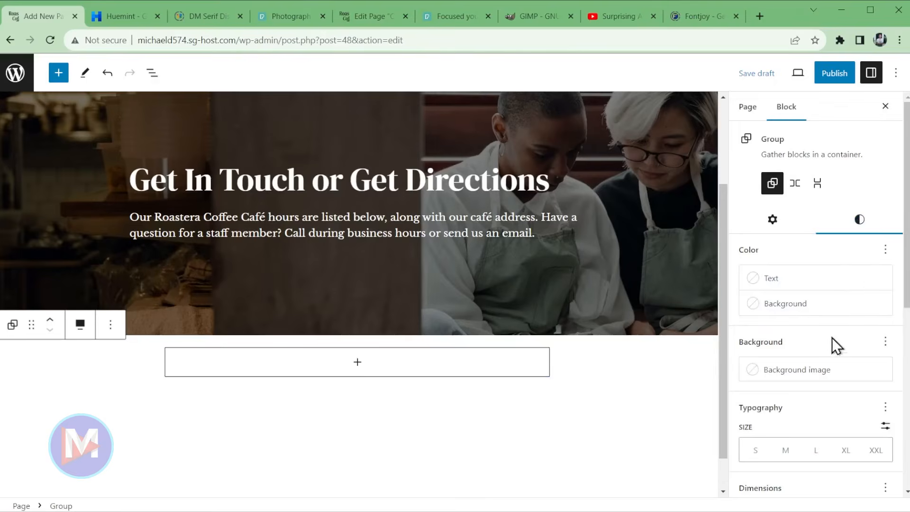
{"action": "scroll", "coordinate": [834, 334], "scroll_direction": "down", "scroll_amount": 5}
{"action": "left_click_drag", "start_coordinate": [756, 284], "coordinate": [849, 309]}
{"action": "left_click_drag", "start_coordinate": [757, 308], "coordinate": [854, 320]}
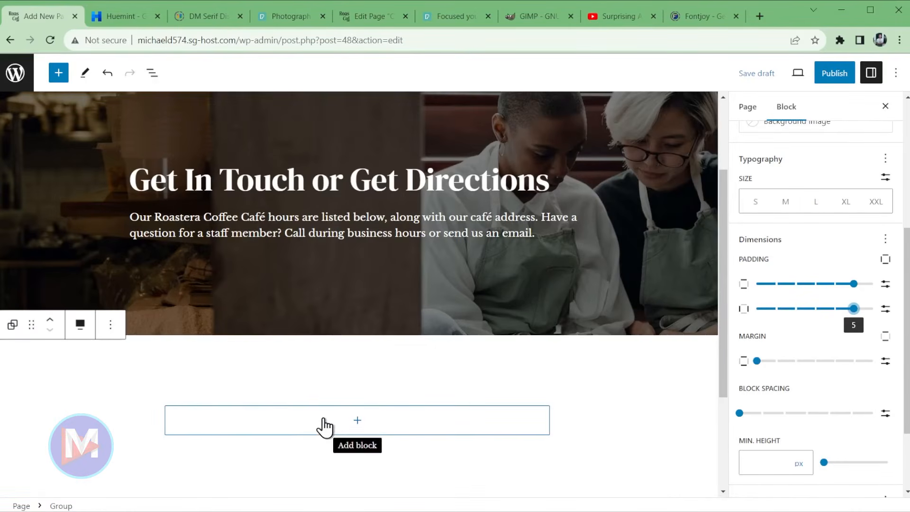
- Add a wide-width Columns block inside the group split 33/33/33
{"action": "left_click", "coordinate": [324, 426]}
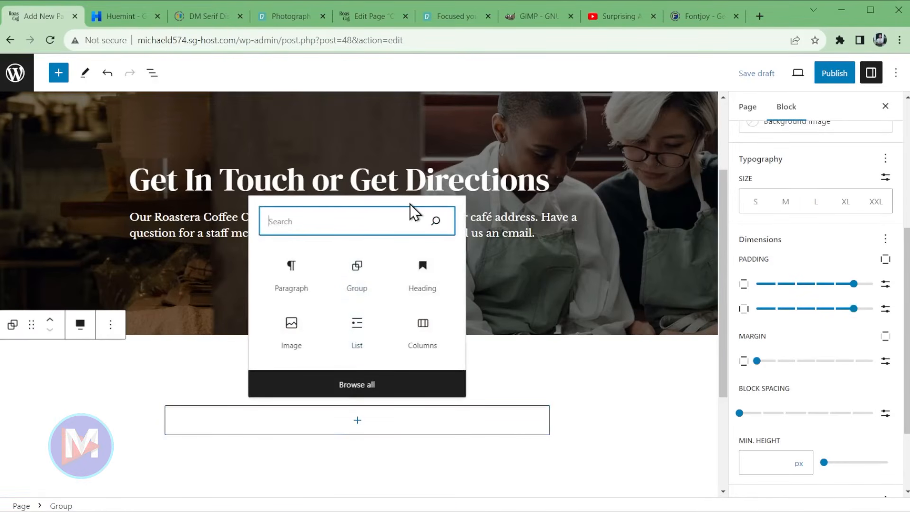
{"action": "left_click", "coordinate": [427, 327]}
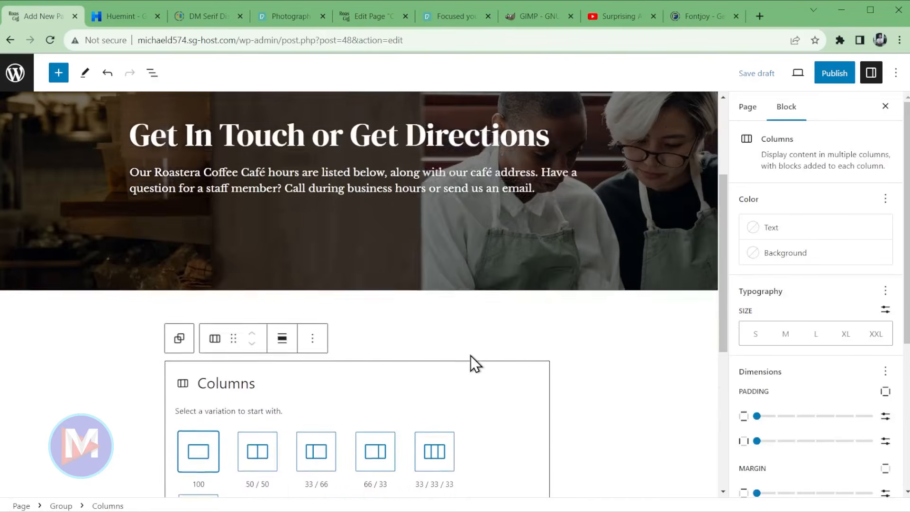
{"action": "left_click", "coordinate": [281, 250]}
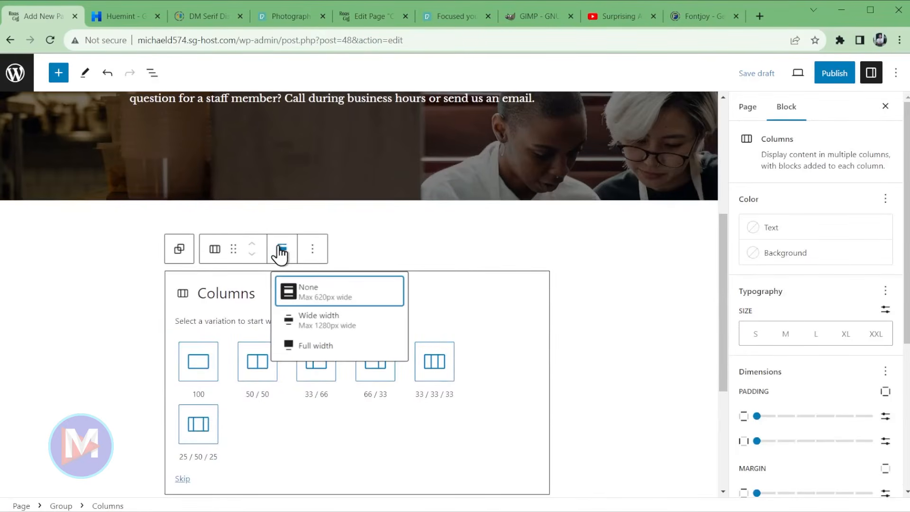
{"action": "left_click", "coordinate": [331, 315]}
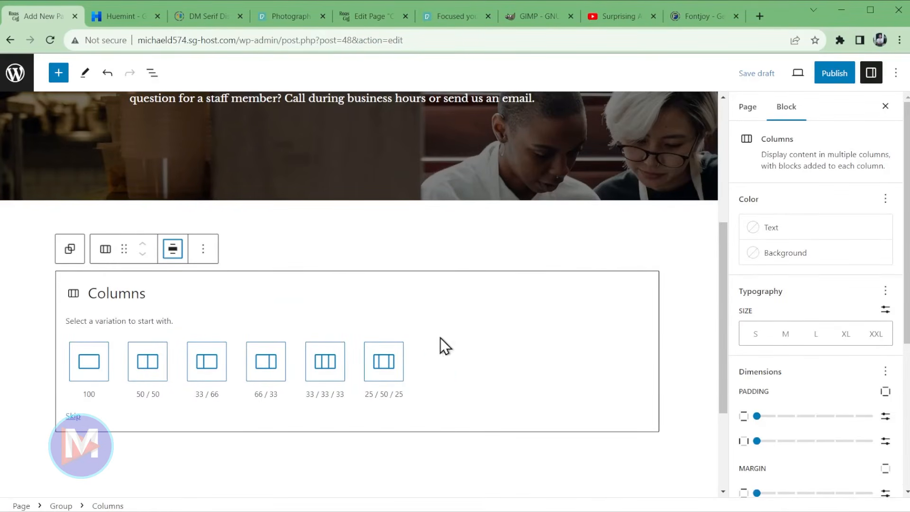
{"action": "left_click", "coordinate": [329, 365]}
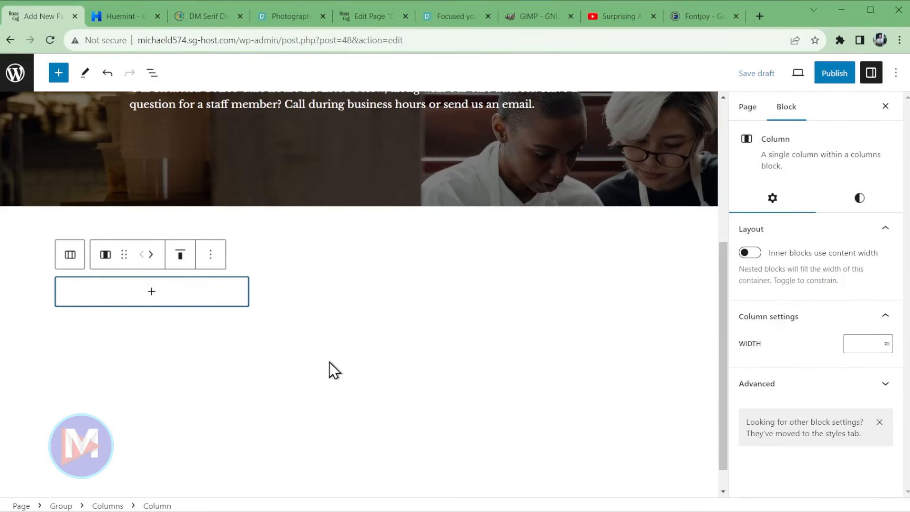
- Add an Image block with the uploaded café location photo to the first column
{"action": "left_click", "coordinate": [177, 297]}
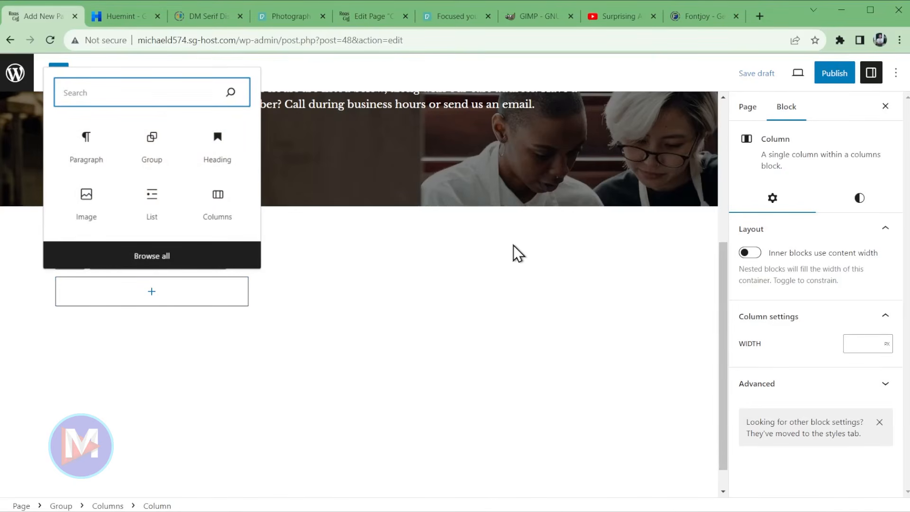
{"action": "type", "text": "image"}
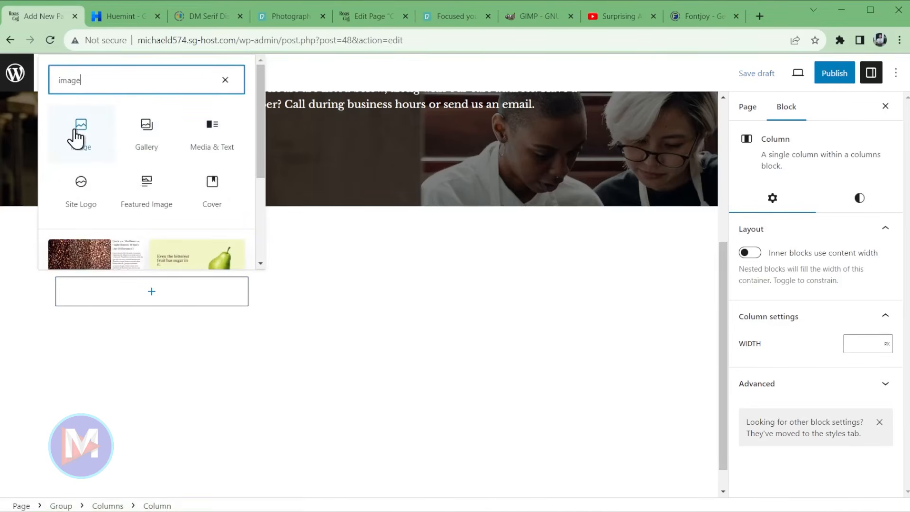
{"action": "left_click", "coordinate": [77, 135]}
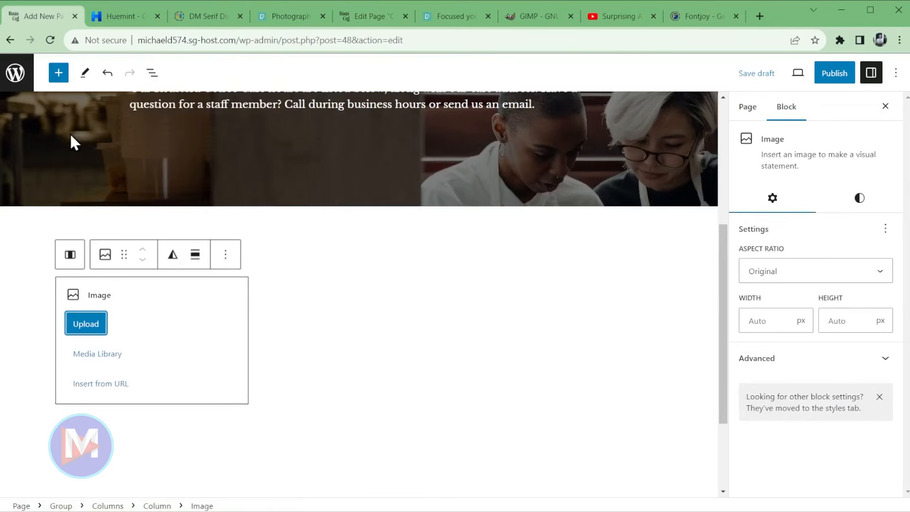
{"action": "left_click", "coordinate": [86, 323]}
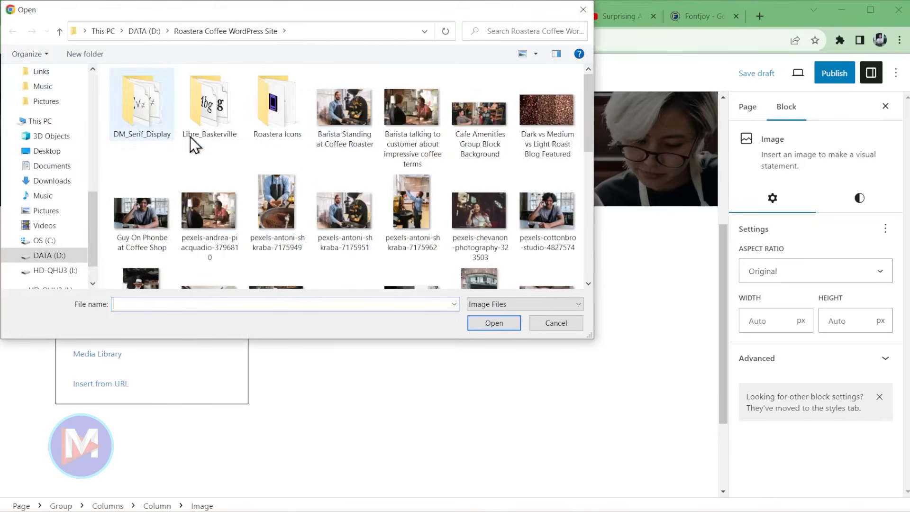
{"action": "scroll", "coordinate": [487, 228], "scroll_direction": "down", "scroll_amount": 3}
{"action": "double_click", "coordinate": [479, 229]}
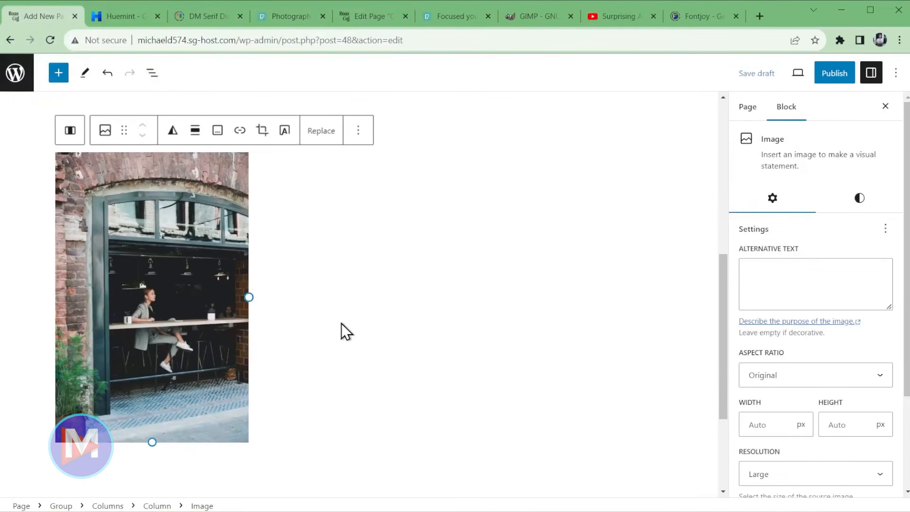
- Crop the photo to Square 1:1, then begin adding a block to the second column
{"action": "left_click", "coordinate": [799, 376]}
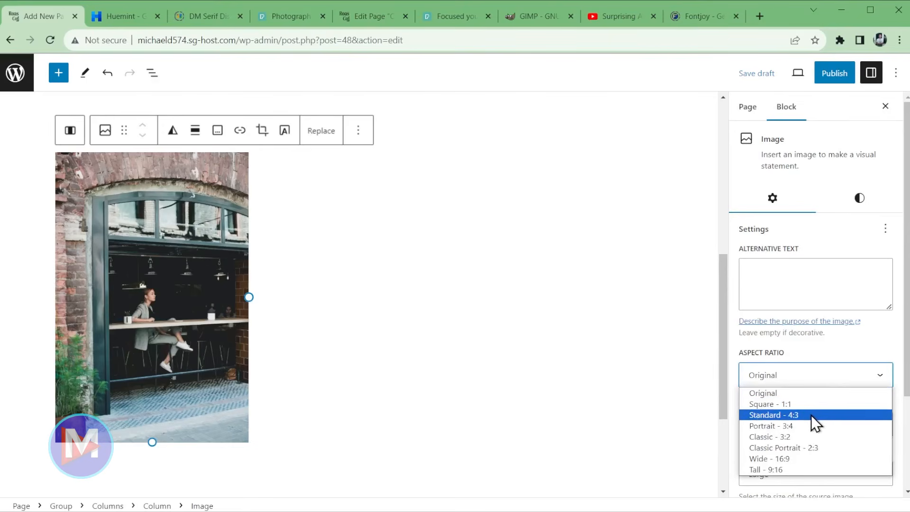
{"action": "left_click", "coordinate": [811, 415]}
{"action": "scroll", "coordinate": [477, 374], "scroll_direction": "up", "scroll_amount": 2}
{"action": "scroll", "coordinate": [477, 382], "scroll_direction": "up", "scroll_amount": 1}
{"action": "left_click", "coordinate": [806, 376]}
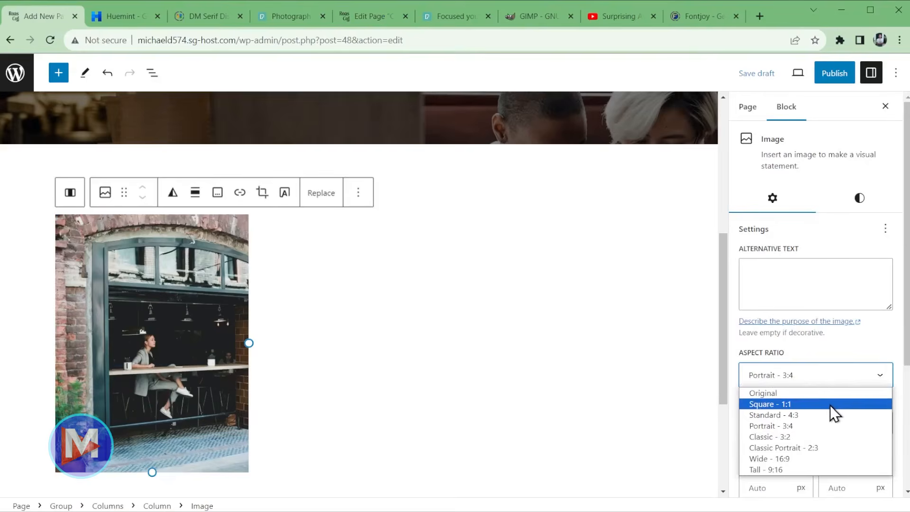
{"action": "left_click", "coordinate": [830, 404]}
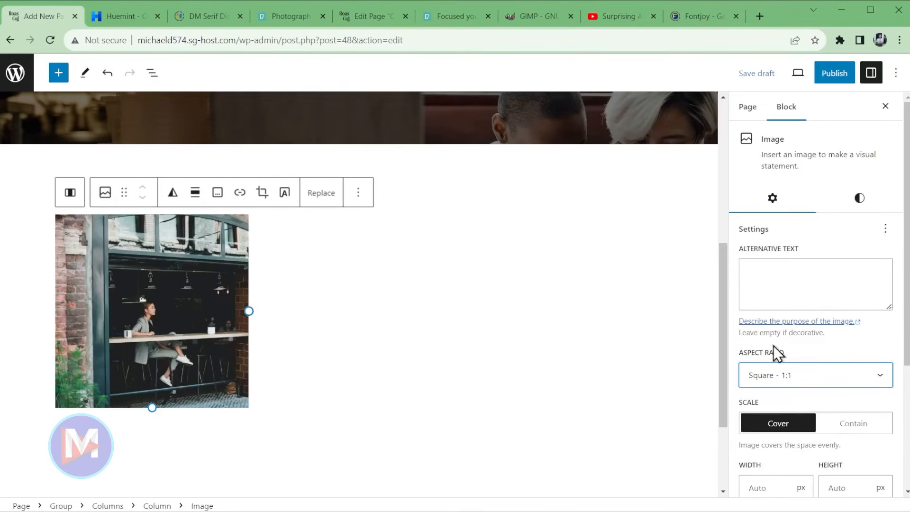
{"action": "scroll", "coordinate": [879, 348], "scroll_direction": "down", "scroll_amount": 4}
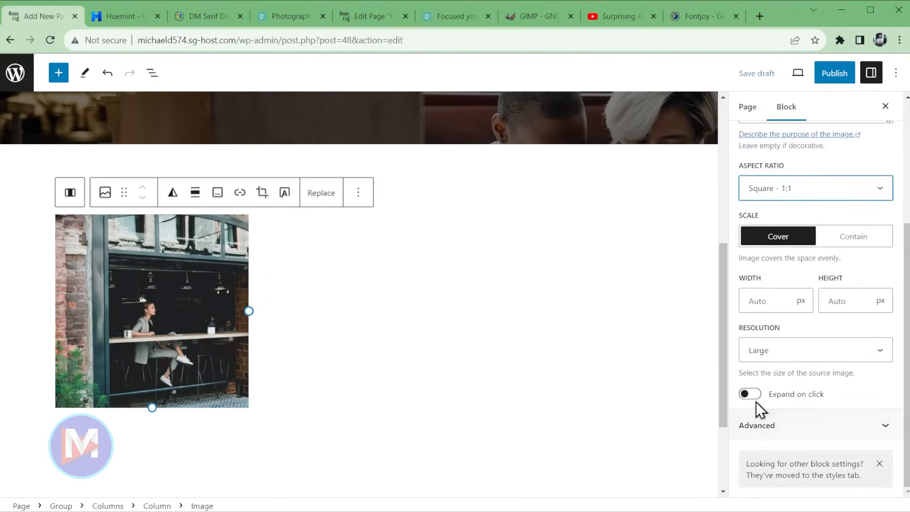
{"action": "scroll", "coordinate": [849, 403], "scroll_direction": "up", "scroll_amount": 4}
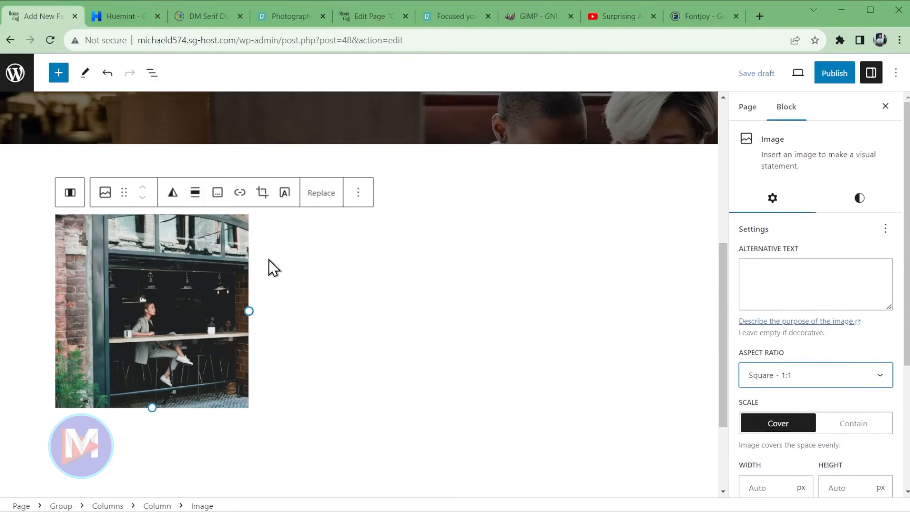
{"action": "left_click", "coordinate": [387, 267]}
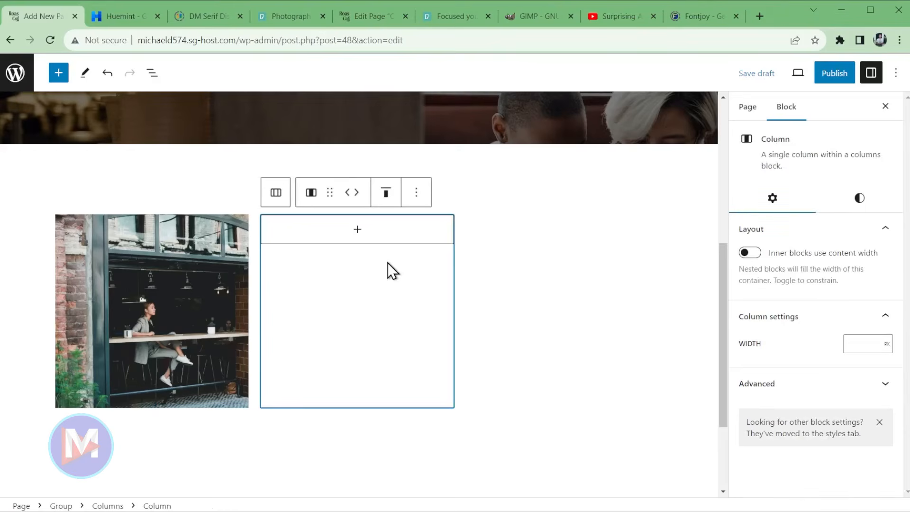
{"action": "left_click", "coordinate": [386, 237]}
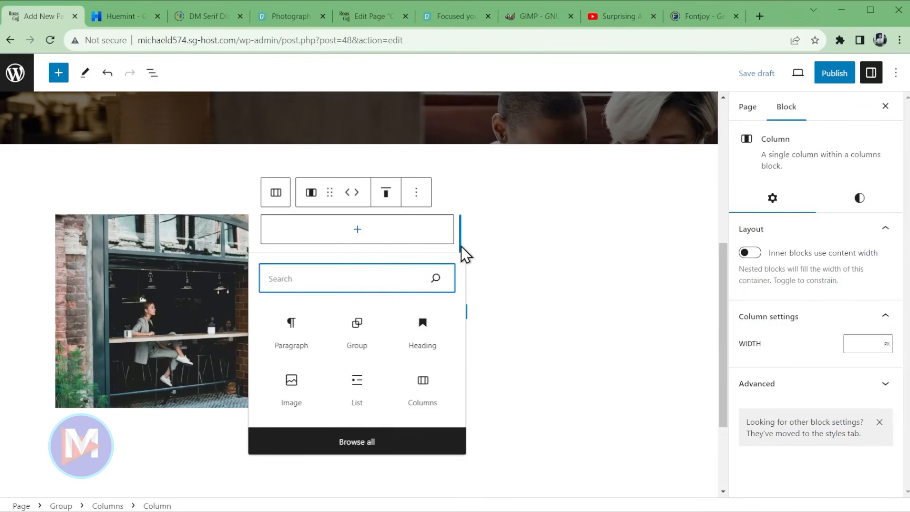
- Upload the Our Location house icon from Roastera Icons into the middle column, centred
{"action": "left_click", "coordinate": [297, 386]}
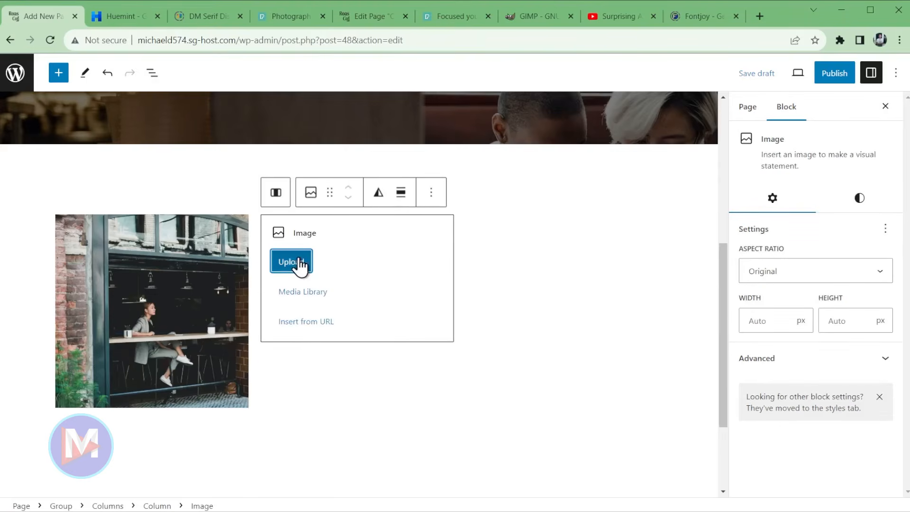
{"action": "left_click", "coordinate": [290, 265]}
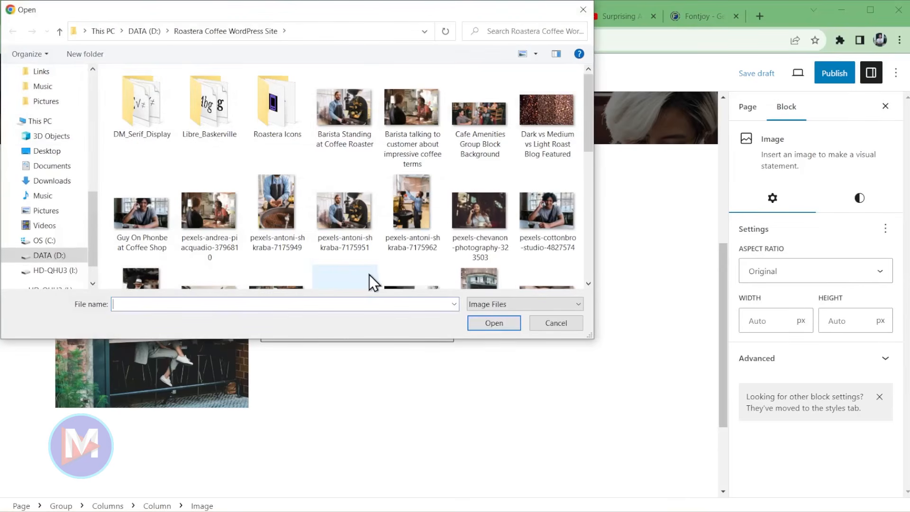
{"action": "double_click", "coordinate": [279, 95]}
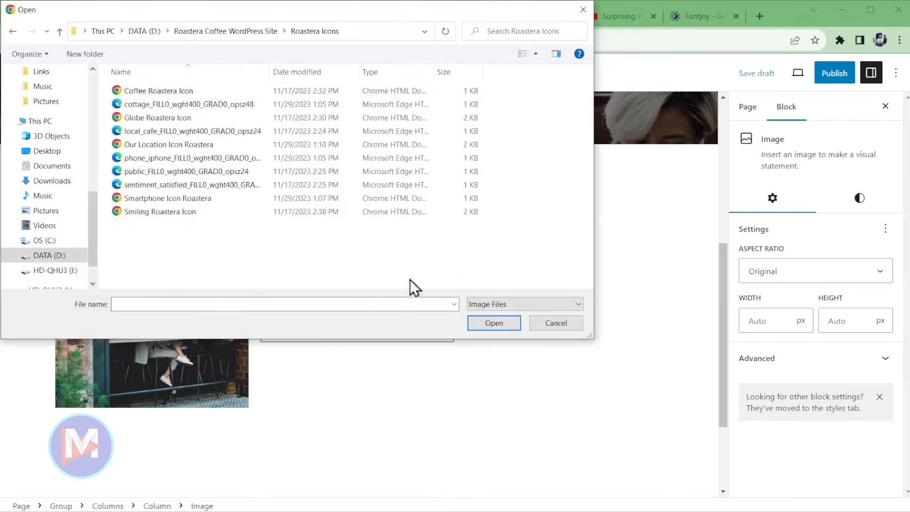
{"action": "double_click", "coordinate": [133, 144]}
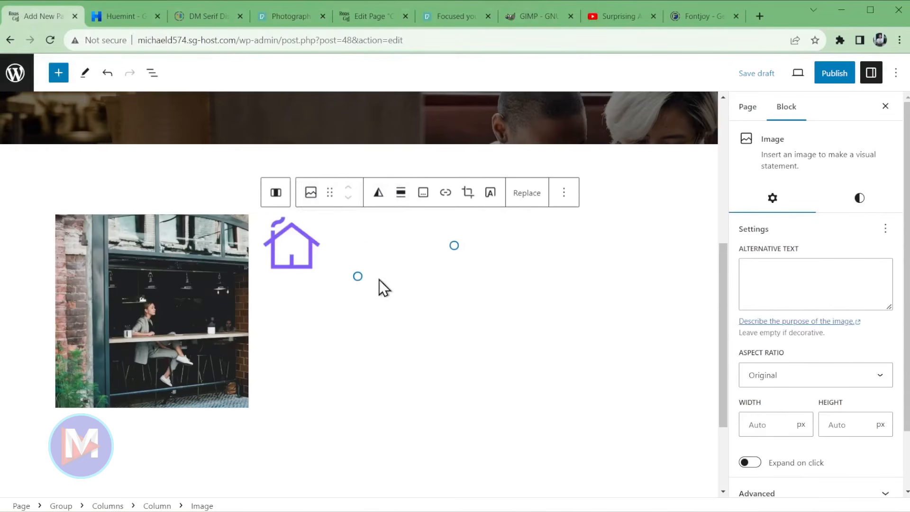
{"action": "left_click", "coordinate": [401, 195]}
{"action": "left_click", "coordinate": [452, 275]}
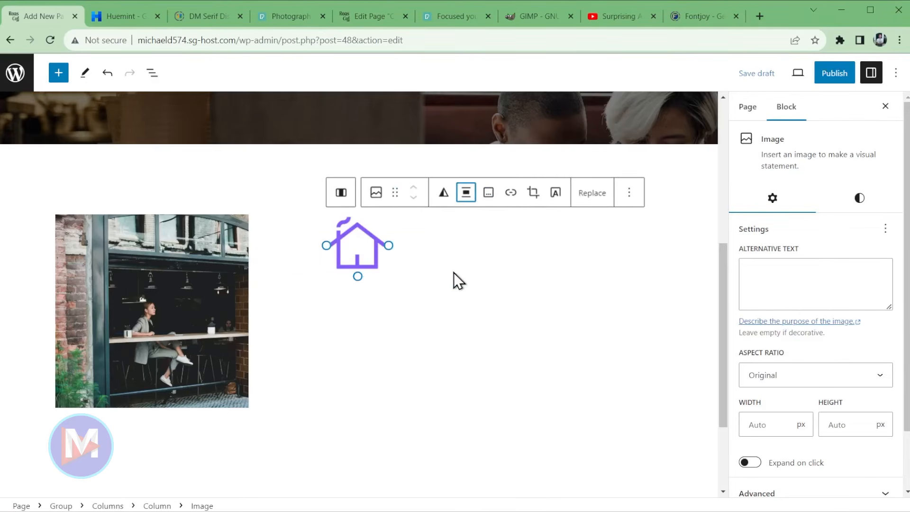
- Add a centred 'Our Location' heading below the house icon
{"action": "left_click", "coordinate": [631, 192]}
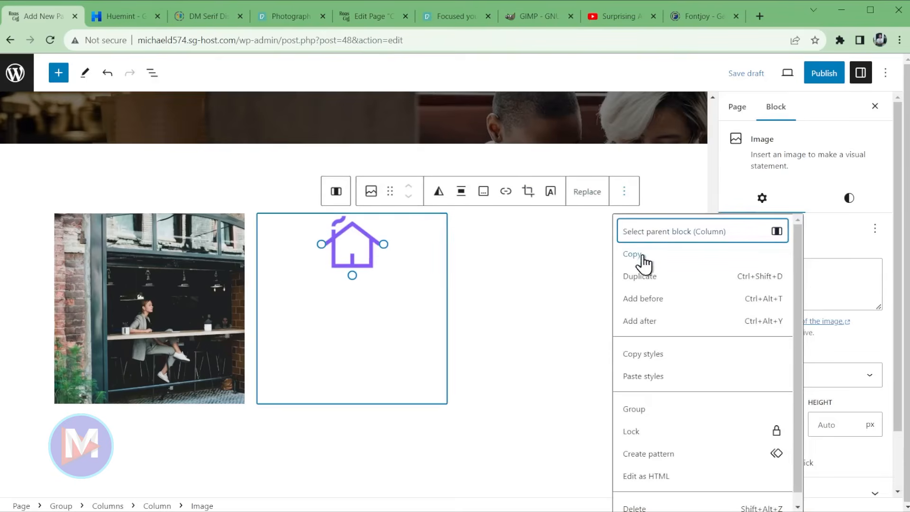
{"action": "left_click", "coordinate": [668, 323]}
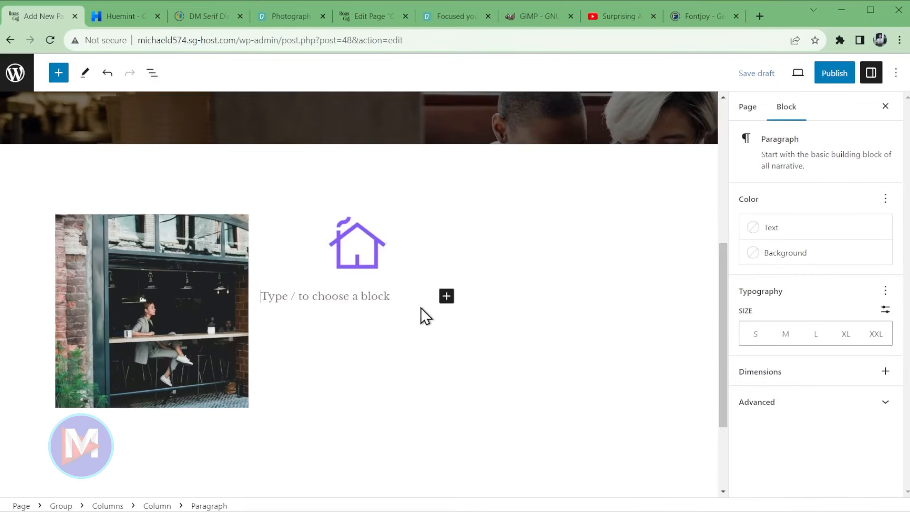
{"action": "type", "text": "/heading"}
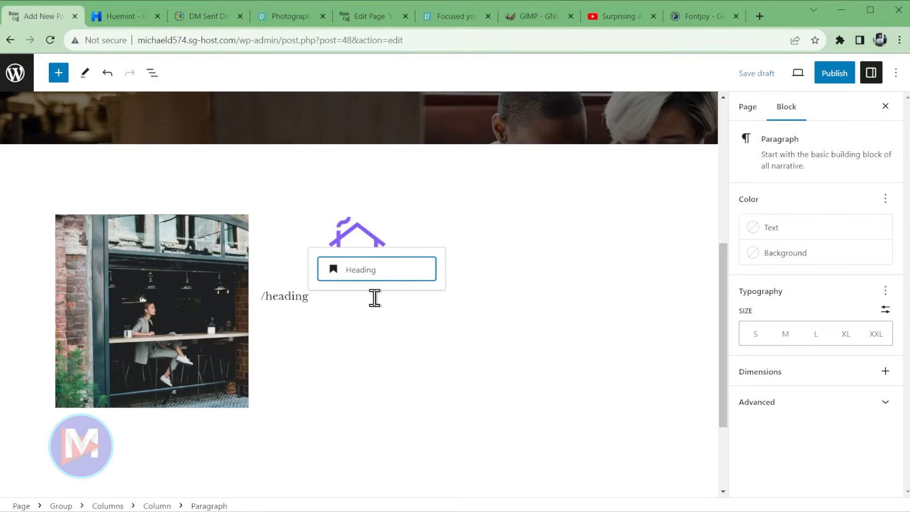
{"action": "left_click", "coordinate": [382, 275]}
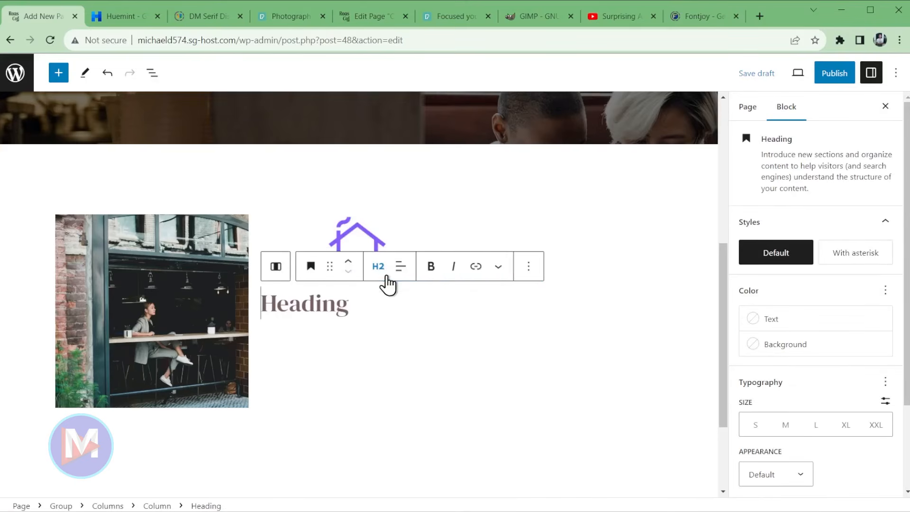
{"action": "type", "text": "Our Location"}
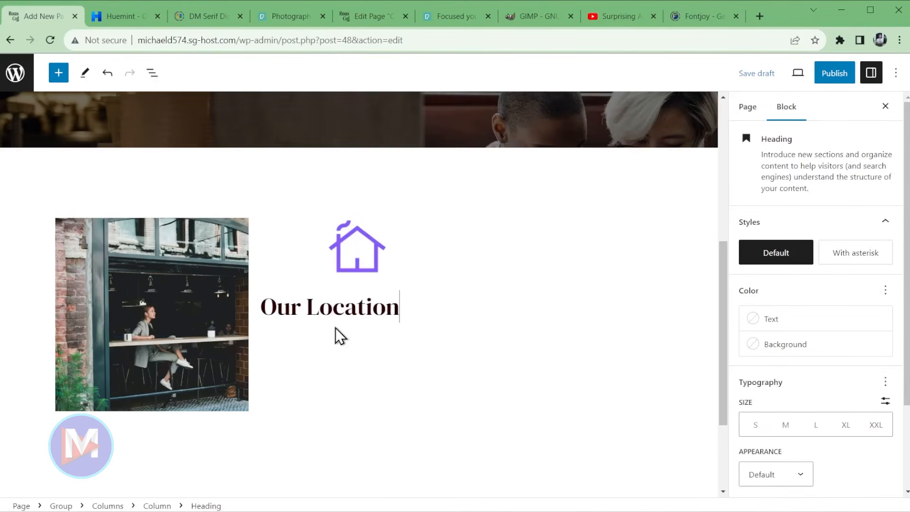
{"action": "left_click", "coordinate": [401, 277]}
{"action": "left_click", "coordinate": [427, 331]}
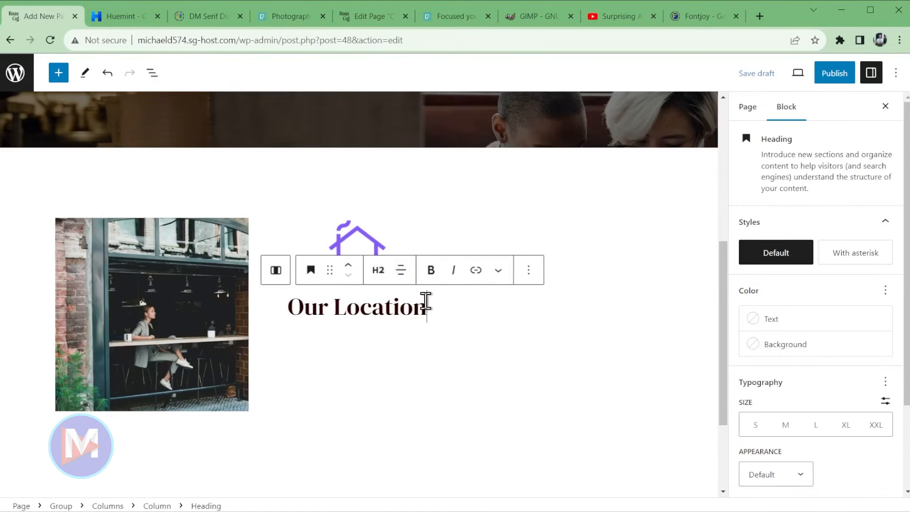
- Add a centred two-line sample address below the heading
{"action": "key", "text": "Return"}
{"action": "type", "text": "1"}
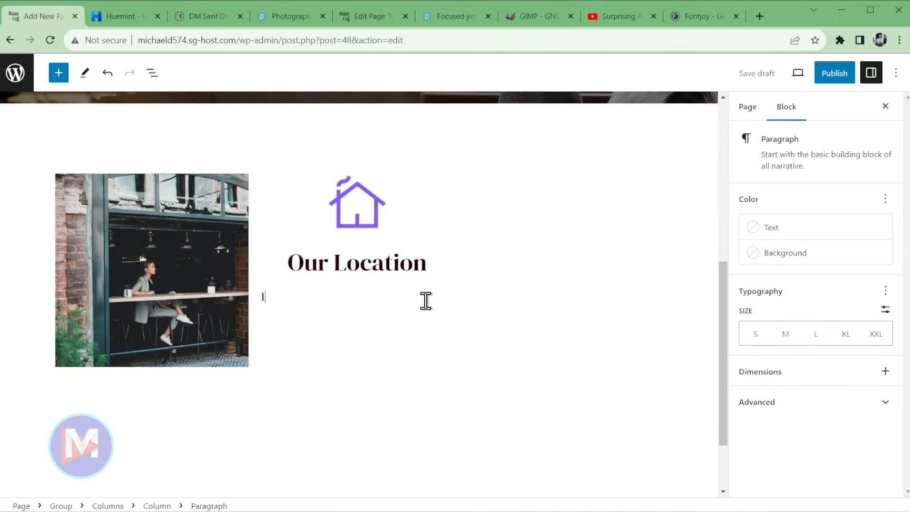
{"action": "type", "text": "23 Fake St."}
{"action": "key", "text": "Return"}
{"action": "type", "text": "Denver, CO 12345"}
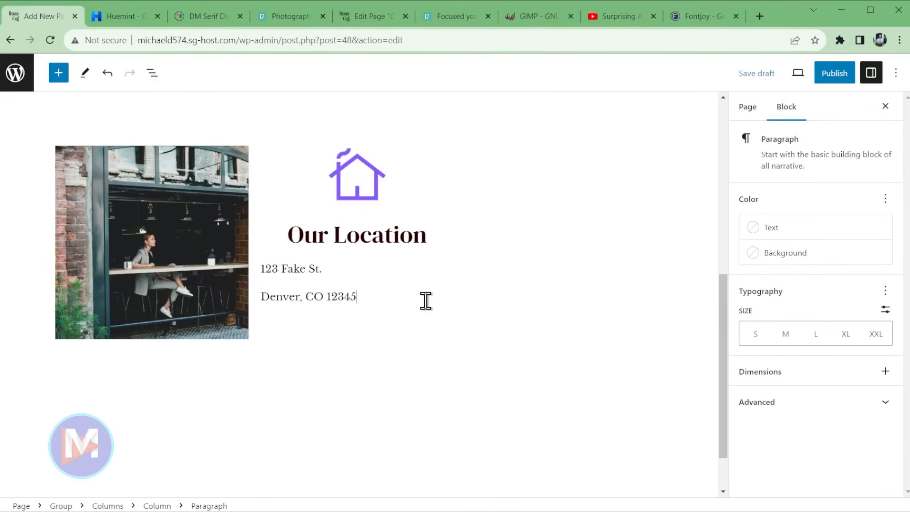
{"action": "left_click_drag", "start_coordinate": [355, 296], "coordinate": [309, 269]}
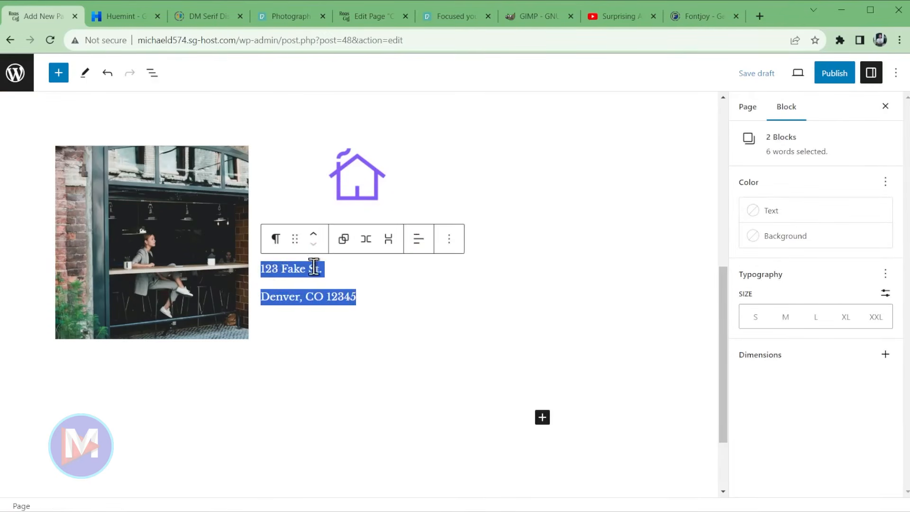
{"action": "left_click", "coordinate": [418, 238]}
{"action": "left_click", "coordinate": [468, 299]}
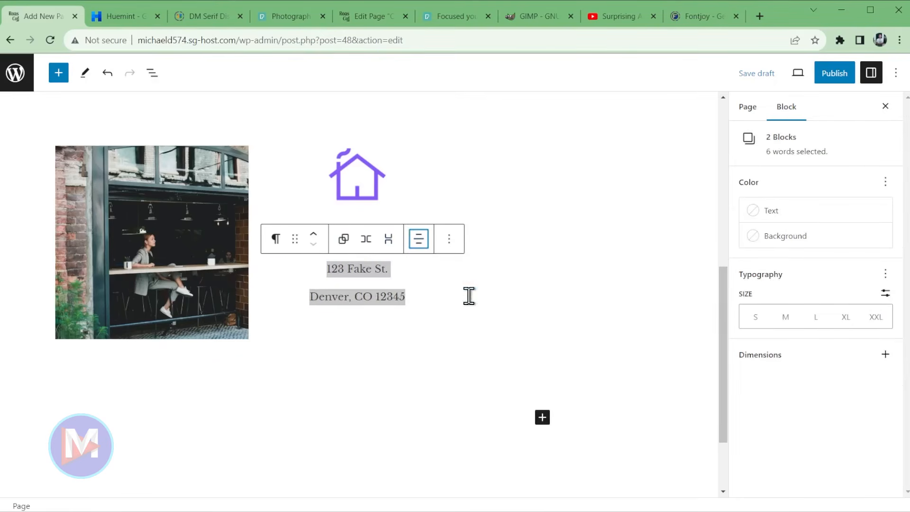
{"action": "scroll", "coordinate": [471, 300], "scroll_direction": "up", "scroll_amount": 2}
{"action": "left_click", "coordinate": [563, 230]}
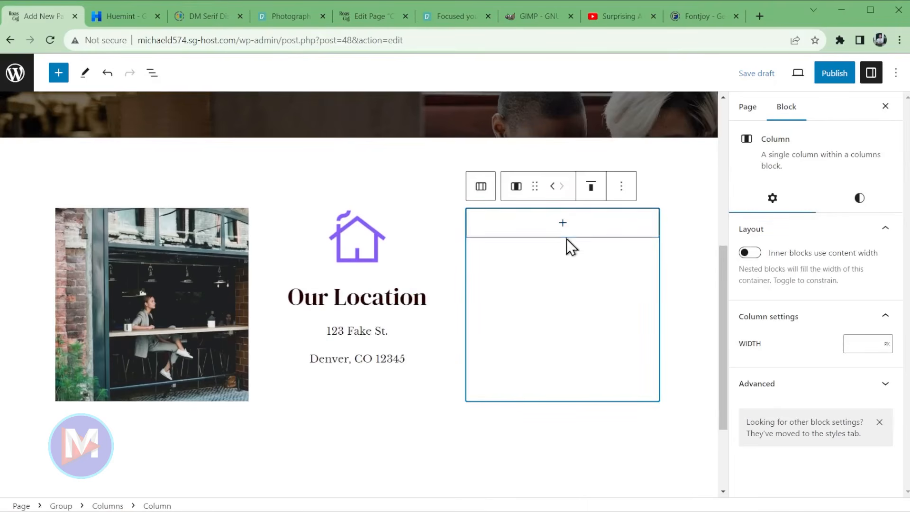
- Duplicate the Our Location column and delete the leftover empty fourth column
{"action": "left_click", "coordinate": [391, 230]}
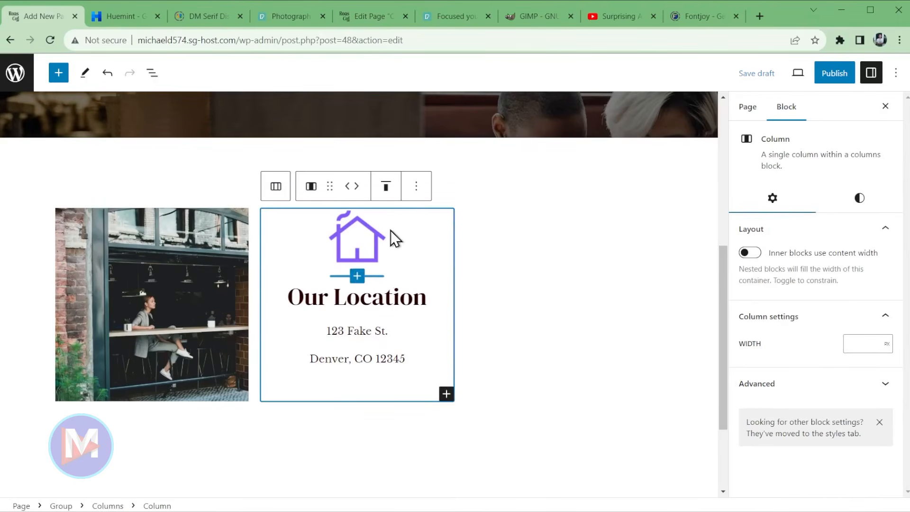
{"action": "left_click", "coordinate": [415, 187]}
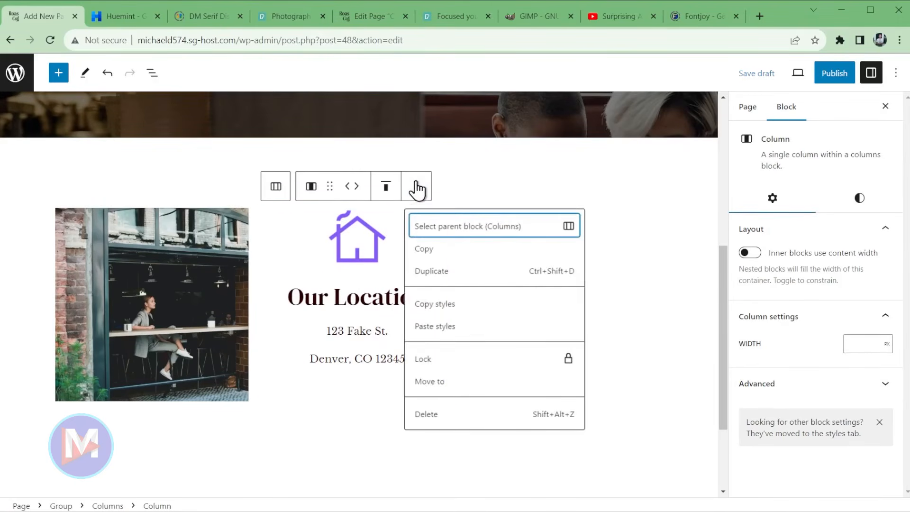
{"action": "left_click", "coordinate": [437, 279]}
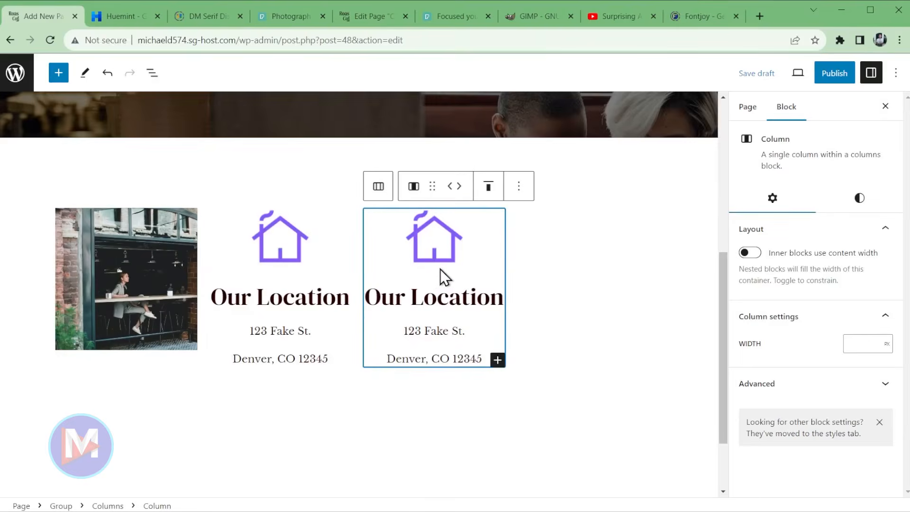
{"action": "left_click", "coordinate": [151, 73]}
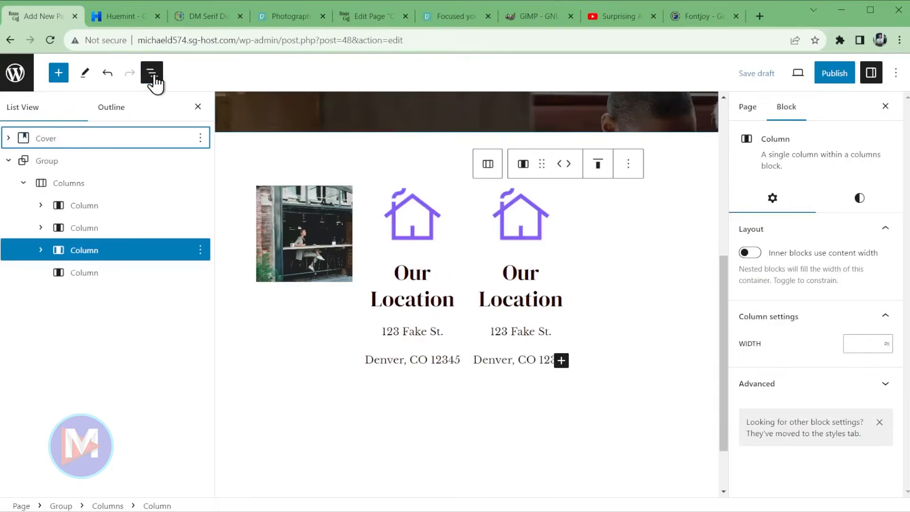
{"action": "left_click", "coordinate": [95, 273]}
{"action": "left_click", "coordinate": [200, 275]}
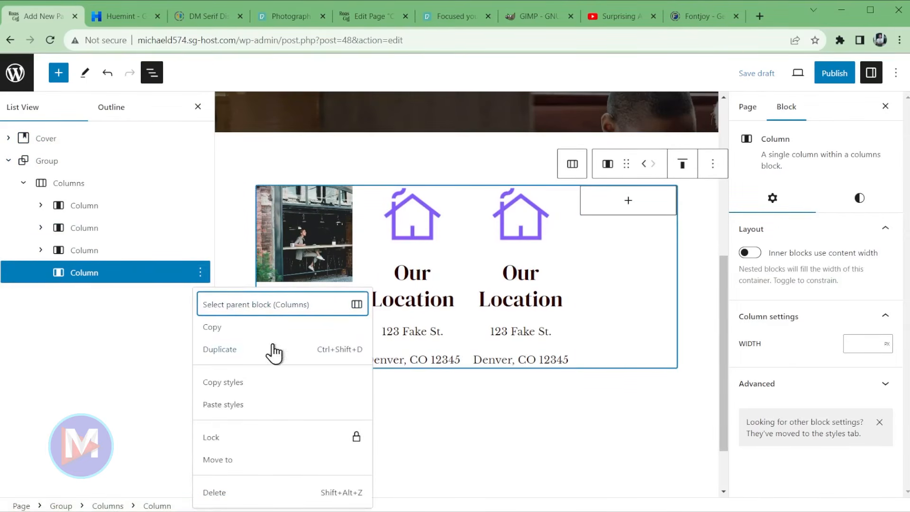
{"action": "left_click", "coordinate": [259, 492]}
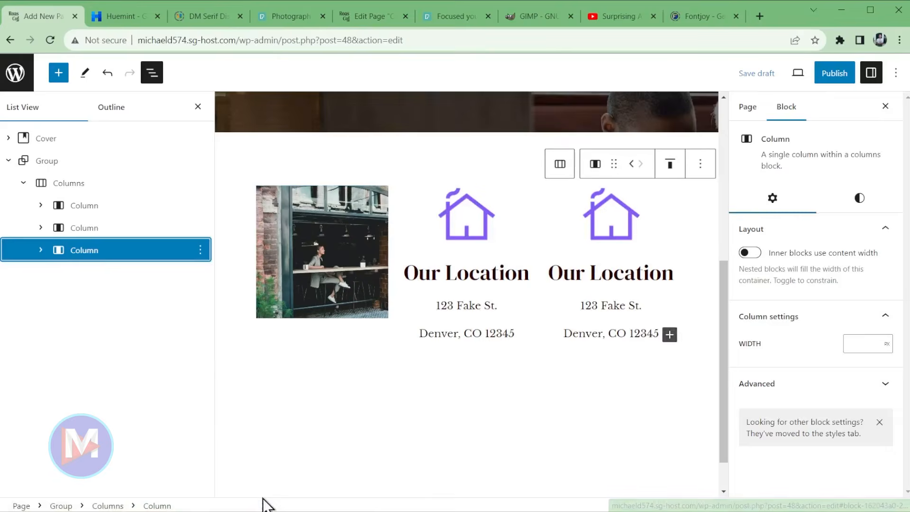
{"action": "left_click", "coordinate": [197, 107]}
- Replace the copied house icon with the uploaded Smartphone Icon Roastera image
{"action": "left_click", "coordinate": [550, 228]}
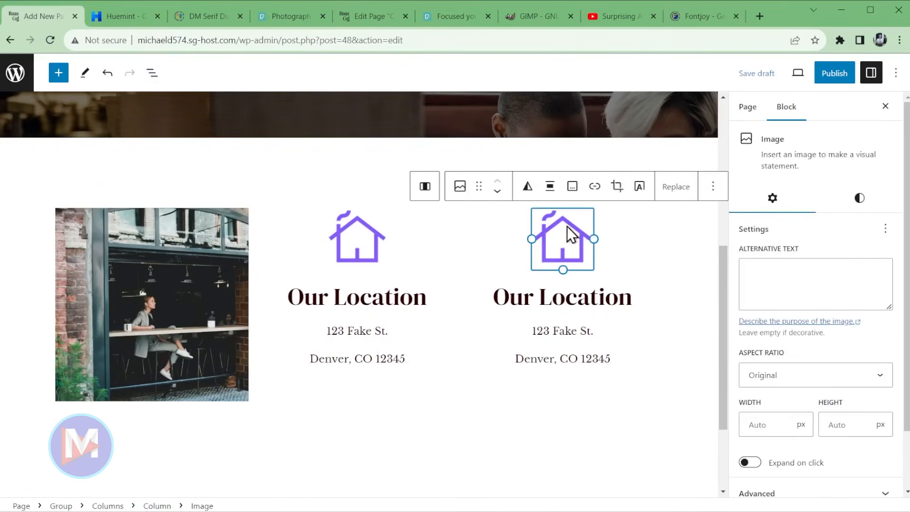
{"action": "left_click", "coordinate": [675, 190]}
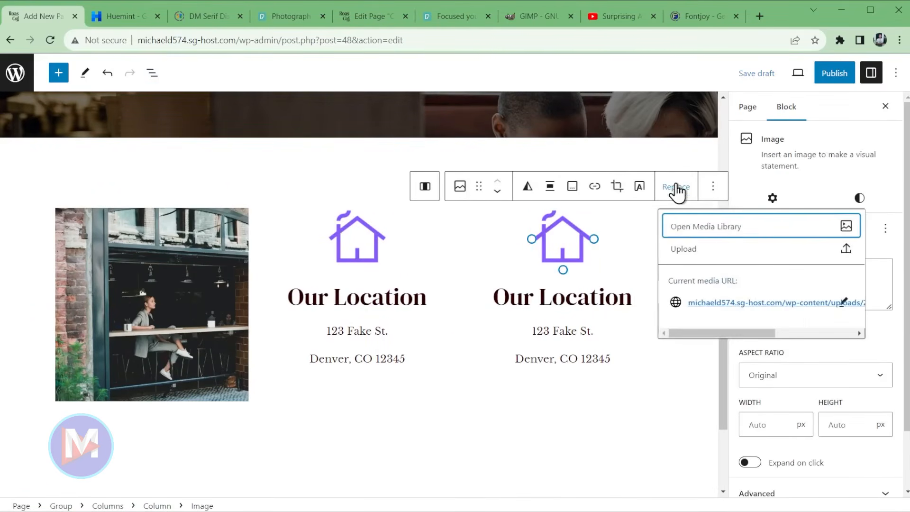
{"action": "left_click", "coordinate": [706, 233]}
{"action": "left_click", "coordinate": [34, 114]}
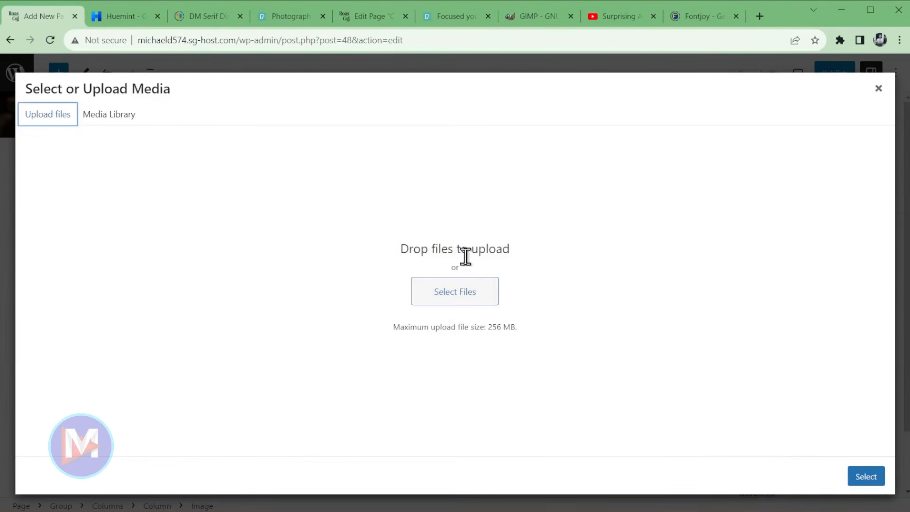
{"action": "left_click", "coordinate": [473, 296]}
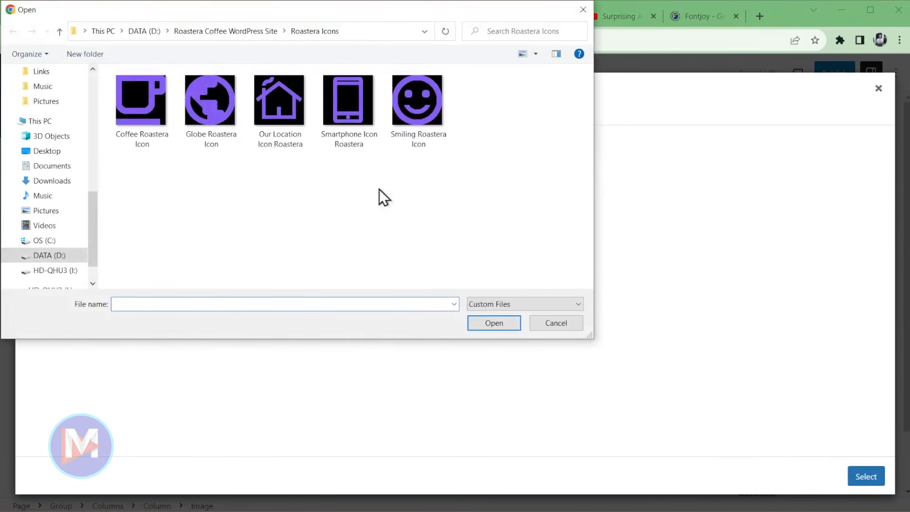
{"action": "double_click", "coordinate": [345, 97]}
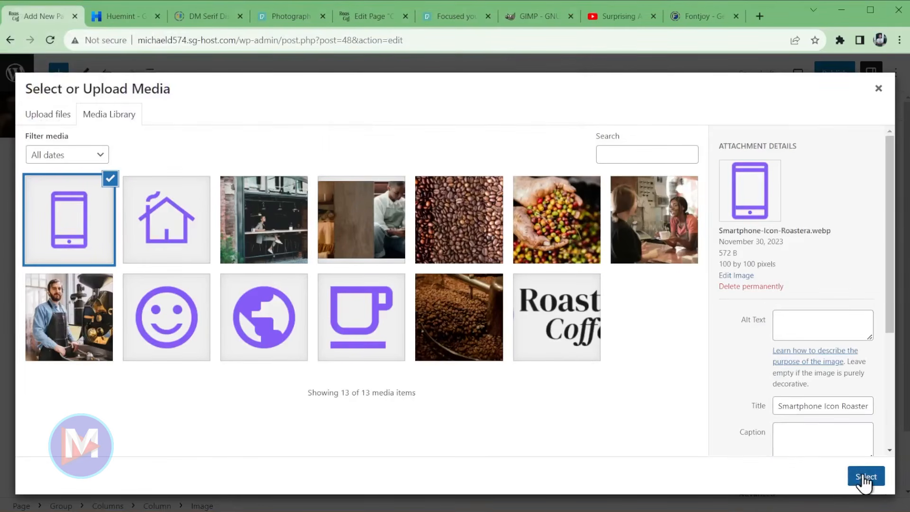
{"action": "left_click", "coordinate": [796, 325]}
{"action": "left_click", "coordinate": [863, 476]}
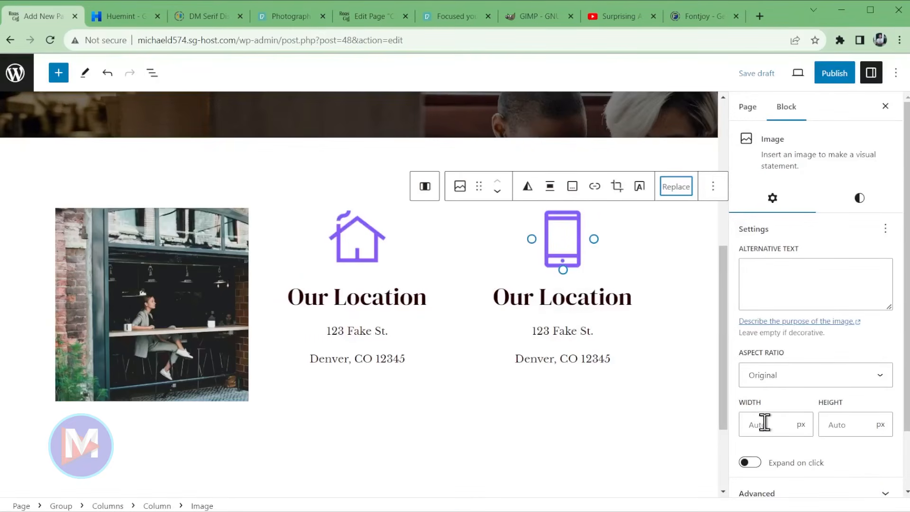
- Retitle the copied heading 'Contact Us' and replace the street line with a phone number
{"action": "triple_click", "coordinate": [573, 295]}
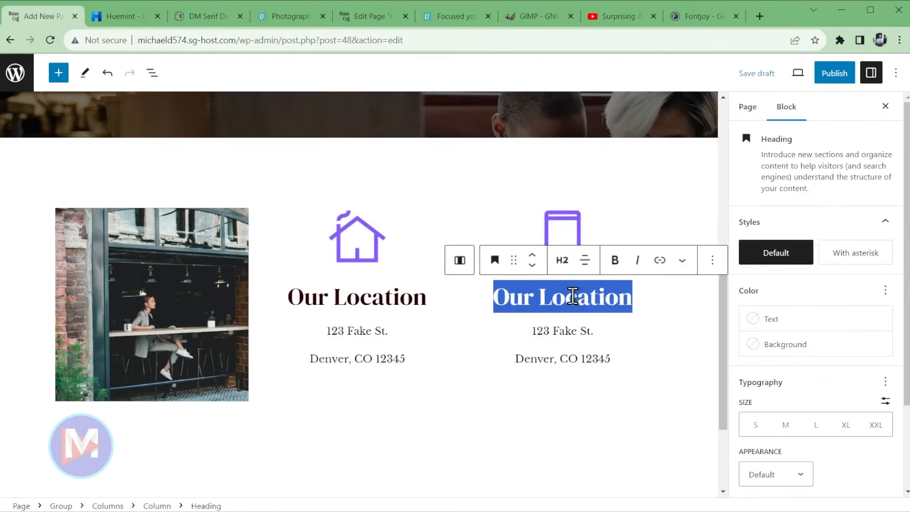
{"action": "type", "text": "Contact Us"}
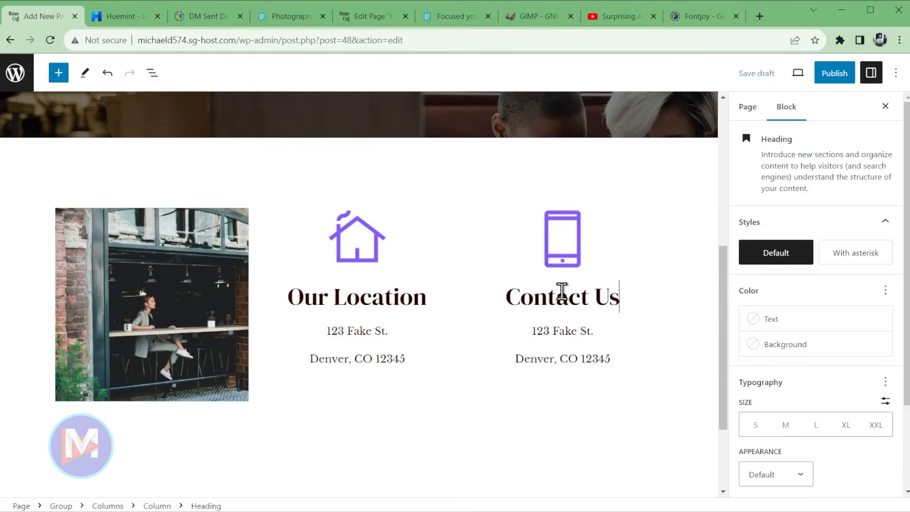
{"action": "left_click", "coordinate": [580, 332]}
{"action": "triple_click", "coordinate": [579, 331]}
{"action": "type", "text": "("}
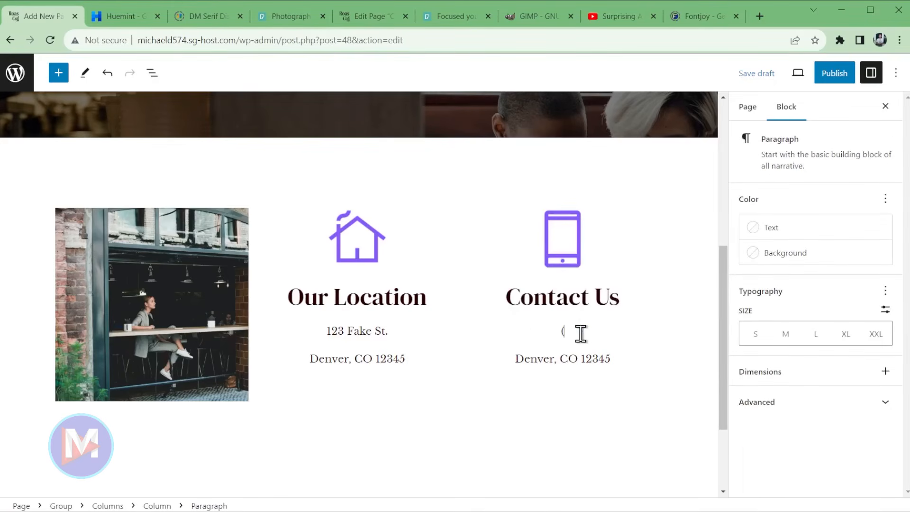
{"action": "type", "text": "555) 123-4567"}
- Enter the contact e-mail address, correct its spelling, and make it a mailto link
{"action": "triple_click", "coordinate": [562, 359]}
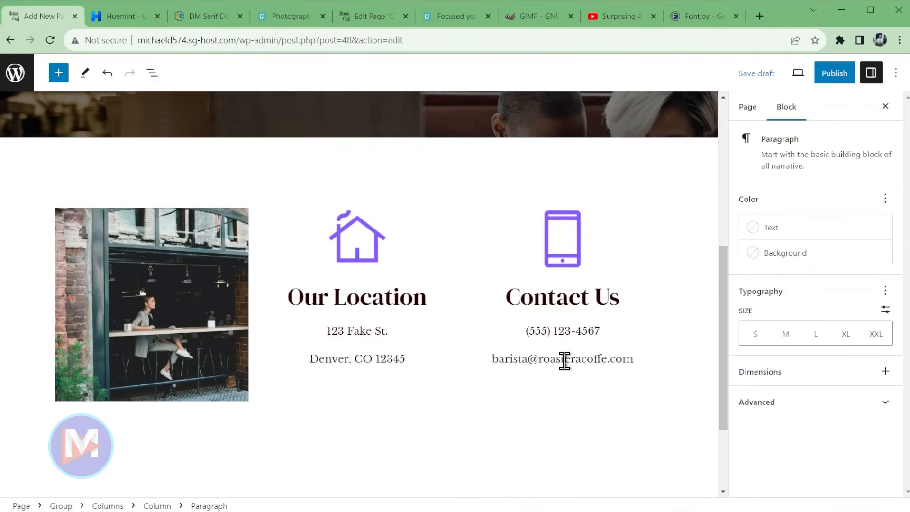
{"action": "left_click", "coordinate": [600, 359]}
{"action": "type", "text": "e"}
{"action": "triple_click", "coordinate": [603, 360]}
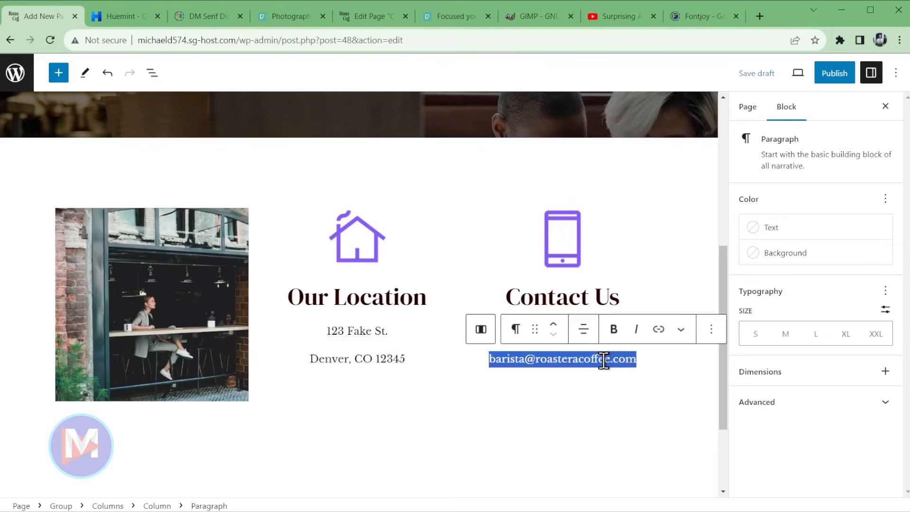
{"action": "left_click", "coordinate": [658, 329]}
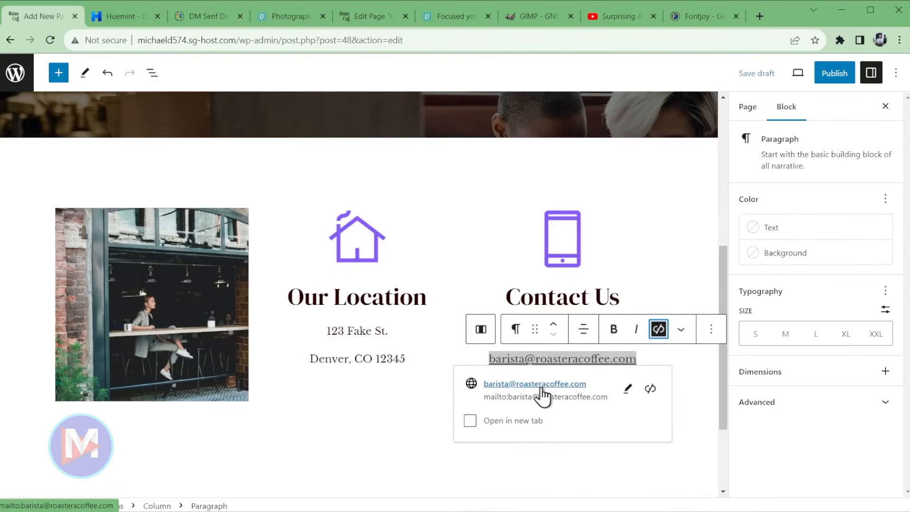
{"action": "key", "text": "Escape"}
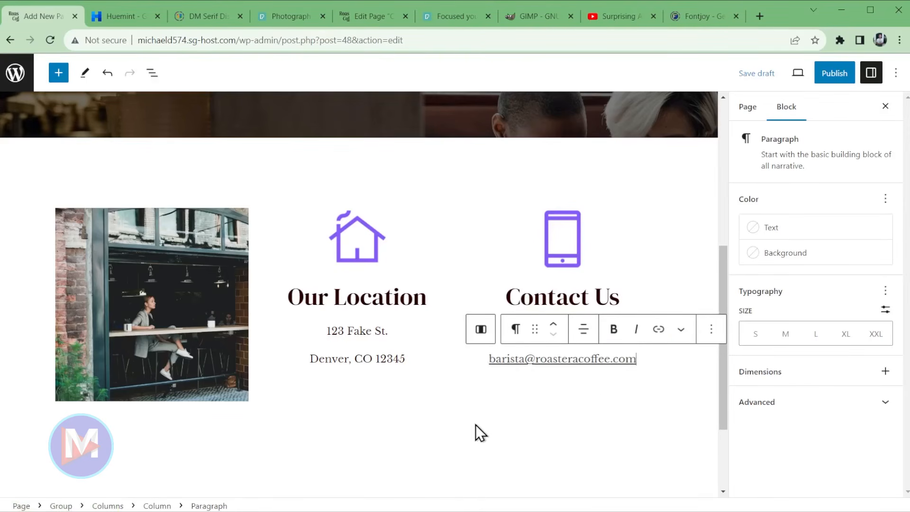
{"action": "left_click", "coordinate": [649, 411]}
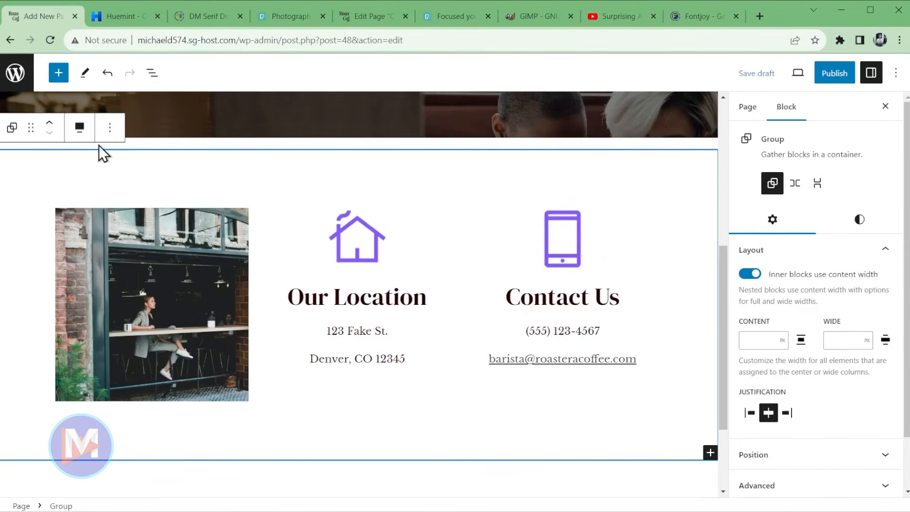
- Set the three-column group's background to the light grey swatch and its margin to 0
{"action": "left_click", "coordinate": [15, 137]}
{"action": "left_click", "coordinate": [16, 140]}
{"action": "left_click", "coordinate": [853, 222]}
{"action": "left_click", "coordinate": [787, 306]}
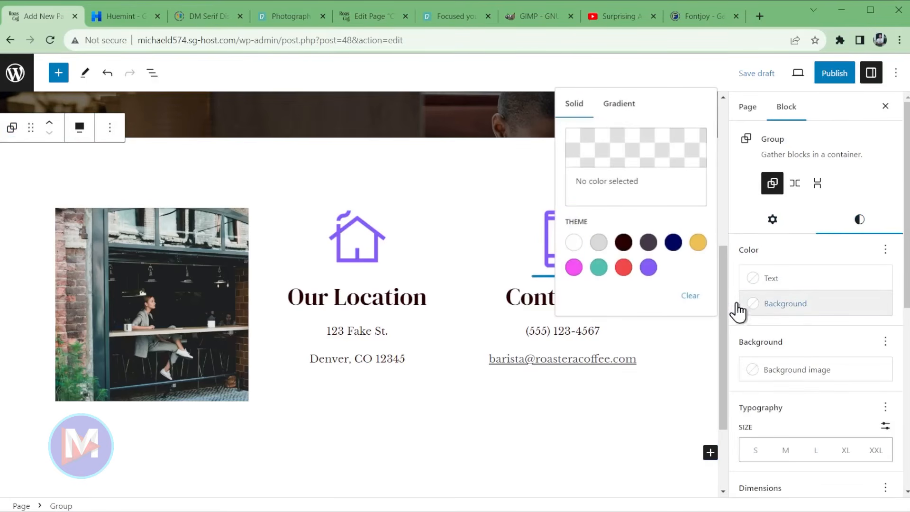
{"action": "left_click", "coordinate": [601, 244]}
{"action": "left_click_drag", "start_coordinate": [904, 304], "coordinate": [902, 400]}
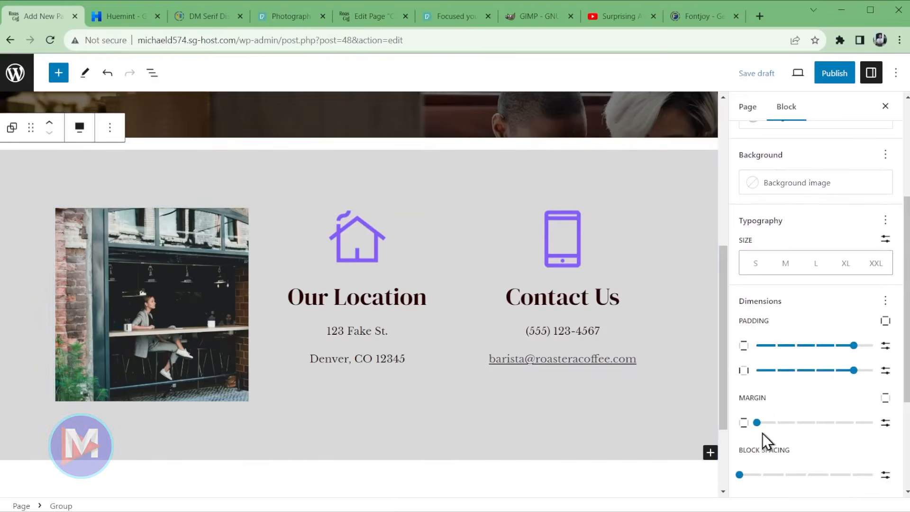
{"action": "left_click", "coordinate": [756, 423]}
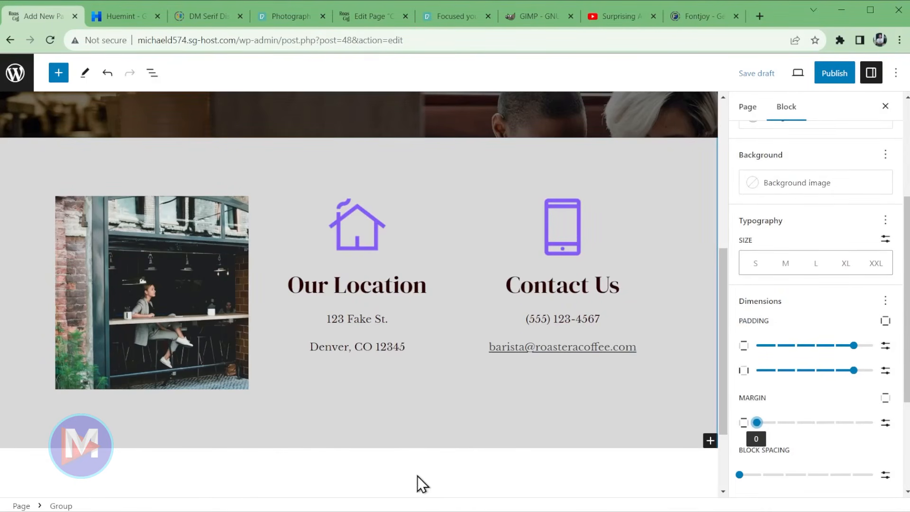
- Insert the FAQ pattern from the block library below the contact group
{"action": "left_click", "coordinate": [397, 471]}
{"action": "left_click", "coordinate": [396, 471]}
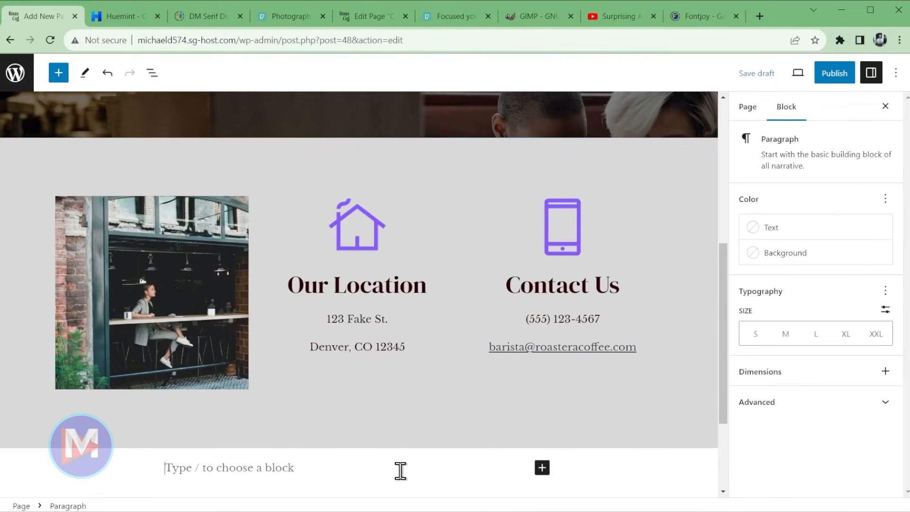
{"action": "left_click", "coordinate": [59, 75]}
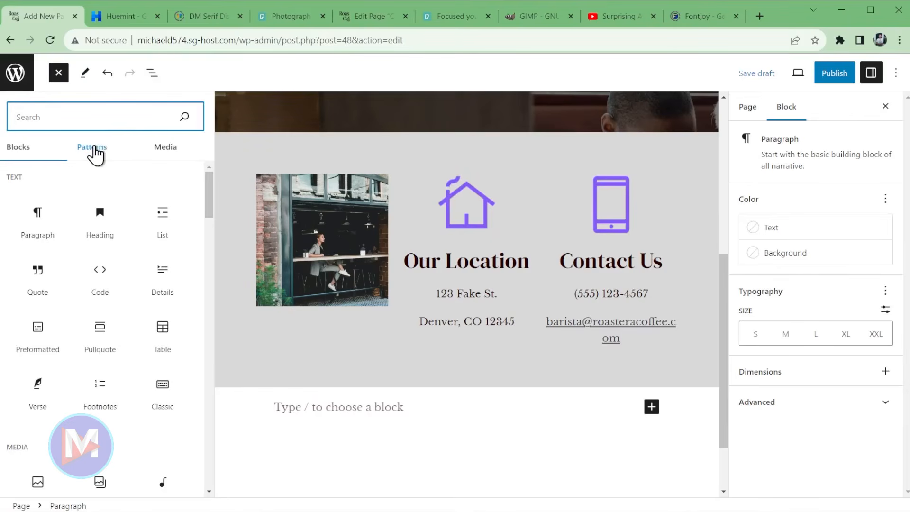
{"action": "left_click", "coordinate": [95, 152]}
{"action": "left_click", "coordinate": [90, 123]}
{"action": "type", "text": "FAQ"}
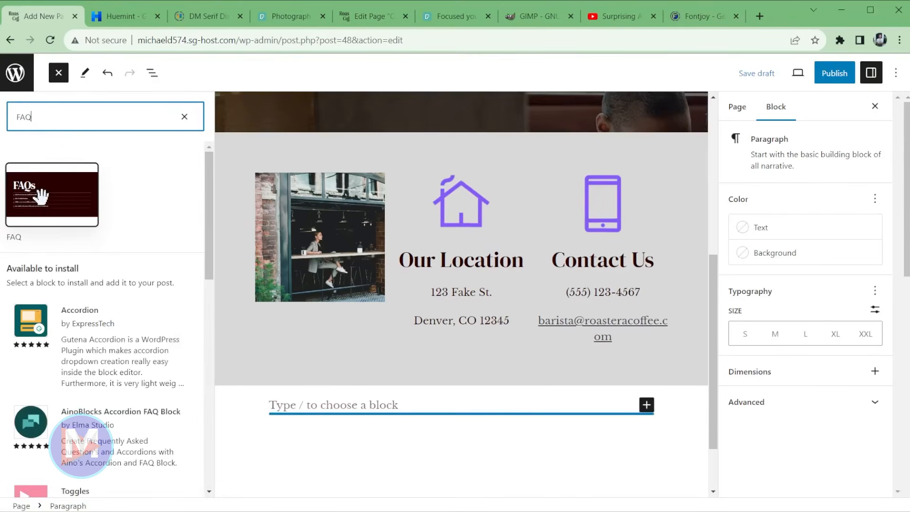
{"action": "left_click", "coordinate": [41, 196]}
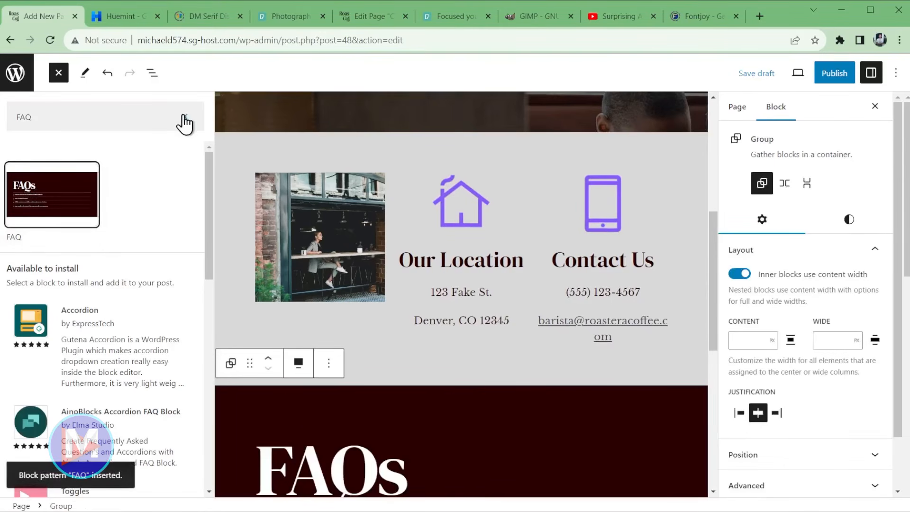
{"action": "left_click", "coordinate": [58, 72]}
- Replace 'fostering' in the first FAQ answer with 'this is dummy text'
{"action": "scroll", "coordinate": [458, 379], "scroll_direction": "down", "scroll_amount": 5}
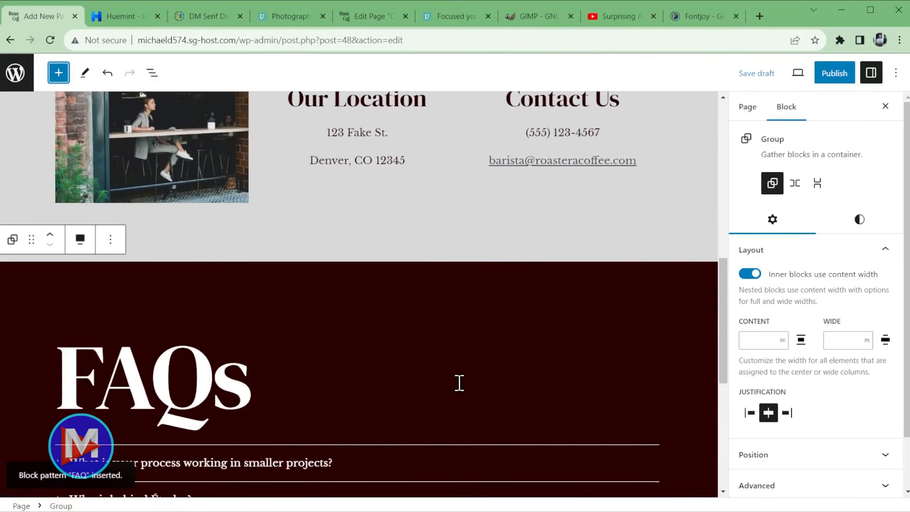
{"action": "scroll", "coordinate": [459, 384], "scroll_direction": "down", "scroll_amount": 3}
{"action": "left_click", "coordinate": [277, 279]}
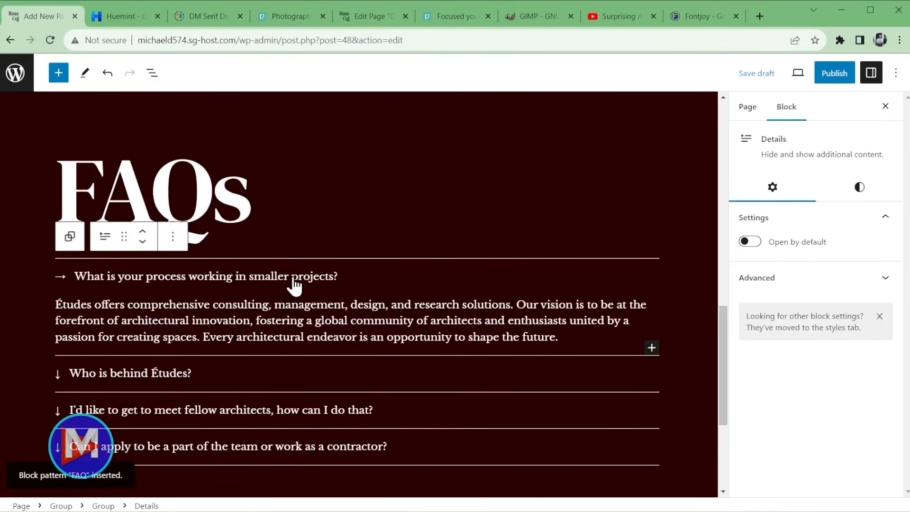
{"action": "left_click", "coordinate": [320, 278]}
{"action": "triple_click", "coordinate": [319, 277]}
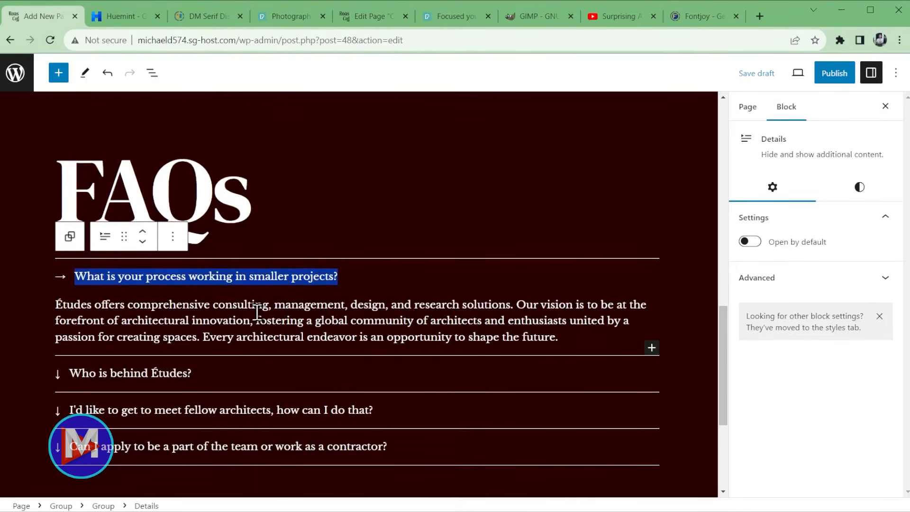
{"action": "double_click", "coordinate": [295, 320]}
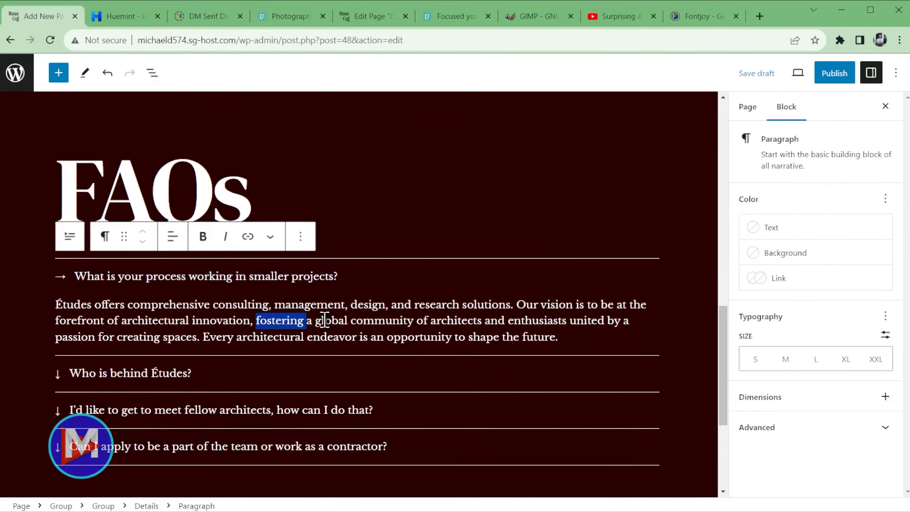
{"action": "type", "text": "this is dummy te"}
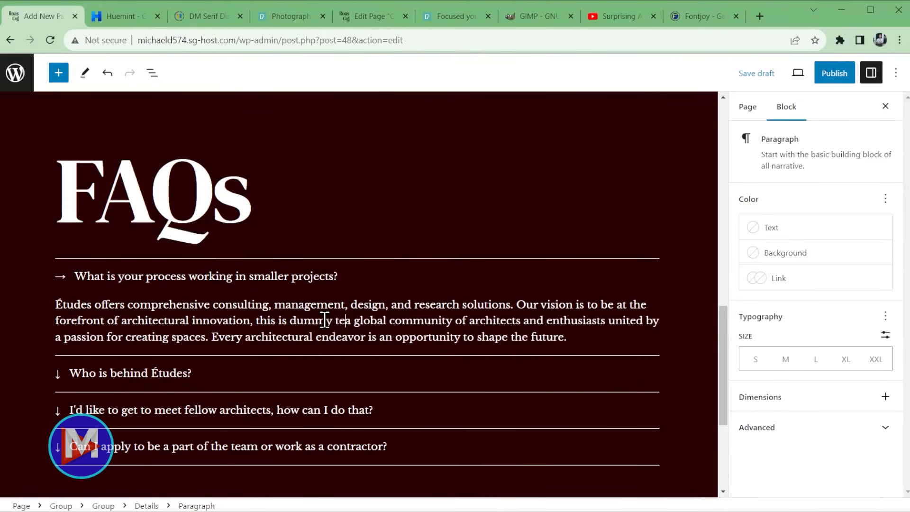
{"action": "type", "text": "xtr"}
{"action": "key", "text": "BackSpace"}
{"action": "key", "text": "BackSpace"}
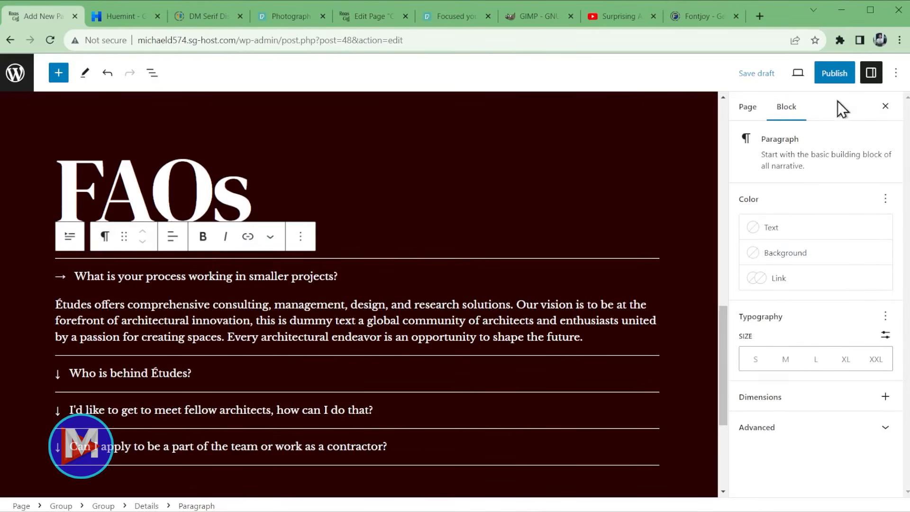
{"action": "left_click", "coordinate": [839, 80]}
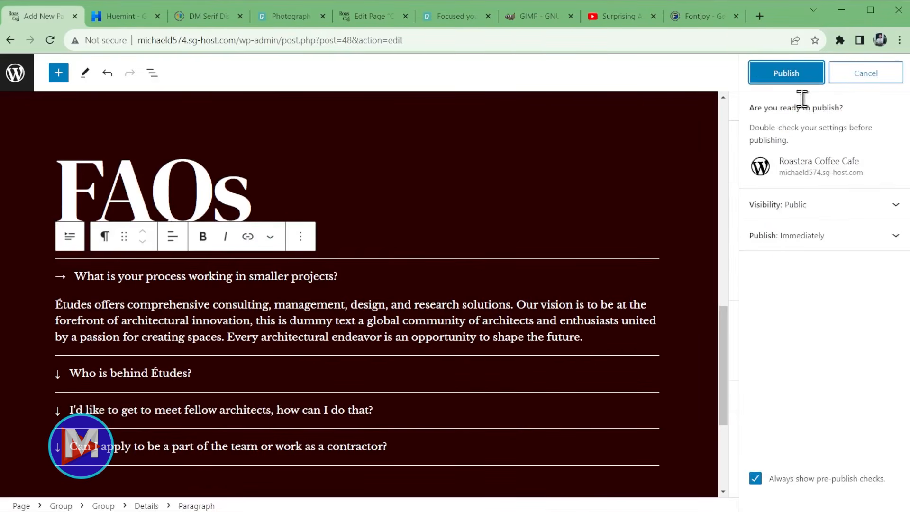
{"action": "left_click", "coordinate": [802, 81]}
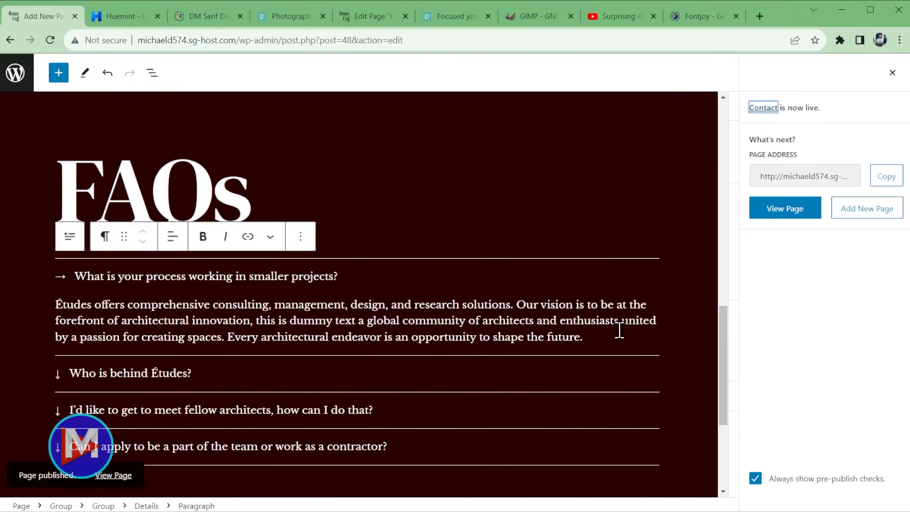
{"action": "left_click", "coordinate": [787, 213]}
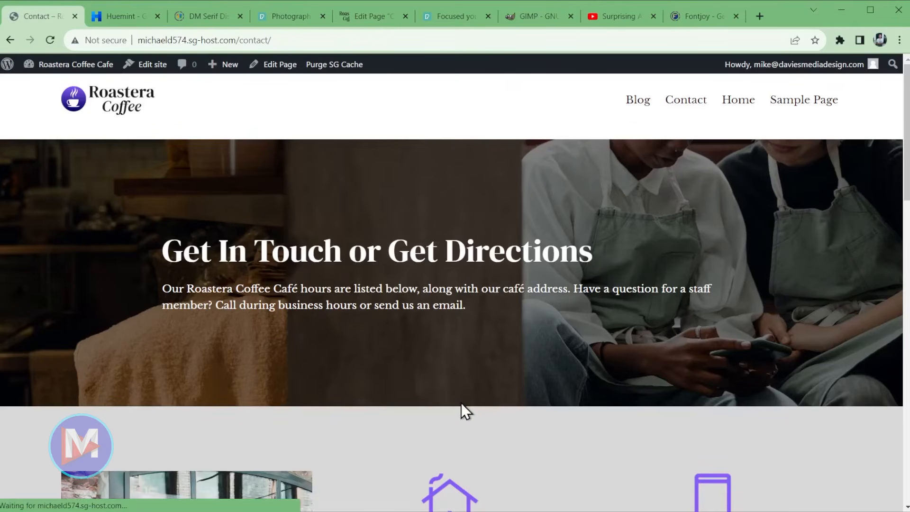
{"action": "scroll", "coordinate": [593, 403], "scroll_direction": "down", "scroll_amount": 18}
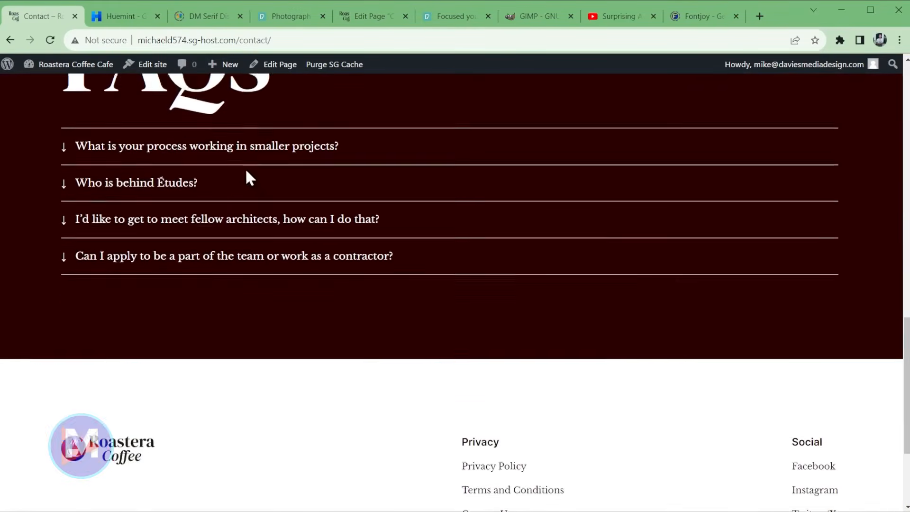
{"action": "scroll", "coordinate": [245, 167], "scroll_direction": "up", "scroll_amount": 2}
{"action": "left_click", "coordinate": [291, 256]}
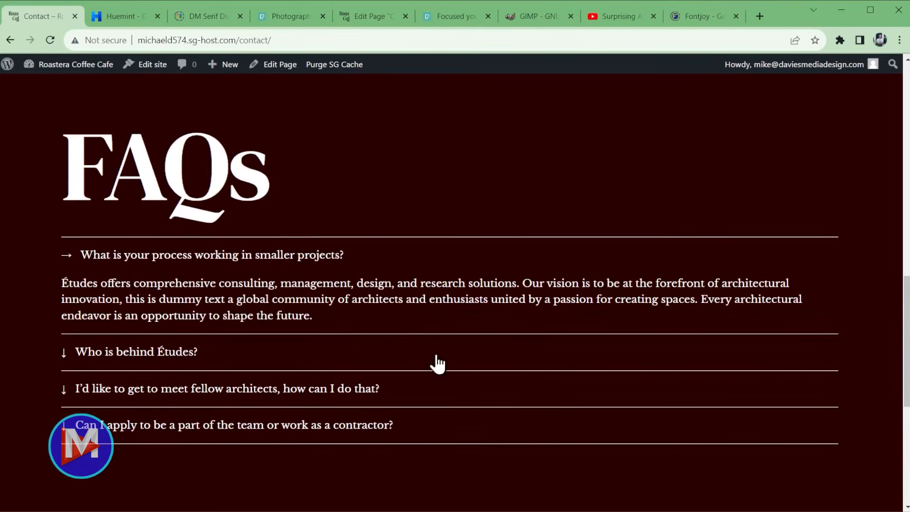
{"action": "left_click", "coordinate": [299, 255]}
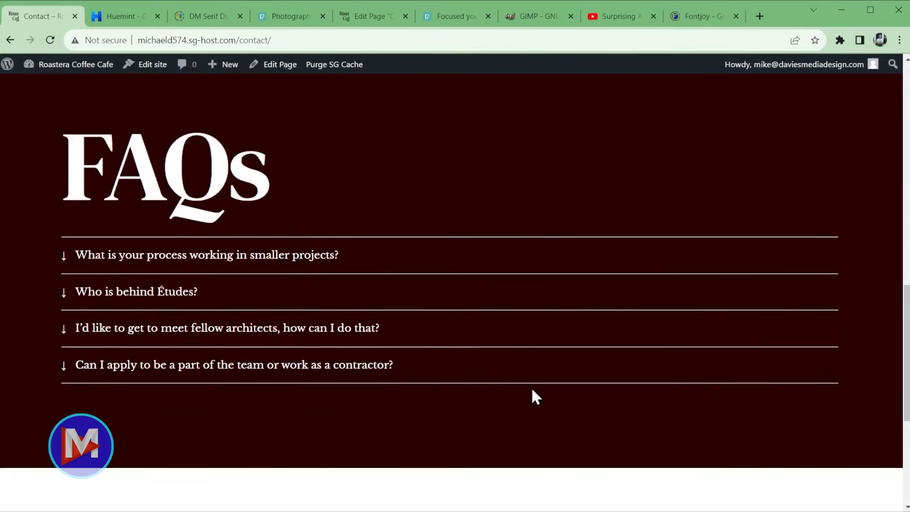
{"action": "scroll", "coordinate": [526, 389], "scroll_direction": "down", "scroll_amount": 5}
{"action": "scroll", "coordinate": [673, 375], "scroll_direction": "up", "scroll_amount": 15}
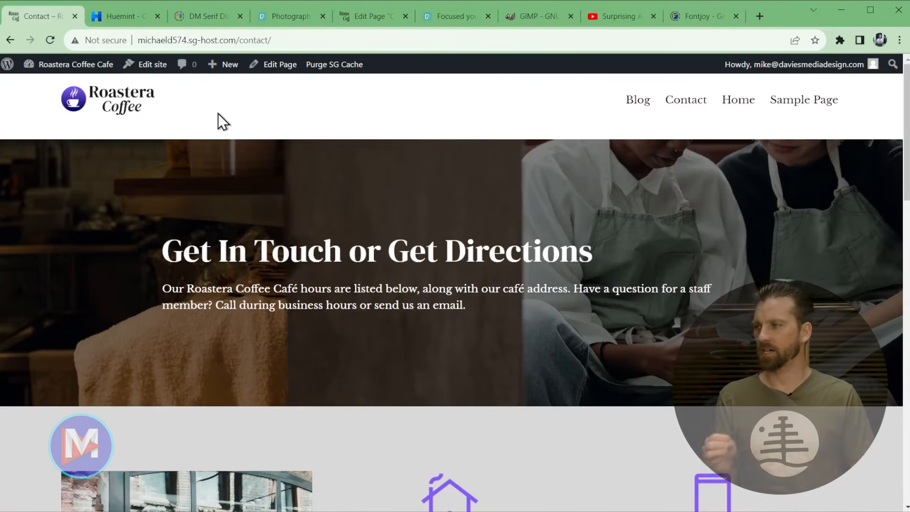
- Go from the live site to Appearance > Editor and open the main Navigation menu
{"action": "left_click", "coordinate": [9, 68]}
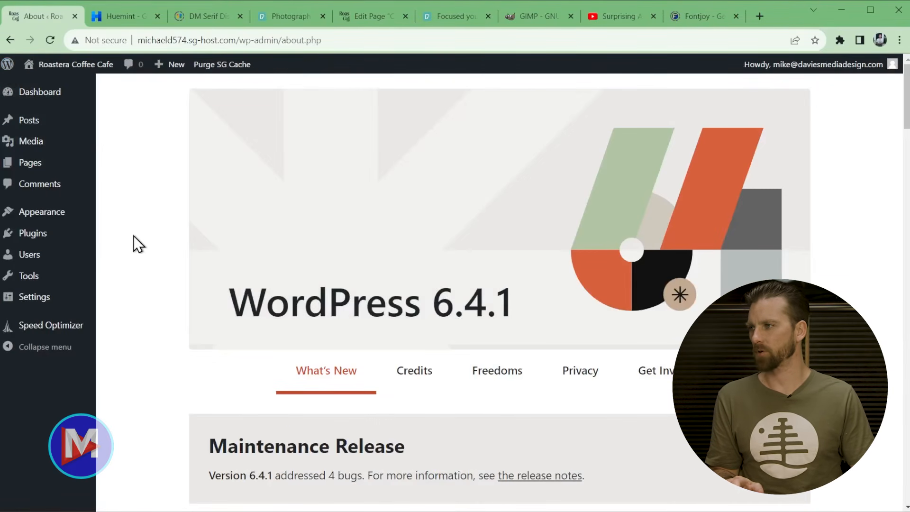
{"action": "mouse_move", "coordinate": [47, 212]}
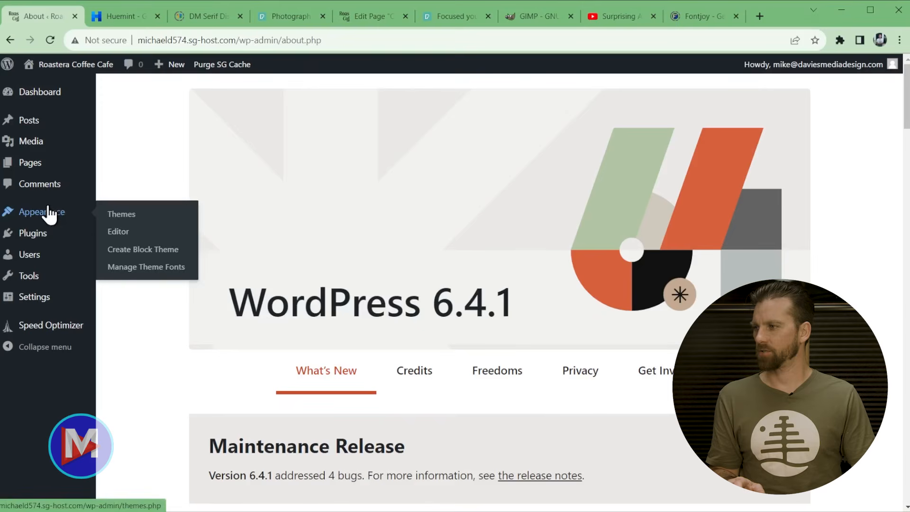
{"action": "left_click", "coordinate": [127, 237]}
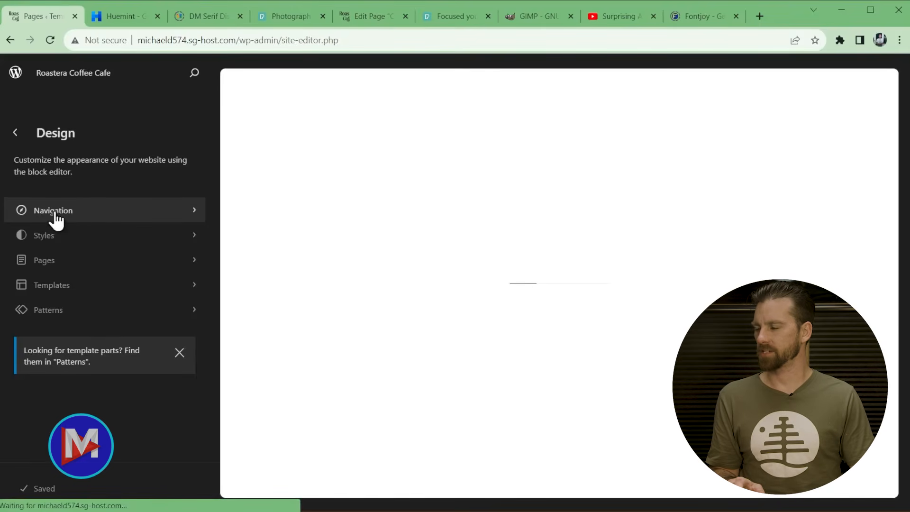
{"action": "left_click", "coordinate": [80, 212]}
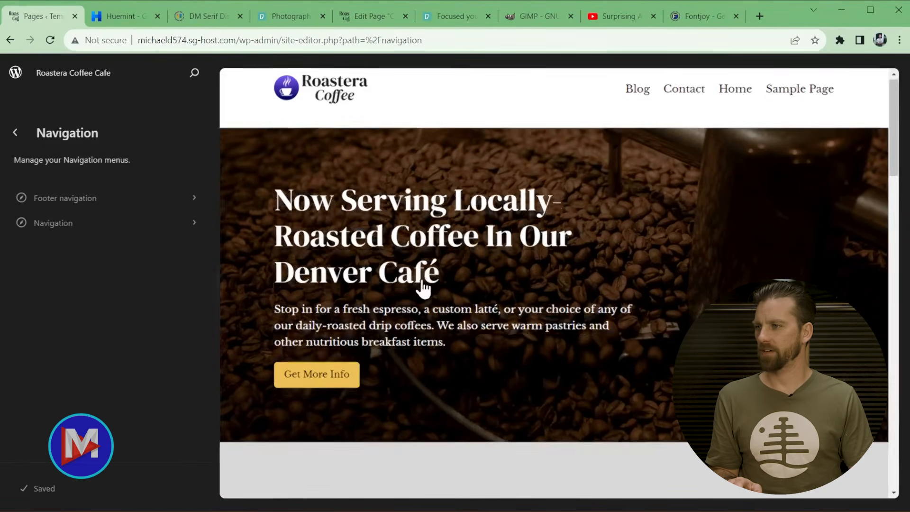
{"action": "scroll", "coordinate": [422, 284], "scroll_direction": "down", "scroll_amount": 20}
{"action": "scroll", "coordinate": [591, 318], "scroll_direction": "up", "scroll_amount": 7}
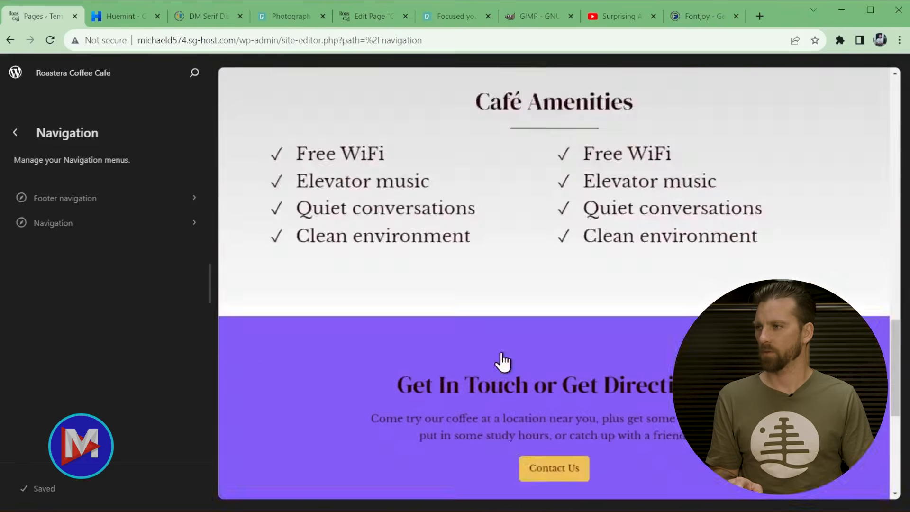
{"action": "scroll", "coordinate": [502, 362], "scroll_direction": "up", "scroll_amount": 13}
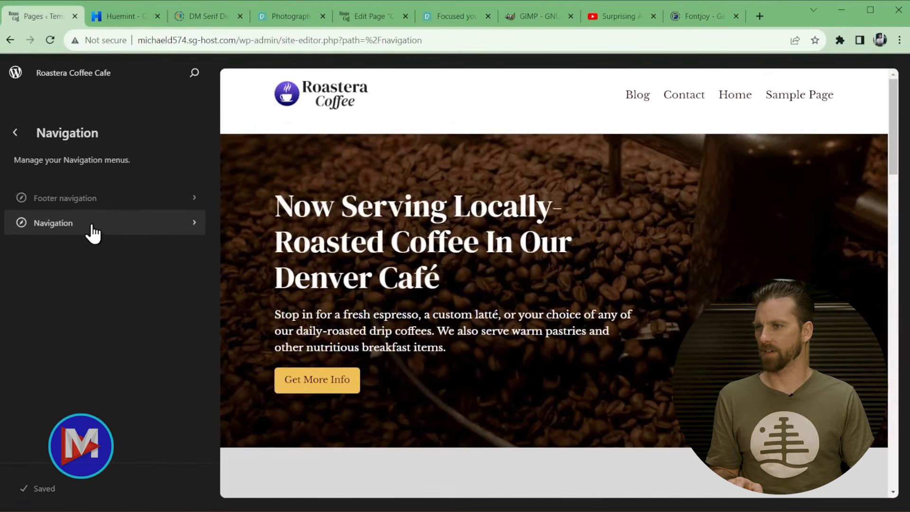
{"action": "left_click", "coordinate": [100, 230]}
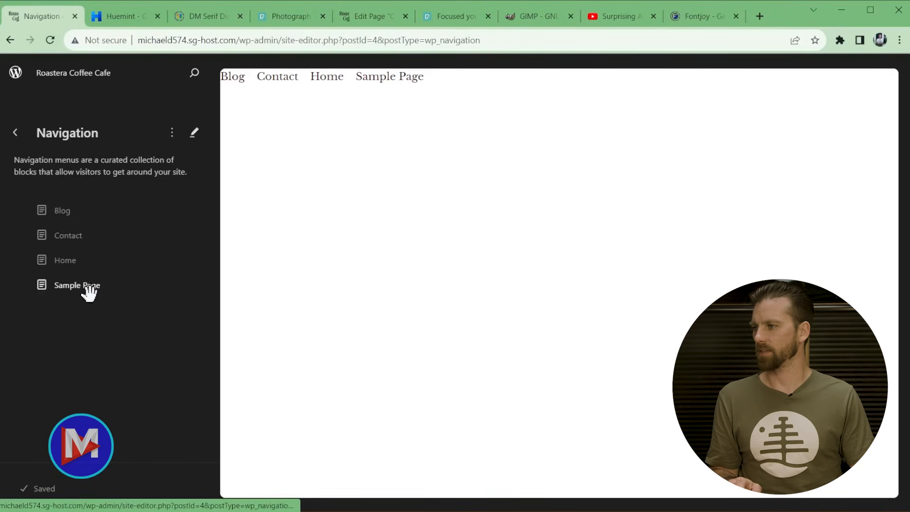
- Detach the page list, move Home to the top, remove Sample Page, and save the menu
{"action": "left_click_drag", "start_coordinate": [69, 260], "coordinate": [80, 205]}
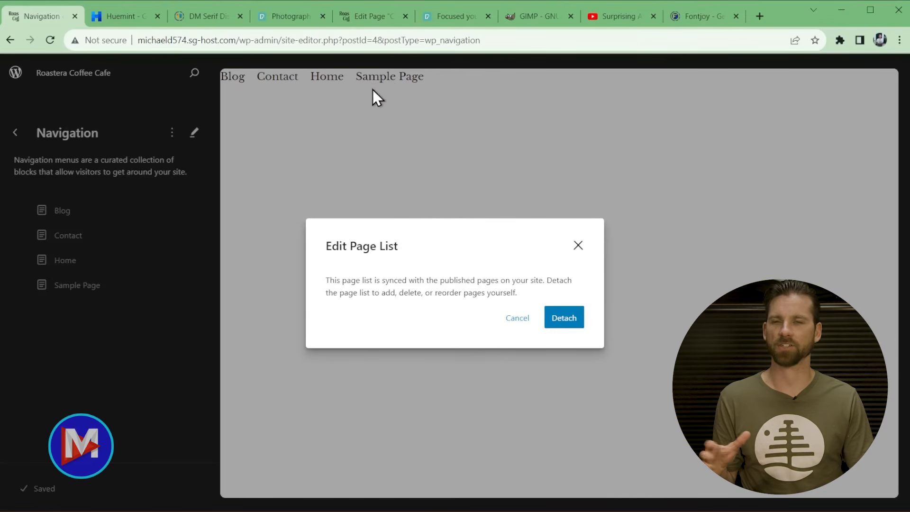
{"action": "left_click", "coordinate": [564, 318]}
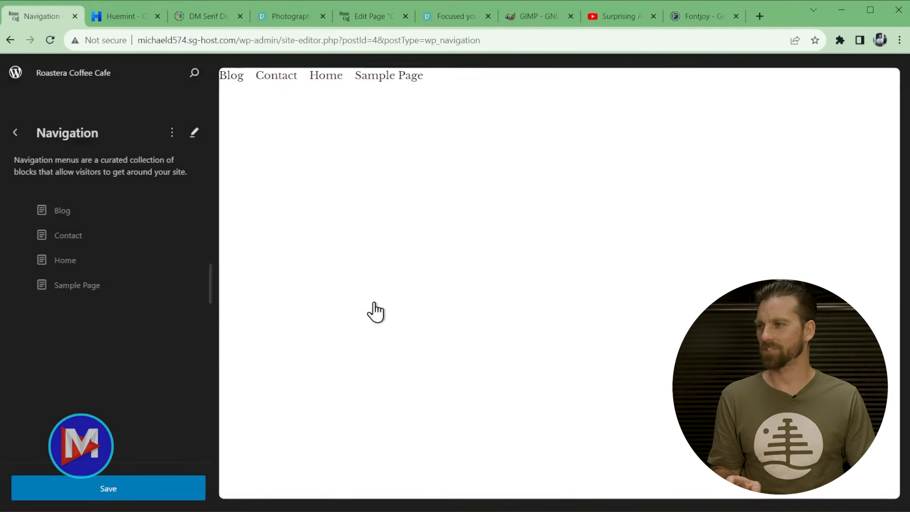
{"action": "left_click_drag", "start_coordinate": [45, 262], "coordinate": [61, 196]}
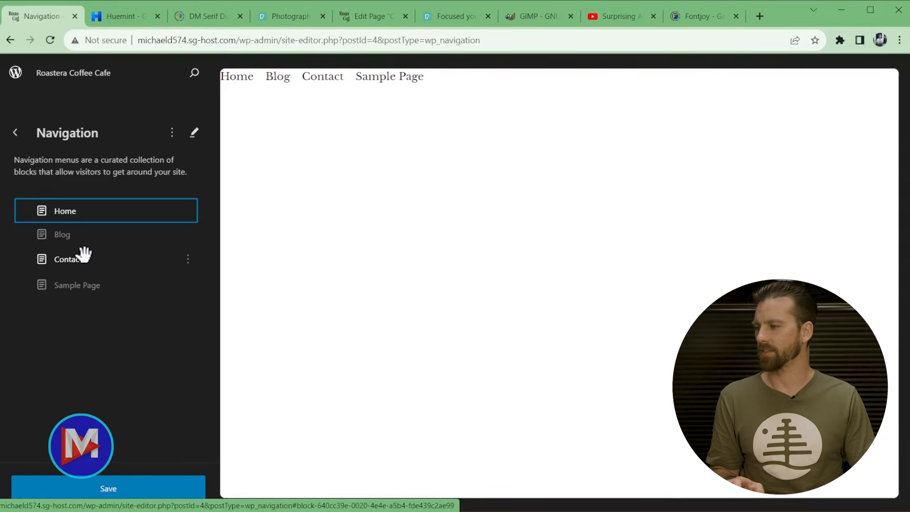
{"action": "left_click", "coordinate": [188, 284]}
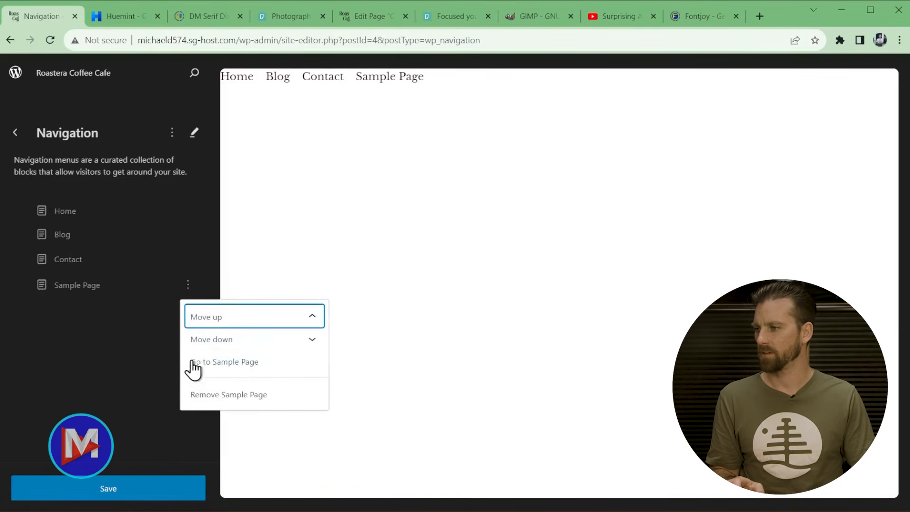
{"action": "left_click", "coordinate": [211, 395]}
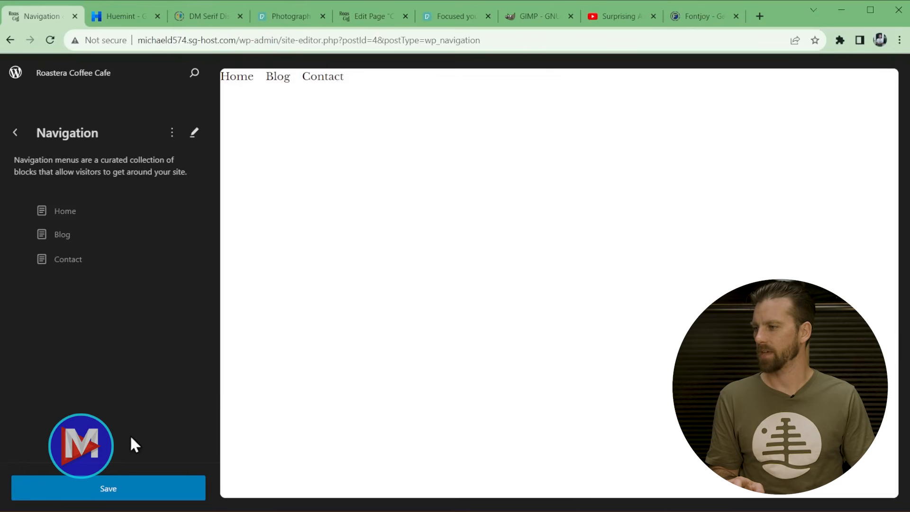
{"action": "left_click", "coordinate": [126, 491]}
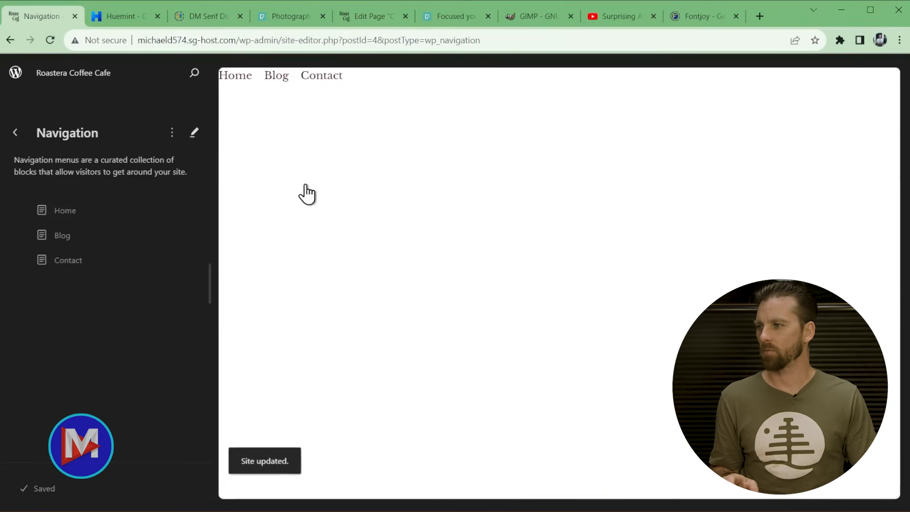
{"action": "left_click", "coordinate": [356, 210]}
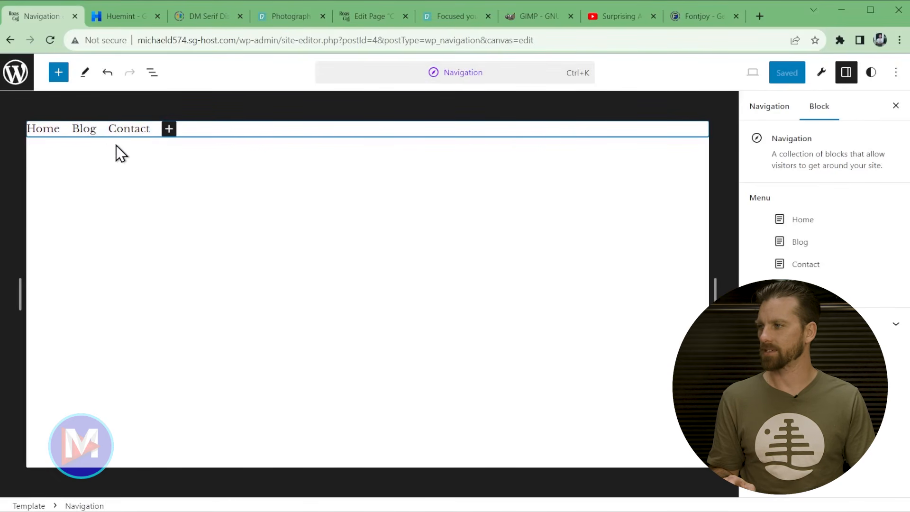
- Delete the Contact page link from the navigation menu
{"action": "left_click", "coordinate": [168, 129]}
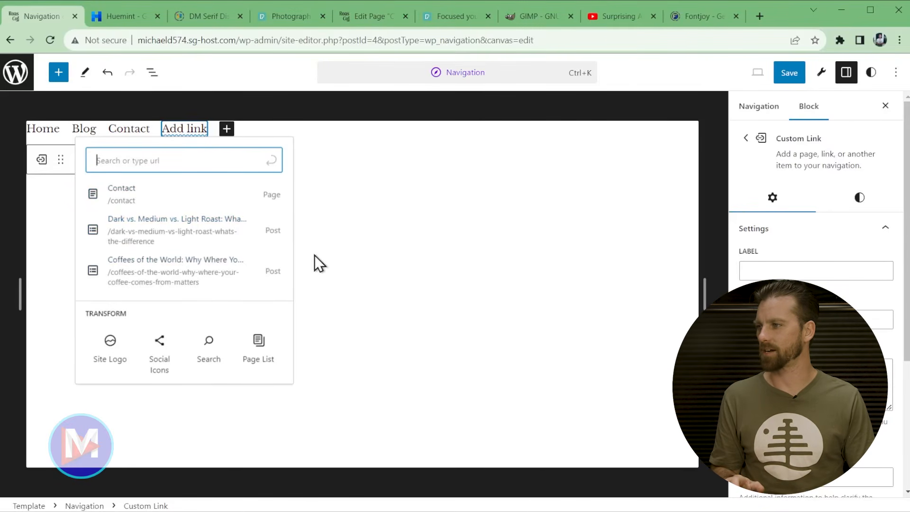
{"action": "left_click", "coordinate": [107, 72]}
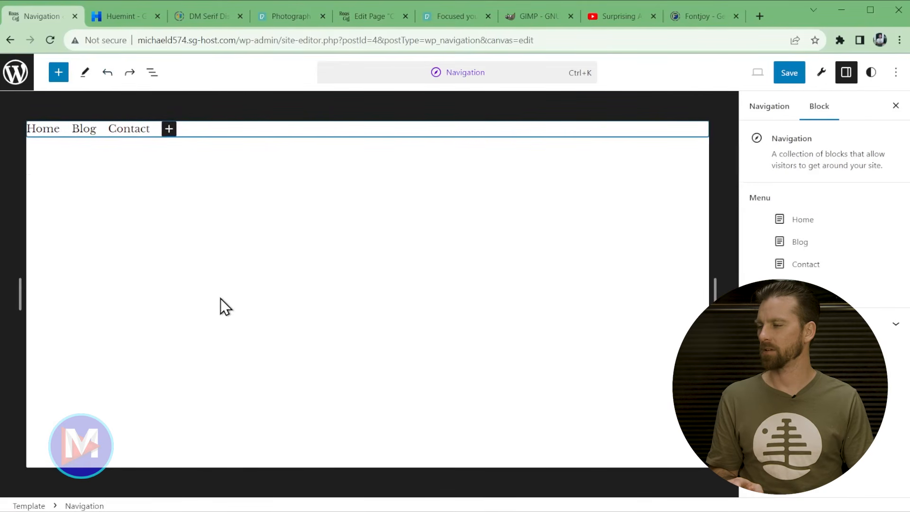
{"action": "left_click", "coordinate": [137, 127]}
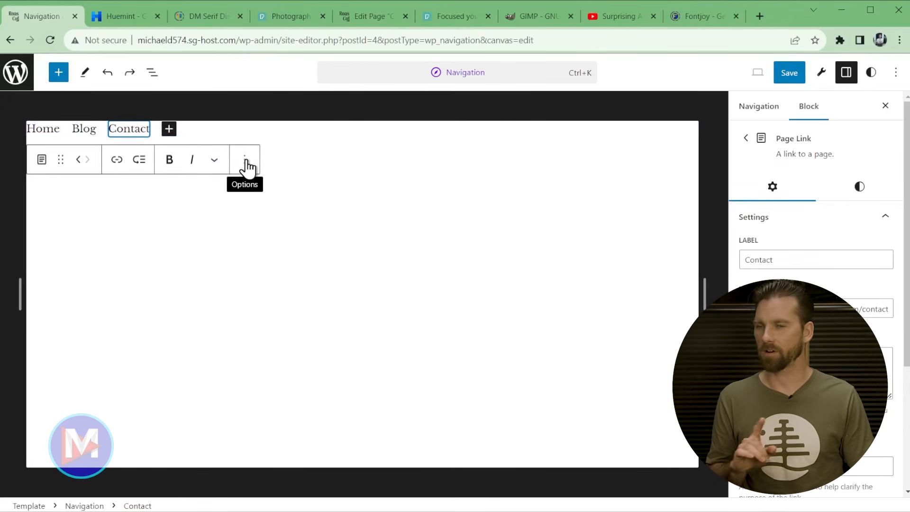
{"action": "left_click", "coordinate": [244, 161]}
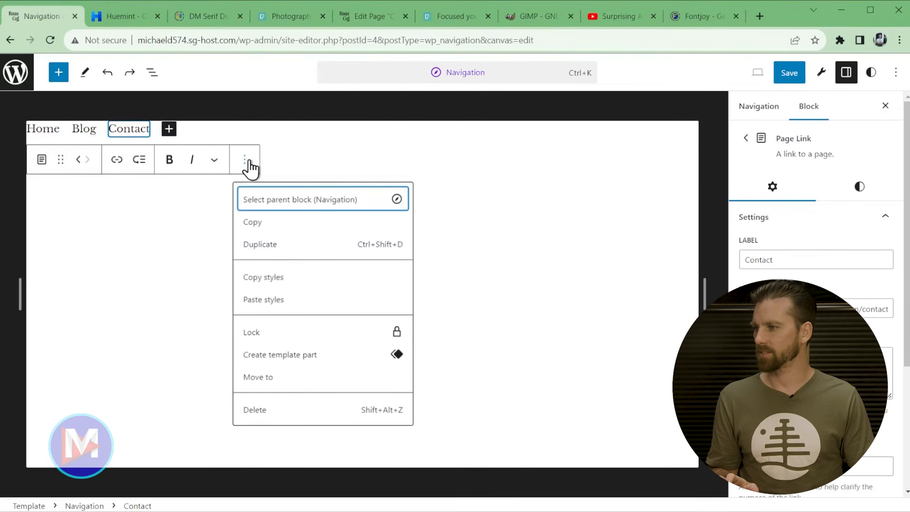
{"action": "left_click", "coordinate": [256, 410]}
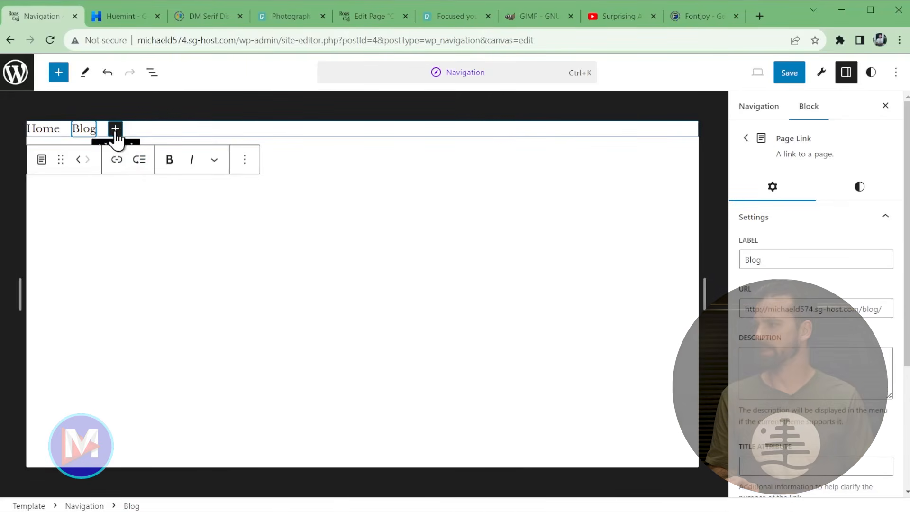
- Add a button labelled 'Contact' to the navigation, linked to /contact
{"action": "left_click", "coordinate": [745, 138]}
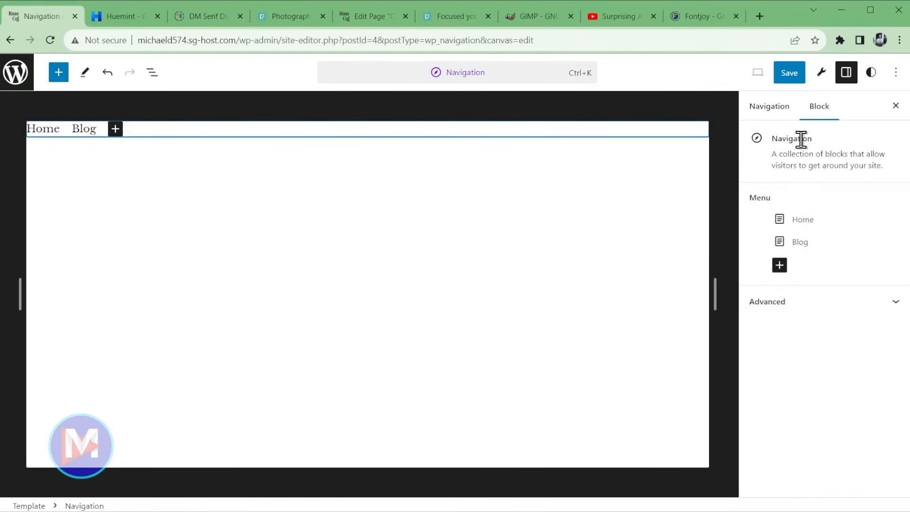
{"action": "left_click", "coordinate": [779, 265]}
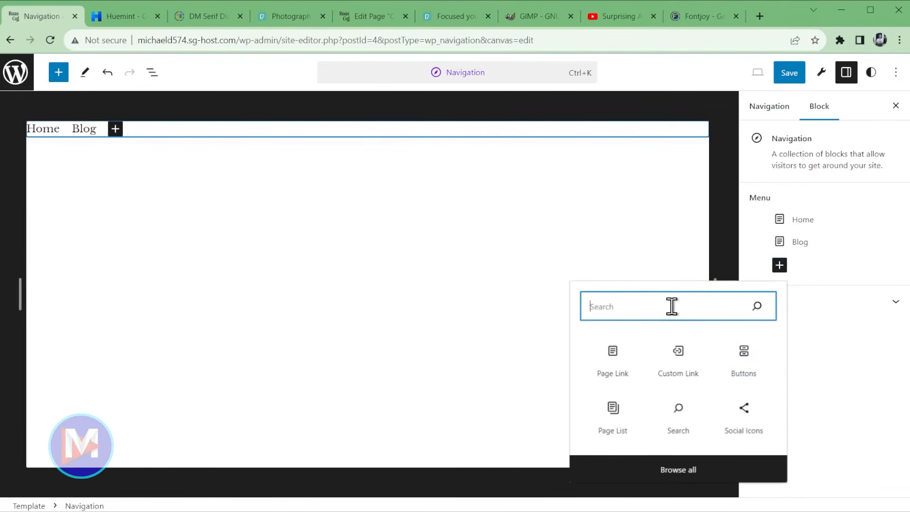
{"action": "left_click", "coordinate": [744, 367]}
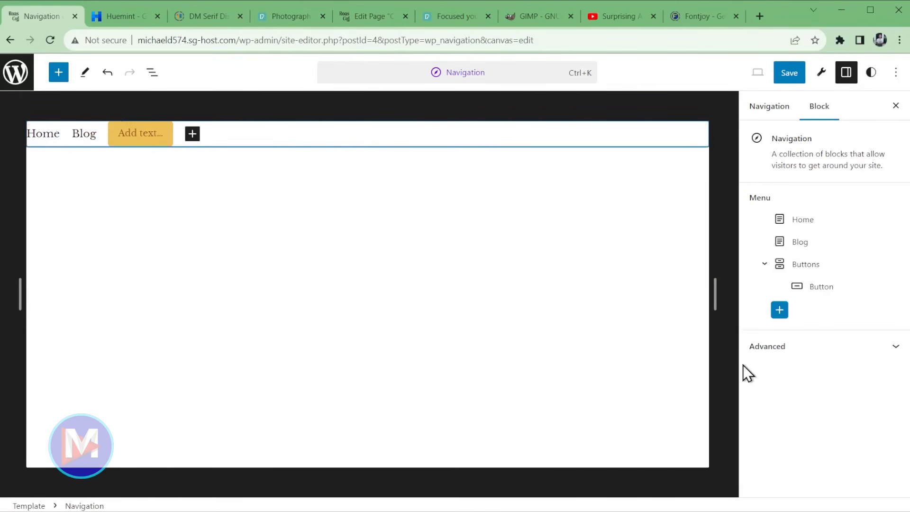
{"action": "left_click", "coordinate": [125, 140]}
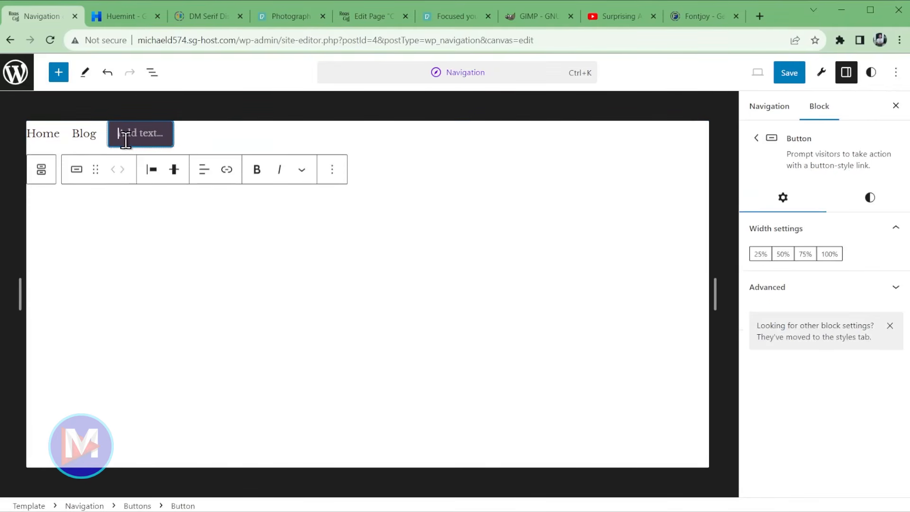
{"action": "type", "text": "Contact"}
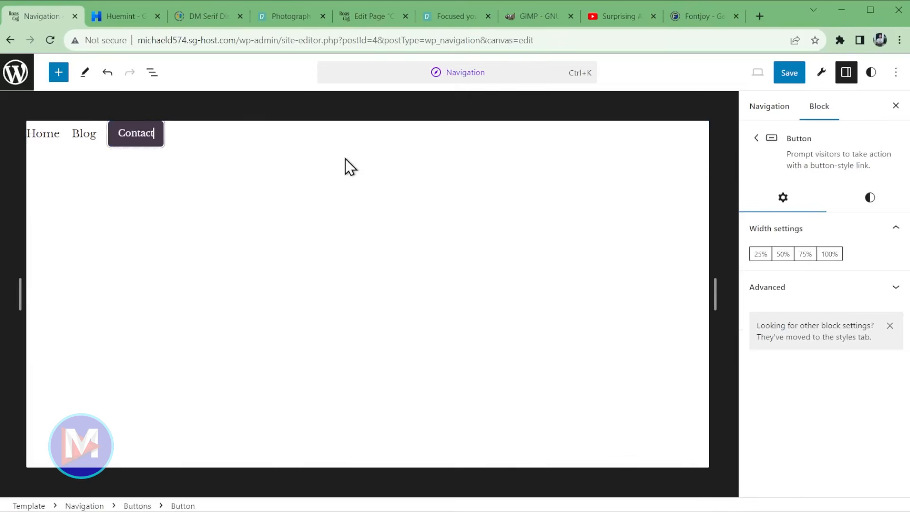
{"action": "type", "text": " Us"}
{"action": "key", "text": "BackSpace"}
{"action": "key", "text": "BackSpace"}
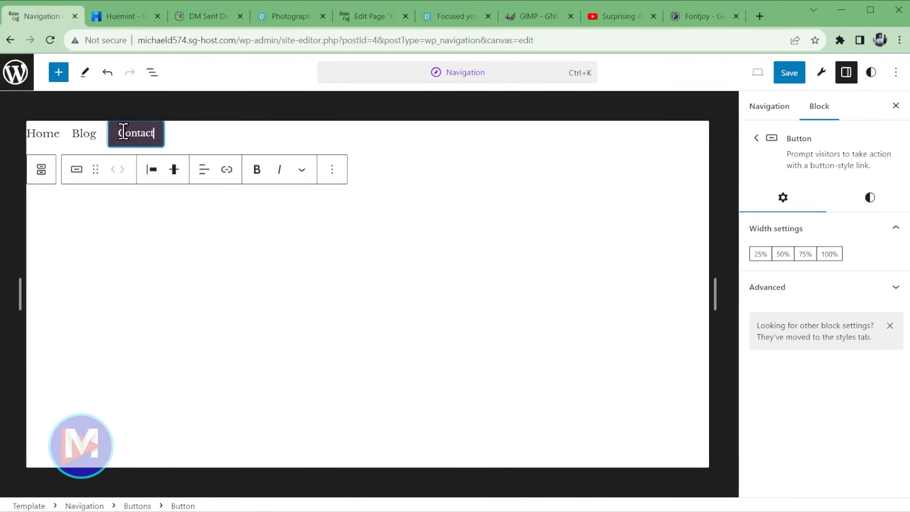
{"action": "left_click", "coordinate": [227, 170]}
{"action": "type", "text": "/contact"}
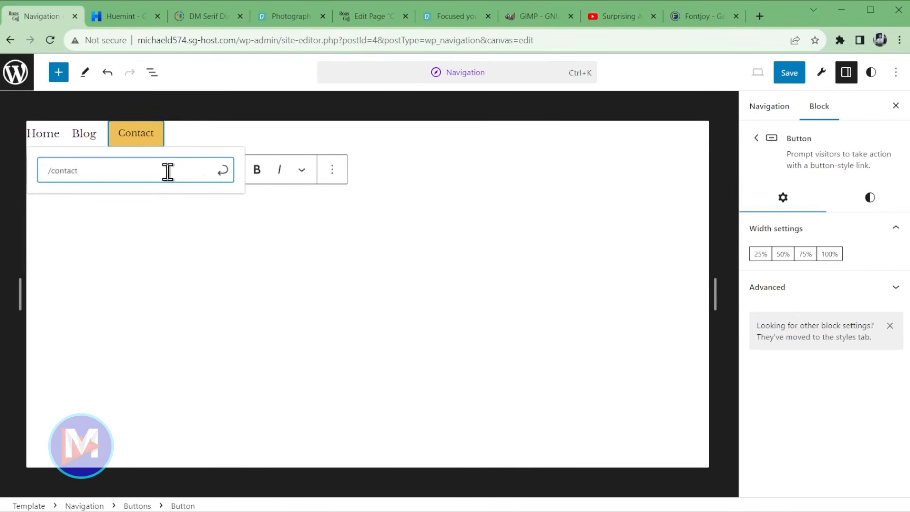
{"action": "key", "text": "Return"}
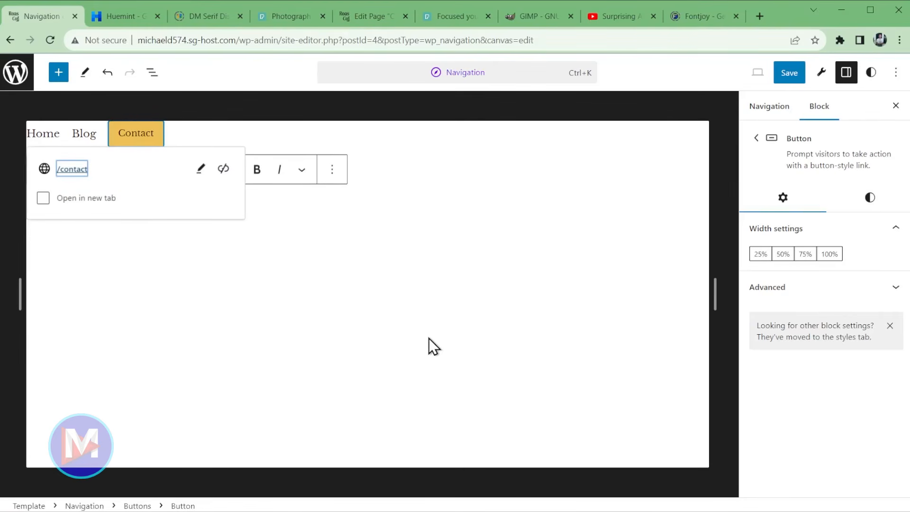
- Keep the Contact button on the Fill style after trying Outline, and save the navigation
{"action": "left_click", "coordinate": [871, 198]}
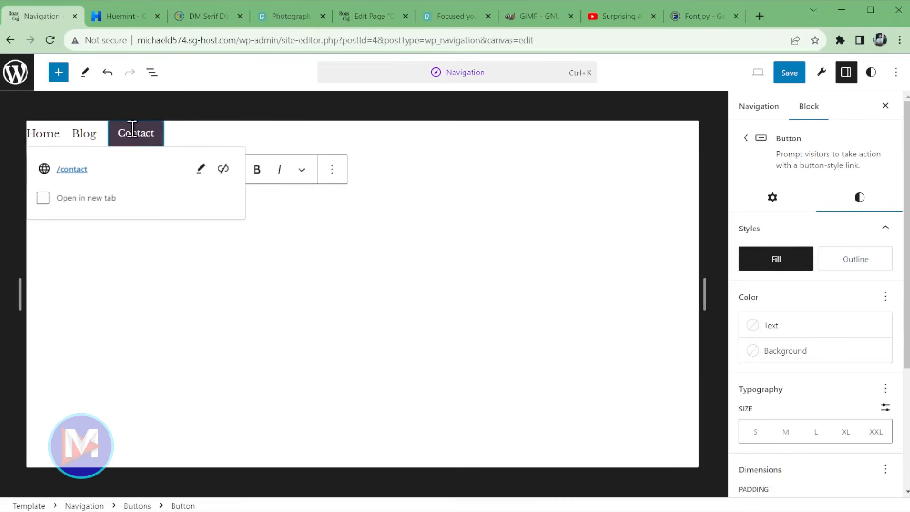
{"action": "left_click", "coordinate": [864, 267]}
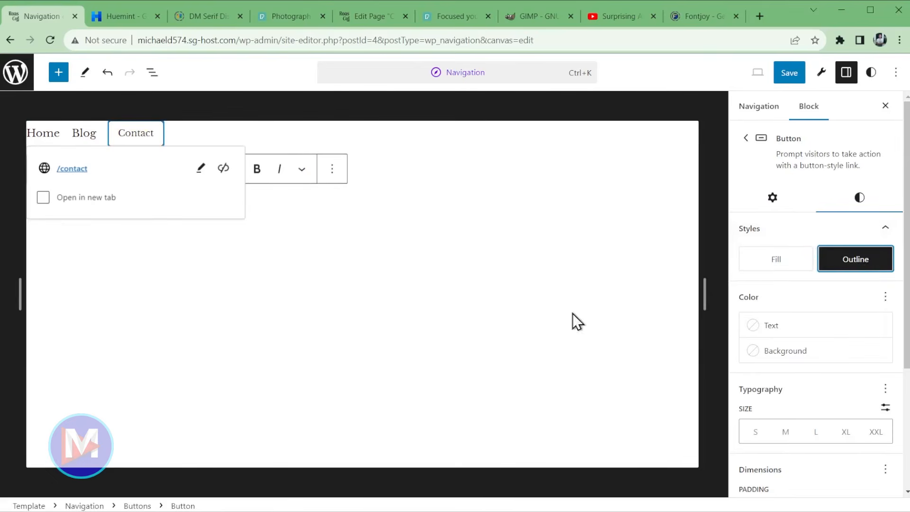
{"action": "scroll", "coordinate": [878, 317], "scroll_direction": "down", "scroll_amount": 4}
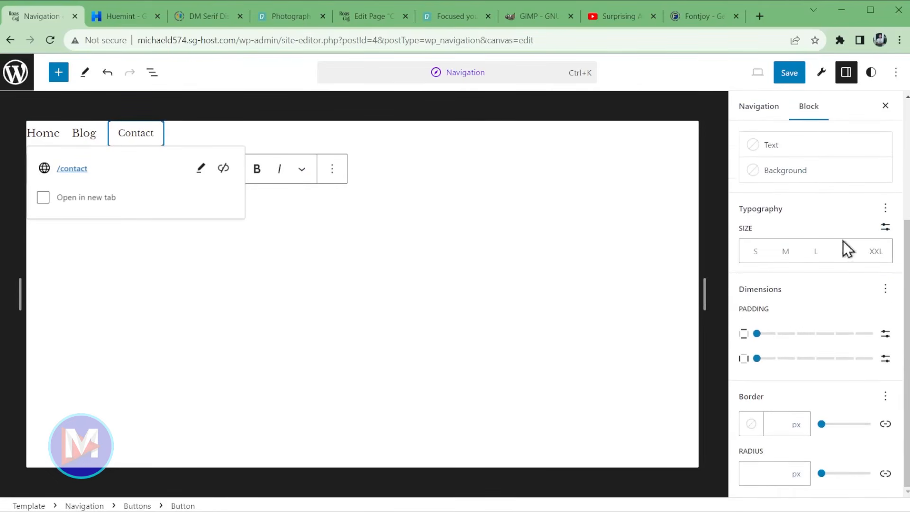
{"action": "scroll", "coordinate": [762, 365], "scroll_direction": "up", "scroll_amount": 4}
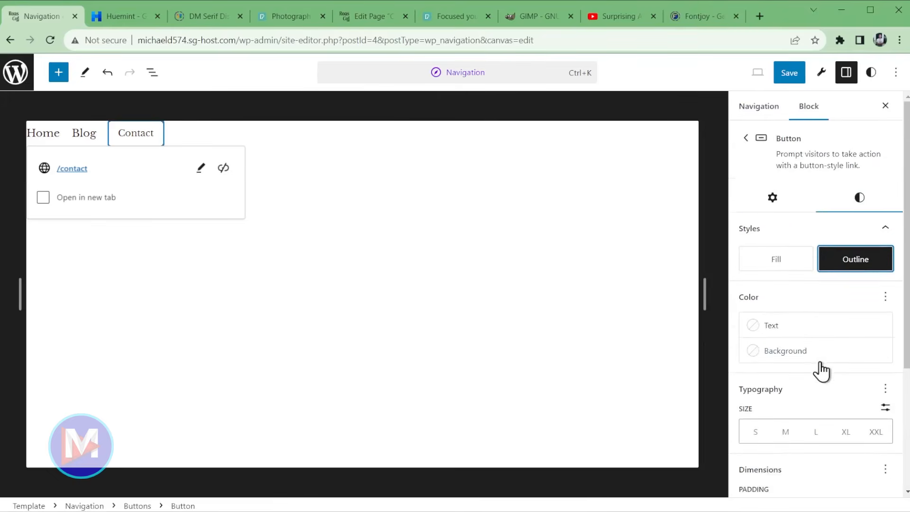
{"action": "left_click", "coordinate": [775, 261]}
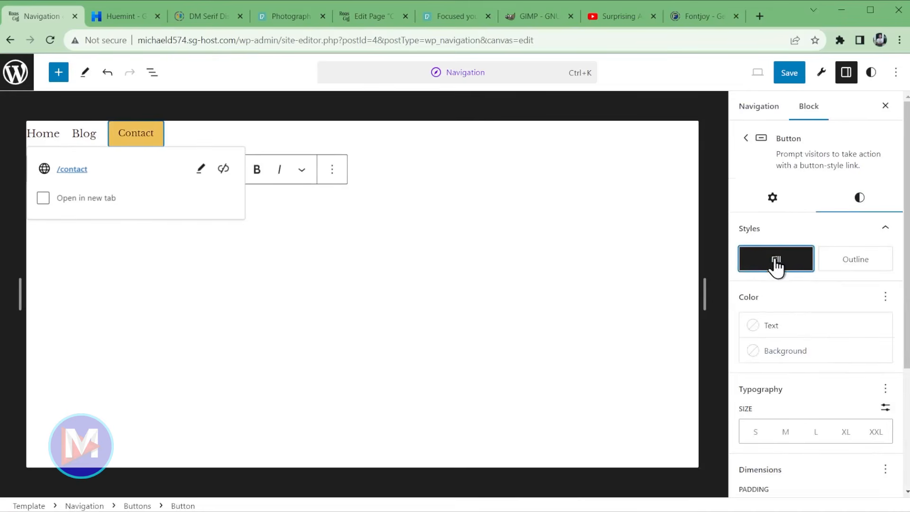
{"action": "left_click", "coordinate": [789, 75]}
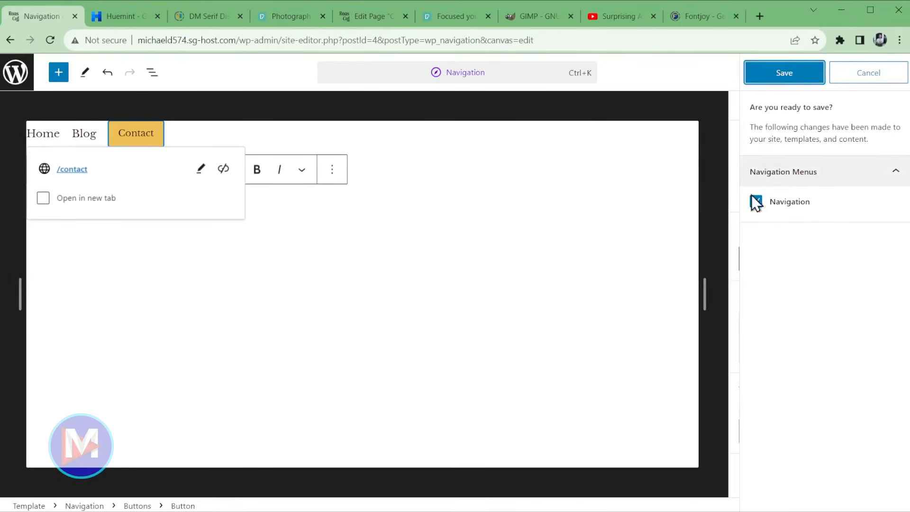
{"action": "left_click", "coordinate": [781, 75]}
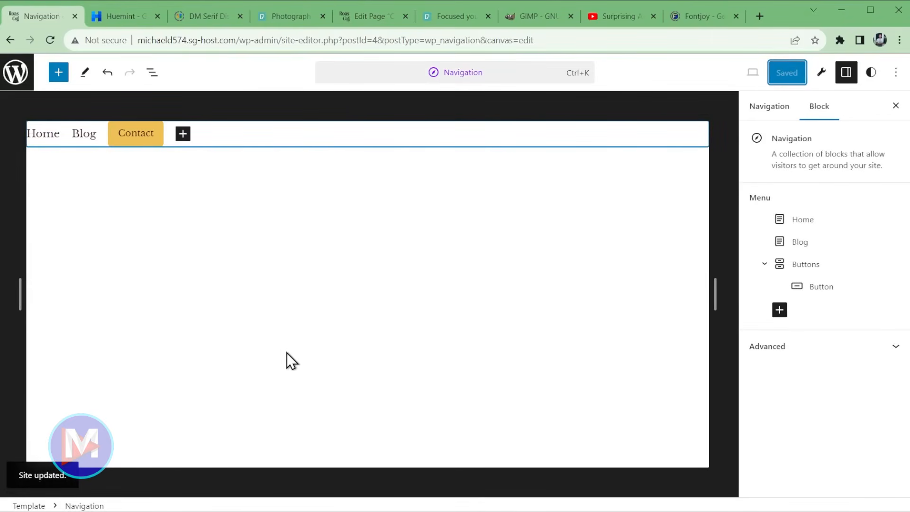
- Exit the site editor, view the live Roastera Coffee site, close it, and return to the Dashboard
{"action": "left_click", "coordinate": [16, 72]}
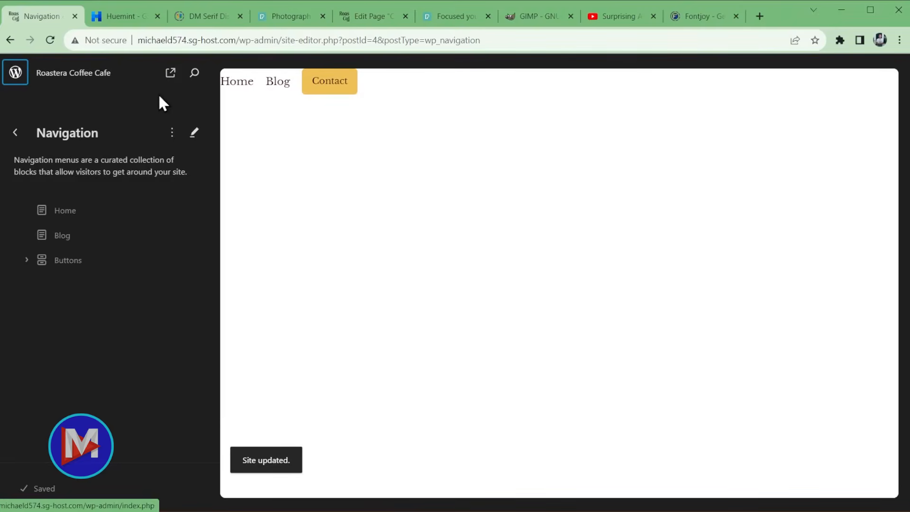
{"action": "left_click", "coordinate": [173, 73]}
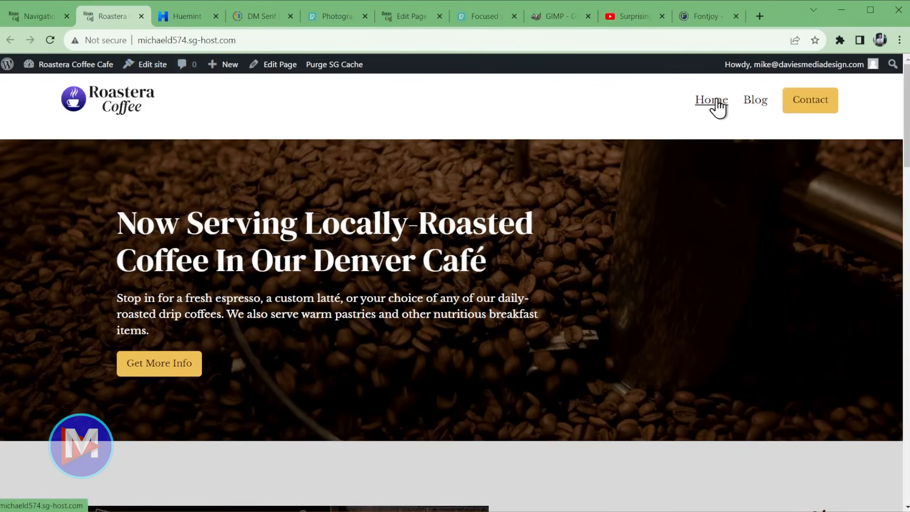
{"action": "middle_click", "coordinate": [109, 16]}
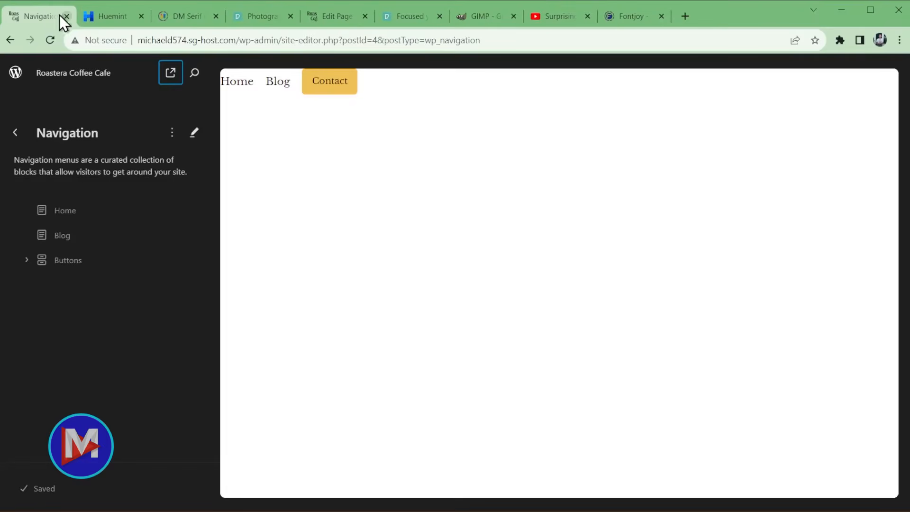
{"action": "left_click", "coordinate": [16, 74]}
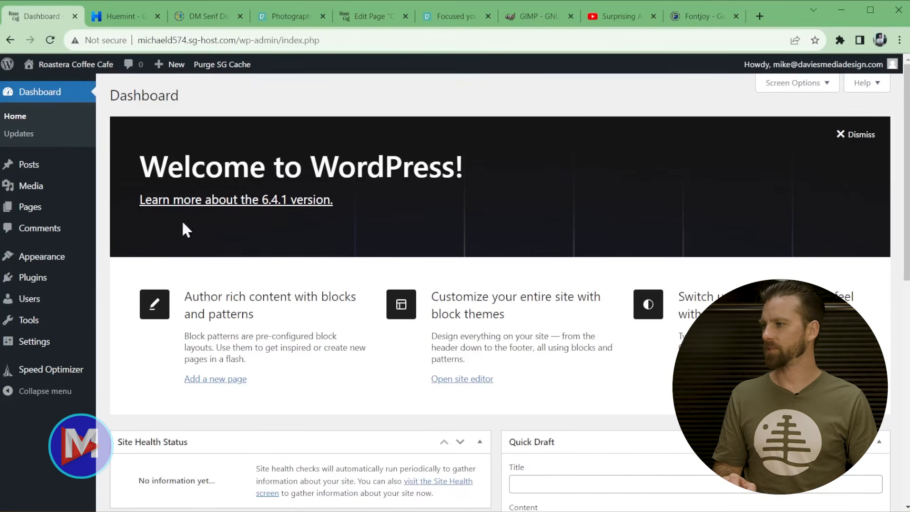
- Search Add New Plugin for 'yoa', then install and activate Yoast SEO
{"action": "mouse_move", "coordinate": [49, 278]}
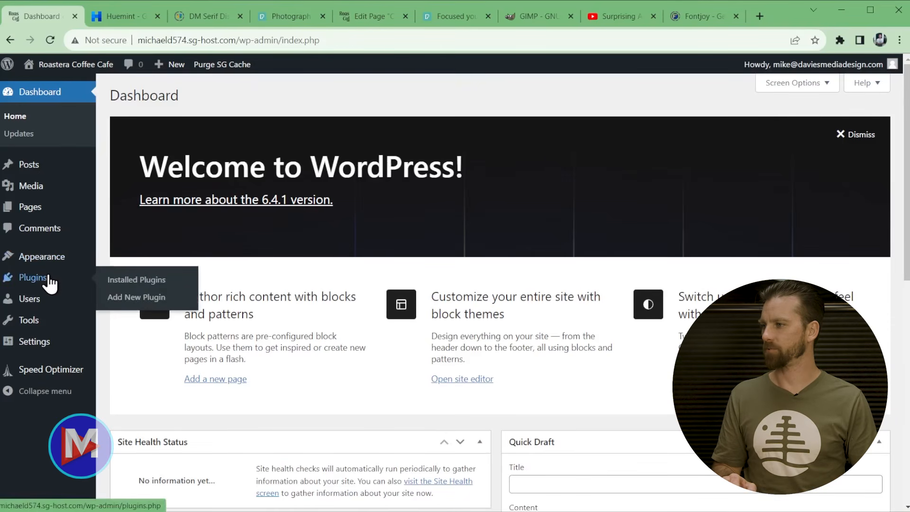
{"action": "left_click", "coordinate": [162, 297]}
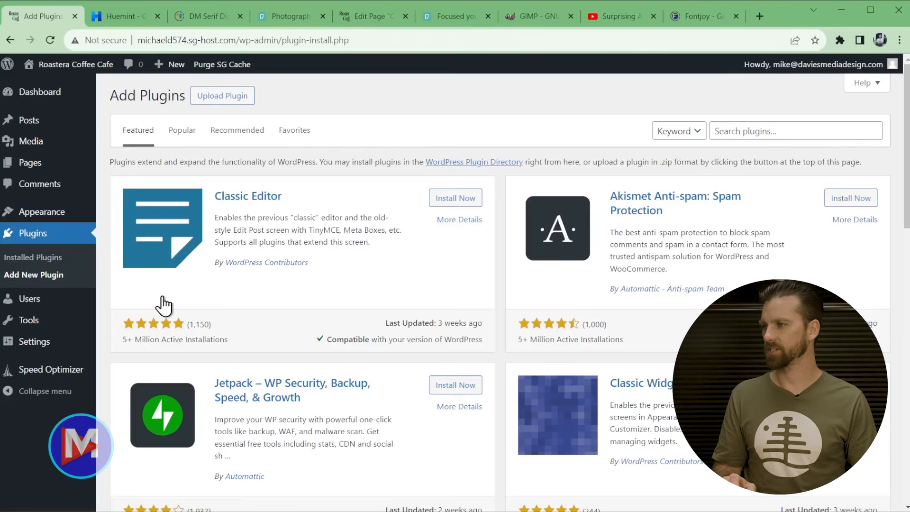
{"action": "left_click", "coordinate": [793, 130]}
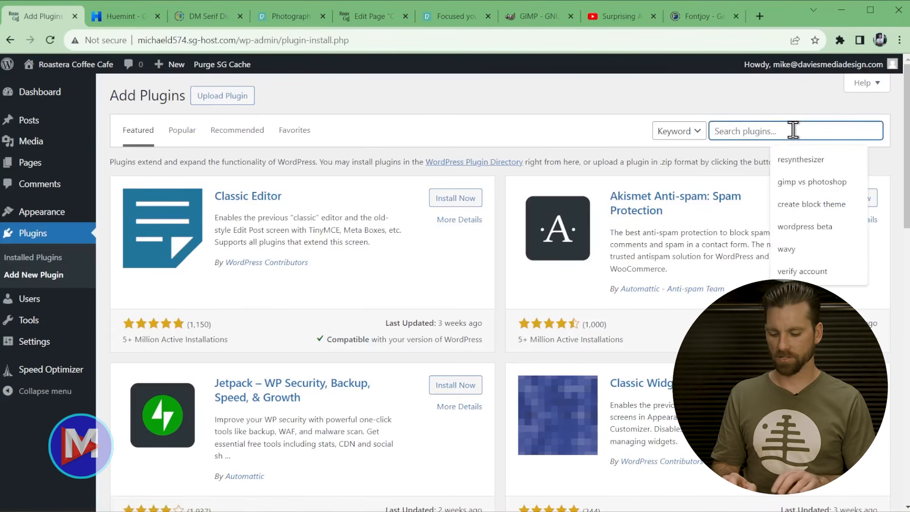
{"action": "type", "text": "yoast"}
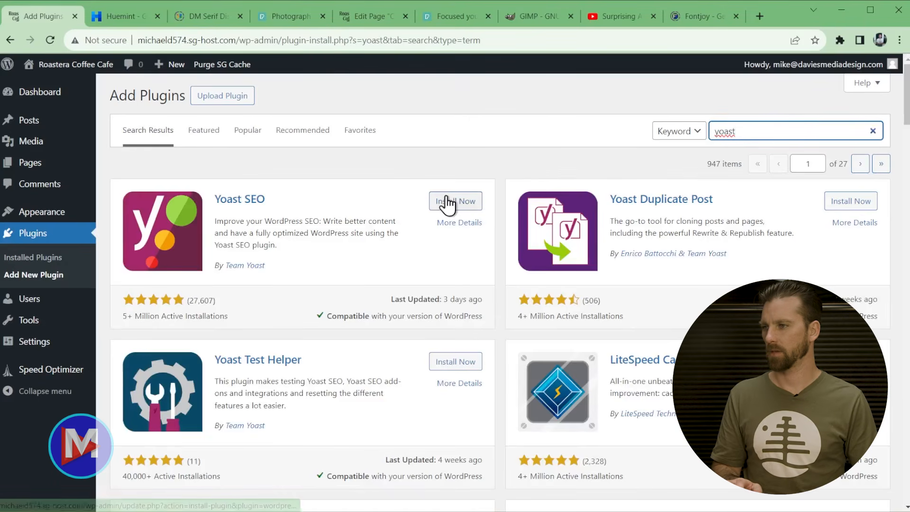
{"action": "left_click", "coordinate": [448, 202]}
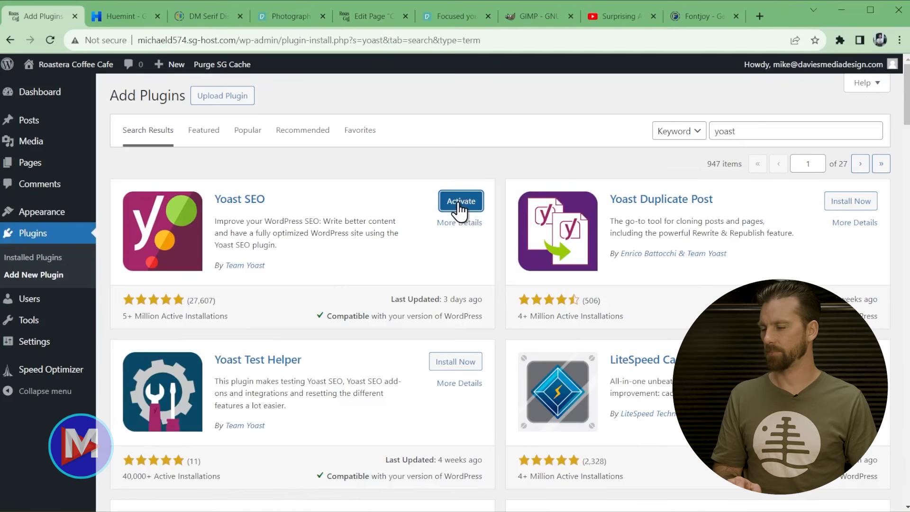
{"action": "left_click", "coordinate": [459, 203]}
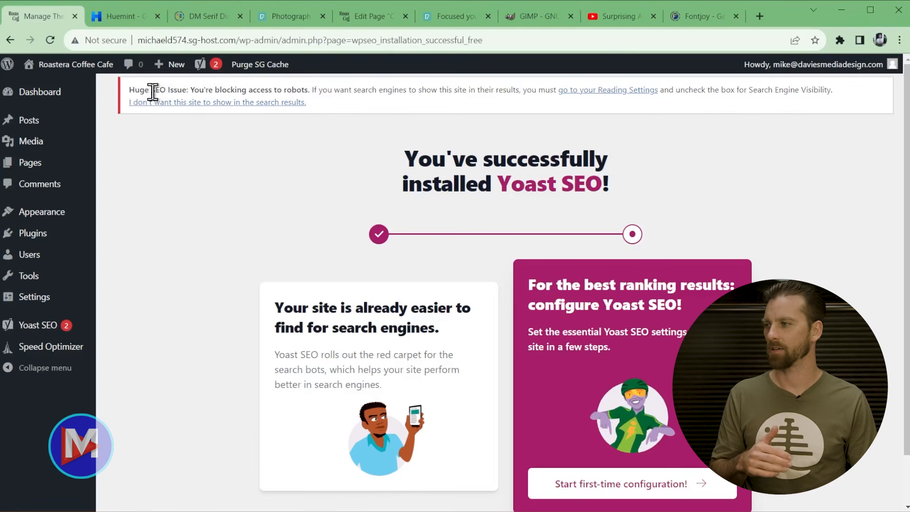
- Start Yoast's first-time configuration and run the SEO data optimization
{"action": "mouse_move", "coordinate": [61, 303]}
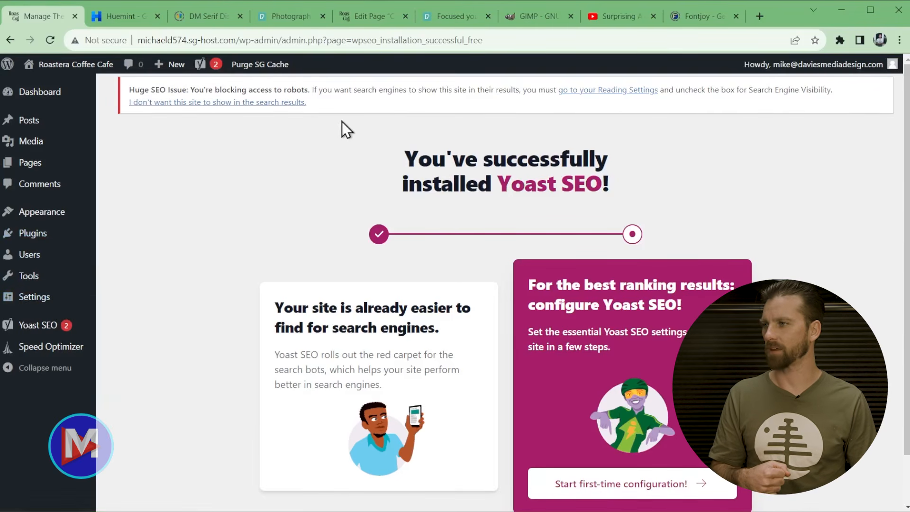
{"action": "scroll", "coordinate": [673, 236], "scroll_direction": "down", "scroll_amount": 2}
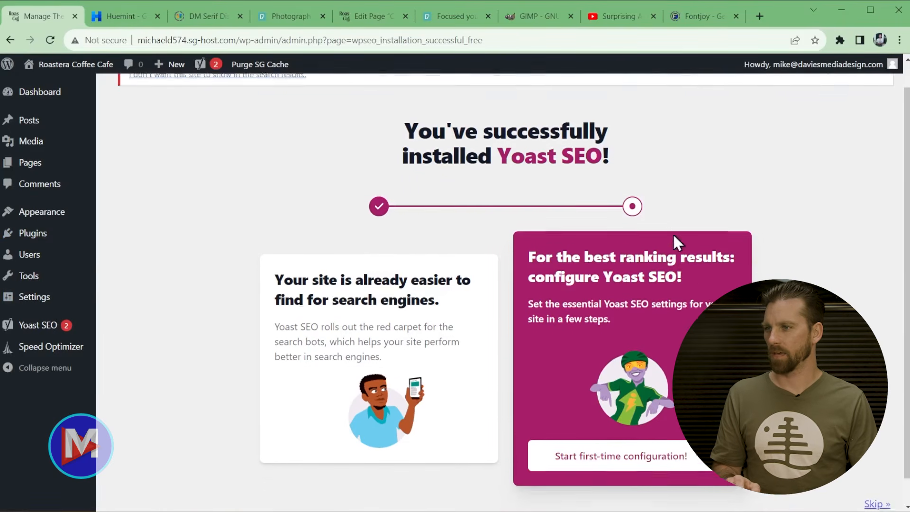
{"action": "left_click", "coordinate": [629, 433]}
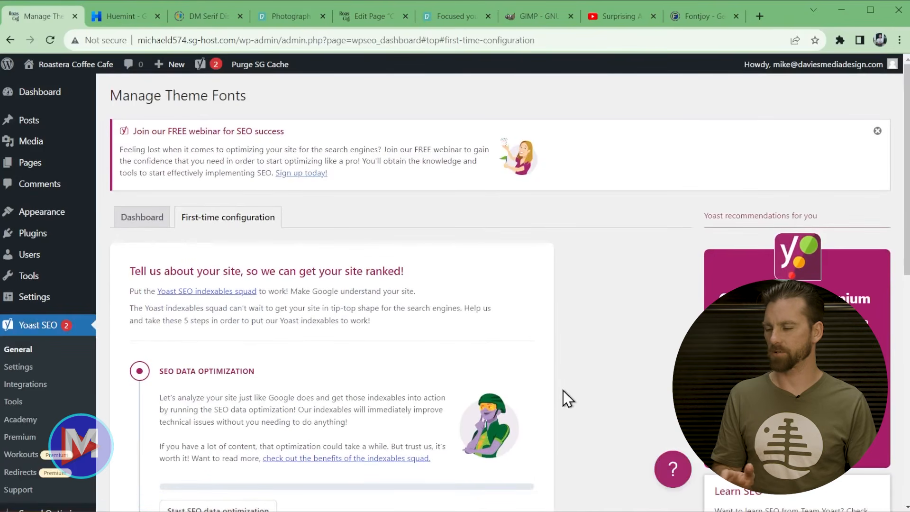
{"action": "scroll", "coordinate": [559, 401], "scroll_direction": "down", "scroll_amount": 4}
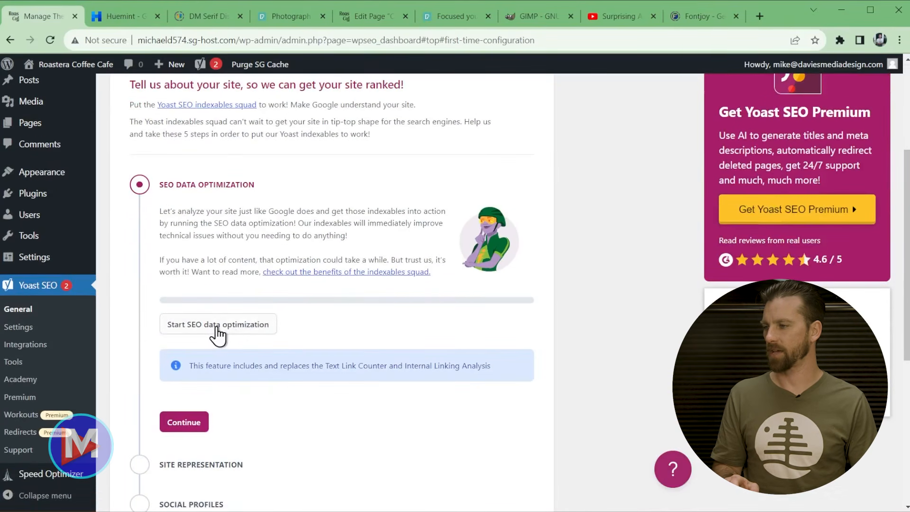
{"action": "left_click", "coordinate": [219, 326]}
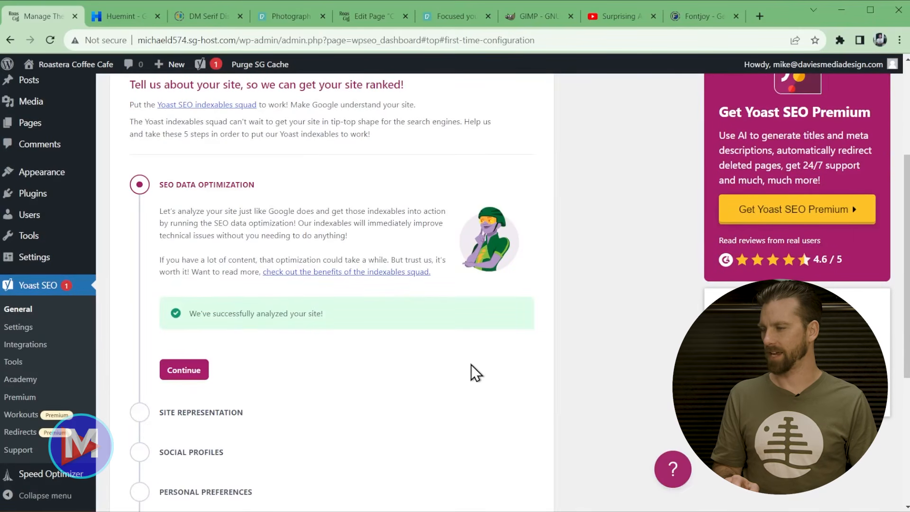
{"action": "left_click", "coordinate": [209, 369]}
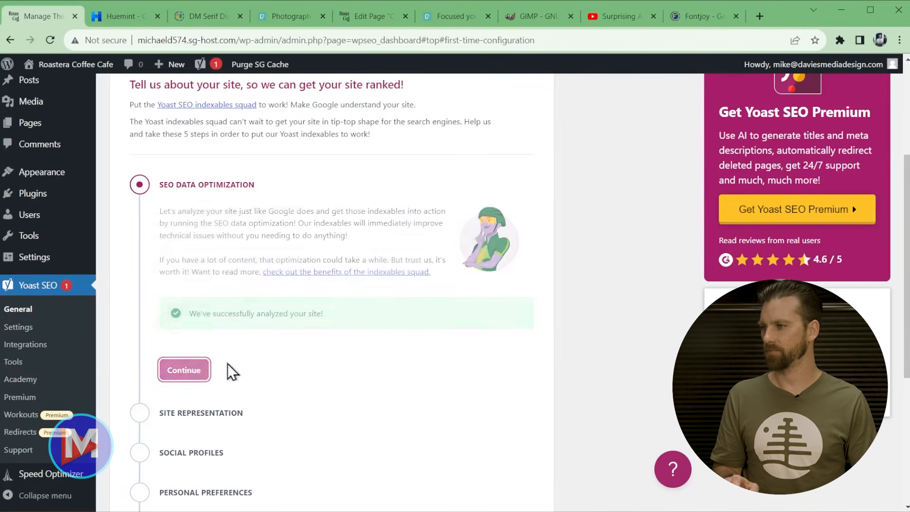
{"action": "scroll", "coordinate": [516, 363], "scroll_direction": "down", "scroll_amount": 4}
{"action": "scroll", "coordinate": [521, 363], "scroll_direction": "up", "scroll_amount": 3}
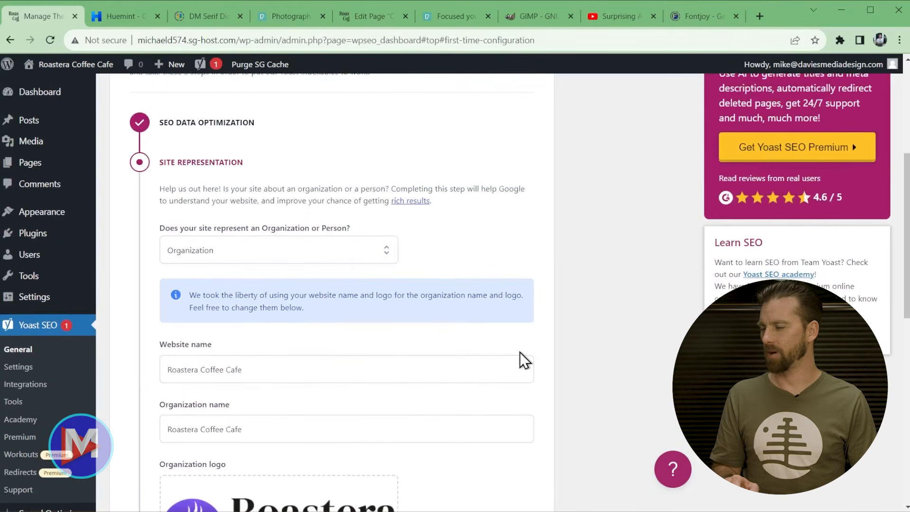
- Keep the site represented as an Organization with the Roastera logo and save
{"action": "left_click", "coordinate": [335, 252]}
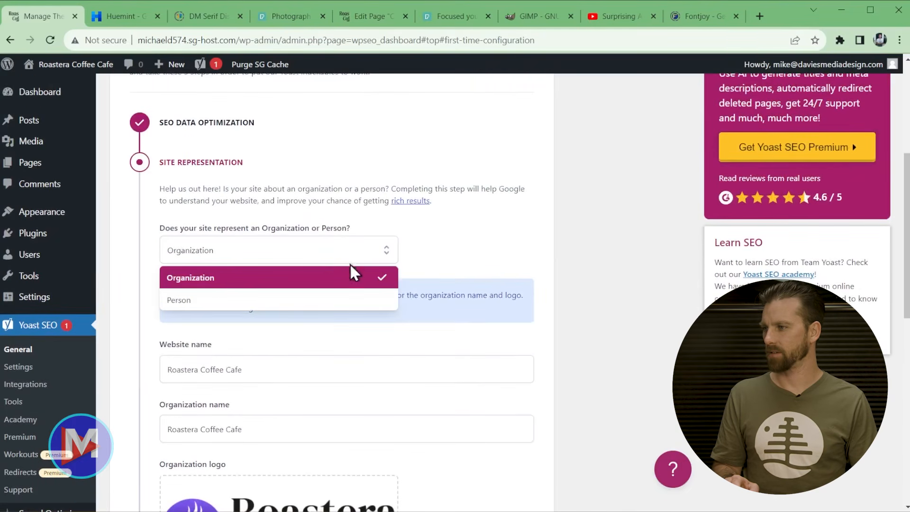
{"action": "left_click", "coordinate": [569, 254]}
{"action": "scroll", "coordinate": [571, 258], "scroll_direction": "down", "scroll_amount": 2}
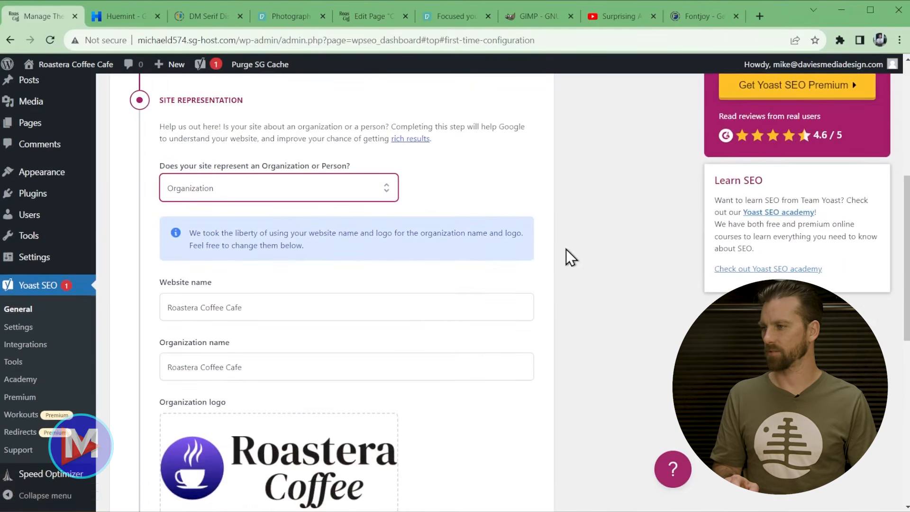
{"action": "scroll", "coordinate": [291, 310], "scroll_direction": "down", "scroll_amount": 3}
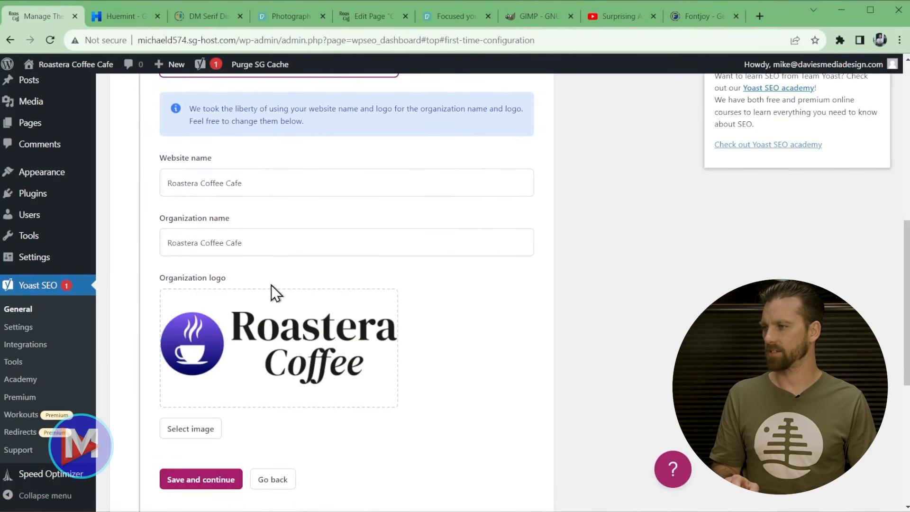
{"action": "scroll", "coordinate": [386, 322], "scroll_direction": "down", "scroll_amount": 1}
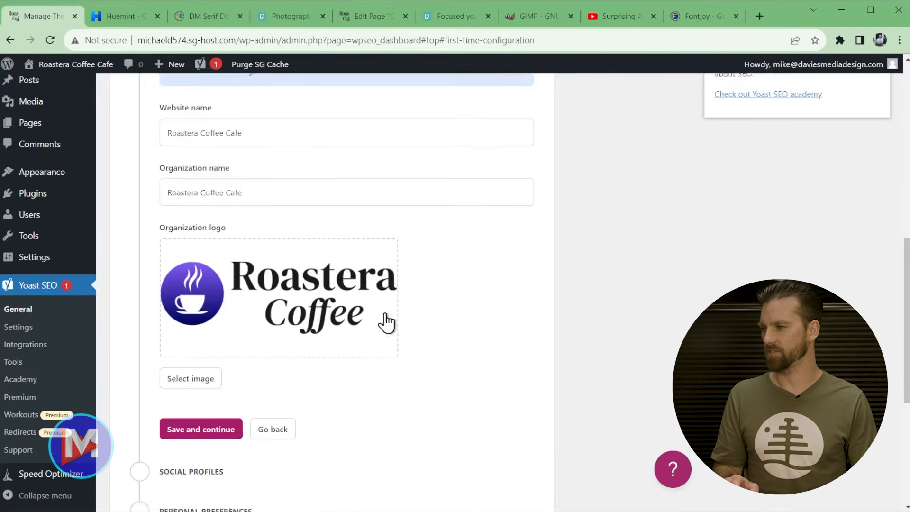
{"action": "scroll", "coordinate": [386, 323], "scroll_direction": "down", "scroll_amount": 4}
{"action": "scroll", "coordinate": [396, 318], "scroll_direction": "up", "scroll_amount": 5}
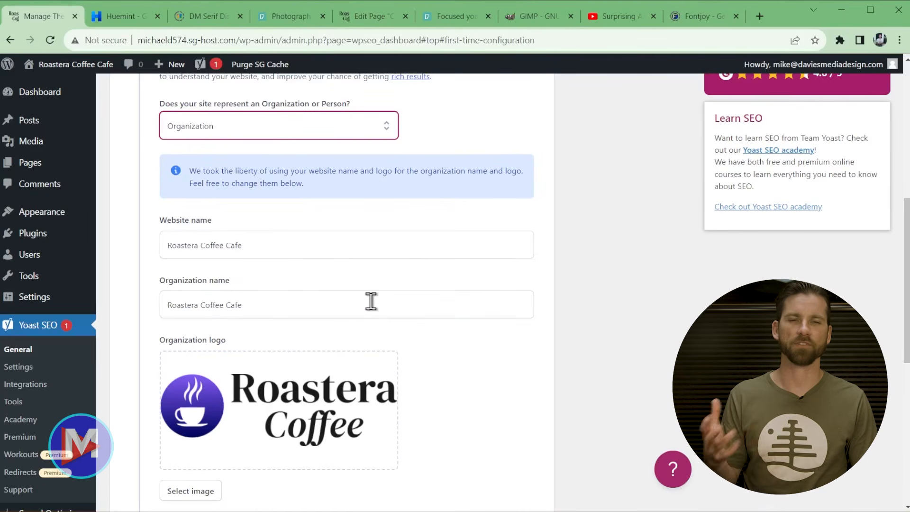
{"action": "scroll", "coordinate": [294, 338], "scroll_direction": "down", "scroll_amount": 4}
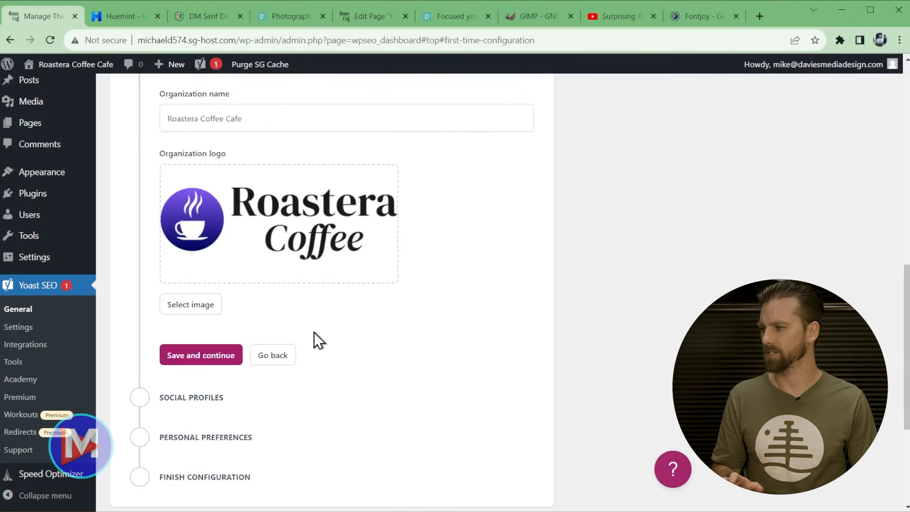
{"action": "left_click", "coordinate": [195, 359]}
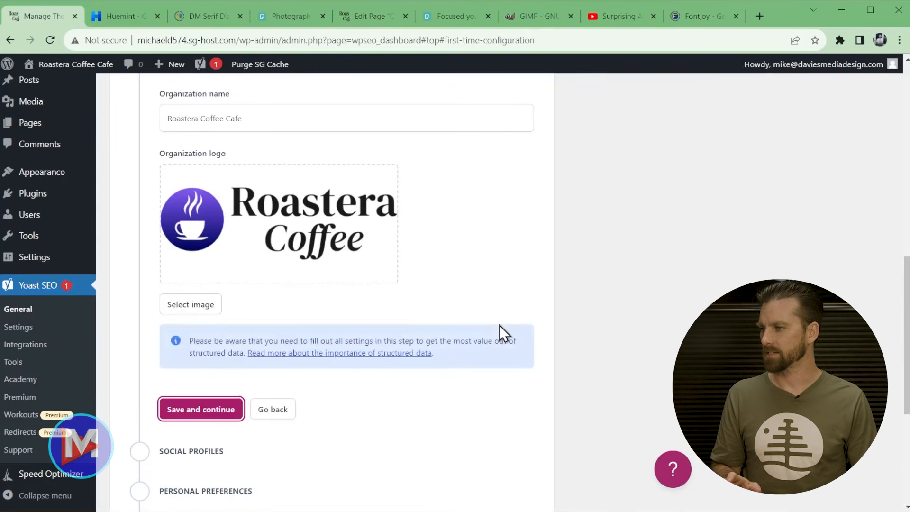
- Leave social profiles empty, keep usage tracking off, and go to the SEO dashboard
{"action": "scroll", "coordinate": [530, 332], "scroll_direction": "up", "scroll_amount": 2}
{"action": "scroll", "coordinate": [530, 329], "scroll_direction": "down", "scroll_amount": 1}
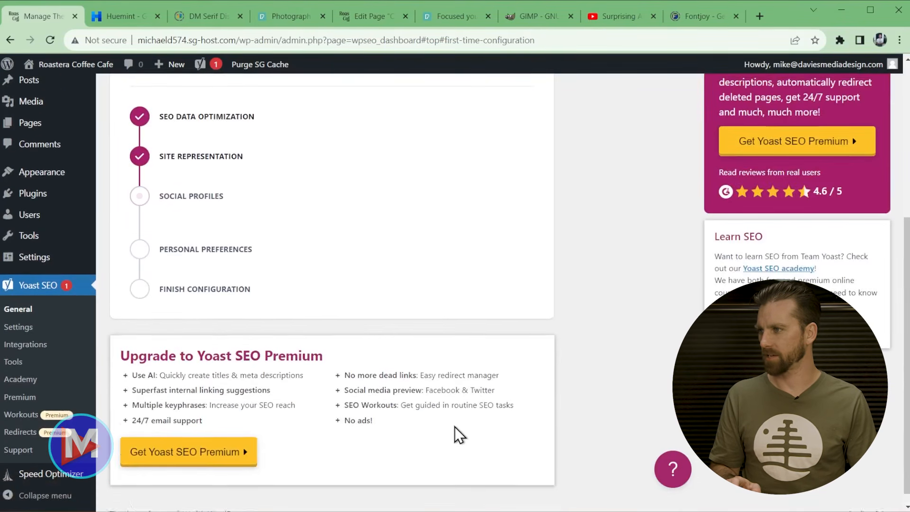
{"action": "left_click", "coordinate": [322, 281]}
{"action": "left_click", "coordinate": [358, 341]}
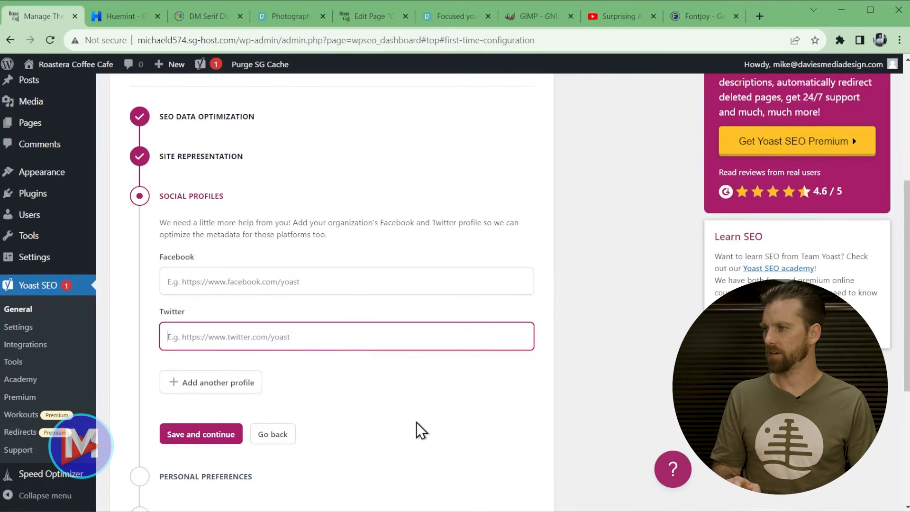
{"action": "scroll", "coordinate": [417, 424], "scroll_direction": "down", "scroll_amount": 3}
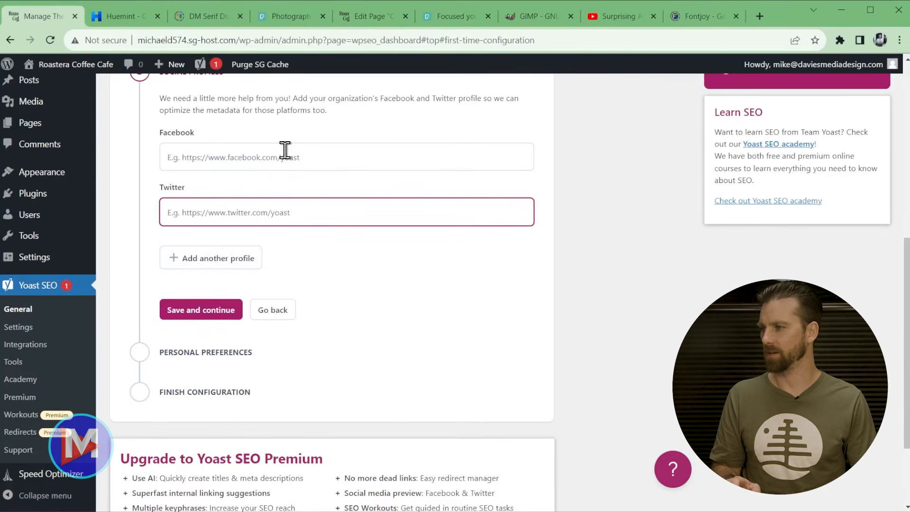
{"action": "left_click_drag", "start_coordinate": [185, 187], "coordinate": [178, 190]}
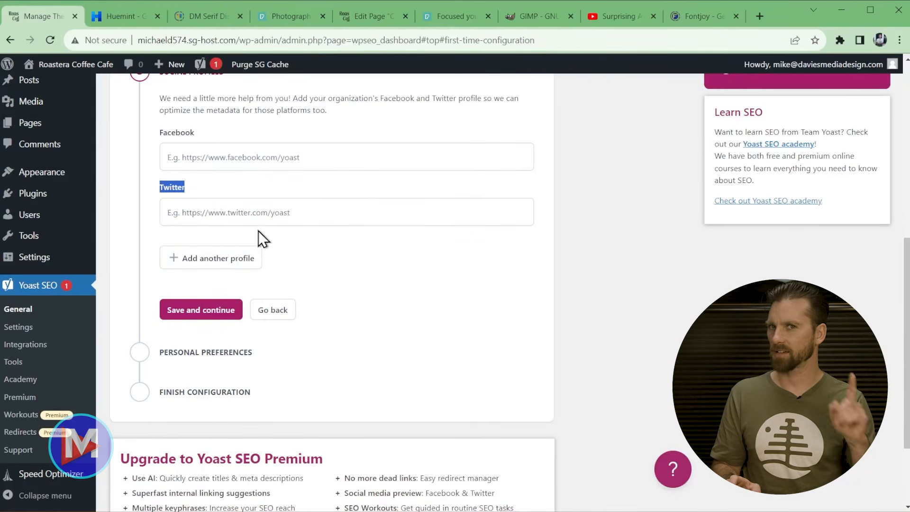
{"action": "left_click", "coordinate": [220, 311]}
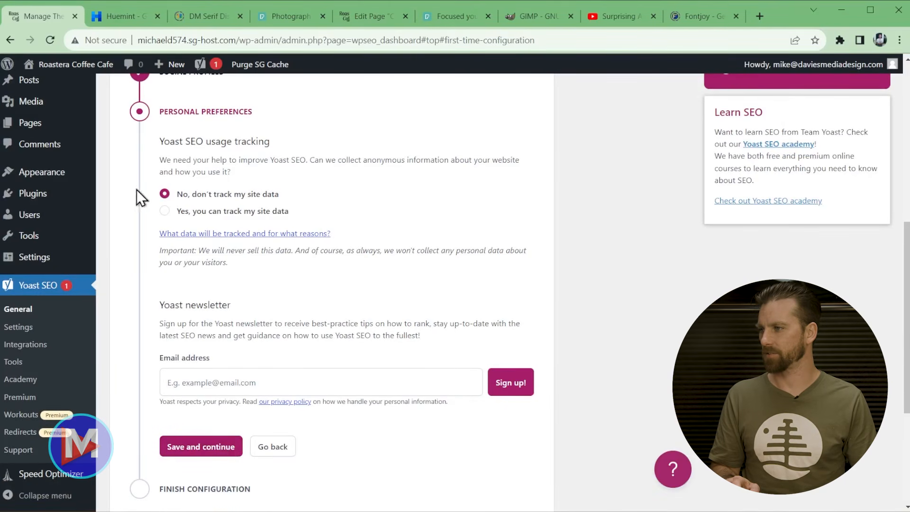
{"action": "left_click", "coordinate": [233, 454]}
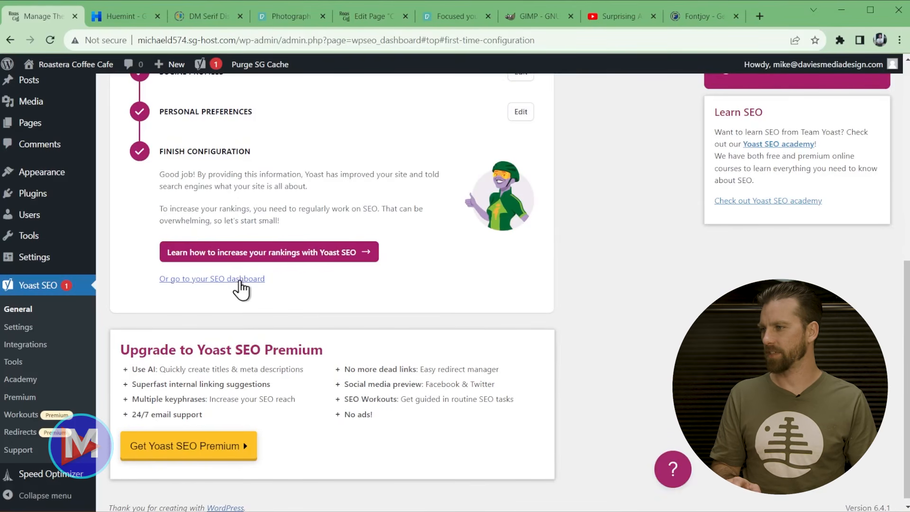
{"action": "left_click", "coordinate": [241, 279]}
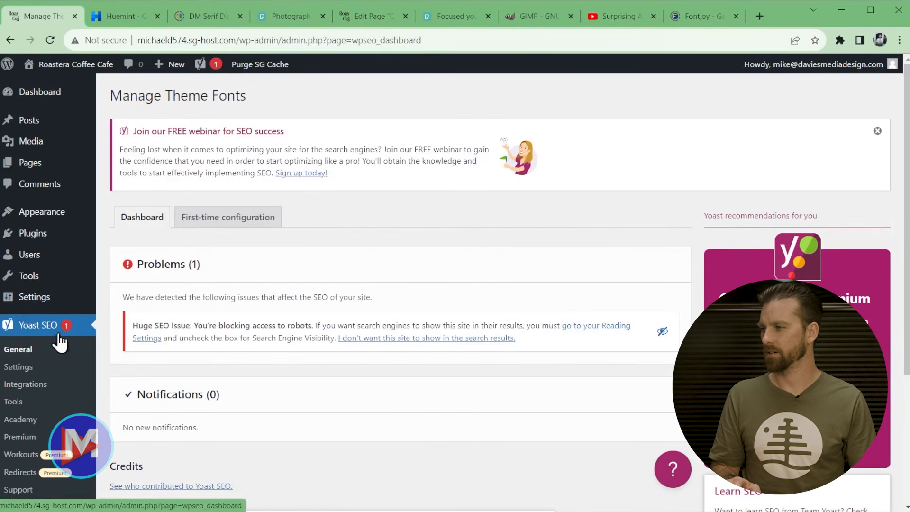
- Review the dashboard's search-engines-blocked problem, then open the Pages list
{"action": "scroll", "coordinate": [469, 313], "scroll_direction": "down", "scroll_amount": 4}
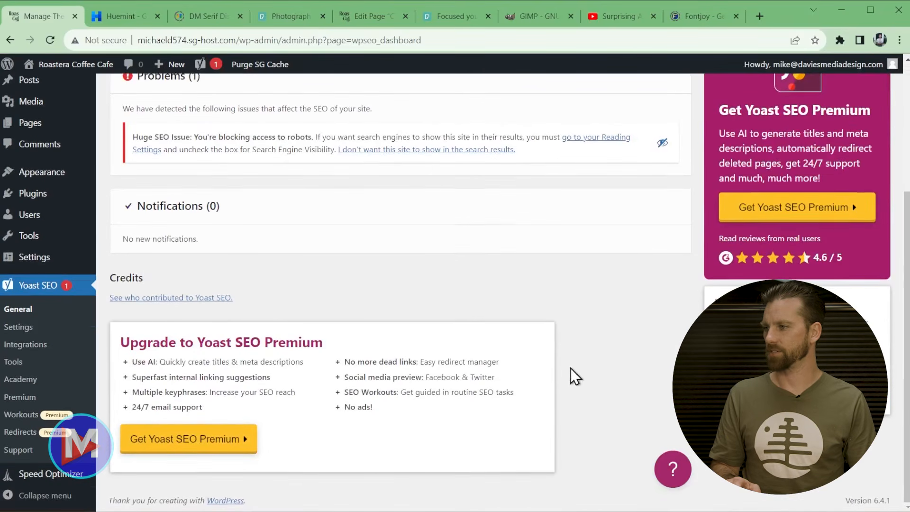
{"action": "scroll", "coordinate": [571, 365], "scroll_direction": "up", "scroll_amount": 4}
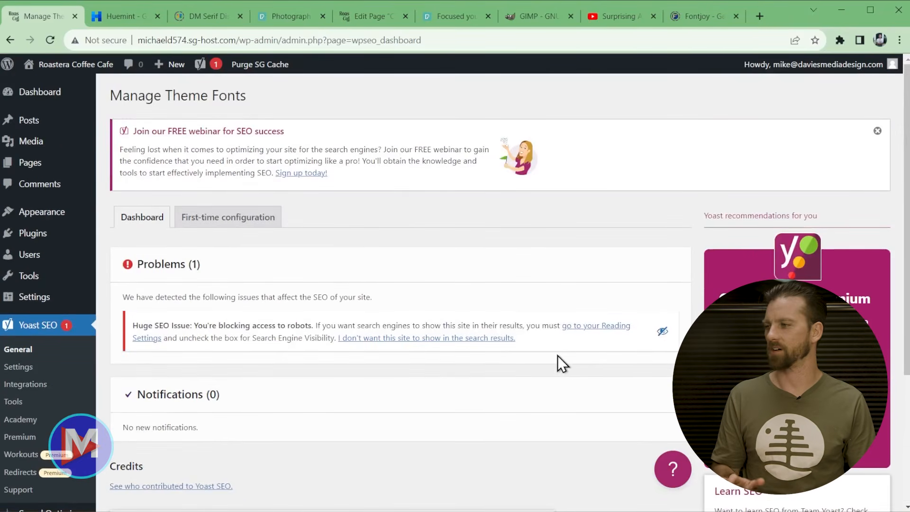
{"action": "scroll", "coordinate": [497, 368], "scroll_direction": "down", "scroll_amount": 3}
{"action": "scroll", "coordinate": [531, 361], "scroll_direction": "up", "scroll_amount": 3}
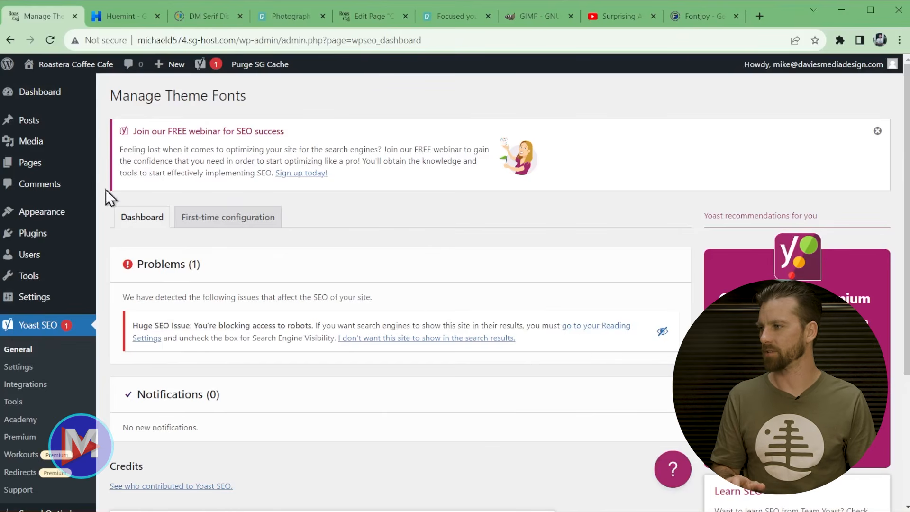
{"action": "left_click", "coordinate": [52, 172]}
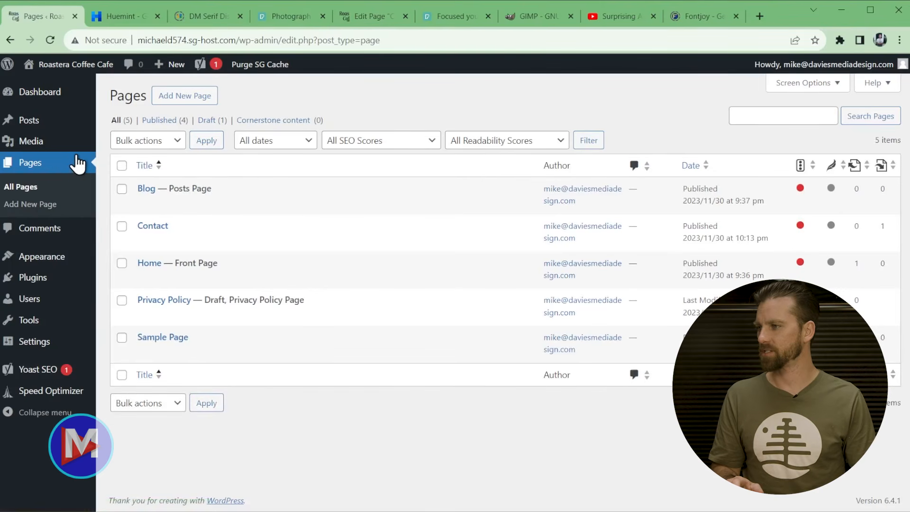
- Open the Home page in the block editor and scroll down to its Yoast SEO panel
{"action": "left_click", "coordinate": [144, 281]}
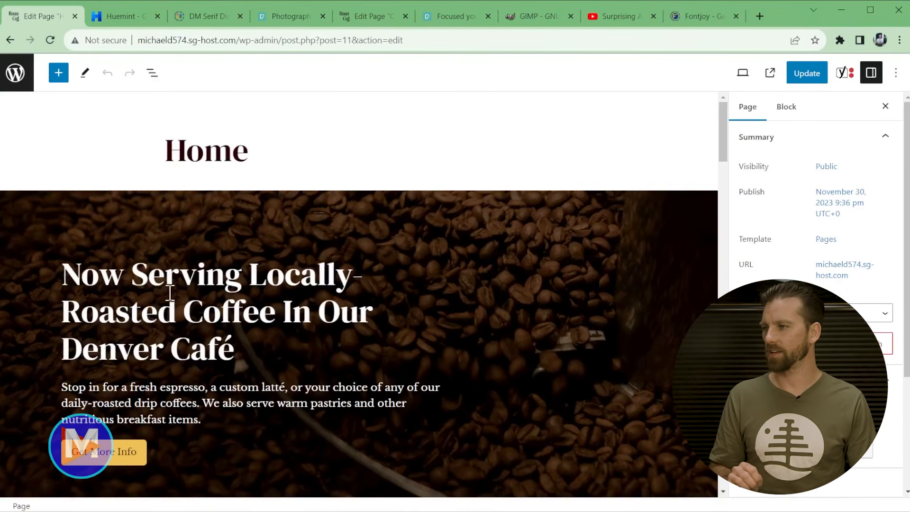
{"action": "scroll", "coordinate": [440, 301], "scroll_direction": "down", "scroll_amount": 20}
{"action": "scroll", "coordinate": [445, 296], "scroll_direction": "down", "scroll_amount": 4}
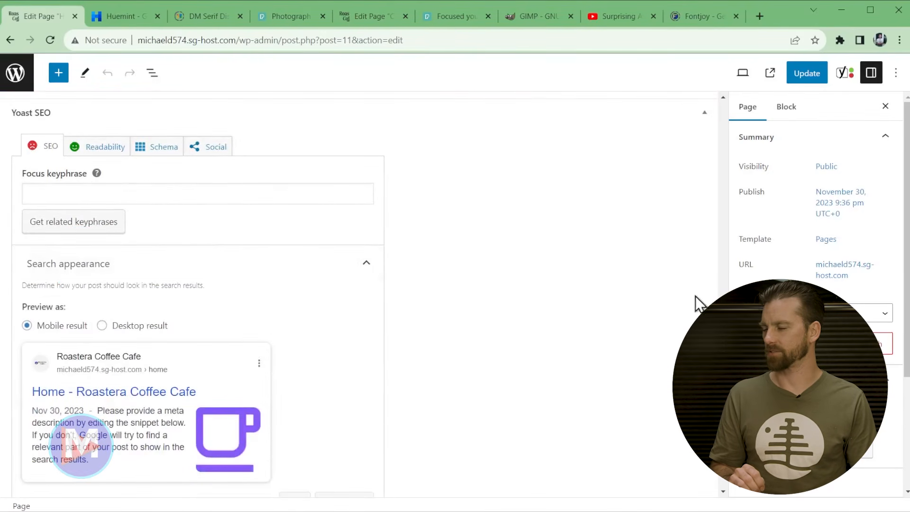
- Enter 'Denver café' as the focus keyphrase, fixing the accent and capitalisation via spelling suggestions
{"action": "left_click", "coordinate": [125, 192]}
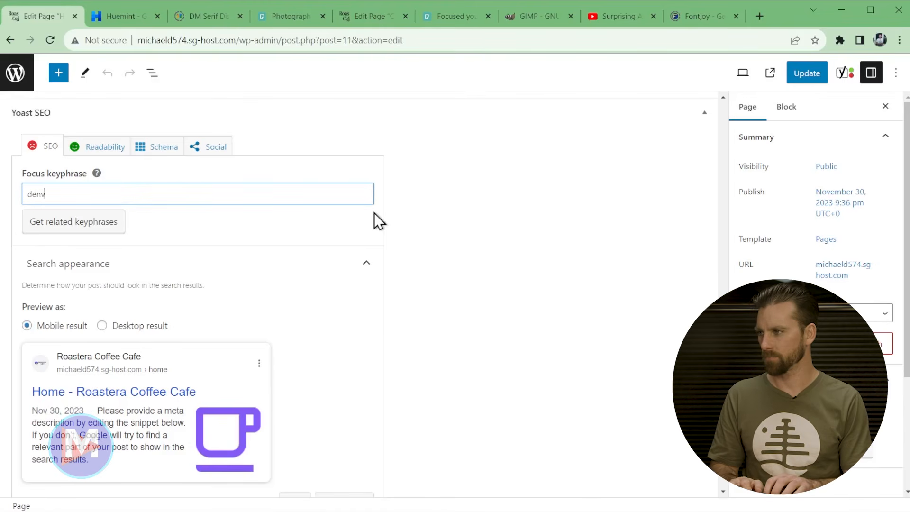
{"action": "double_click", "coordinate": [62, 194]}
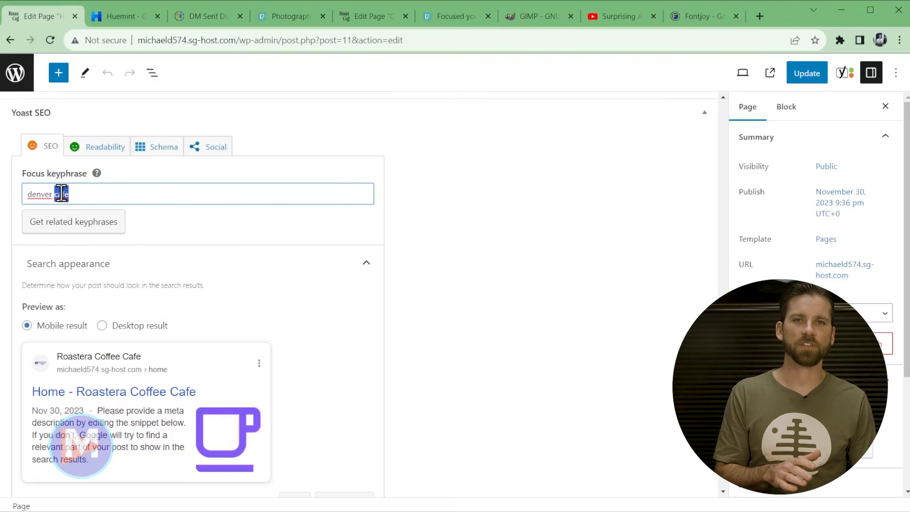
{"action": "right_click", "coordinate": [62, 194]}
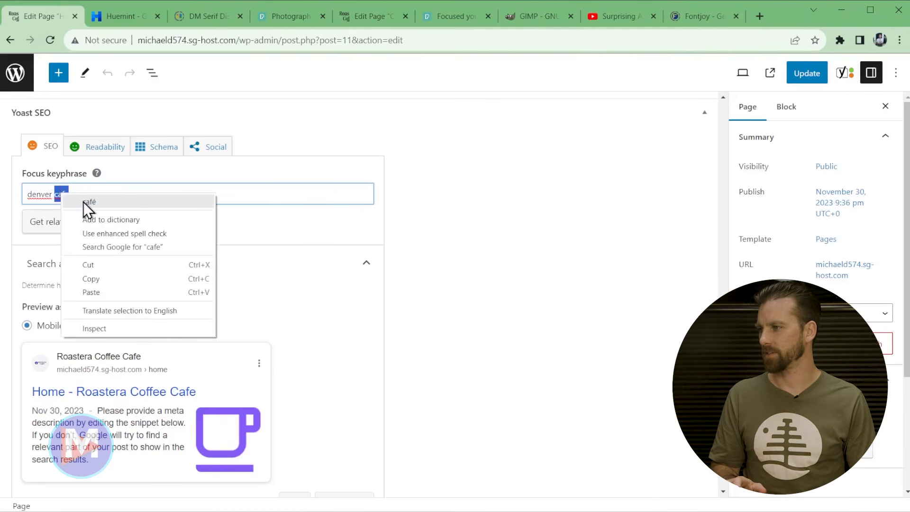
{"action": "left_click", "coordinate": [85, 202]}
{"action": "right_click", "coordinate": [35, 194]}
{"action": "left_click", "coordinate": [61, 204]}
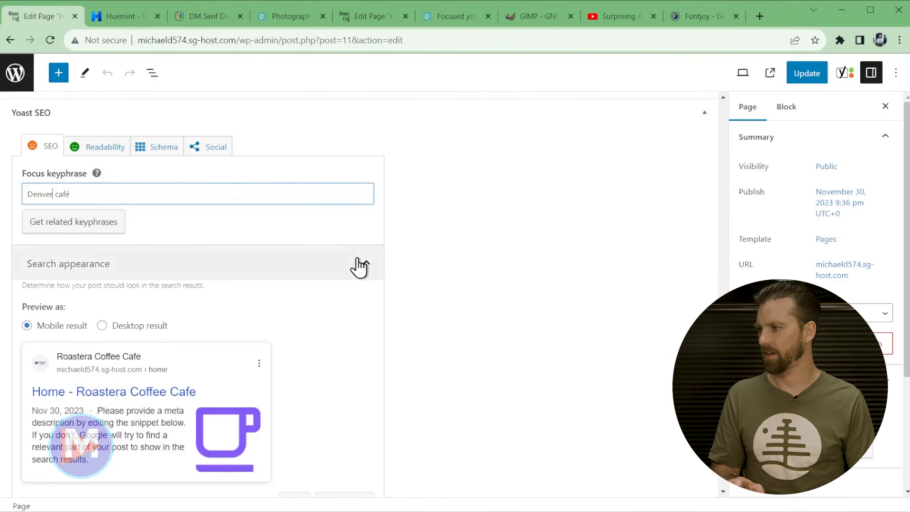
{"action": "scroll", "coordinate": [362, 274], "scroll_direction": "down", "scroll_amount": 3}
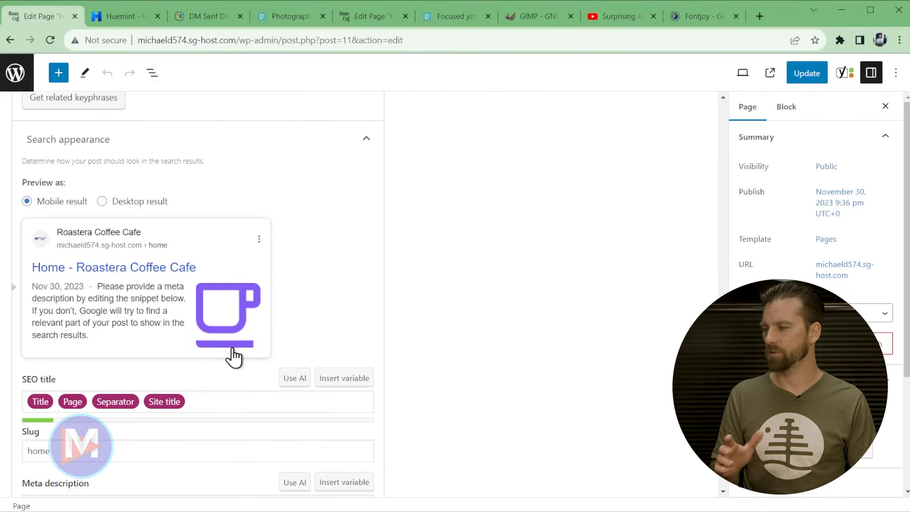
- Replace the default SEO title variables with 'Local Denver Coffee Shop Serving Locally-Roasted Beans'
{"action": "left_click", "coordinate": [210, 405]}
{"action": "scroll", "coordinate": [237, 403], "scroll_direction": "down", "scroll_amount": 3}
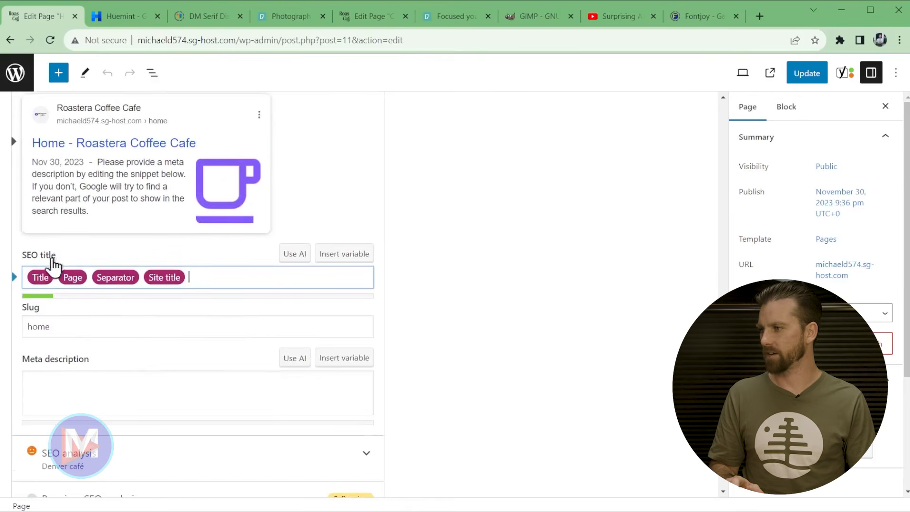
{"action": "left_click_drag", "start_coordinate": [223, 282], "coordinate": [38, 279]}
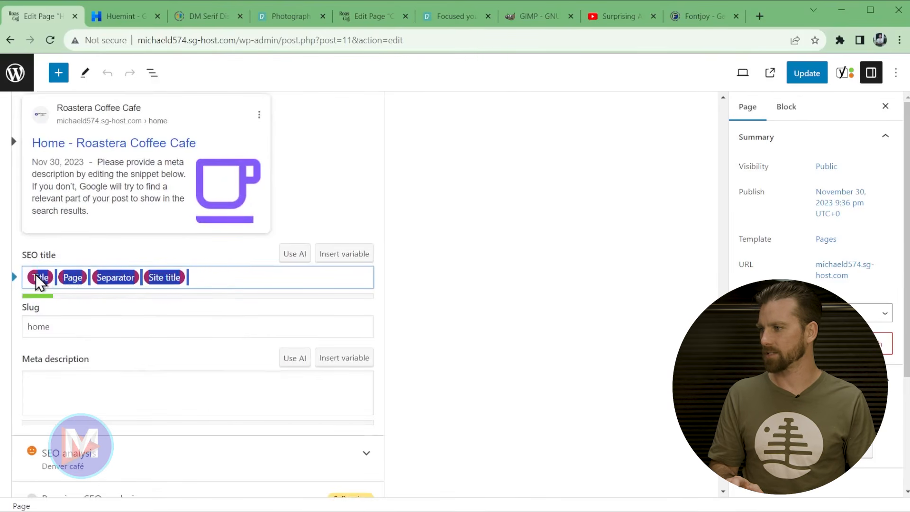
{"action": "key", "text": "BackSpace"}
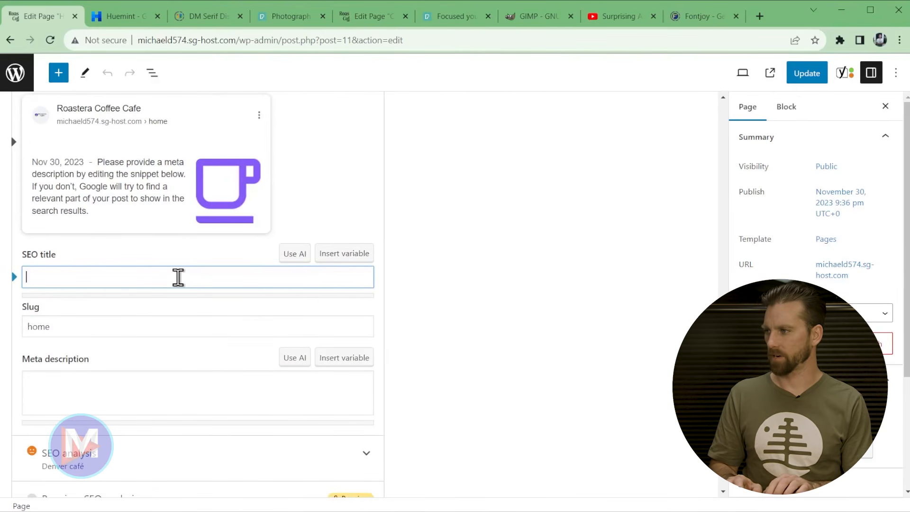
{"action": "type", "text": "Local Denve"}
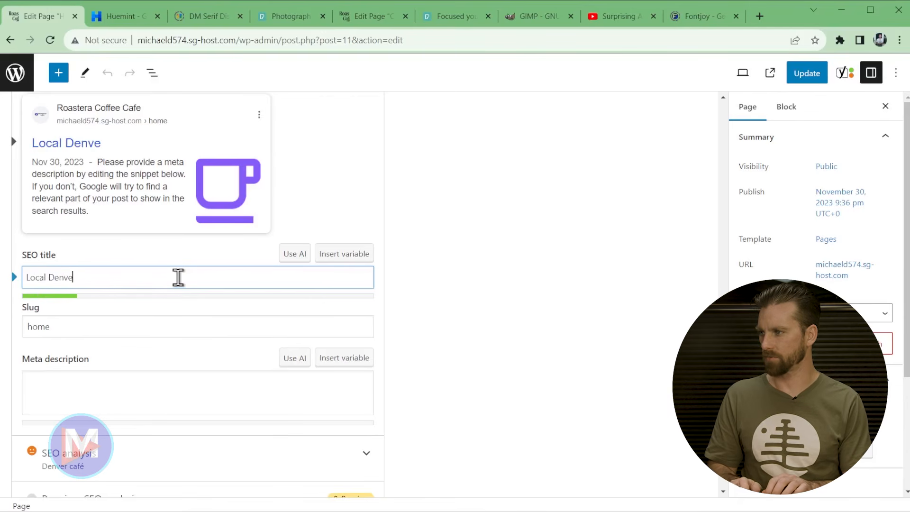
{"action": "type", "text": "r Coffee Shop "}
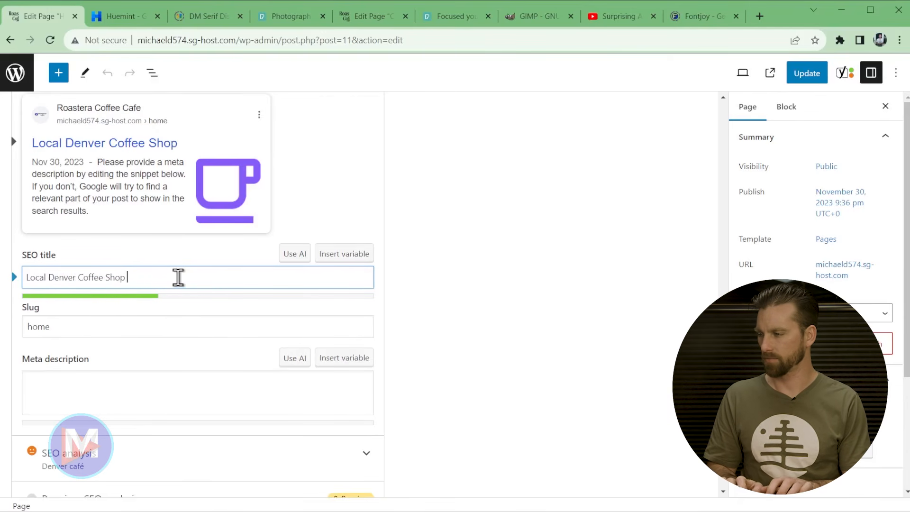
{"action": "type", "text": "Serving Locally-Roasted Beans"}
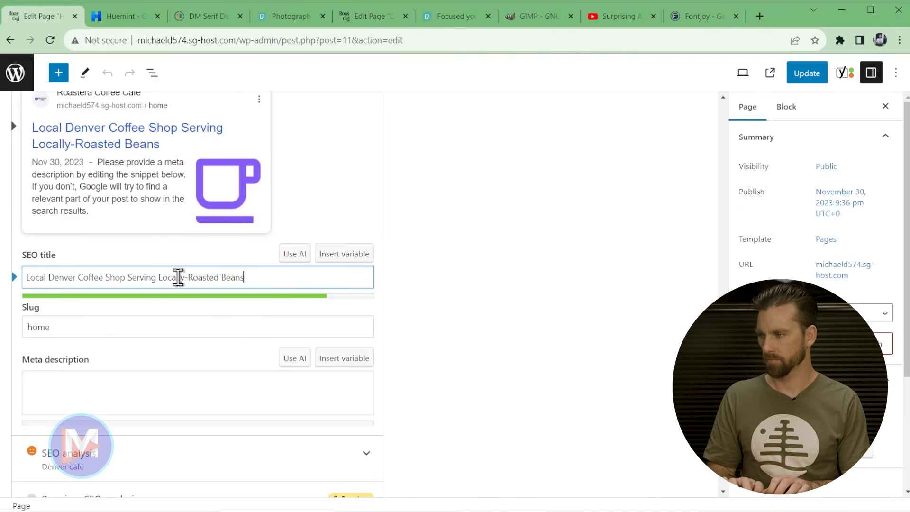
- Rewrite the title as 'Denver Café Serving Locally-Roasted Coffee Beans | Roastera Coffee', then drop 'Beans'
{"action": "key", "text": "ctrl+a"}
{"action": "type", "text": "Denver Café Serving Locally-Roasted Coffee Beans | Roastera Coffee"}
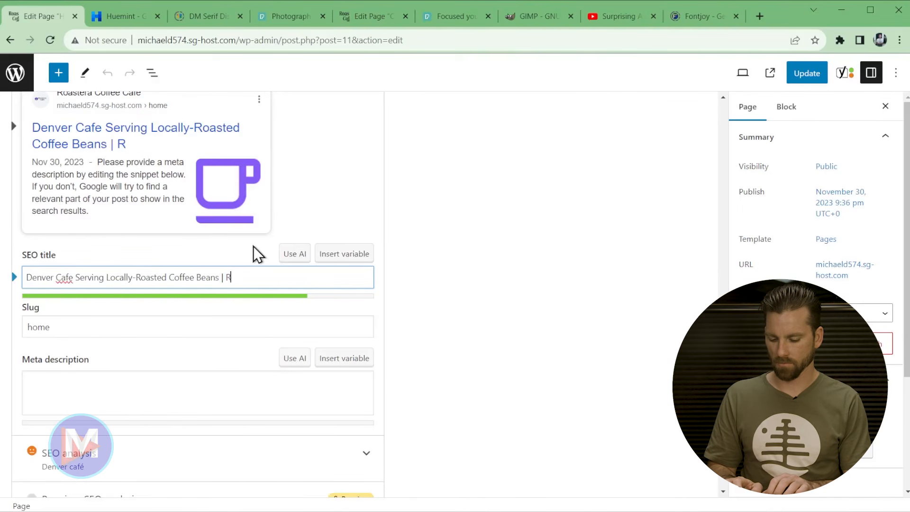
{"action": "double_click", "coordinate": [209, 277]}
{"action": "key", "text": "BackSpace"}
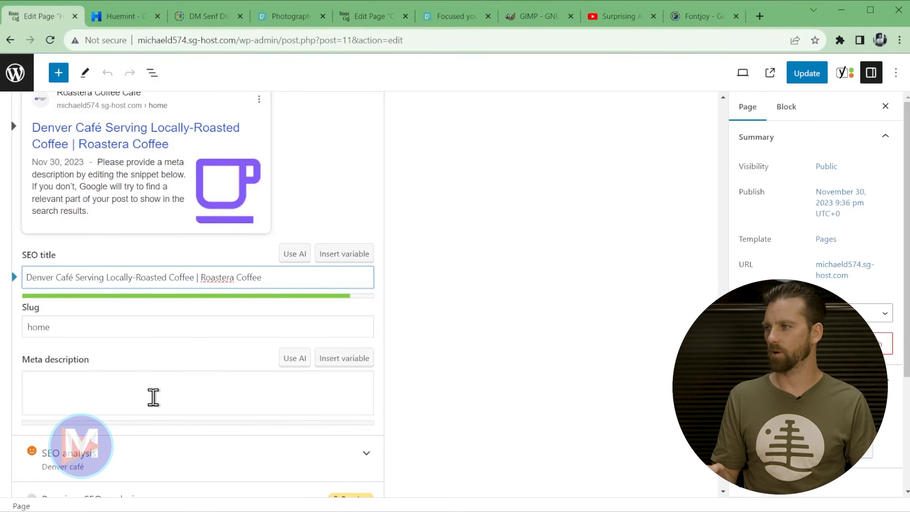
{"action": "left_click_drag", "start_coordinate": [200, 277], "coordinate": [285, 277]}
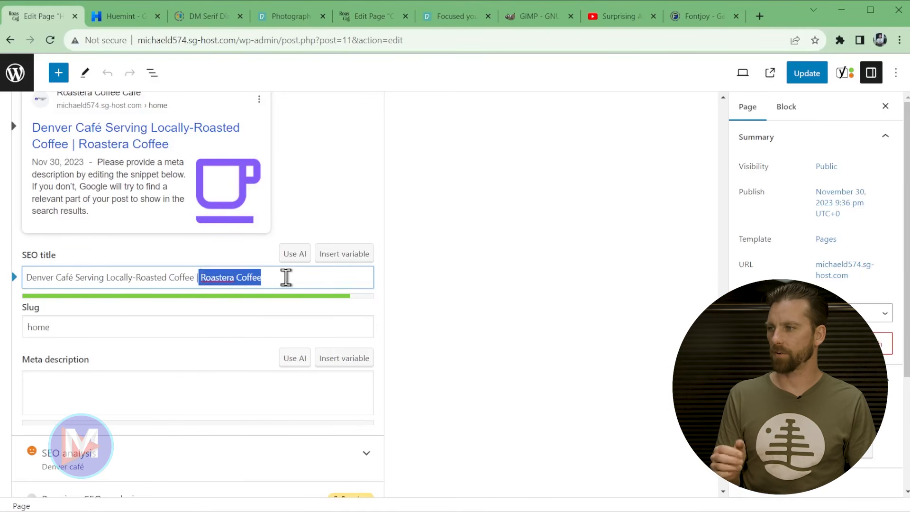
{"action": "left_click", "coordinate": [201, 275]}
{"action": "left_click_drag", "start_coordinate": [201, 275], "coordinate": [252, 275]}
{"action": "left_click", "coordinate": [294, 279]}
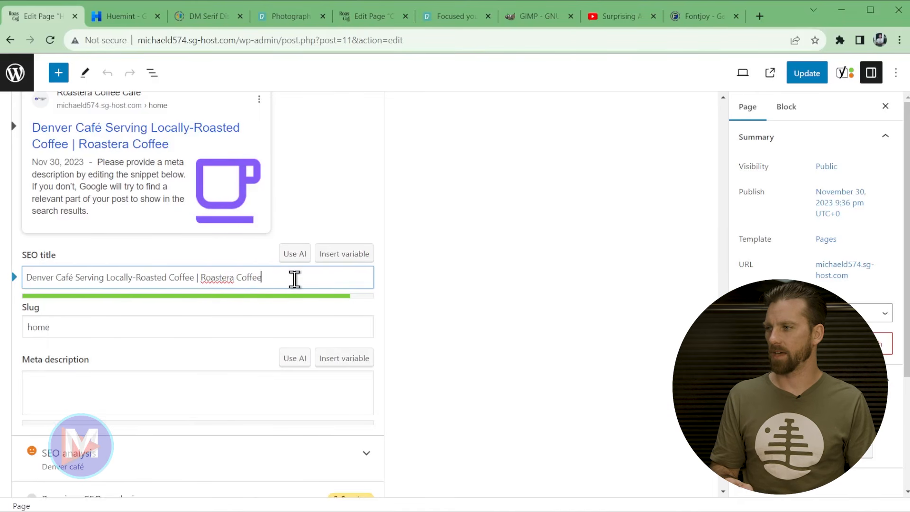
{"action": "scroll", "coordinate": [313, 308], "scroll_direction": "up", "scroll_amount": 3}
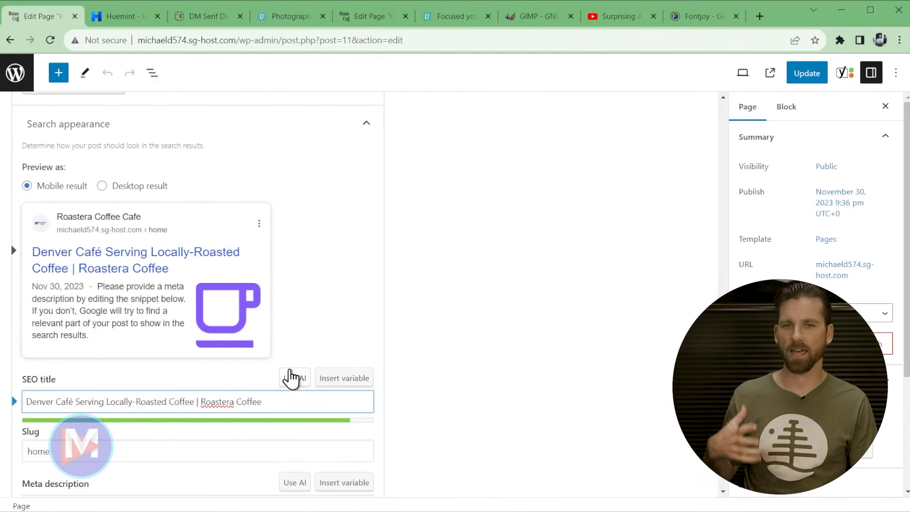
{"action": "scroll", "coordinate": [265, 364], "scroll_direction": "down", "scroll_amount": 3}
- Paste the prepared meta description as plain text and review its 'Denver Café' and 'remote work!' phrases
{"action": "left_click", "coordinate": [168, 410]}
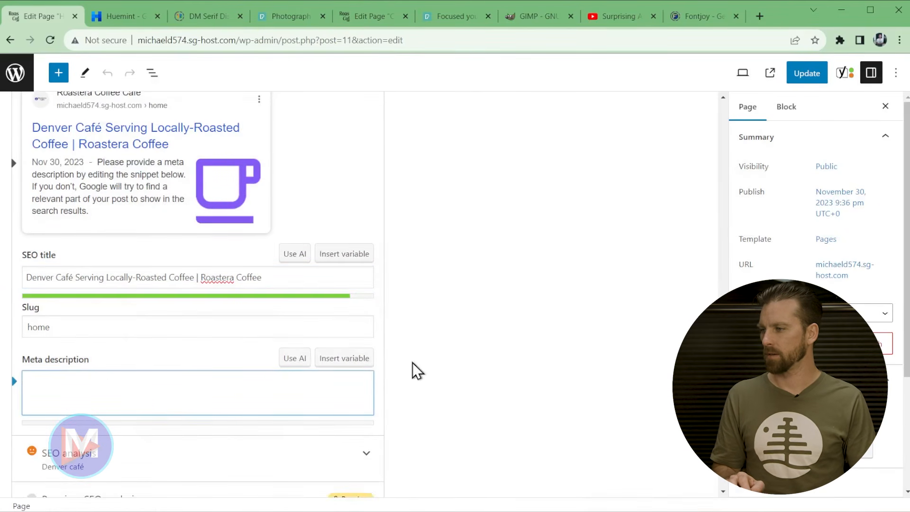
{"action": "right_click", "coordinate": [195, 381]}
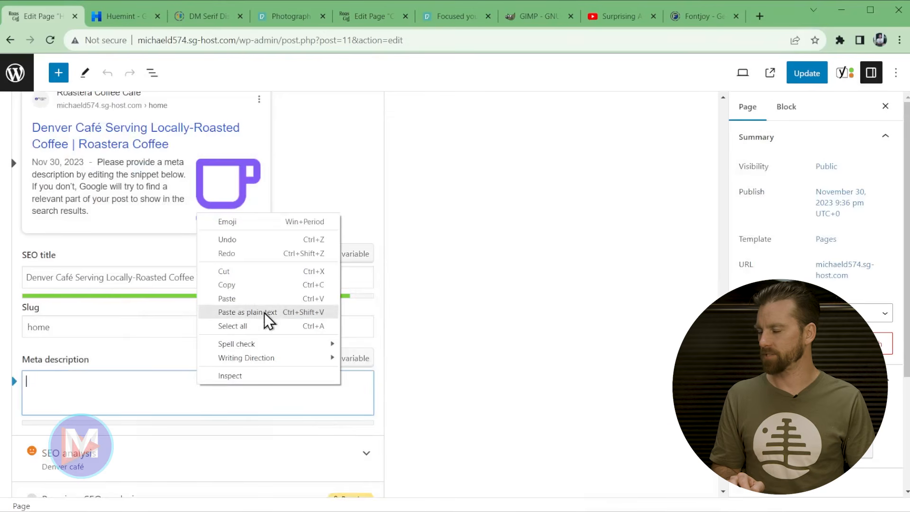
{"action": "left_click", "coordinate": [263, 313]}
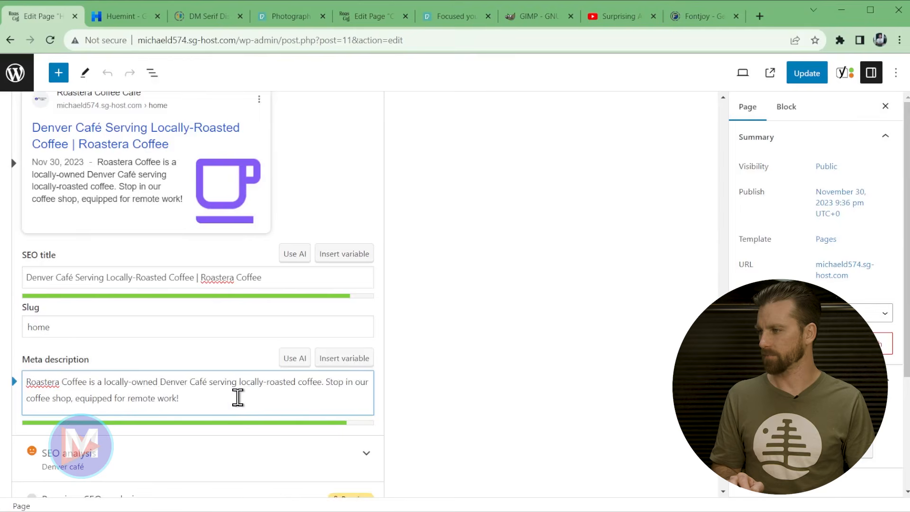
{"action": "left_click_drag", "start_coordinate": [160, 382], "coordinate": [207, 383]}
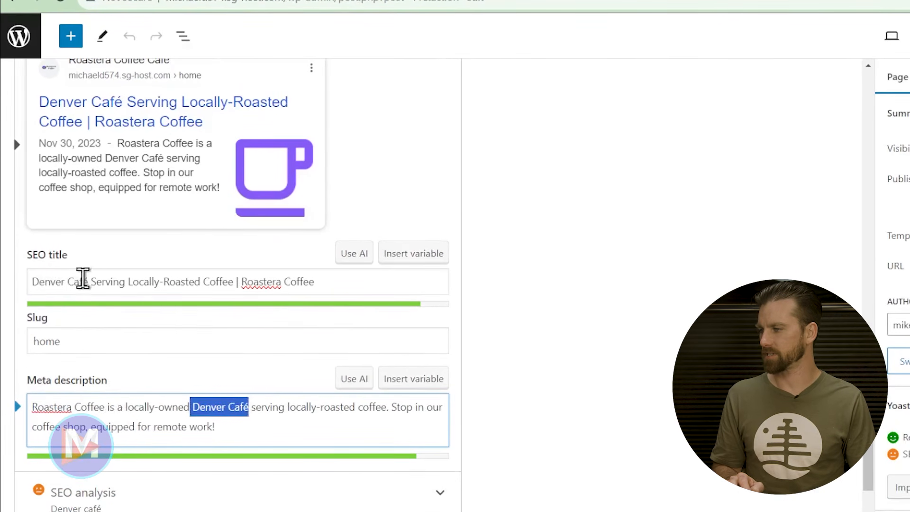
{"action": "left_click", "coordinate": [159, 407]}
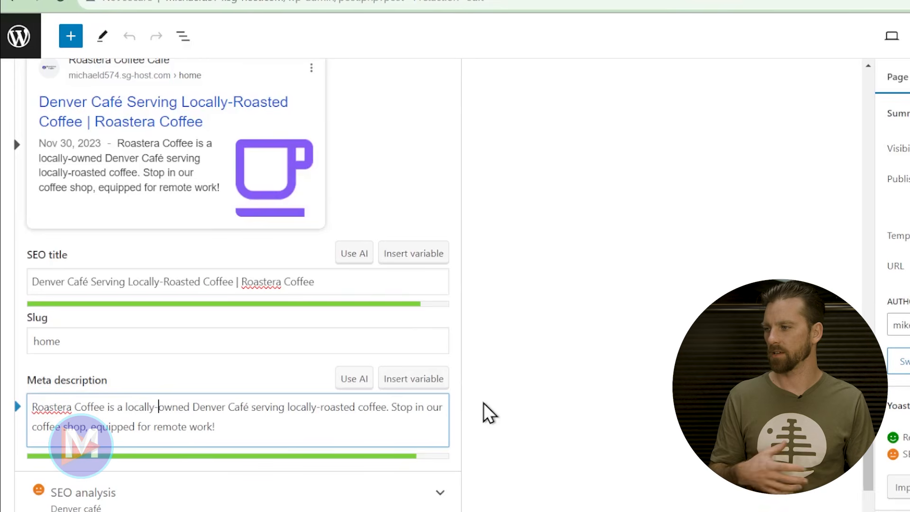
{"action": "left_click_drag", "start_coordinate": [148, 427], "coordinate": [225, 426]}
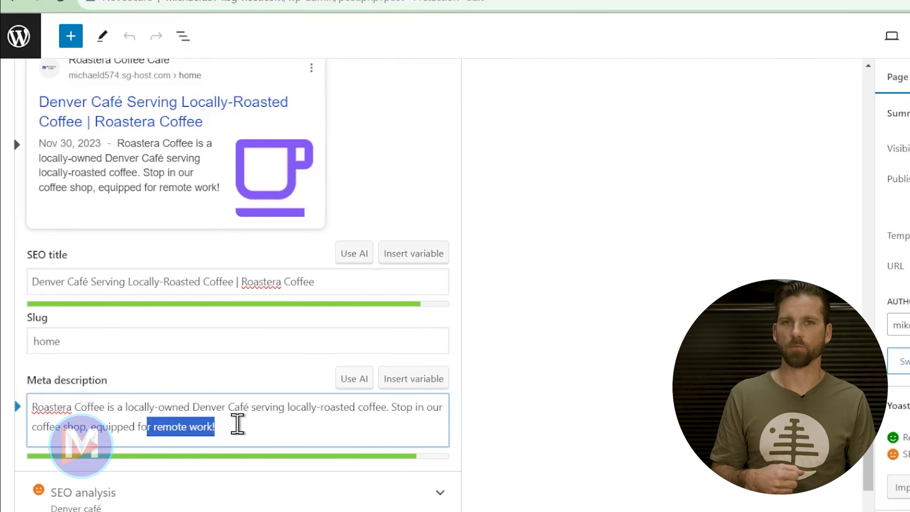
{"action": "left_click", "coordinate": [254, 424]}
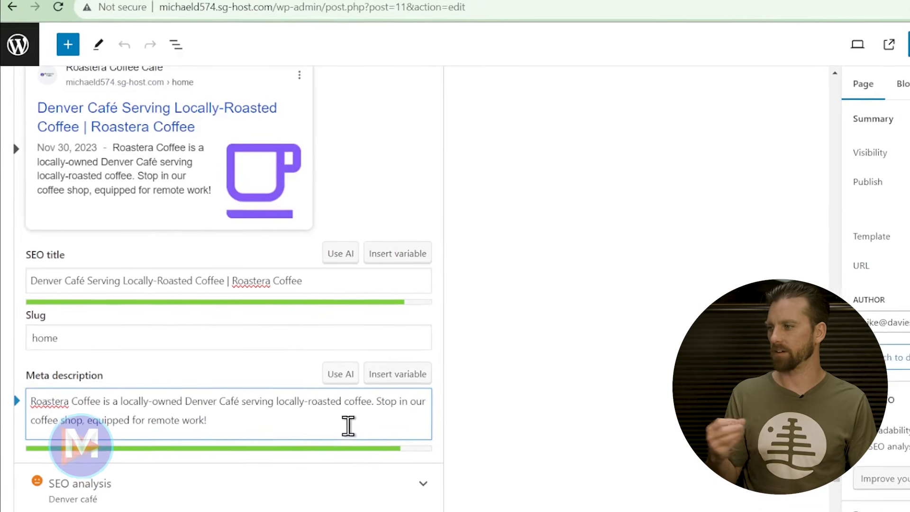
{"action": "scroll", "coordinate": [476, 317], "scroll_direction": "down", "scroll_amount": 3}
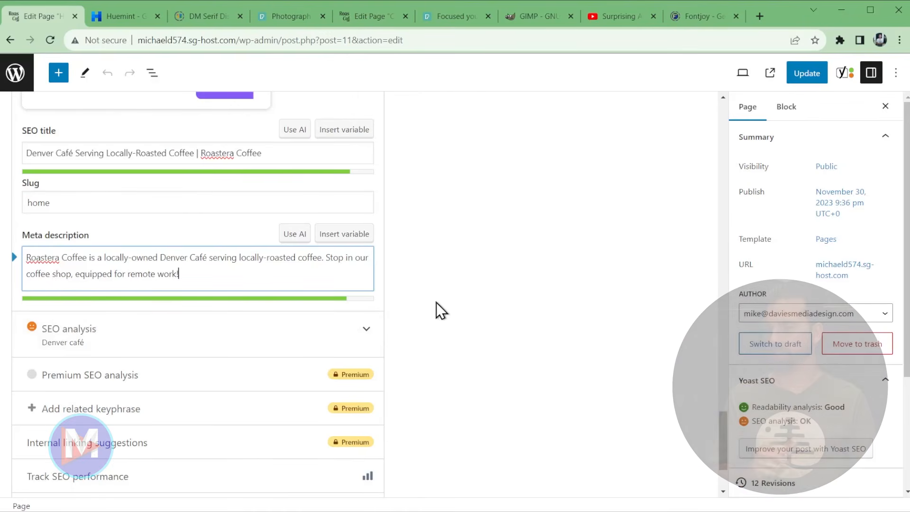
{"action": "scroll", "coordinate": [836, 402], "scroll_direction": "down", "scroll_amount": 3}
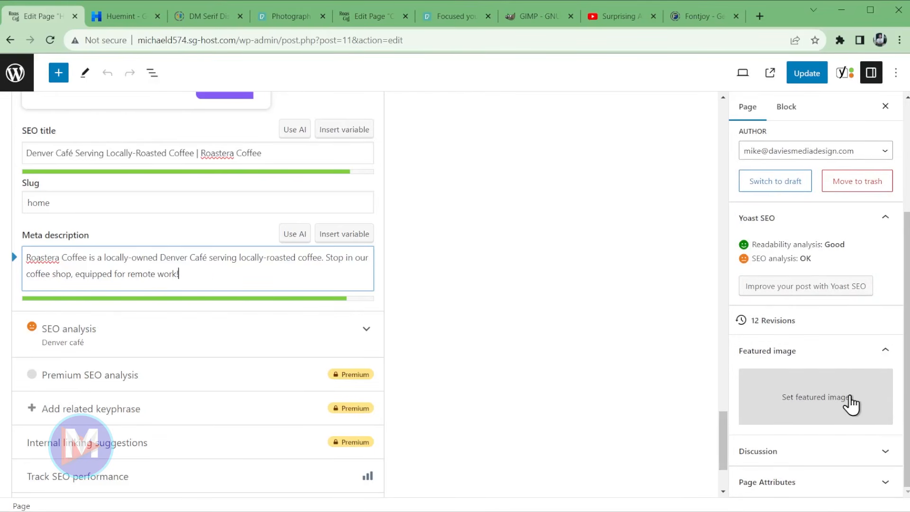
- Upload the Roastera Coffee Homepage Featured Image from the Roastera Coffee WordPress Site folder
{"action": "left_click", "coordinate": [807, 408]}
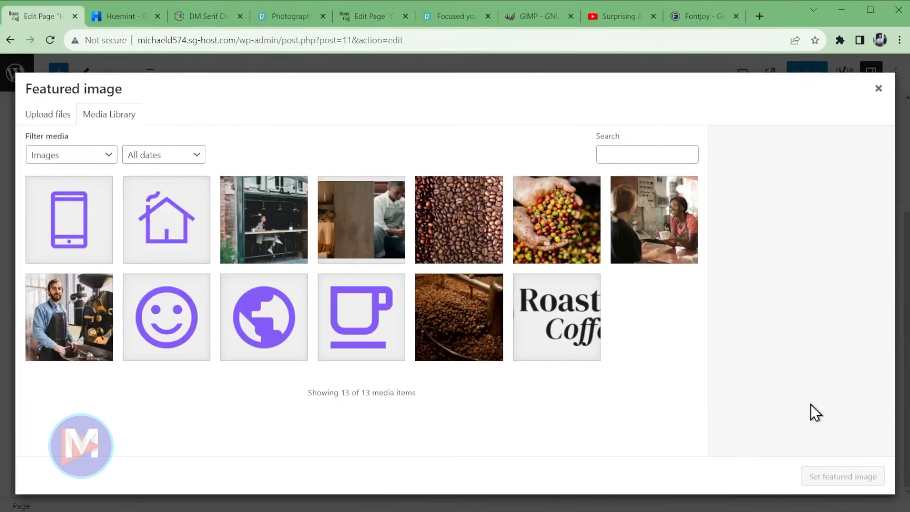
{"action": "left_click", "coordinate": [35, 122]}
{"action": "left_click", "coordinate": [453, 306]}
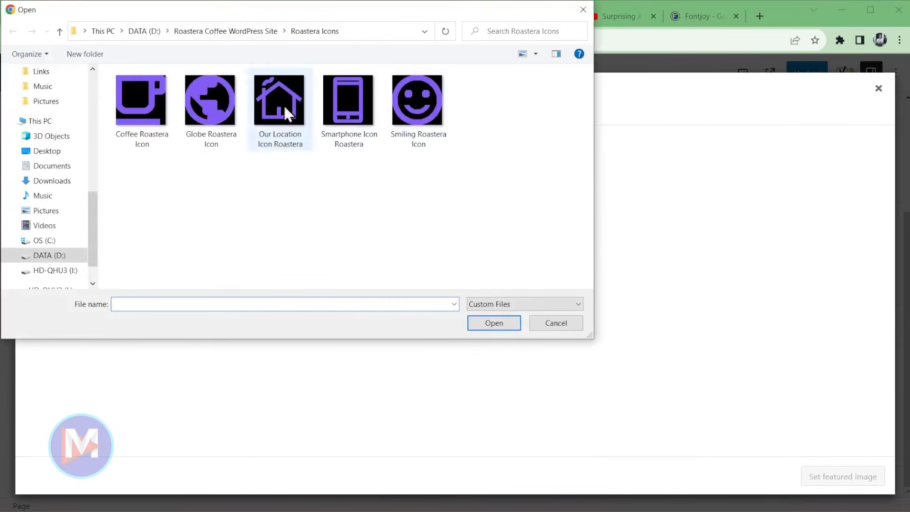
{"action": "left_click", "coordinate": [217, 31]}
{"action": "left_click_drag", "start_coordinate": [592, 107], "coordinate": [605, 200]}
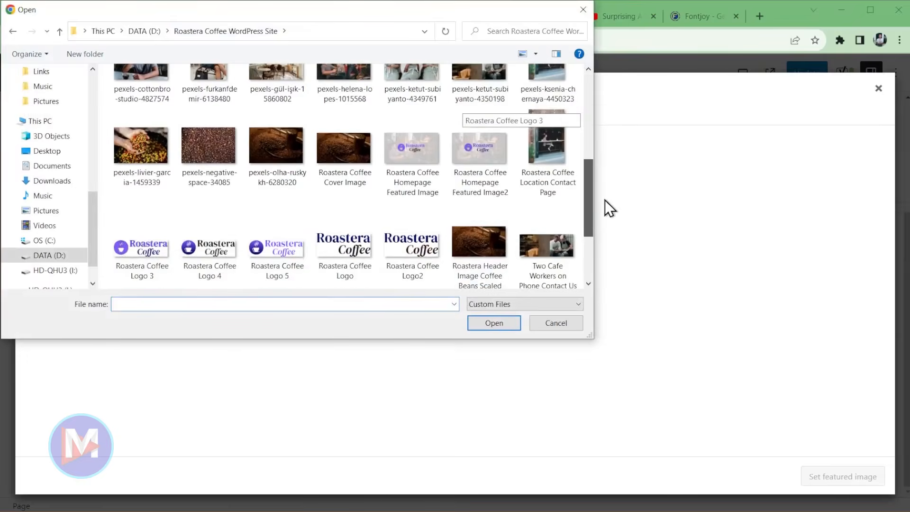
{"action": "scroll", "coordinate": [396, 227], "scroll_direction": "up", "scroll_amount": 2}
{"action": "double_click", "coordinate": [411, 232]}
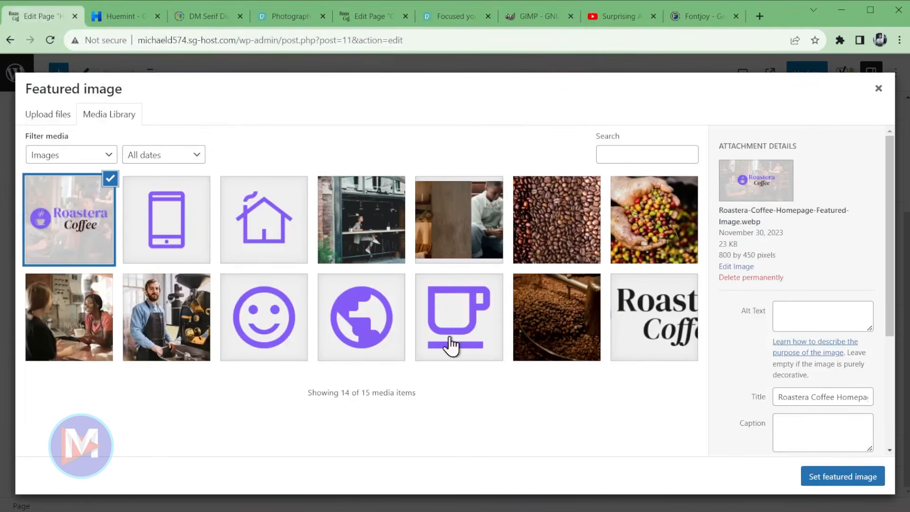
- Give it alt text 'Roastera Coffee Café Serving Locally Roasted Beans' and set it as featured image
{"action": "left_click", "coordinate": [832, 314]}
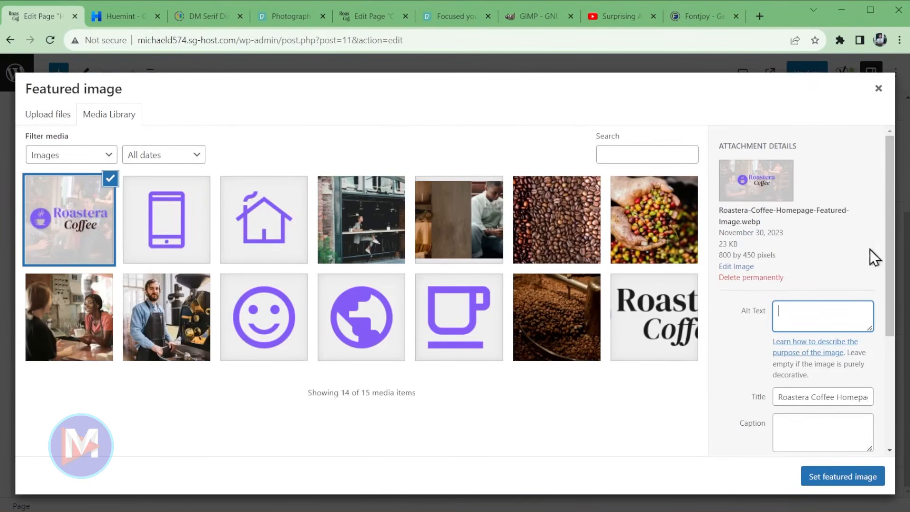
{"action": "type", "text": "Roastera Coffee Cafe Serving Locally Roasted Beans"}
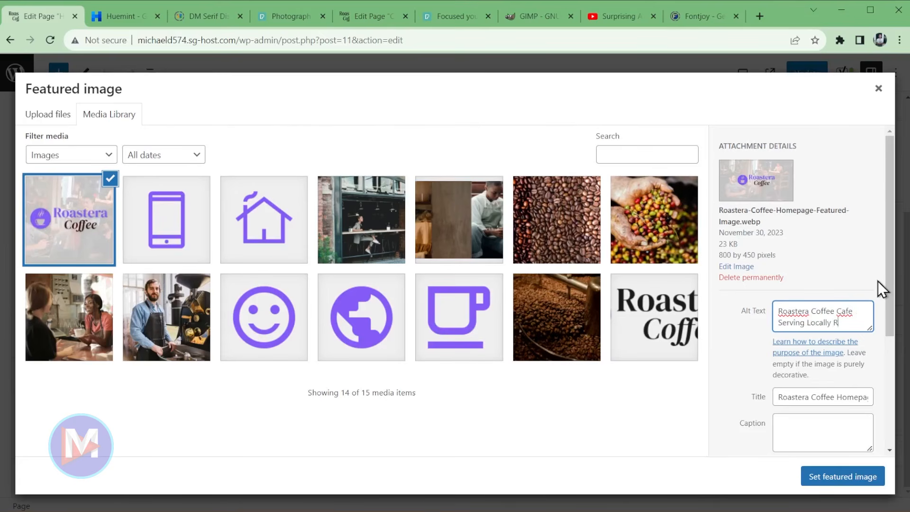
{"action": "right_click", "coordinate": [847, 305]}
{"action": "left_click", "coordinate": [849, 314]}
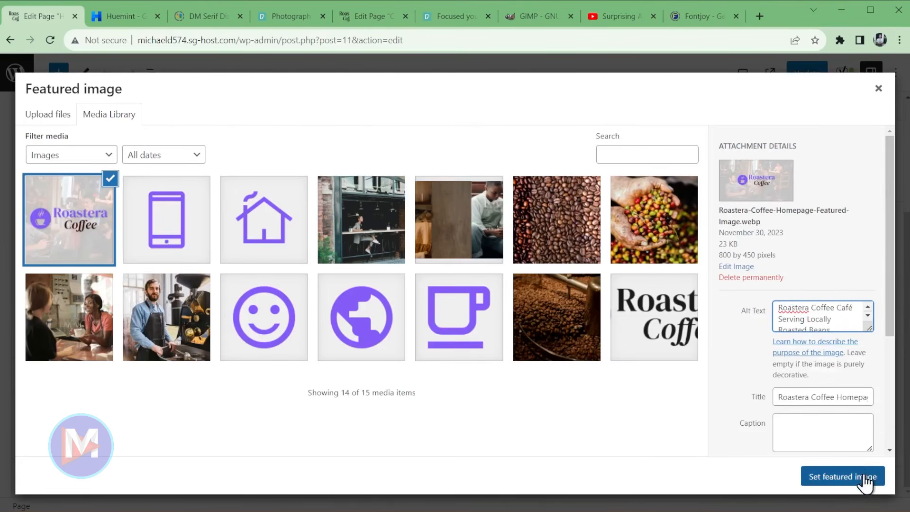
{"action": "left_click", "coordinate": [864, 481]}
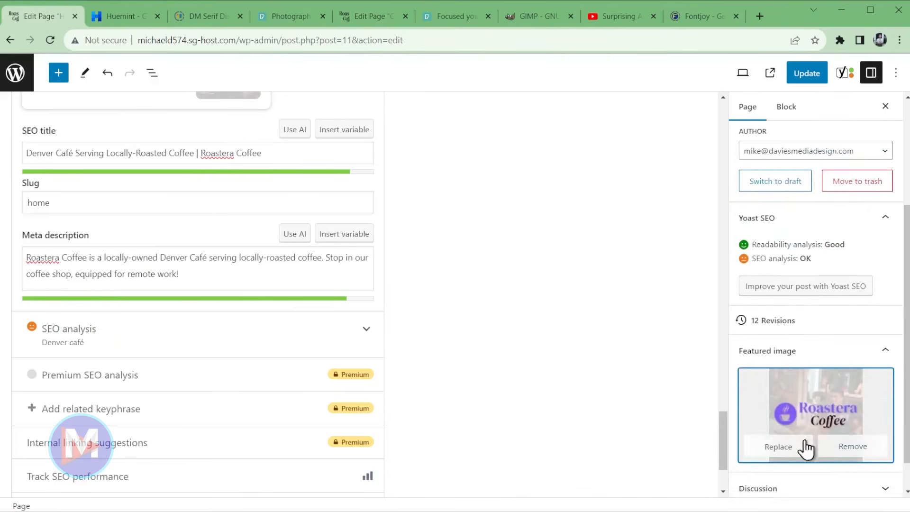
- Check the Google preview, then update the Home page to store the changes
{"action": "scroll", "coordinate": [499, 400], "scroll_direction": "up", "scroll_amount": 3}
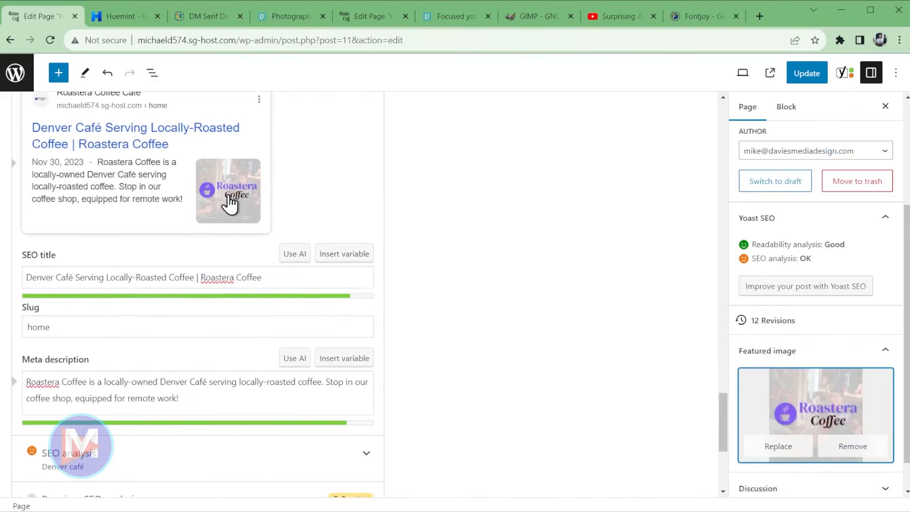
{"action": "scroll", "coordinate": [226, 184], "scroll_direction": "up", "scroll_amount": 2}
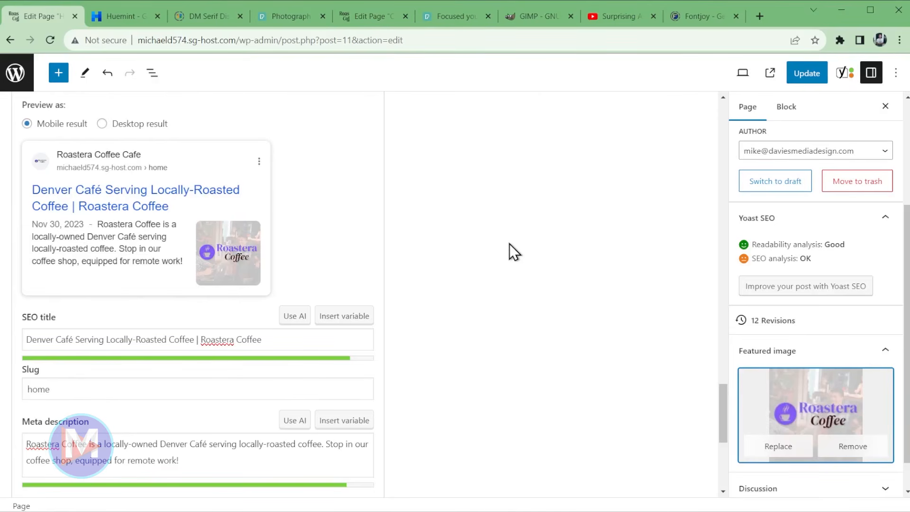
{"action": "left_click", "coordinate": [802, 72]}
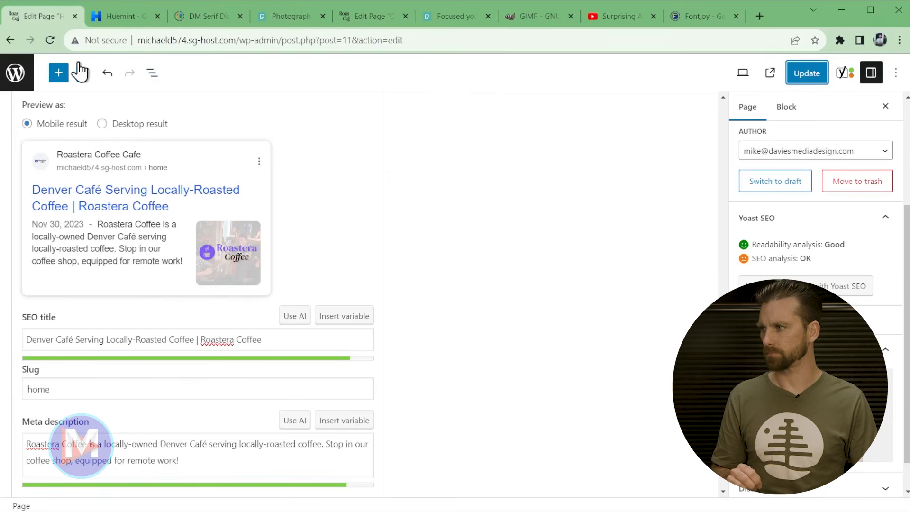
- Leave the page editor and open the Site Editor's style variations
{"action": "left_click", "coordinate": [15, 73]}
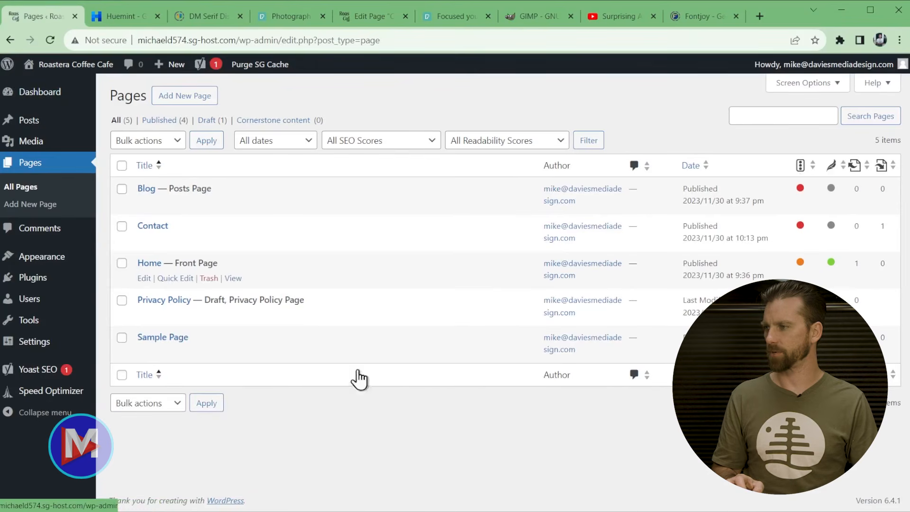
{"action": "mouse_move", "coordinate": [66, 266]}
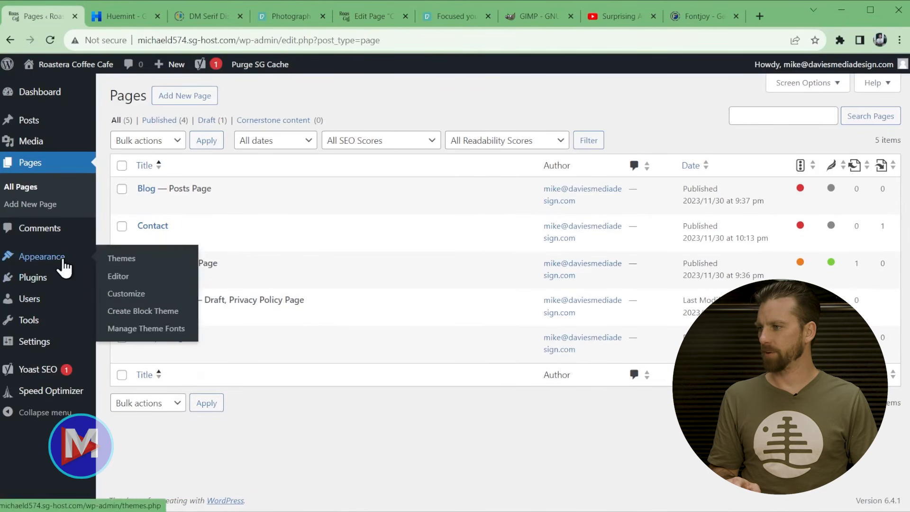
{"action": "left_click", "coordinate": [117, 276]}
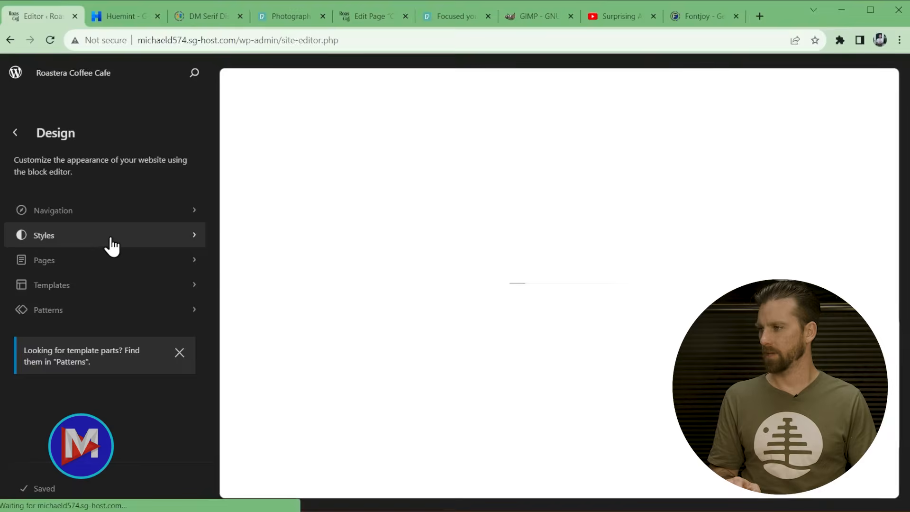
{"action": "left_click", "coordinate": [110, 236]}
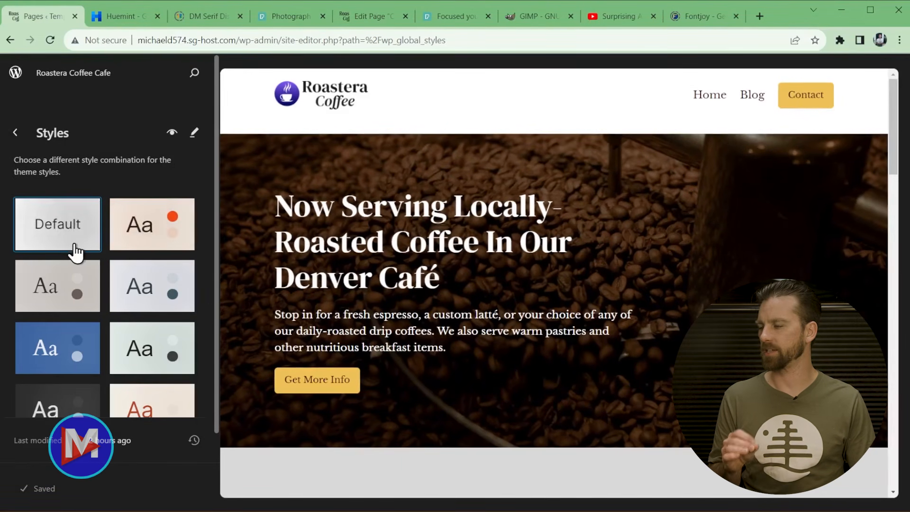
- Put the Home page into edit mode and inspect the global Styles colour settings
{"action": "left_click", "coordinate": [695, 272]}
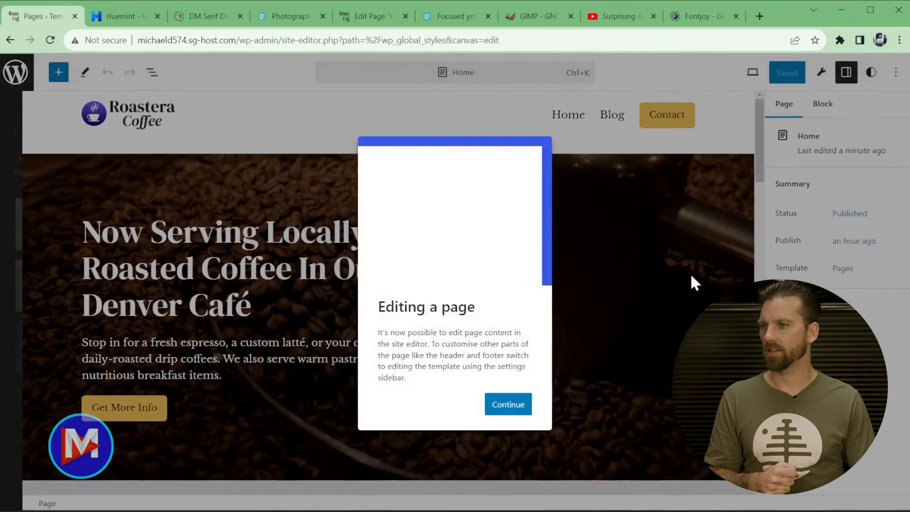
{"action": "left_click", "coordinate": [638, 364]}
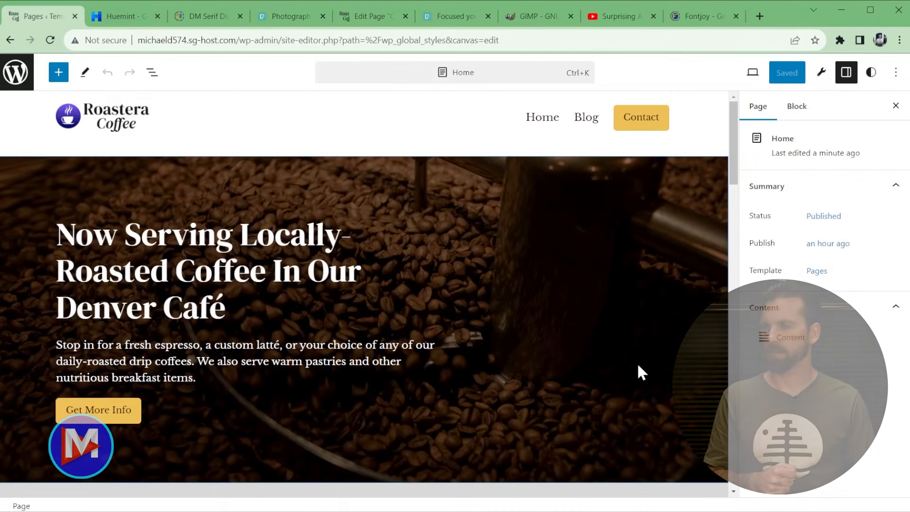
{"action": "left_click", "coordinate": [871, 73]}
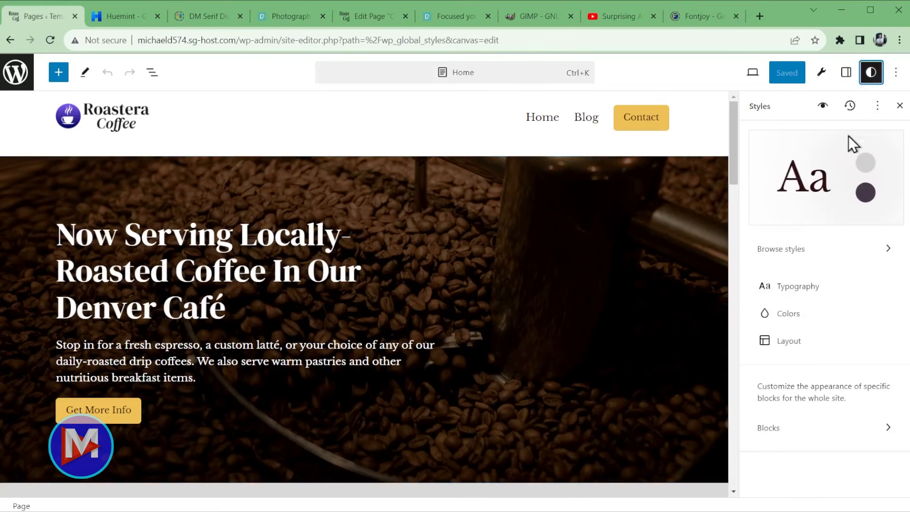
{"action": "left_click", "coordinate": [796, 317]}
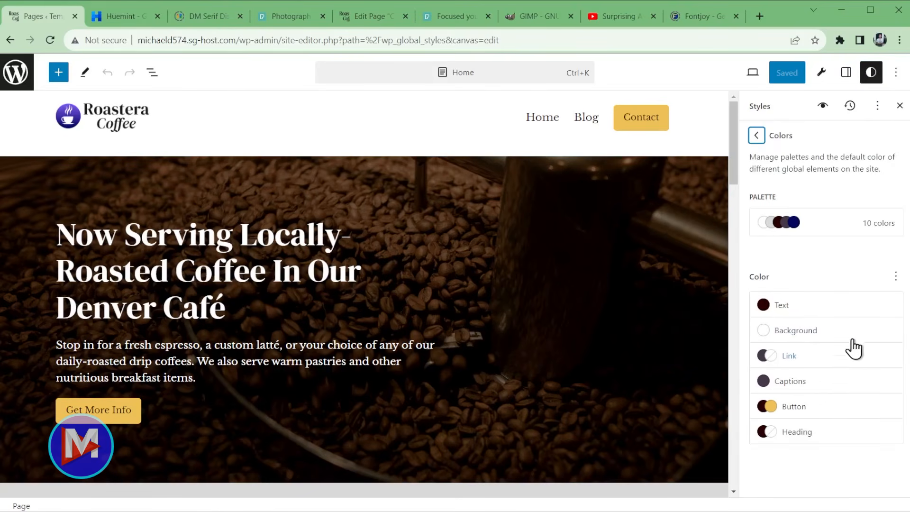
{"action": "left_click", "coordinate": [756, 136]}
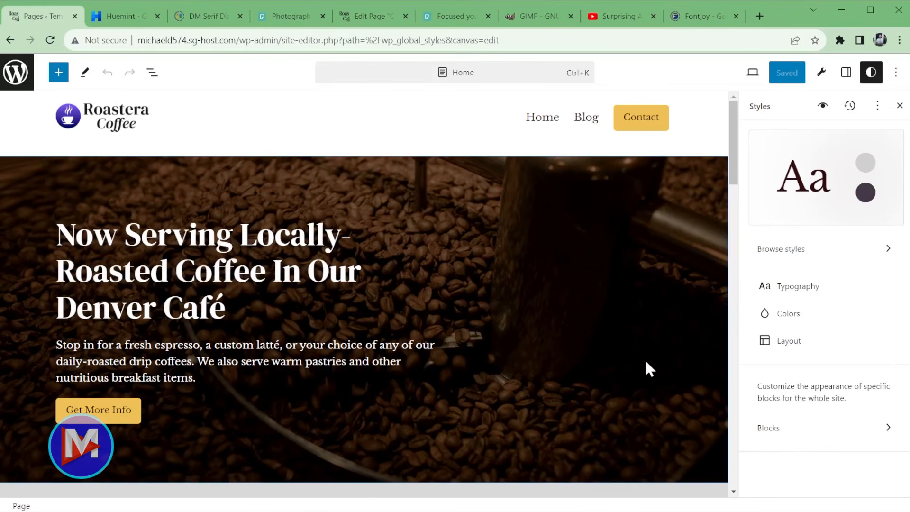
{"action": "left_click", "coordinate": [17, 82]}
- In Create Block Theme, generate a style variation named 'Roastera Coffee' (roastera-coffee.json)
{"action": "left_click", "coordinate": [16, 73]}
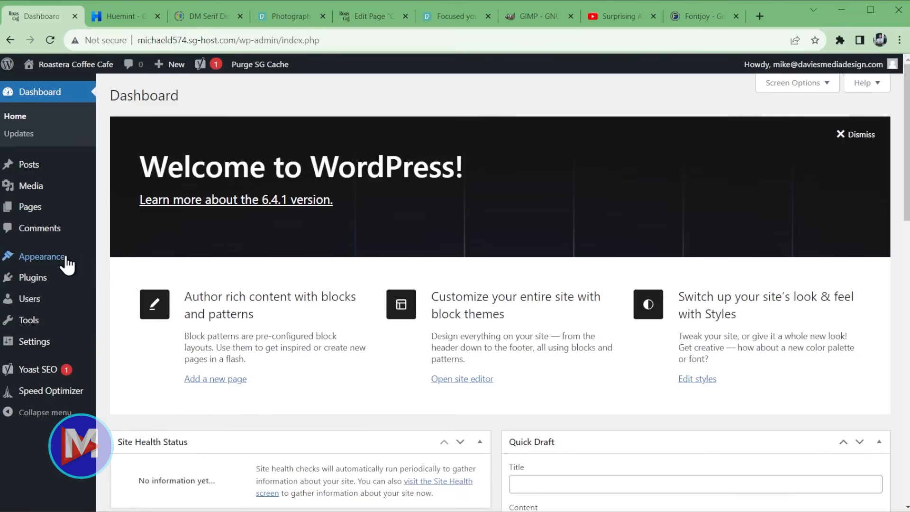
{"action": "mouse_move", "coordinate": [64, 264]}
{"action": "left_click", "coordinate": [171, 312]}
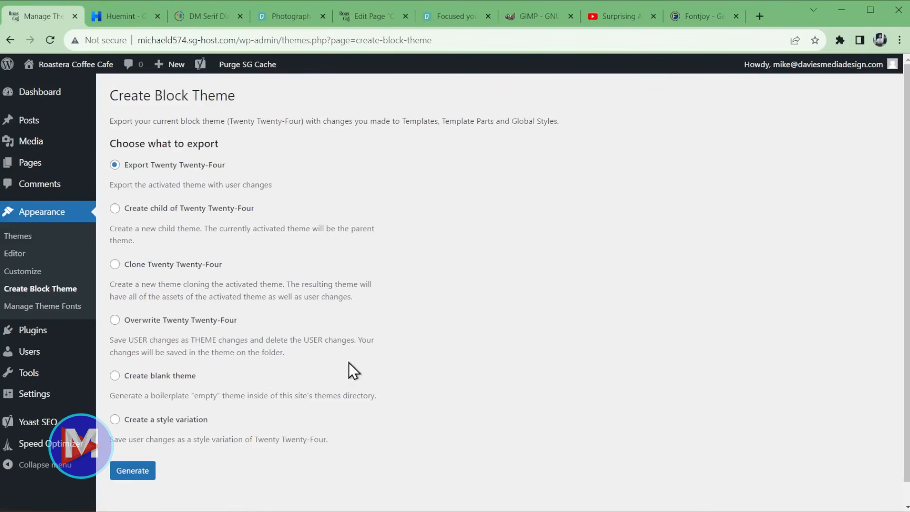
{"action": "left_click", "coordinate": [115, 419]}
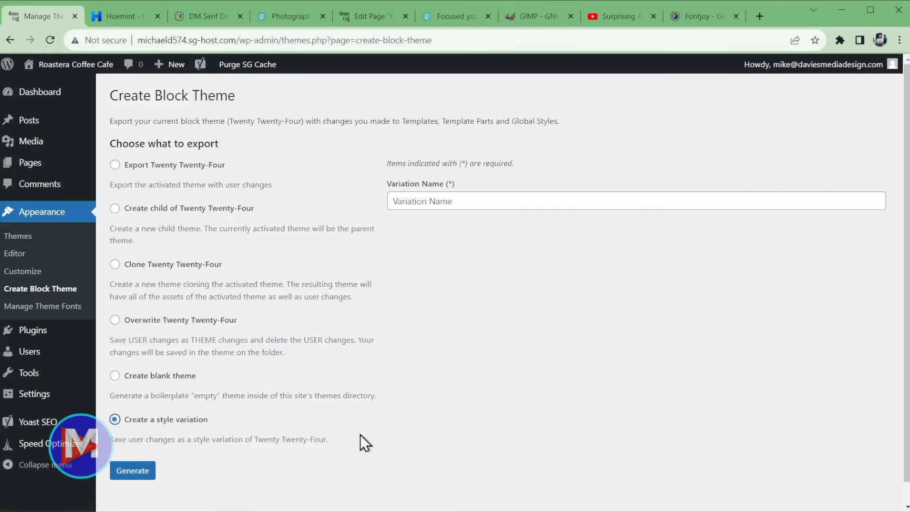
{"action": "left_click", "coordinate": [449, 206]}
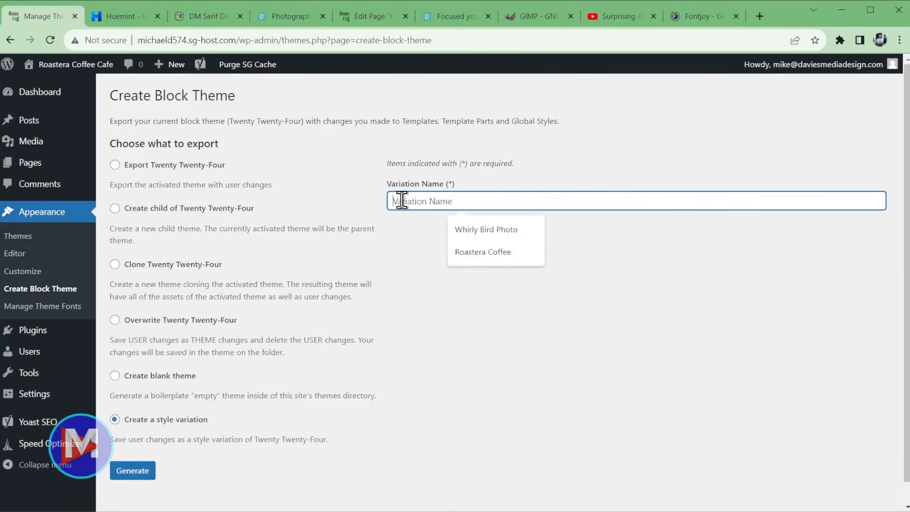
{"action": "type", "text": "Roastera Coffee"}
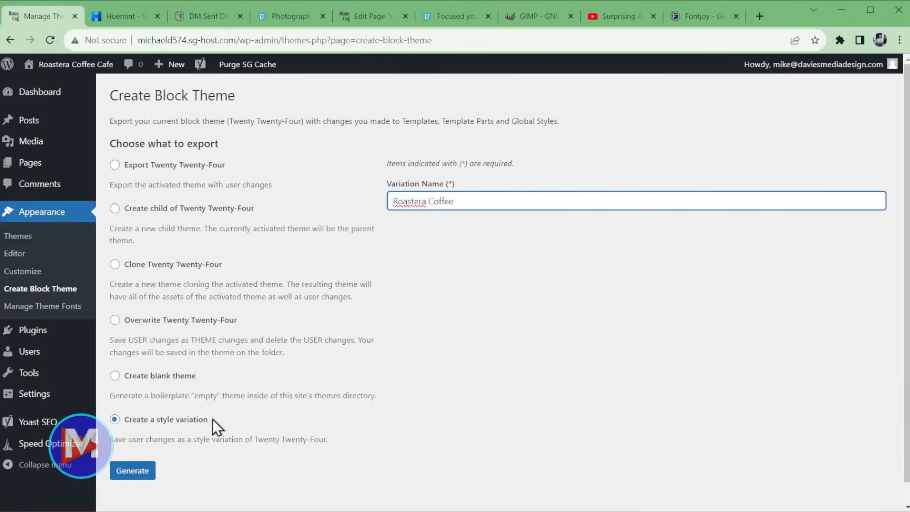
{"action": "left_click", "coordinate": [141, 472]}
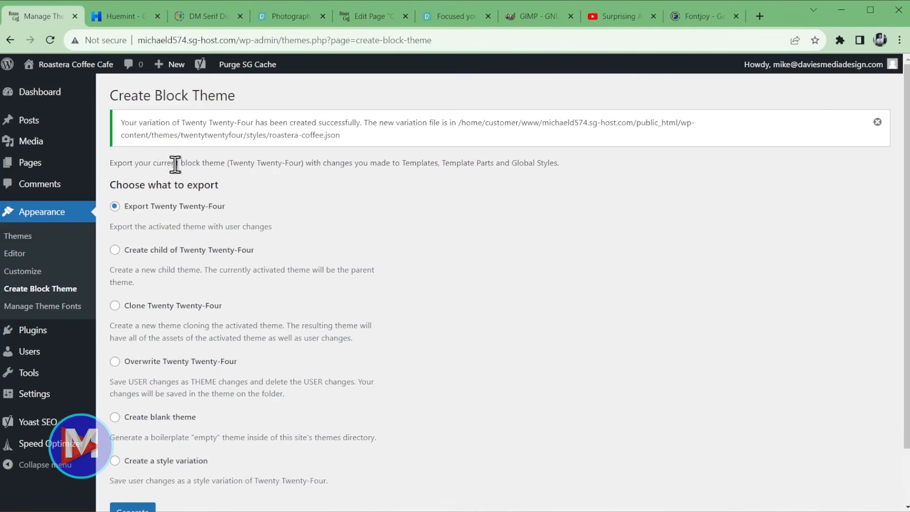
- Apply the Roastera Coffee style variation from the site editor's Styles panel
{"action": "left_click", "coordinate": [15, 254]}
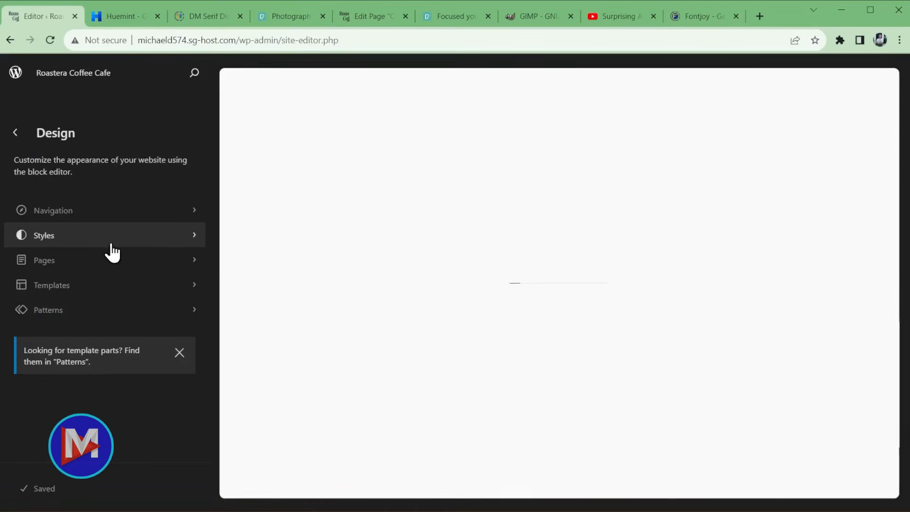
{"action": "left_click", "coordinate": [109, 245]}
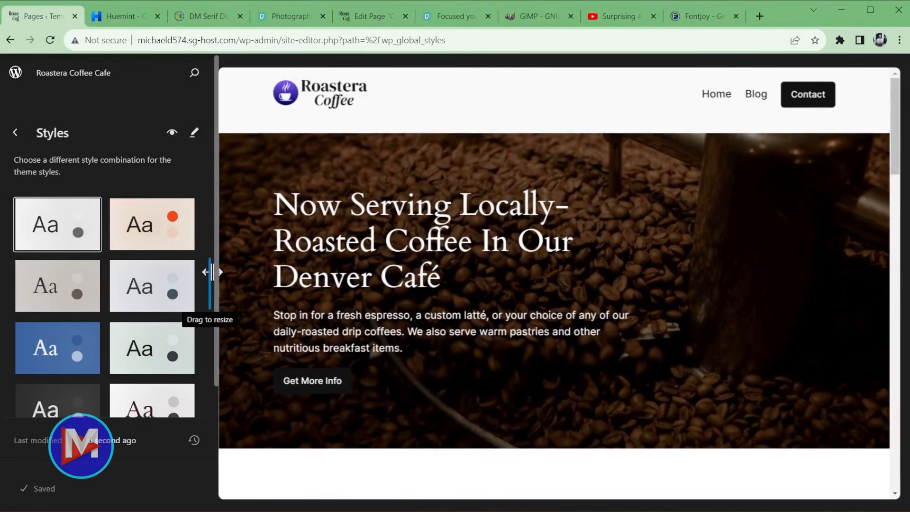
{"action": "scroll", "coordinate": [153, 291], "scroll_direction": "down", "scroll_amount": 3}
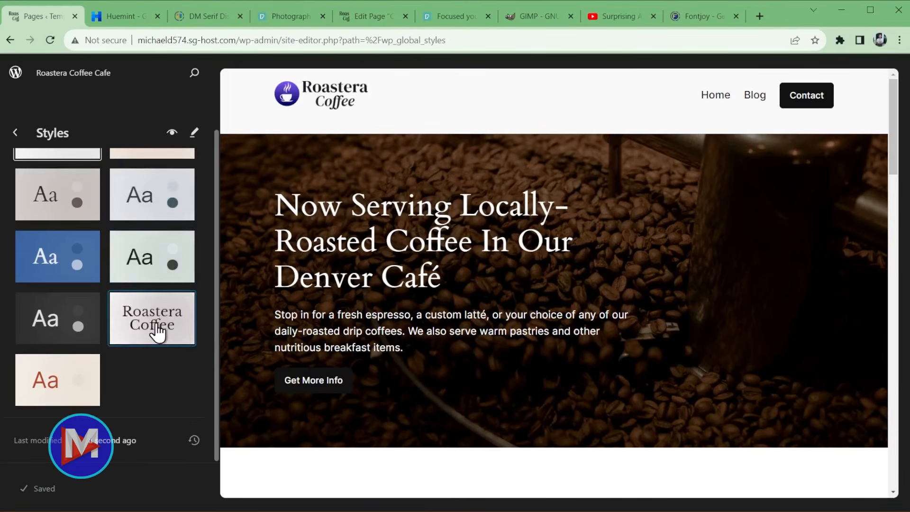
{"action": "left_click", "coordinate": [163, 336]}
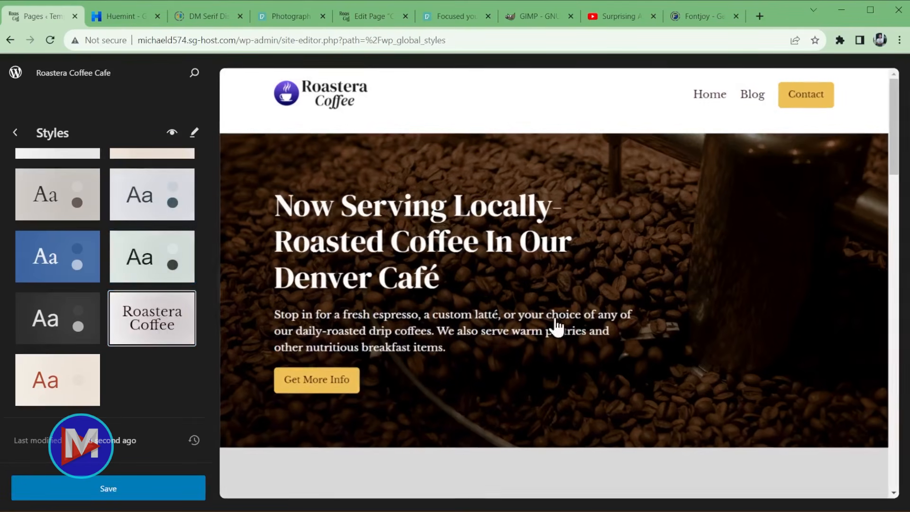
- Save the Roastera Coffee site style and head to the live site
{"action": "scroll", "coordinate": [682, 388], "scroll_direction": "down", "scroll_amount": 5}
{"action": "scroll", "coordinate": [684, 386], "scroll_direction": "up", "scroll_amount": 5}
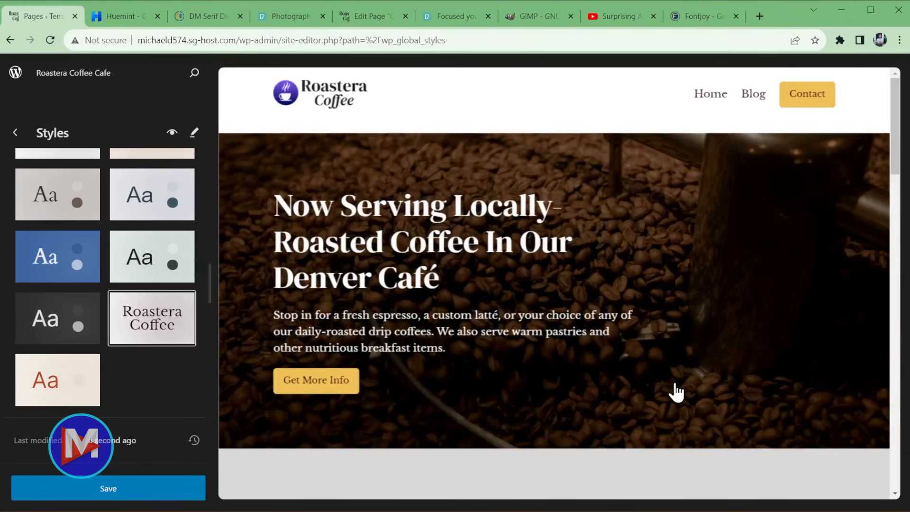
{"action": "left_click", "coordinate": [166, 488]}
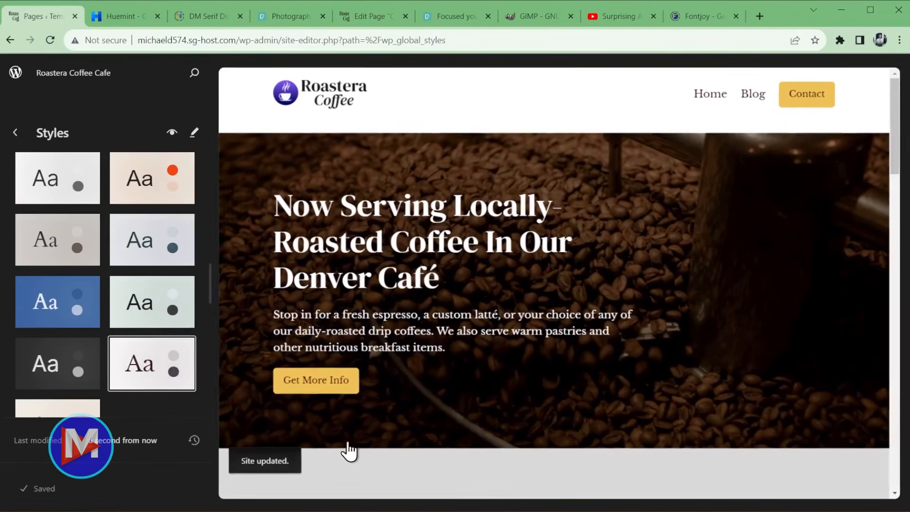
{"action": "left_click", "coordinate": [15, 72]}
{"action": "mouse_move", "coordinate": [56, 66]}
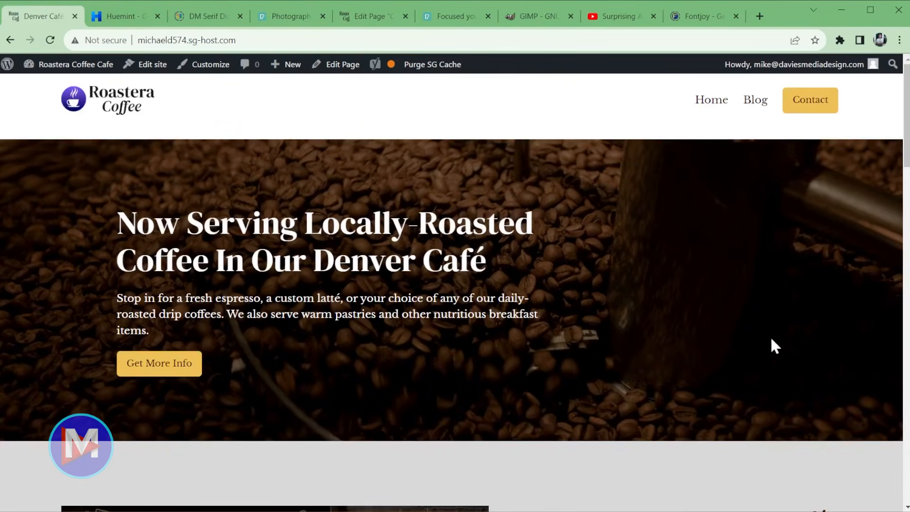
- Scroll through the restyled homepage and follow Contact Us to the Contact page
{"action": "scroll", "coordinate": [774, 346], "scroll_direction": "down", "scroll_amount": 8}
{"action": "scroll", "coordinate": [781, 344], "scroll_direction": "down", "scroll_amount": 6}
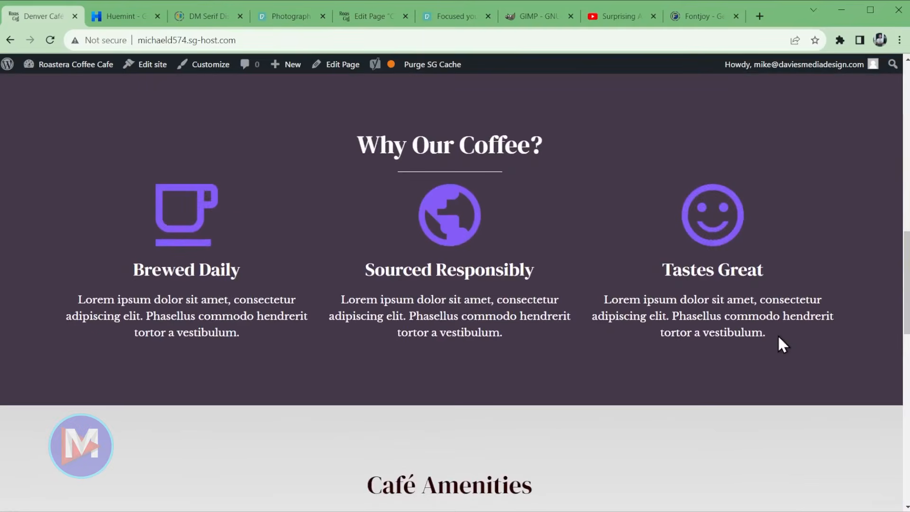
{"action": "scroll", "coordinate": [778, 334], "scroll_direction": "down", "scroll_amount": 10}
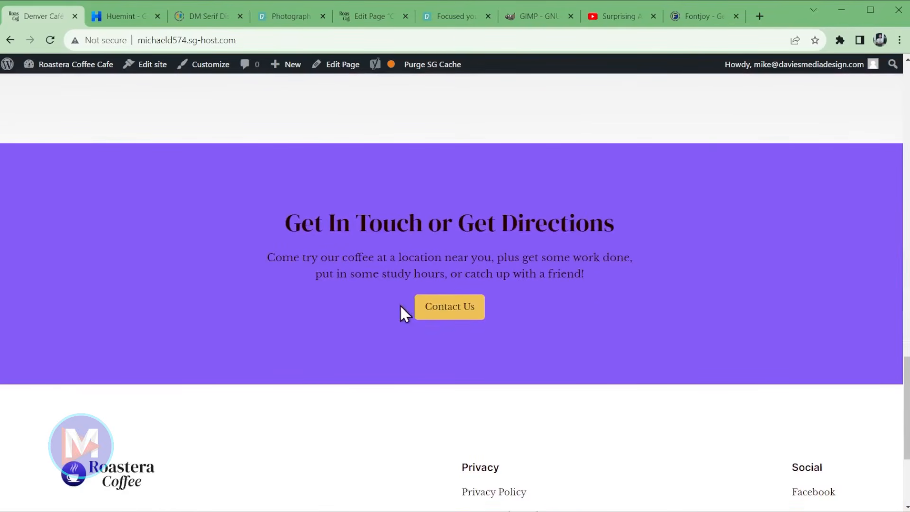
{"action": "left_click", "coordinate": [445, 313]}
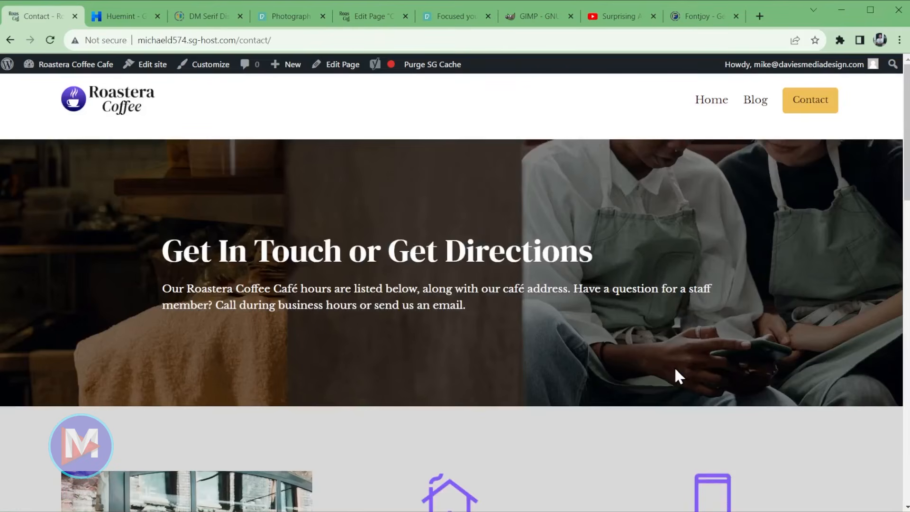
- Scroll the Contact page to review its restyled sections
{"action": "scroll", "coordinate": [555, 369], "scroll_direction": "down", "scroll_amount": 12}
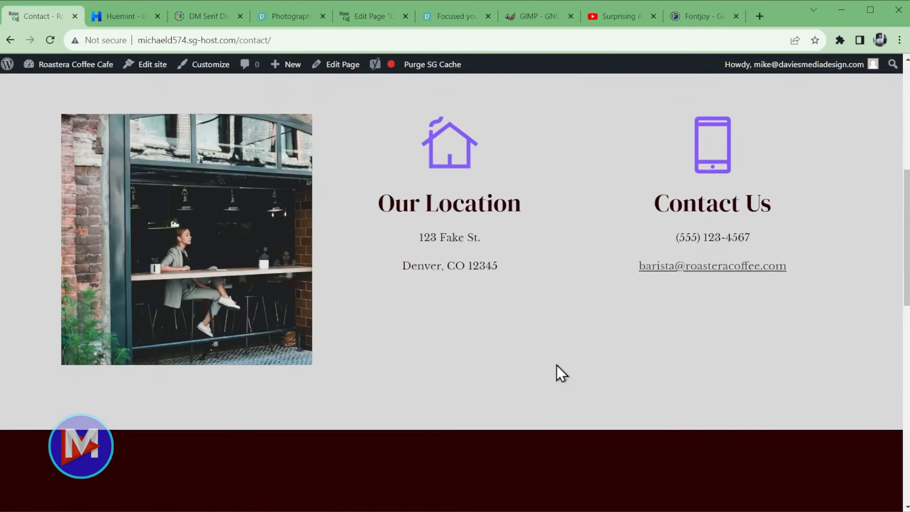
{"action": "scroll", "coordinate": [562, 370], "scroll_direction": "down", "scroll_amount": 5}
{"action": "scroll", "coordinate": [643, 386], "scroll_direction": "up", "scroll_amount": 15}
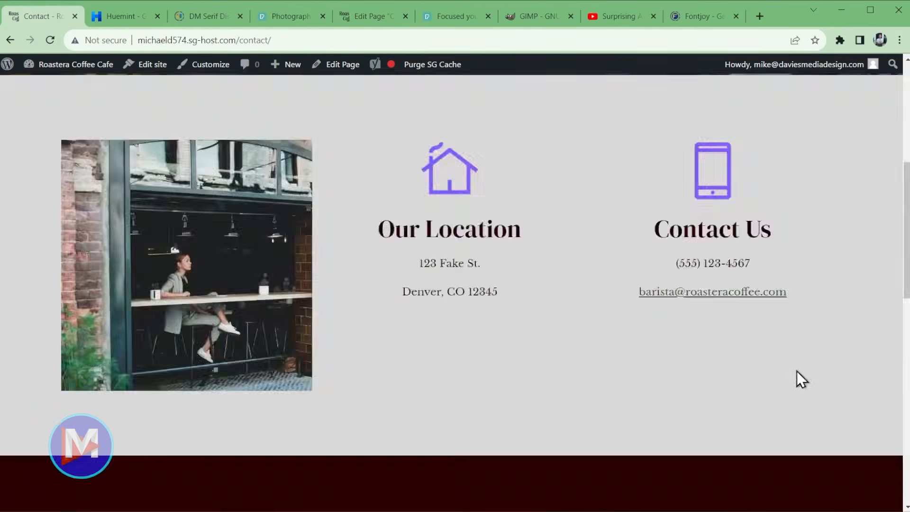
- Go to the Blog page and scroll down through it
{"action": "left_click", "coordinate": [750, 105]}
{"action": "scroll", "coordinate": [734, 338], "scroll_direction": "down", "scroll_amount": 15}
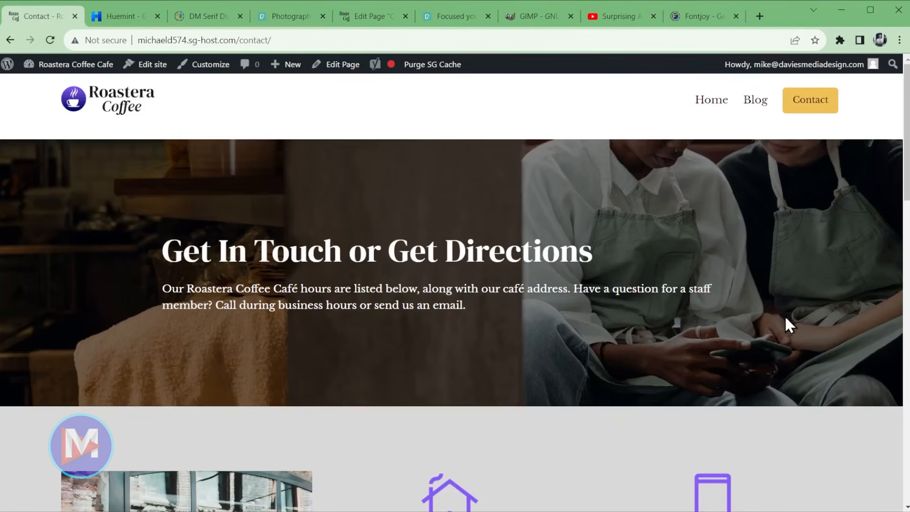
{"action": "scroll", "coordinate": [790, 320], "scroll_direction": "down", "scroll_amount": 12}
{"action": "scroll", "coordinate": [775, 328], "scroll_direction": "down", "scroll_amount": 4}
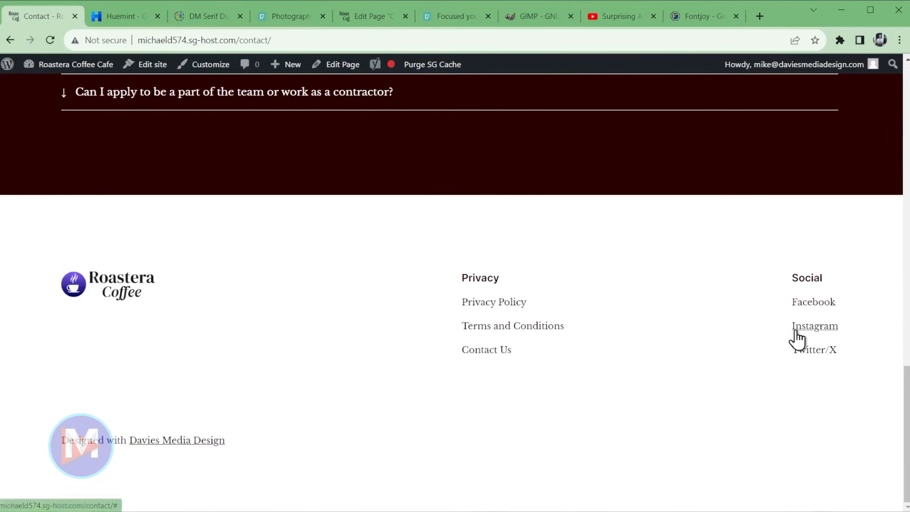